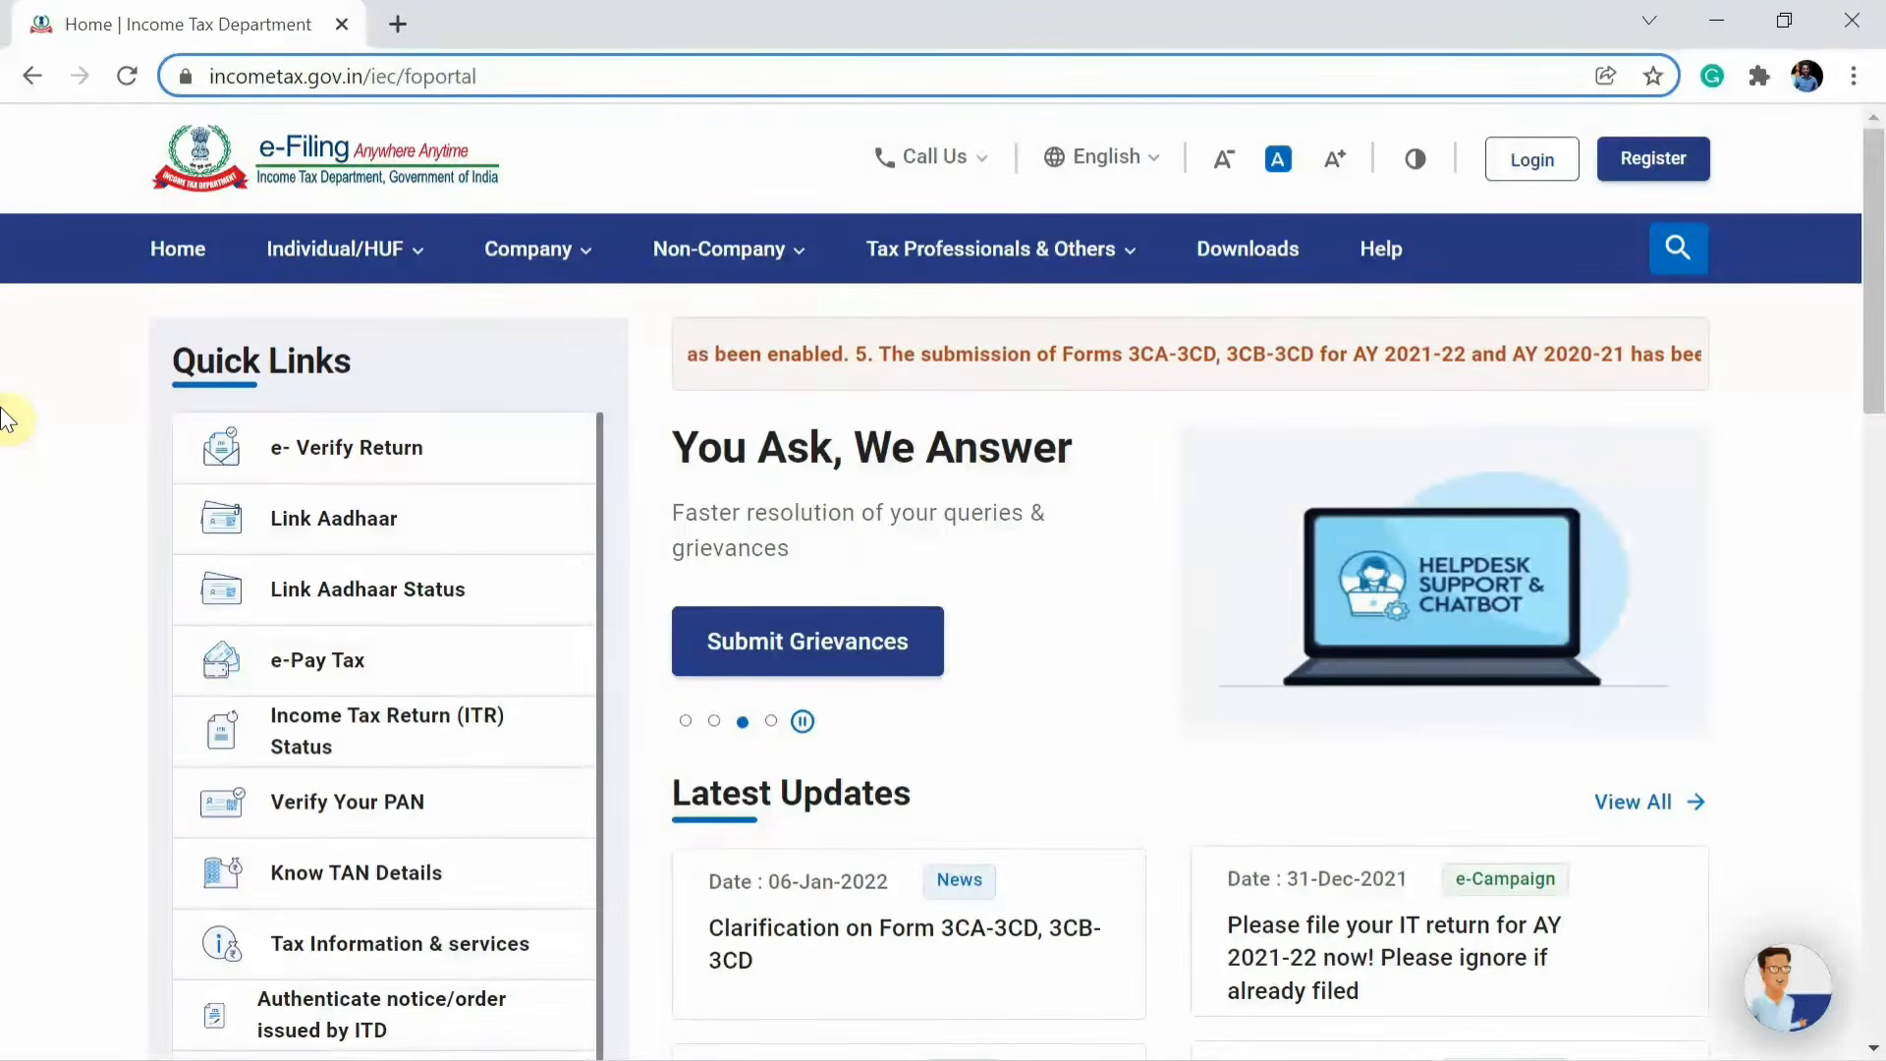
# Log in to the e-Filing portal and open the Register as Representative Assessee service.
pyautogui.click(54, 420)
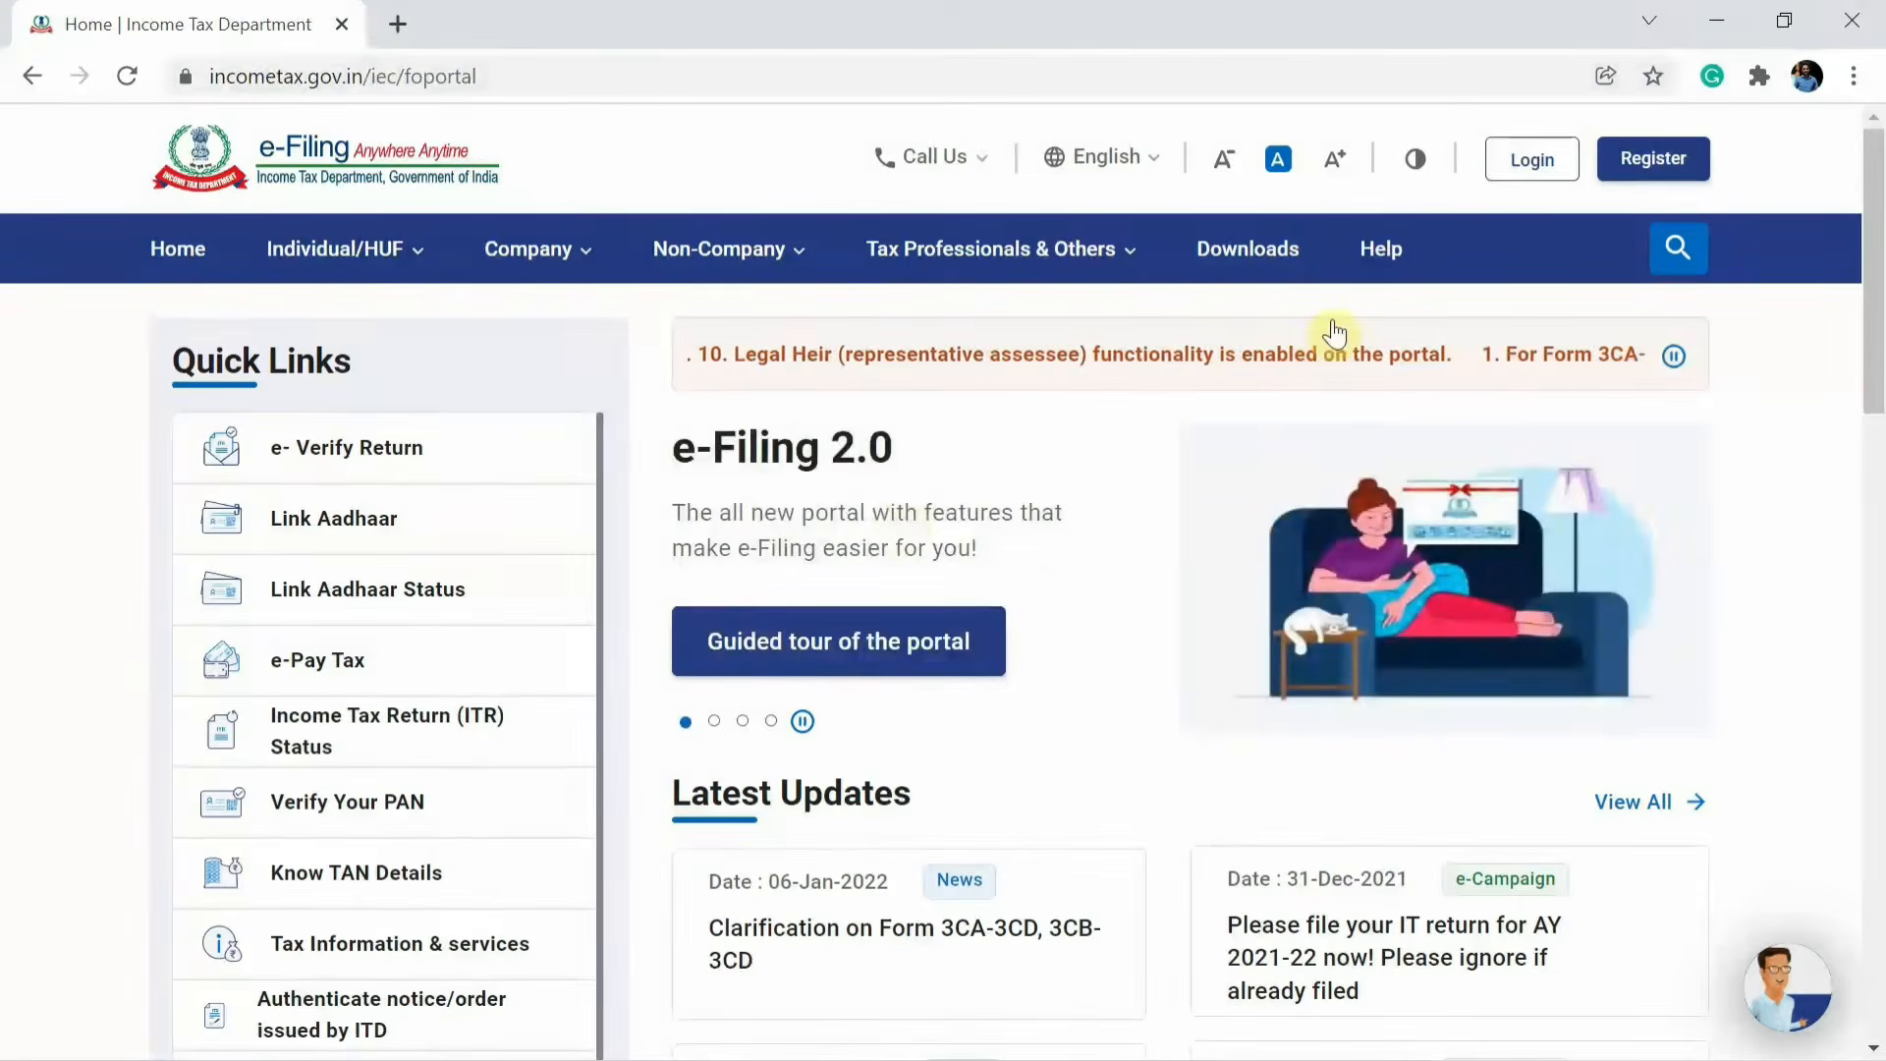
pyautogui.click(1528, 165)
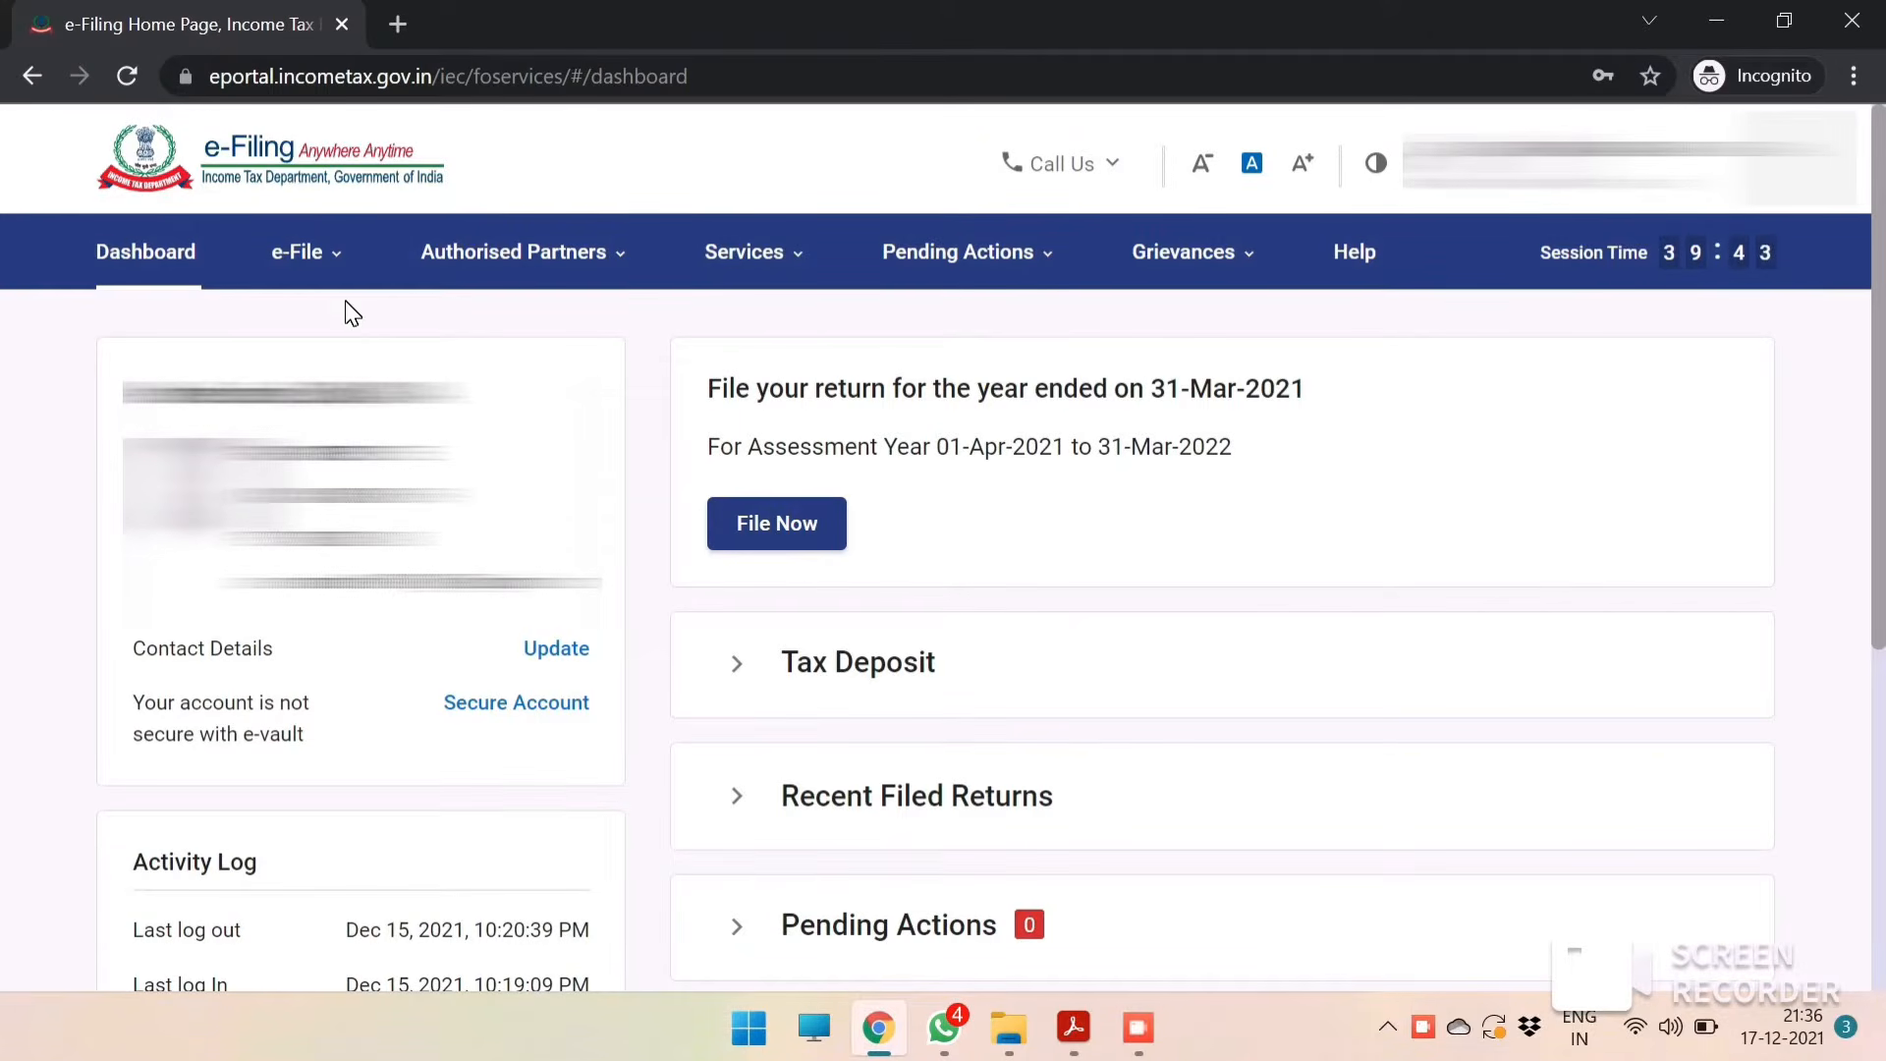
pyautogui.click(558, 258)
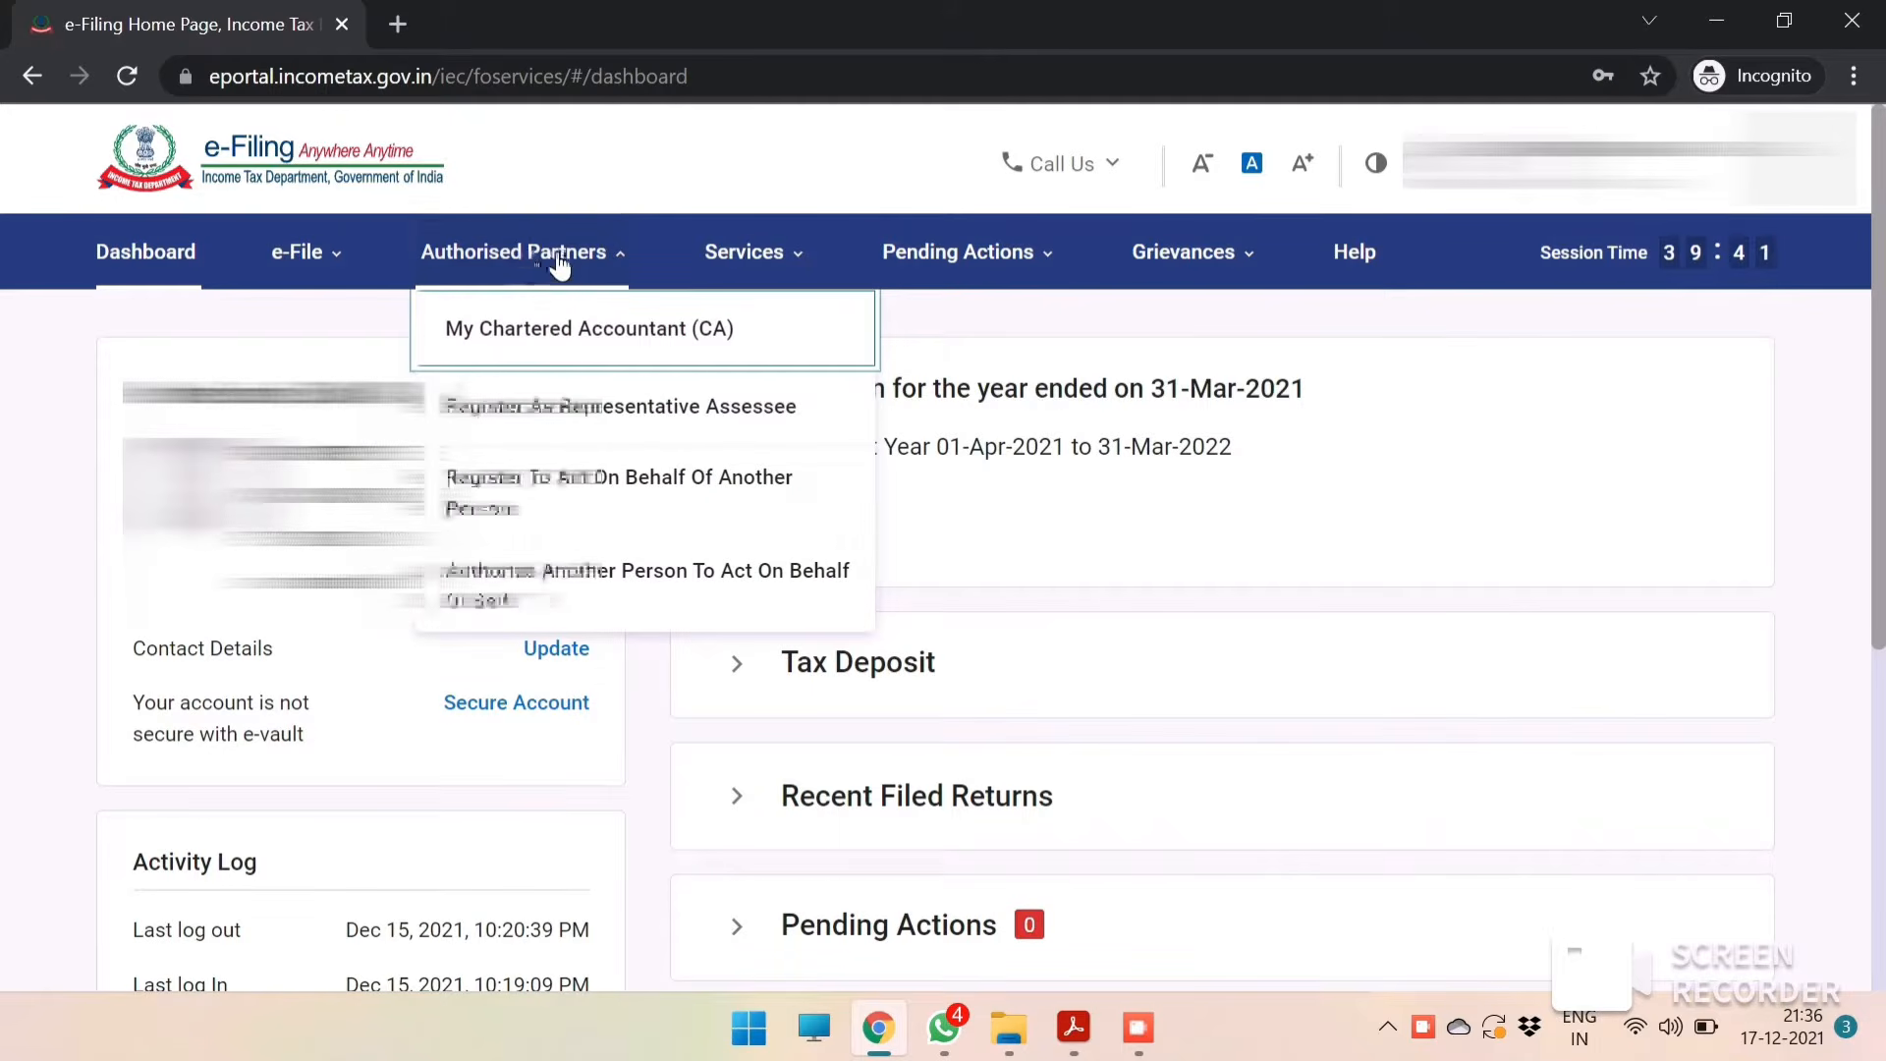
pyautogui.click(643, 414)
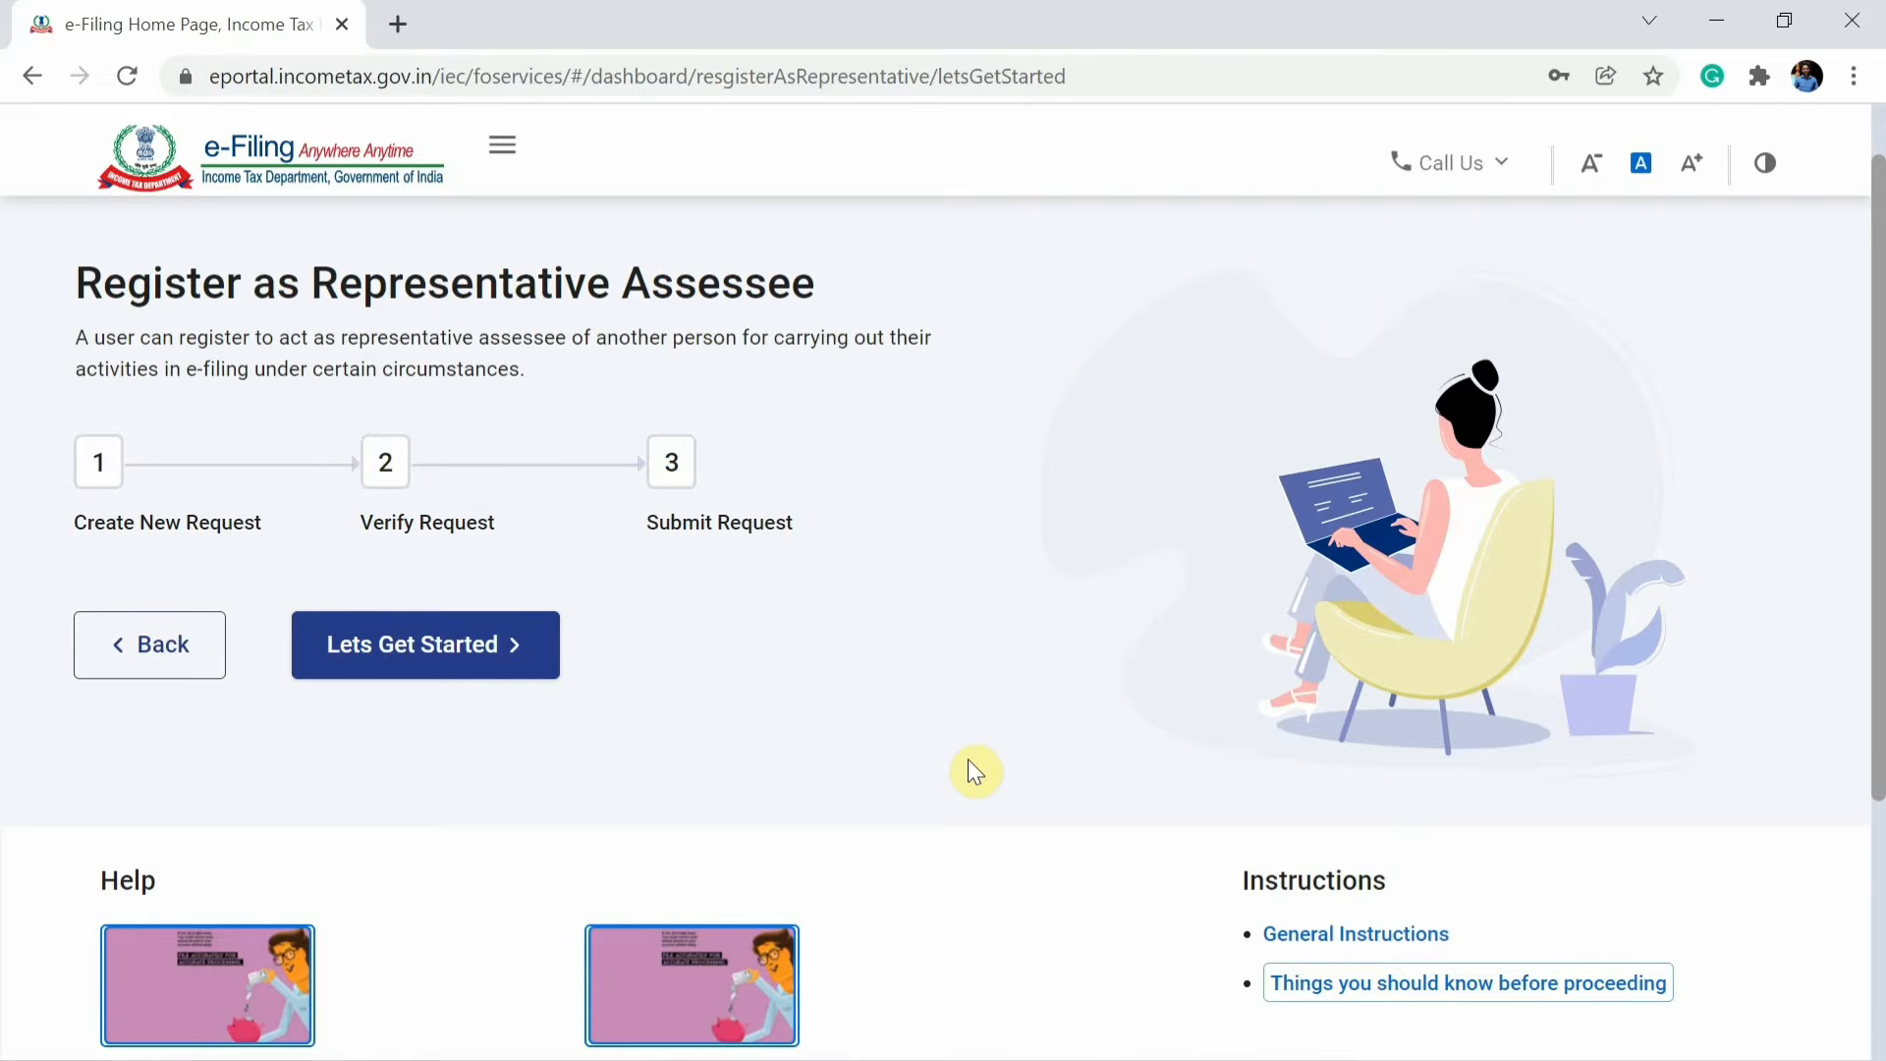
# Open the list of things to know before proceeding and review the documents required for a deceased (legal heir).
pyautogui.scroll(-1, 973, 772)
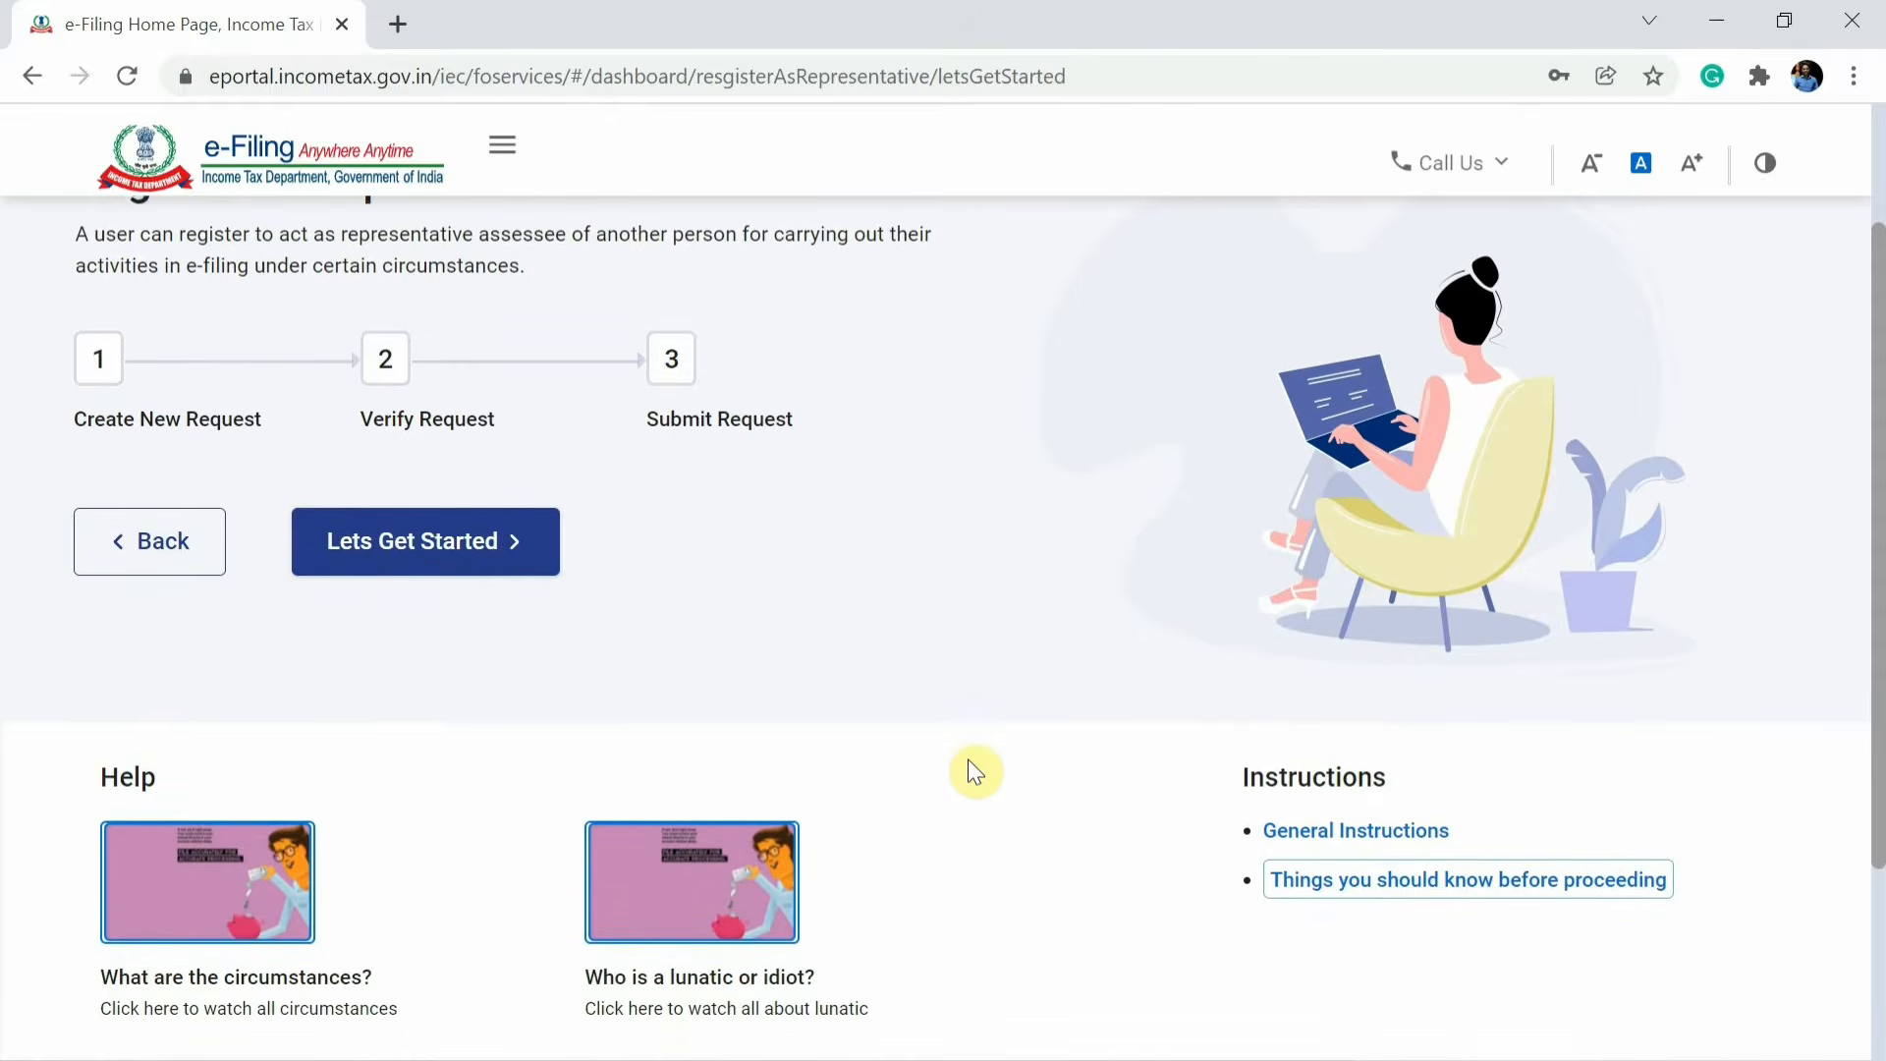
pyautogui.click(1356, 889)
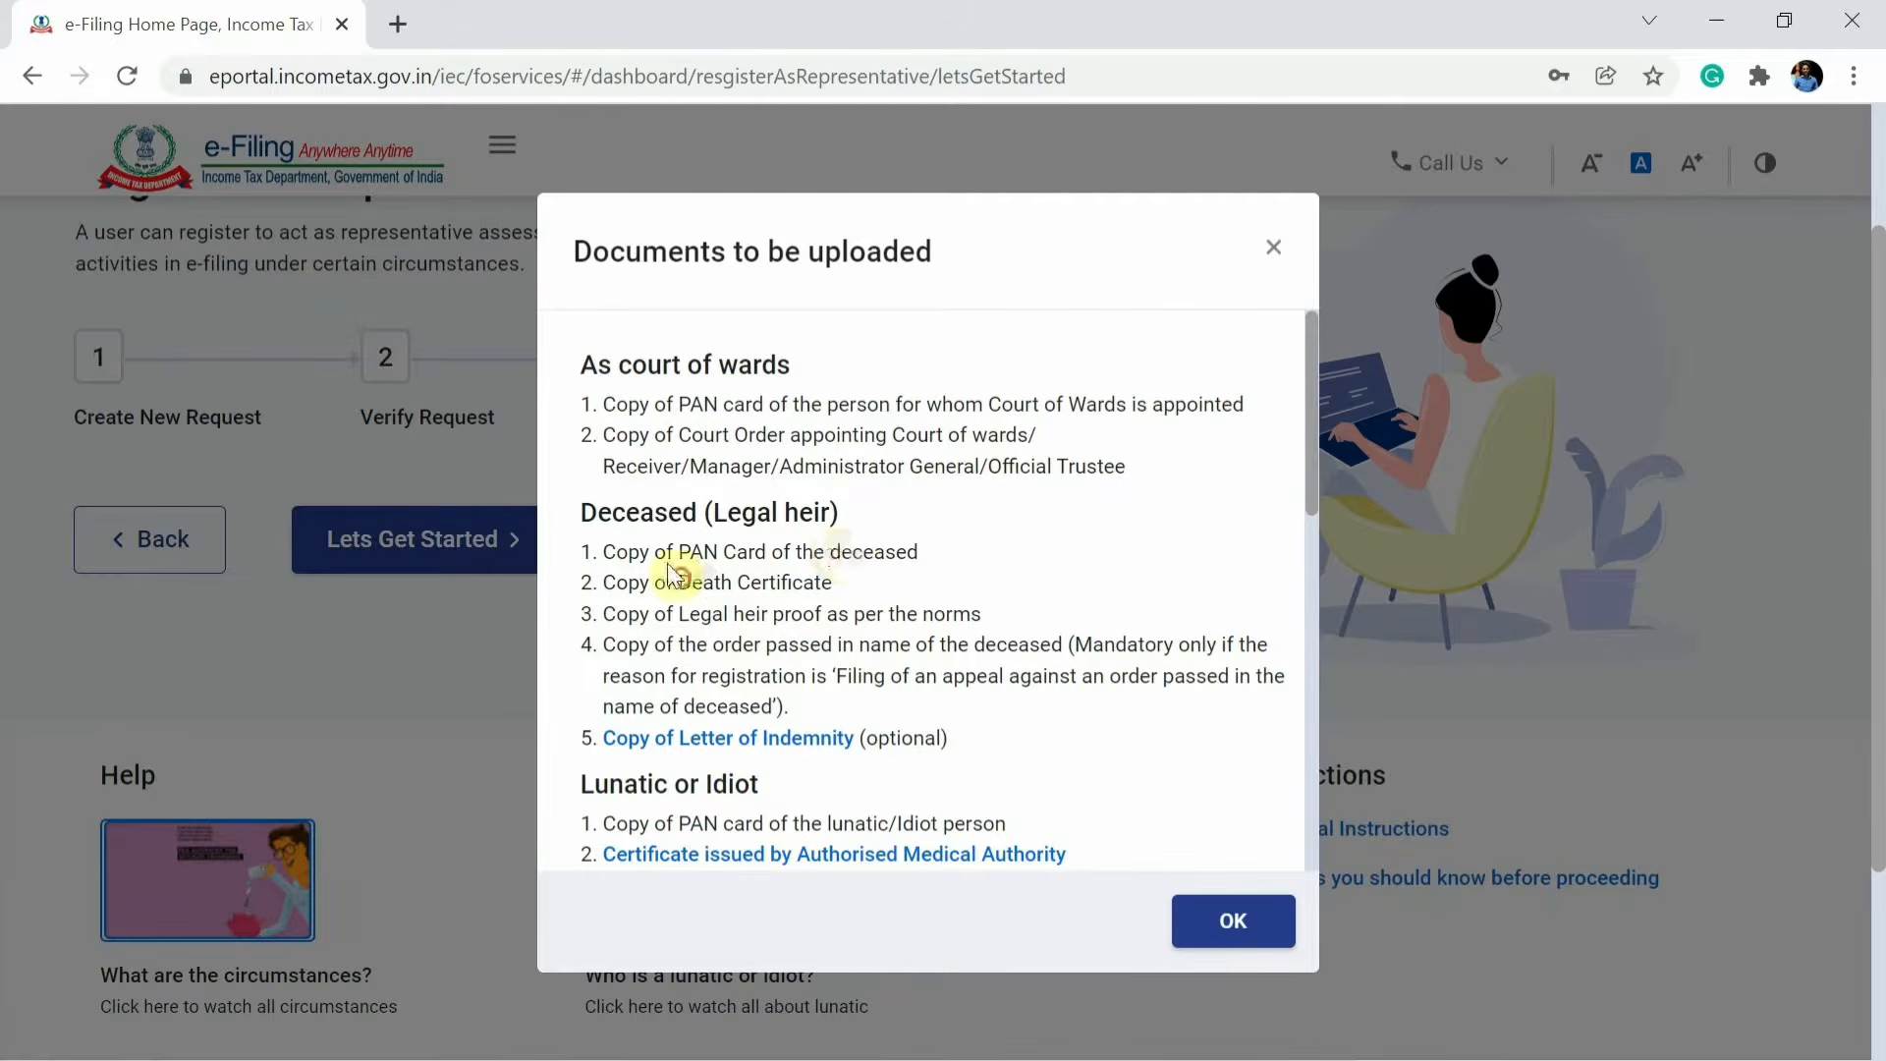
pyautogui.moveTo(678, 582); pyautogui.dragTo(845, 582)
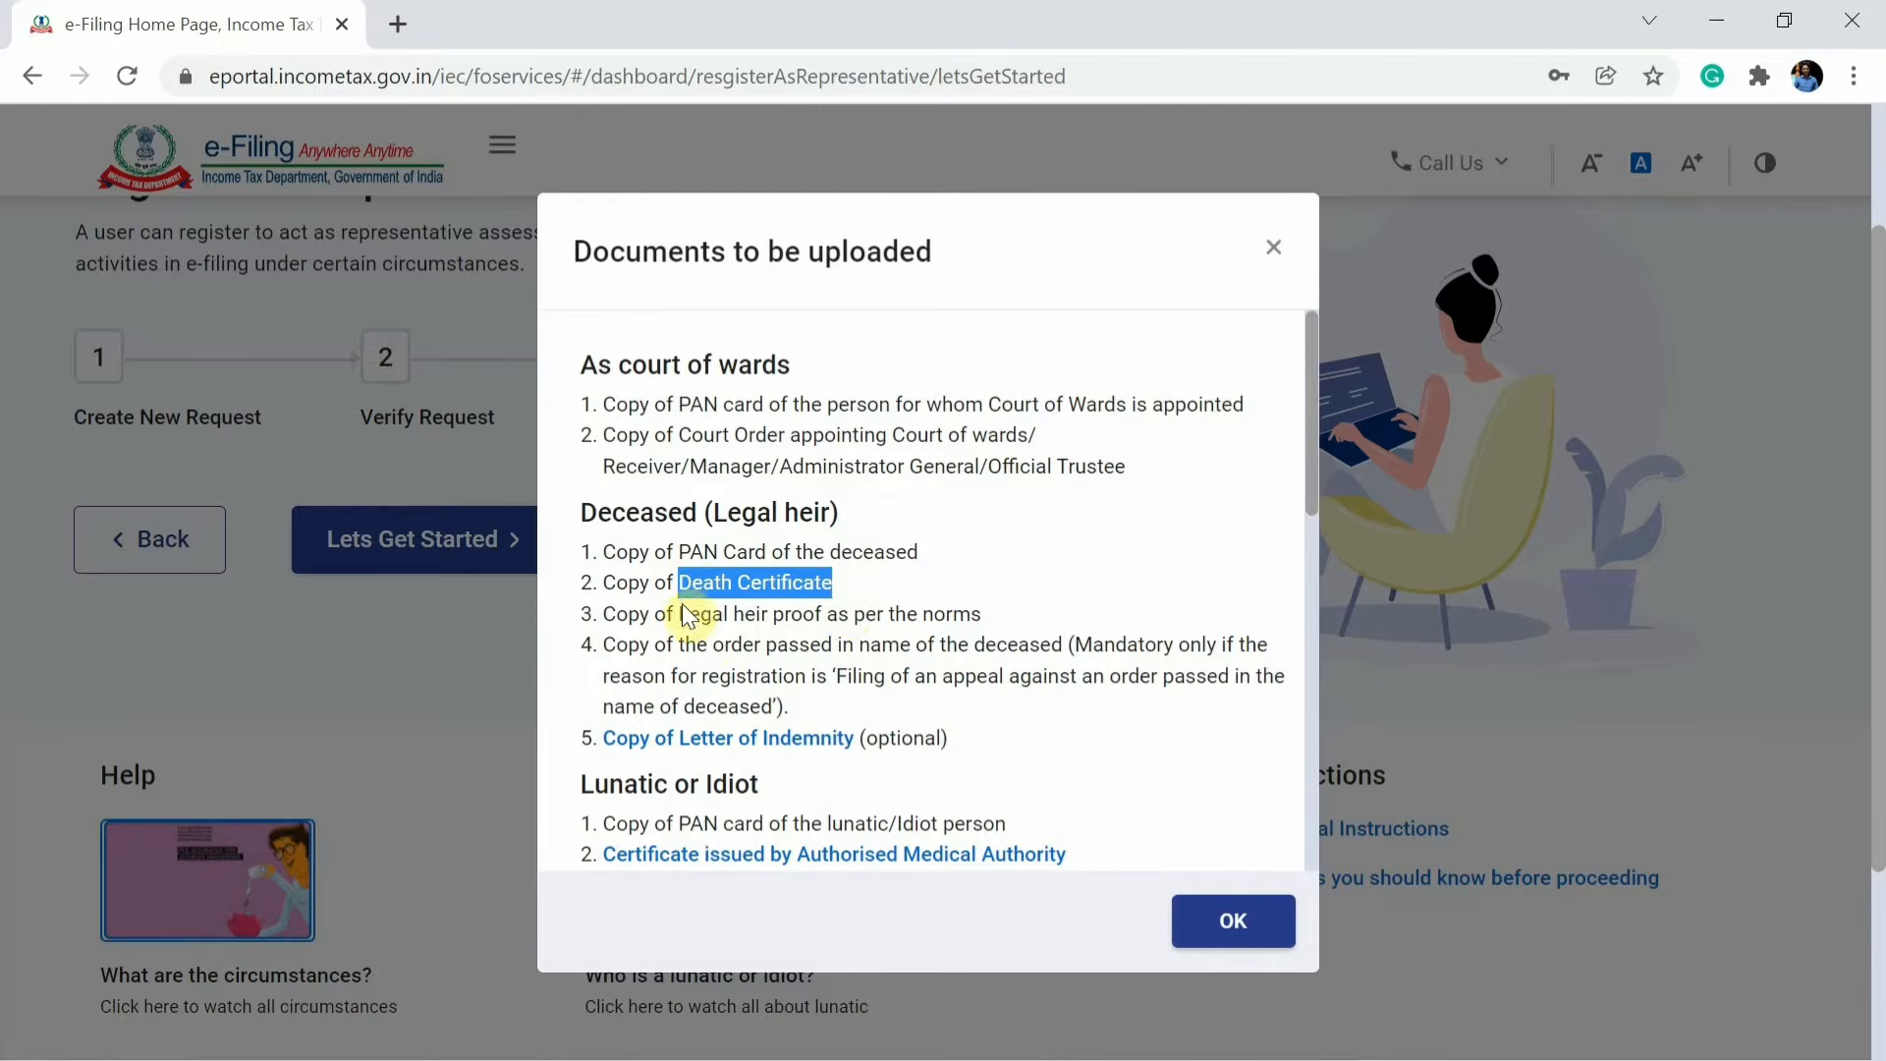
pyautogui.moveTo(691, 614); pyautogui.dragTo(985, 622)
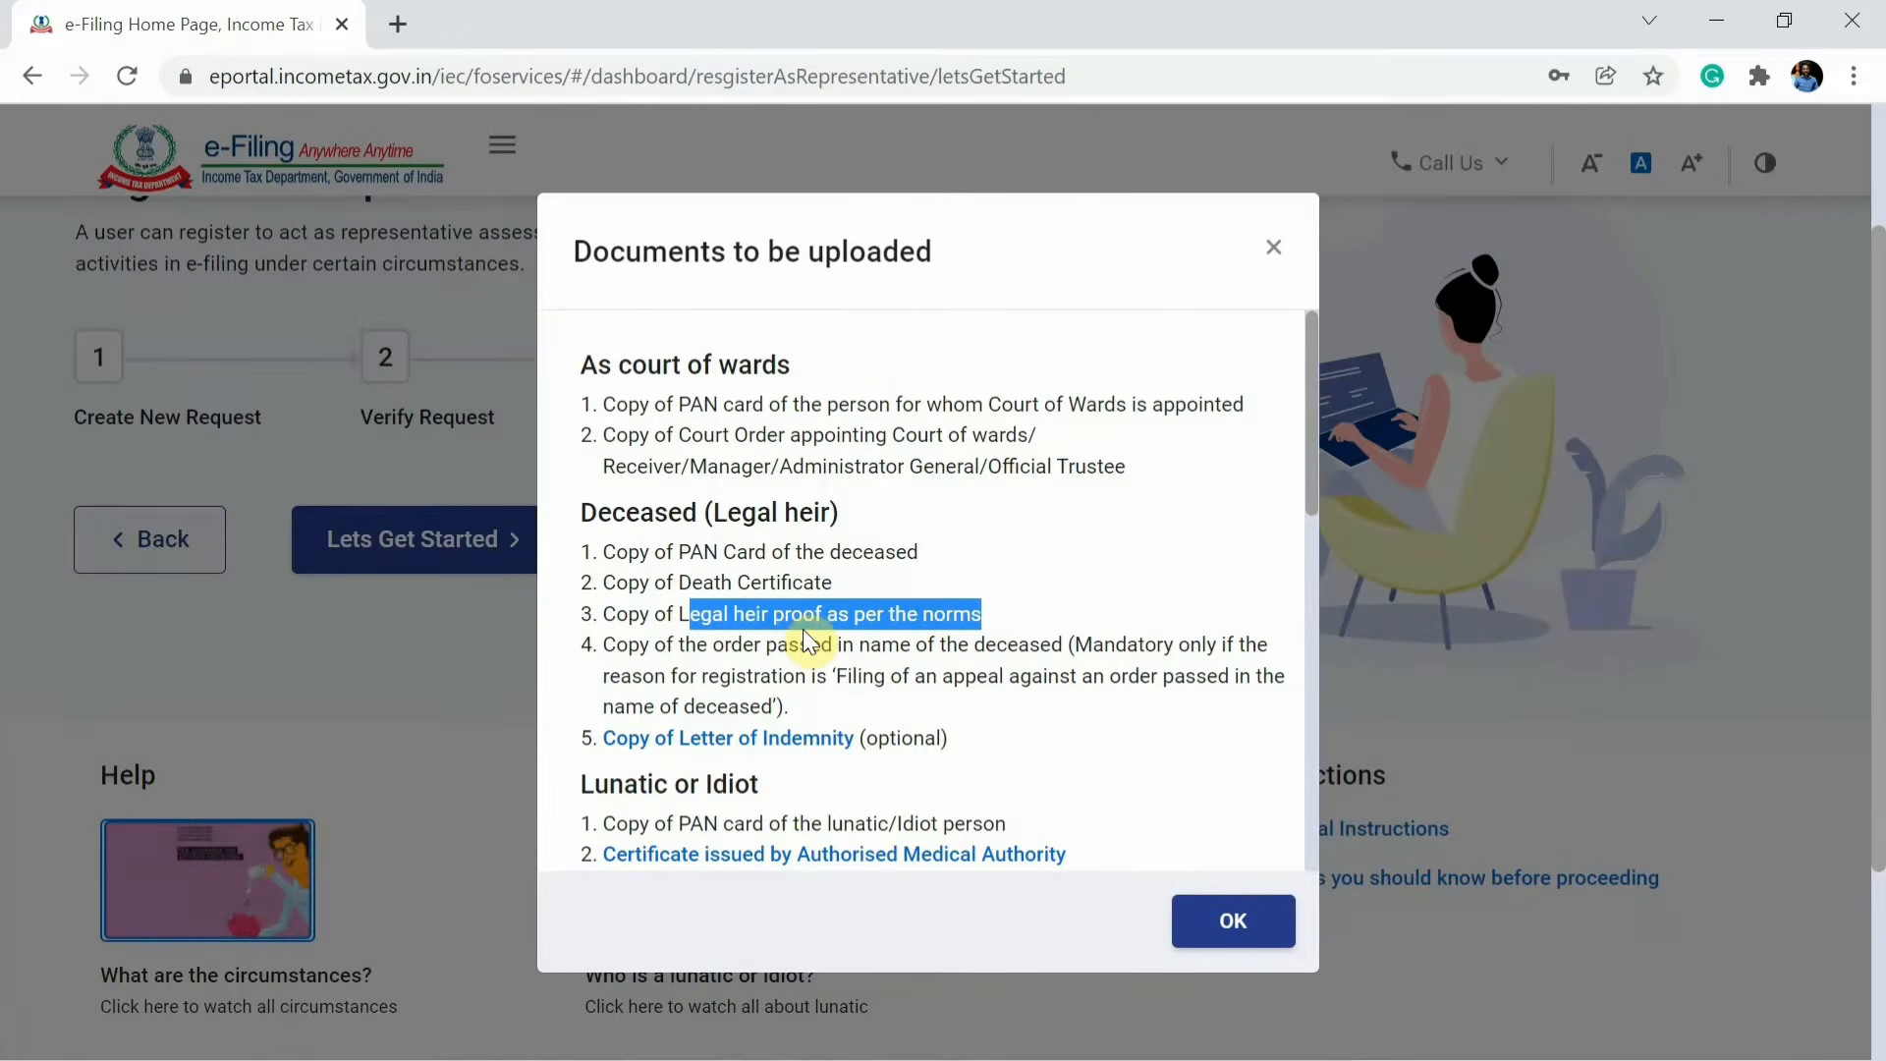
pyautogui.scroll(-1, 803, 628)
pyautogui.click(911, 539)
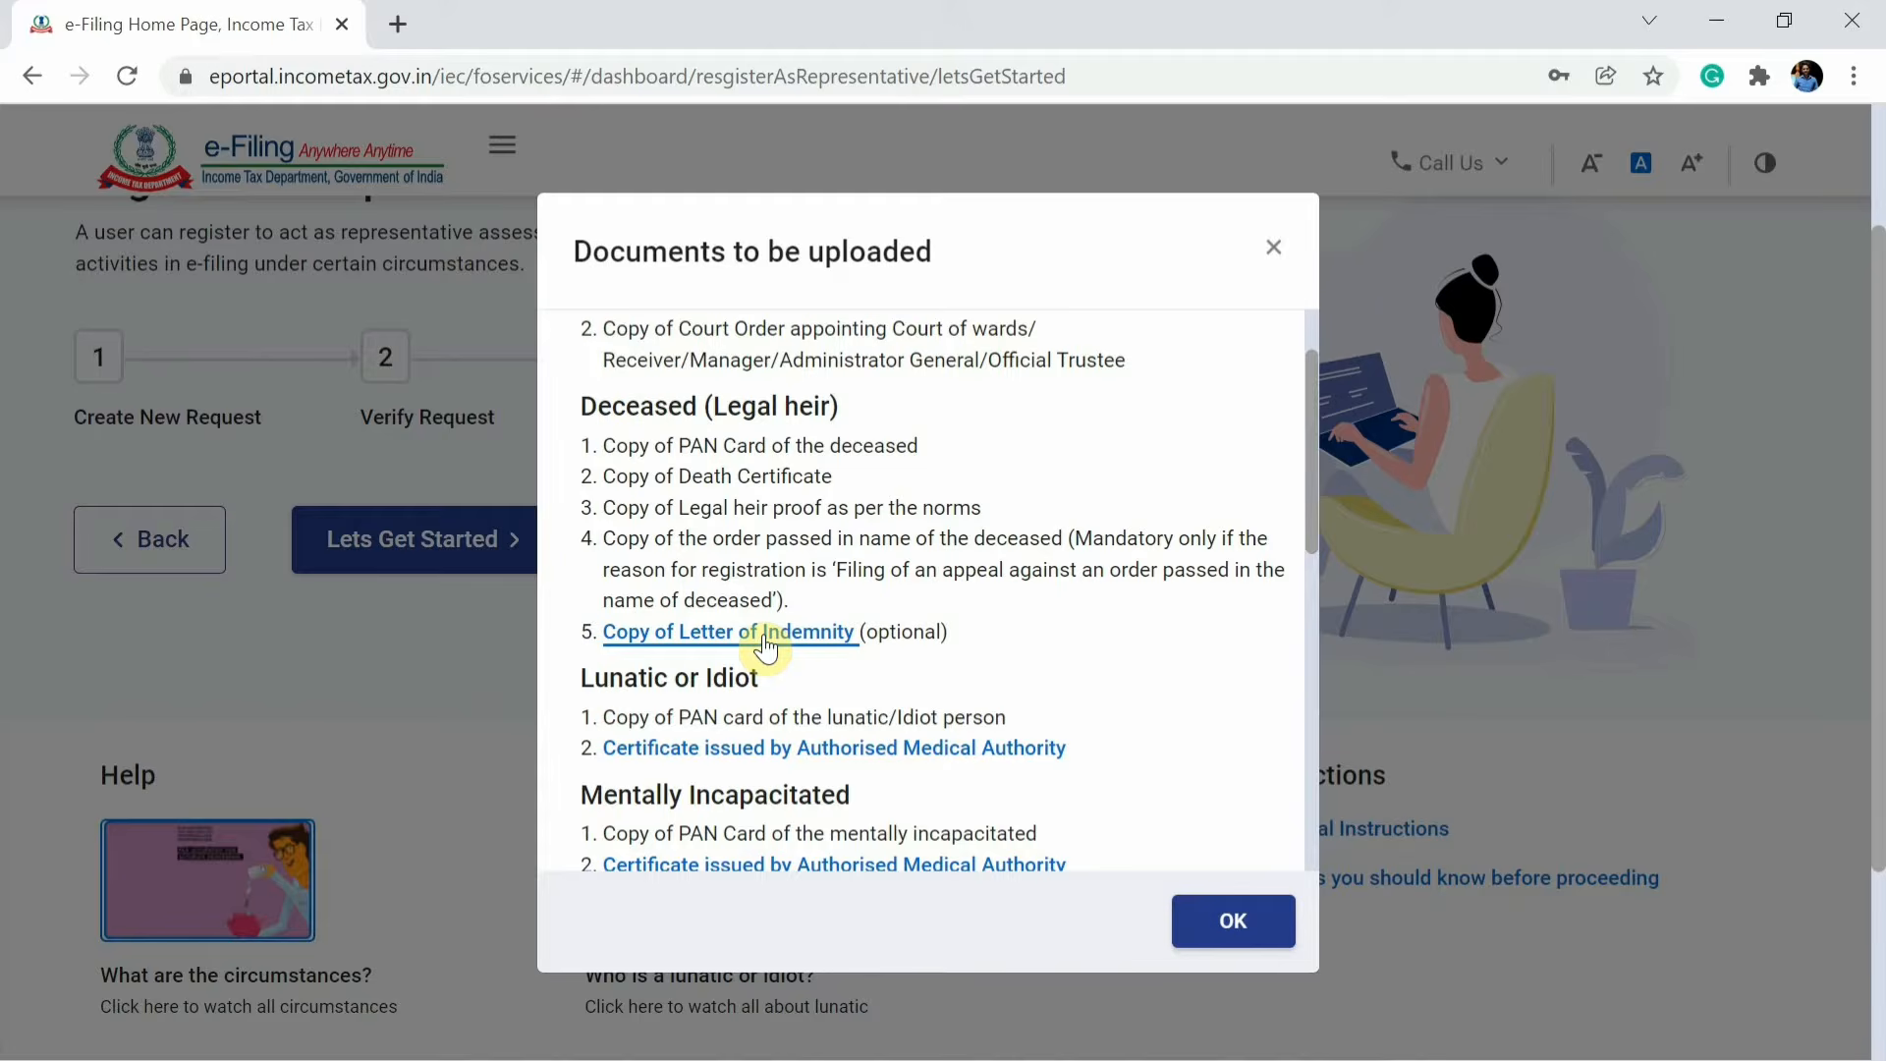
# Download the Letter of Indemnity template and open the downloaded document.
pyautogui.click(803, 640)
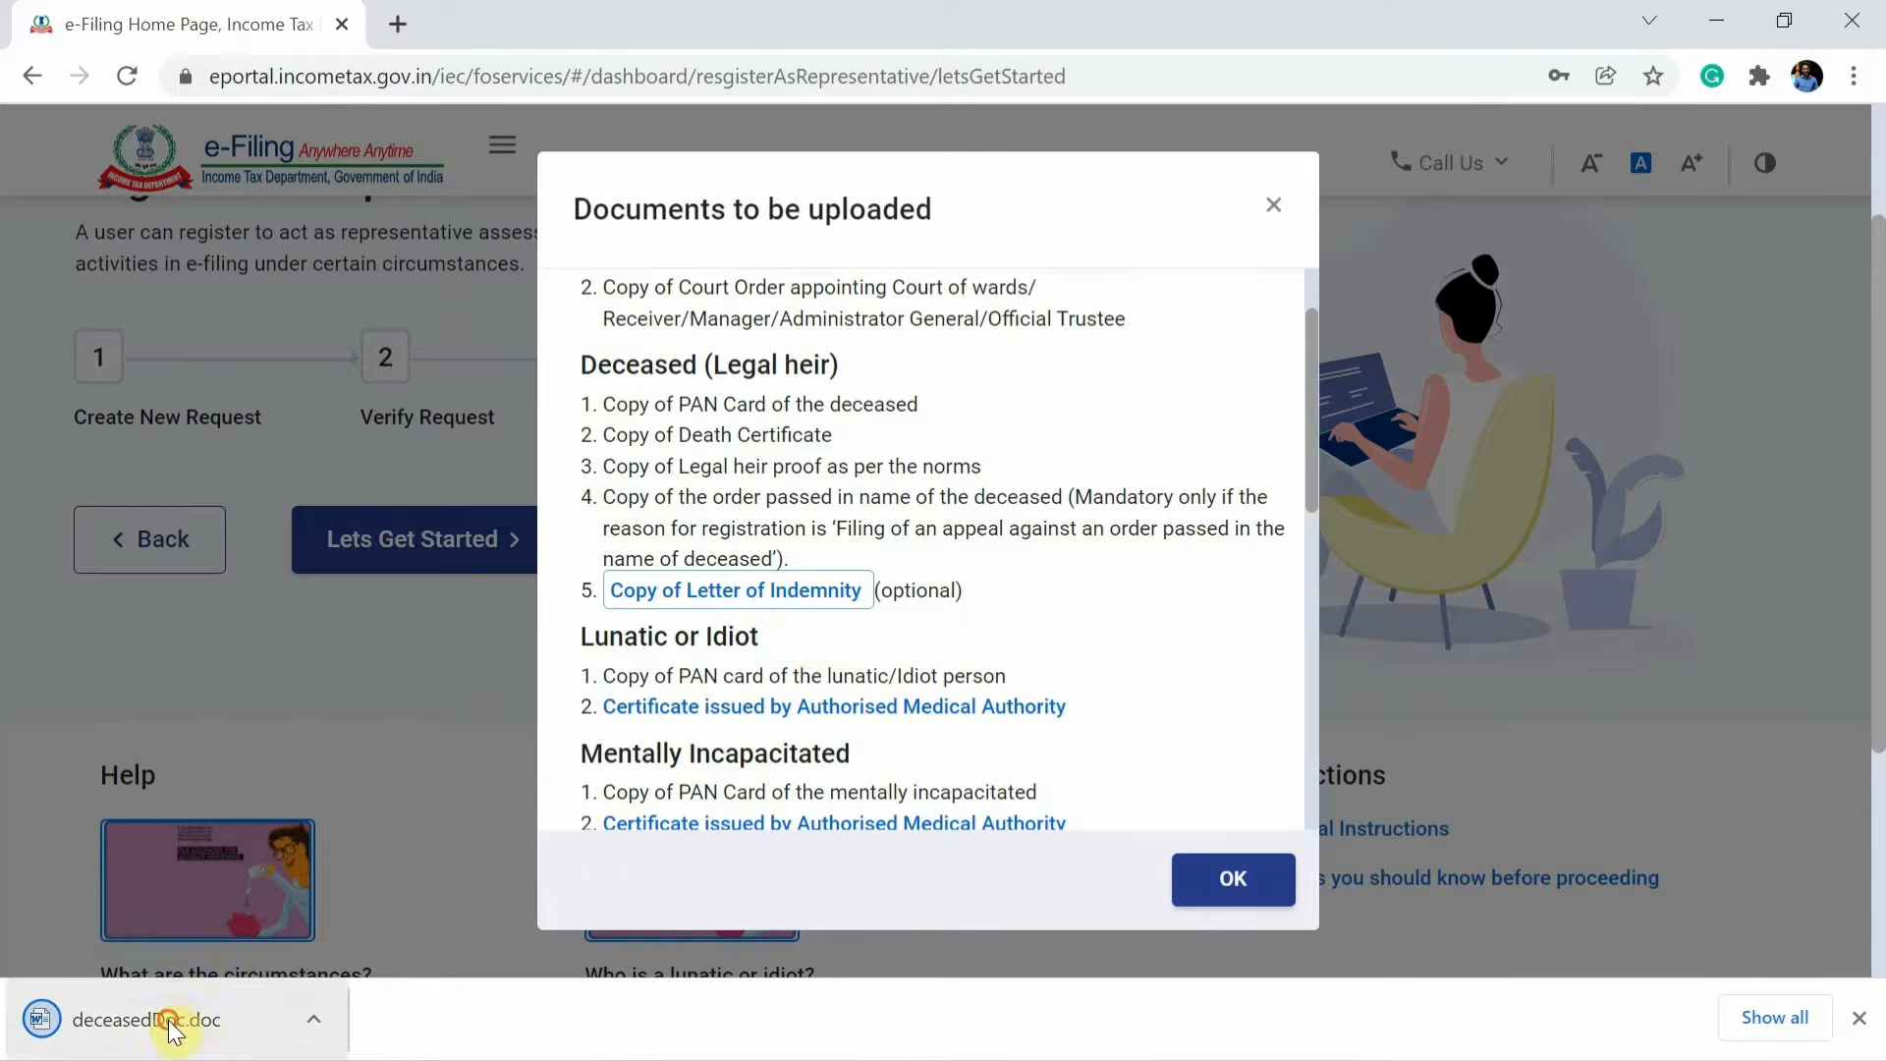
pyautogui.click(172, 1022)
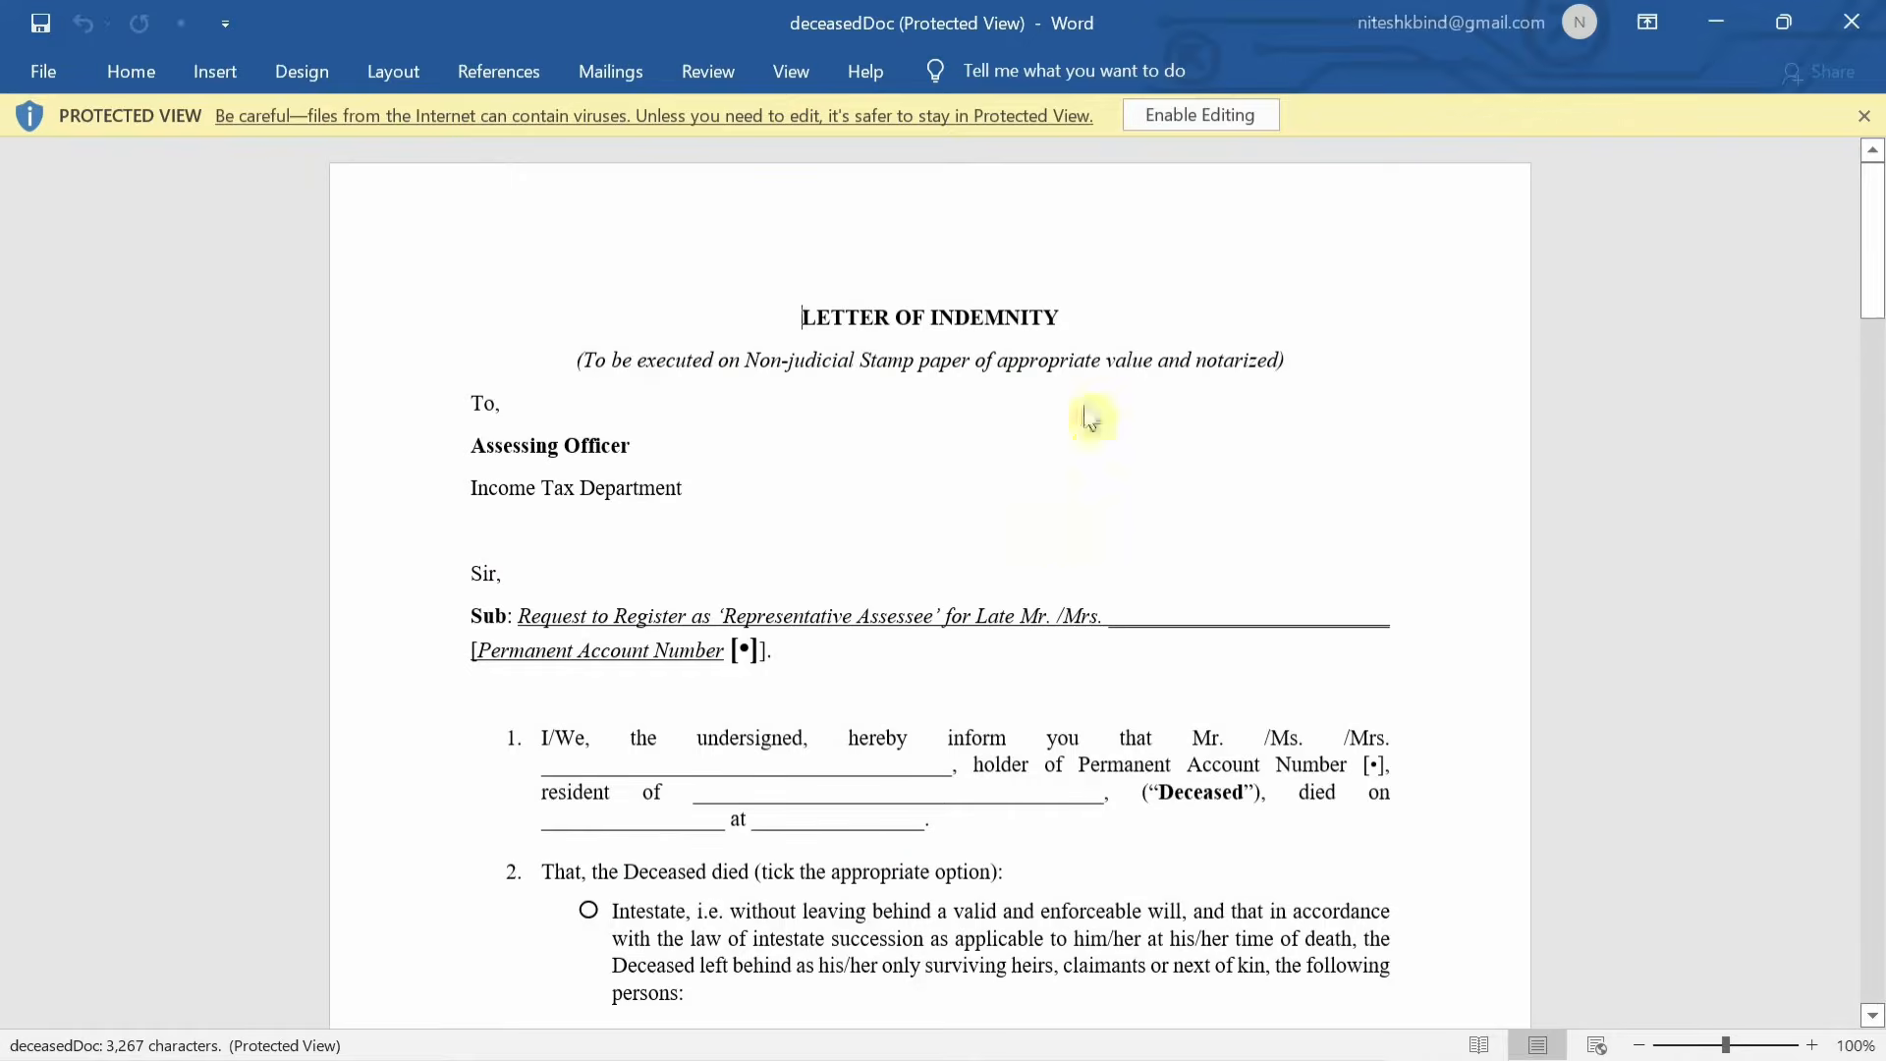
# Read through the Letter of Indemnity document, then close it.
pyautogui.scroll(-2, 1044, 392)
pyautogui.scroll(2, 1056, 392)
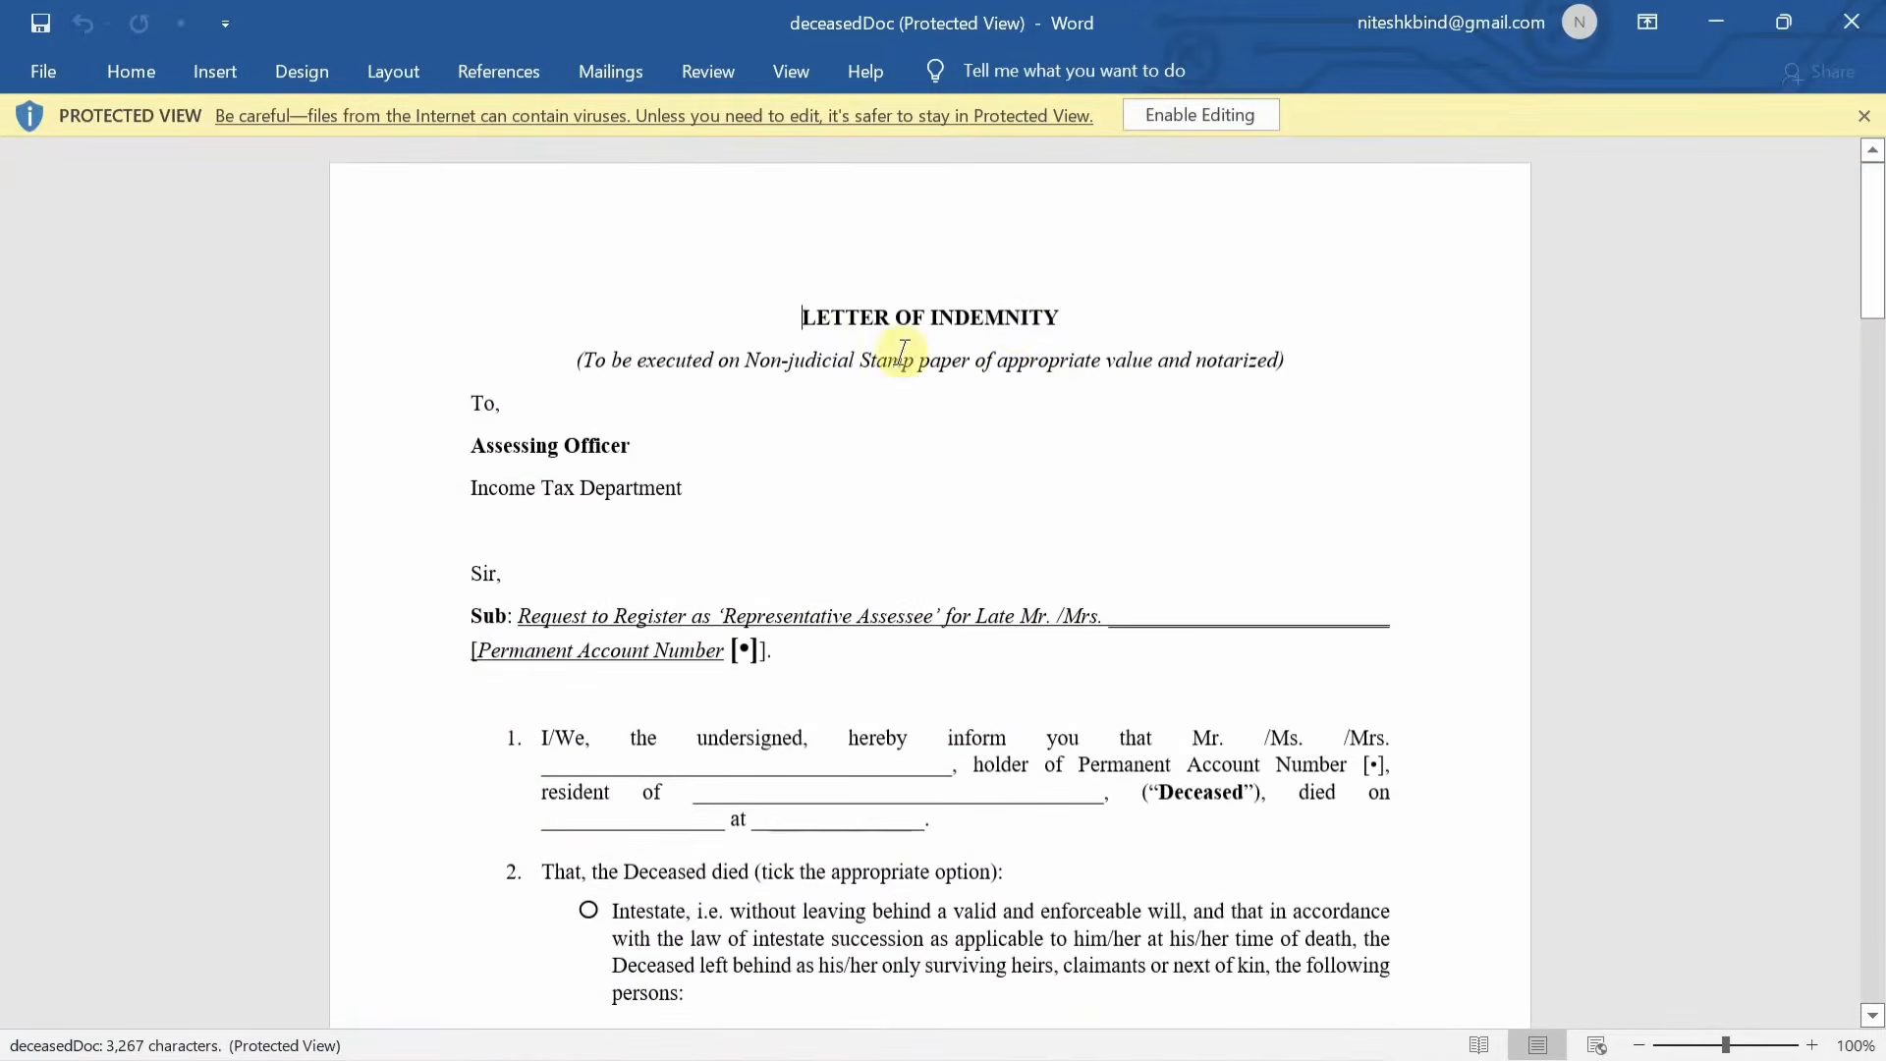
pyautogui.scroll(-10, 992, 462)
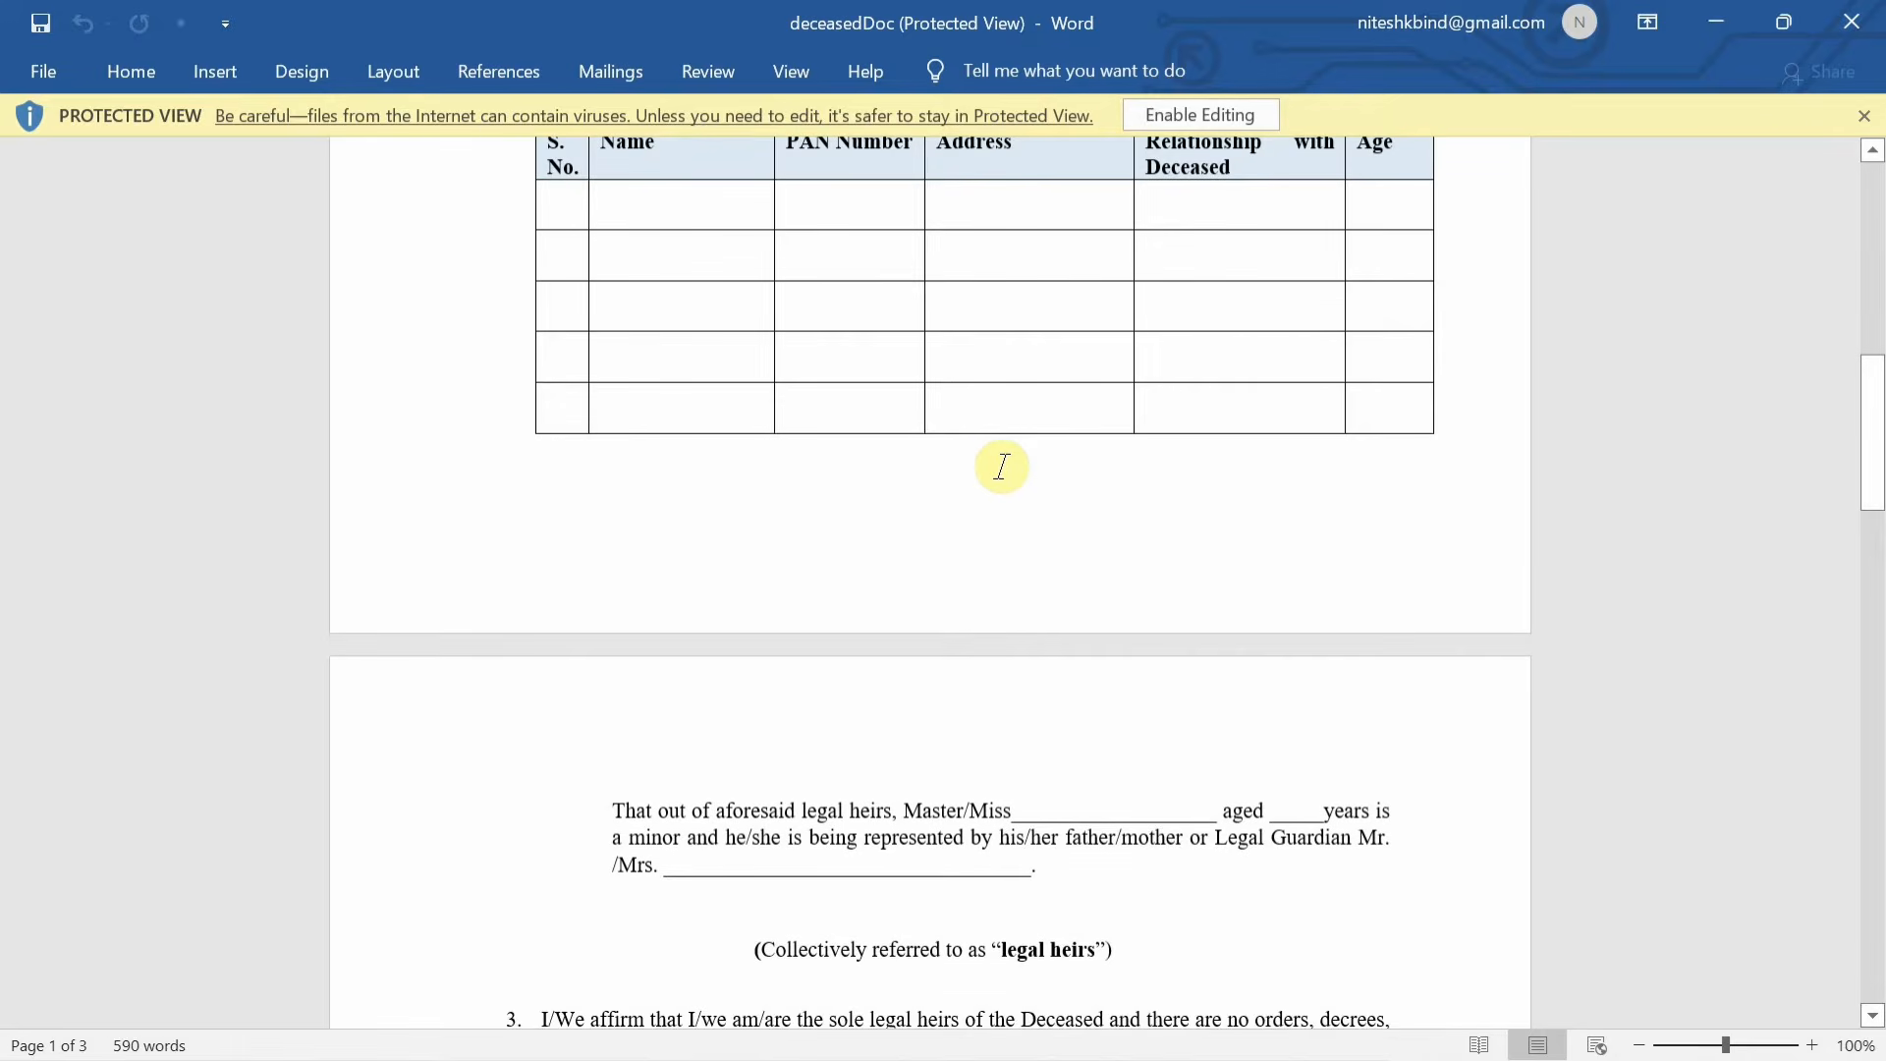
pyautogui.scroll(-15, 1001, 467)
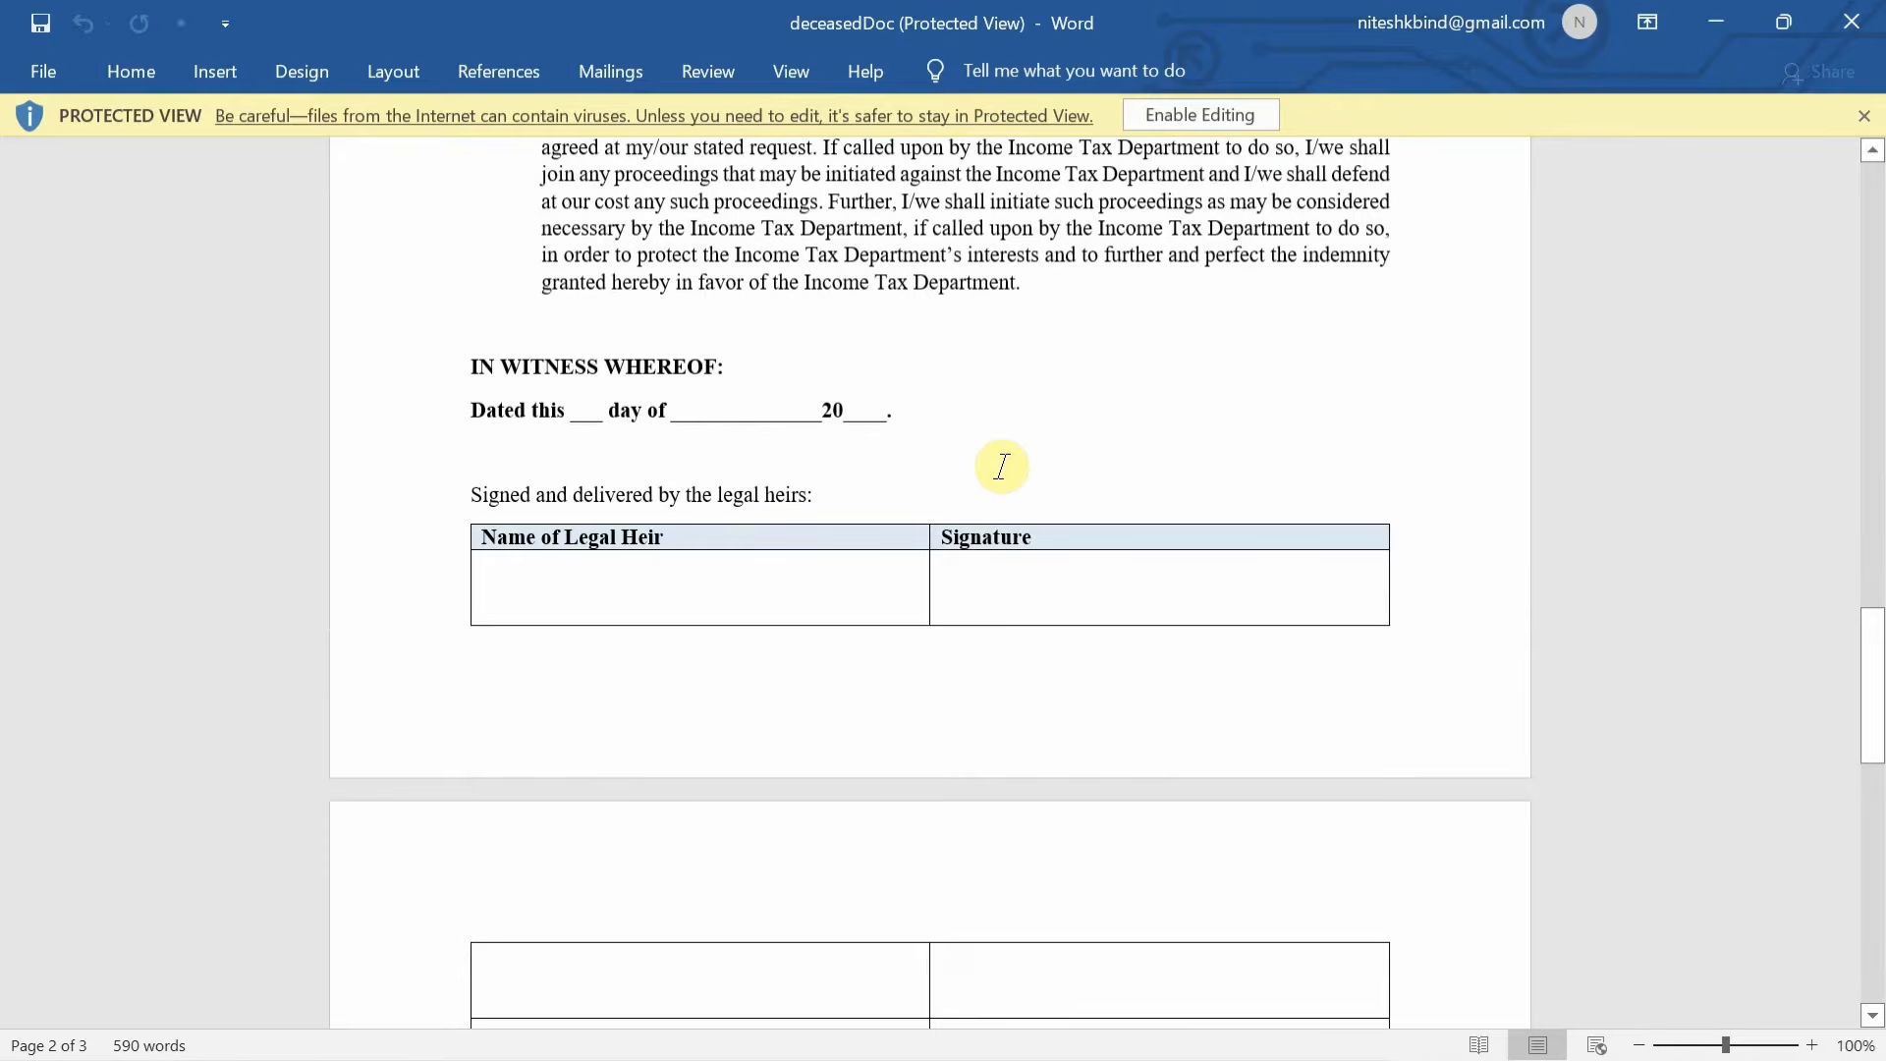
pyautogui.scroll(-6, 1001, 466)
pyautogui.click(1866, 15)
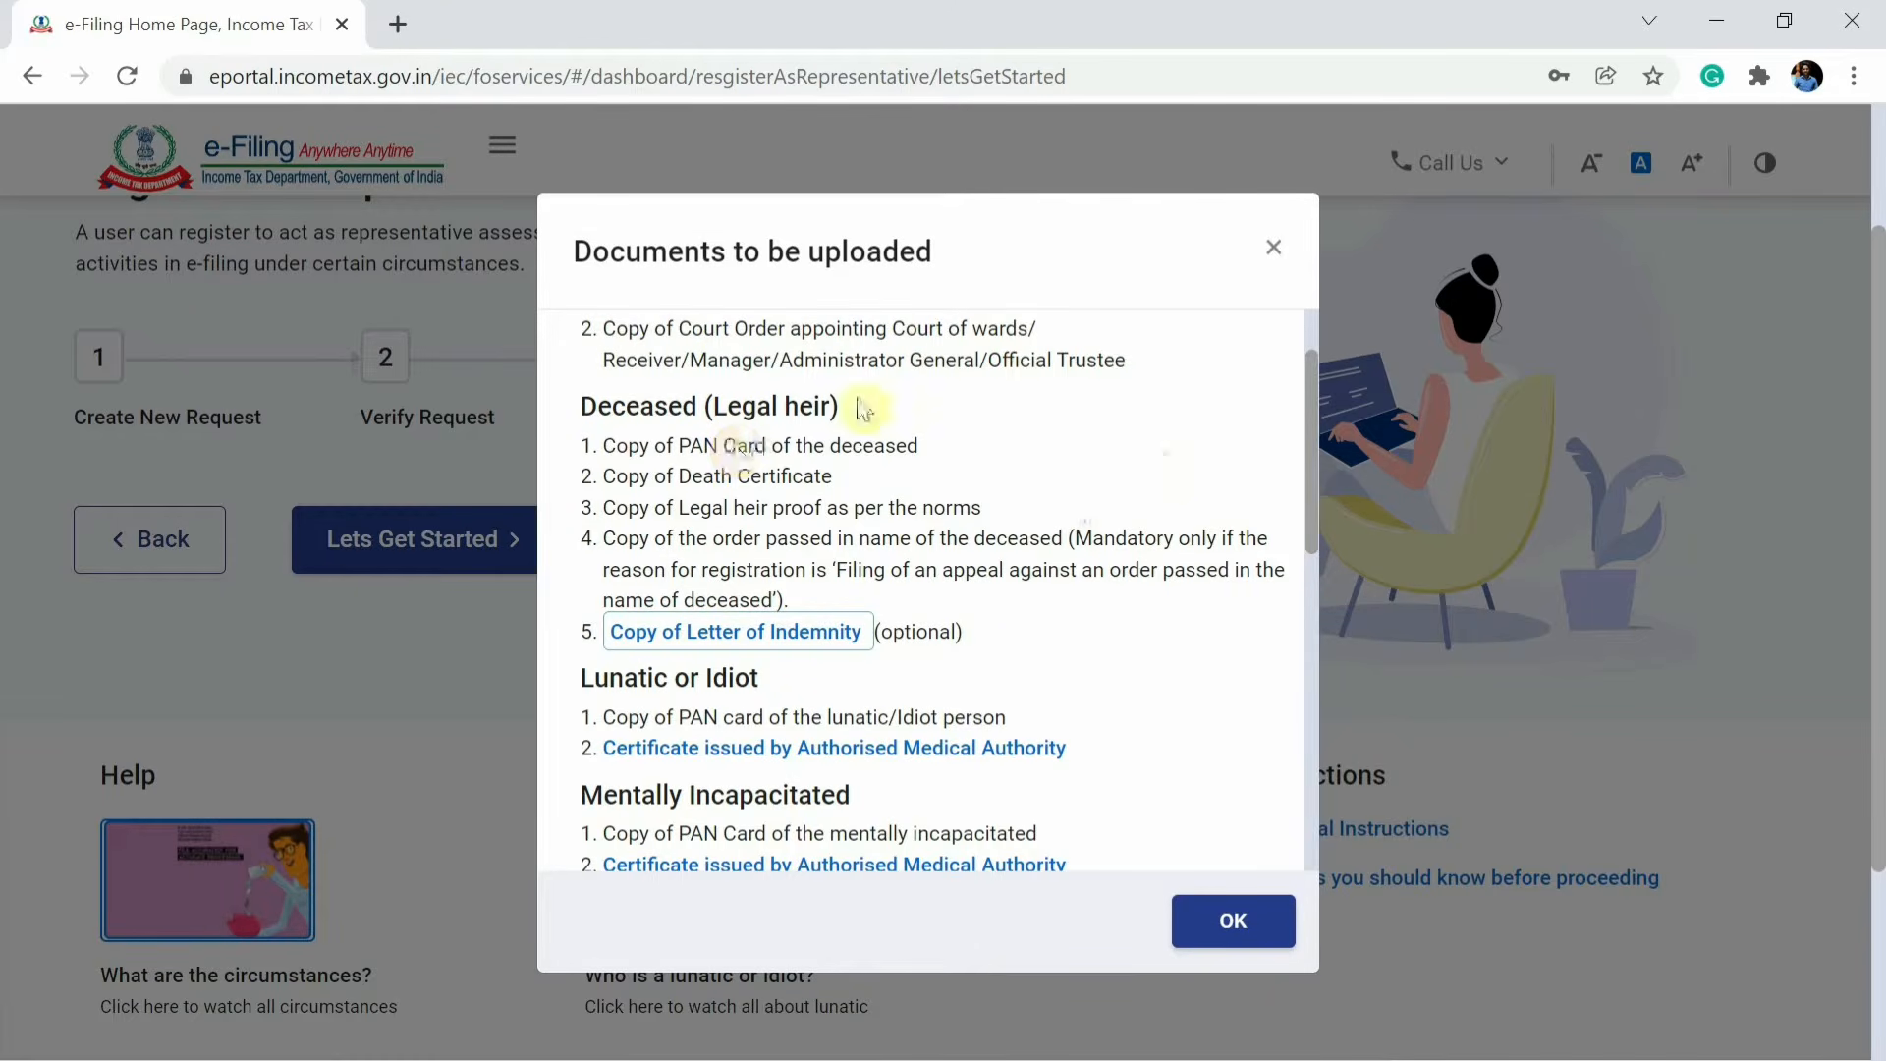
# Close the documents list and start creating a new representative request.
pyautogui.click(1276, 251)
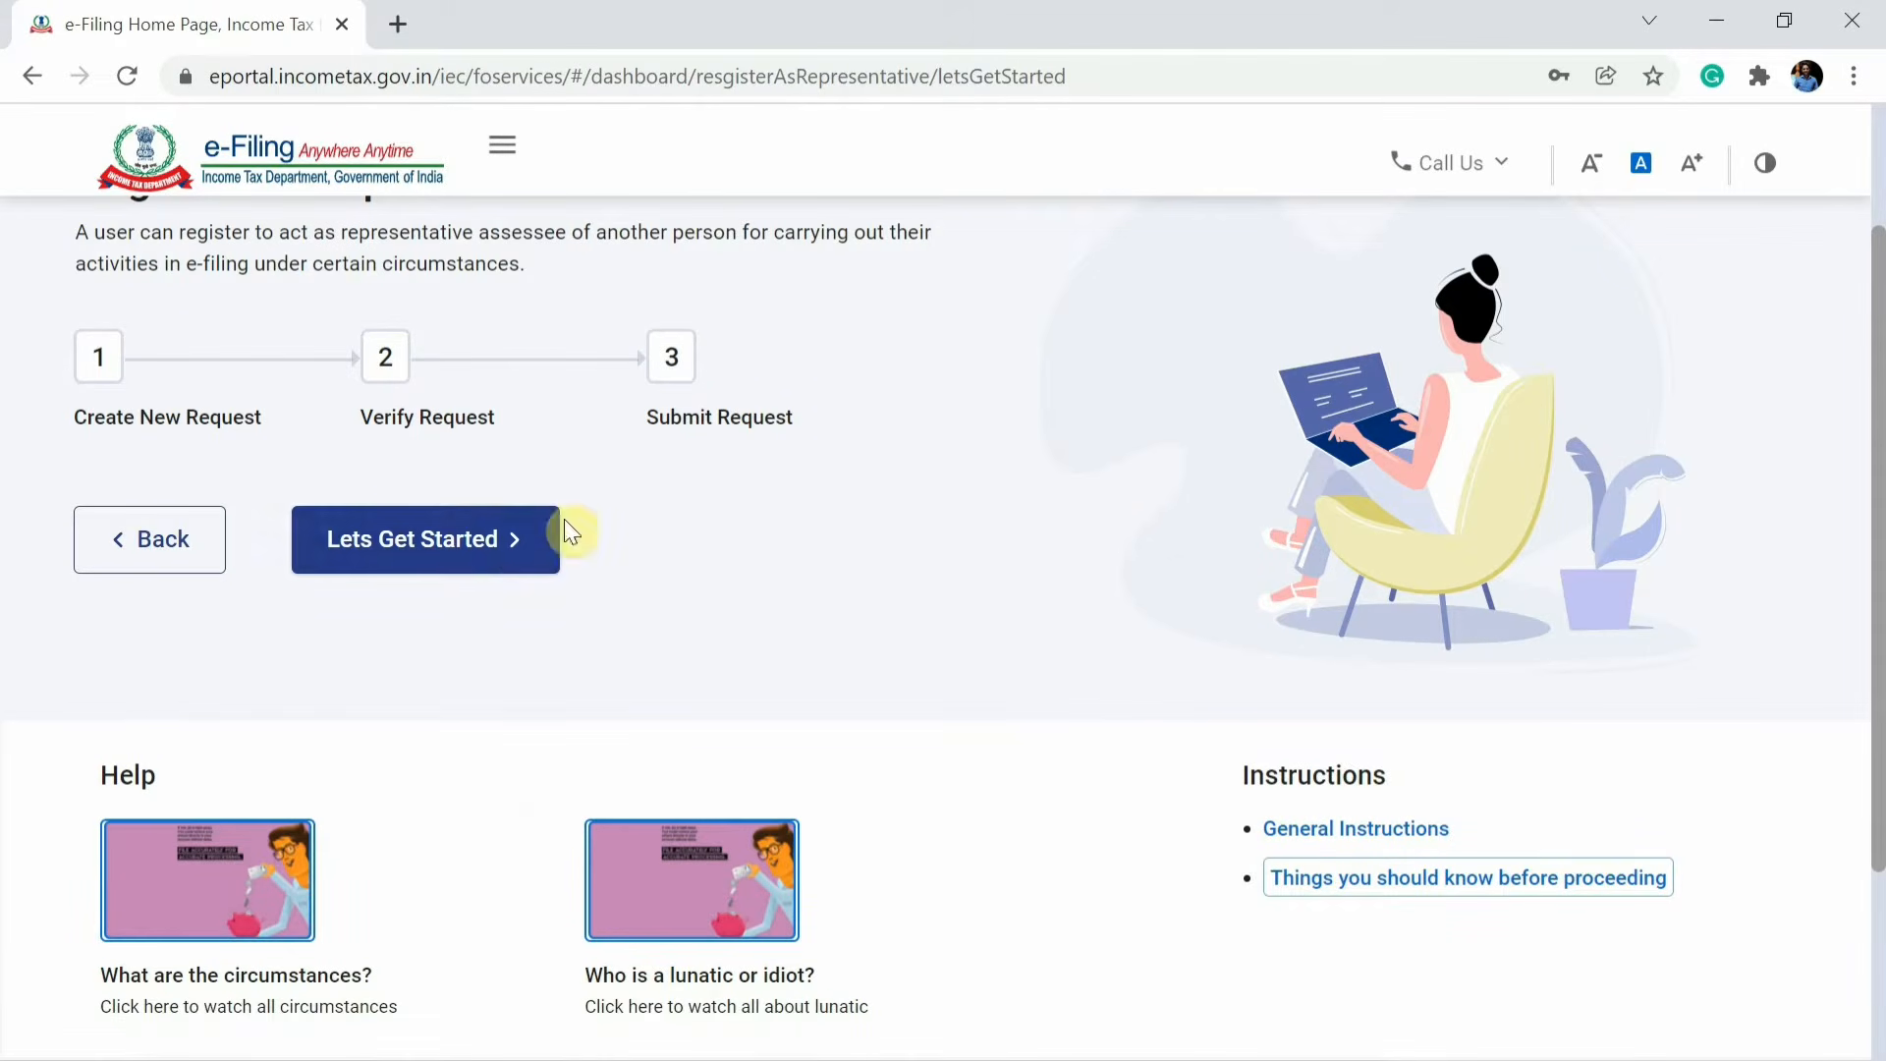
pyautogui.click(438, 550)
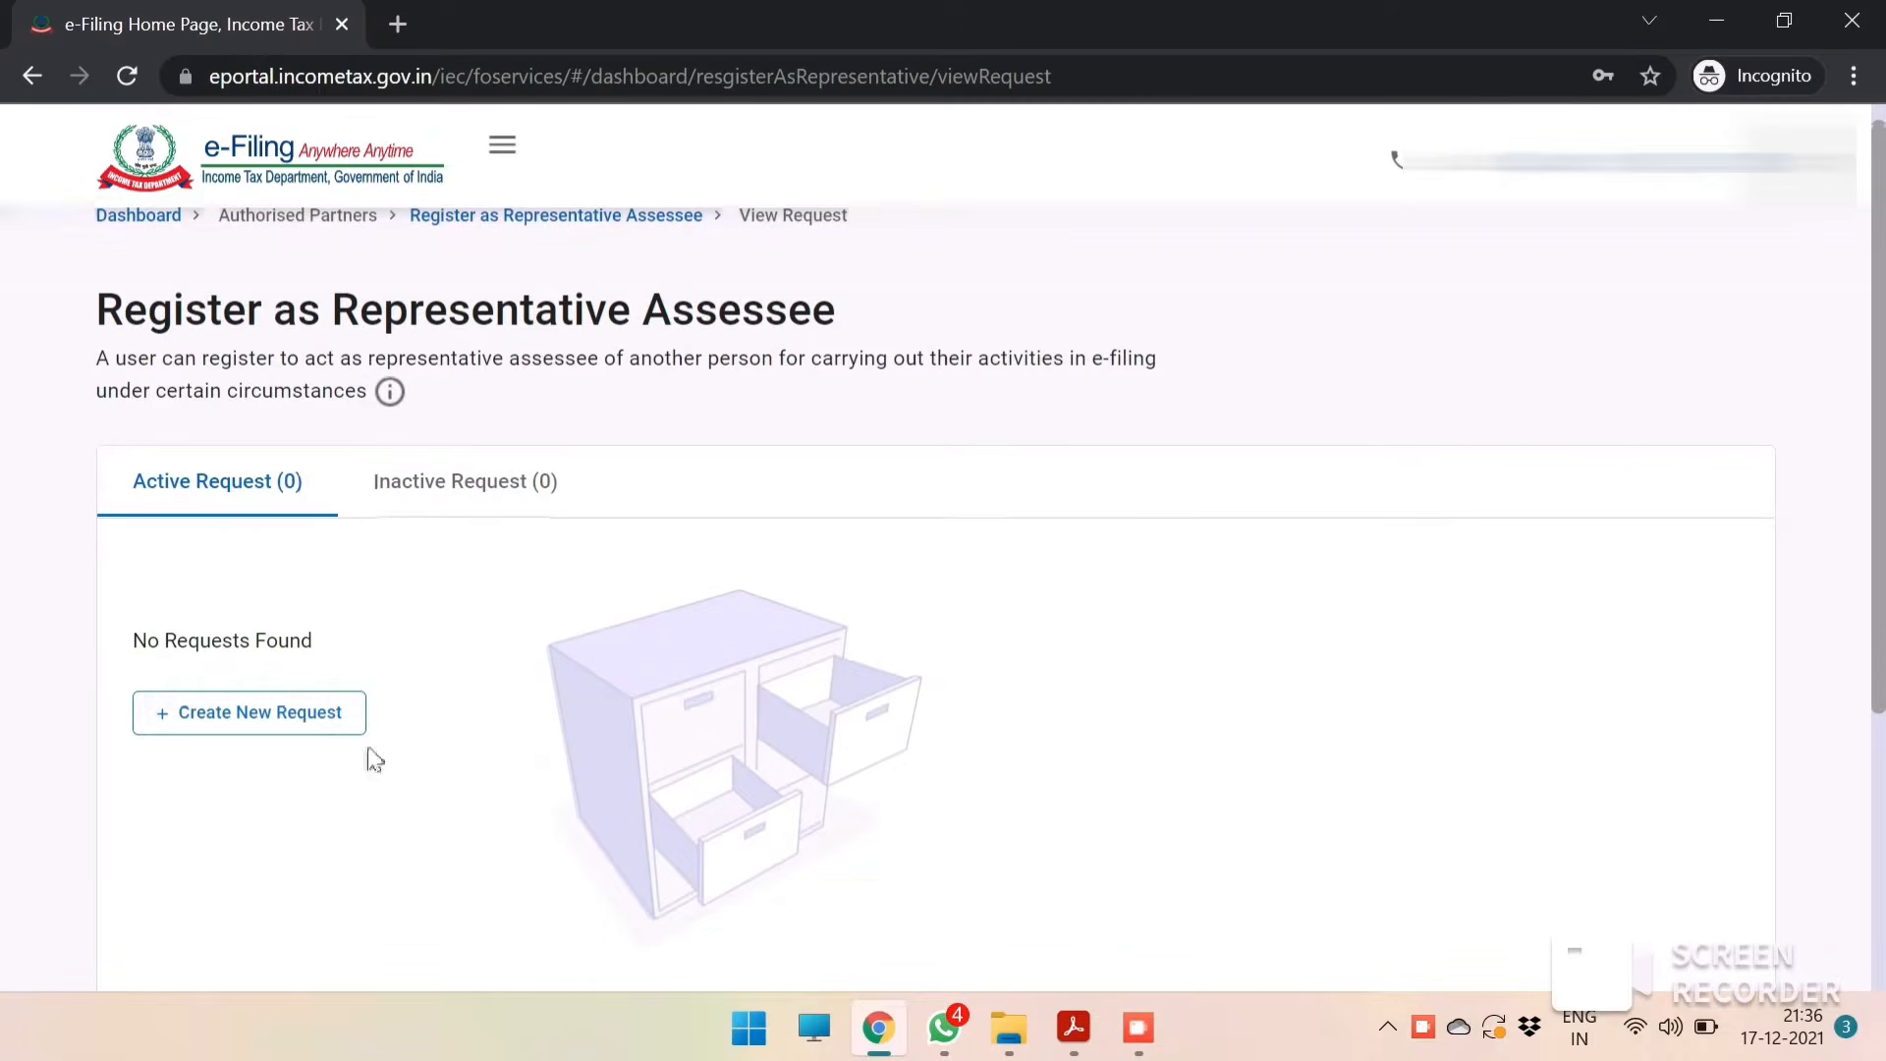
pyautogui.click(284, 707)
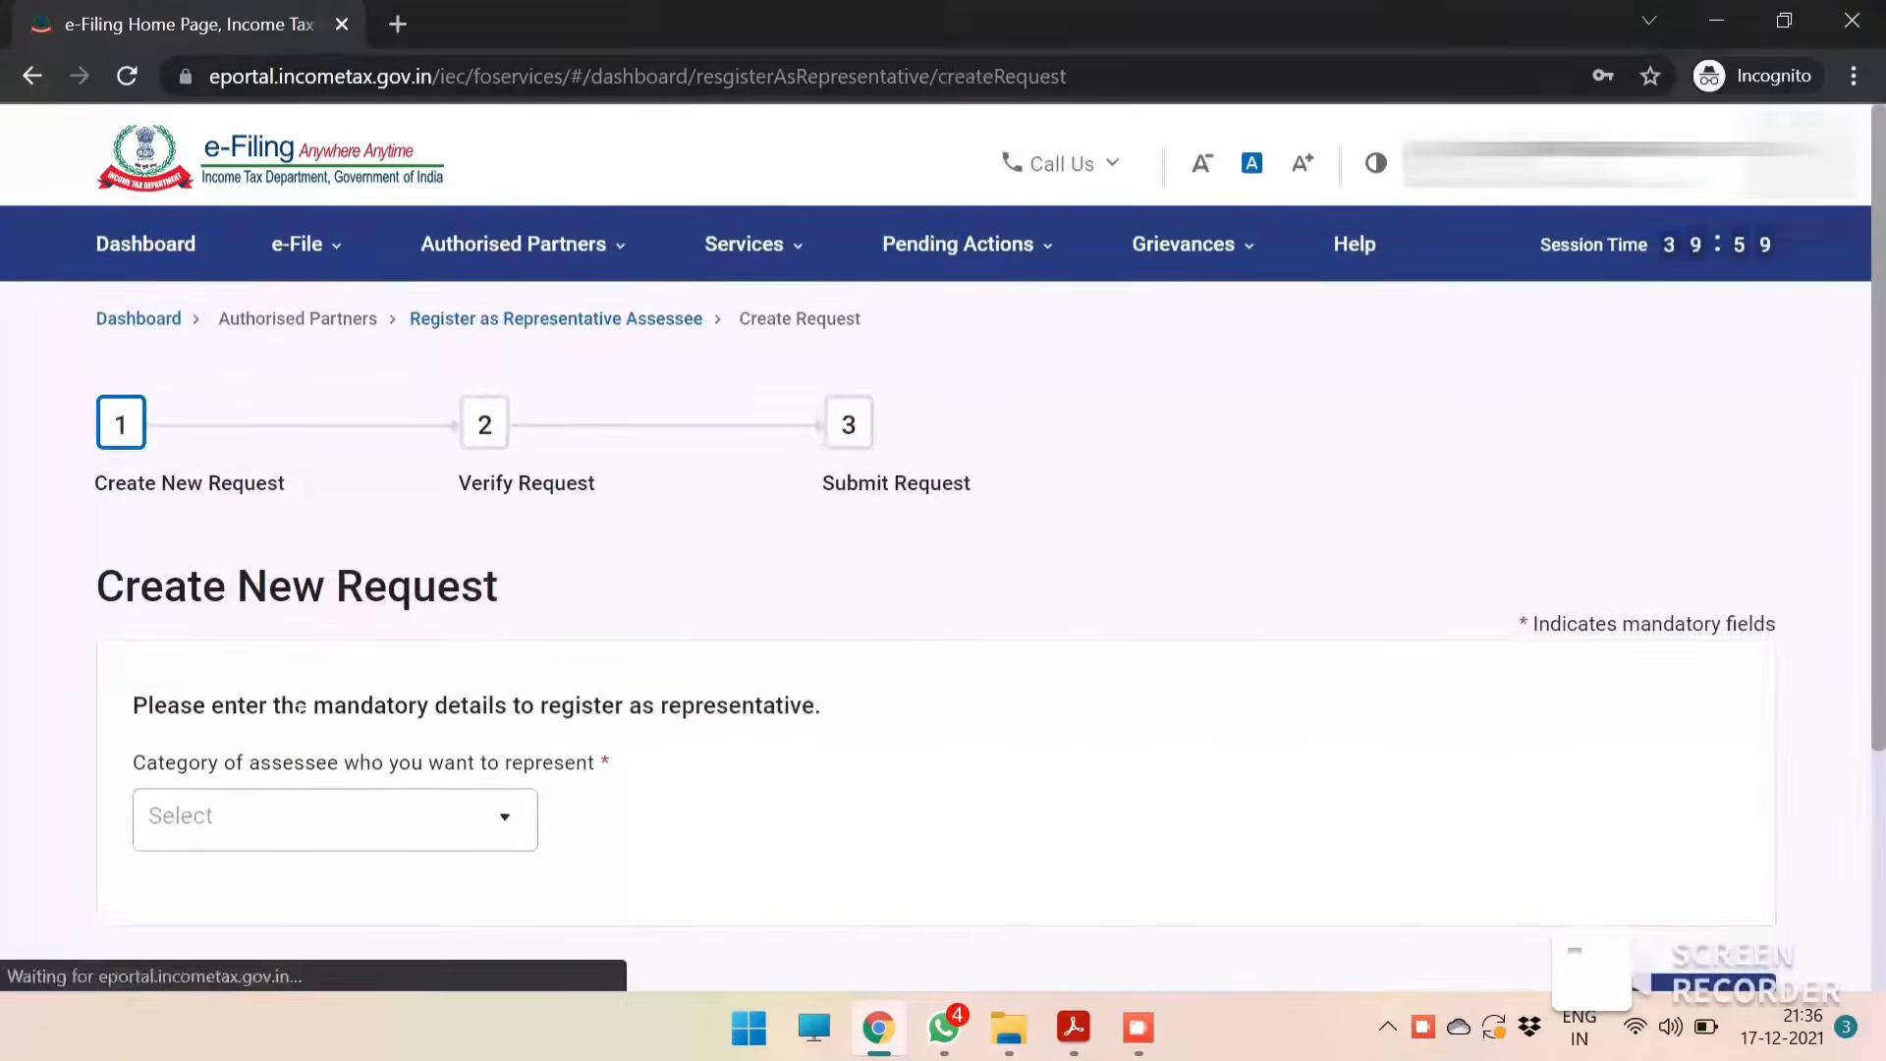
# Set the category of assessee to represent to Deceased (Legal Heir).
pyautogui.scroll(-3, 286, 716)
pyautogui.click(428, 611)
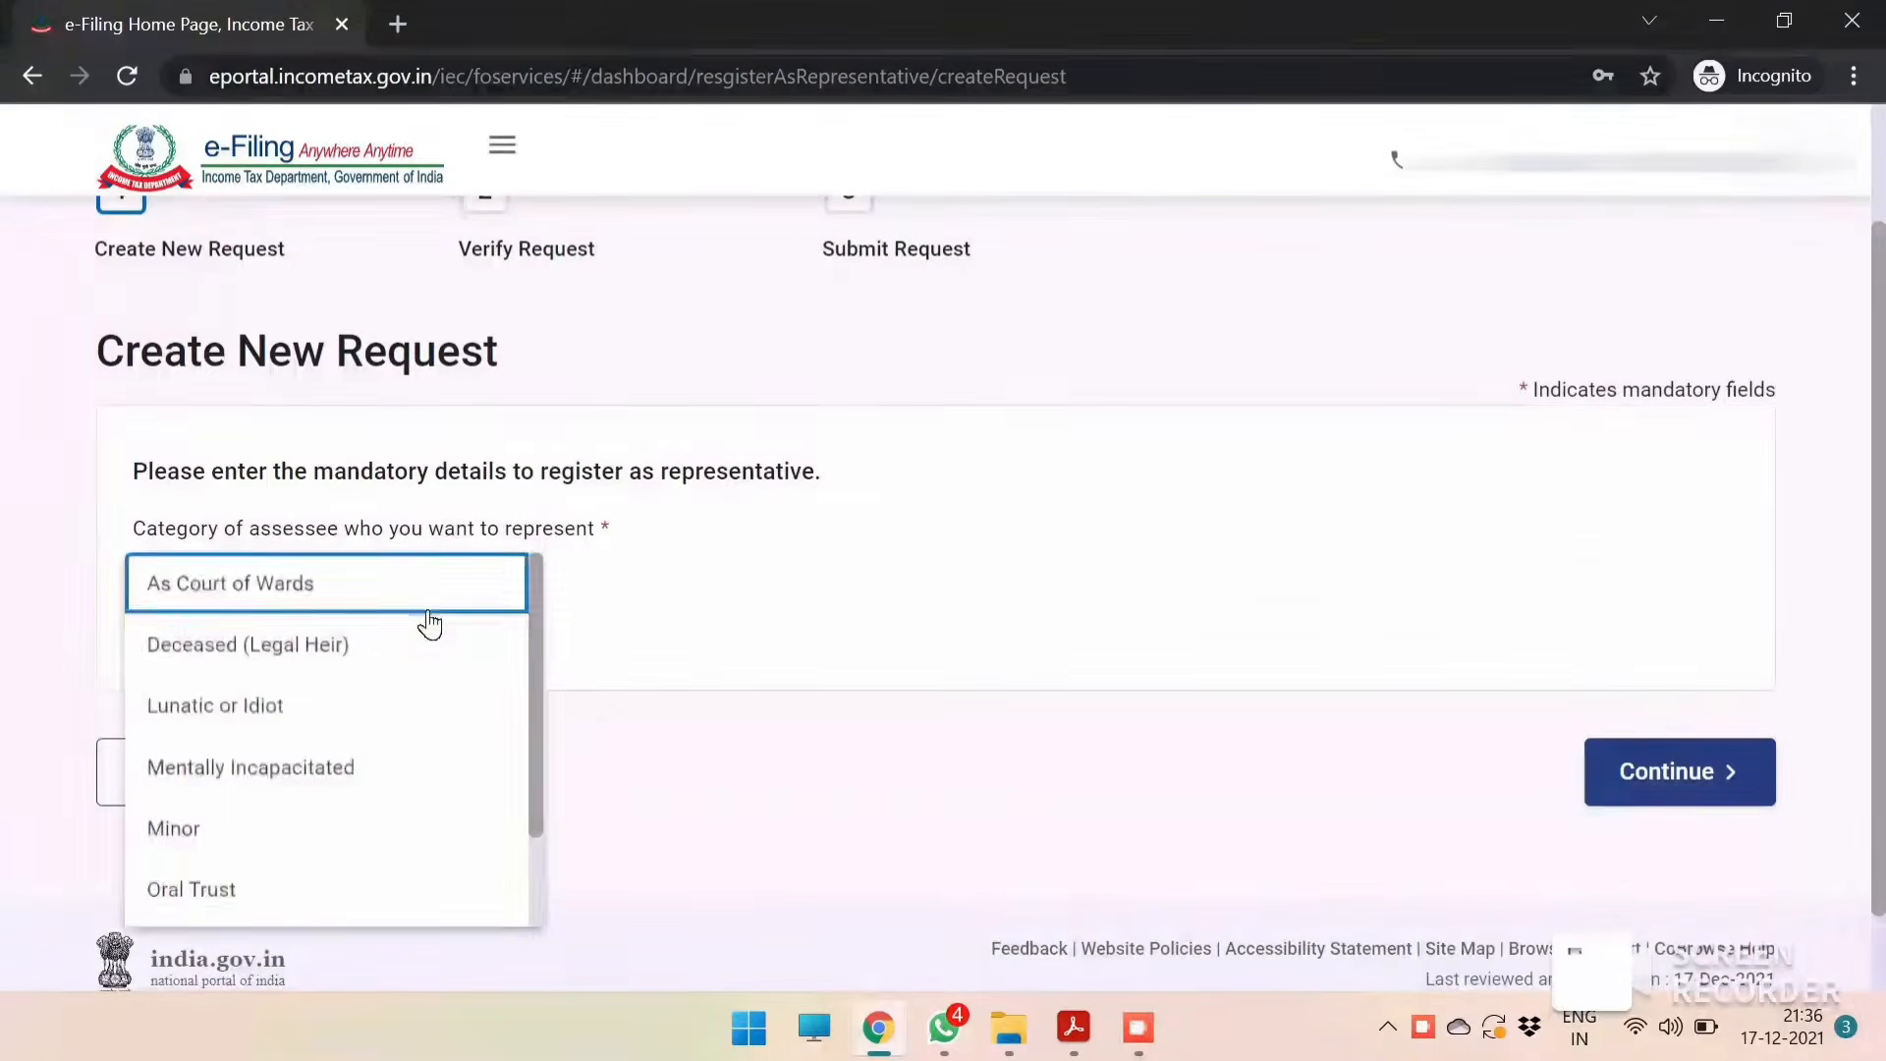
pyautogui.click(303, 656)
# Enter the deceased person's PAN so the name and date of birth are filled in.
pyautogui.scroll(-2, 528, 687)
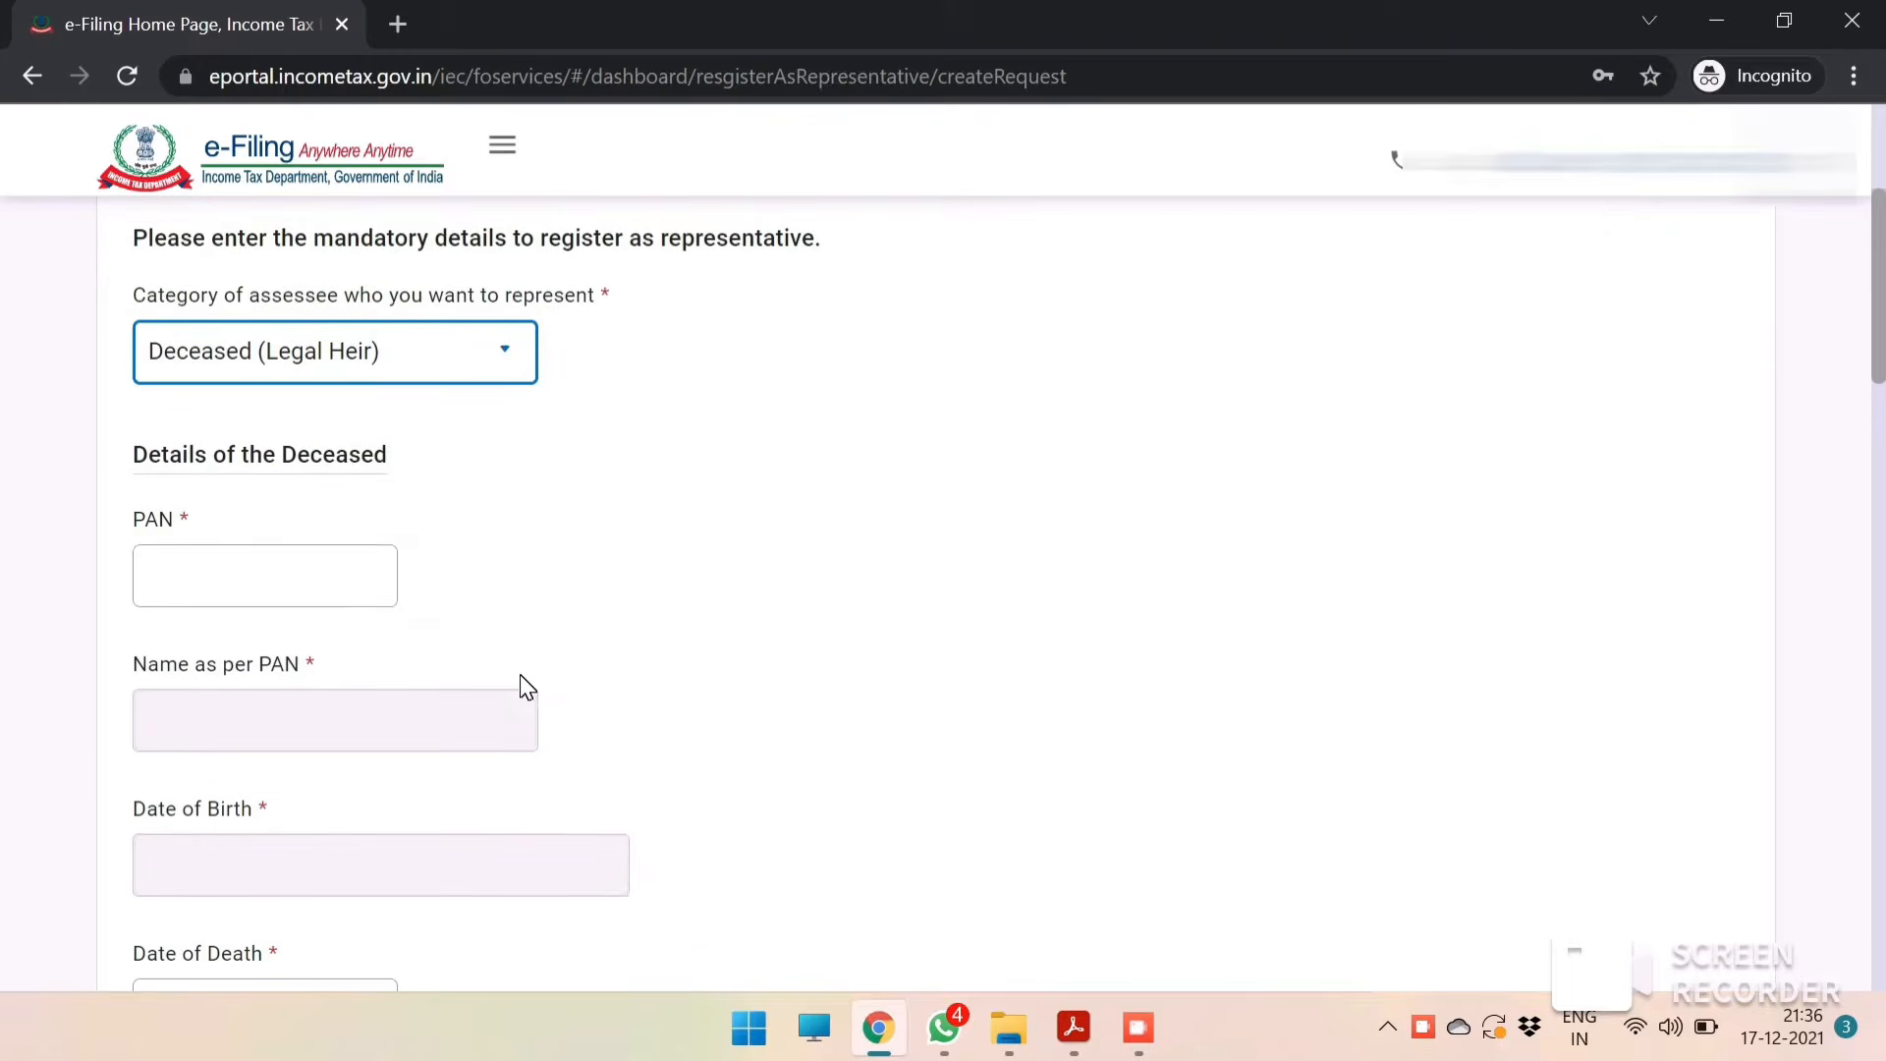
pyautogui.click(253, 557)
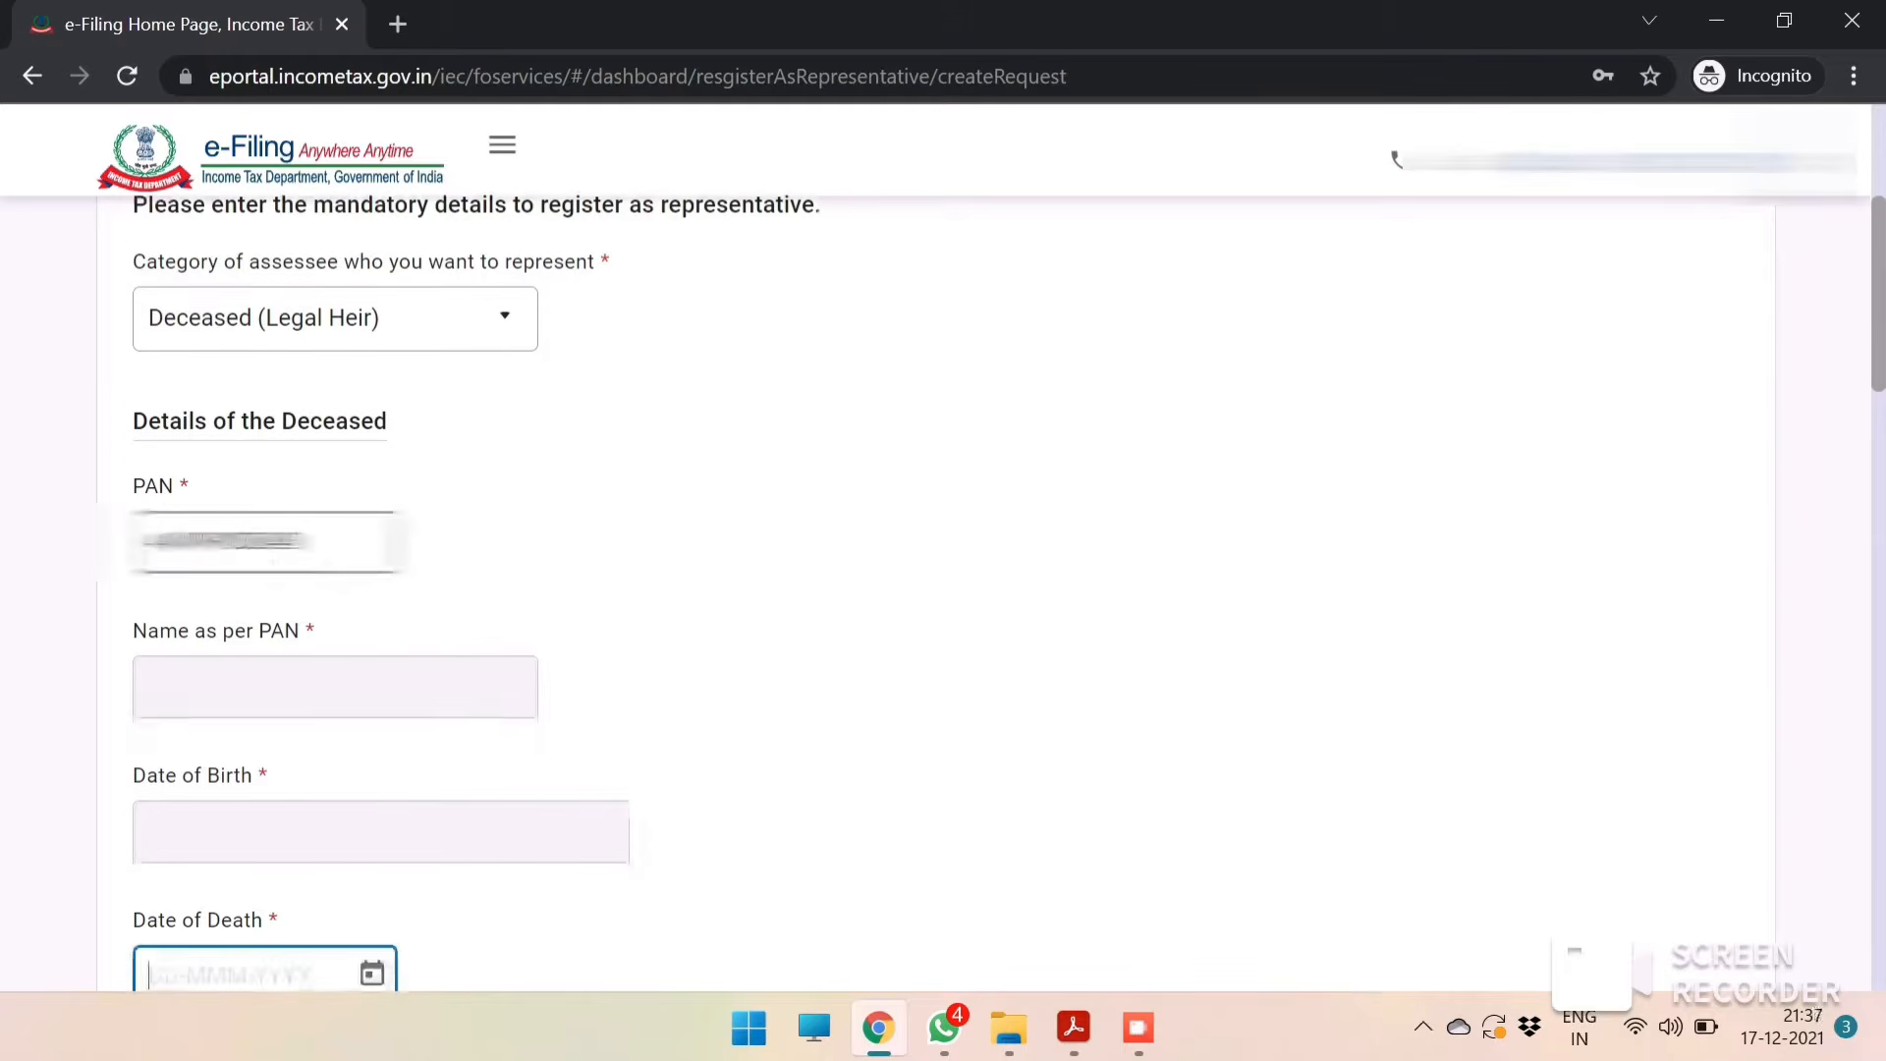
pyautogui.click(329, 546)
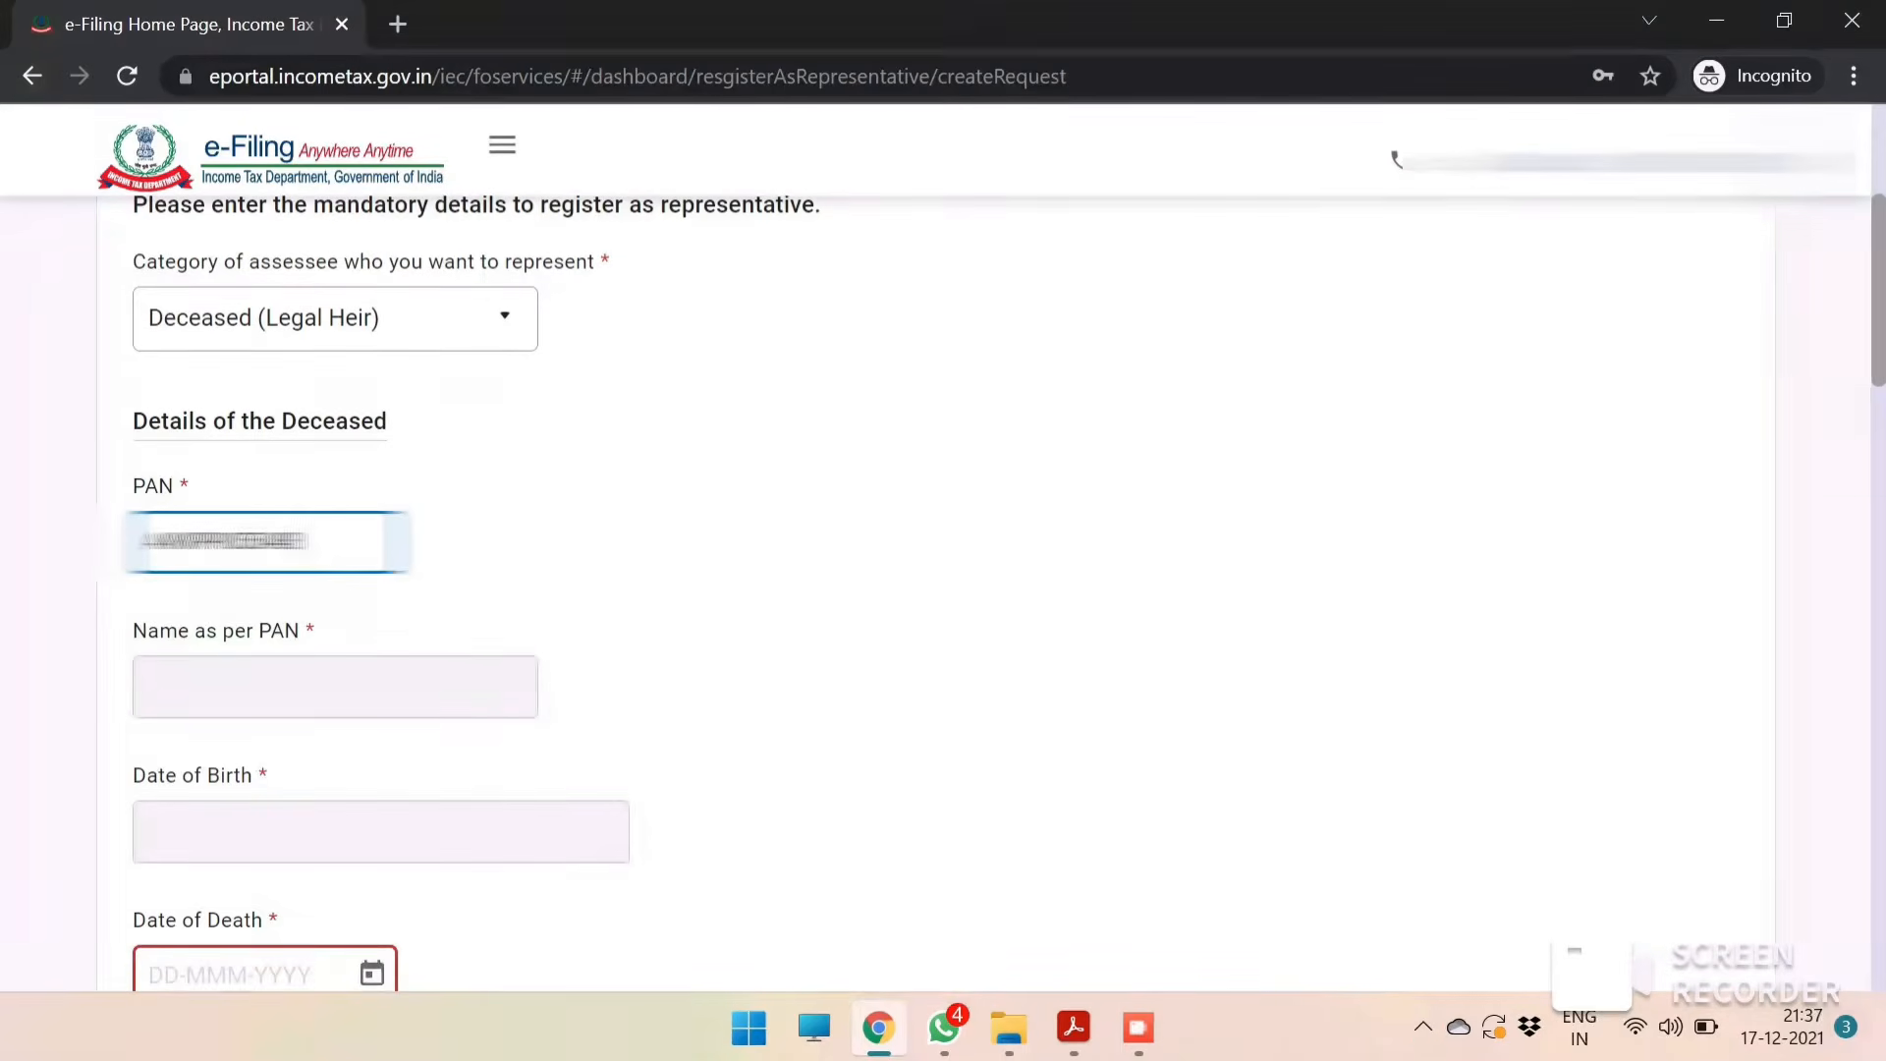
pyautogui.press('Tab')
pyautogui.click(534, 619)
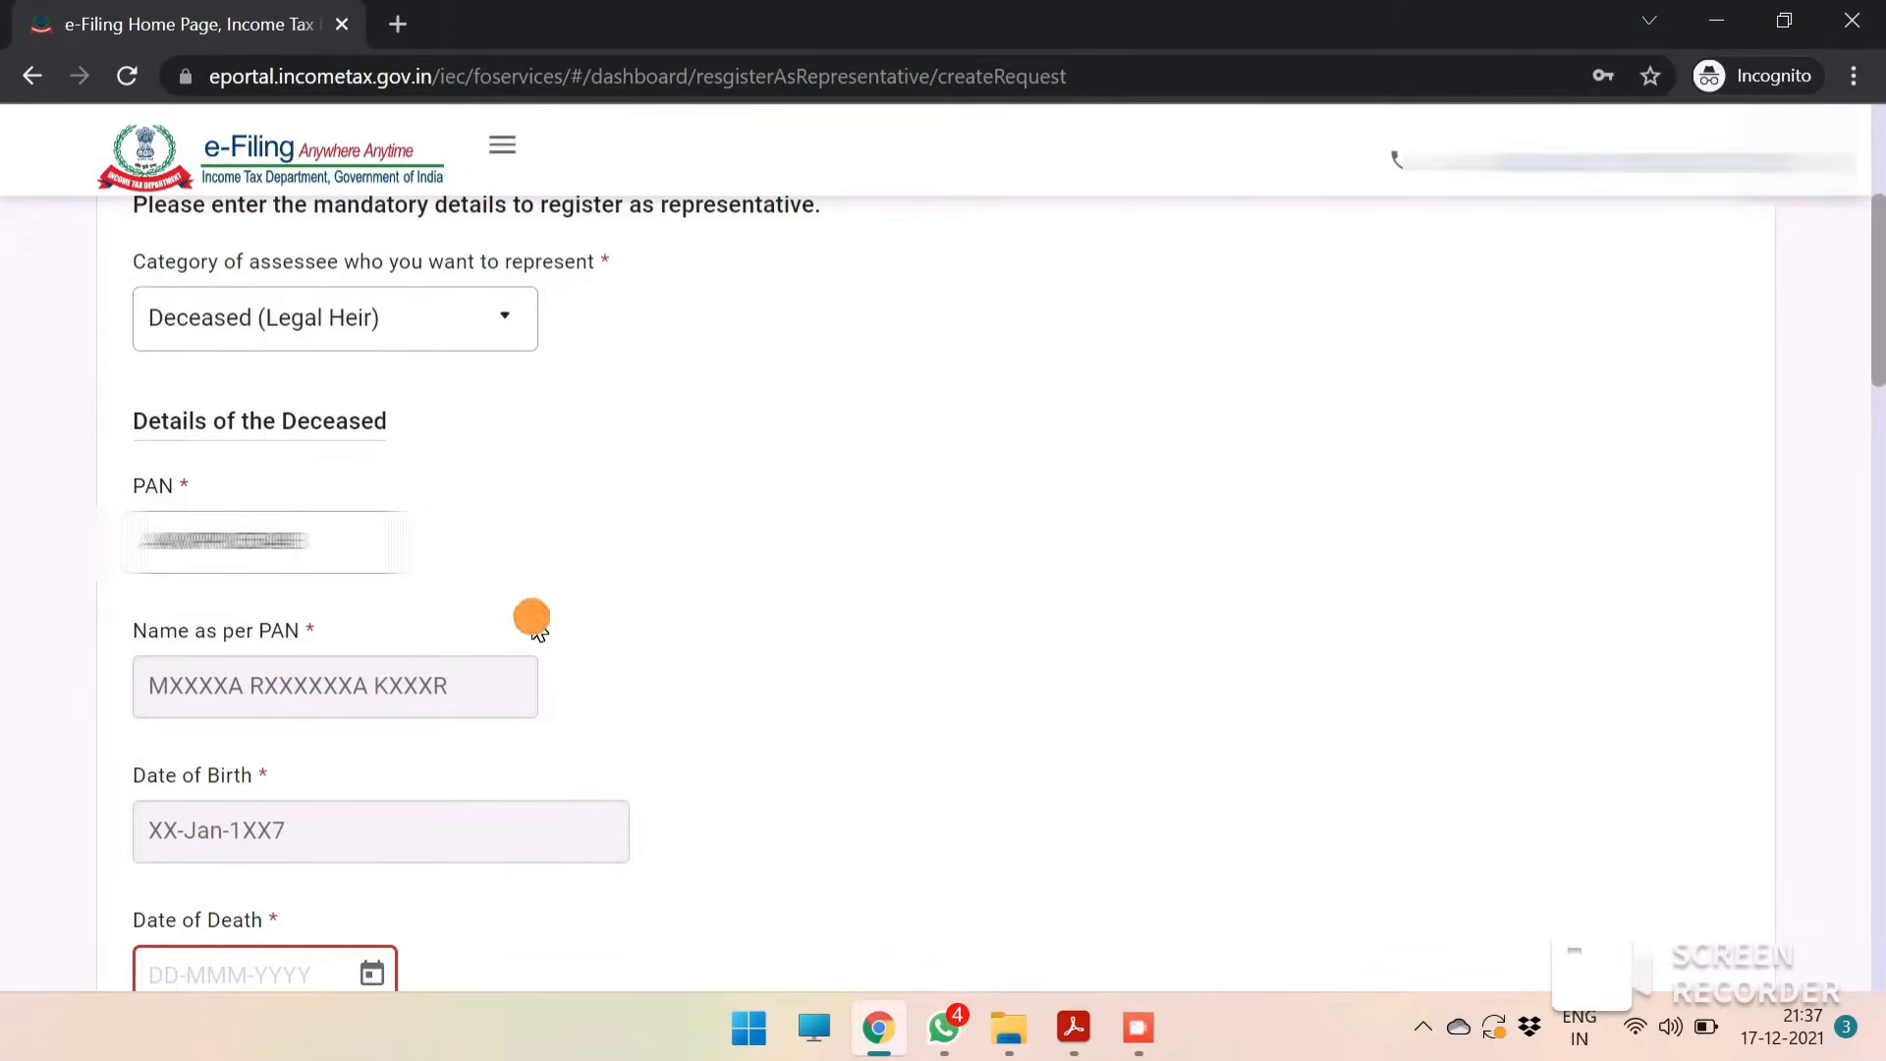
# Check the death certificate and enter the date of death of the deceased.
pyautogui.scroll(-2, 537, 623)
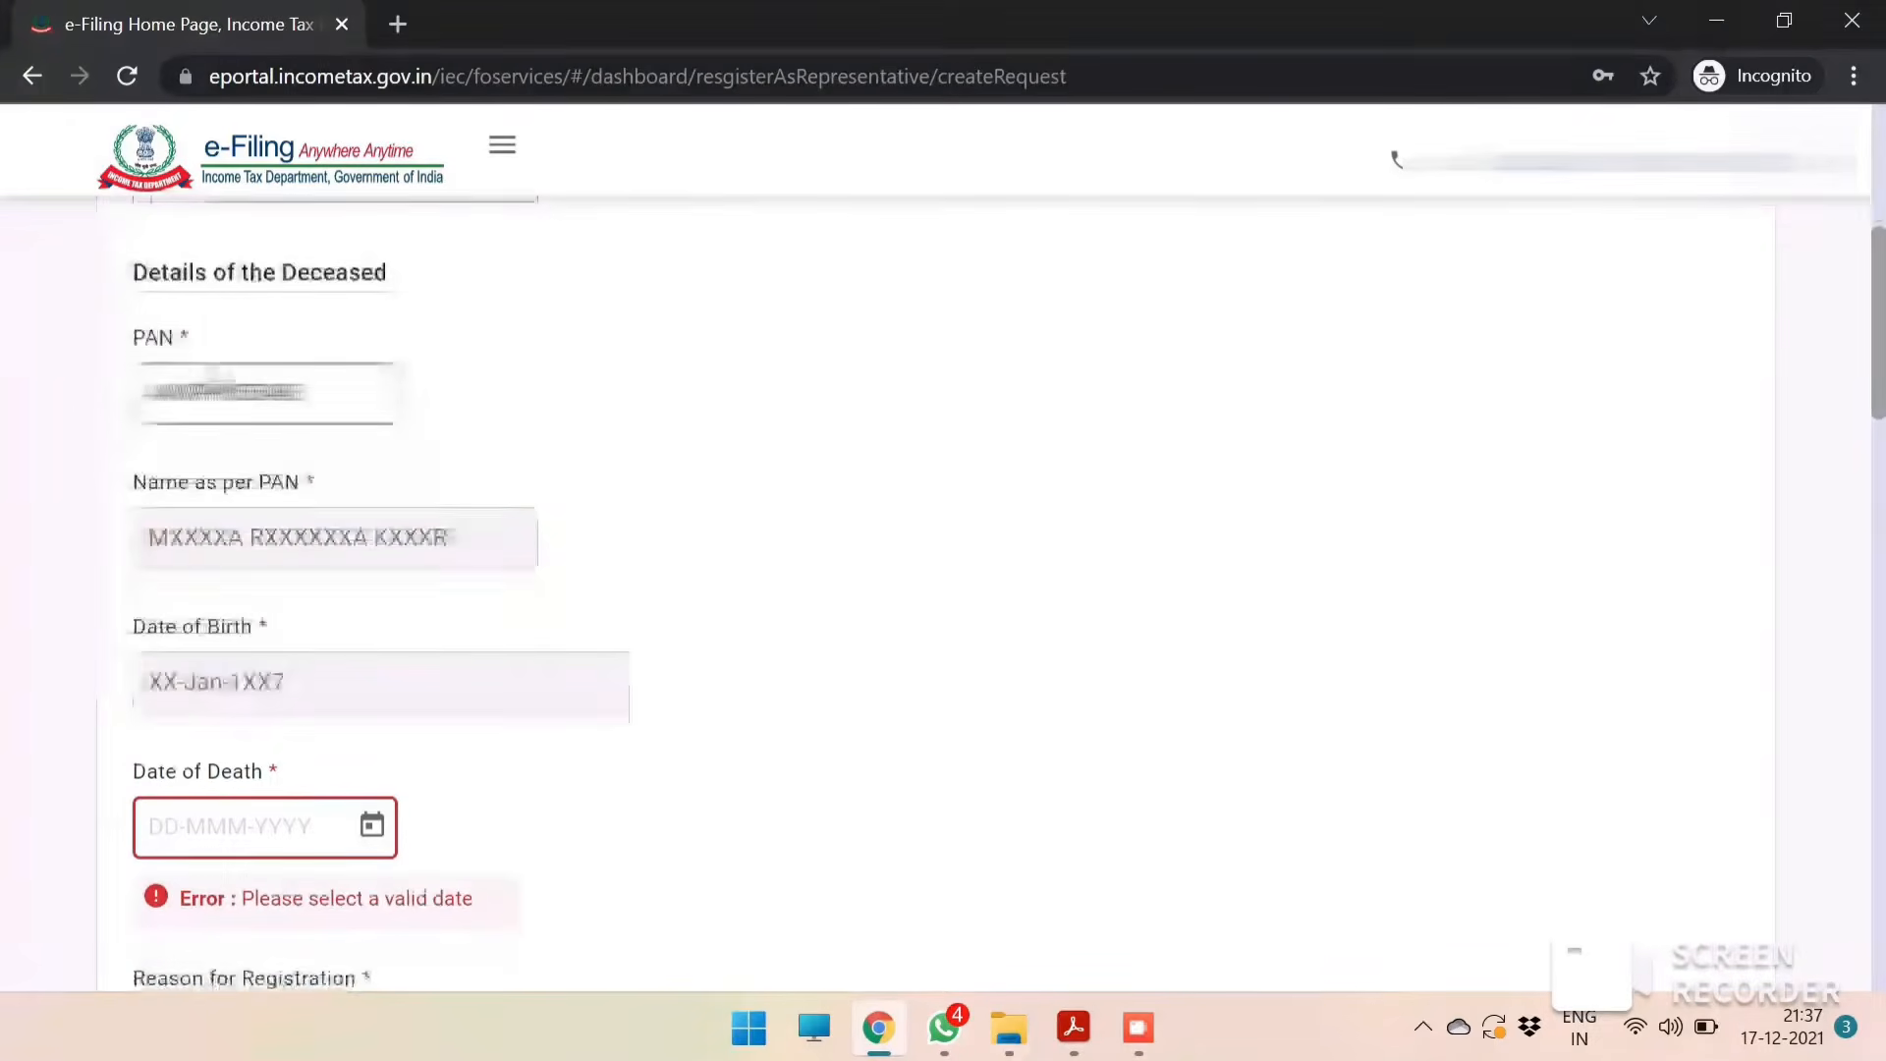
pyautogui.scroll(-2, 367, 564)
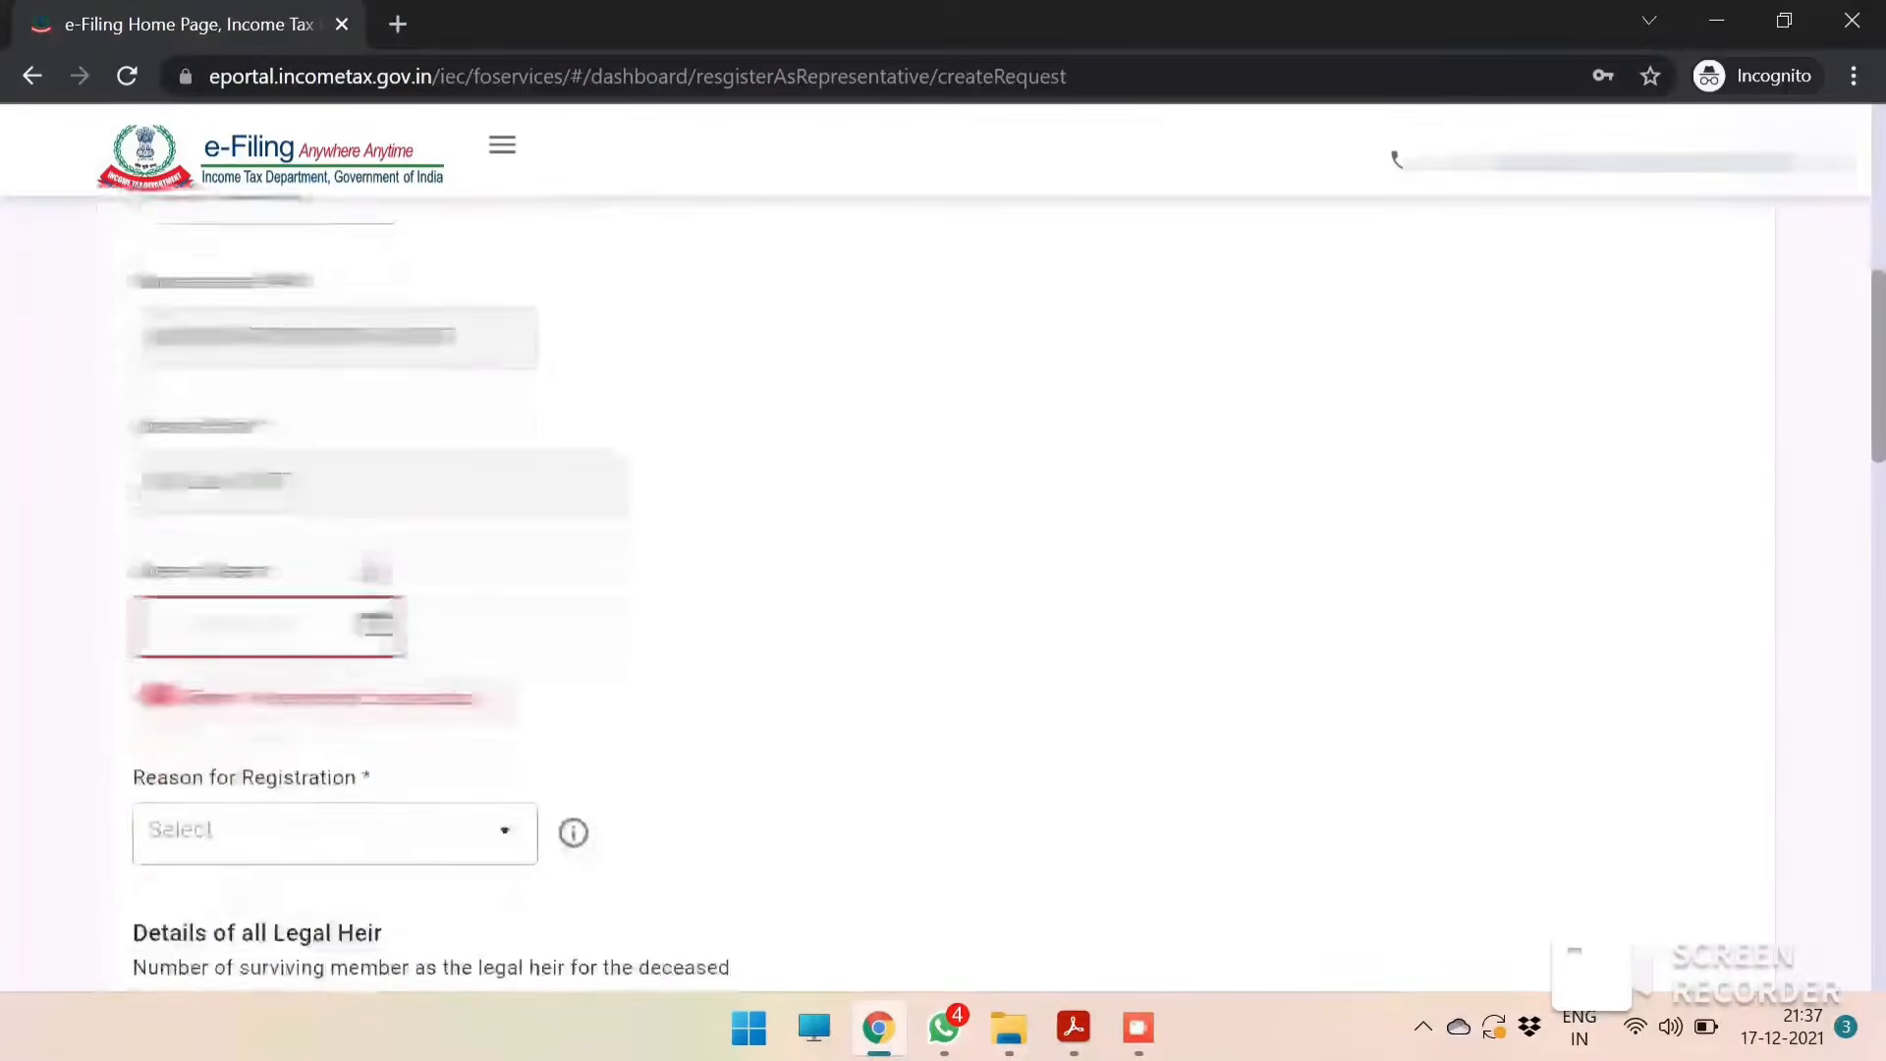
pyautogui.click(246, 625)
pyautogui.hotkey('alt', 'Tab')
pyautogui.scroll(-1, 514, 677)
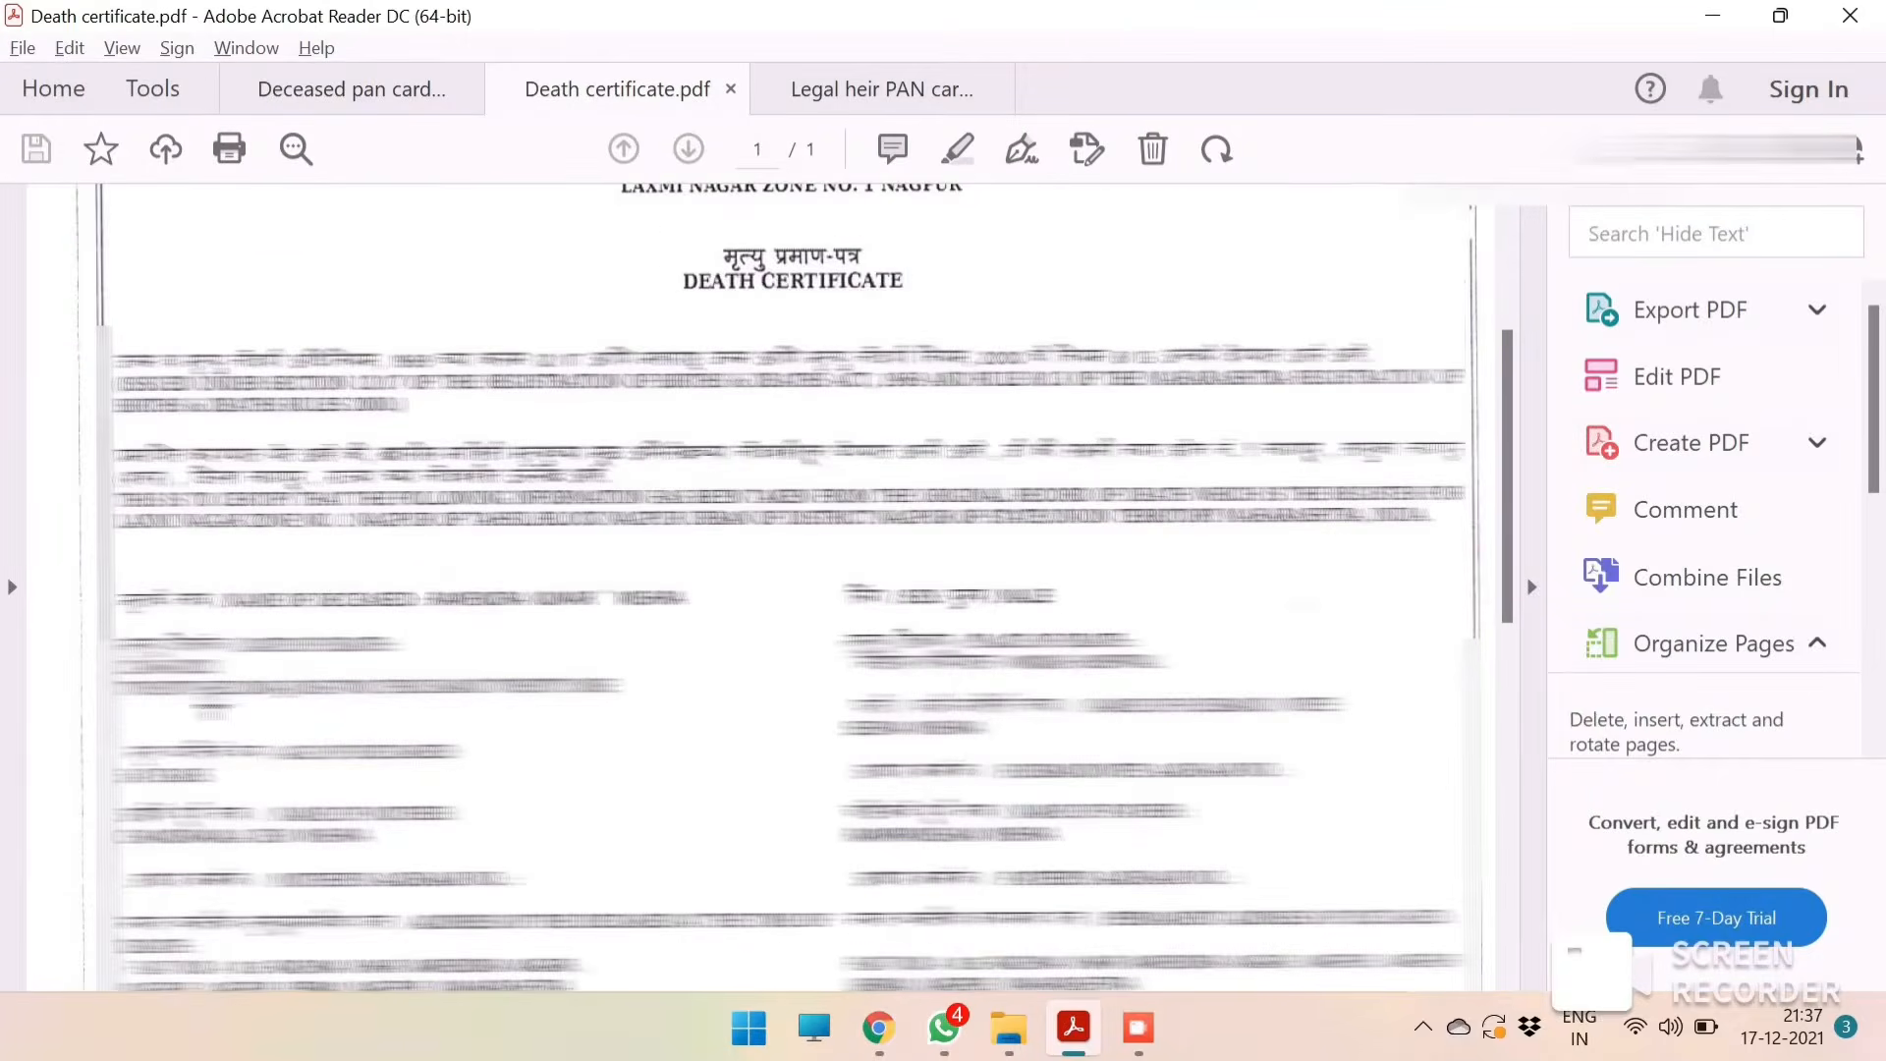
pyautogui.hotkey('alt', 'Tab')
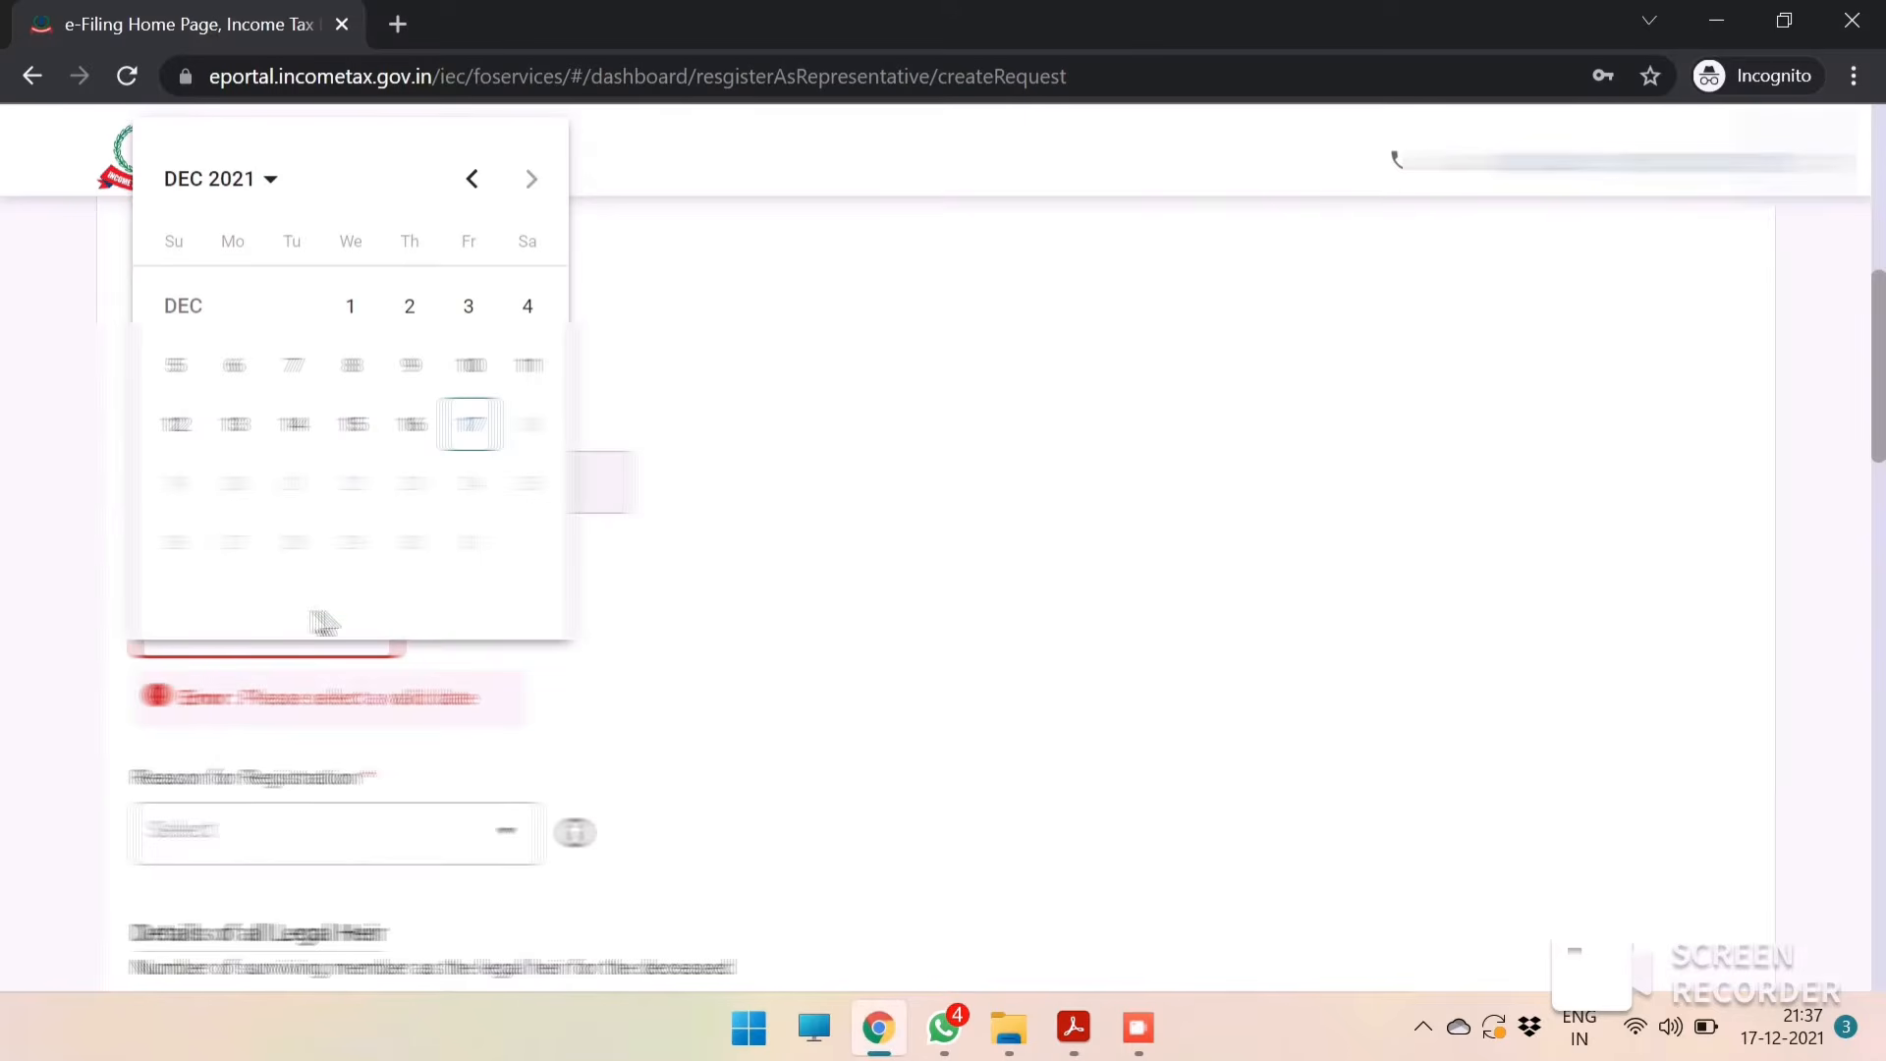
pyautogui.click(468, 180)
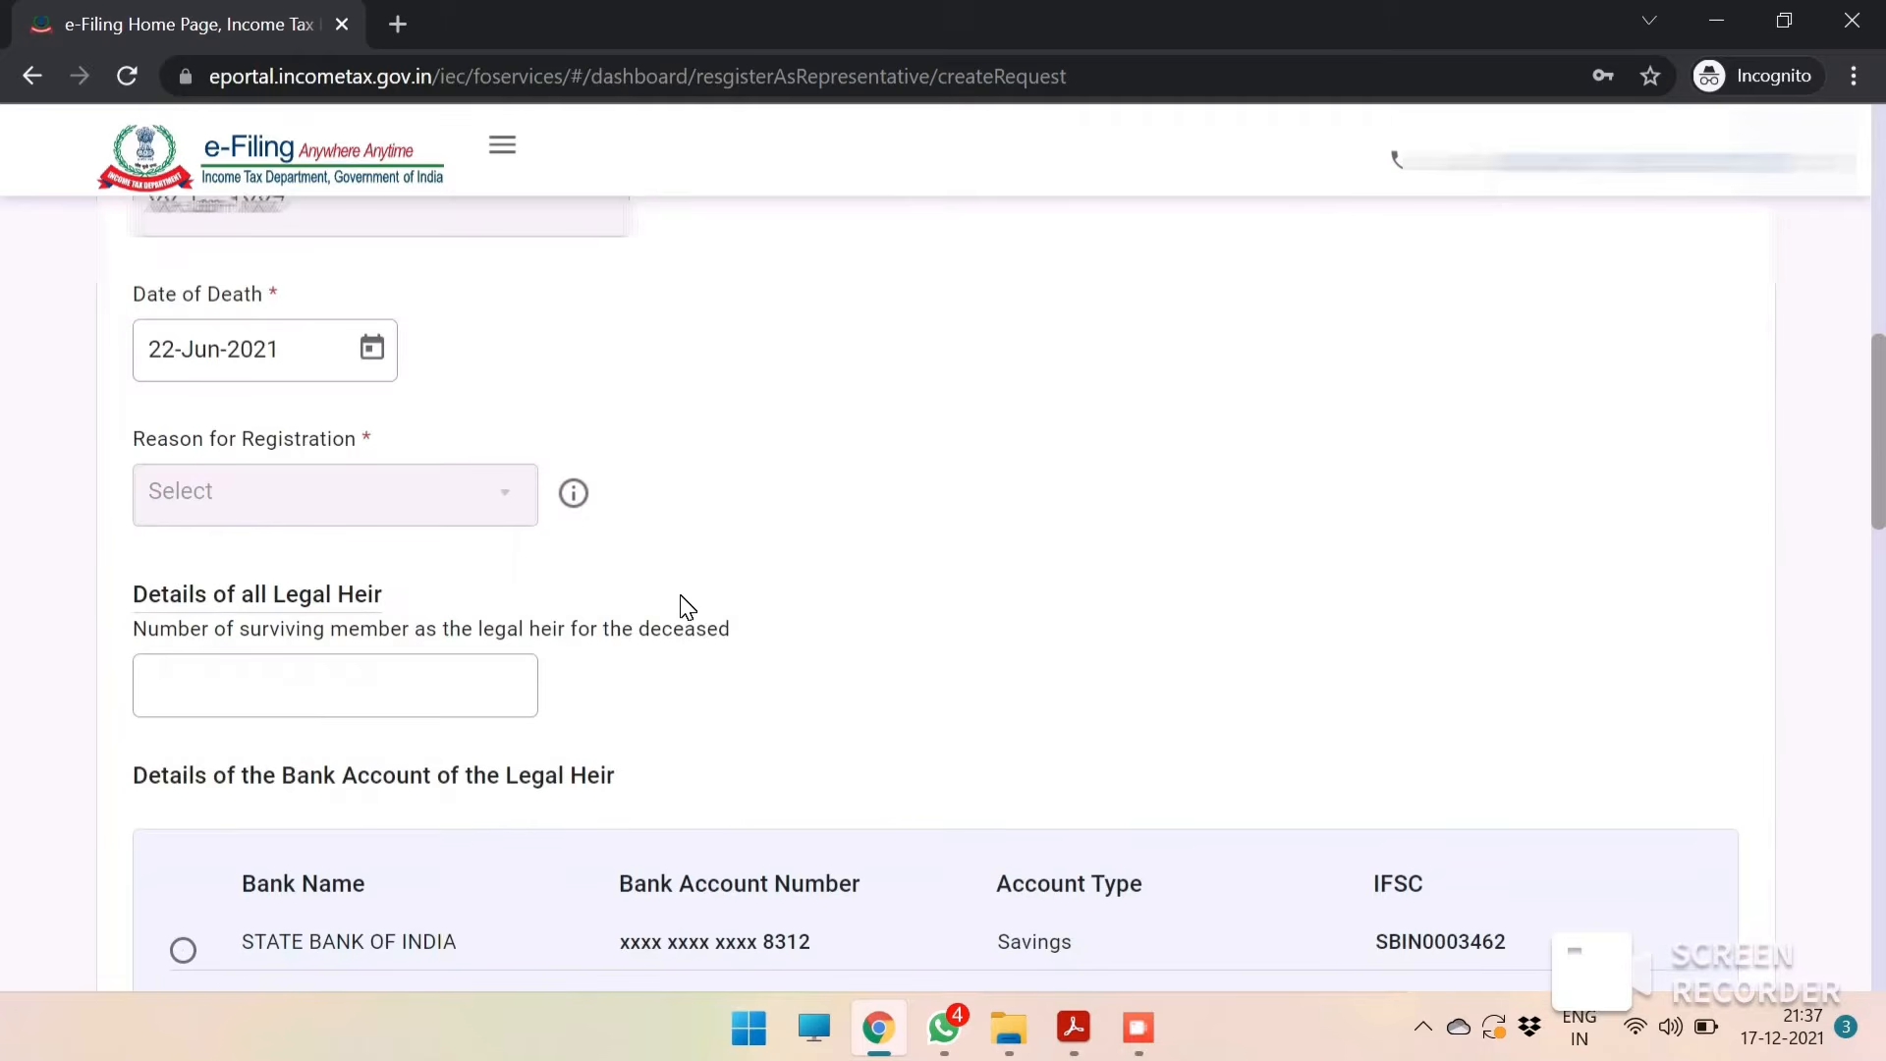
# Enter the number of surviving legal heirs of the deceased.
pyautogui.click(334, 692)
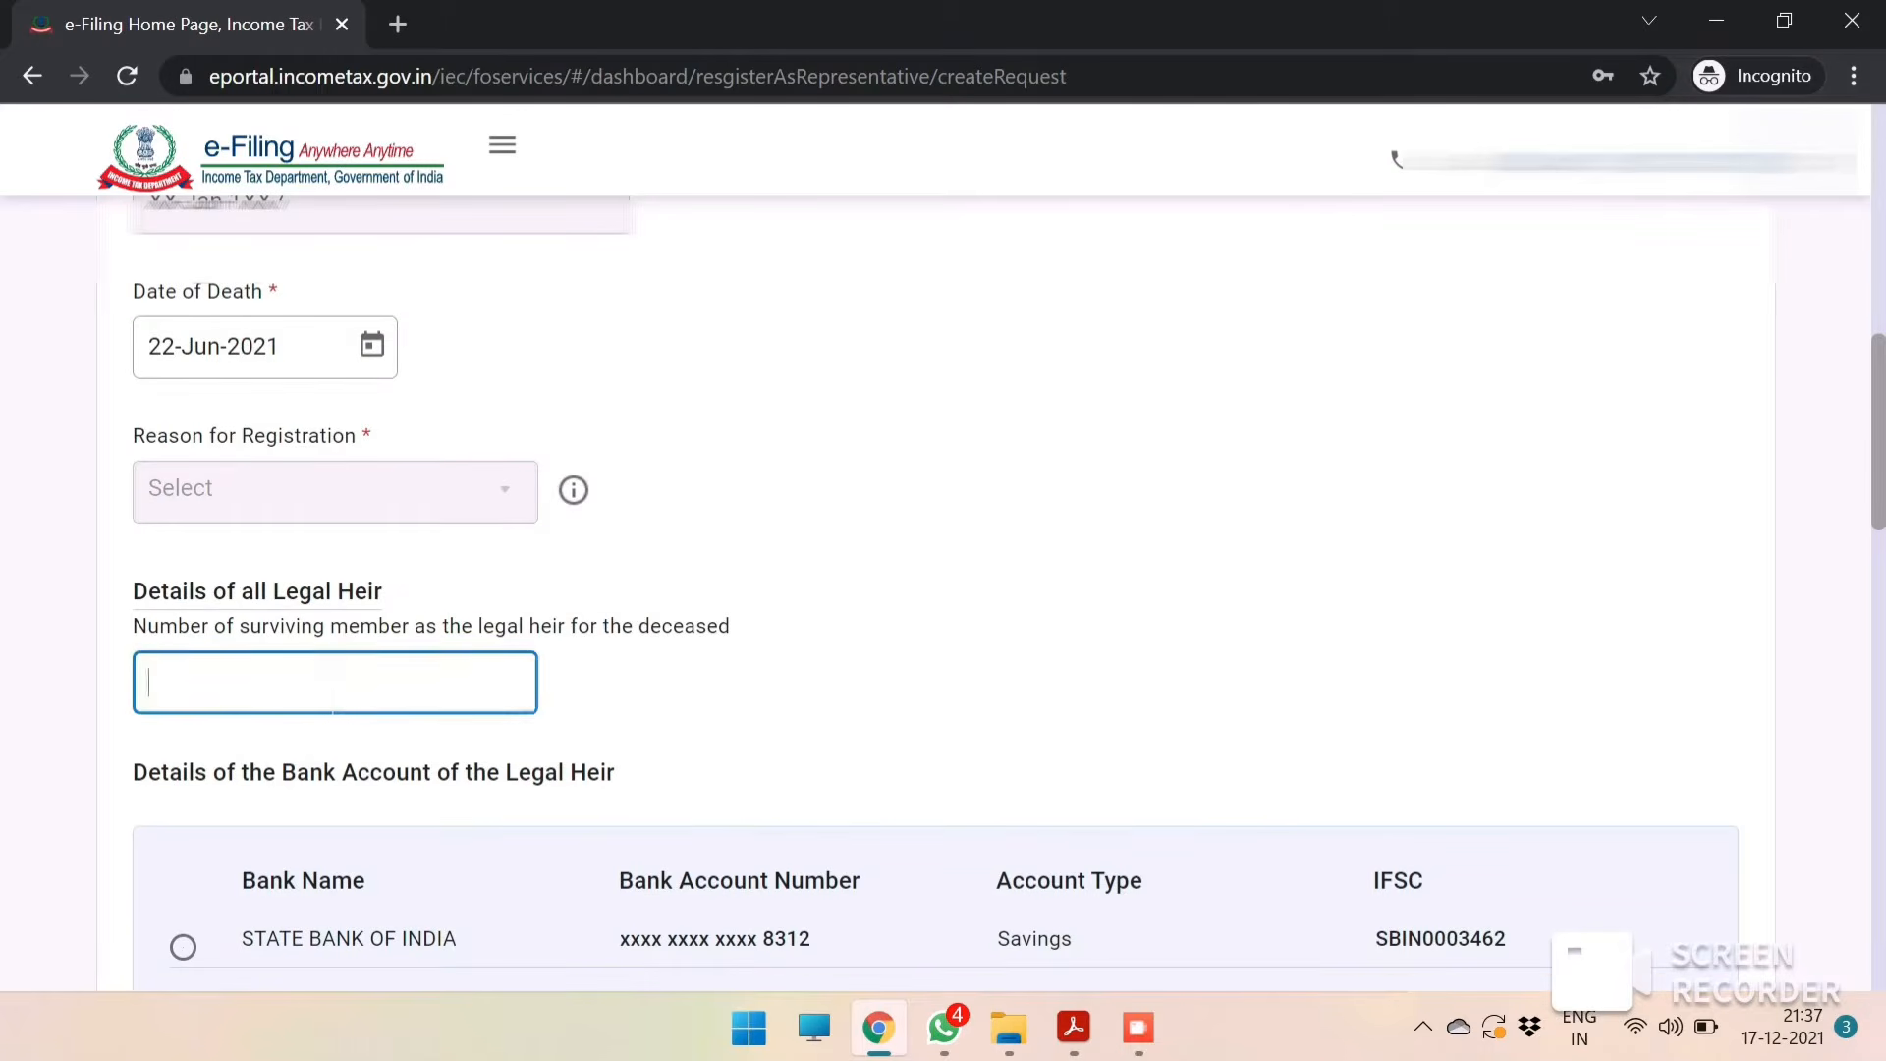
pyautogui.click(334, 693)
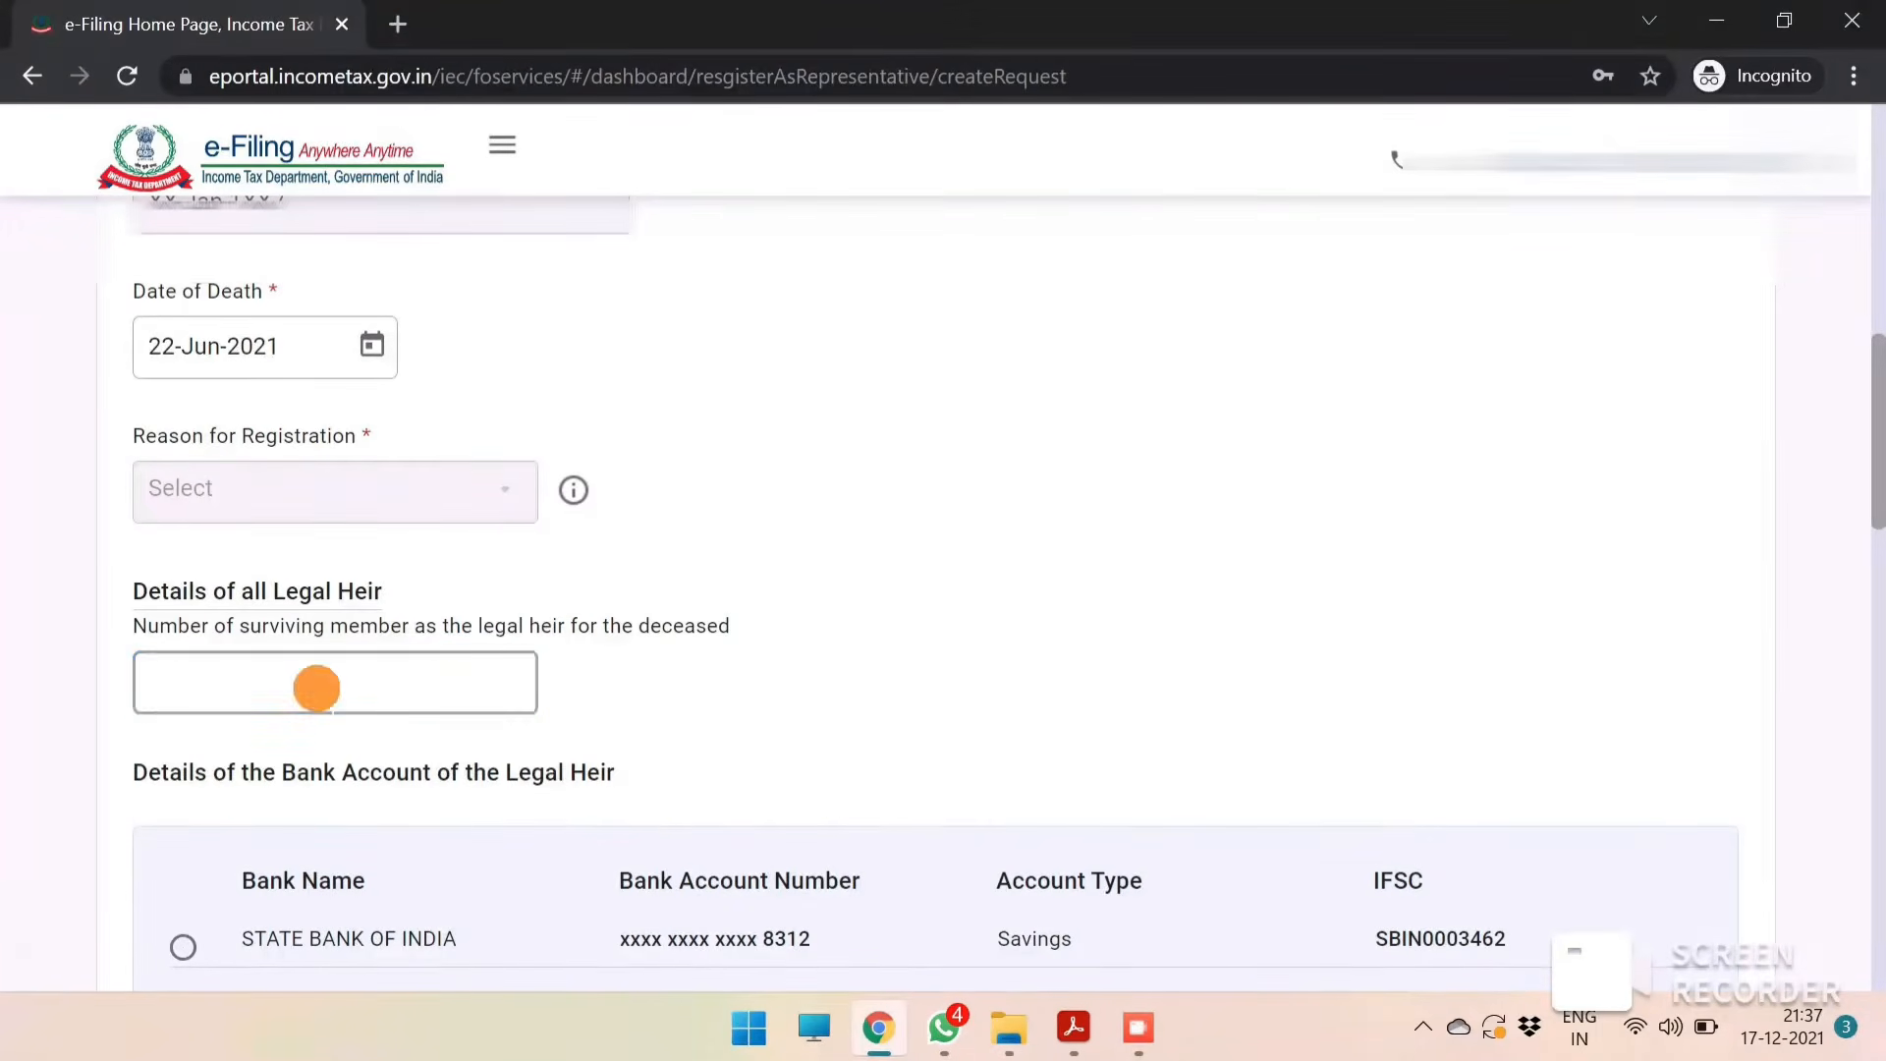
pyautogui.click(333, 695)
pyautogui.click(333, 696)
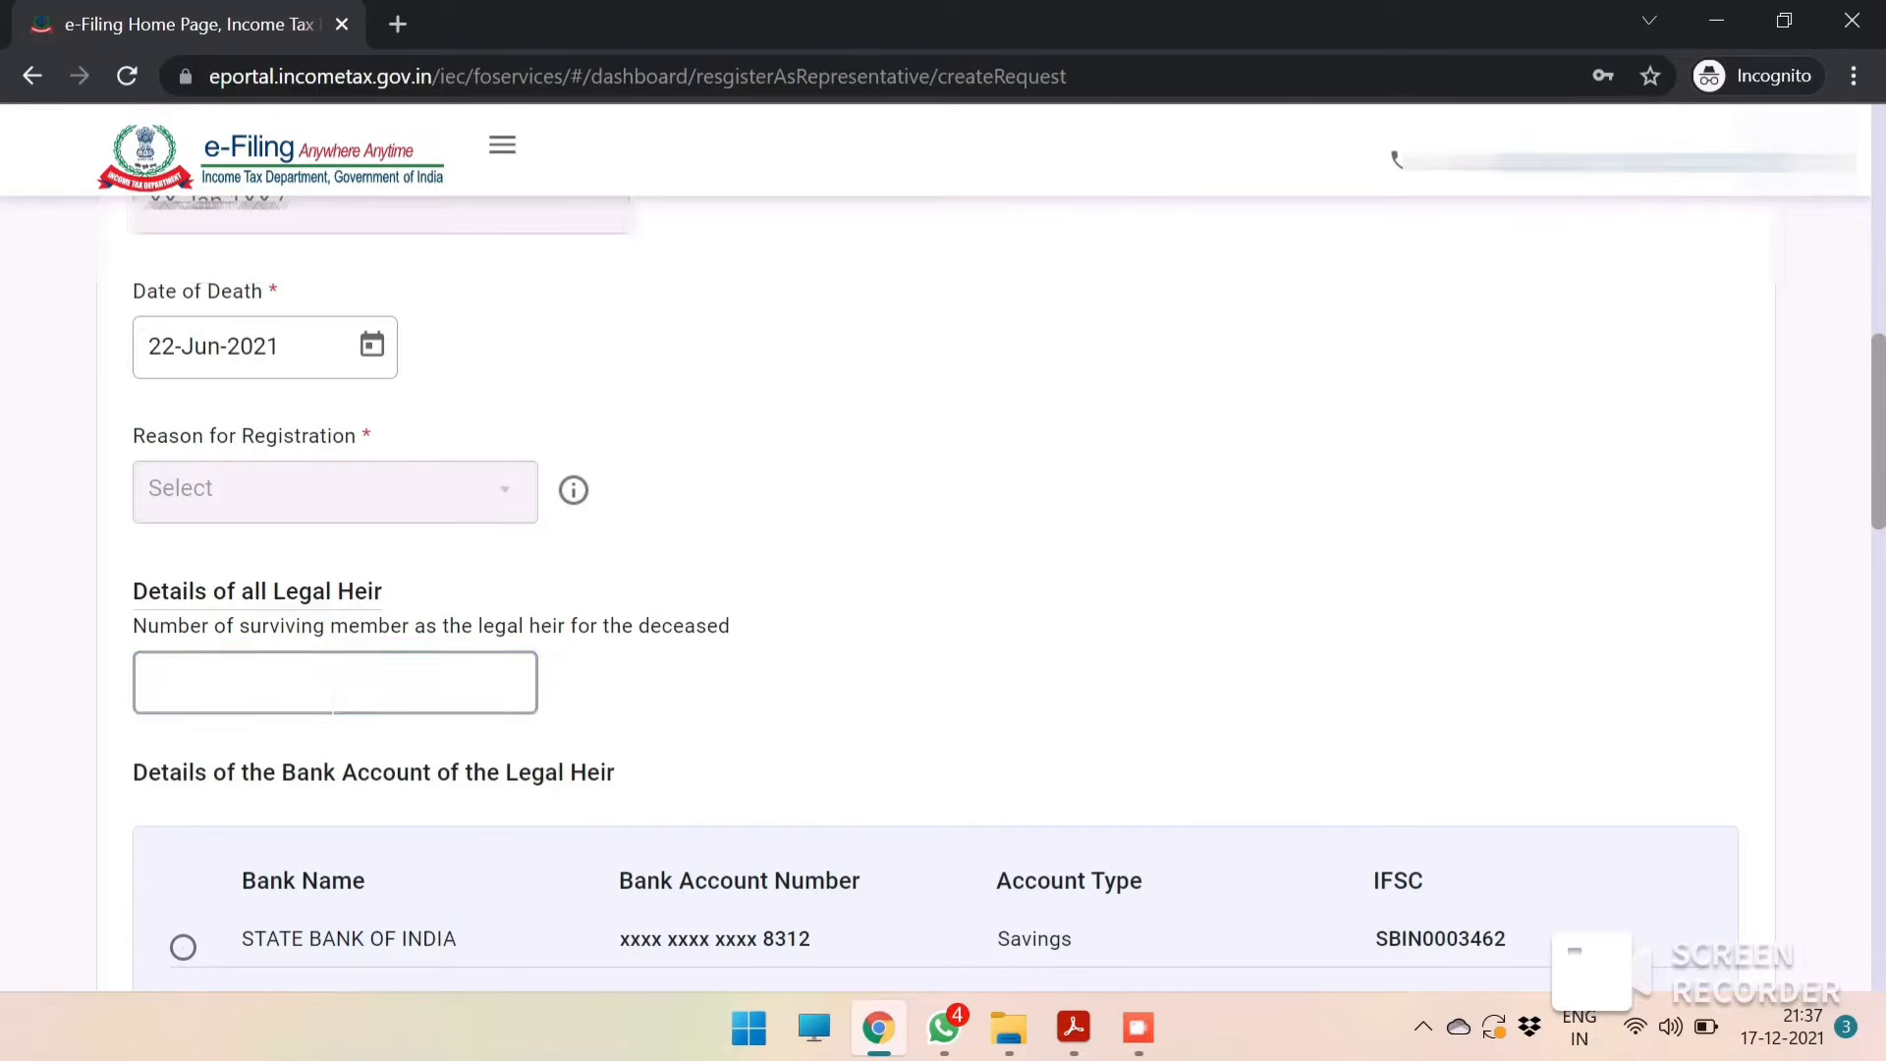
pyautogui.click(333, 696)
pyautogui.click(333, 695)
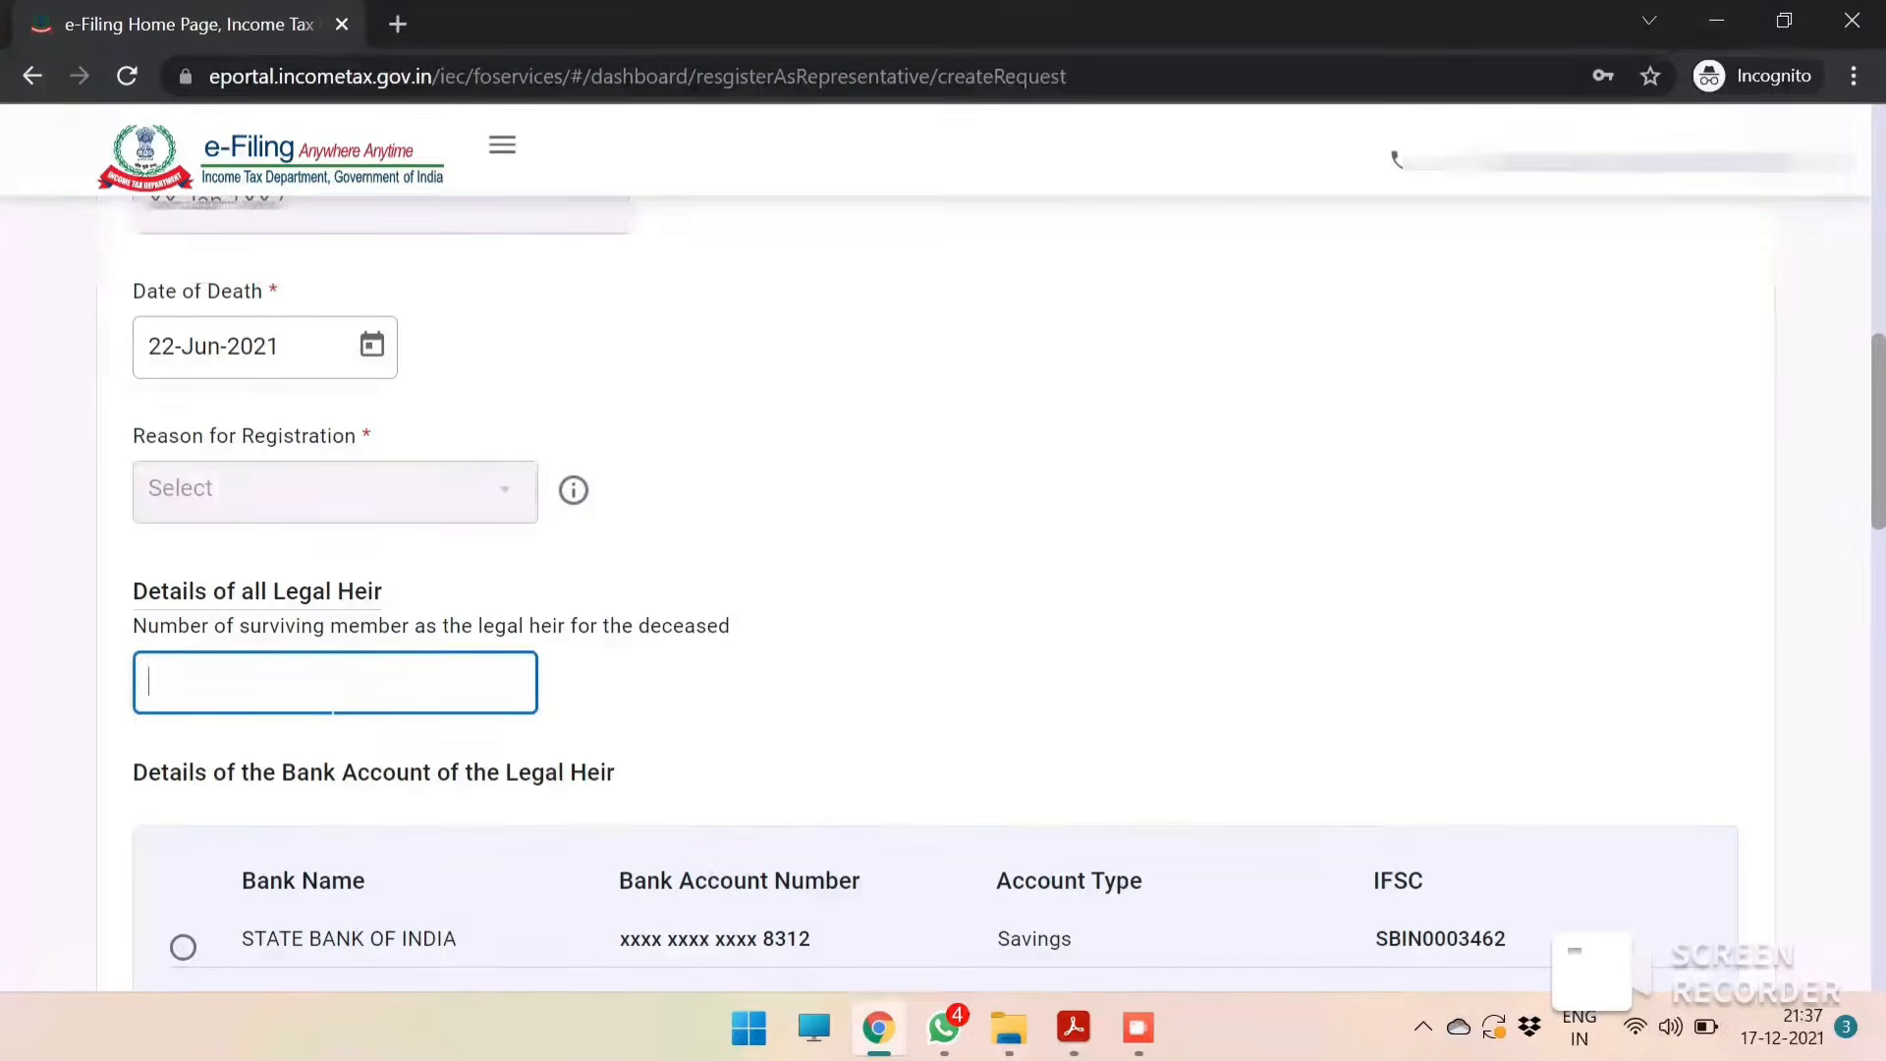
pyautogui.click(333, 696)
pyautogui.press('Tab')
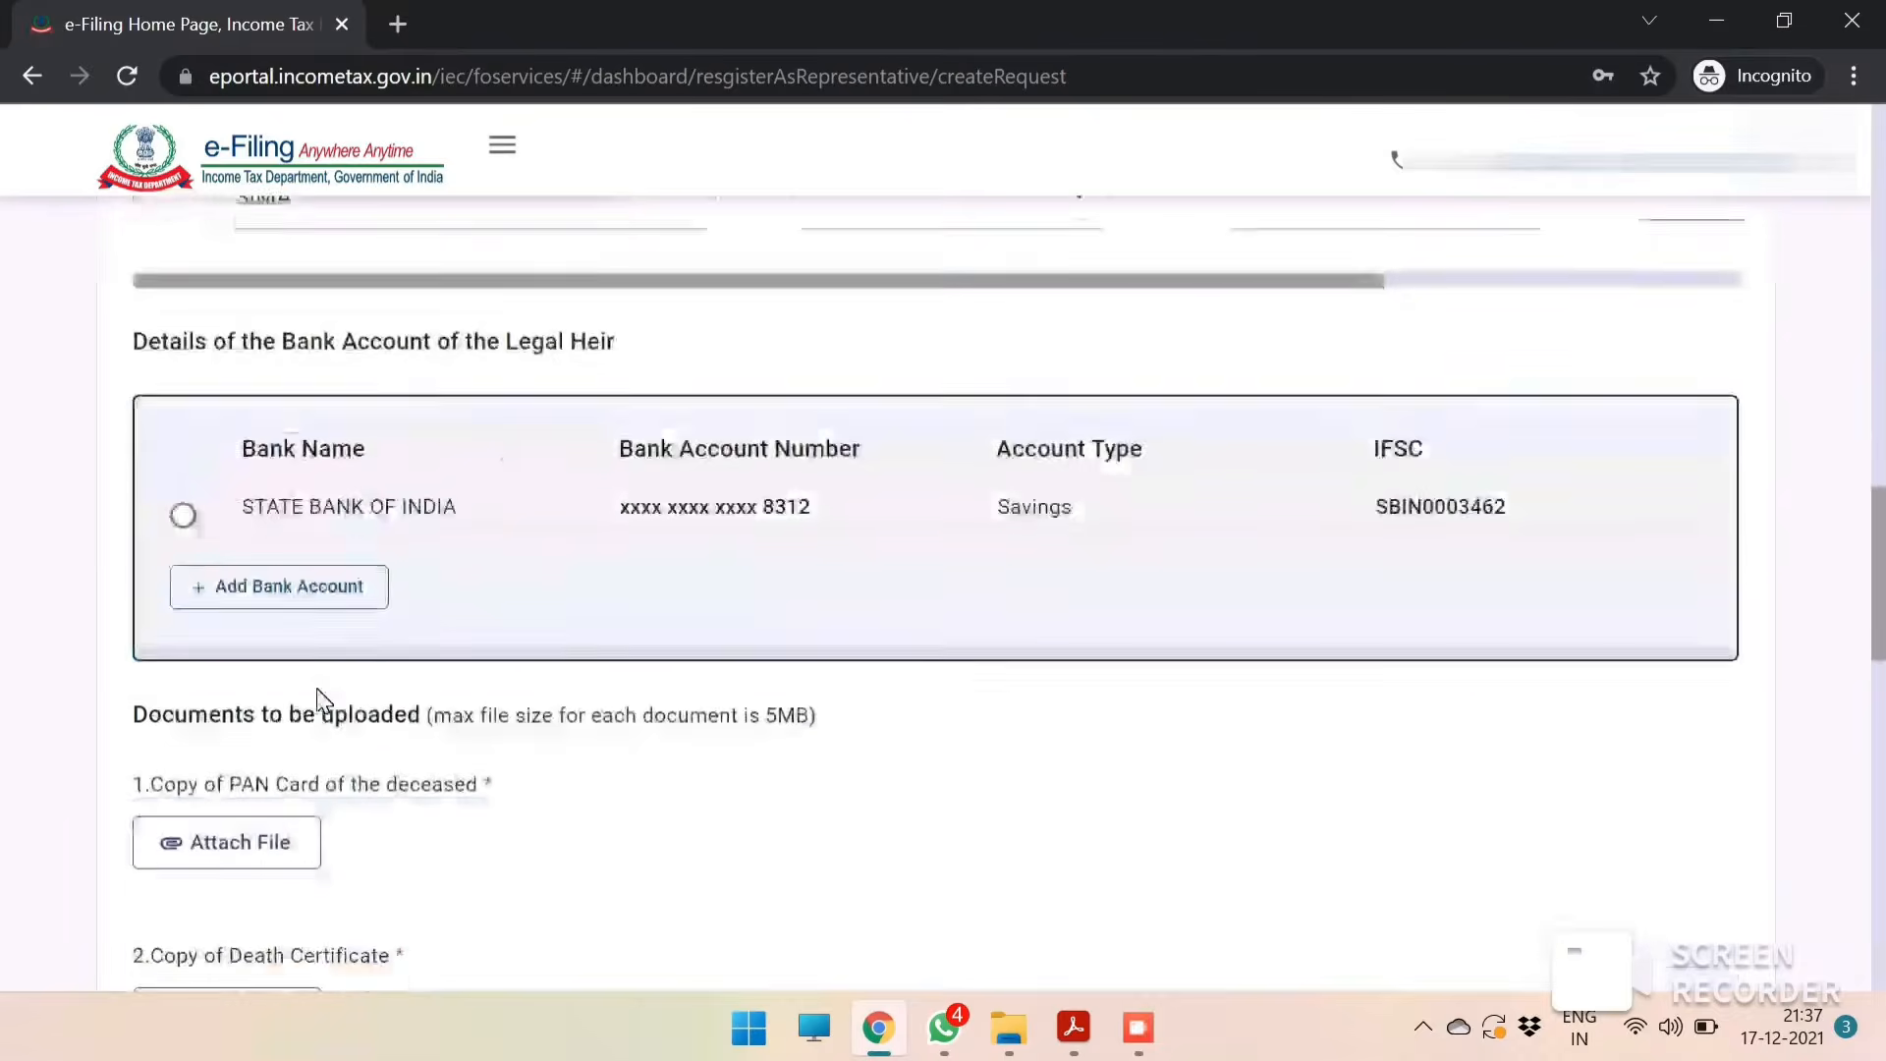
# Set the legal heir's ID proof type to PAN and enter the heir's ID number.
pyautogui.scroll(3, 318, 699)
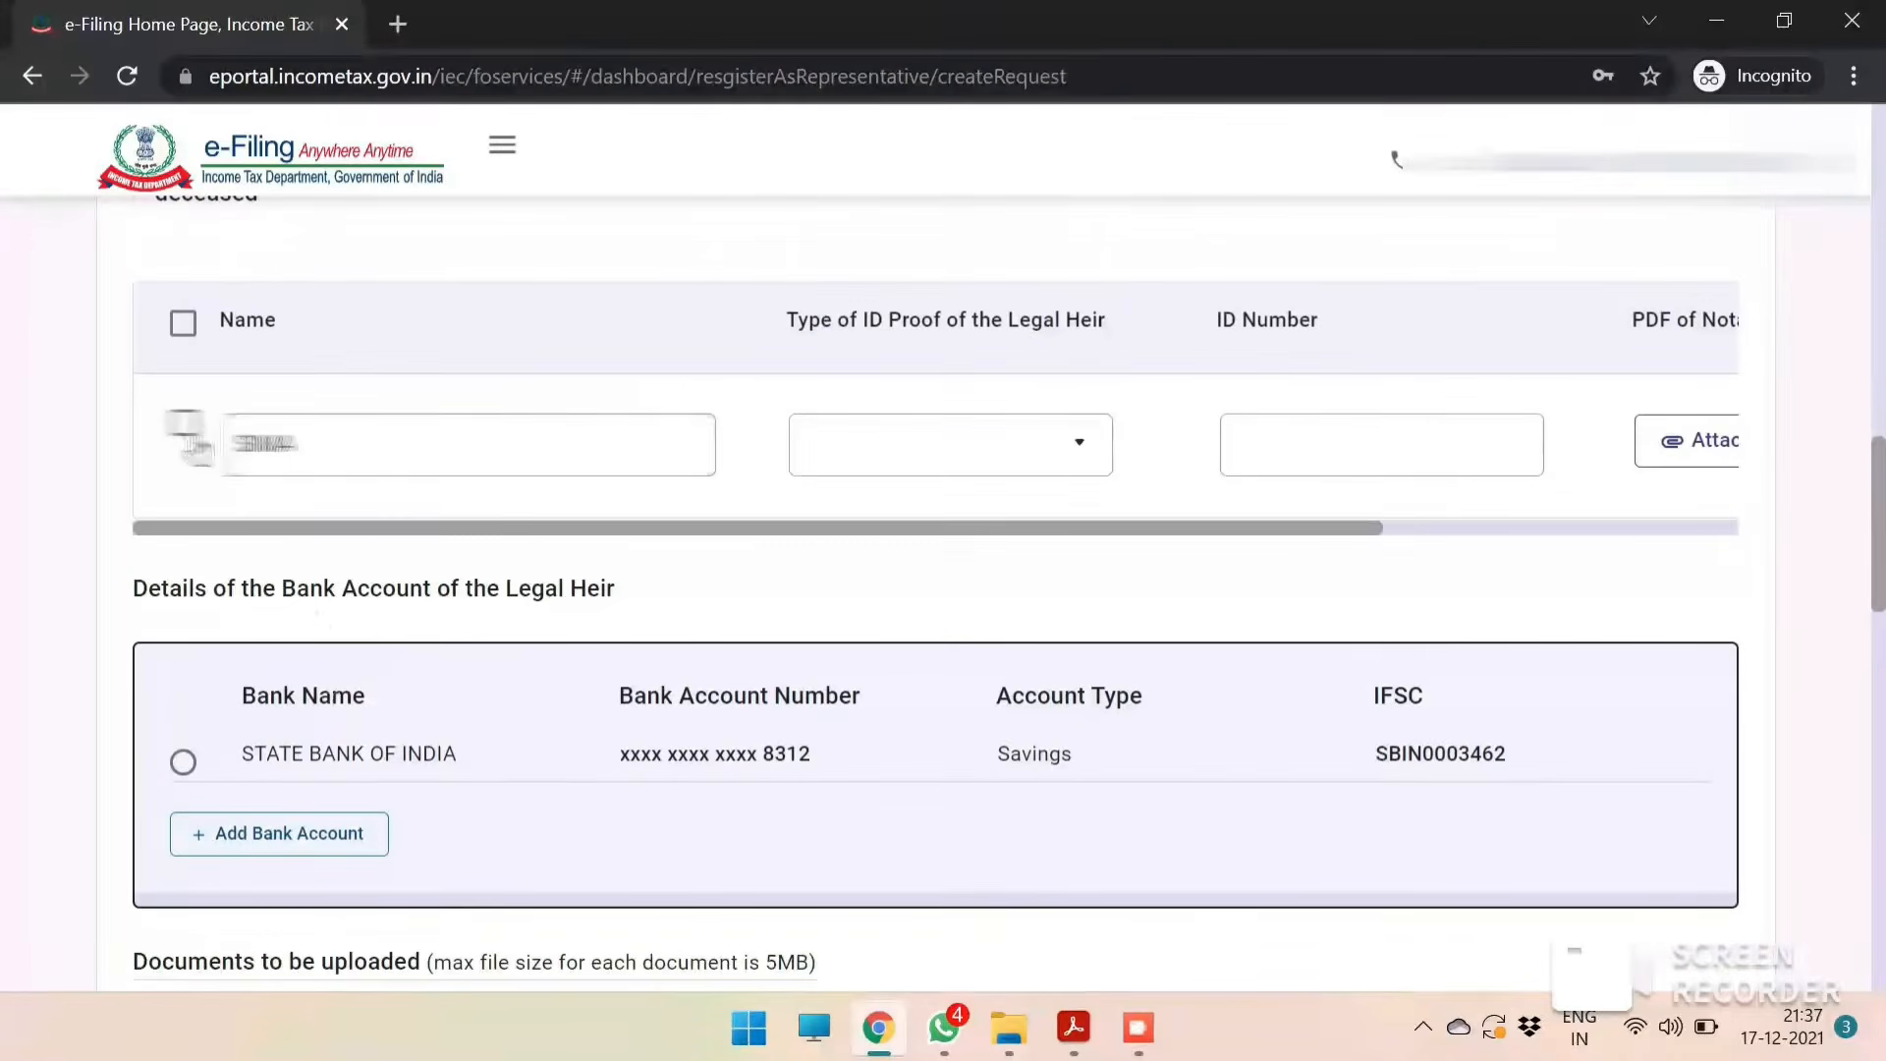
pyautogui.click(947, 444)
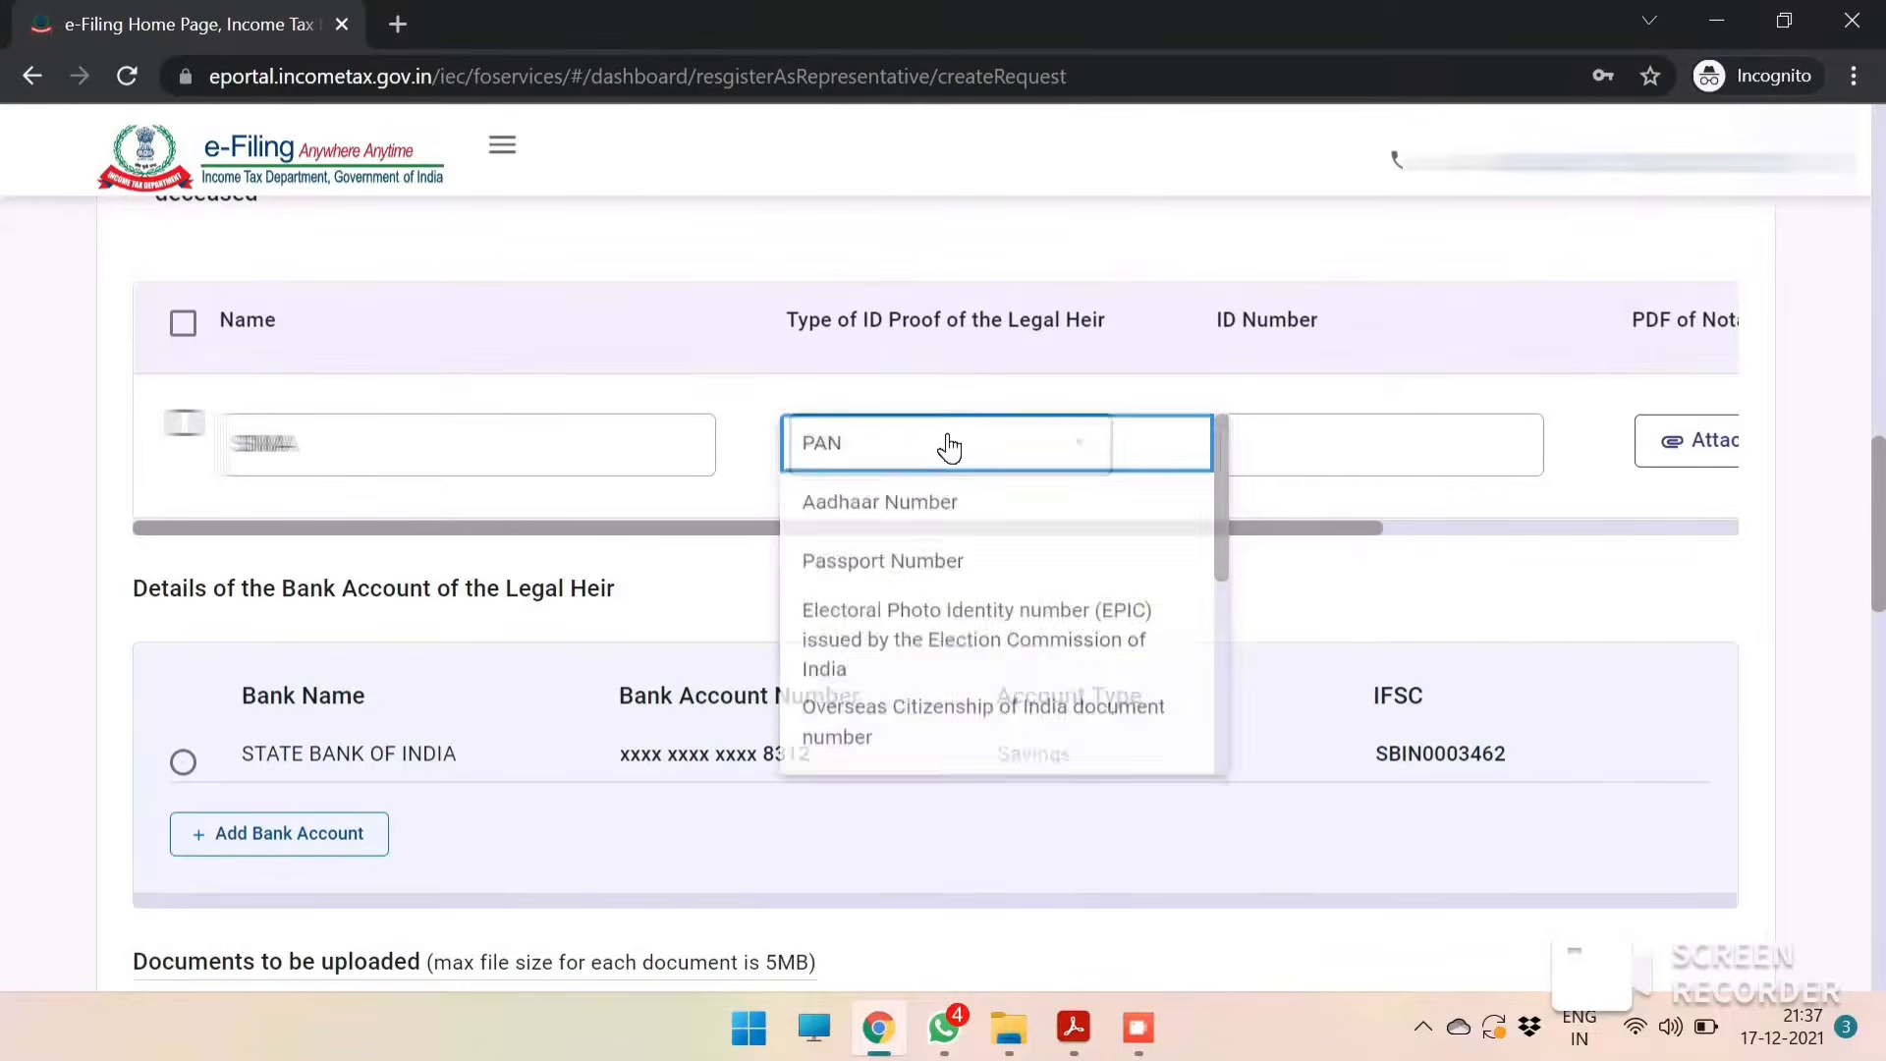
pyautogui.click(889, 447)
pyautogui.press('Tab')
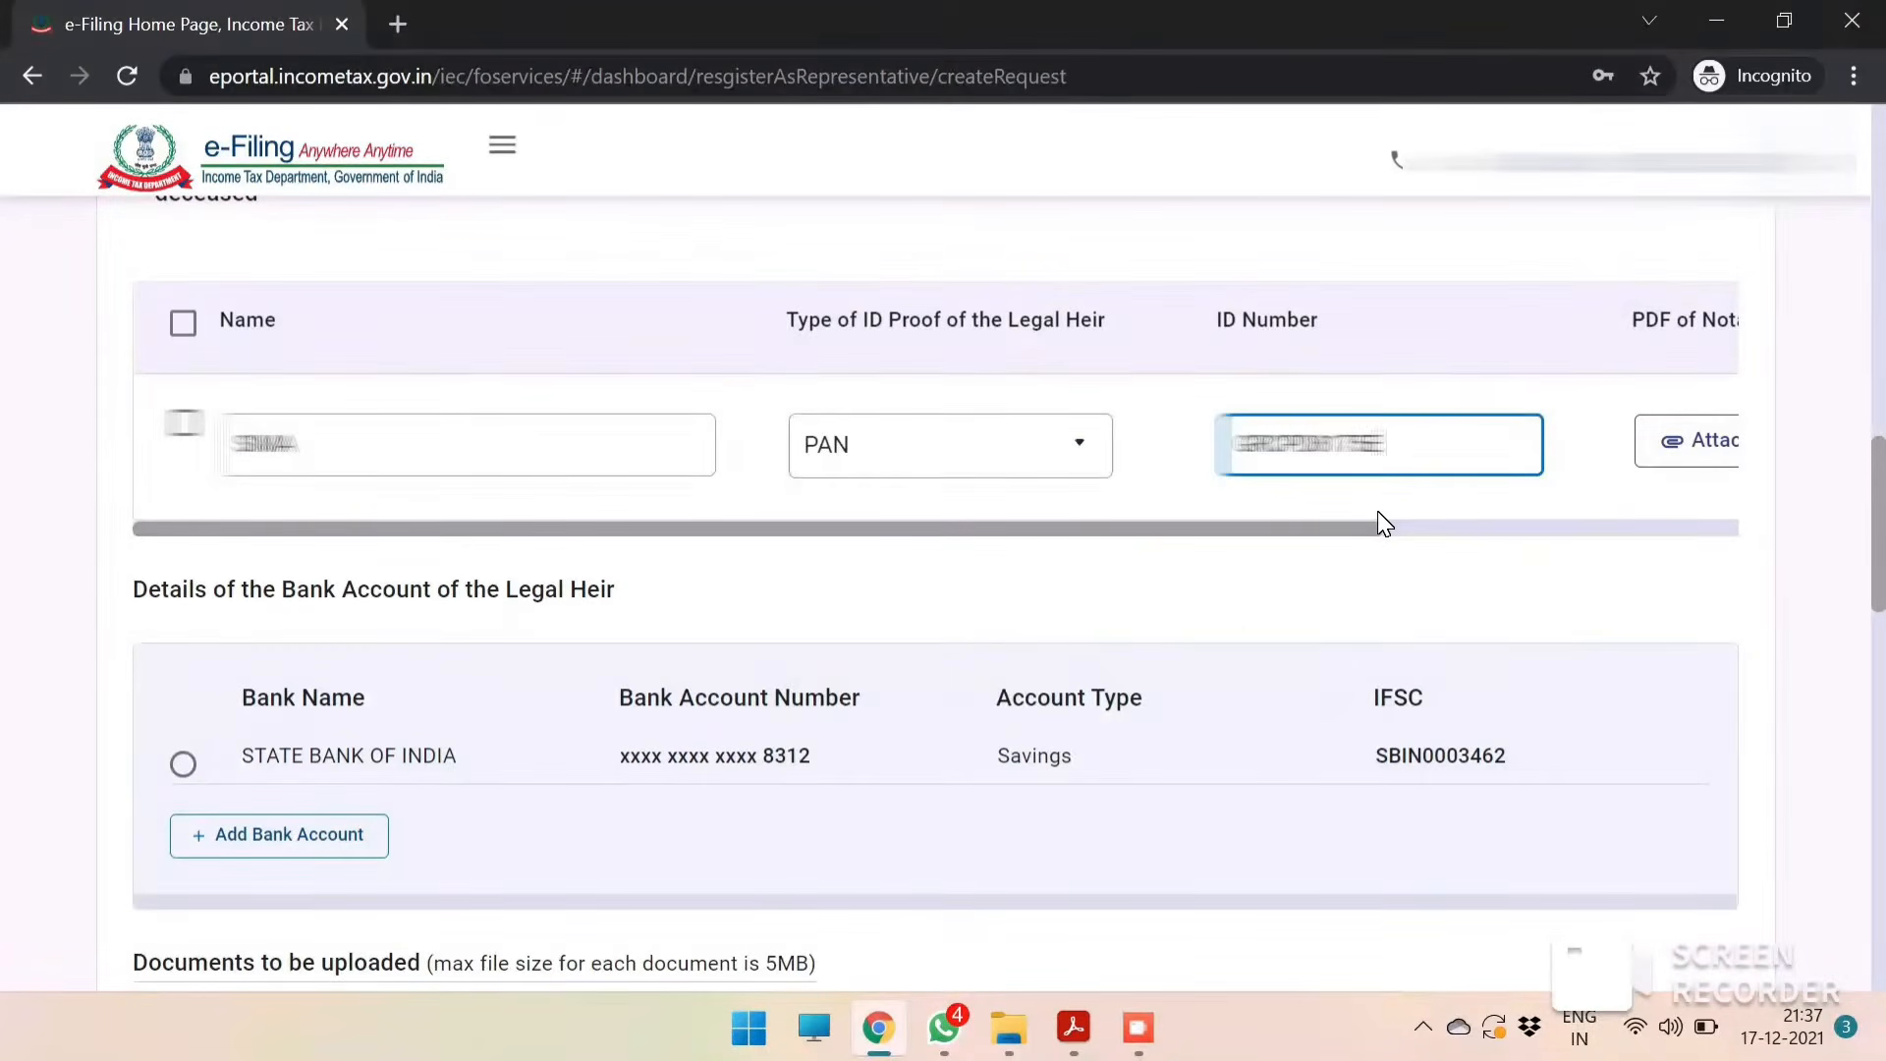
# Attach the legal heir's notarized affidavit PDF, 'Legal heir PAN card Notarised'.
pyautogui.press('Tab')
pyautogui.click(1741, 457)
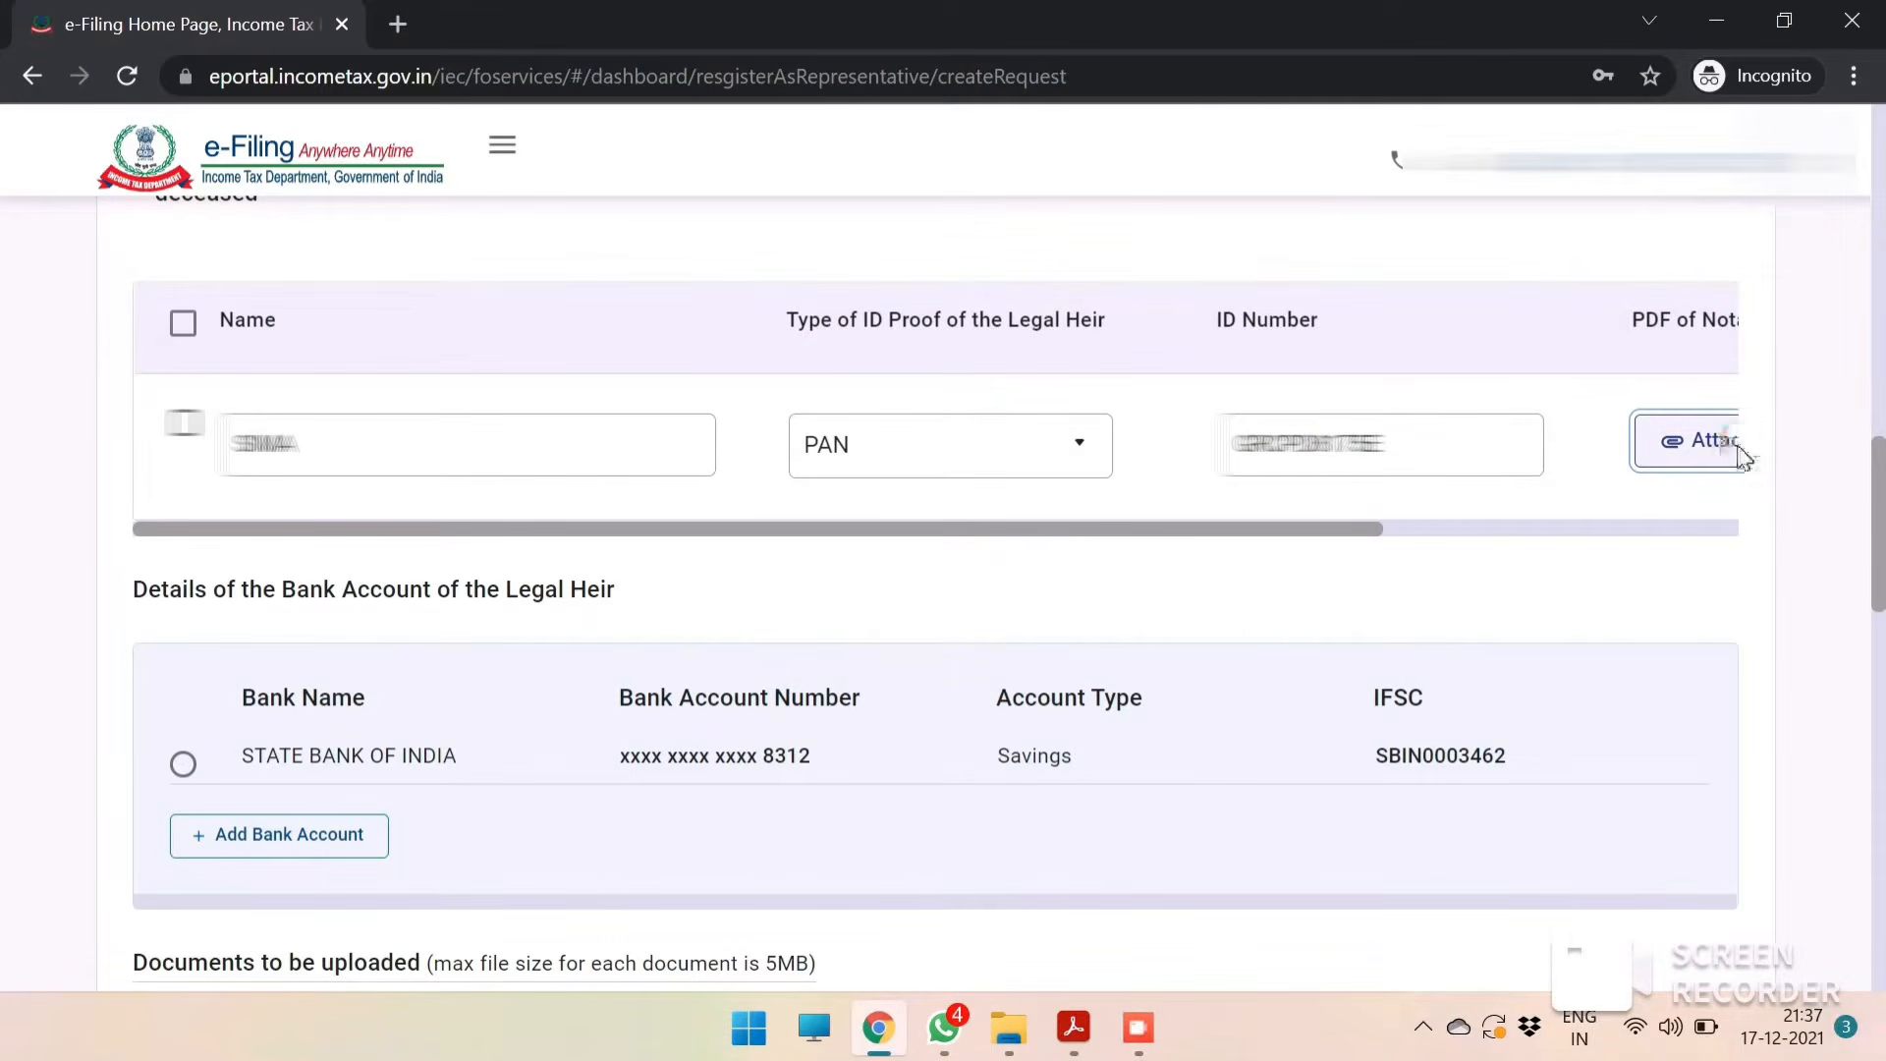
pyautogui.doubleClick(422, 404)
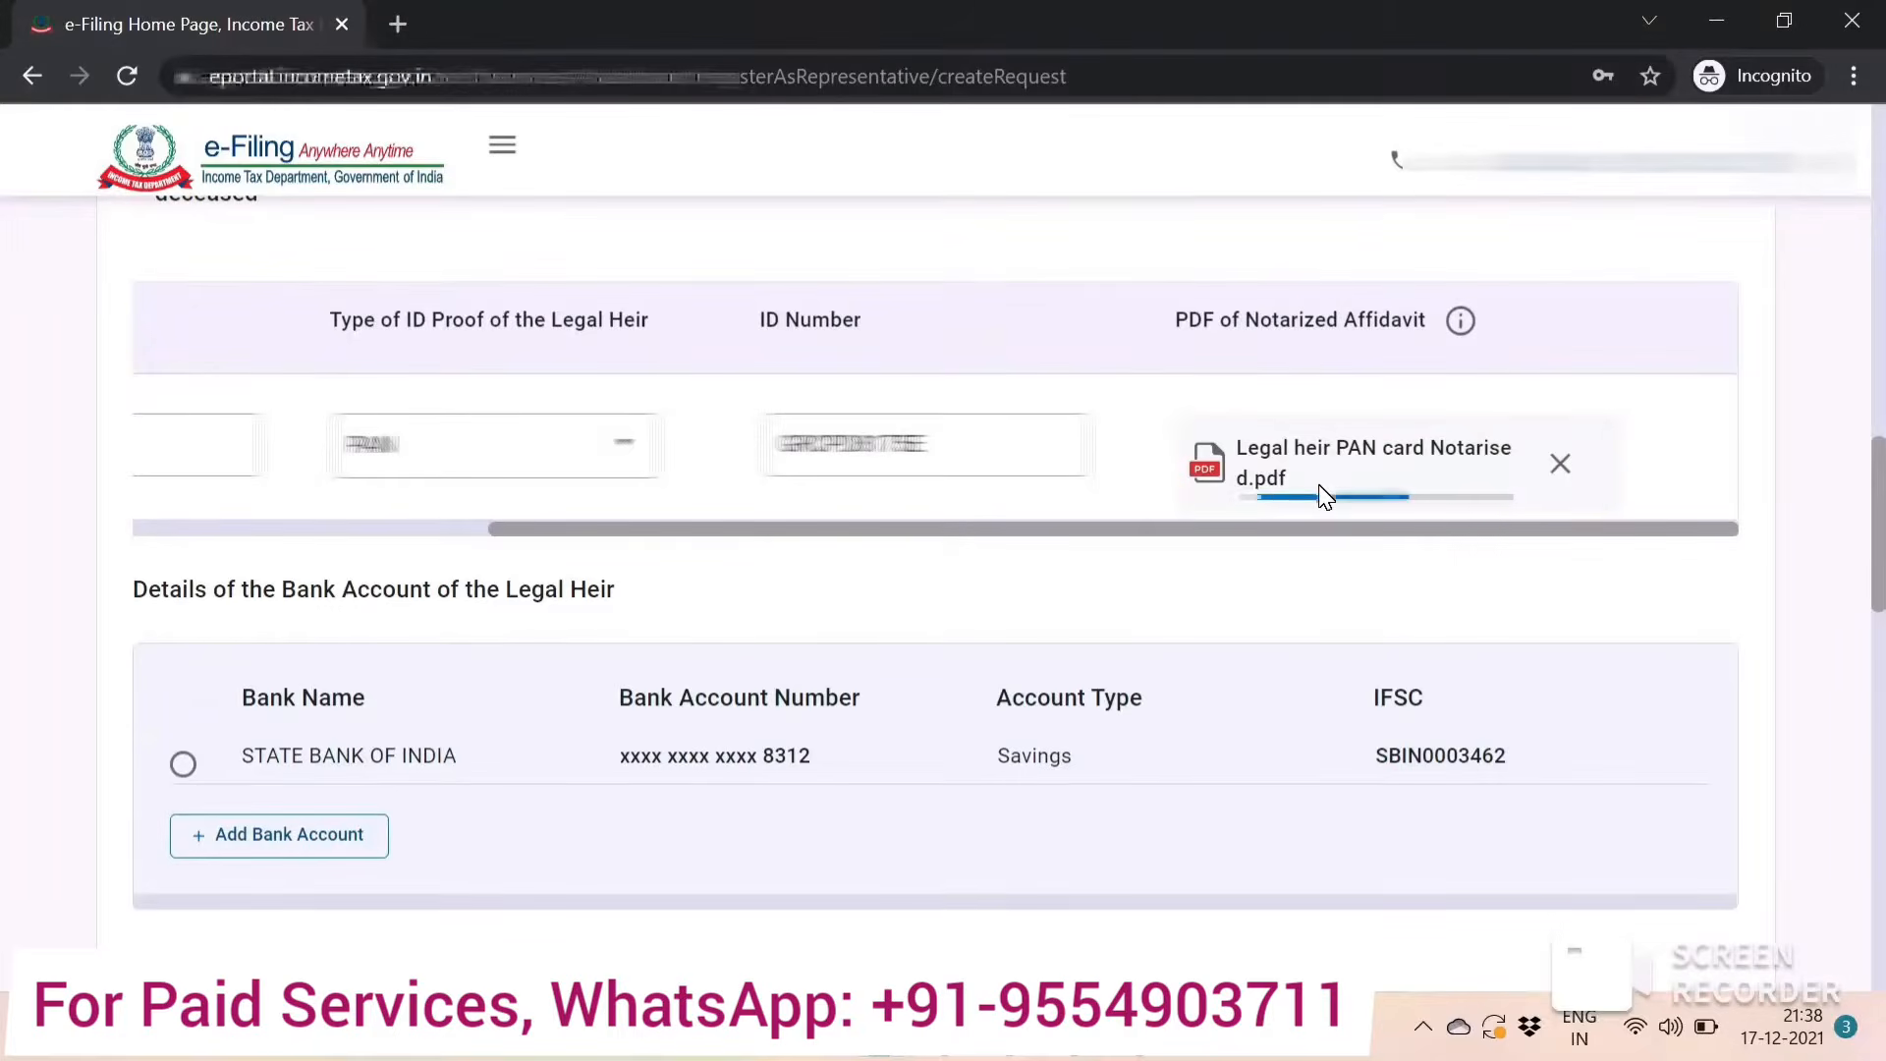
# Select the legal heir's State Bank of India savings account as the bank account.
pyautogui.scroll(-1, 232, 757)
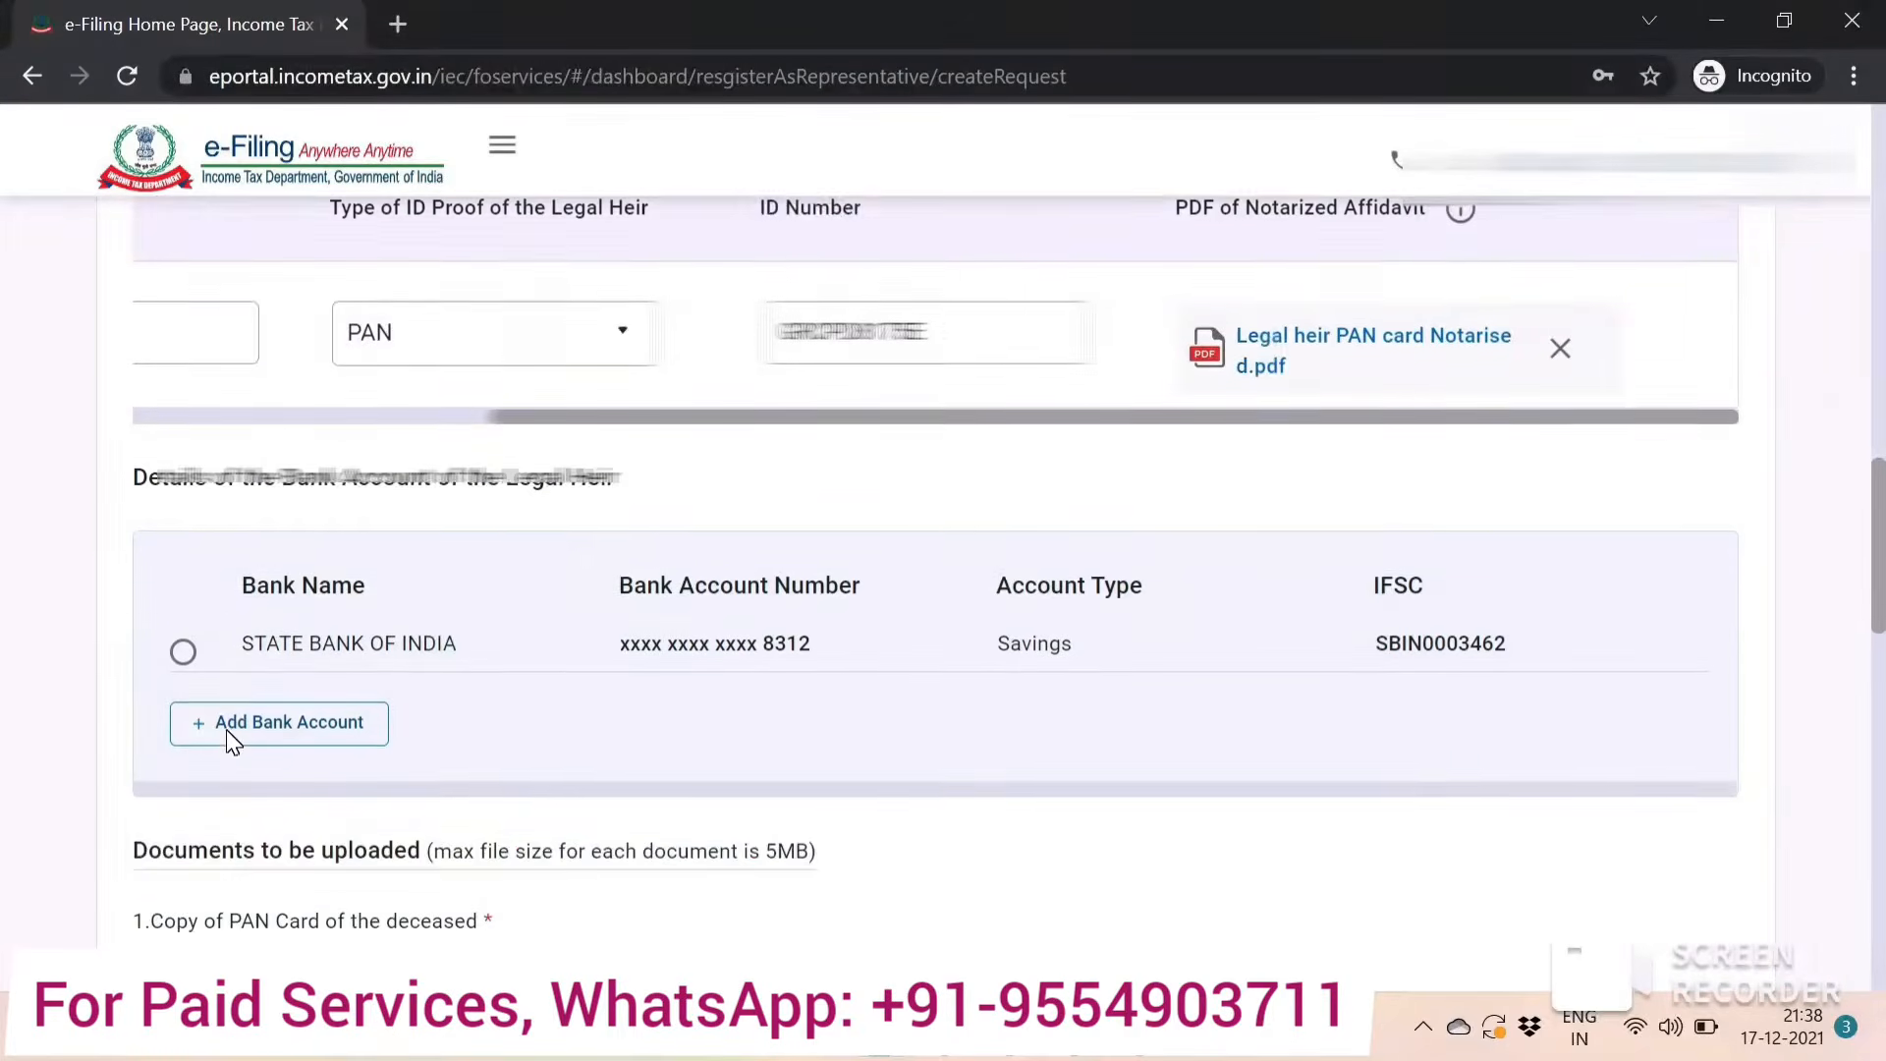
pyautogui.click(185, 653)
pyautogui.scroll(-2, 559, 653)
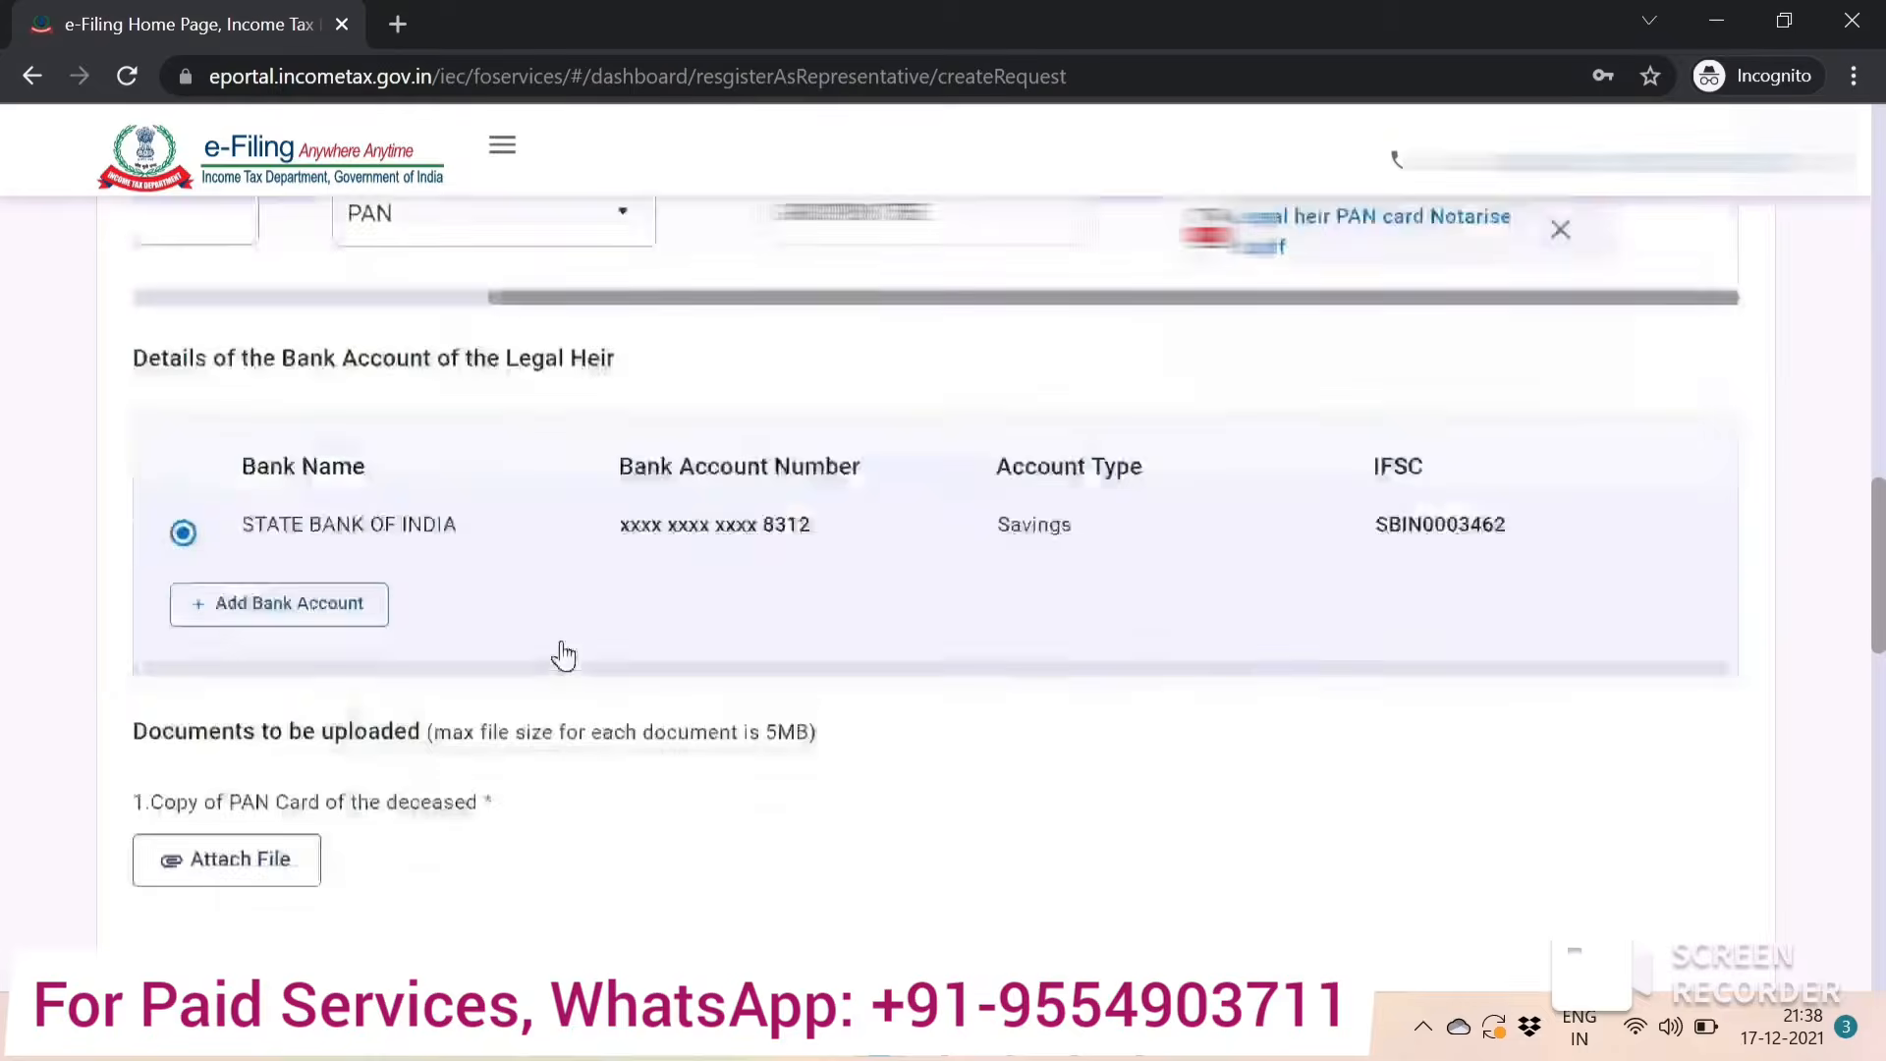
# Attach 'Deceased pan card' as the copy of the deceased's PAN card.
pyautogui.scroll(-2, 559, 654)
pyautogui.click(244, 625)
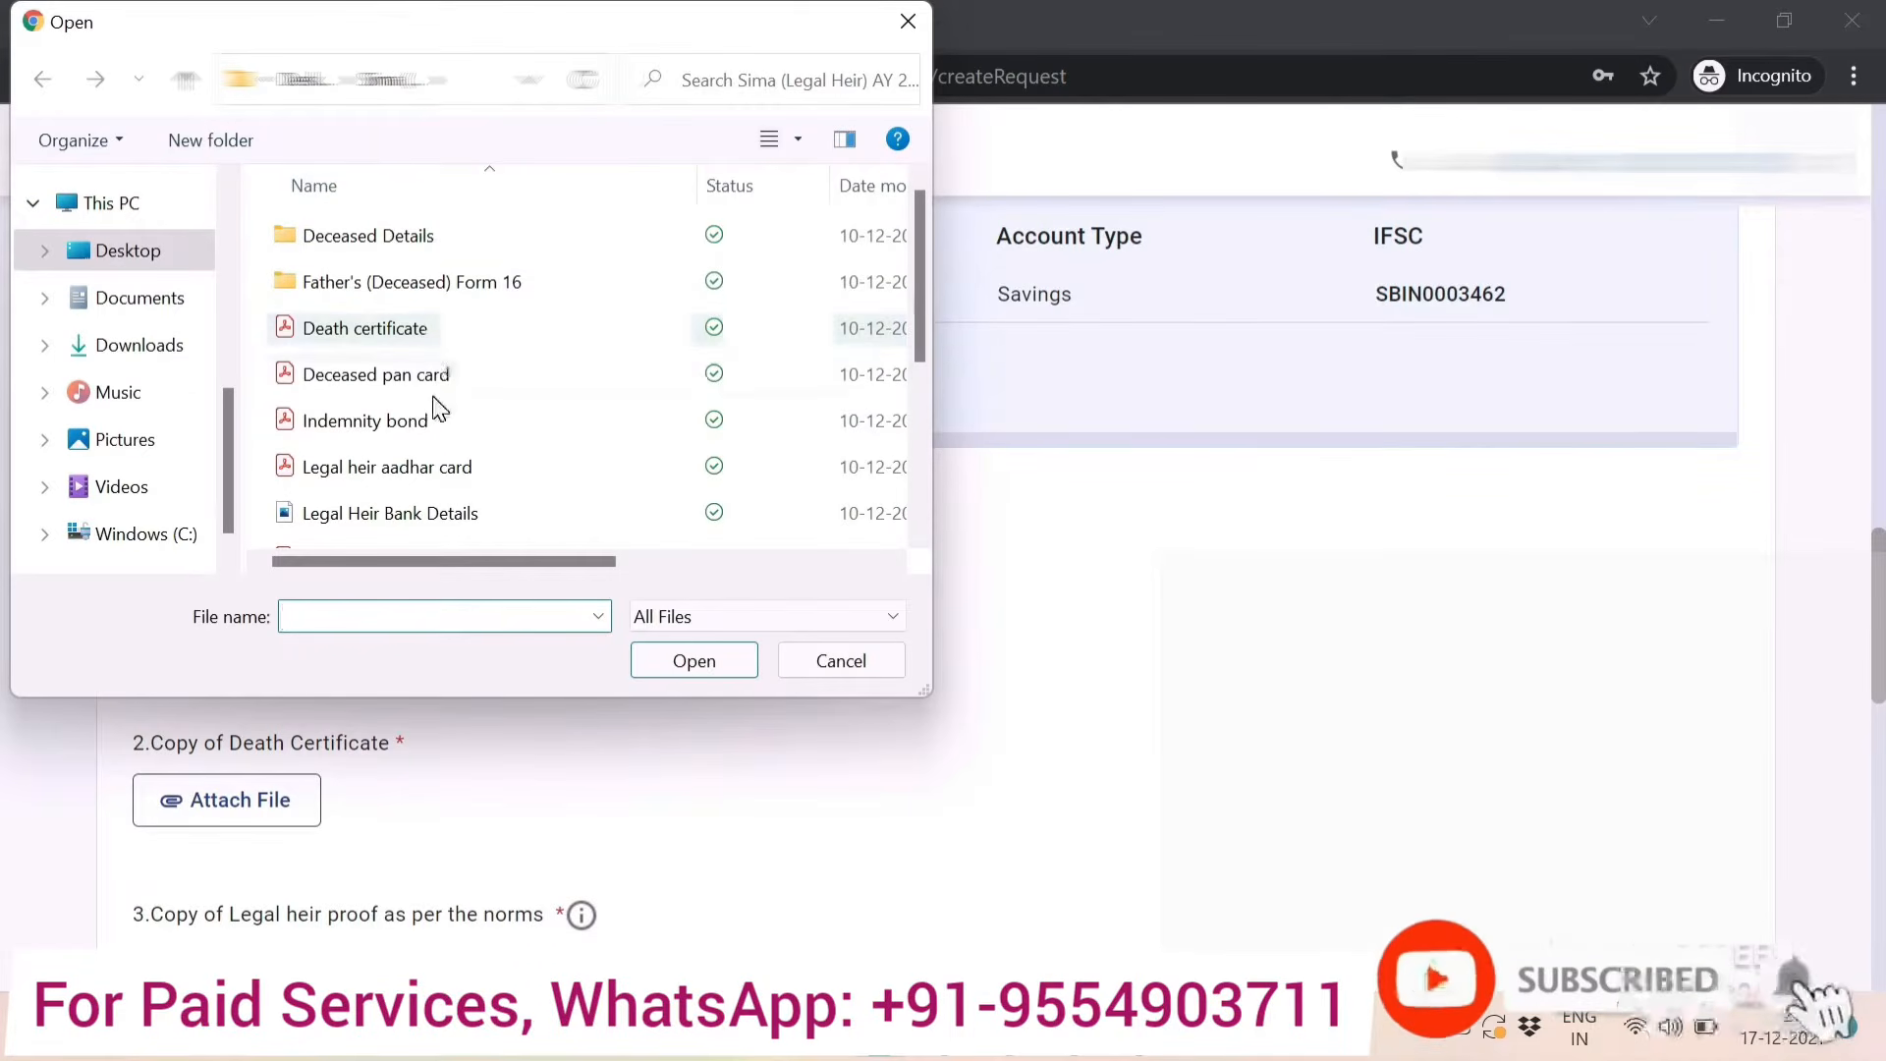
pyautogui.doubleClick(444, 381)
# Attach 'Death certificate' as the copy of the death certificate.
pyautogui.scroll(-2, 343, 521)
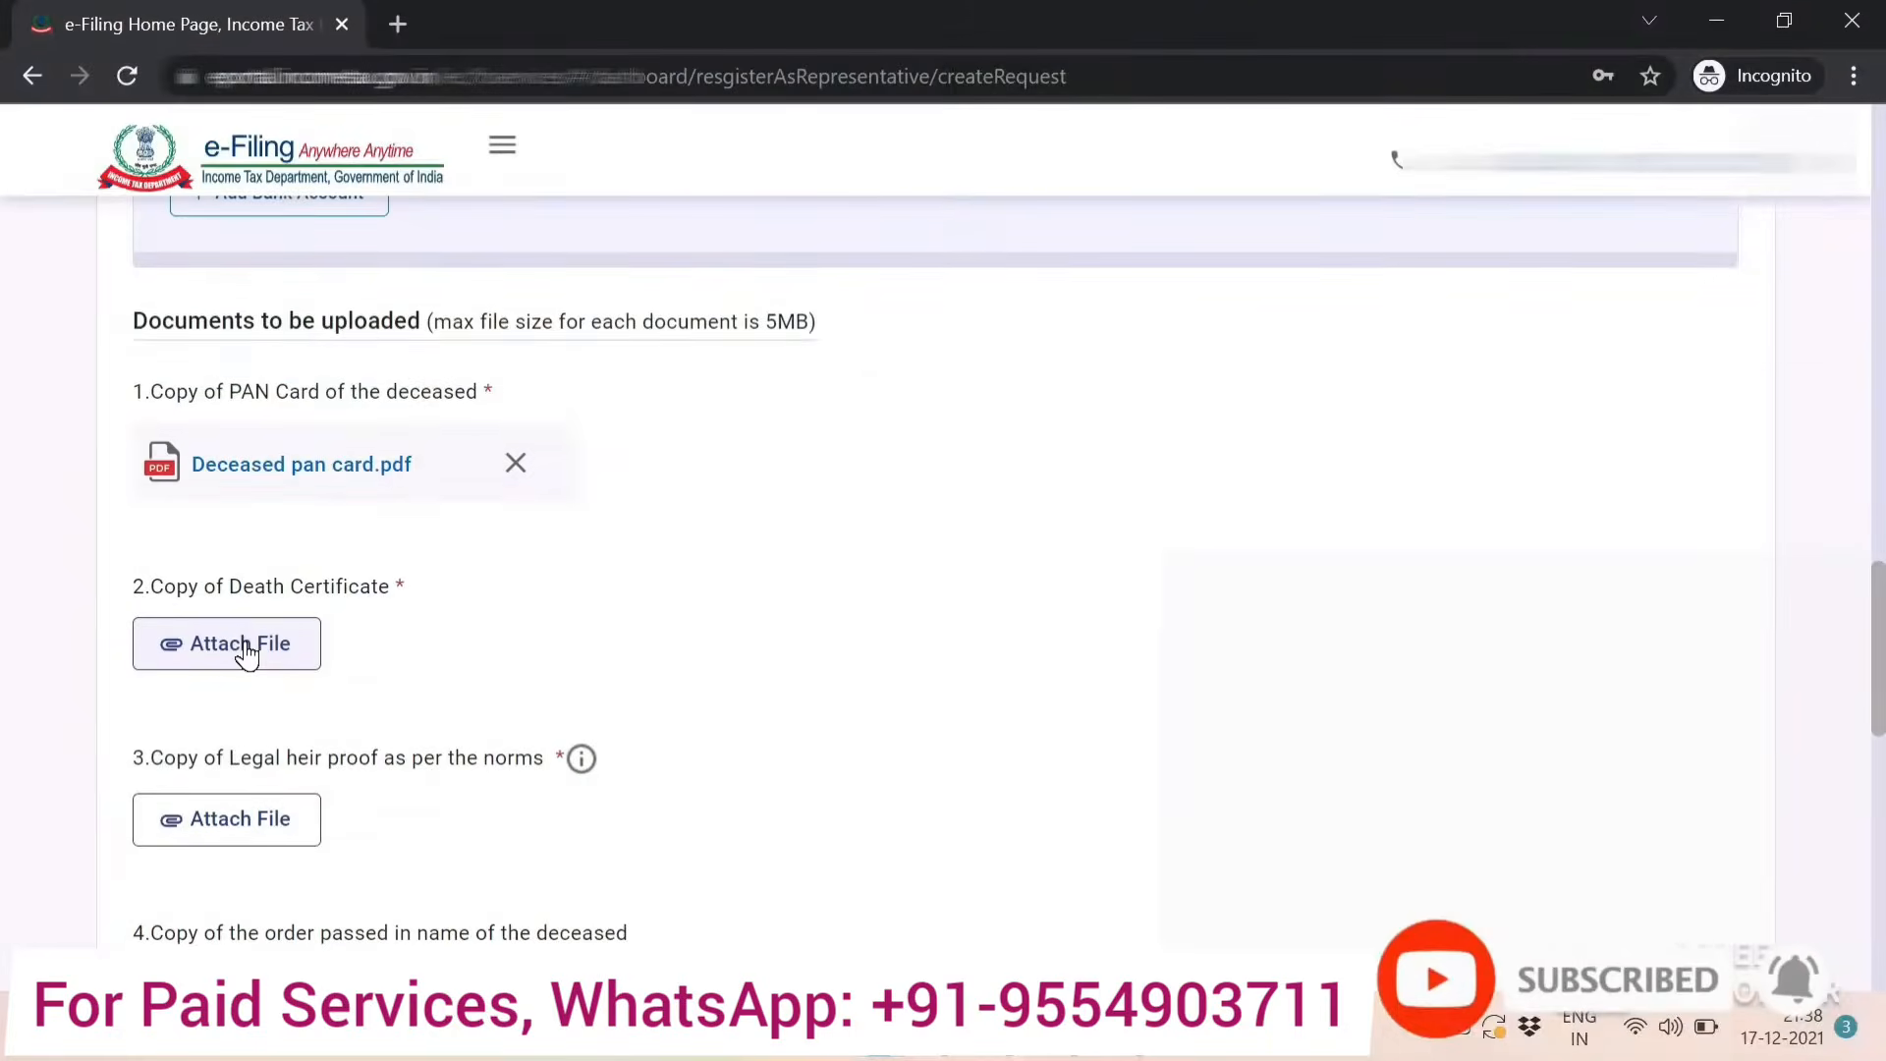
pyautogui.click(236, 645)
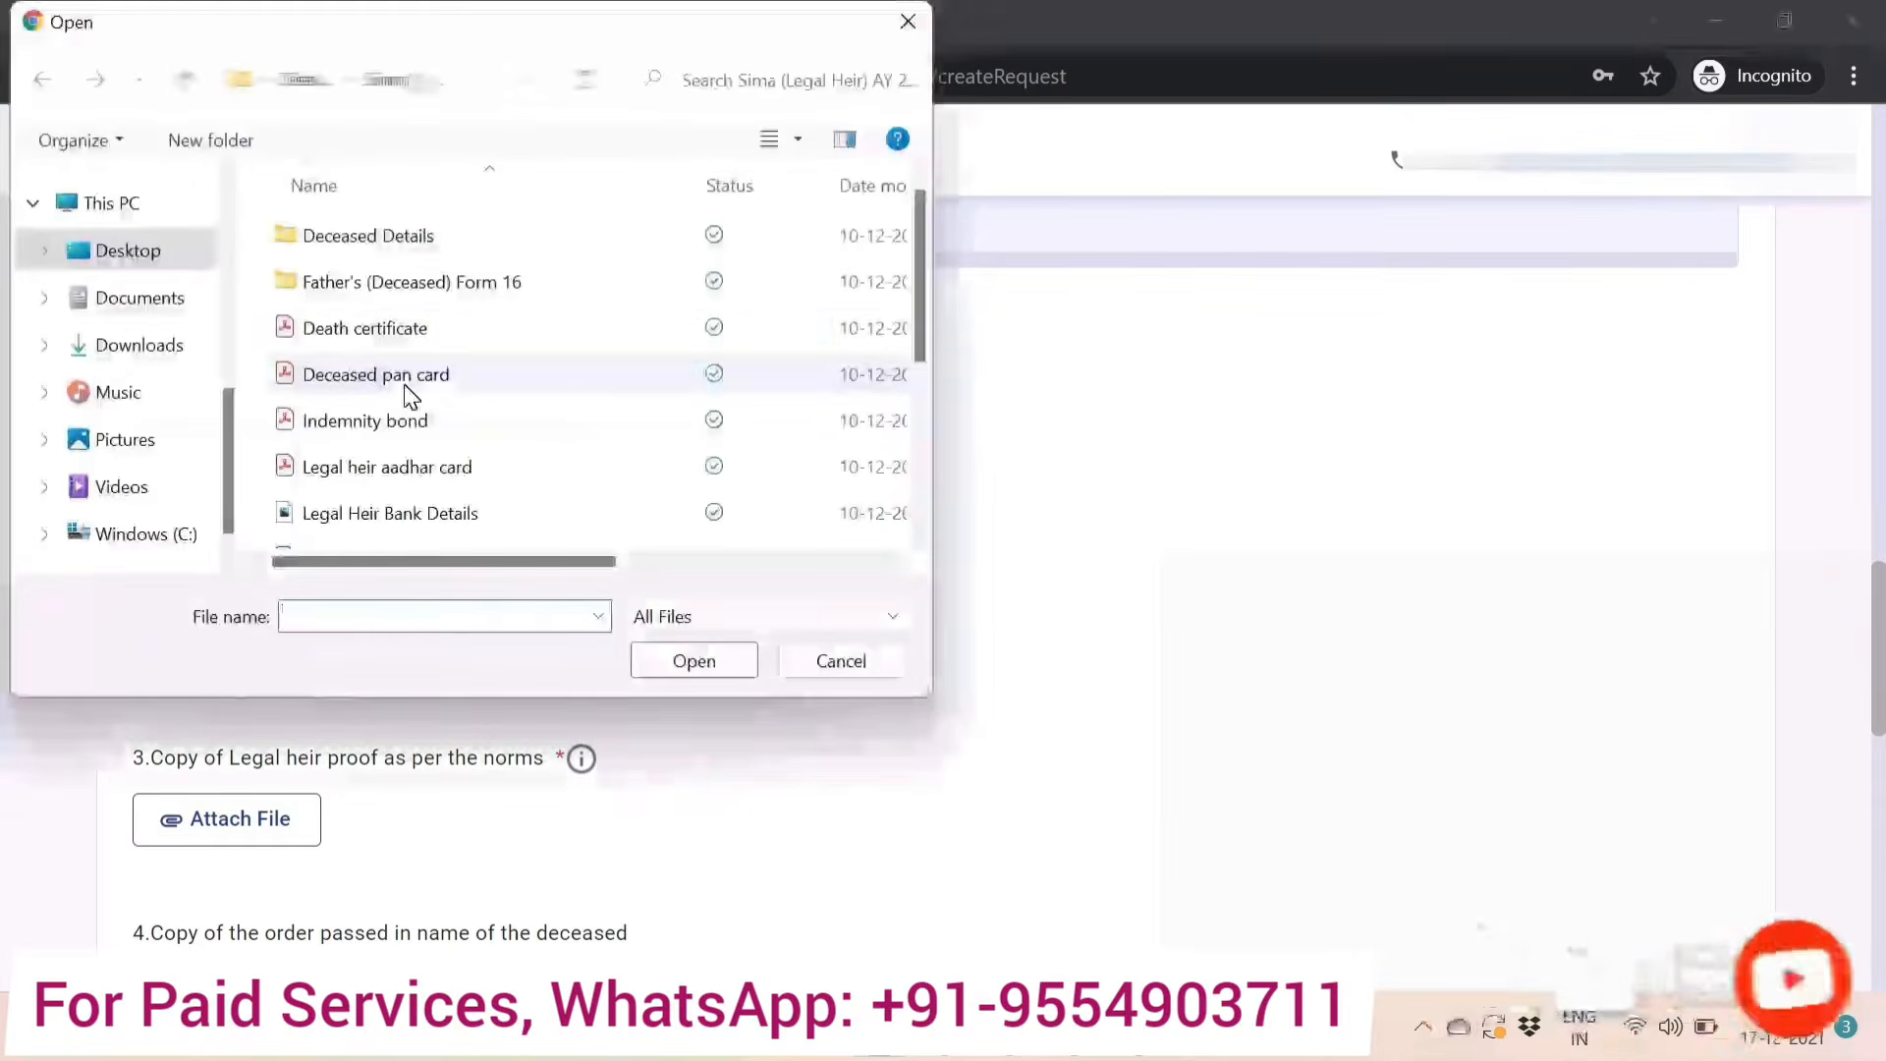
pyautogui.click(402, 330)
pyautogui.doubleClick(402, 330)
# Attach 'Legal heir certificate (family pension certificate)' as the legal heir proof.
pyautogui.scroll(-2, 210, 586)
pyautogui.click(201, 578)
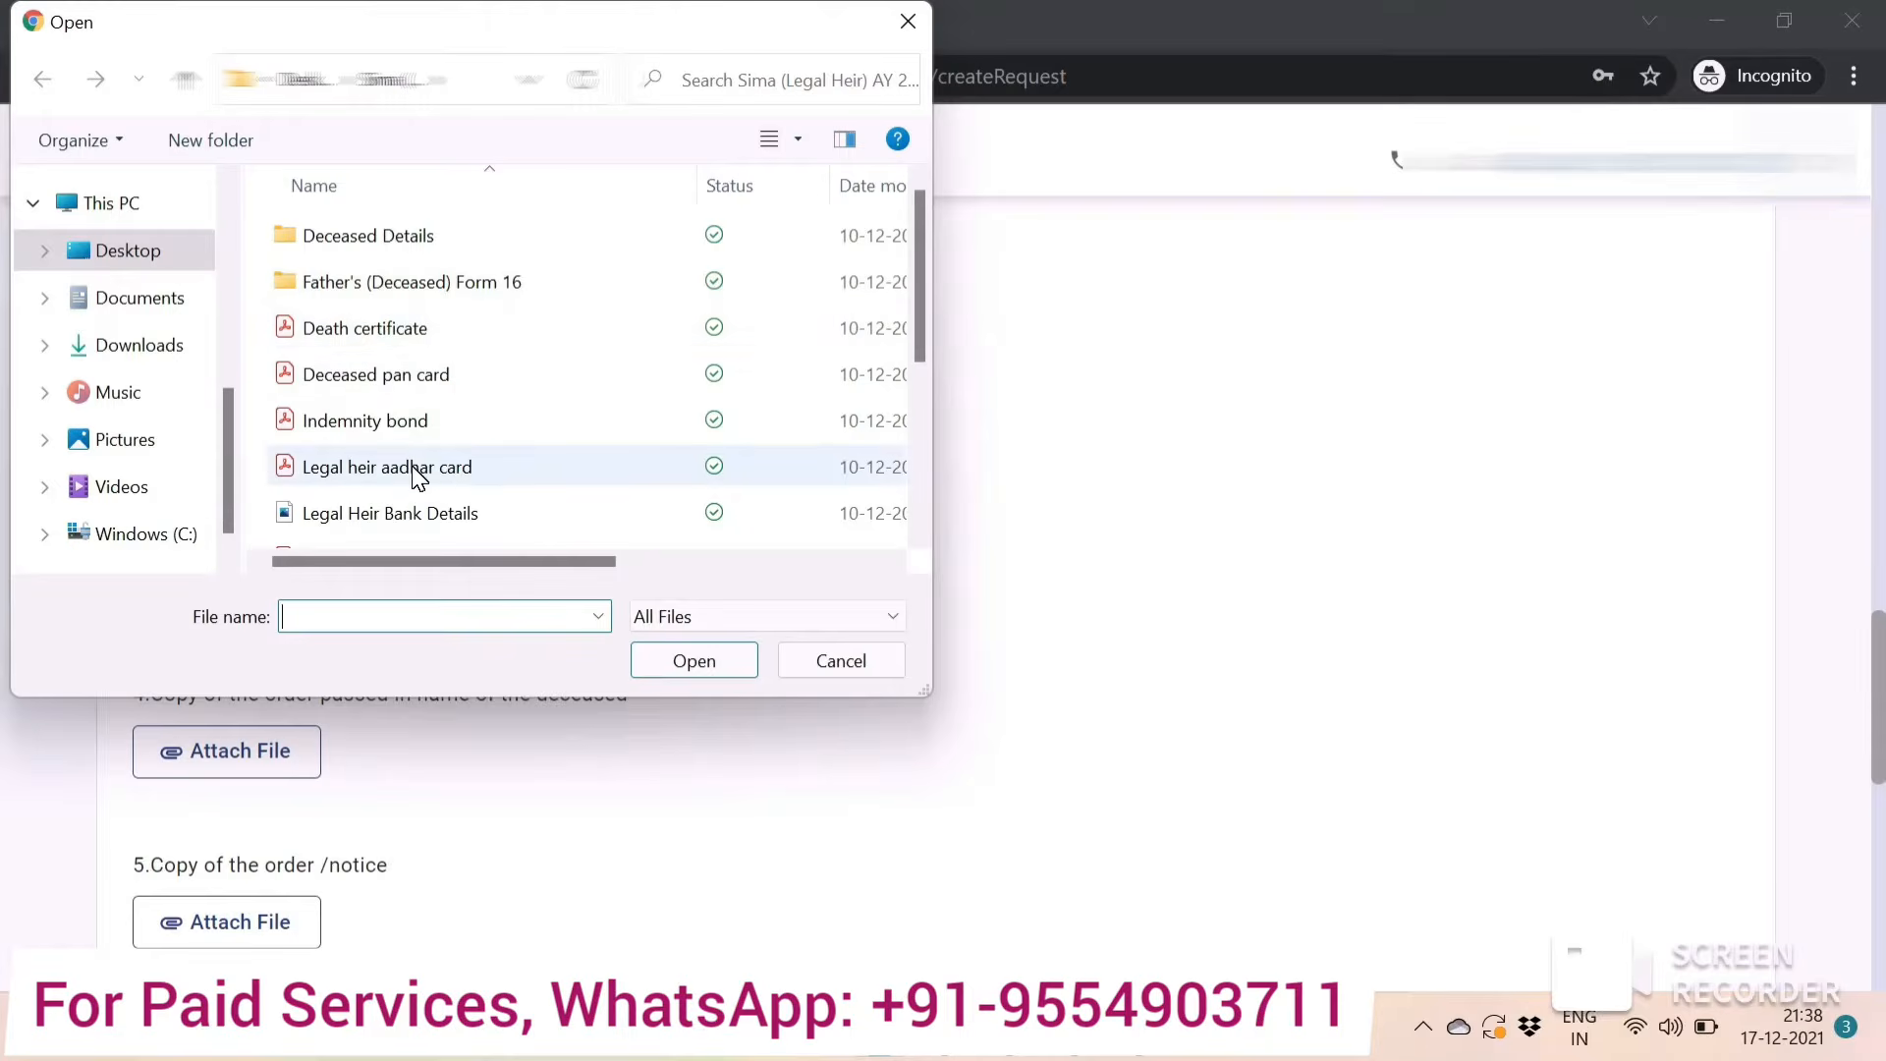
pyautogui.click(413, 469)
pyautogui.scroll(-1, 412, 471)
pyautogui.click(472, 429)
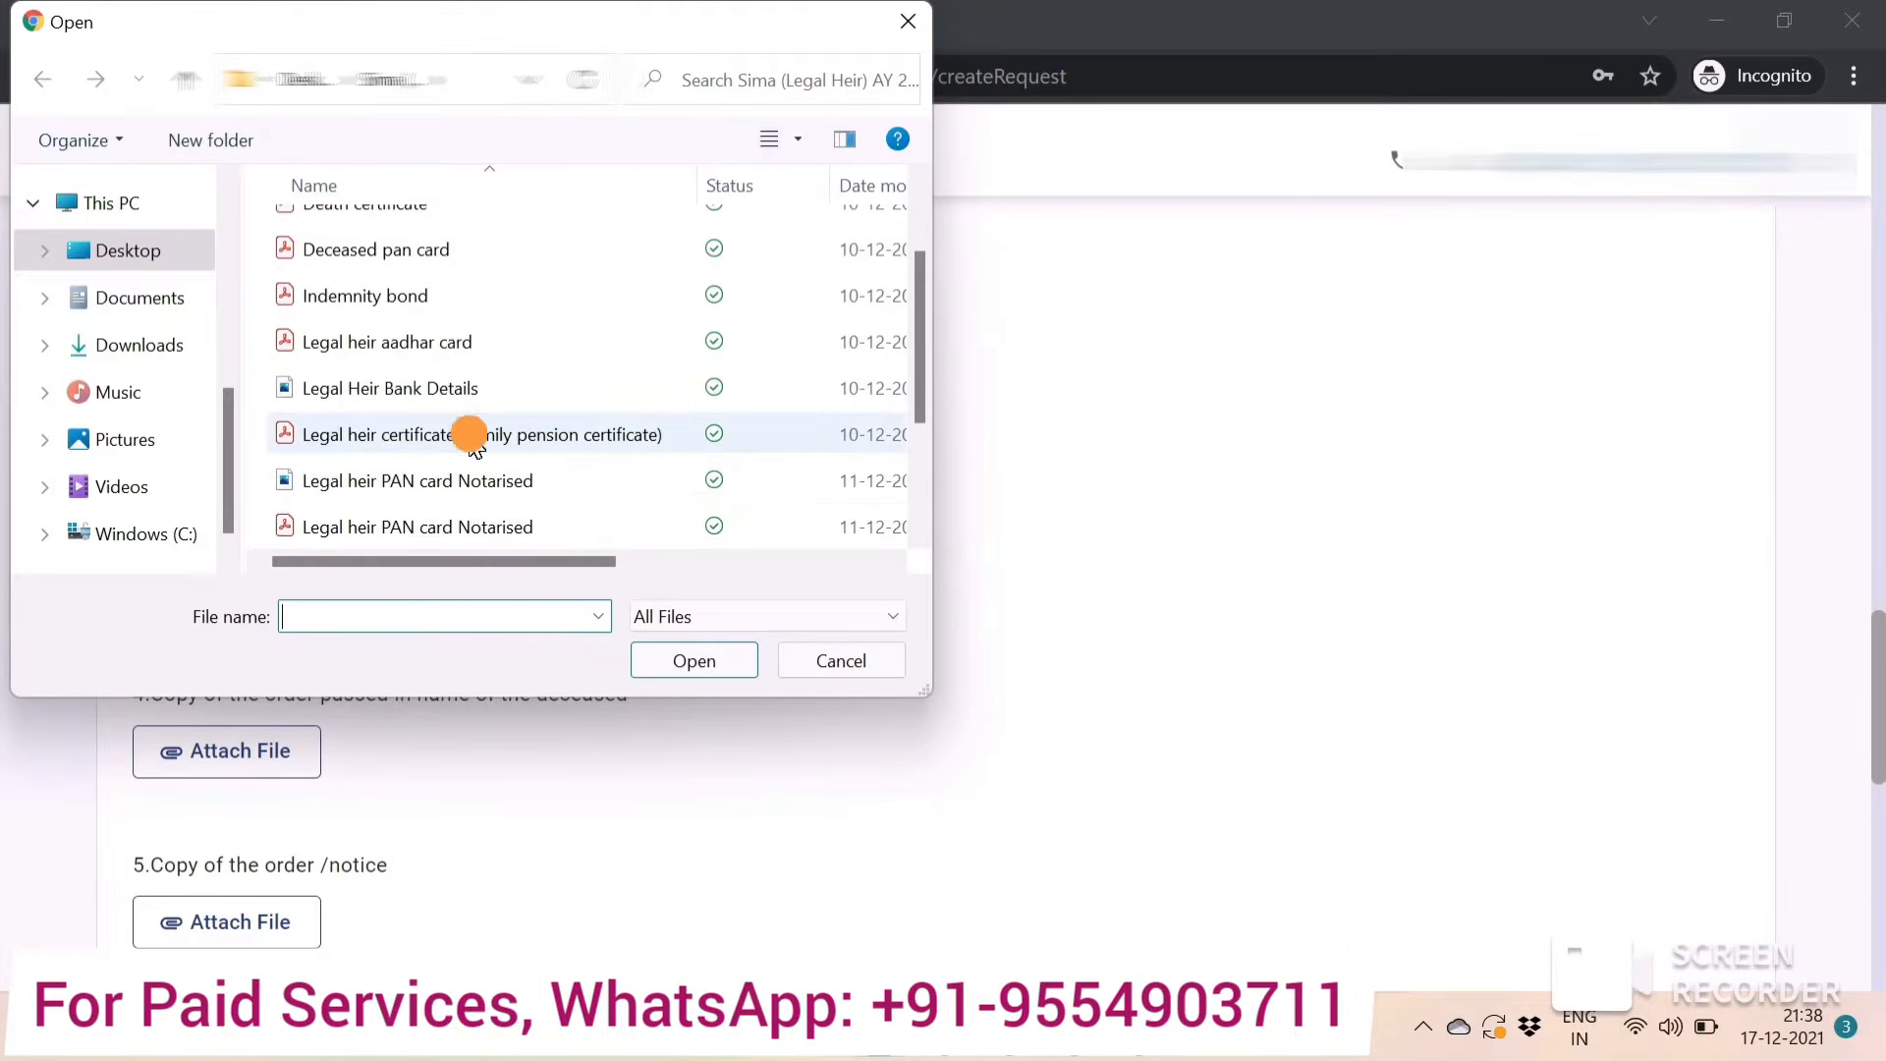
pyautogui.doubleClick(471, 429)
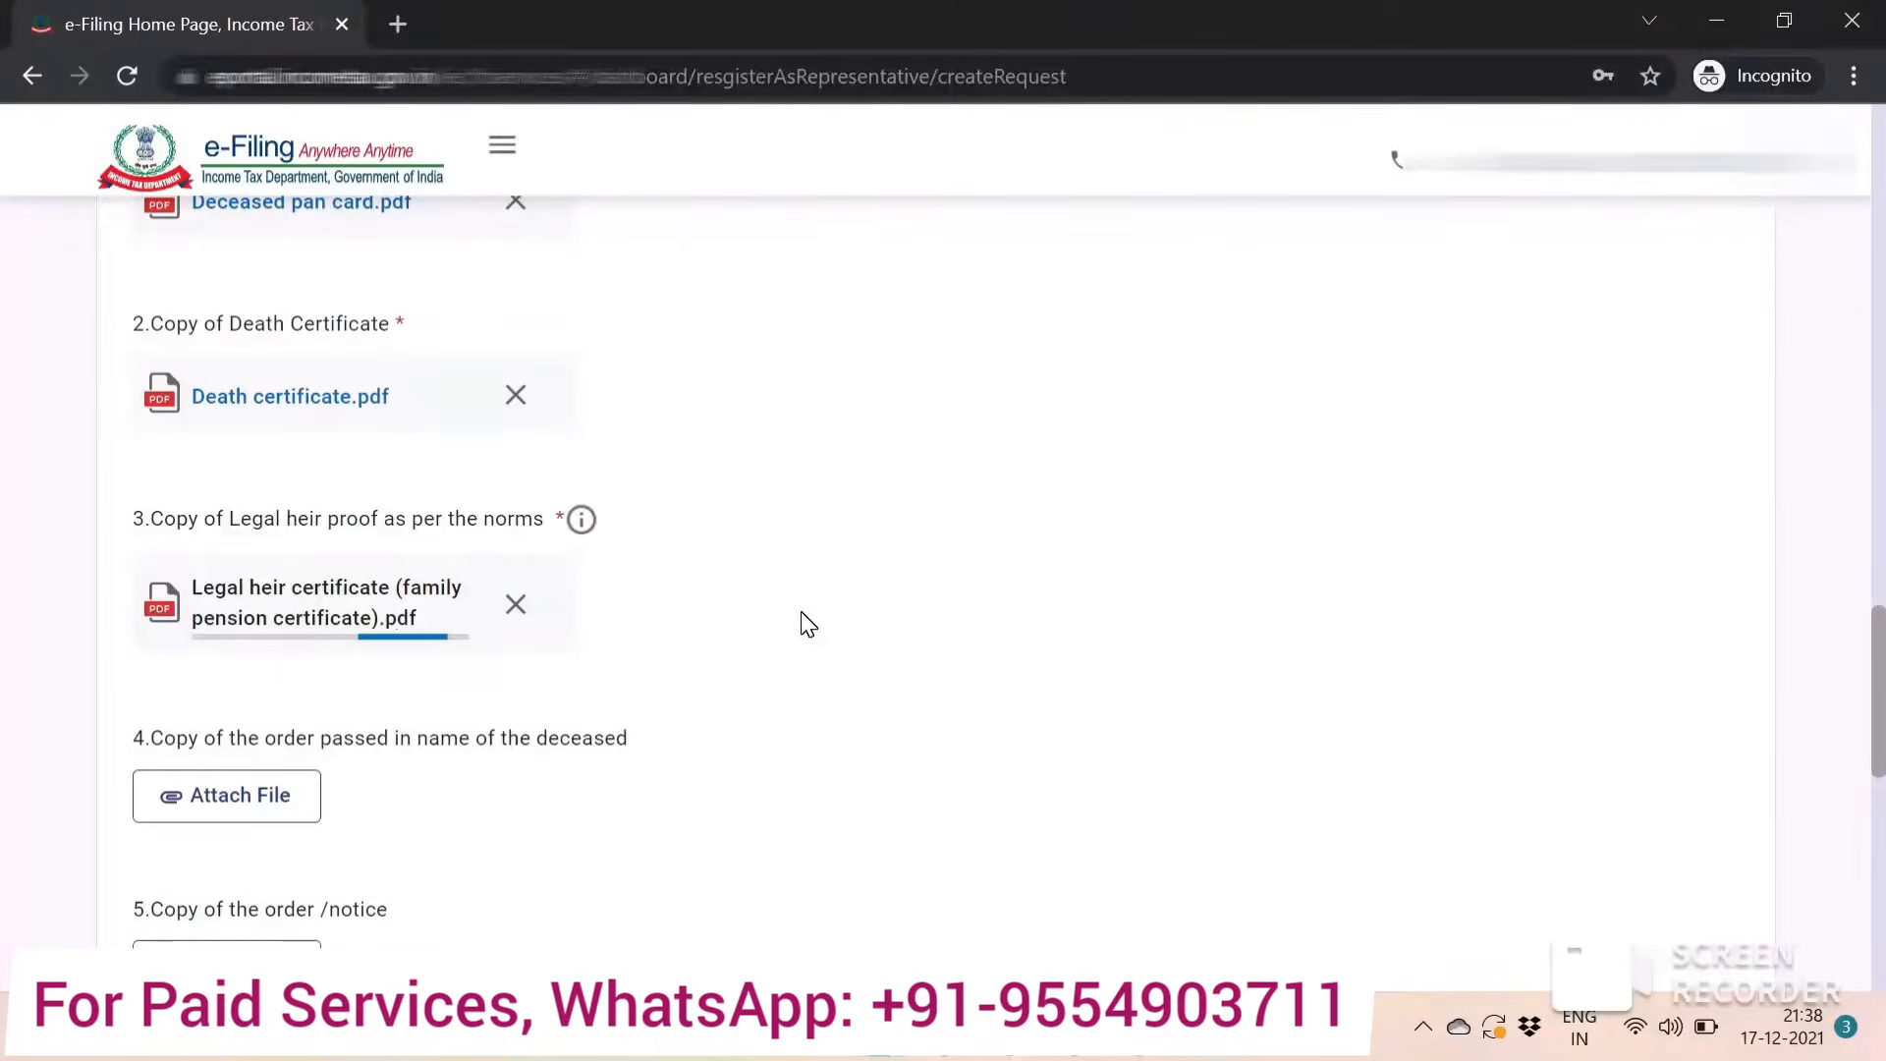
# Attach 'Indemnity bond' as the optional copy of the letter of indemnity.
pyautogui.scroll(-5, 807, 624)
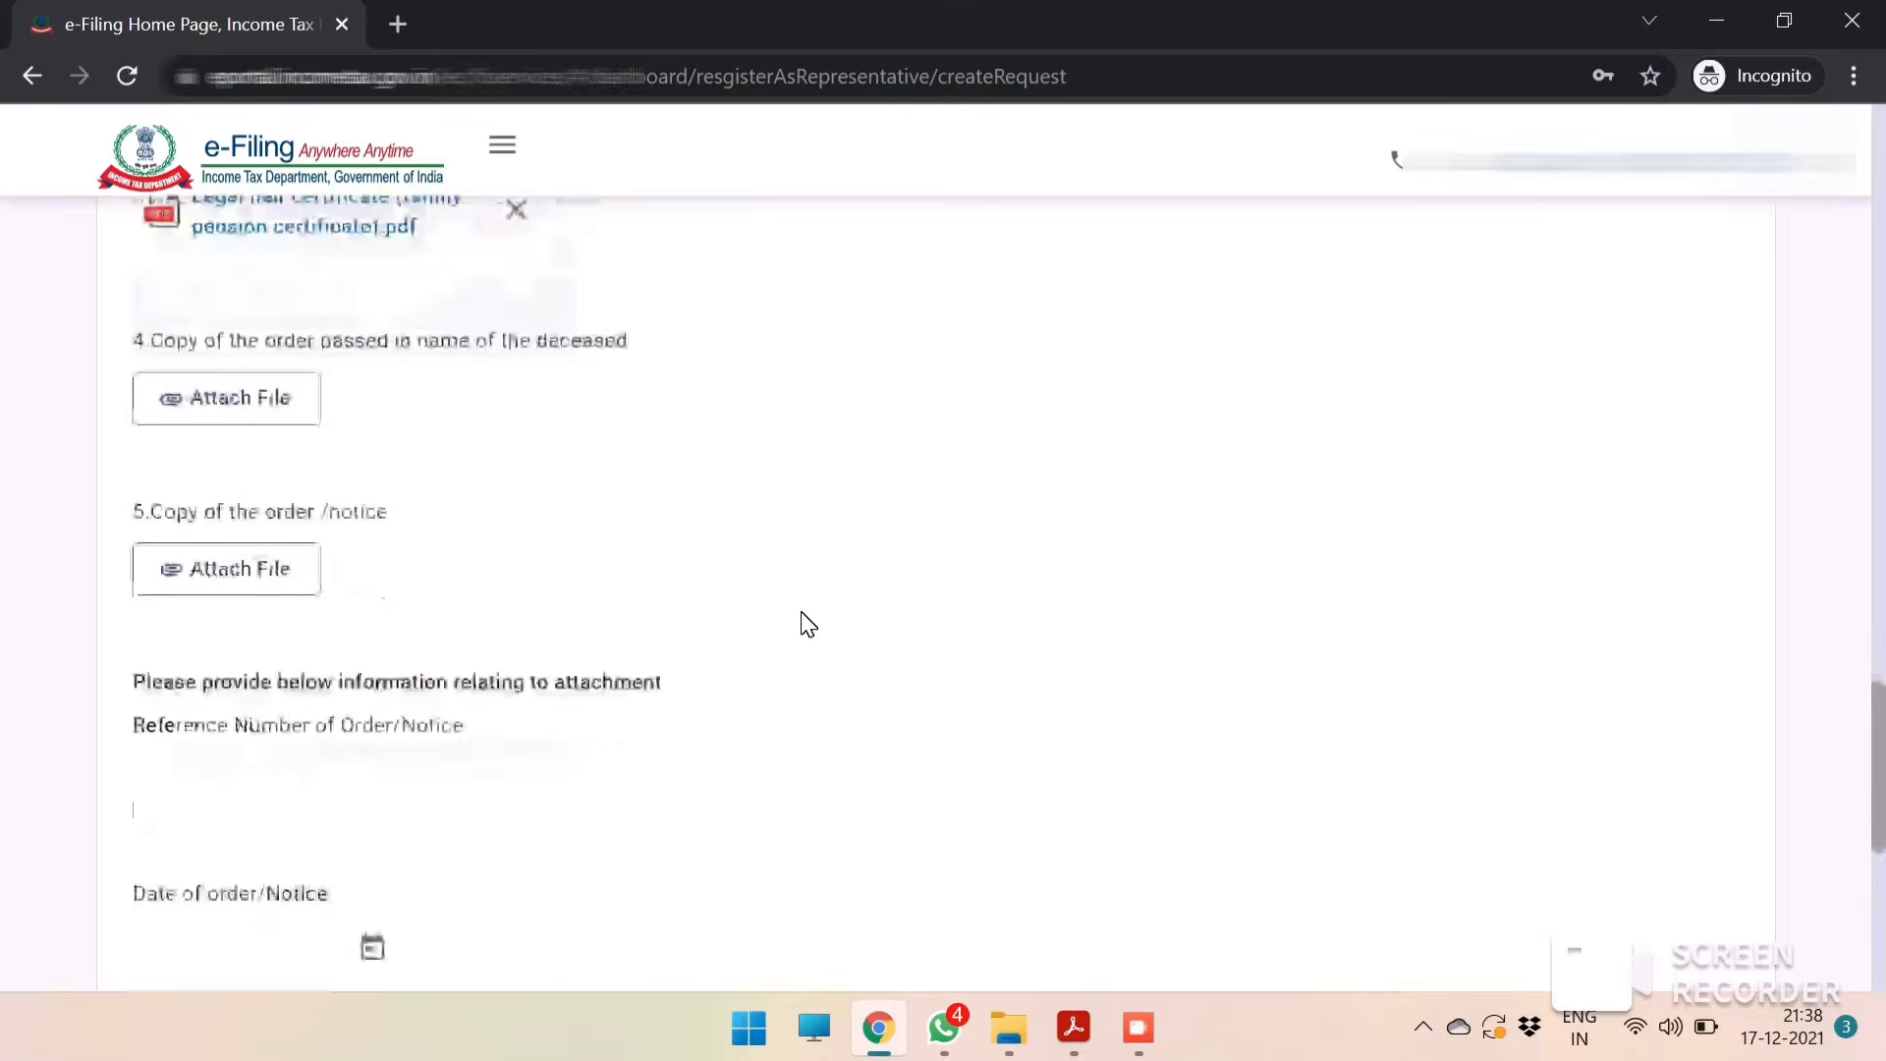
pyautogui.scroll(-6, 803, 623)
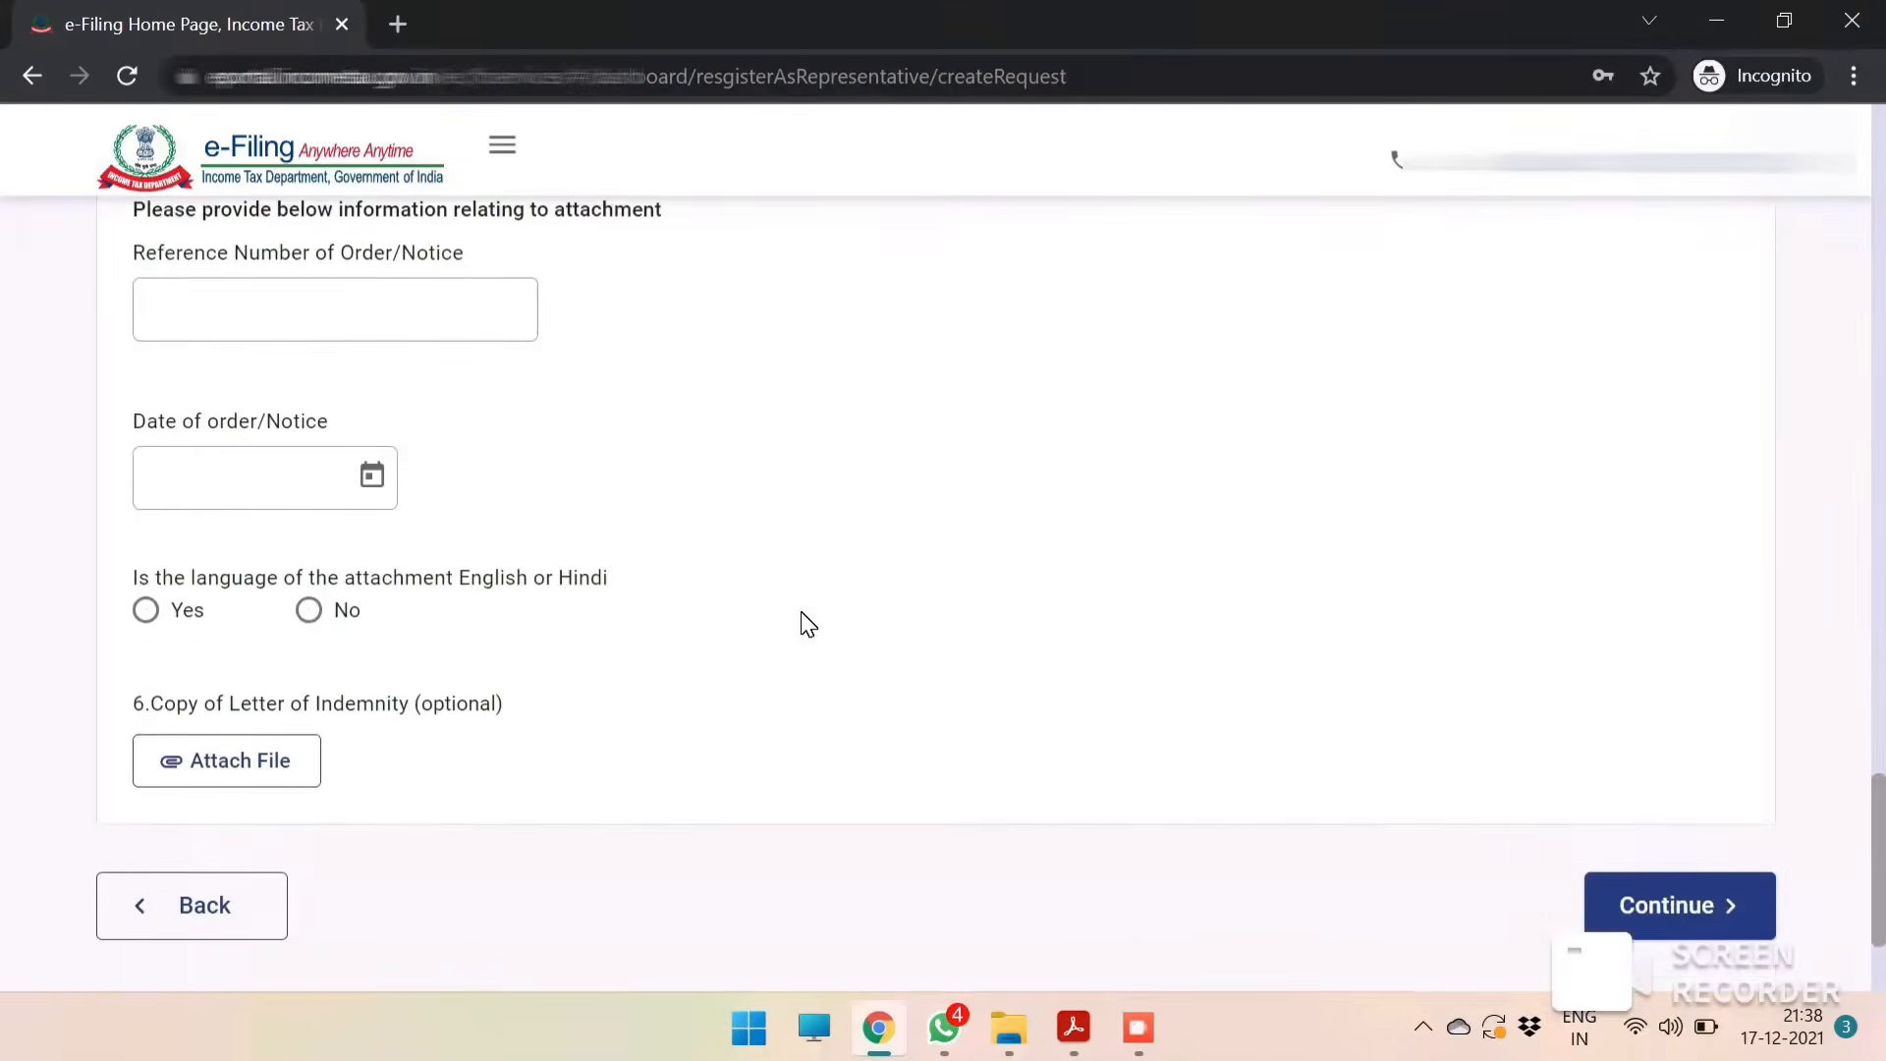
pyautogui.click(275, 622)
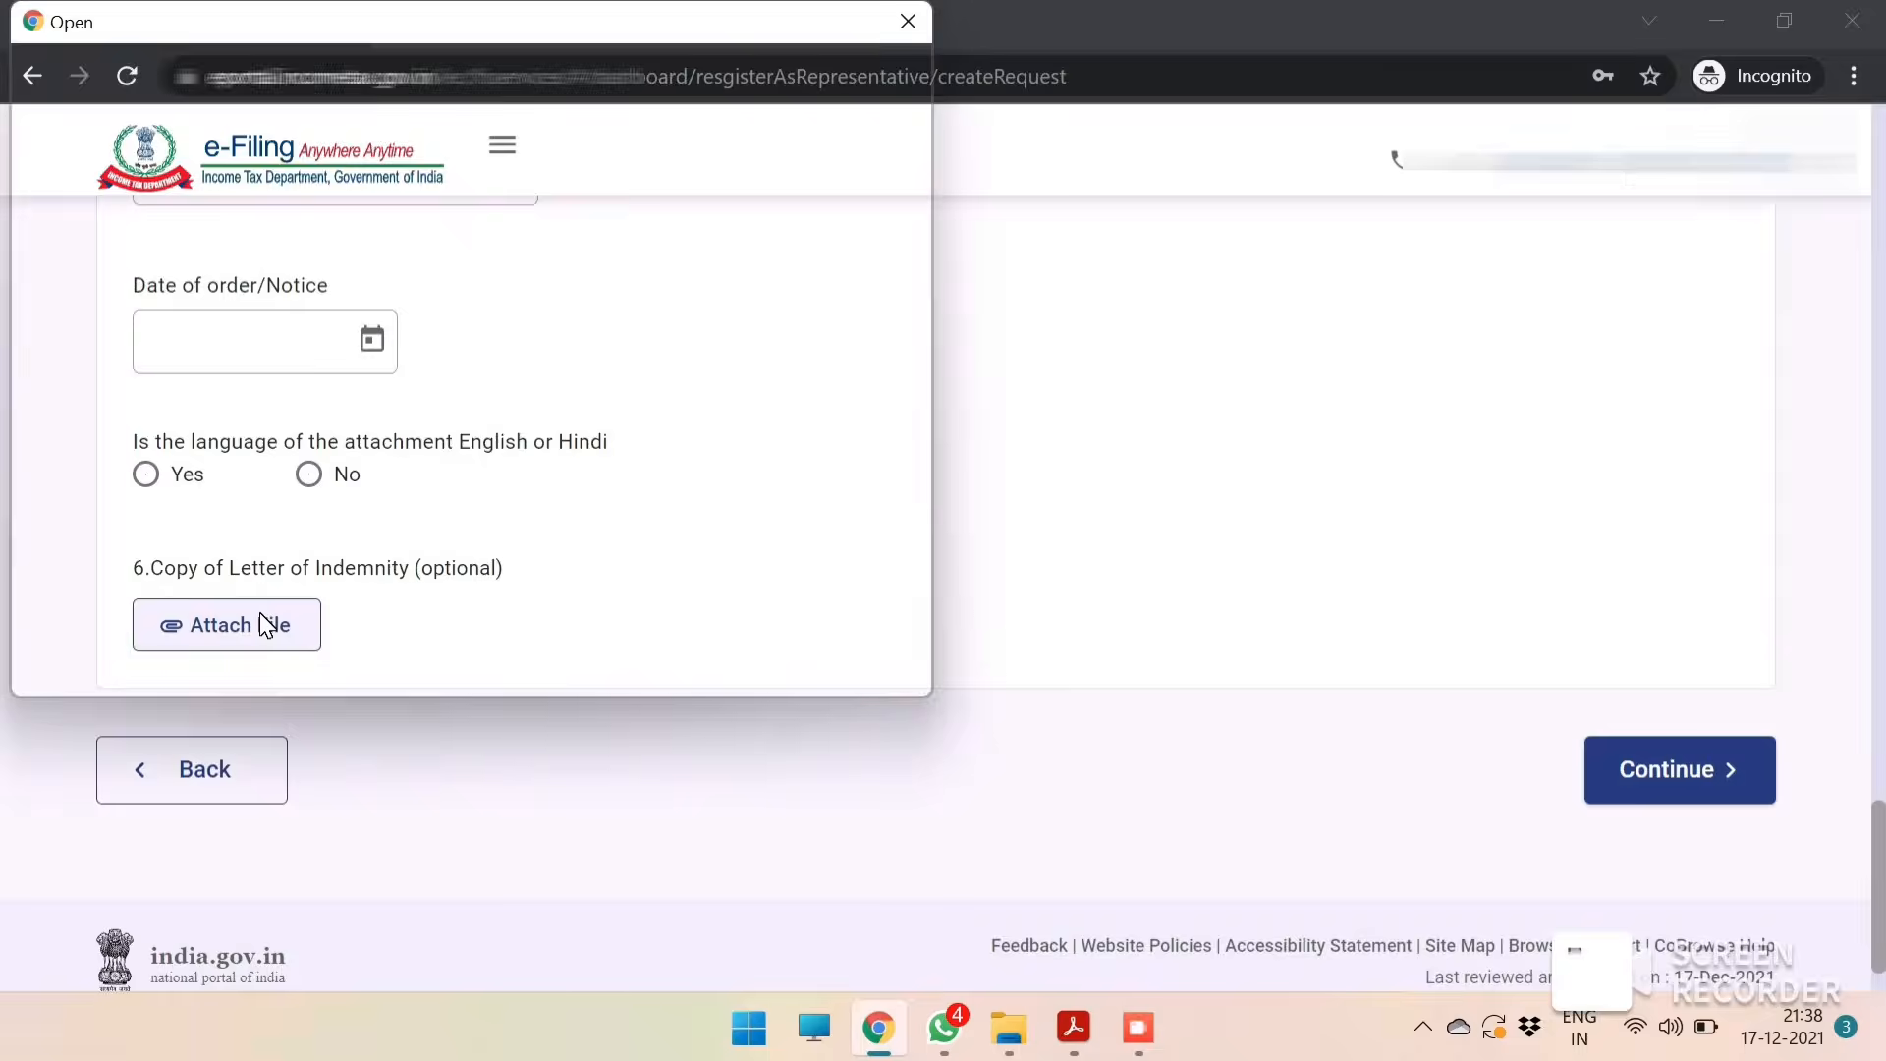
pyautogui.doubleClick(365, 420)
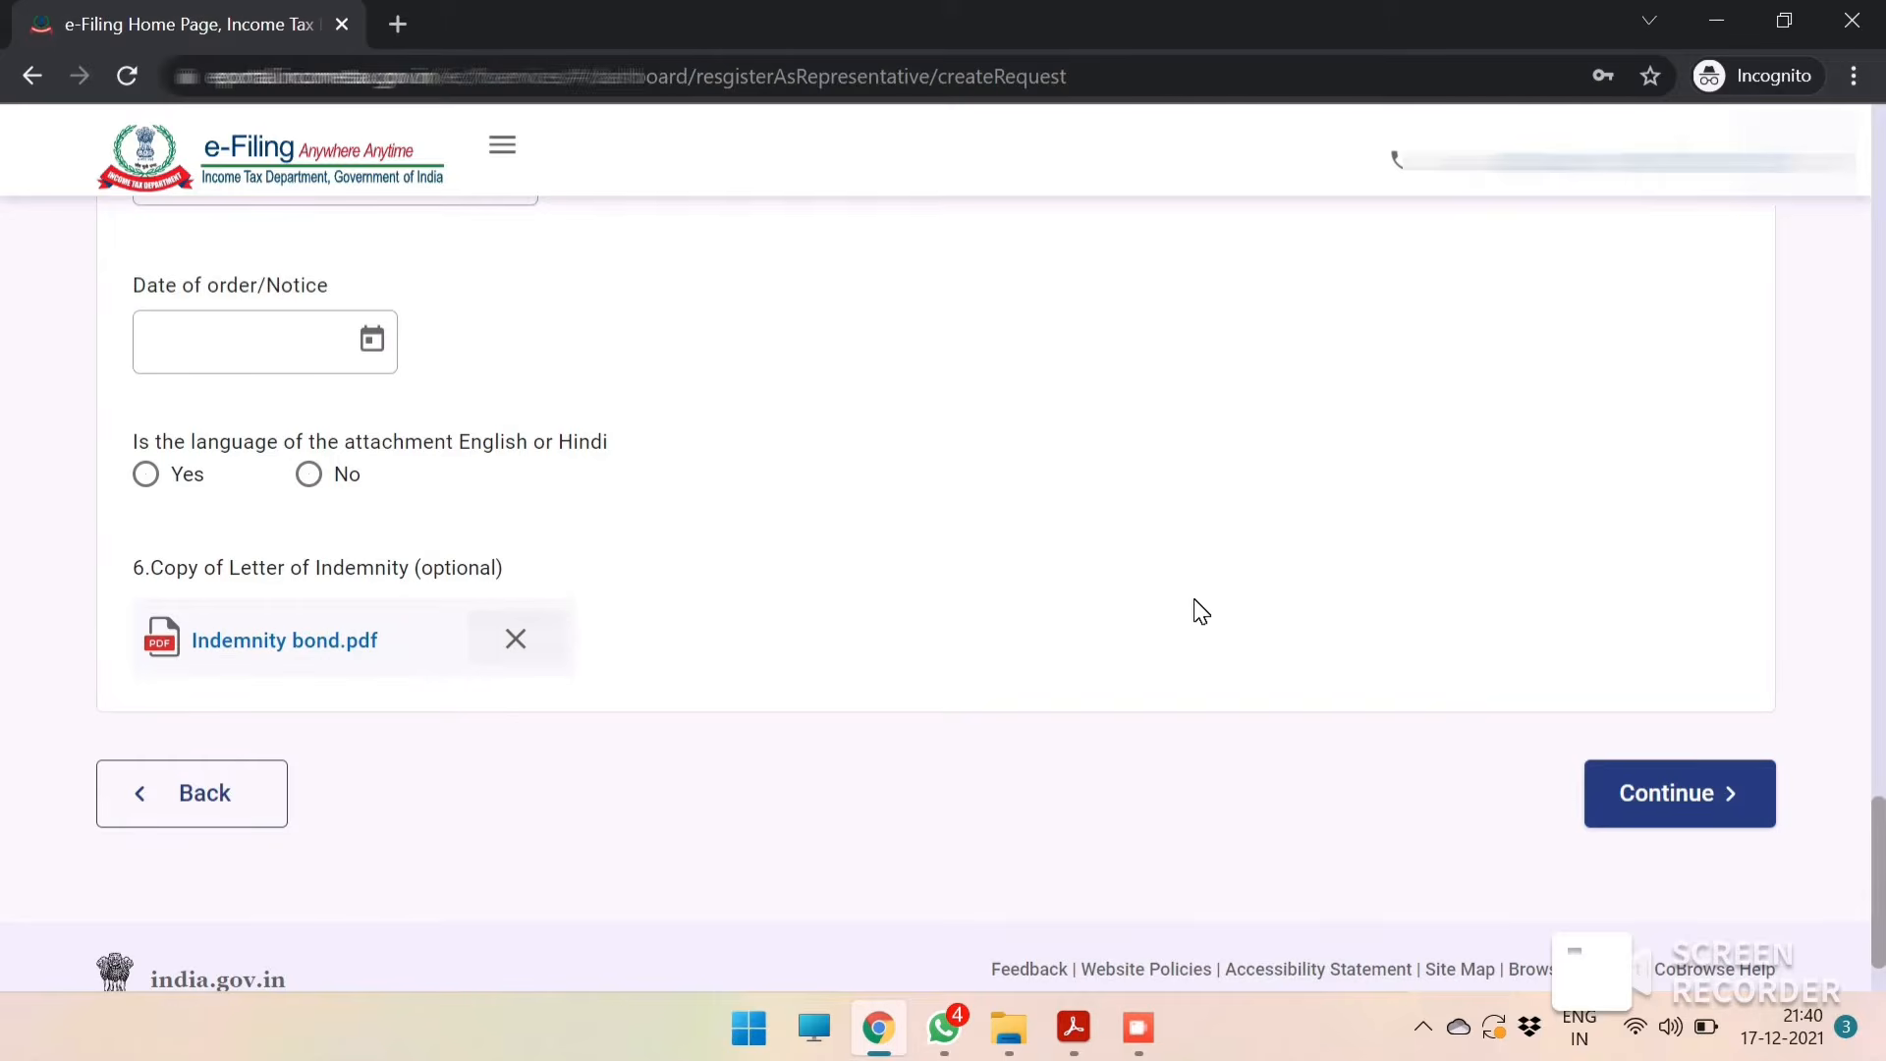
# Continue the request to the verification stage.
pyautogui.scroll(3, 1277, 629)
pyautogui.scroll(5, 1280, 633)
pyautogui.scroll(-10, 1277, 632)
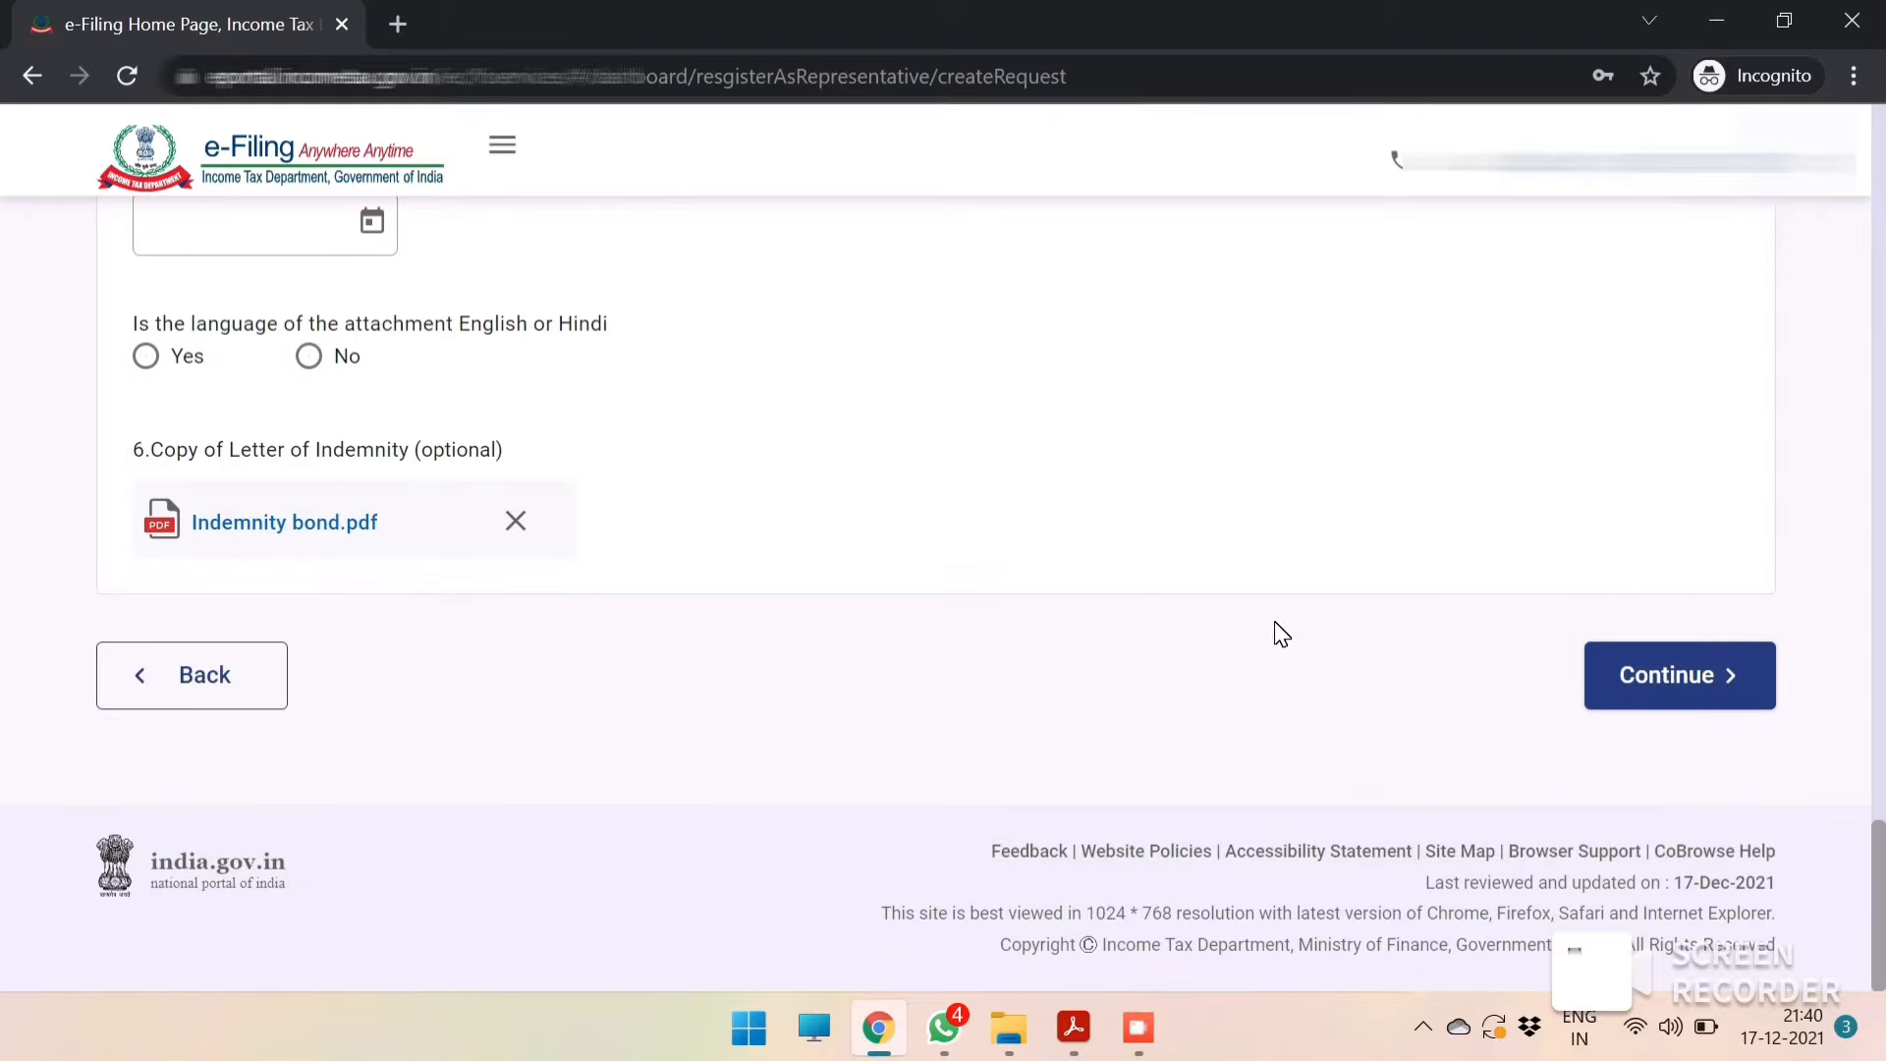
pyautogui.click(1649, 668)
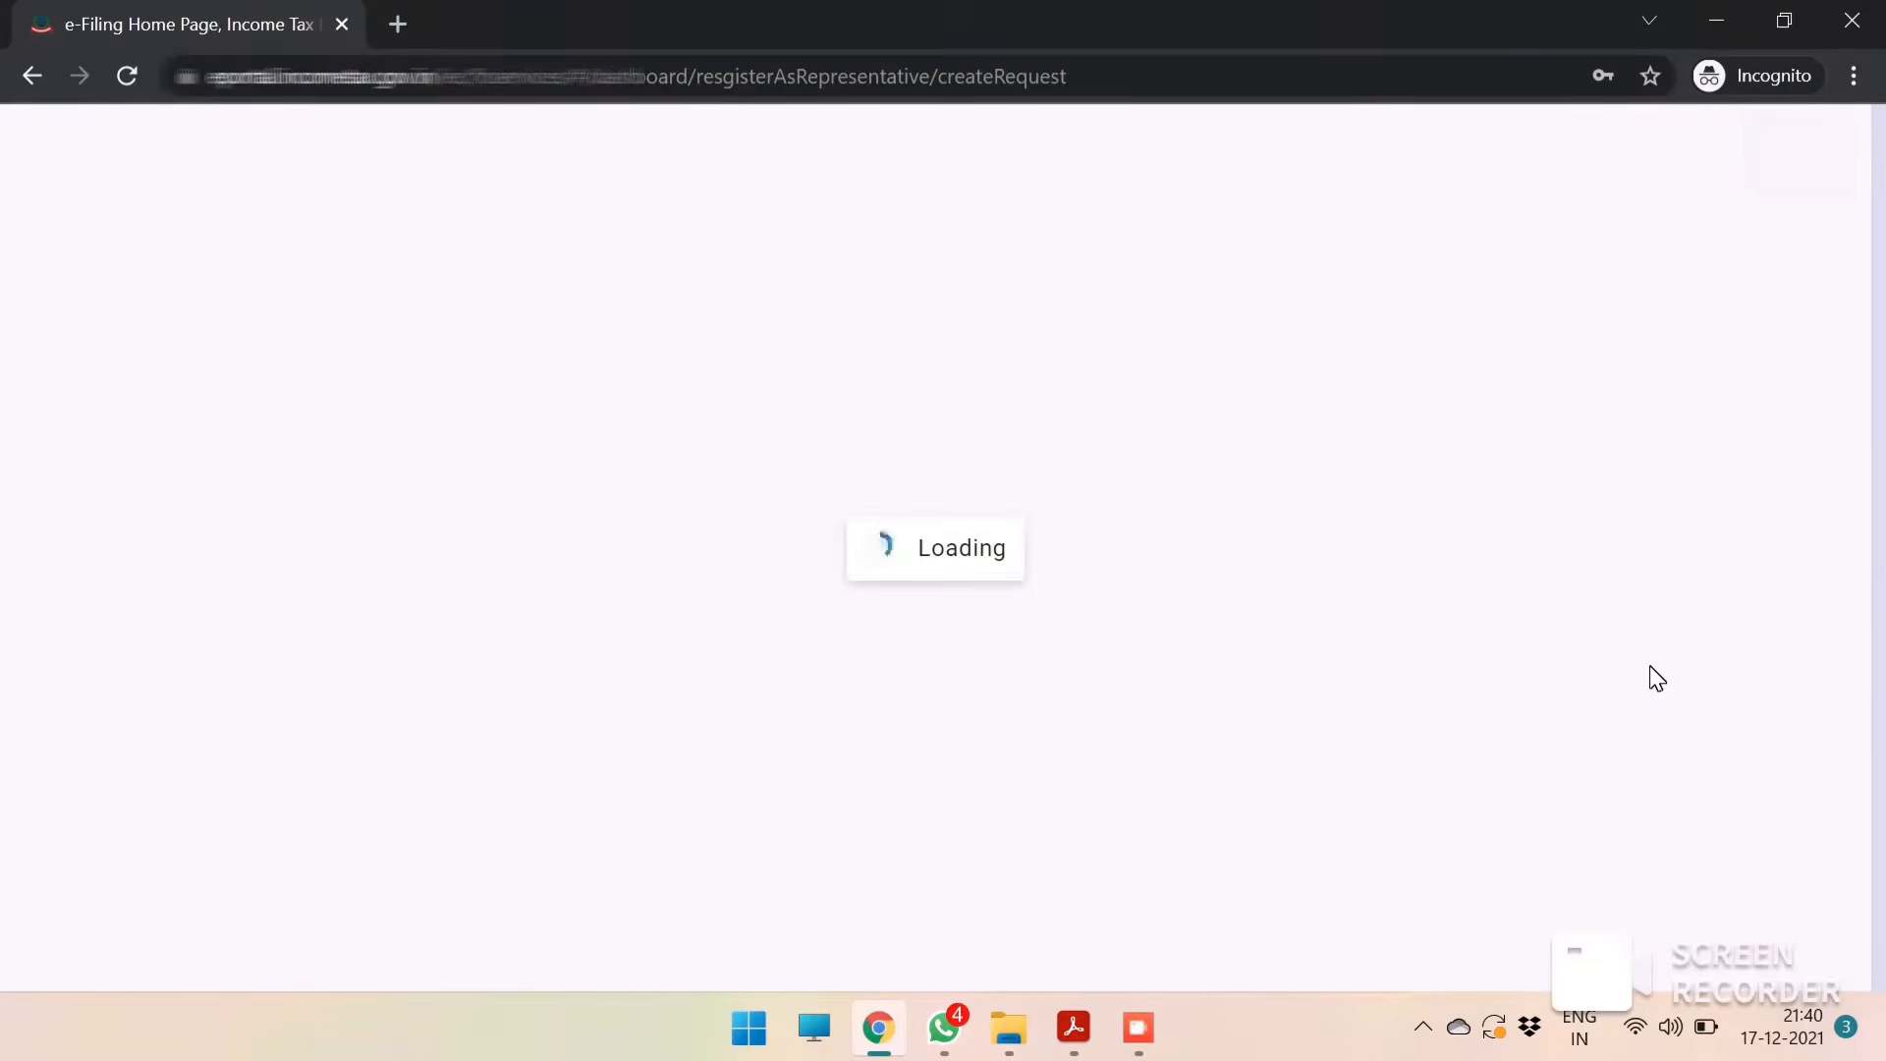
# Open the submitted representative assessee request for viewing.
pyautogui.scroll(5, 1032, 482)
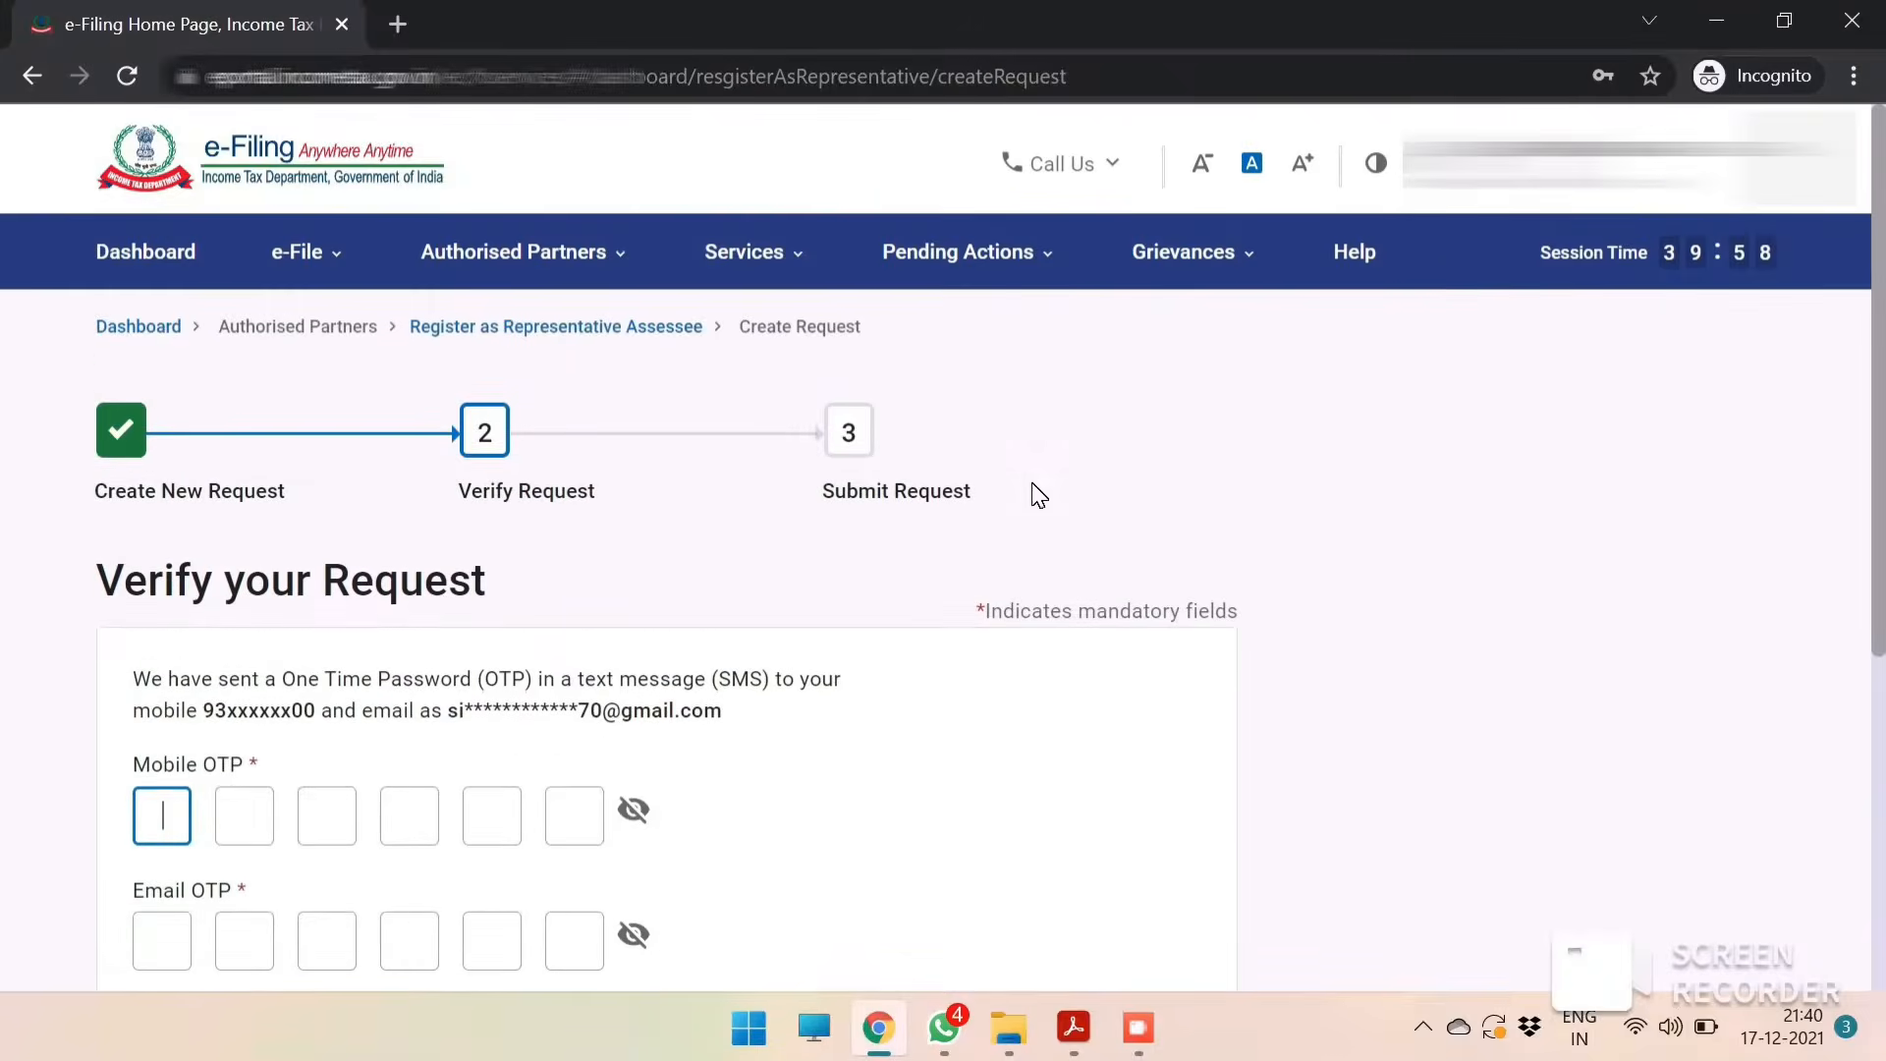
pyautogui.scroll(-3, 231, 629)
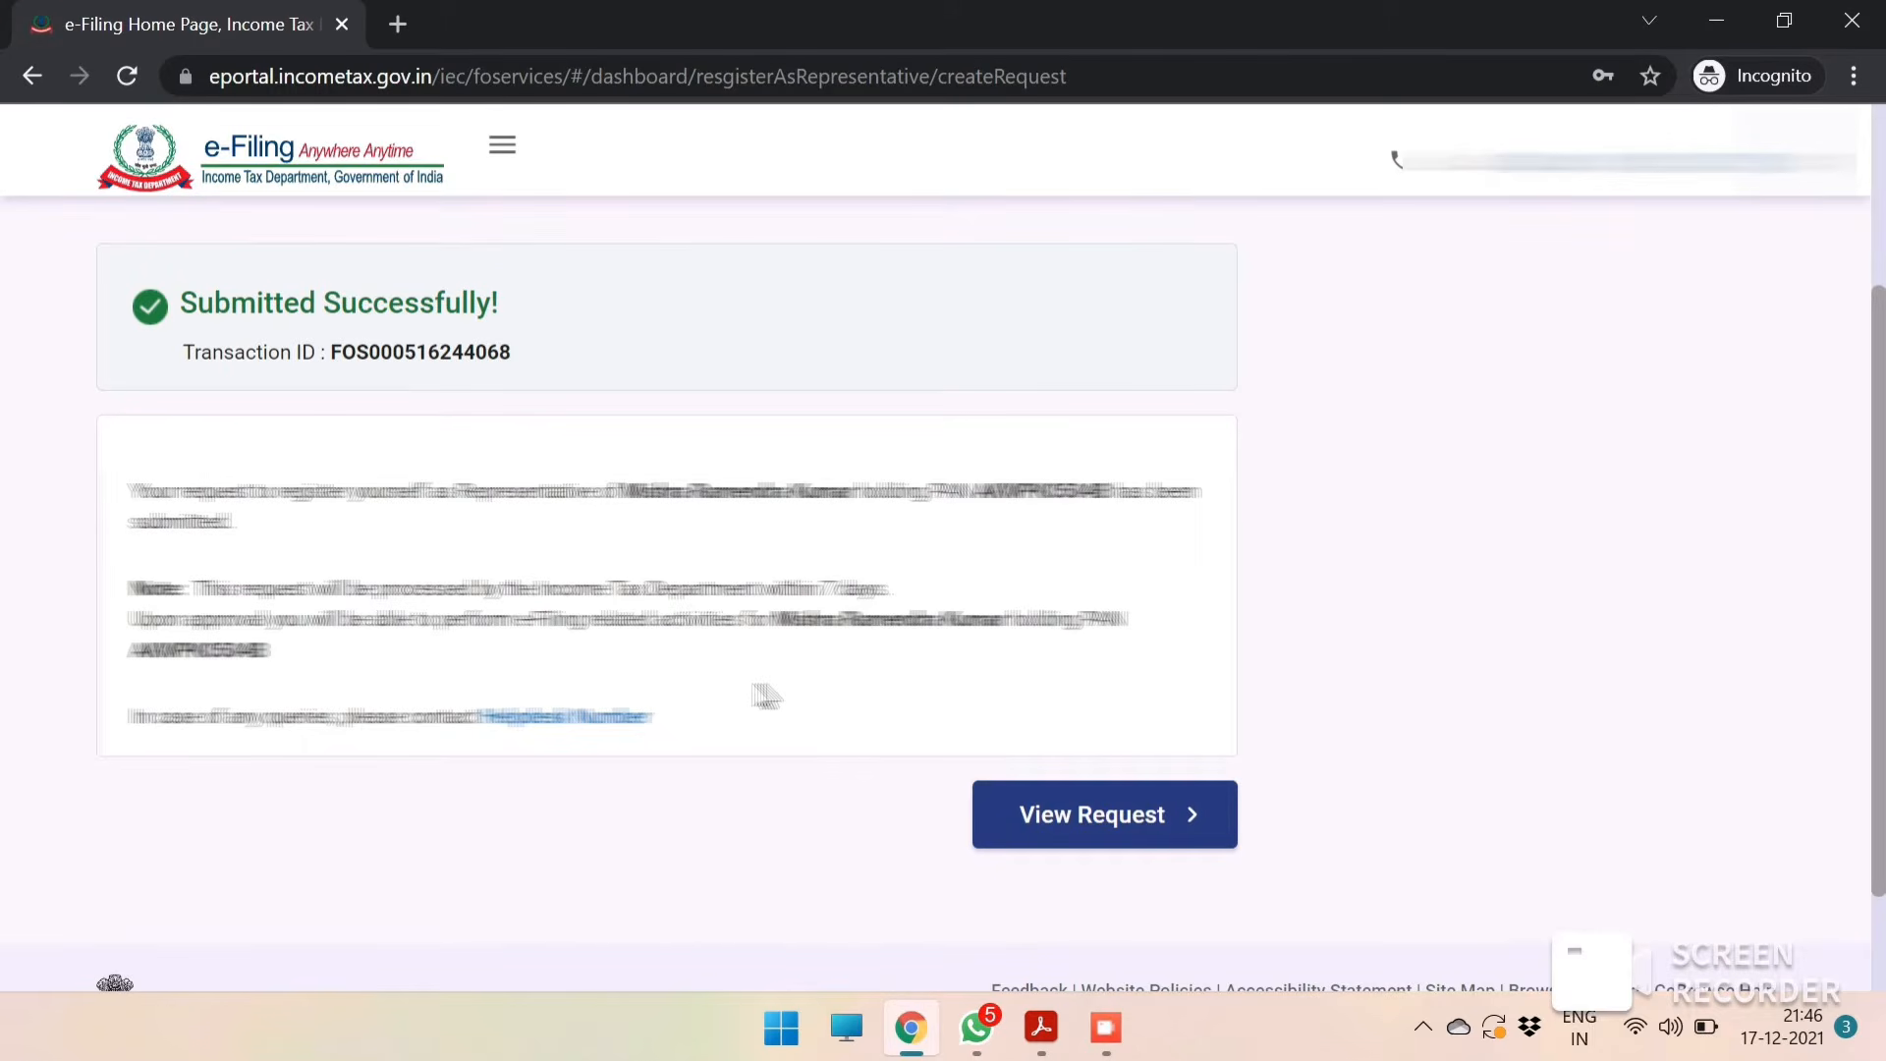
pyautogui.click(1146, 840)
pyautogui.moveTo(976, 479)
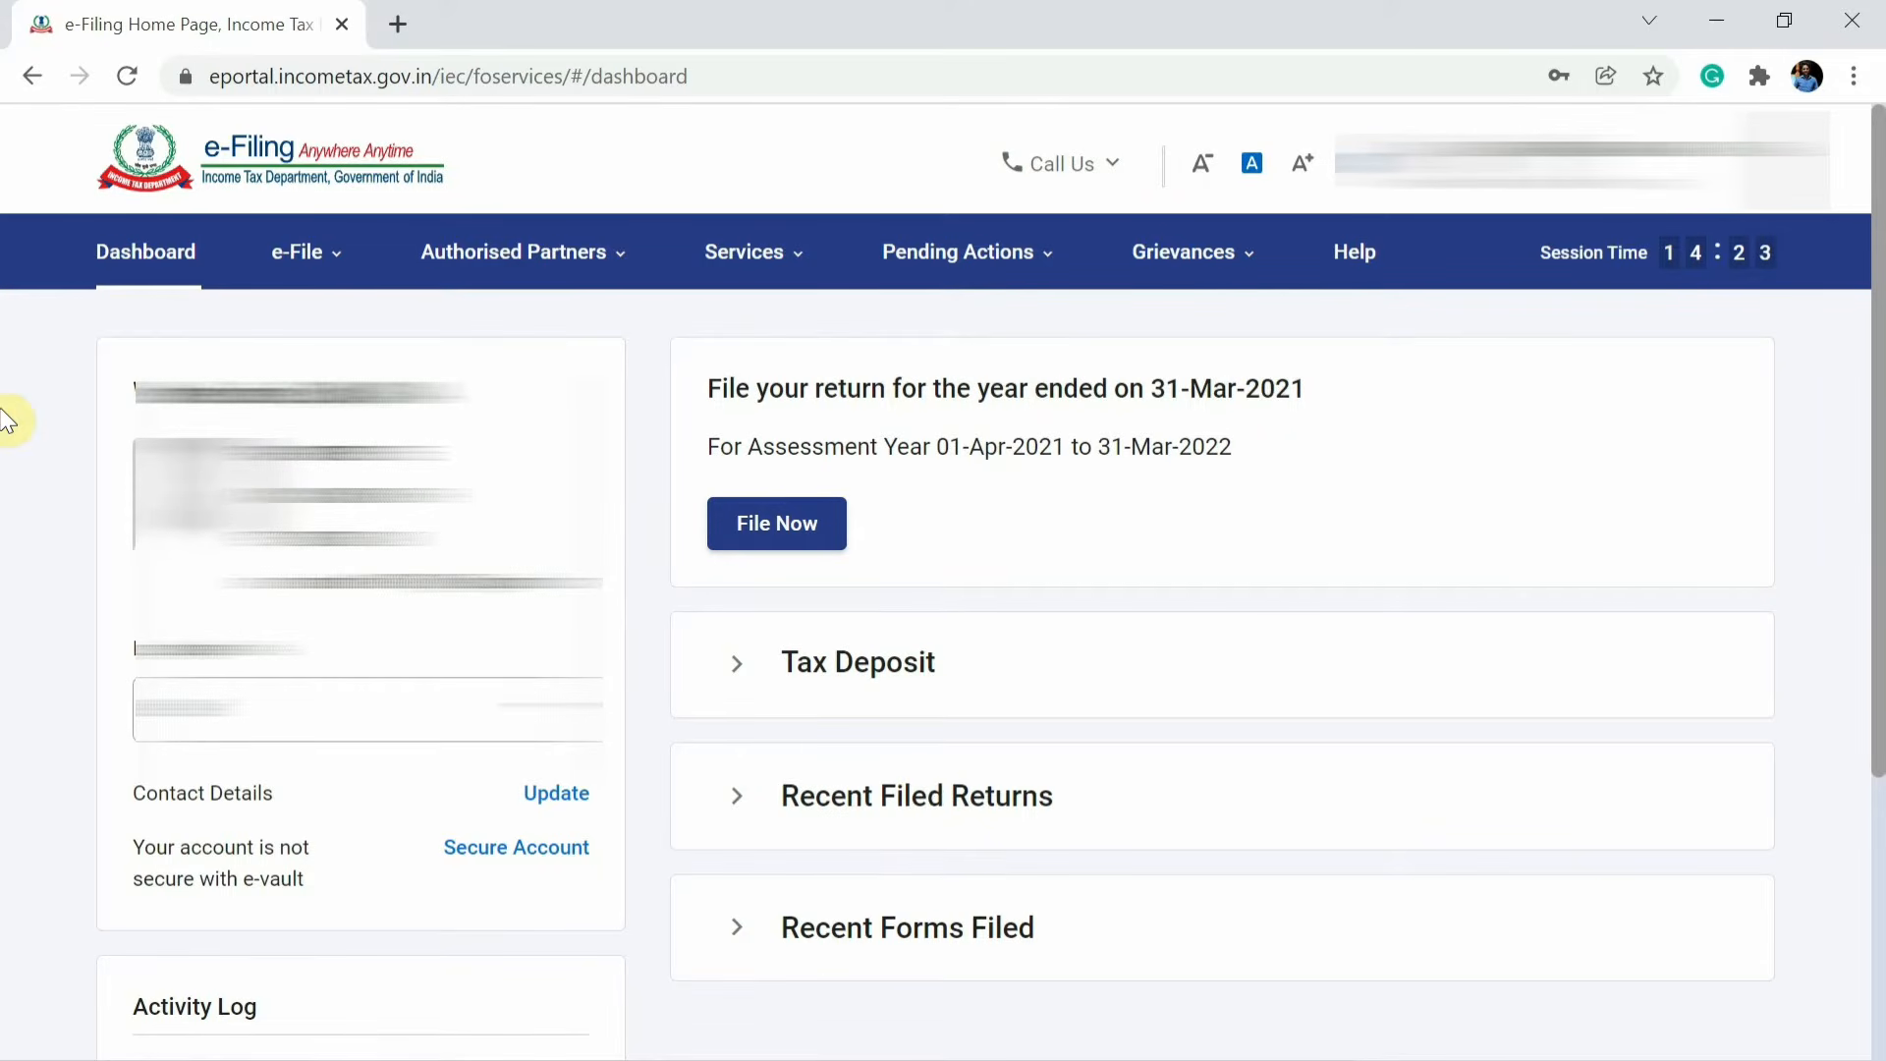
# Open Register as Representative Assessee from Authorised Partners to see the active requests.
pyautogui.click(460, 271)
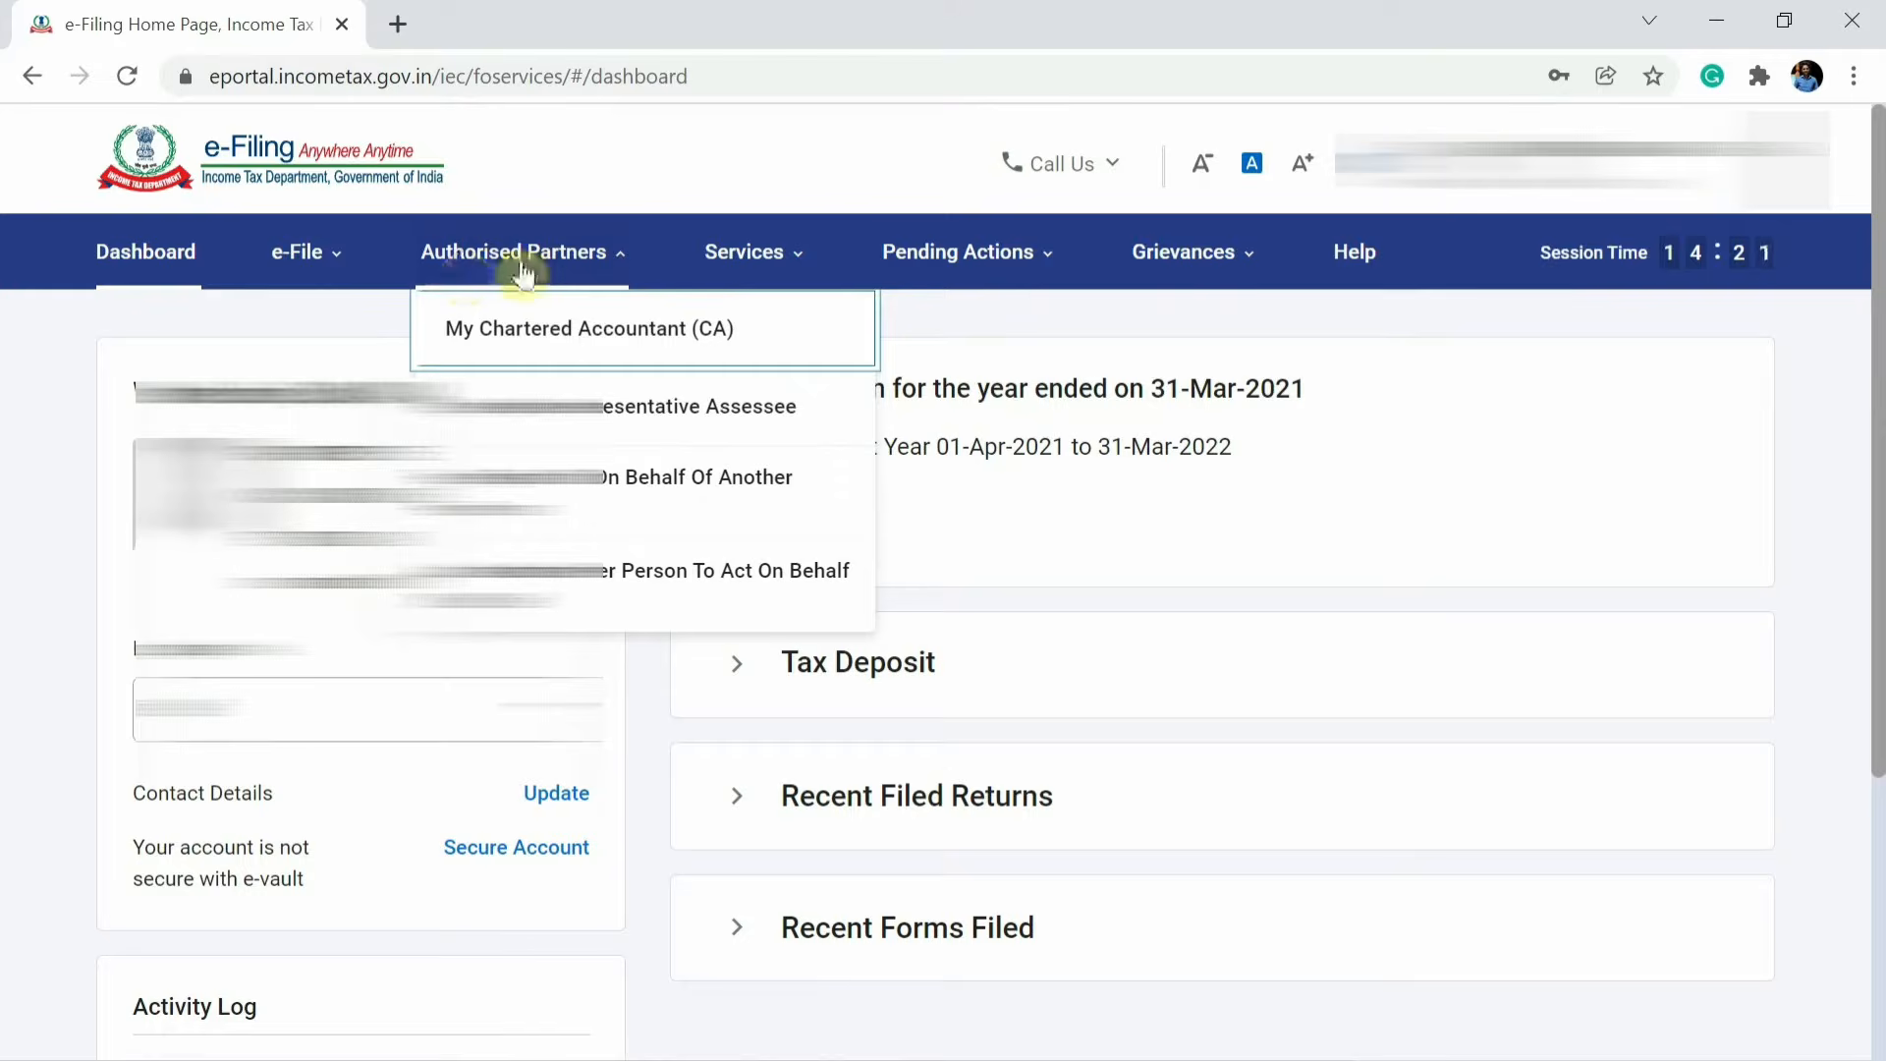
pyautogui.click(570, 410)
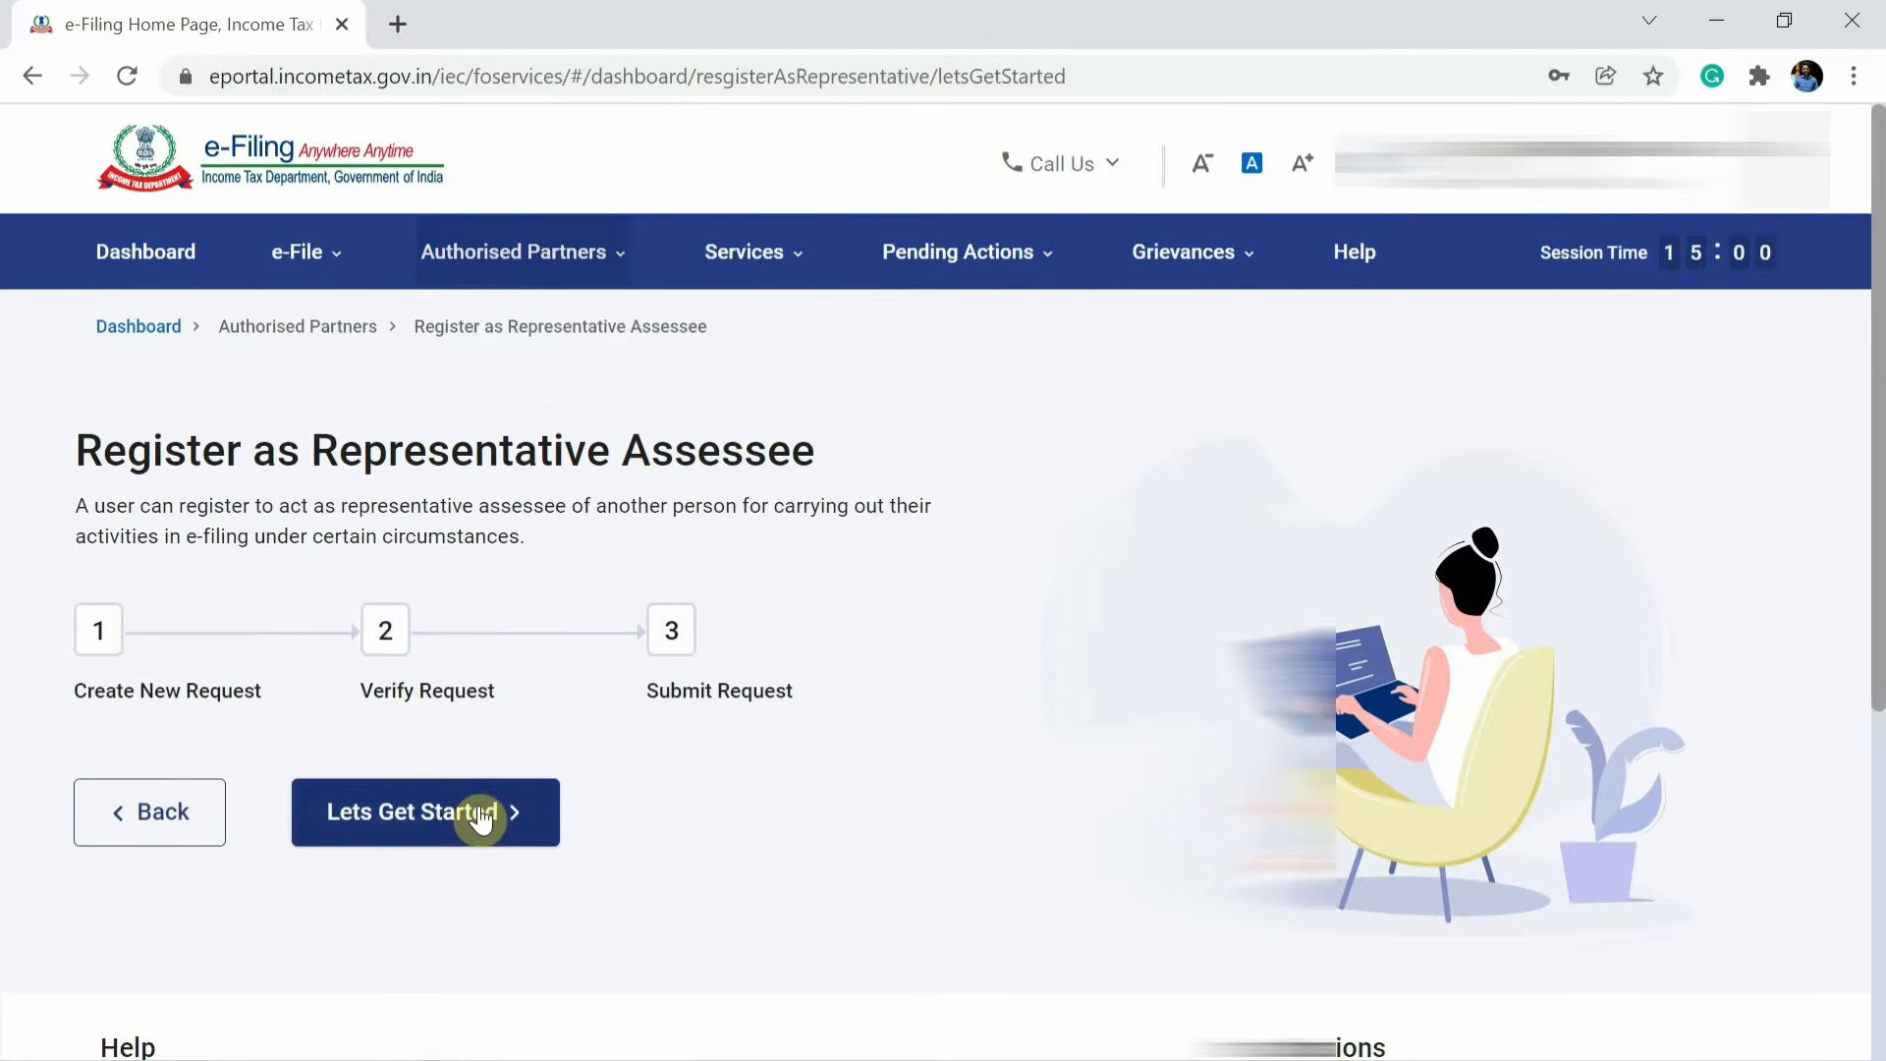
pyautogui.click(404, 823)
pyautogui.scroll(-3, 389, 801)
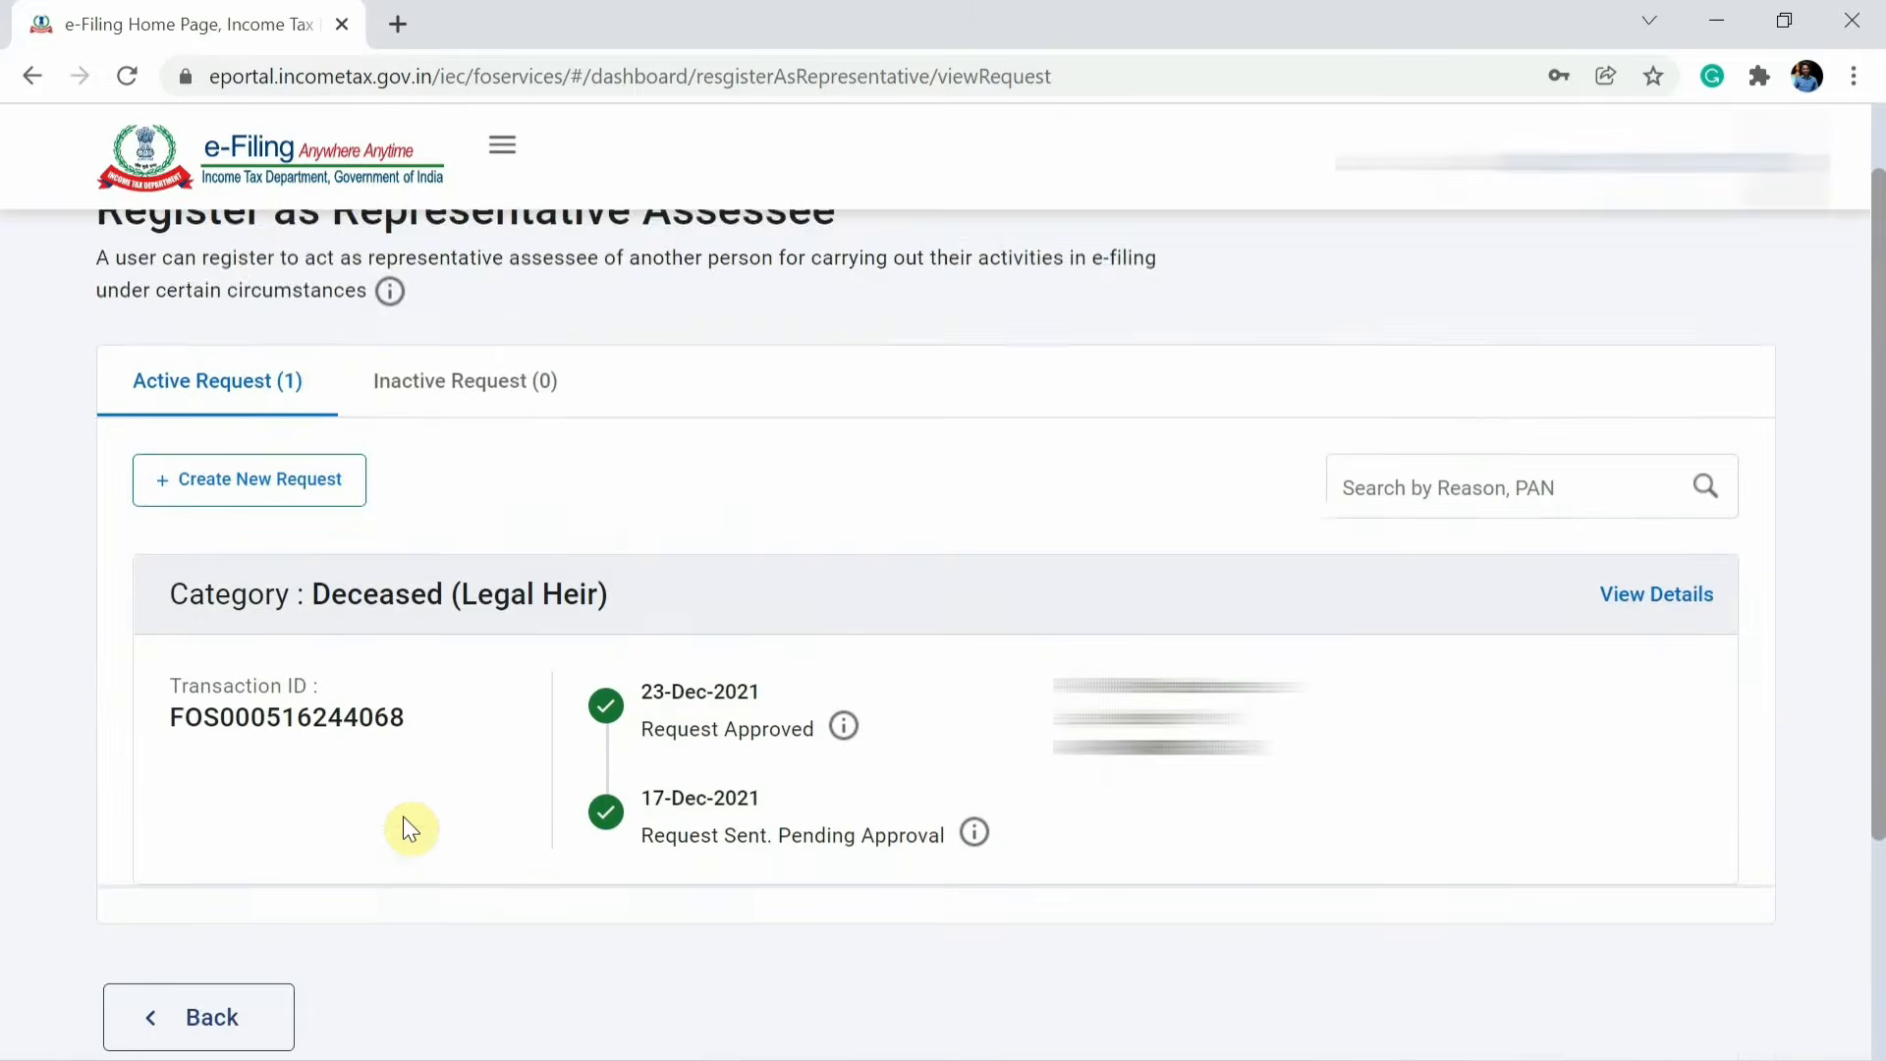
pyautogui.moveTo(867, 609)
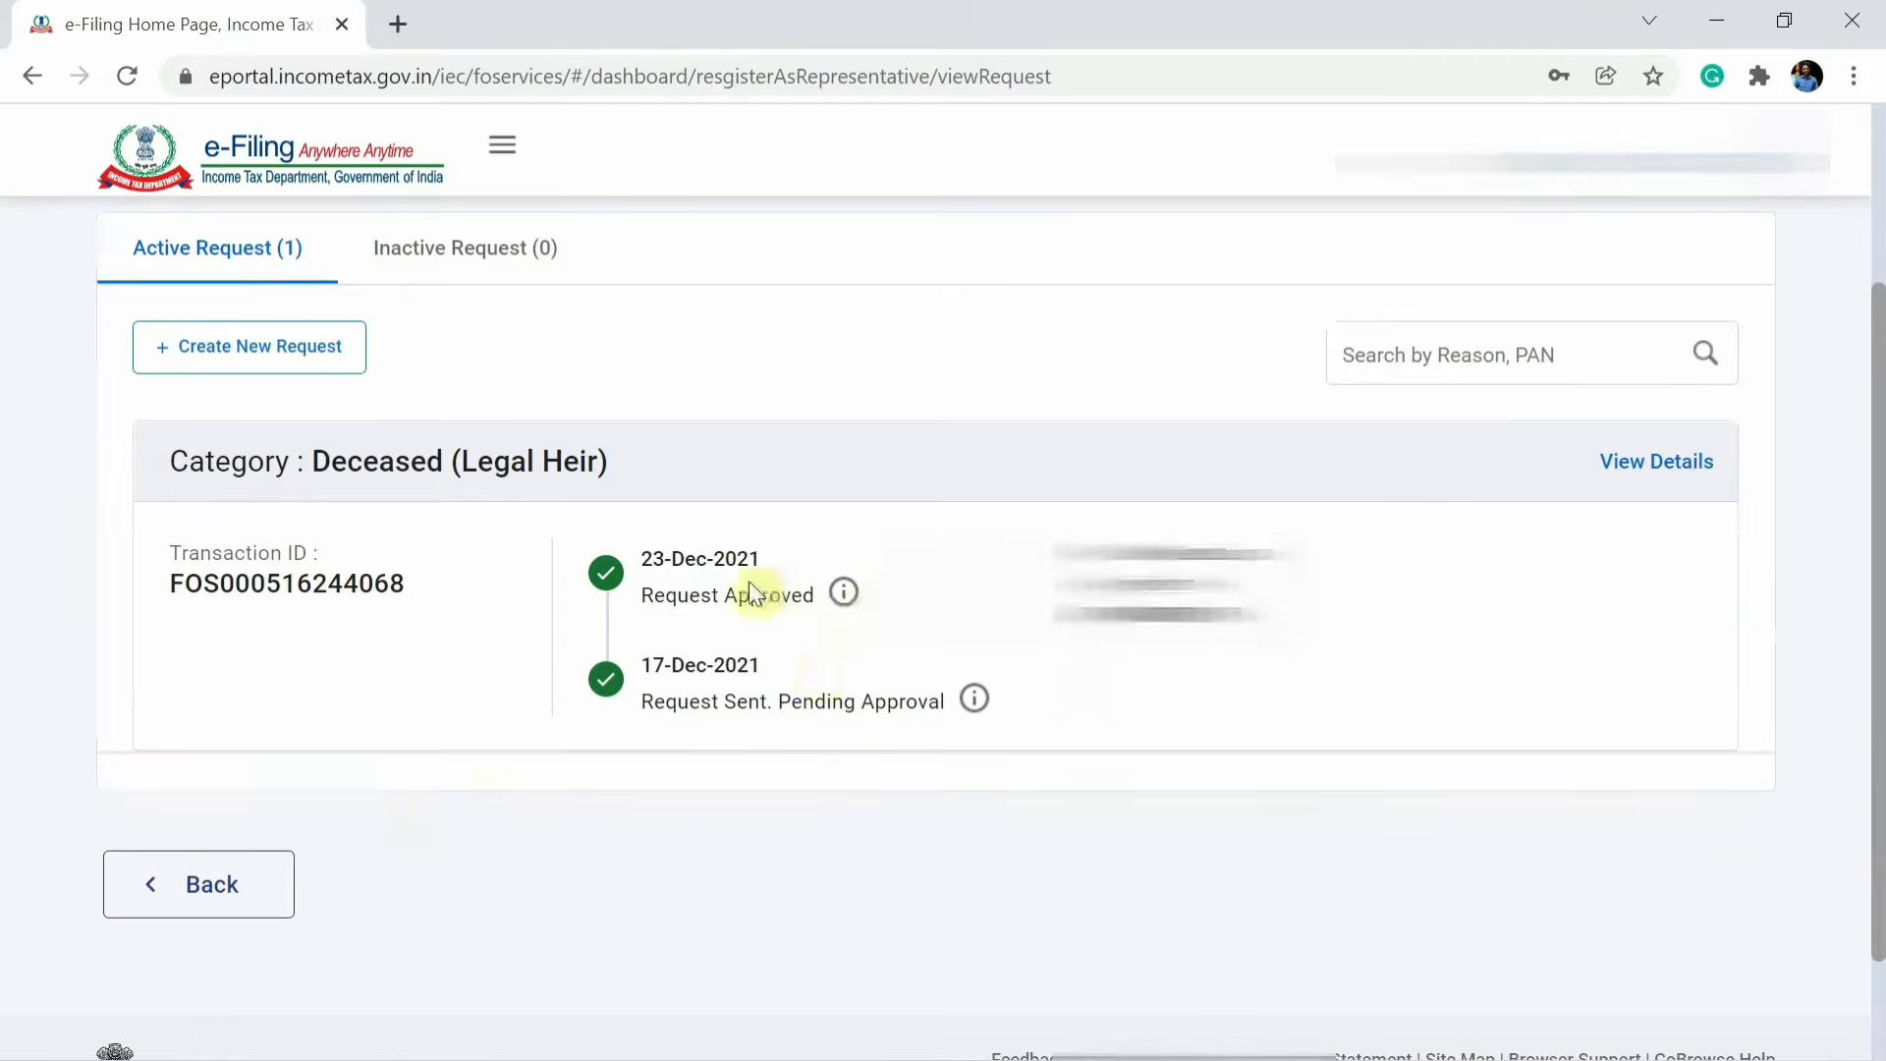
# Examine the status timeline of the Deceased (Legal Heir) request.
pyautogui.moveTo(640, 597); pyautogui.dragTo(717, 599)
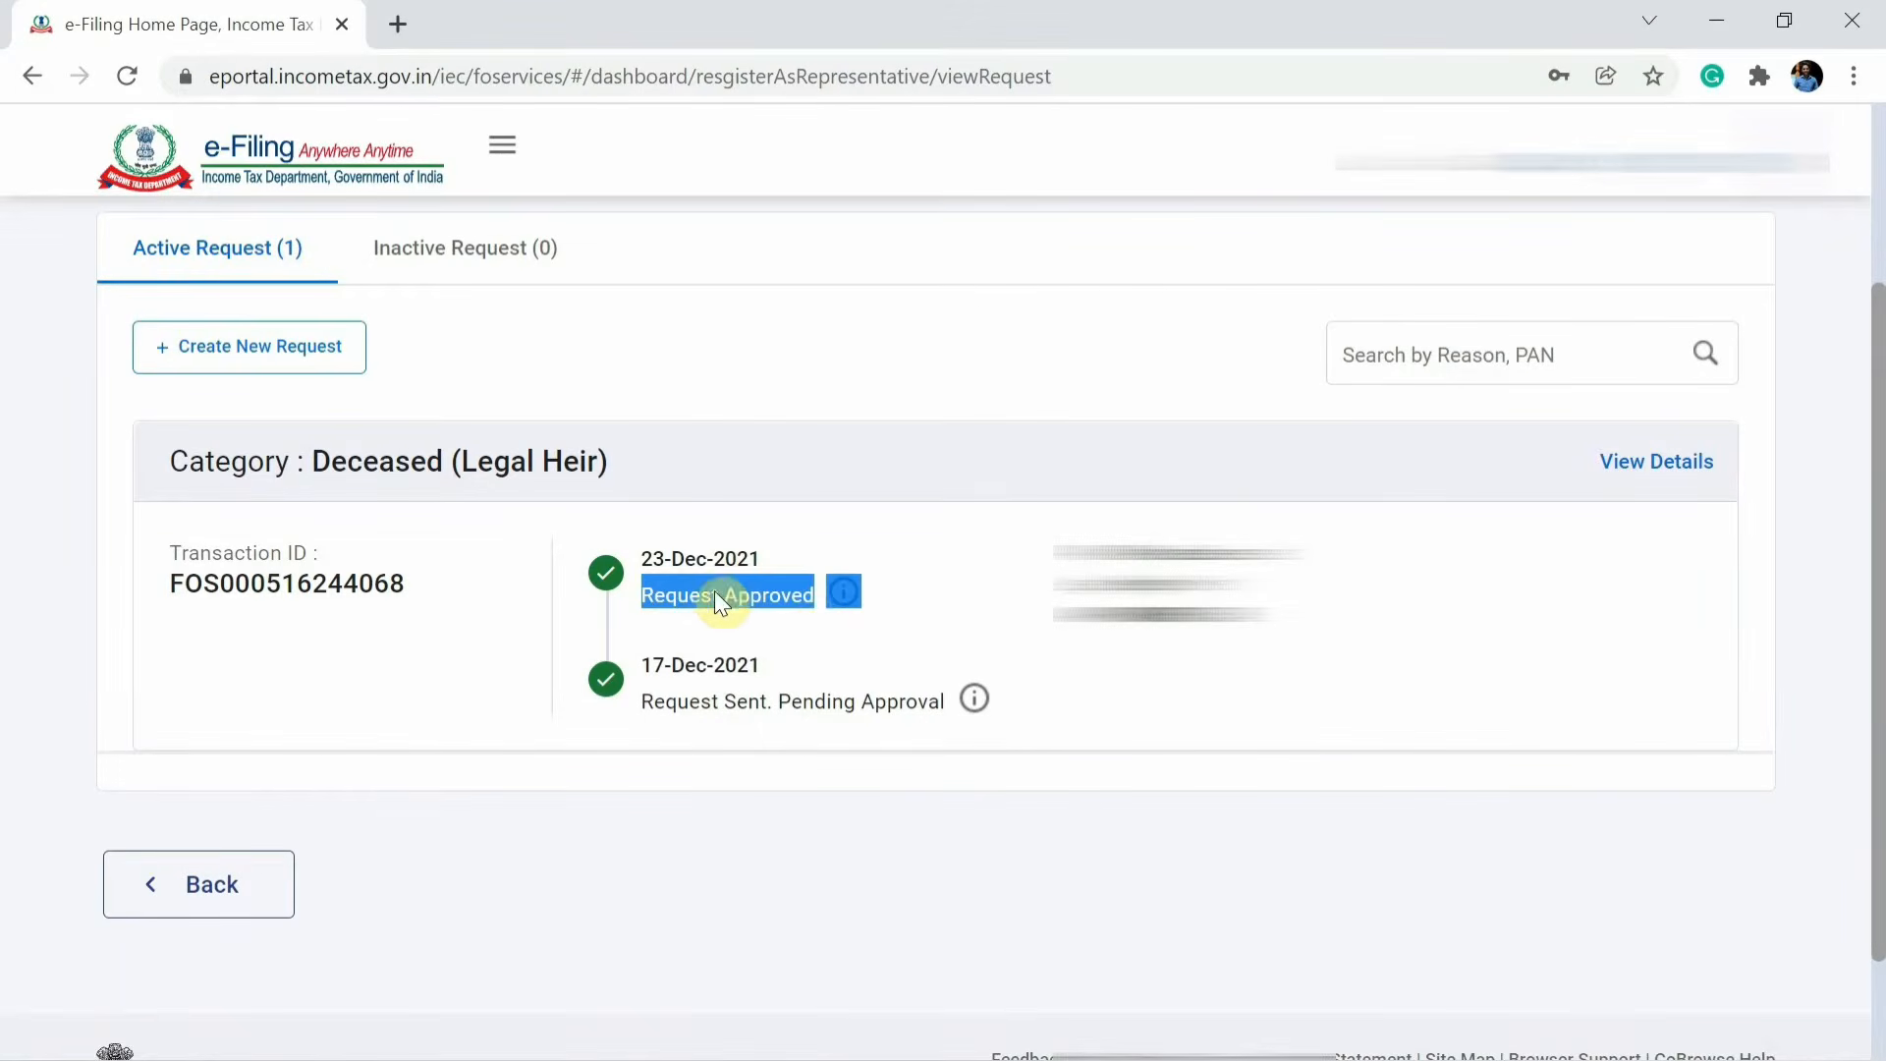
pyautogui.click(802, 593)
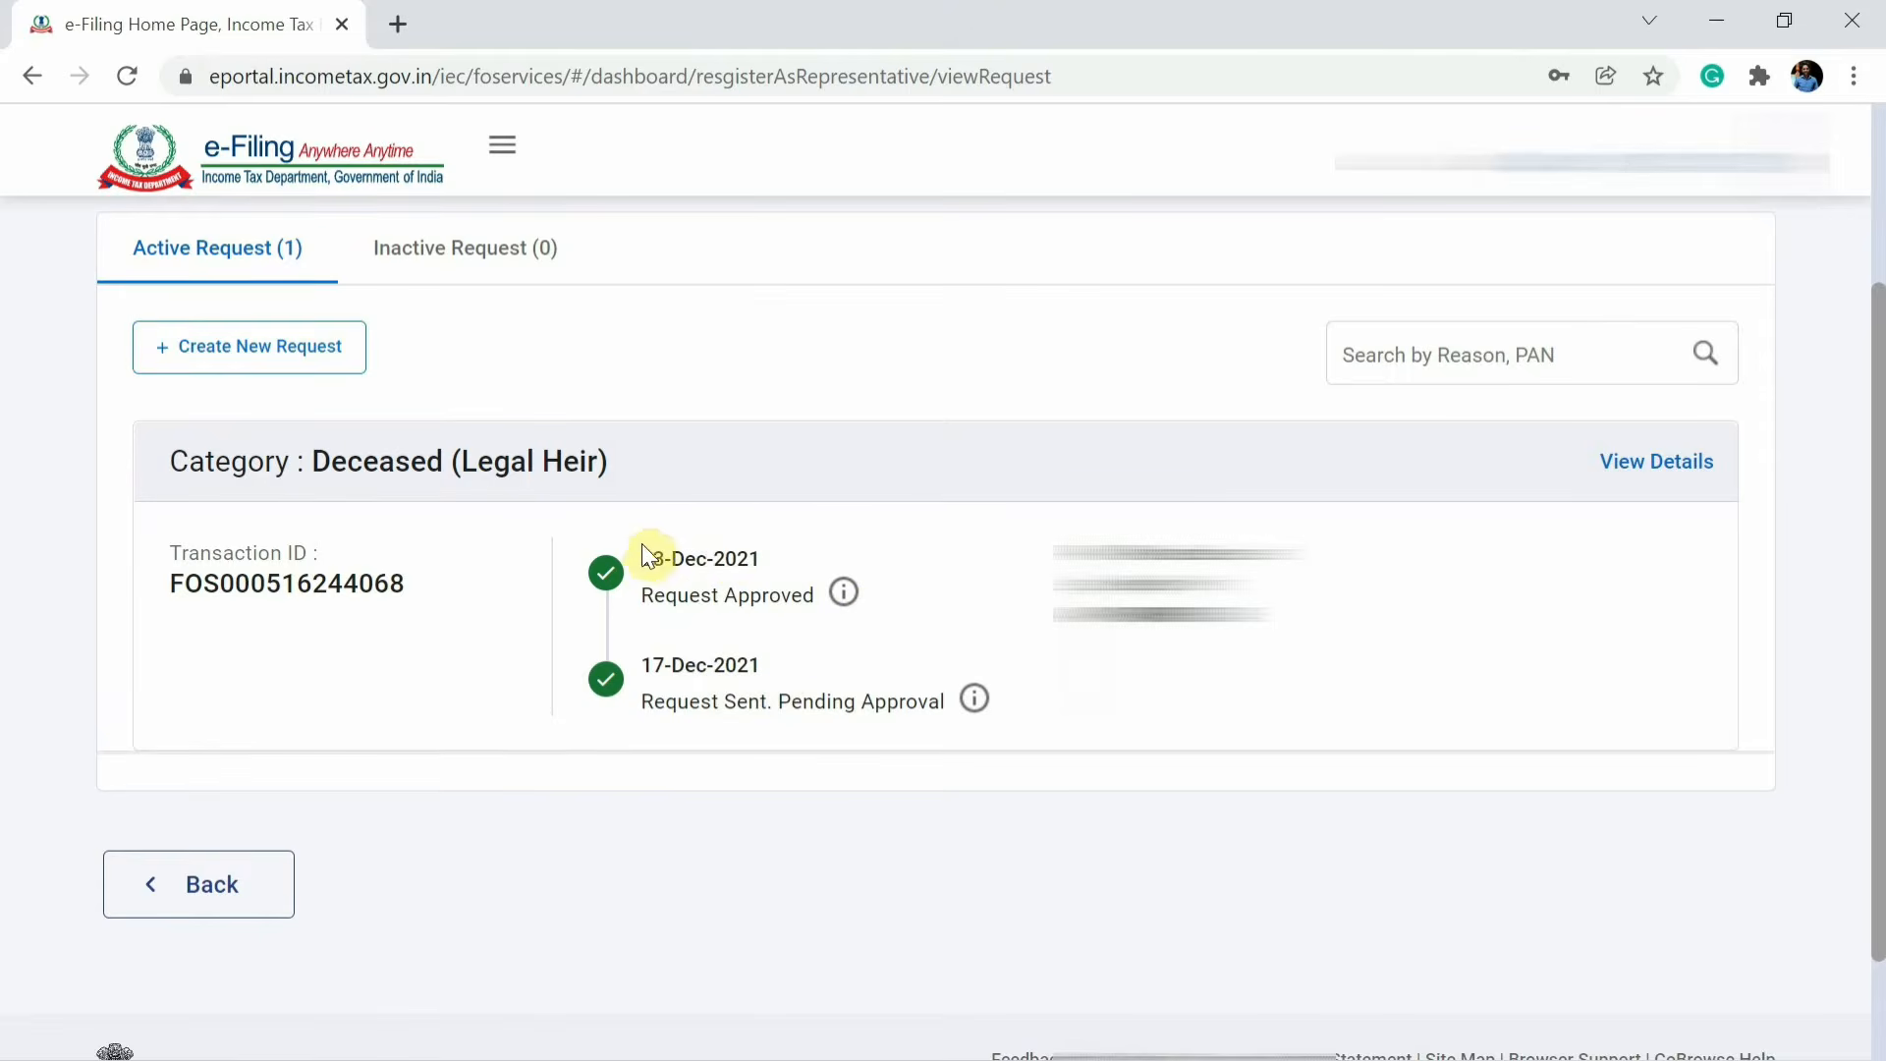
pyautogui.click(772, 562)
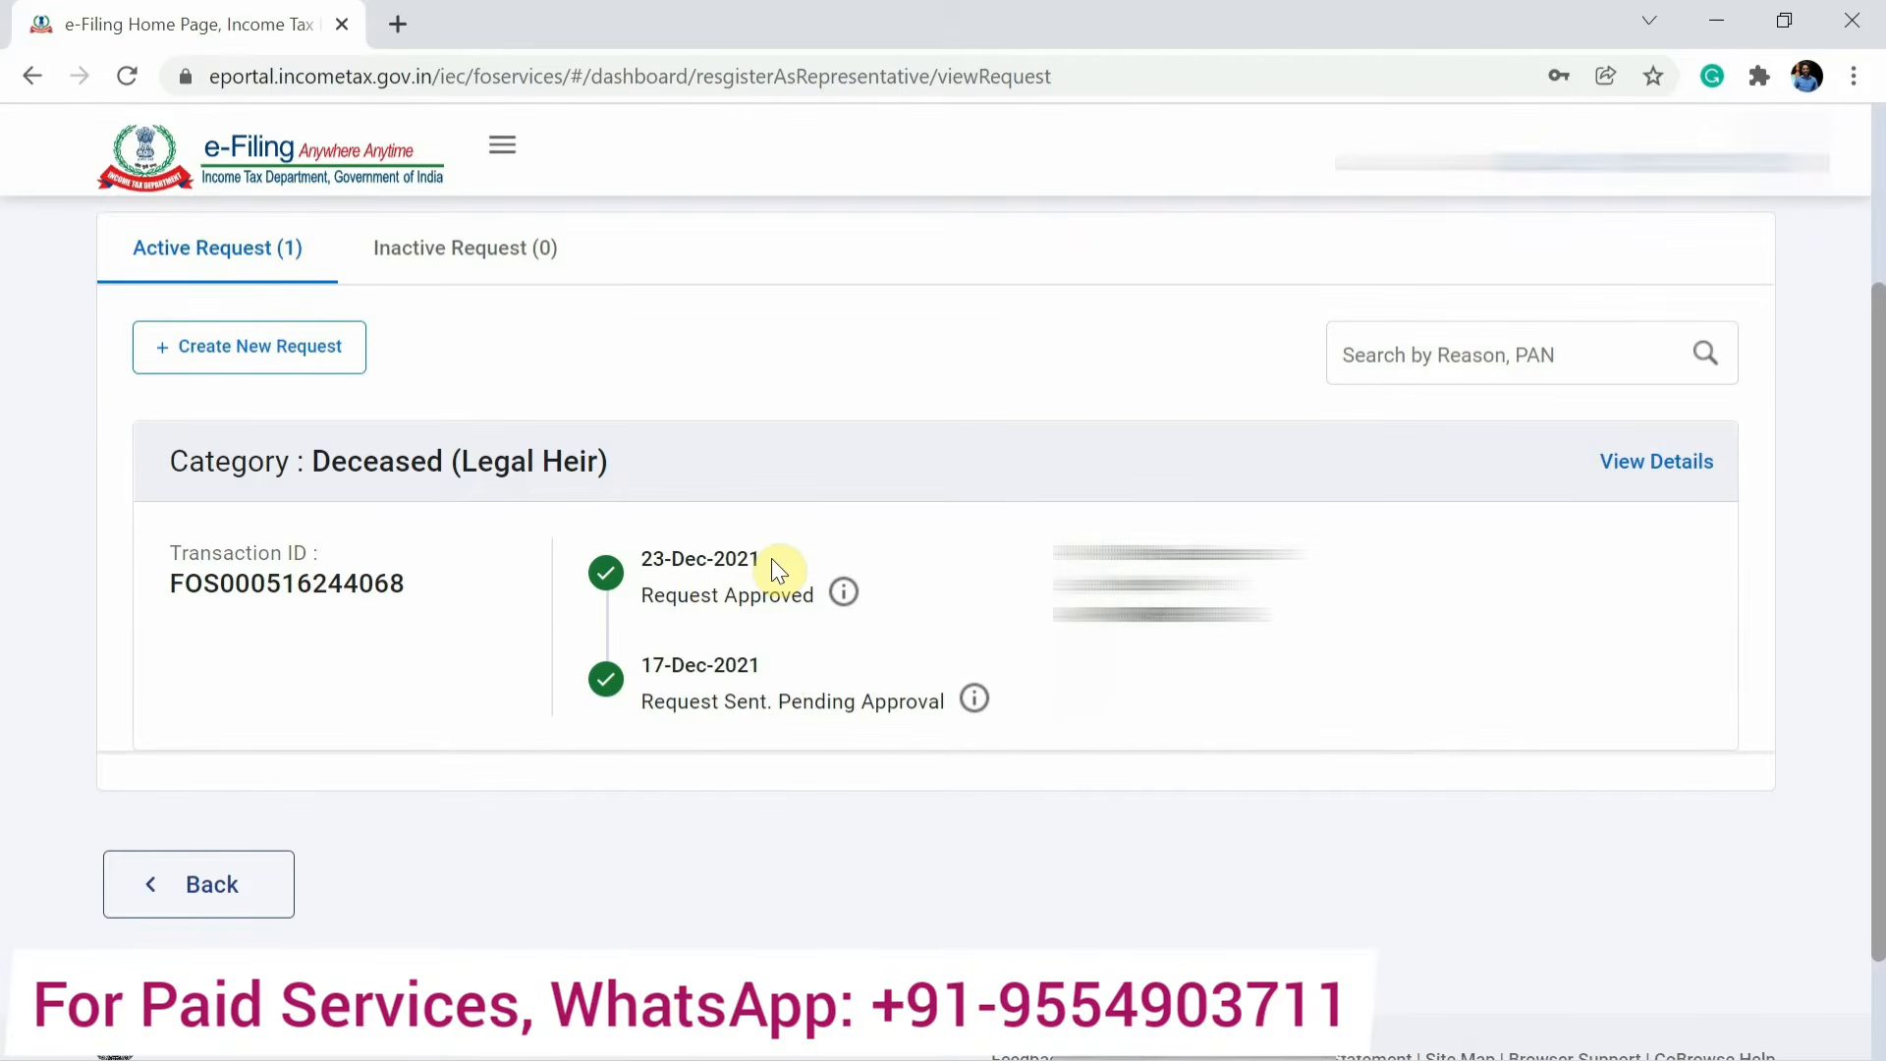
pyautogui.scroll(-1, 528, 615)
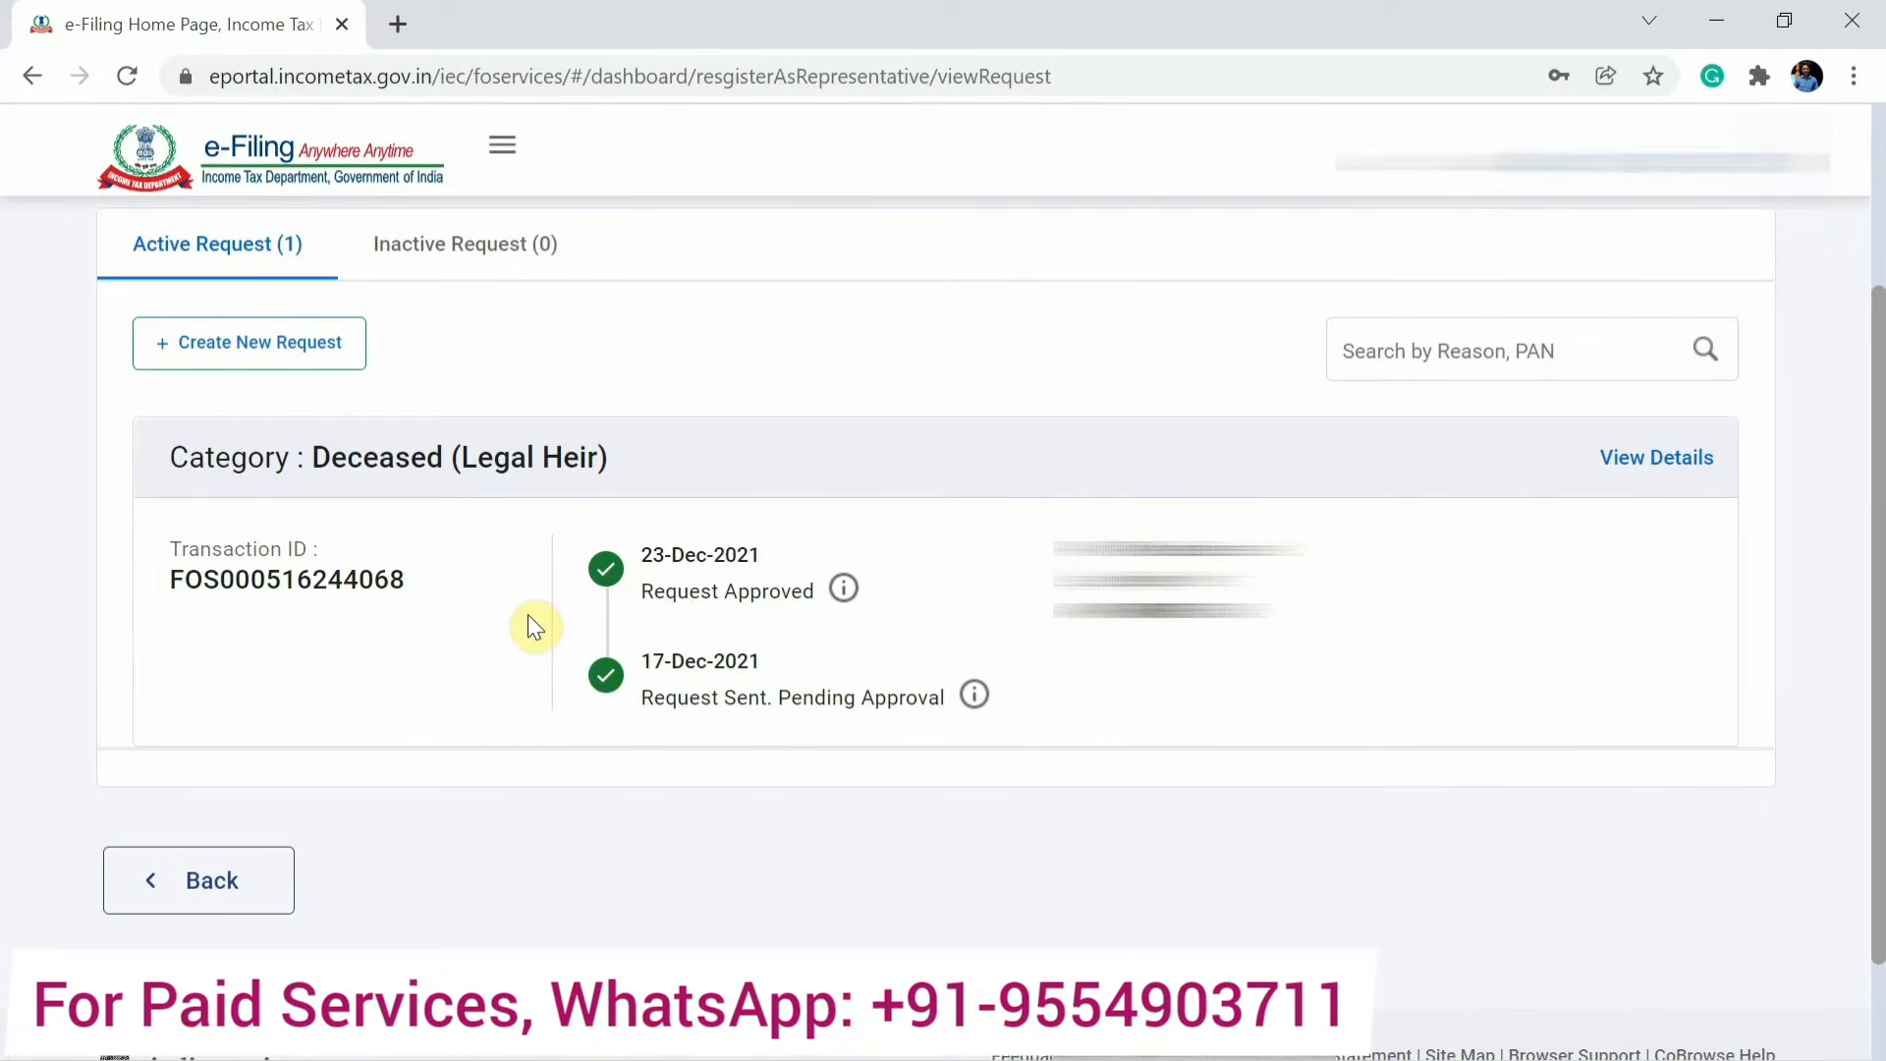
pyautogui.scroll(3, 324, 564)
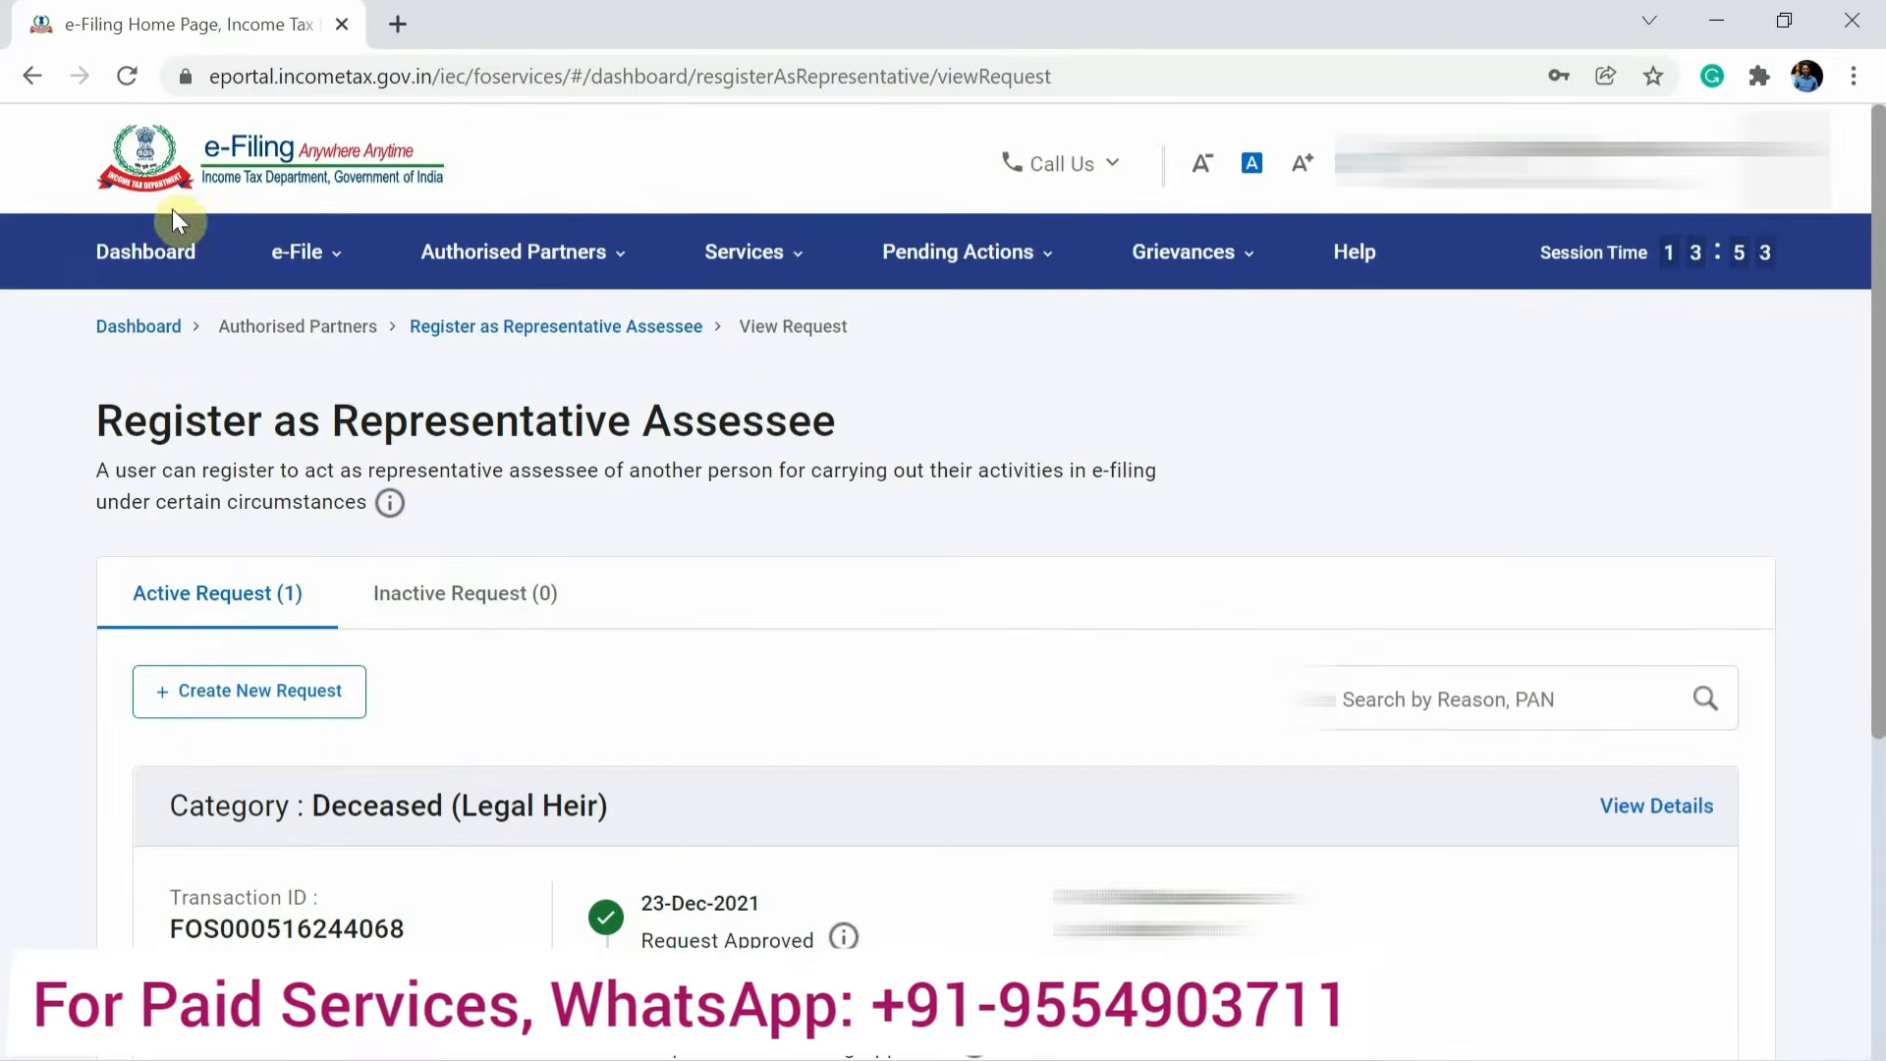
# On the dashboard, switch the Logged in As role from Self to Legal Heir.
pyautogui.click(165, 242)
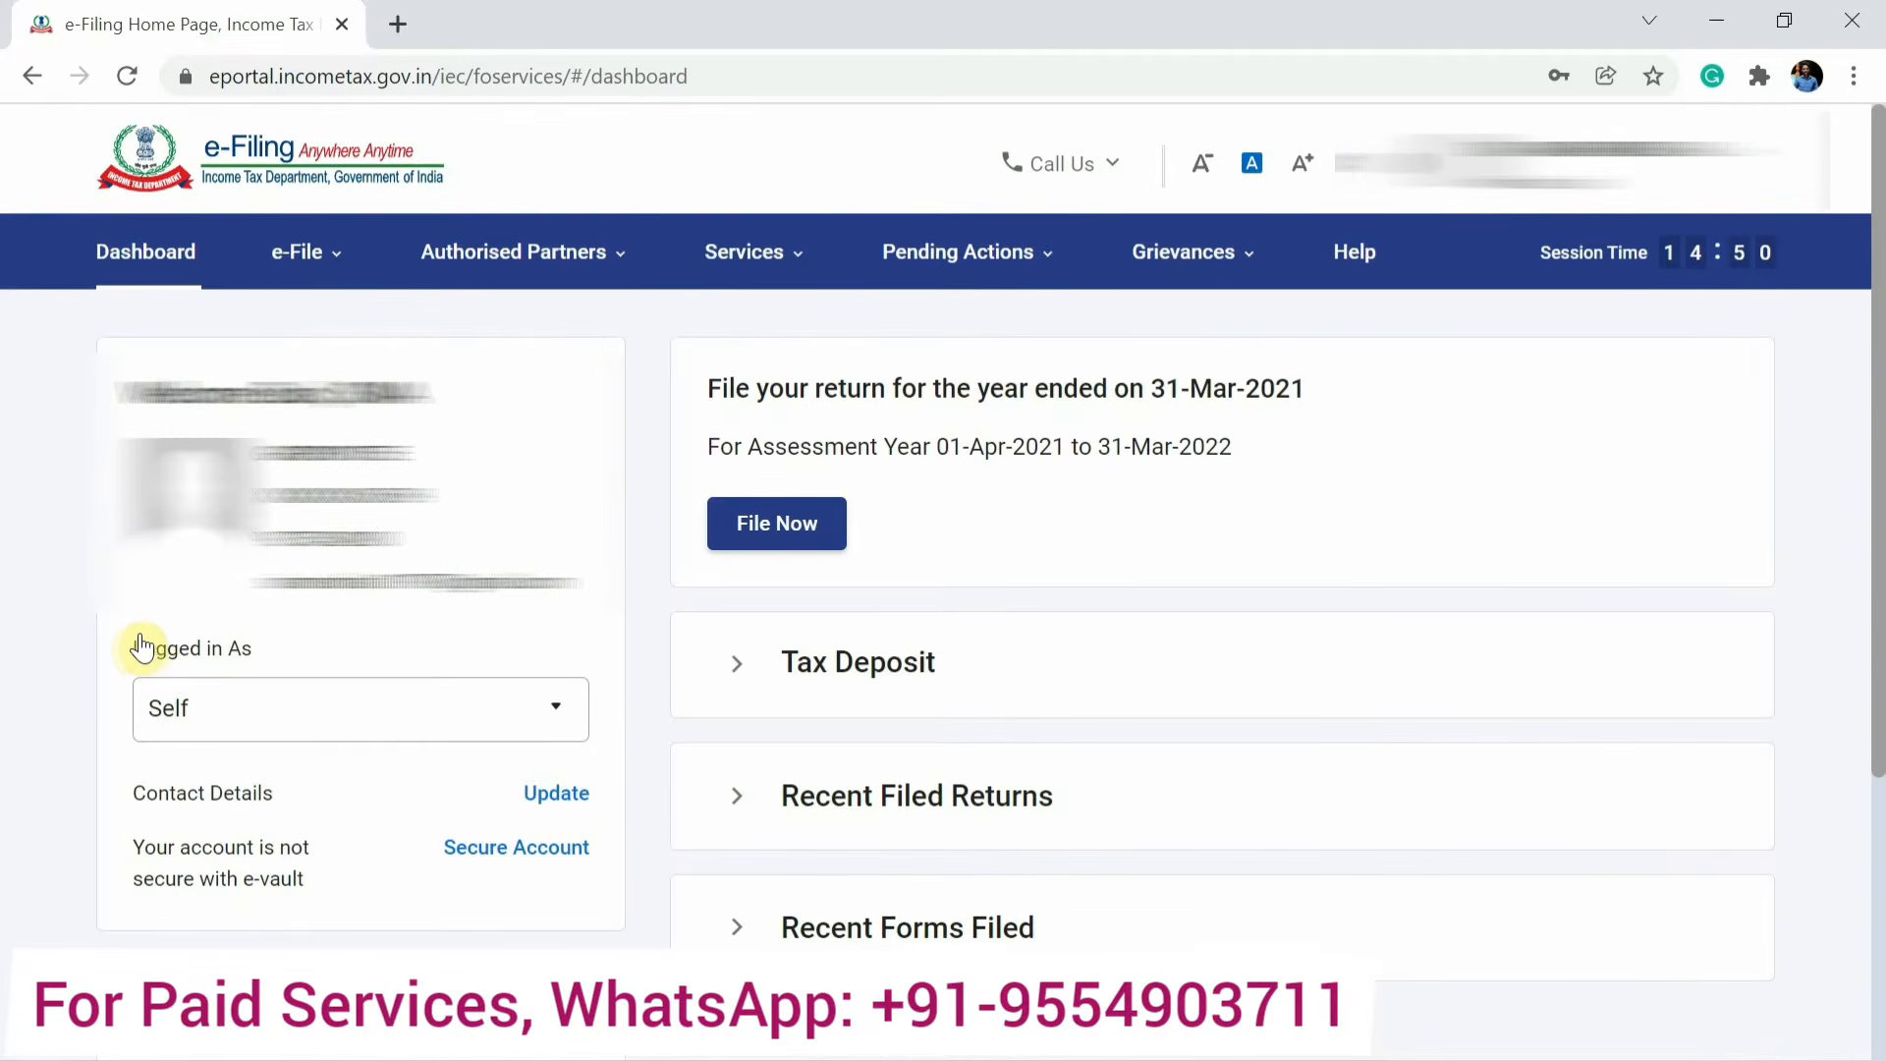
pyautogui.moveTo(133, 660); pyautogui.dragTo(452, 729)
pyautogui.click(452, 719)
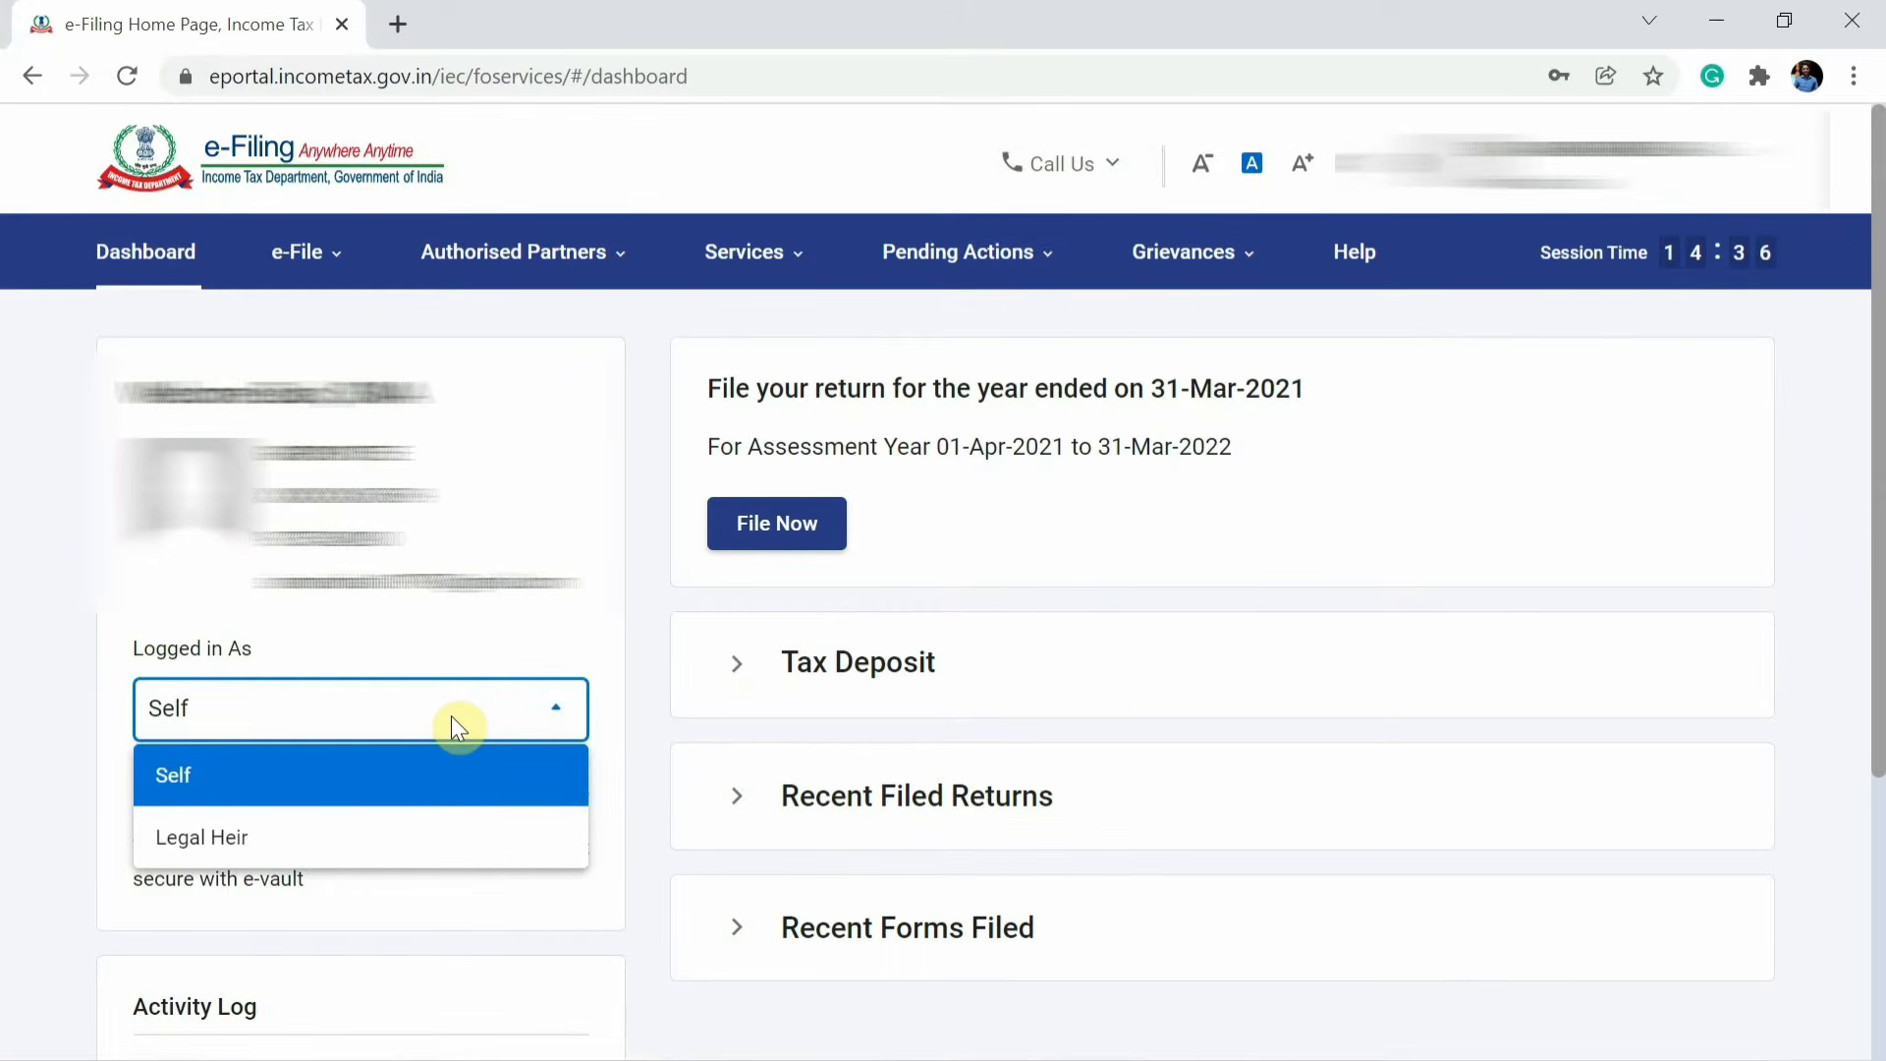
pyautogui.click(202, 703)
pyautogui.click(224, 715)
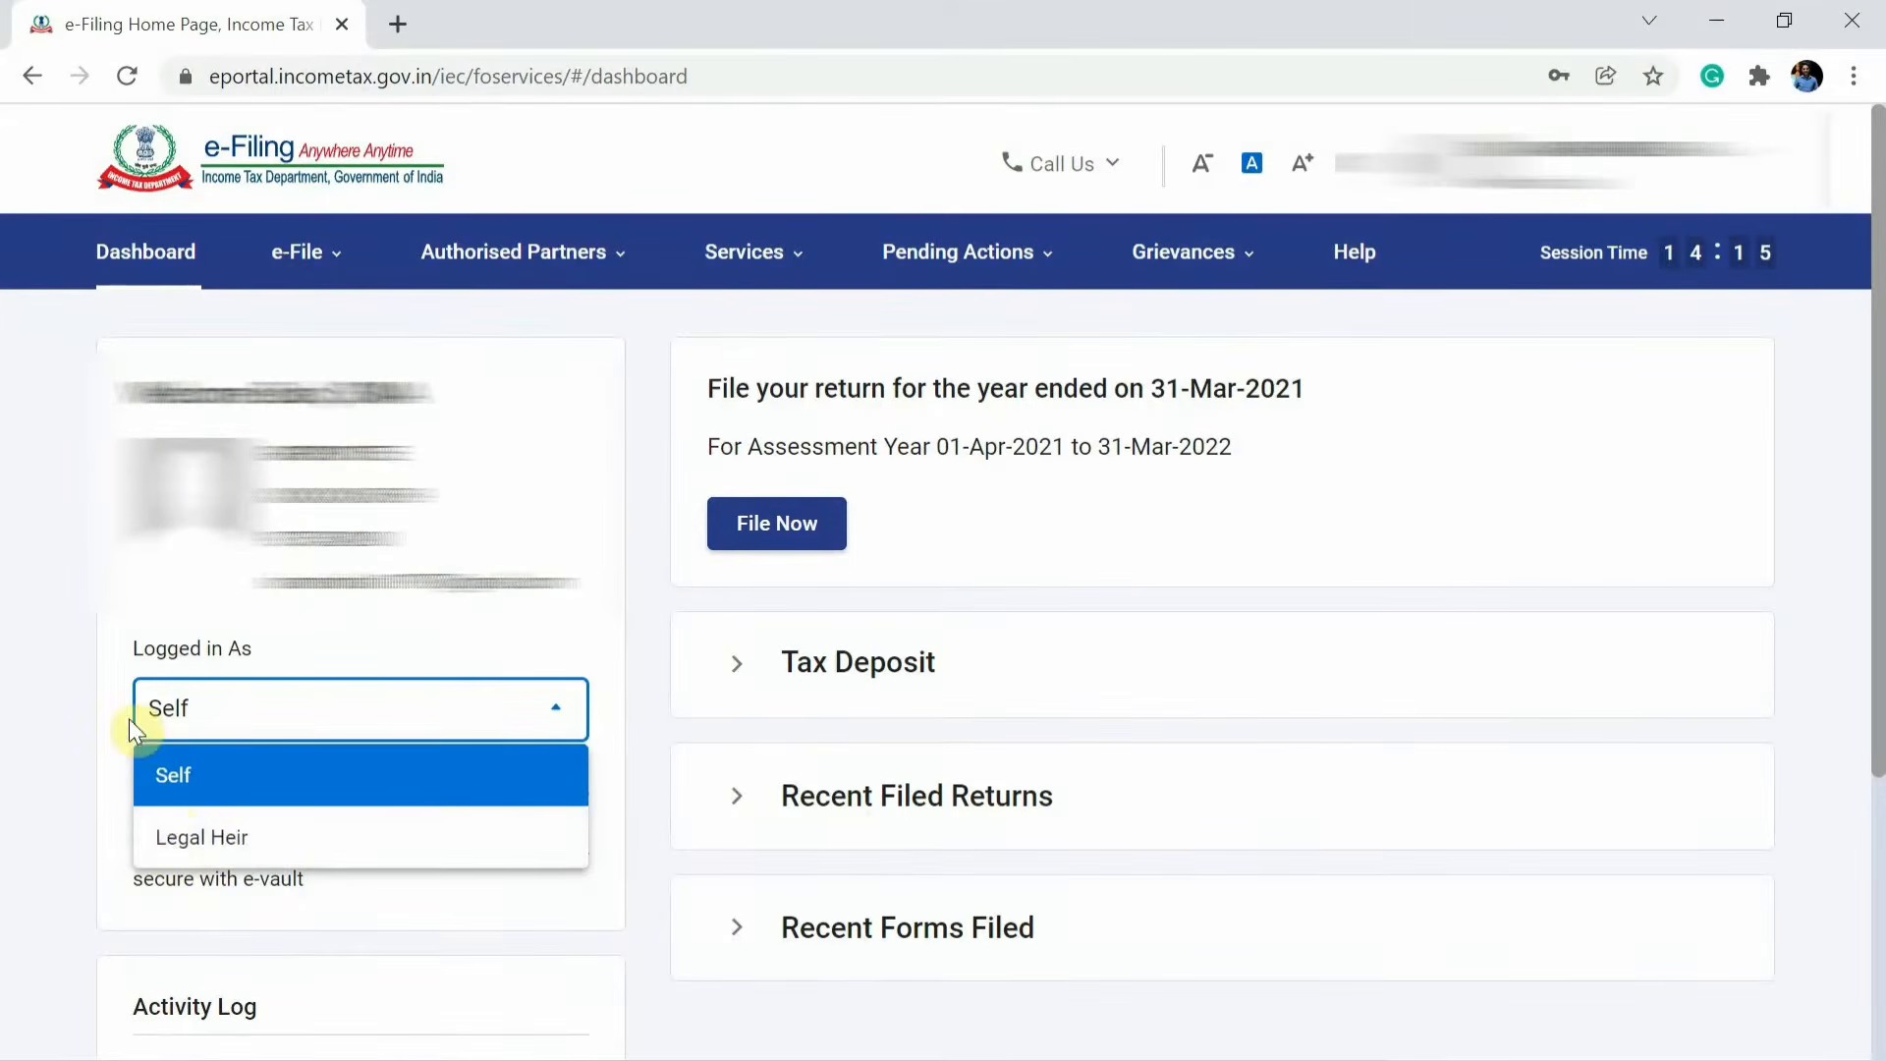
pyautogui.click(221, 840)
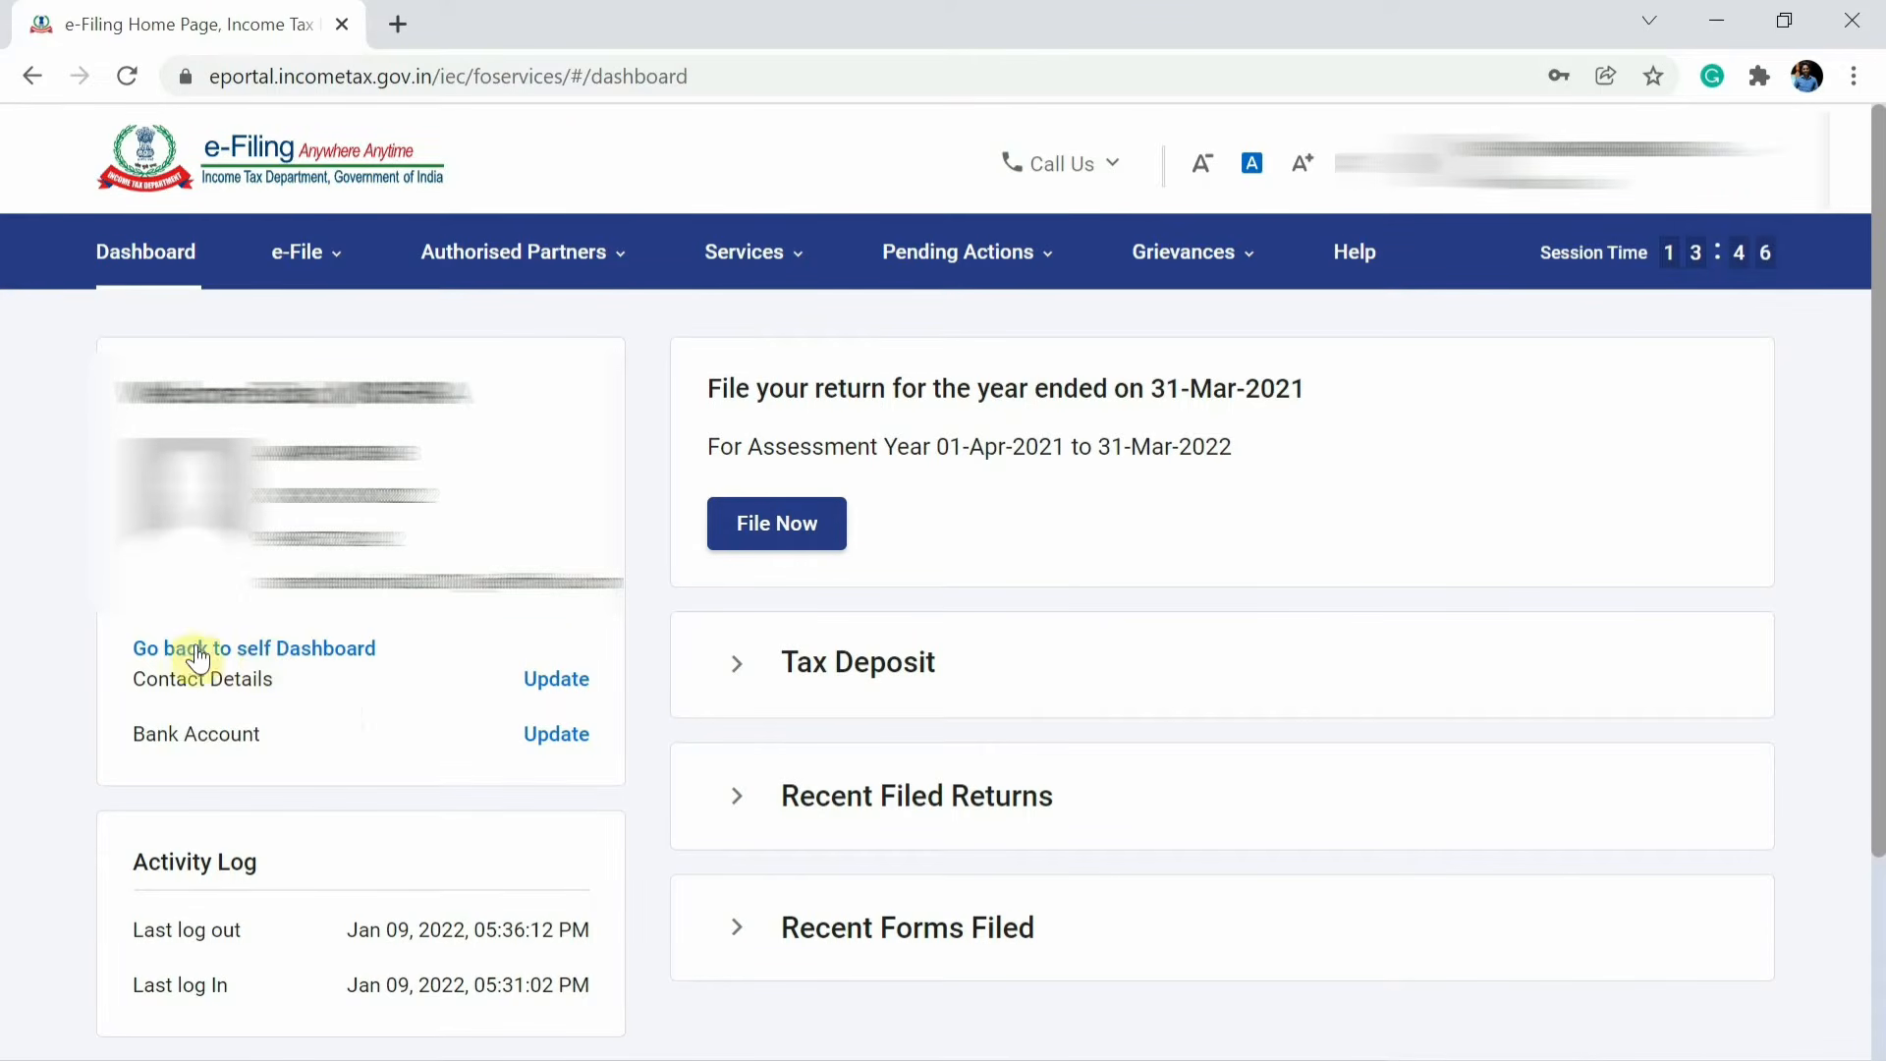
# Go back to the self dashboard and switch the login role to Legal Heir again.
pyautogui.click(270, 654)
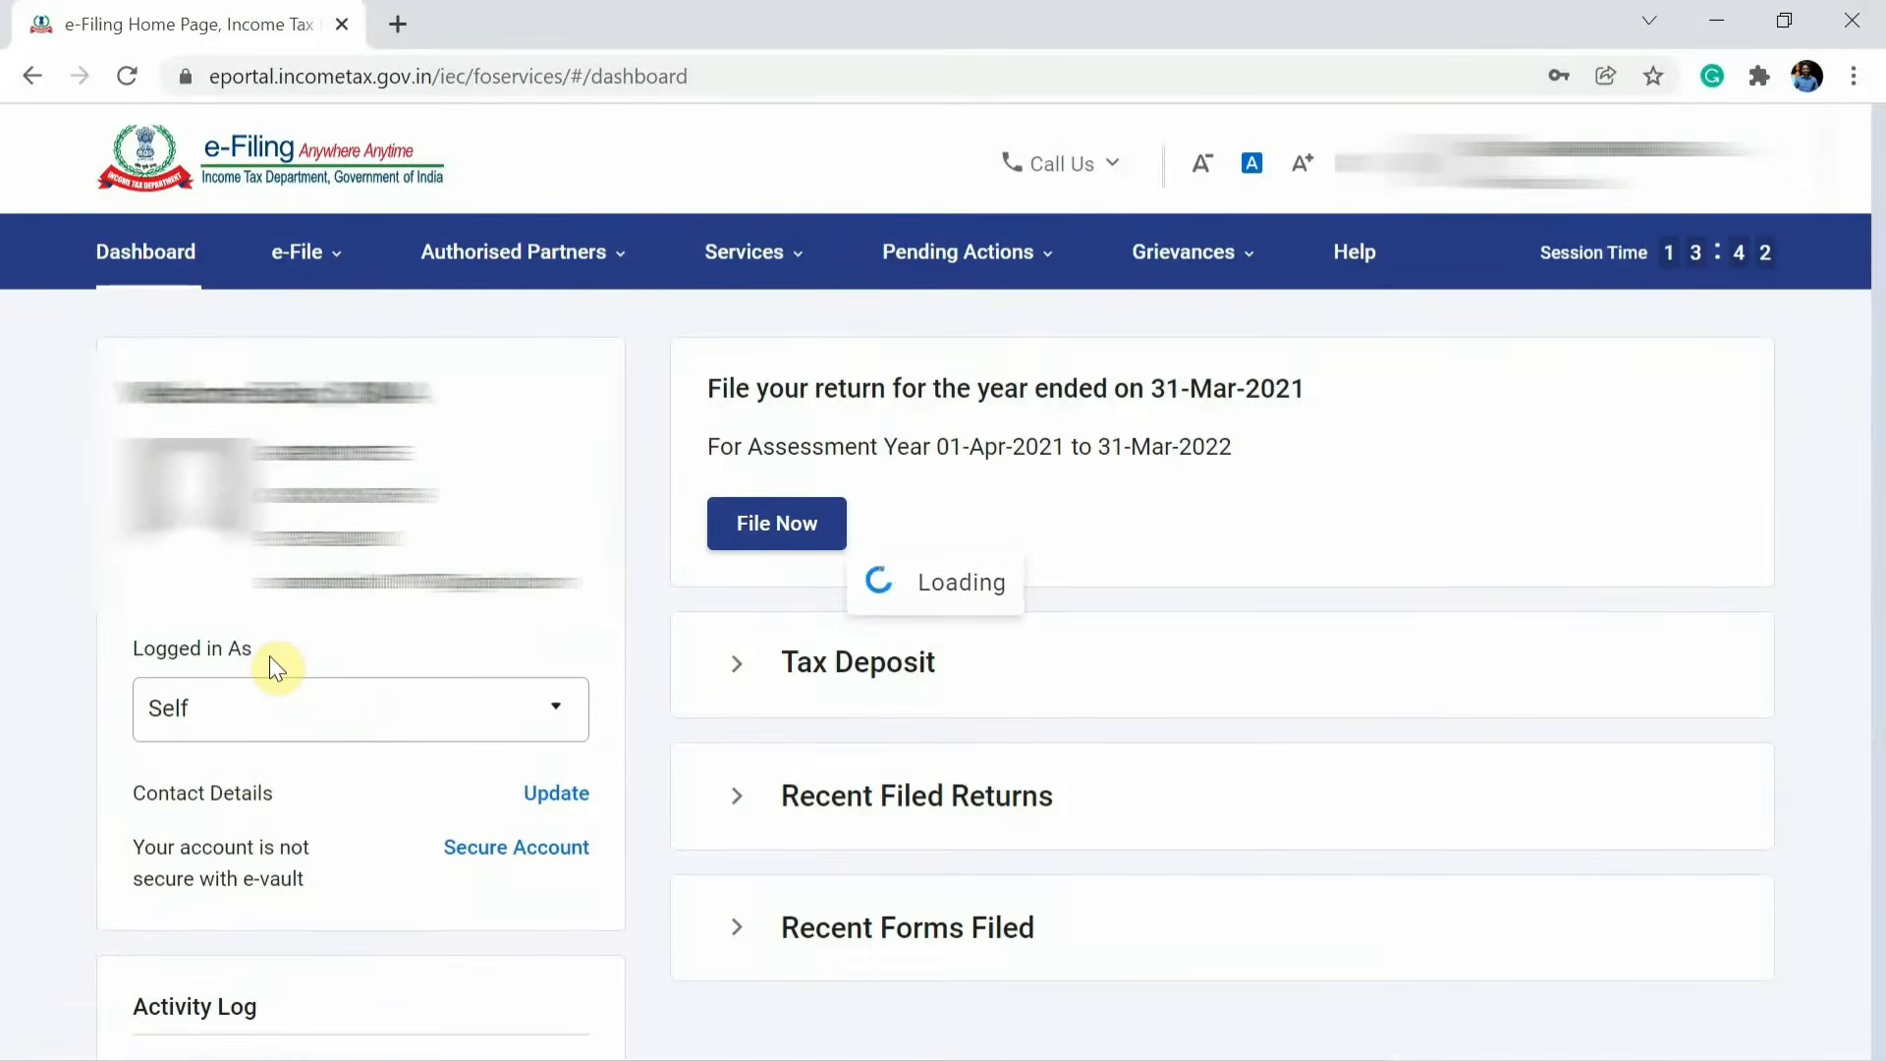
pyautogui.click(264, 742)
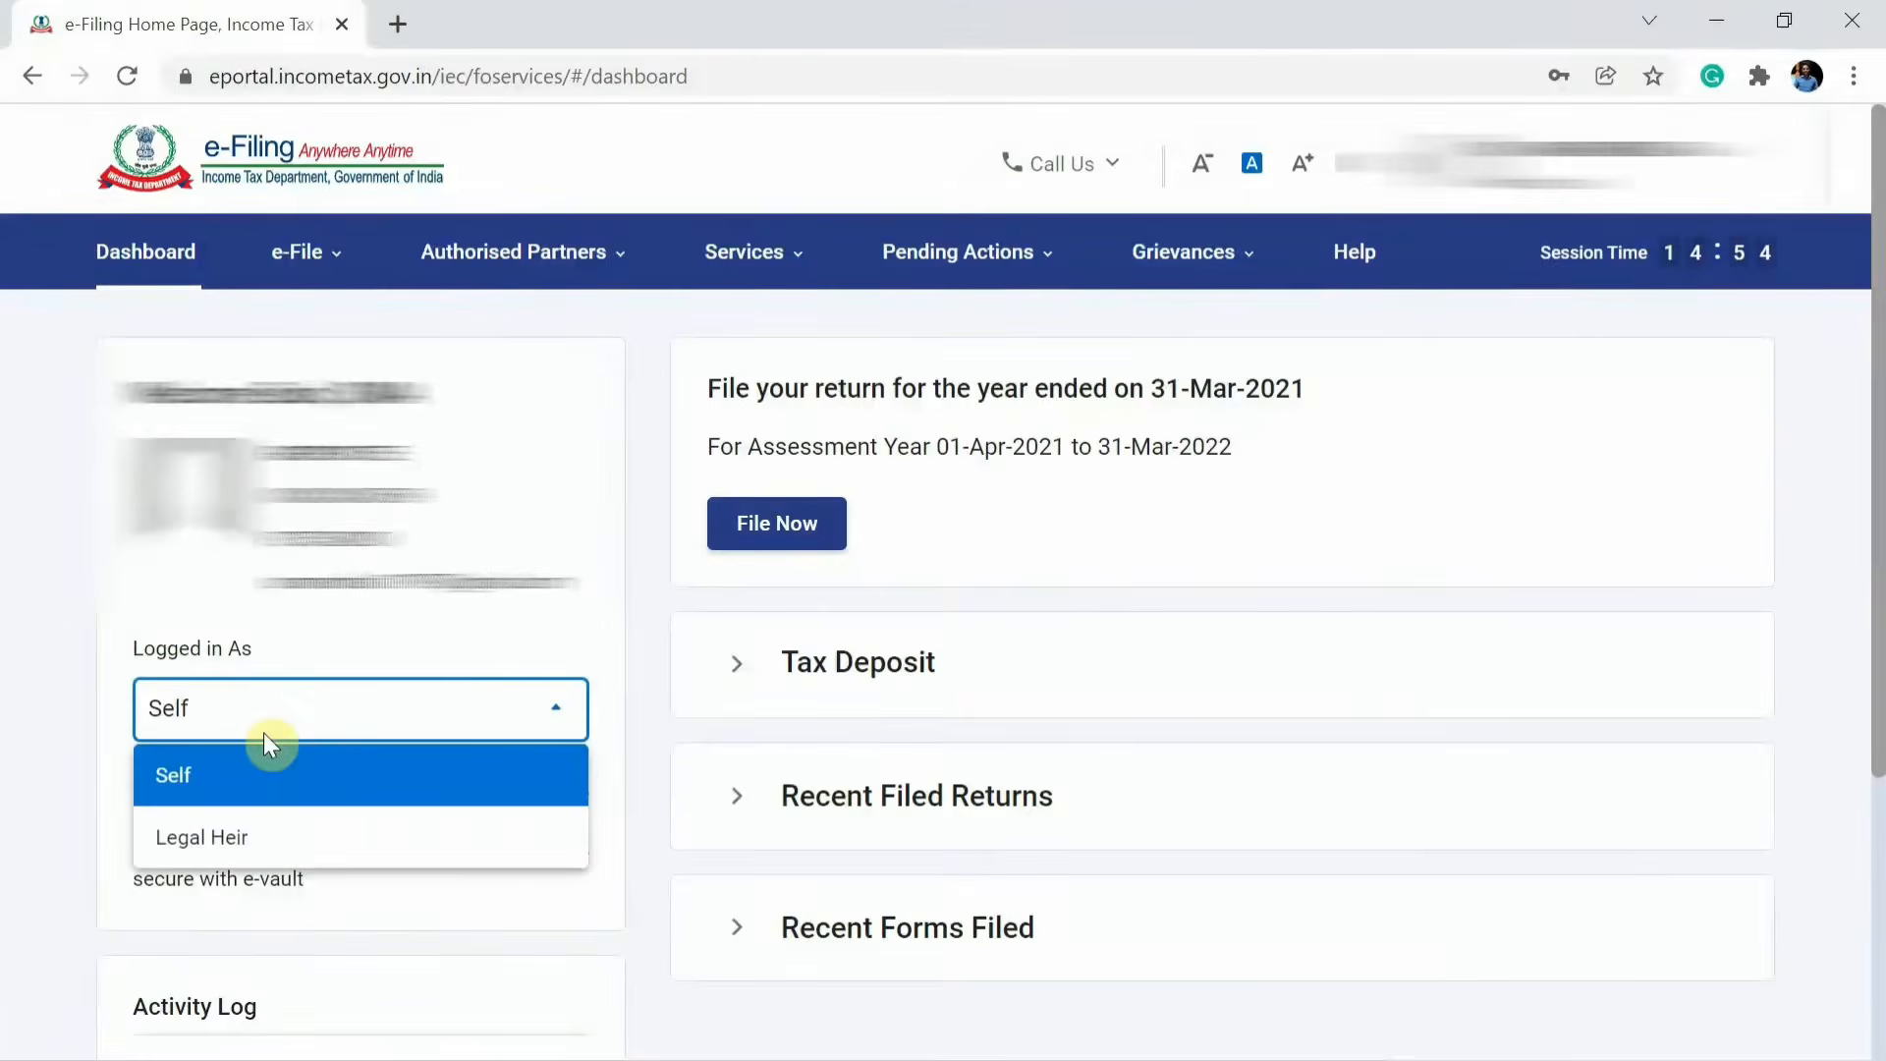
pyautogui.click(235, 840)
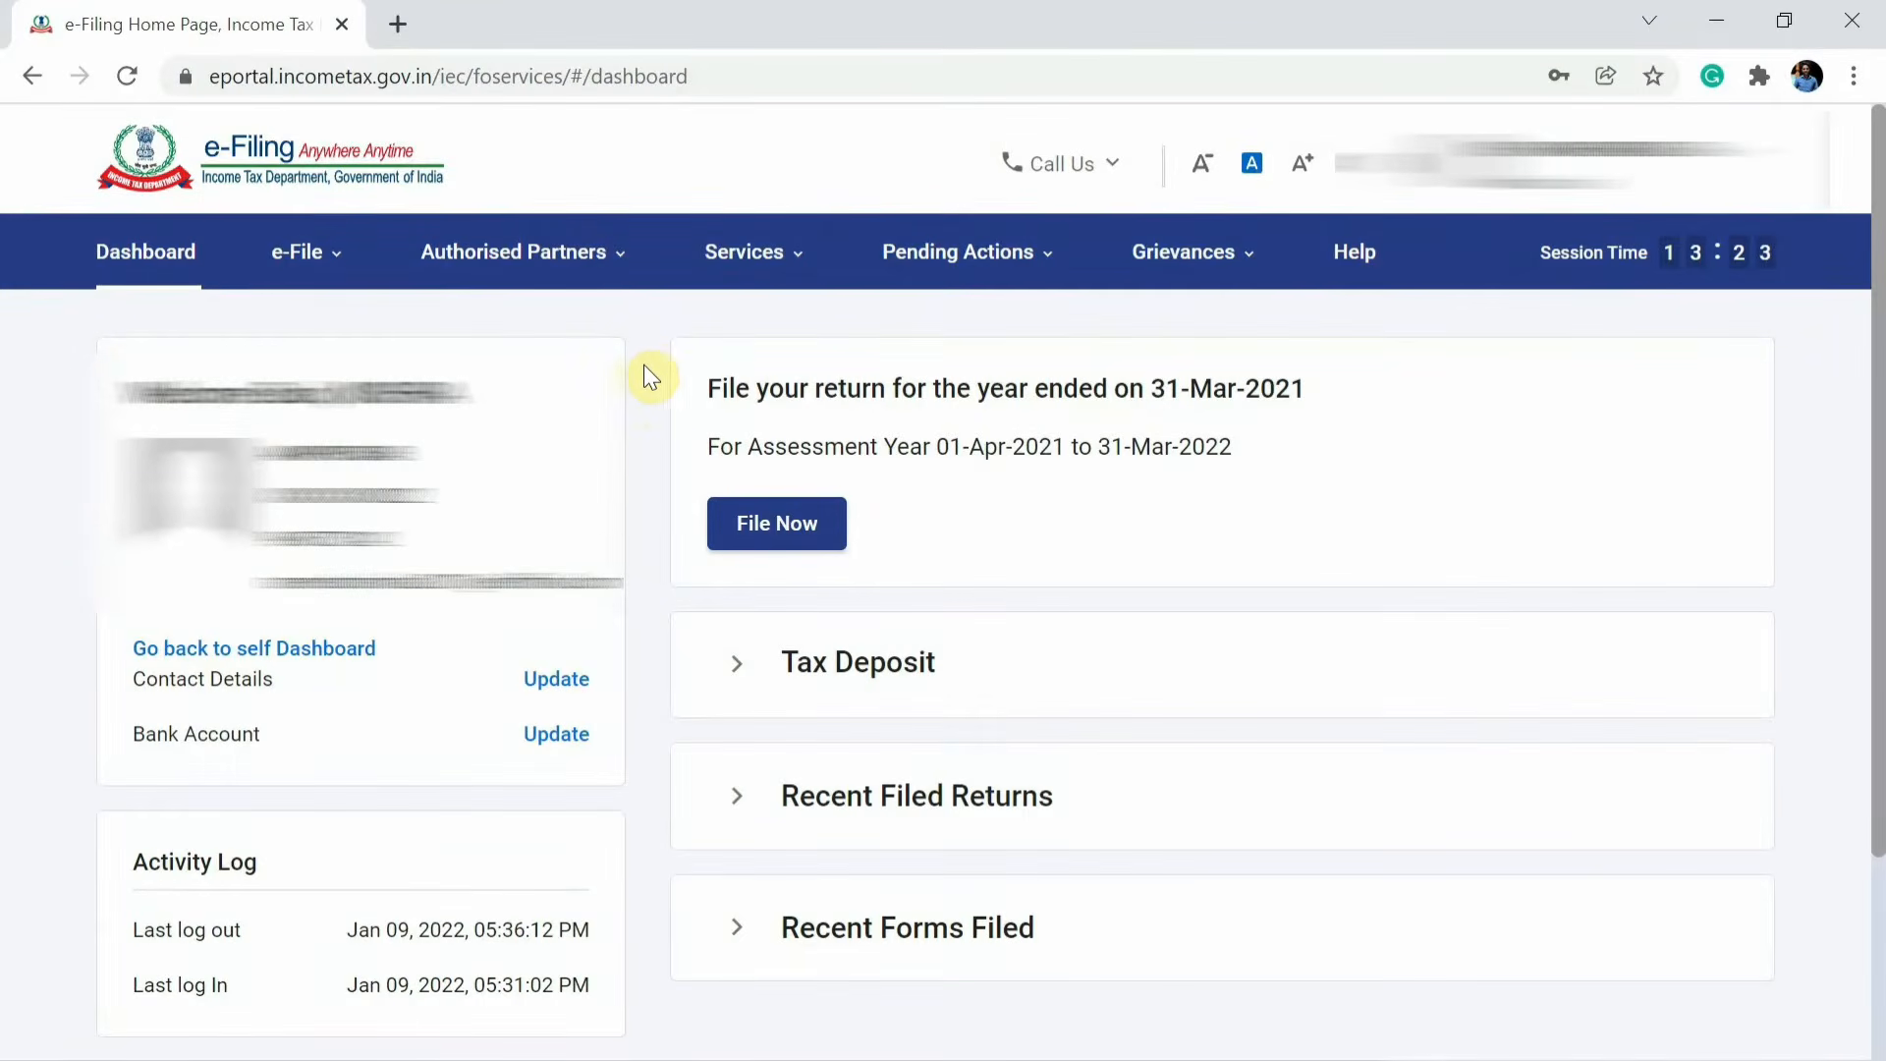
# Open File Income Tax Return from the e-File Income Tax Returns options.
pyautogui.moveTo(358, 273)
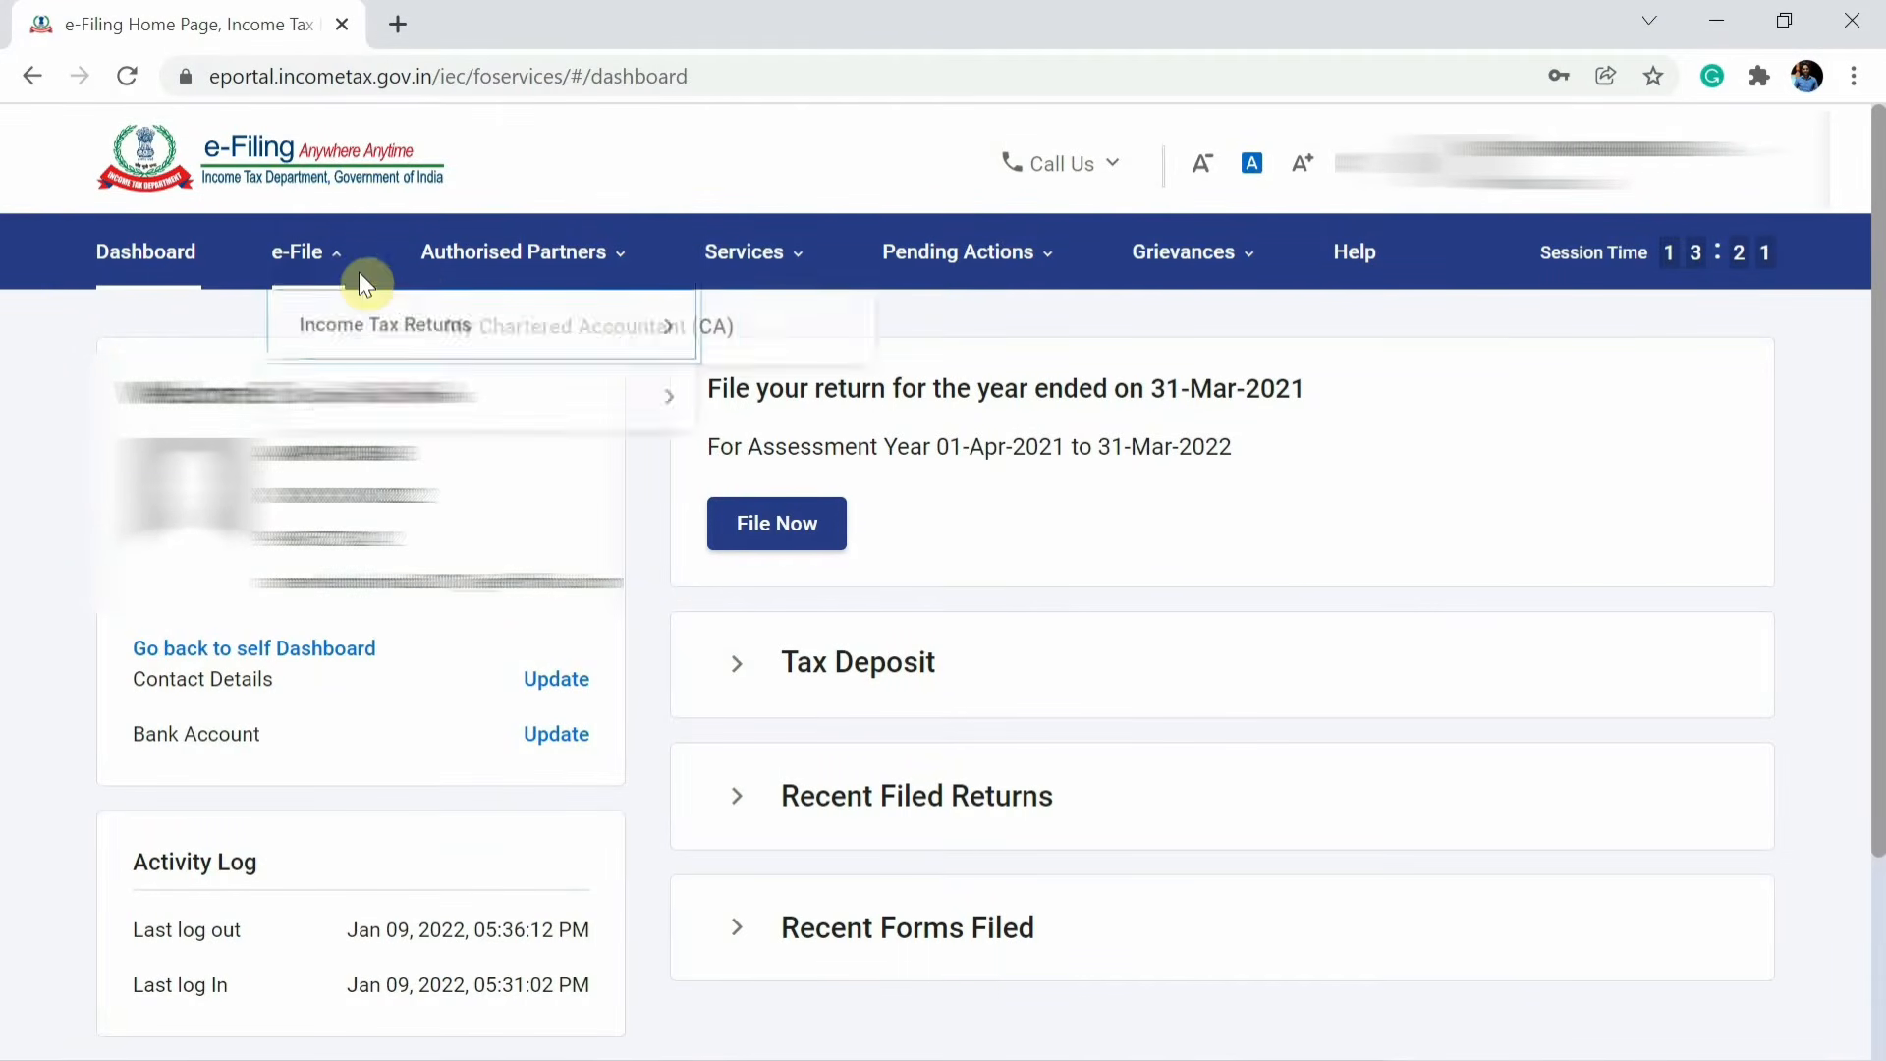
pyautogui.moveTo(346, 332)
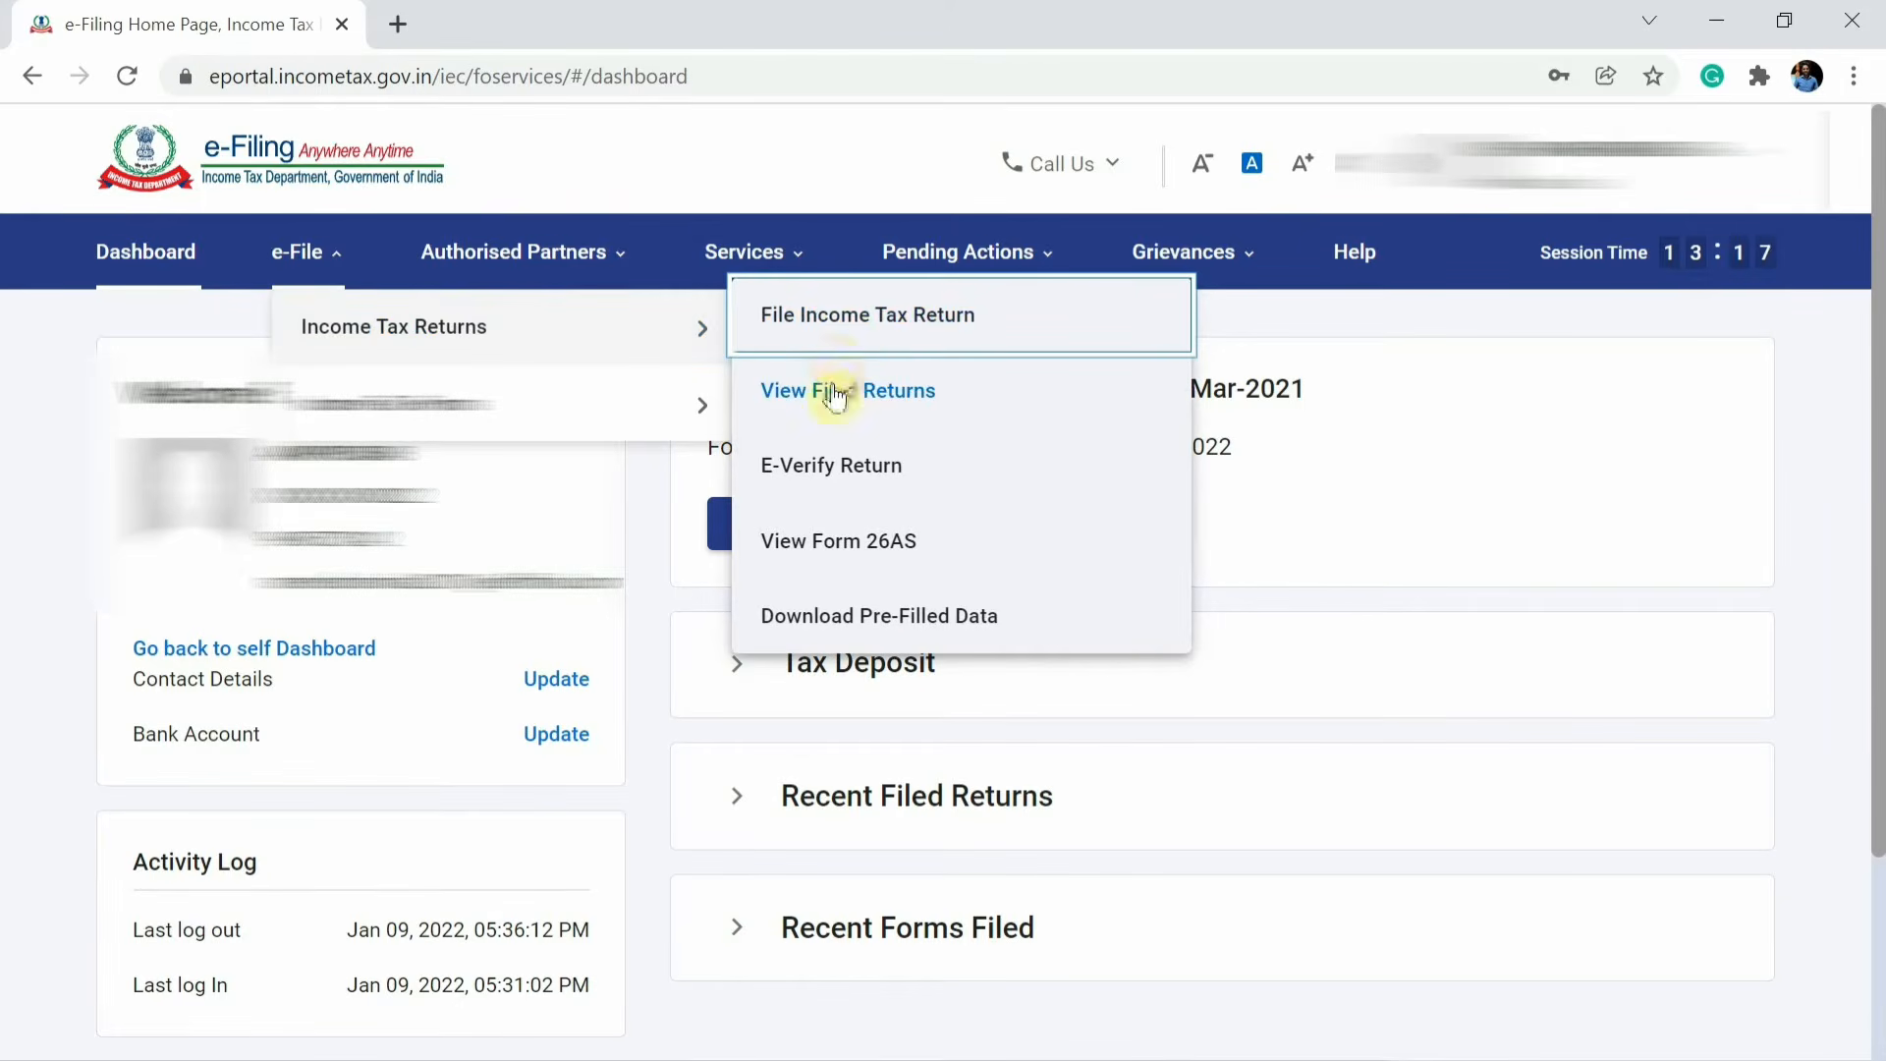
pyautogui.click(852, 324)
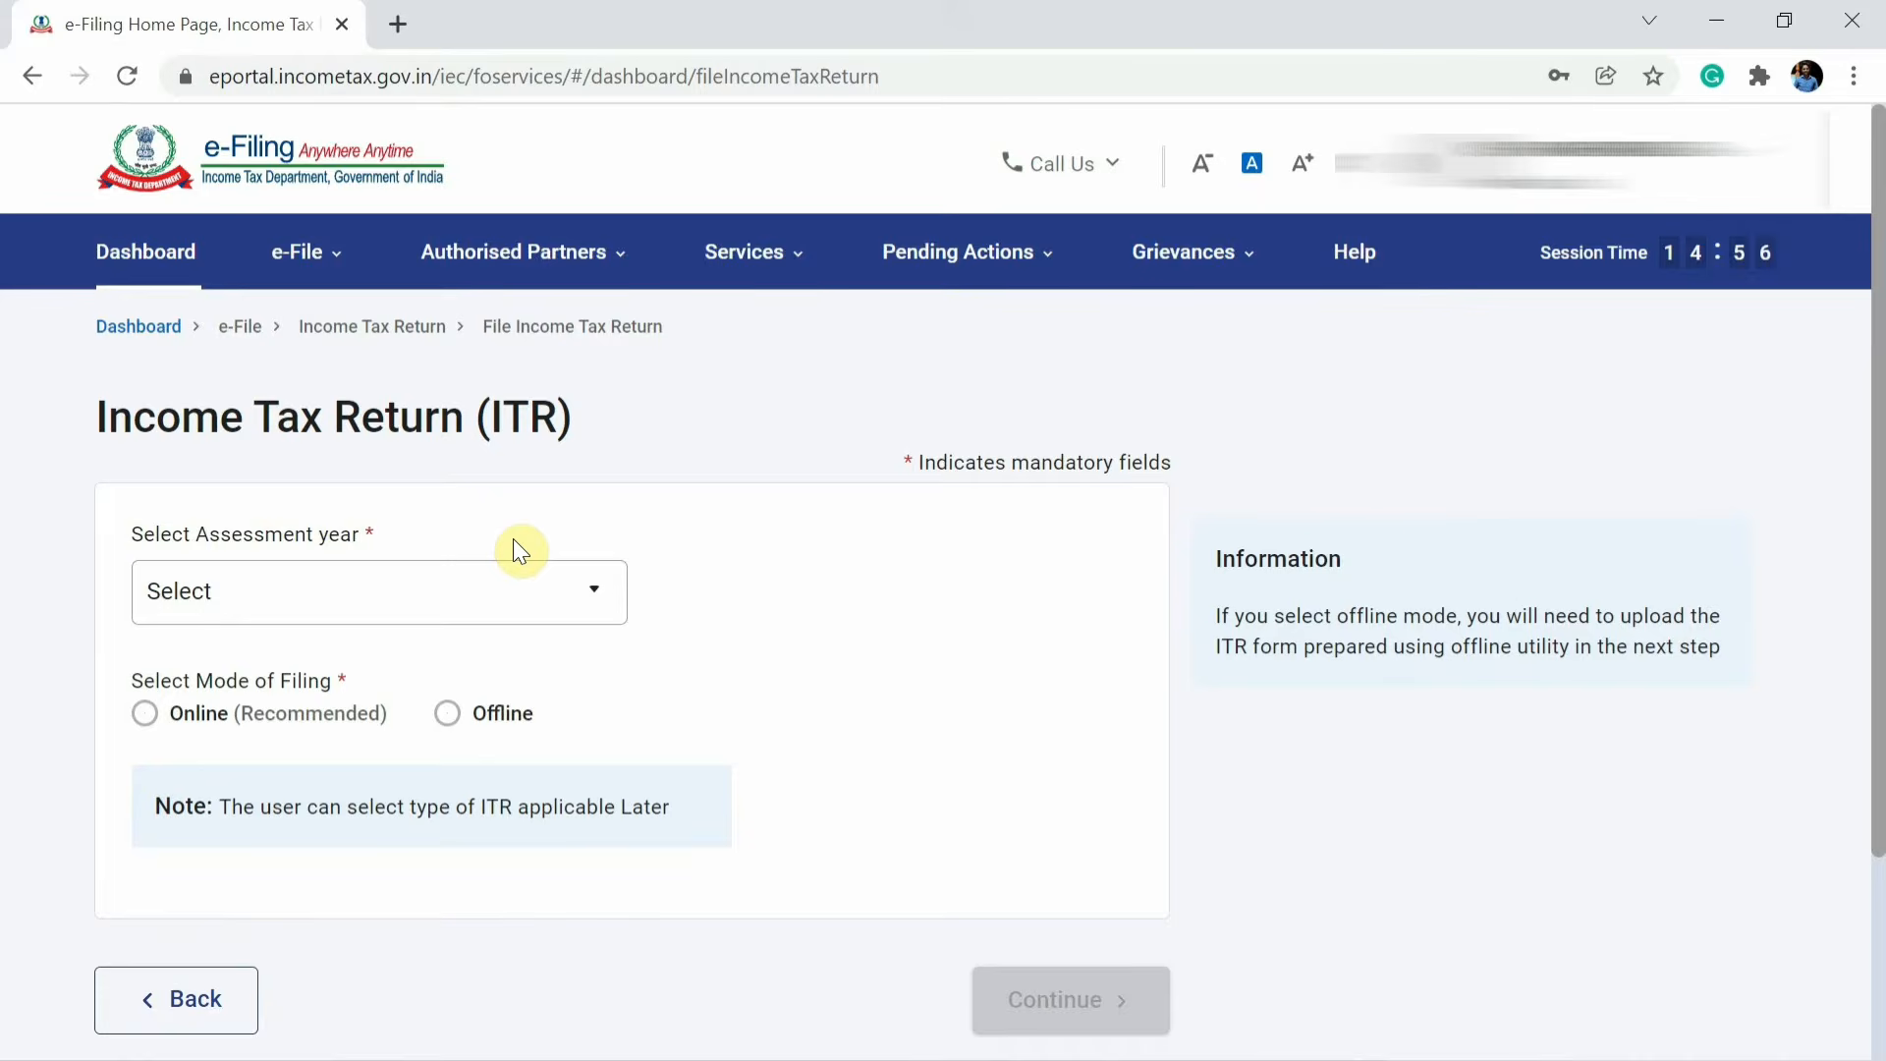
# Choose assessment year 2021-22 (Current A.Y.) and the Online filing mode, then continue.
pyautogui.click(487, 606)
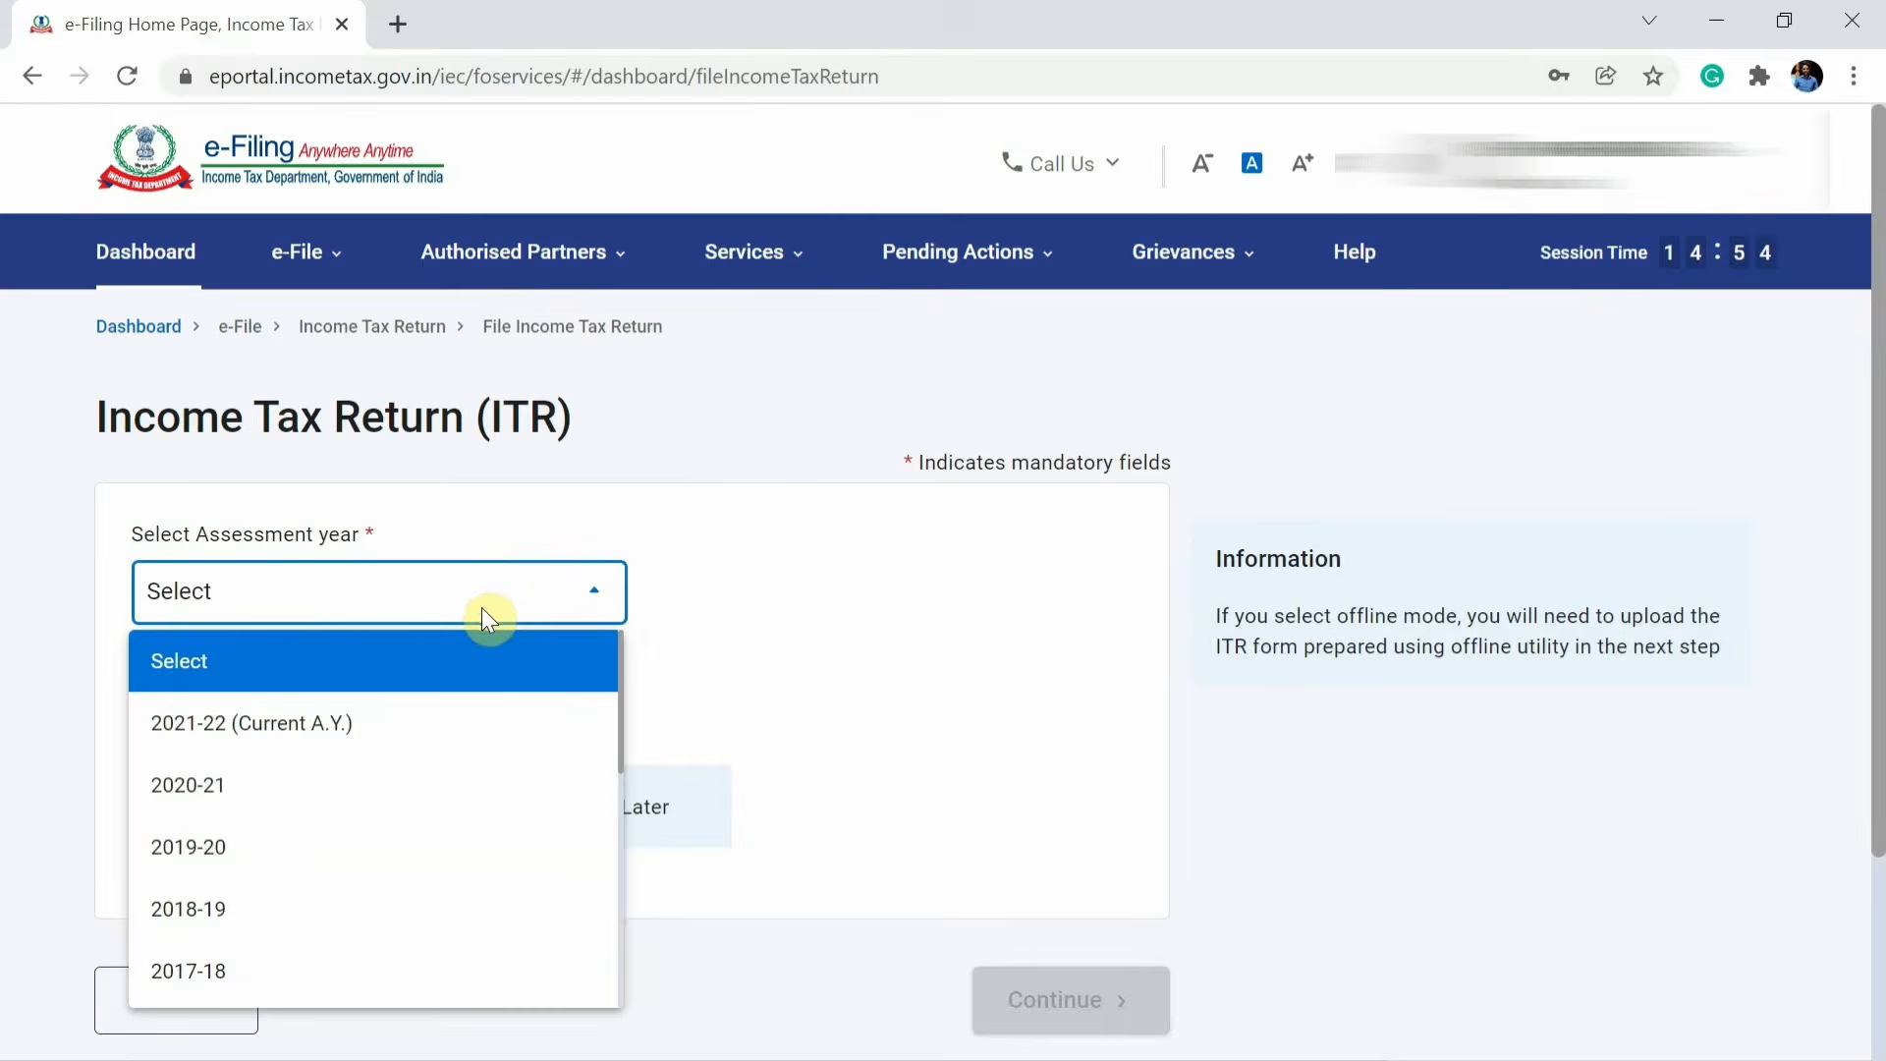
pyautogui.click(331, 723)
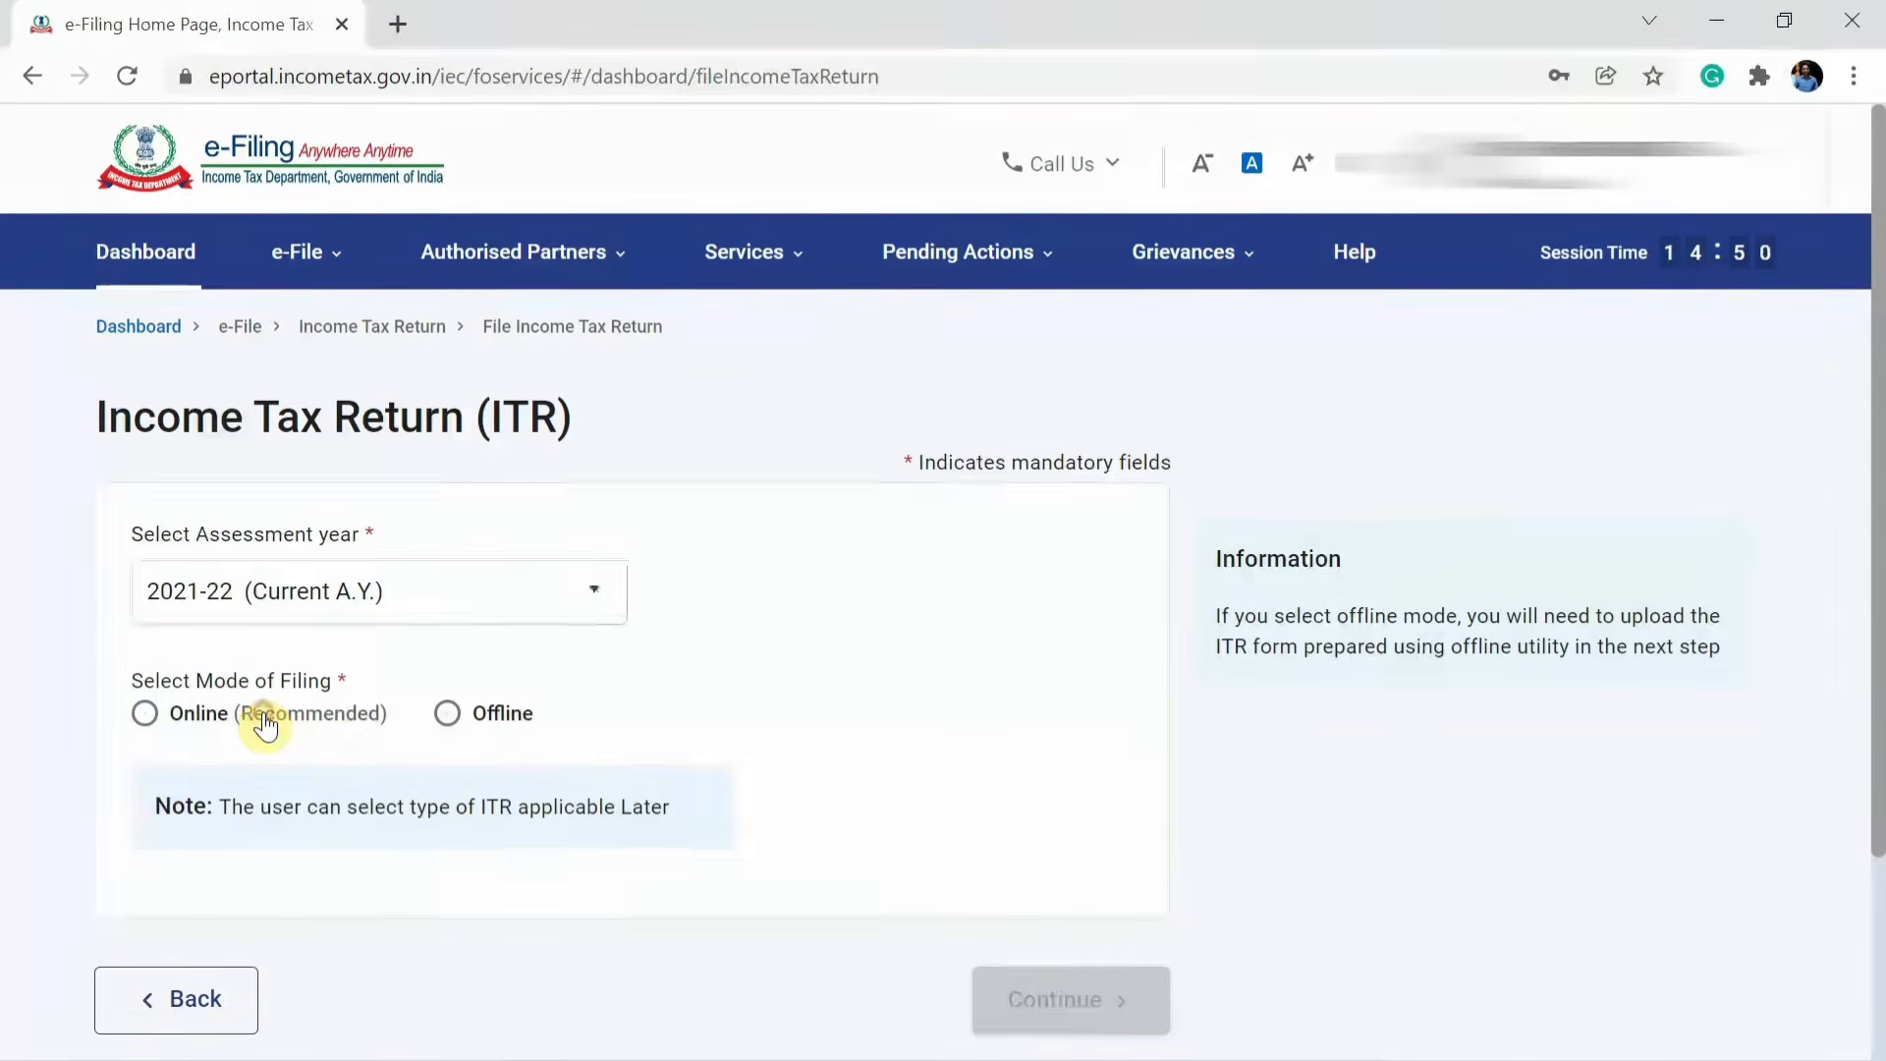
pyautogui.click(263, 724)
pyautogui.scroll(-2, 785, 880)
pyautogui.click(1149, 809)
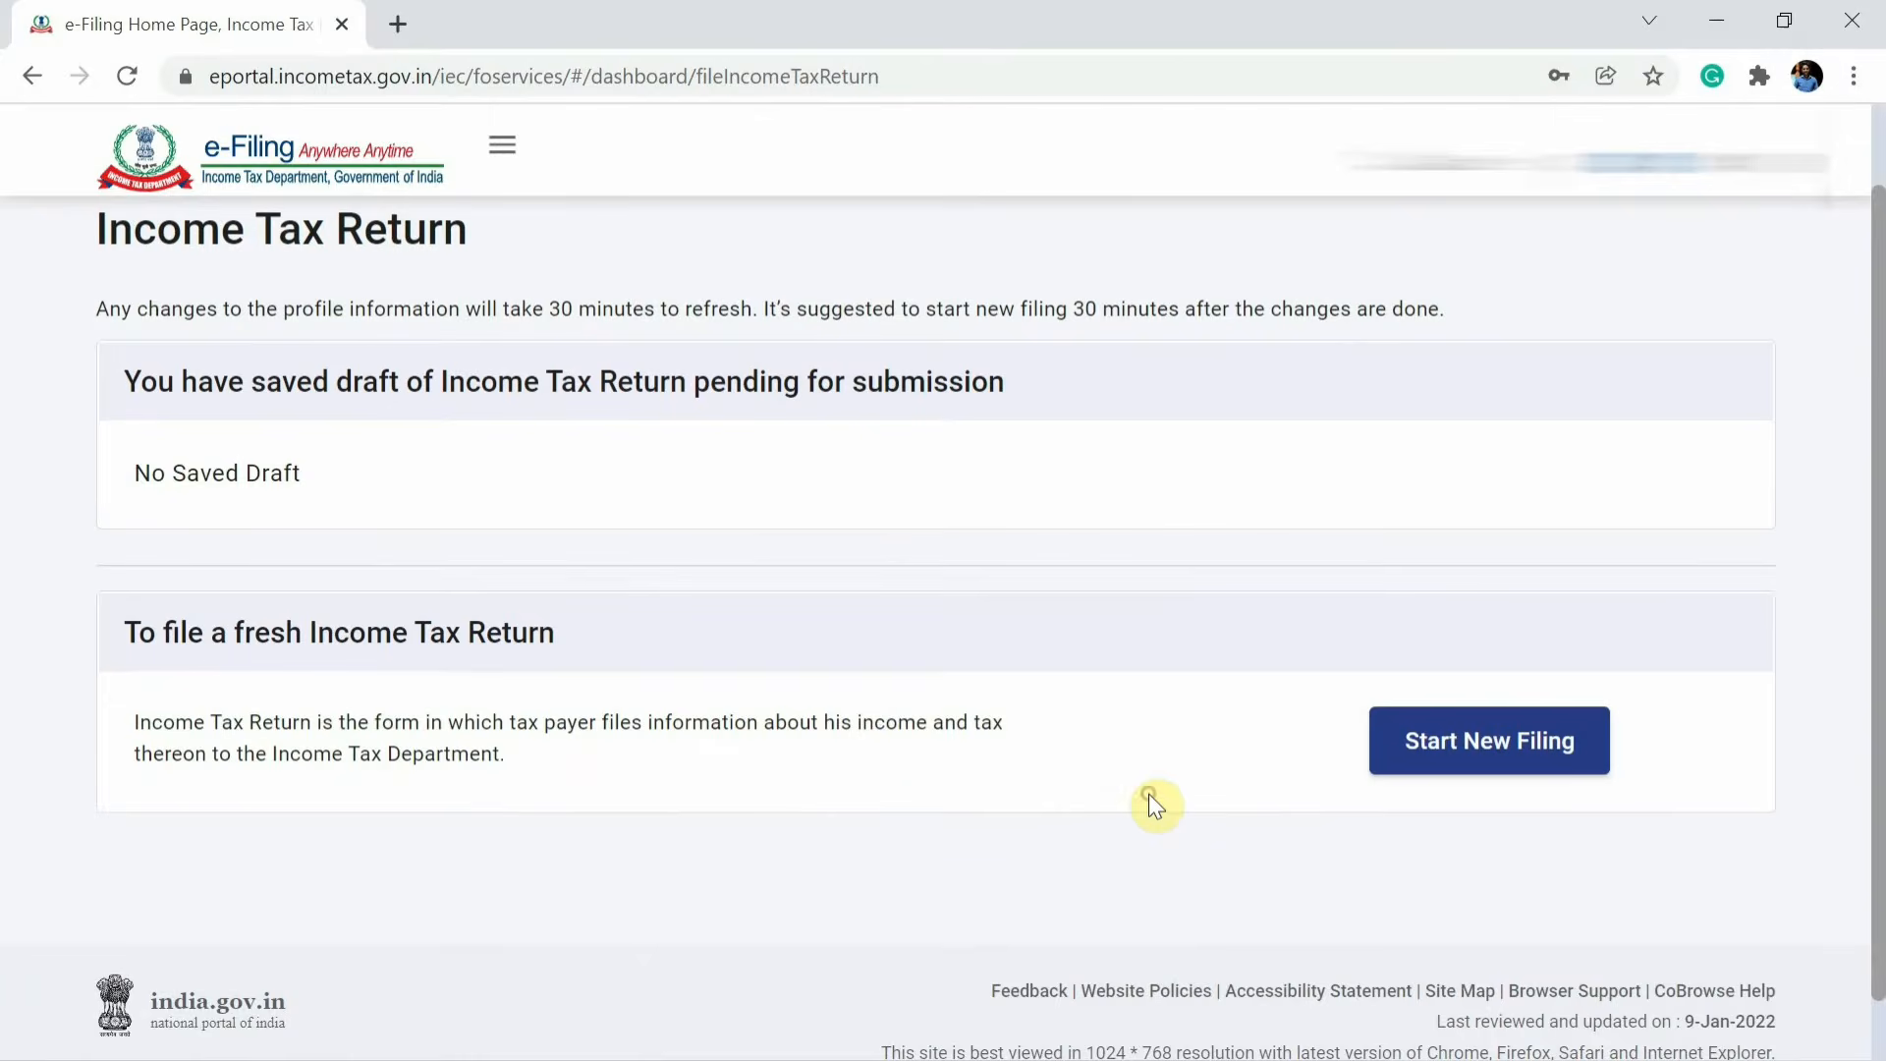
# Start a new filing and continue with the Individual status.
pyautogui.click(1490, 751)
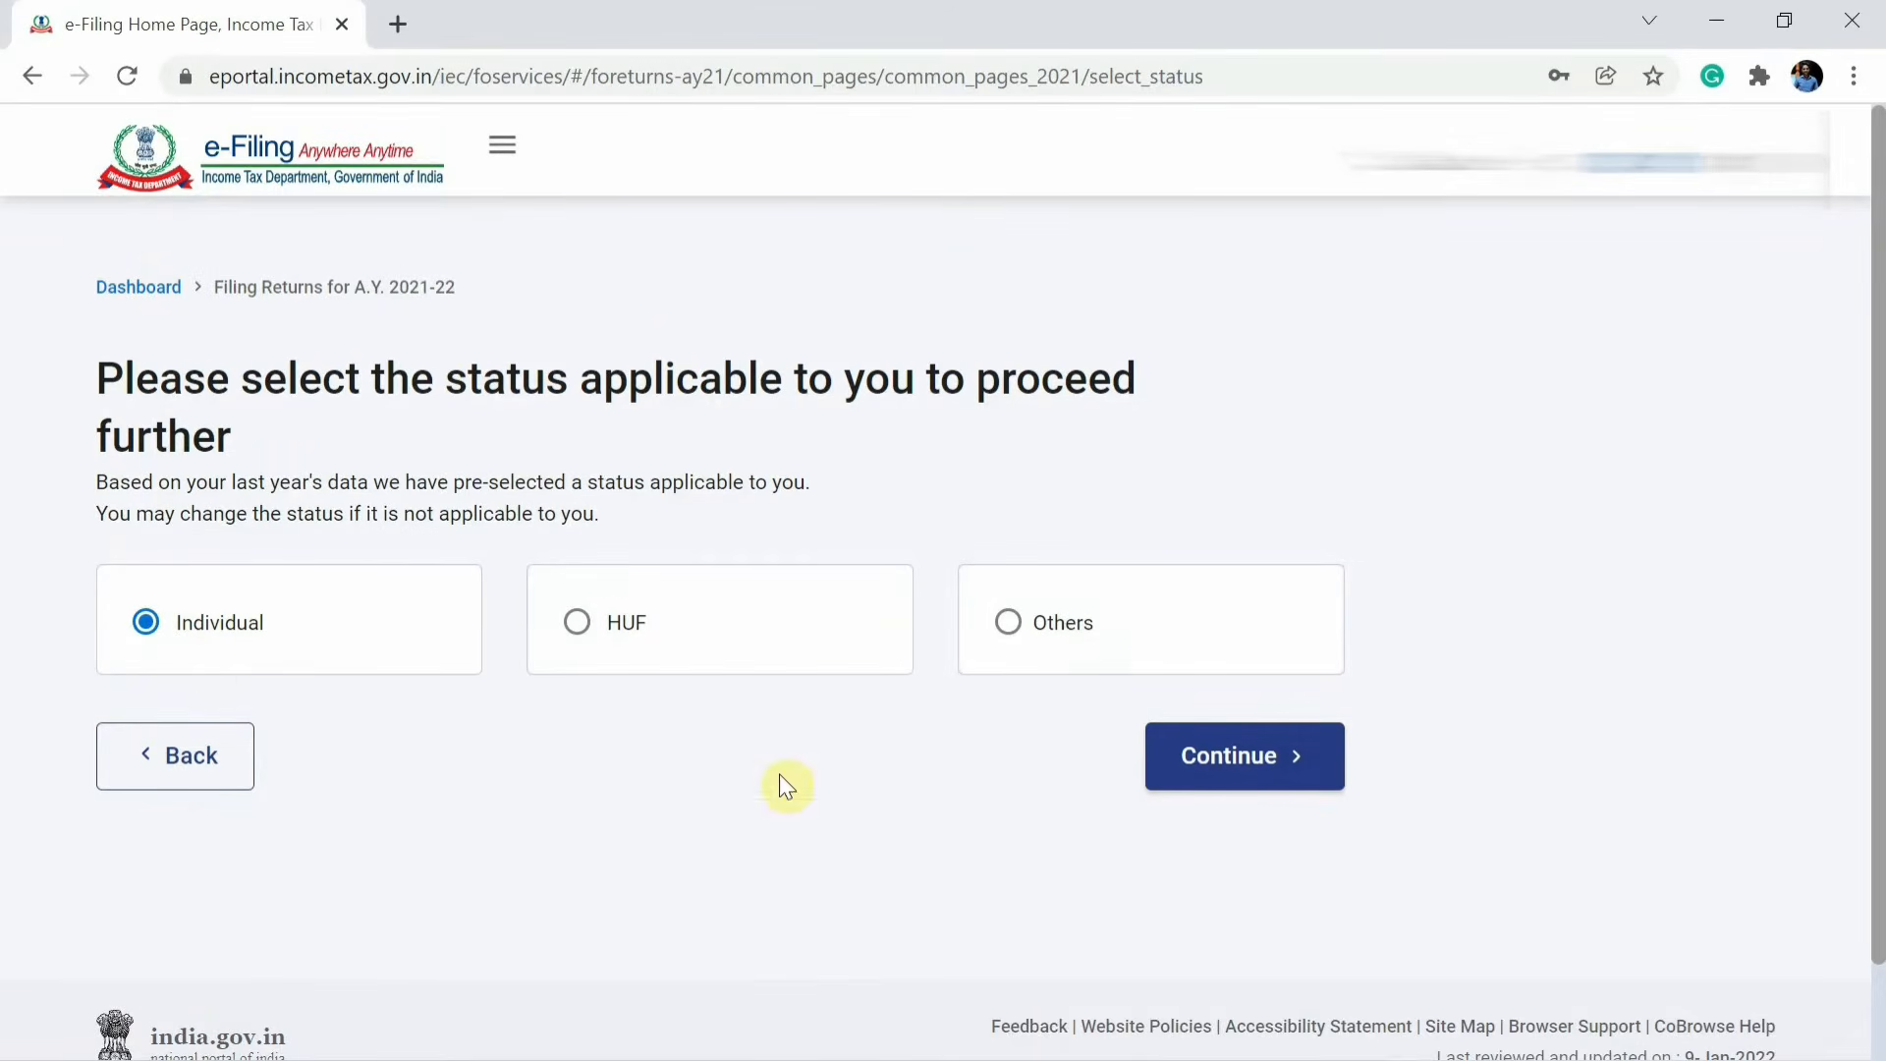
pyautogui.click(1199, 757)
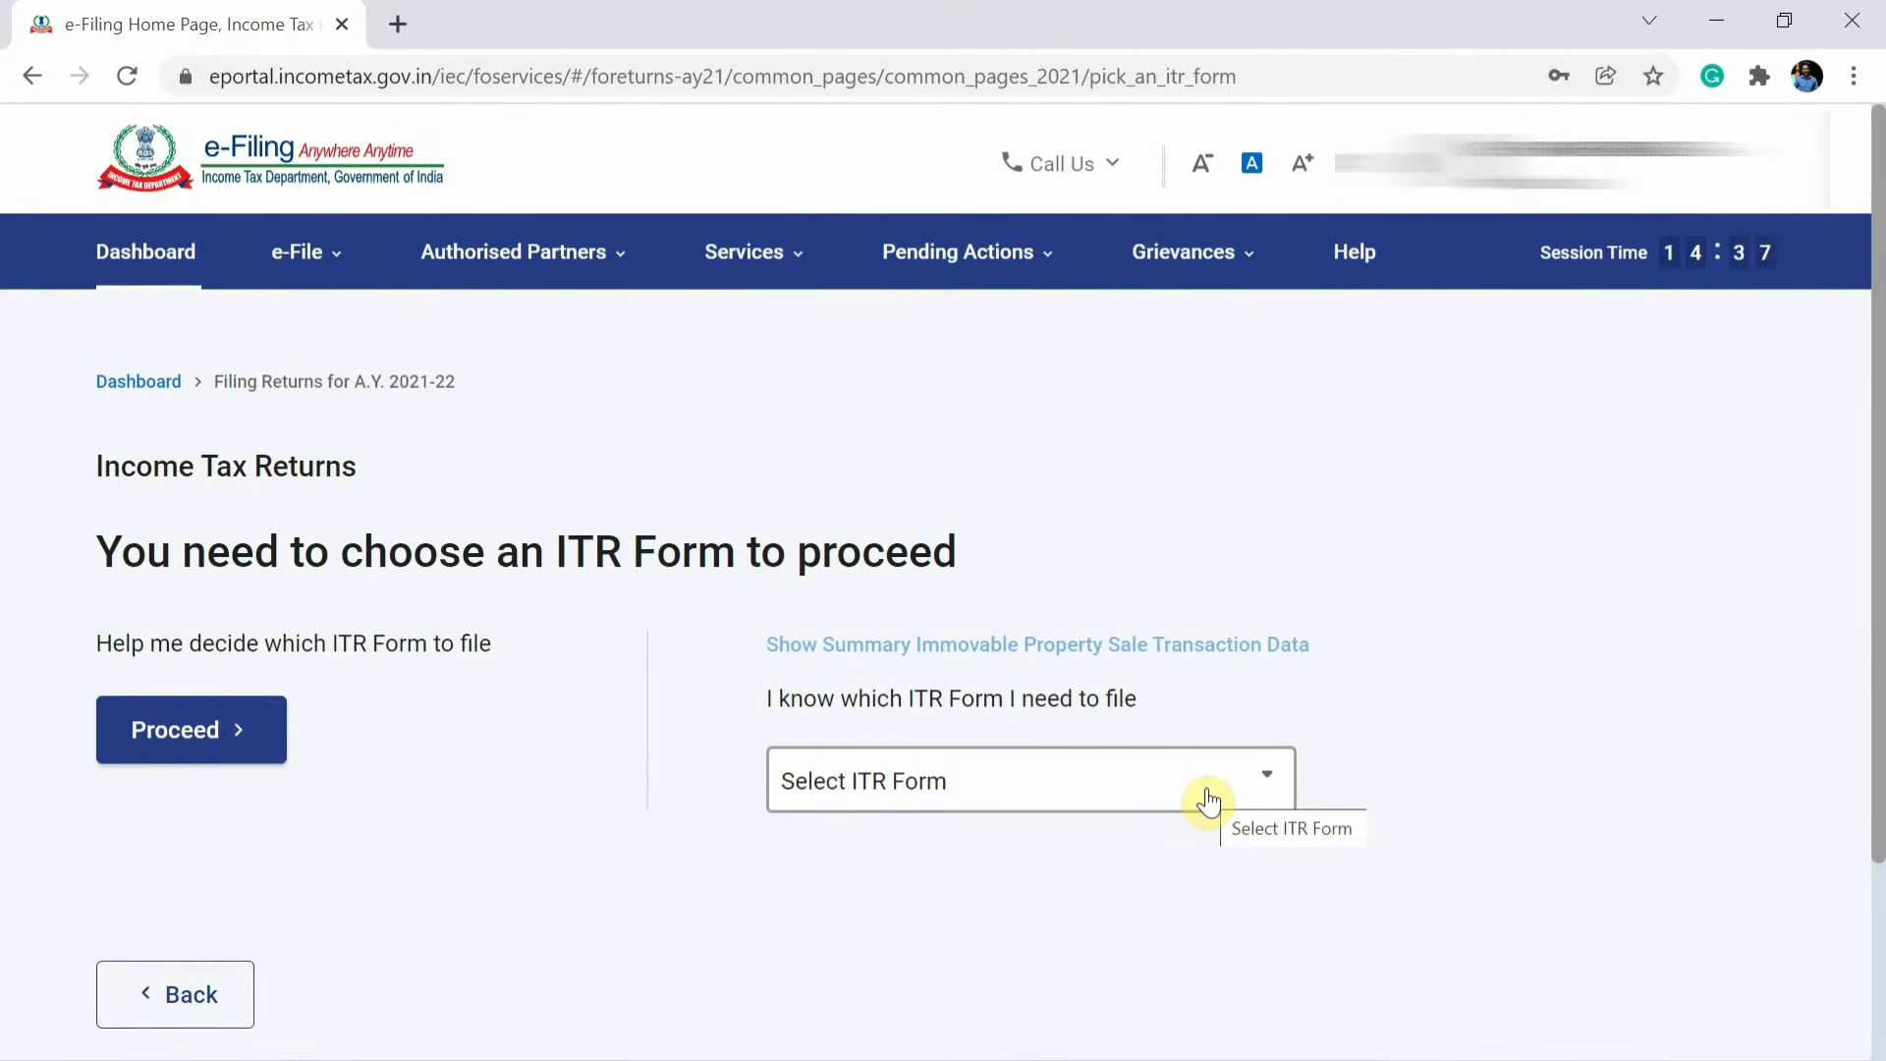
# Choose the ITR-1 form, proceed with ITR 1 and get started.
pyautogui.click(1132, 814)
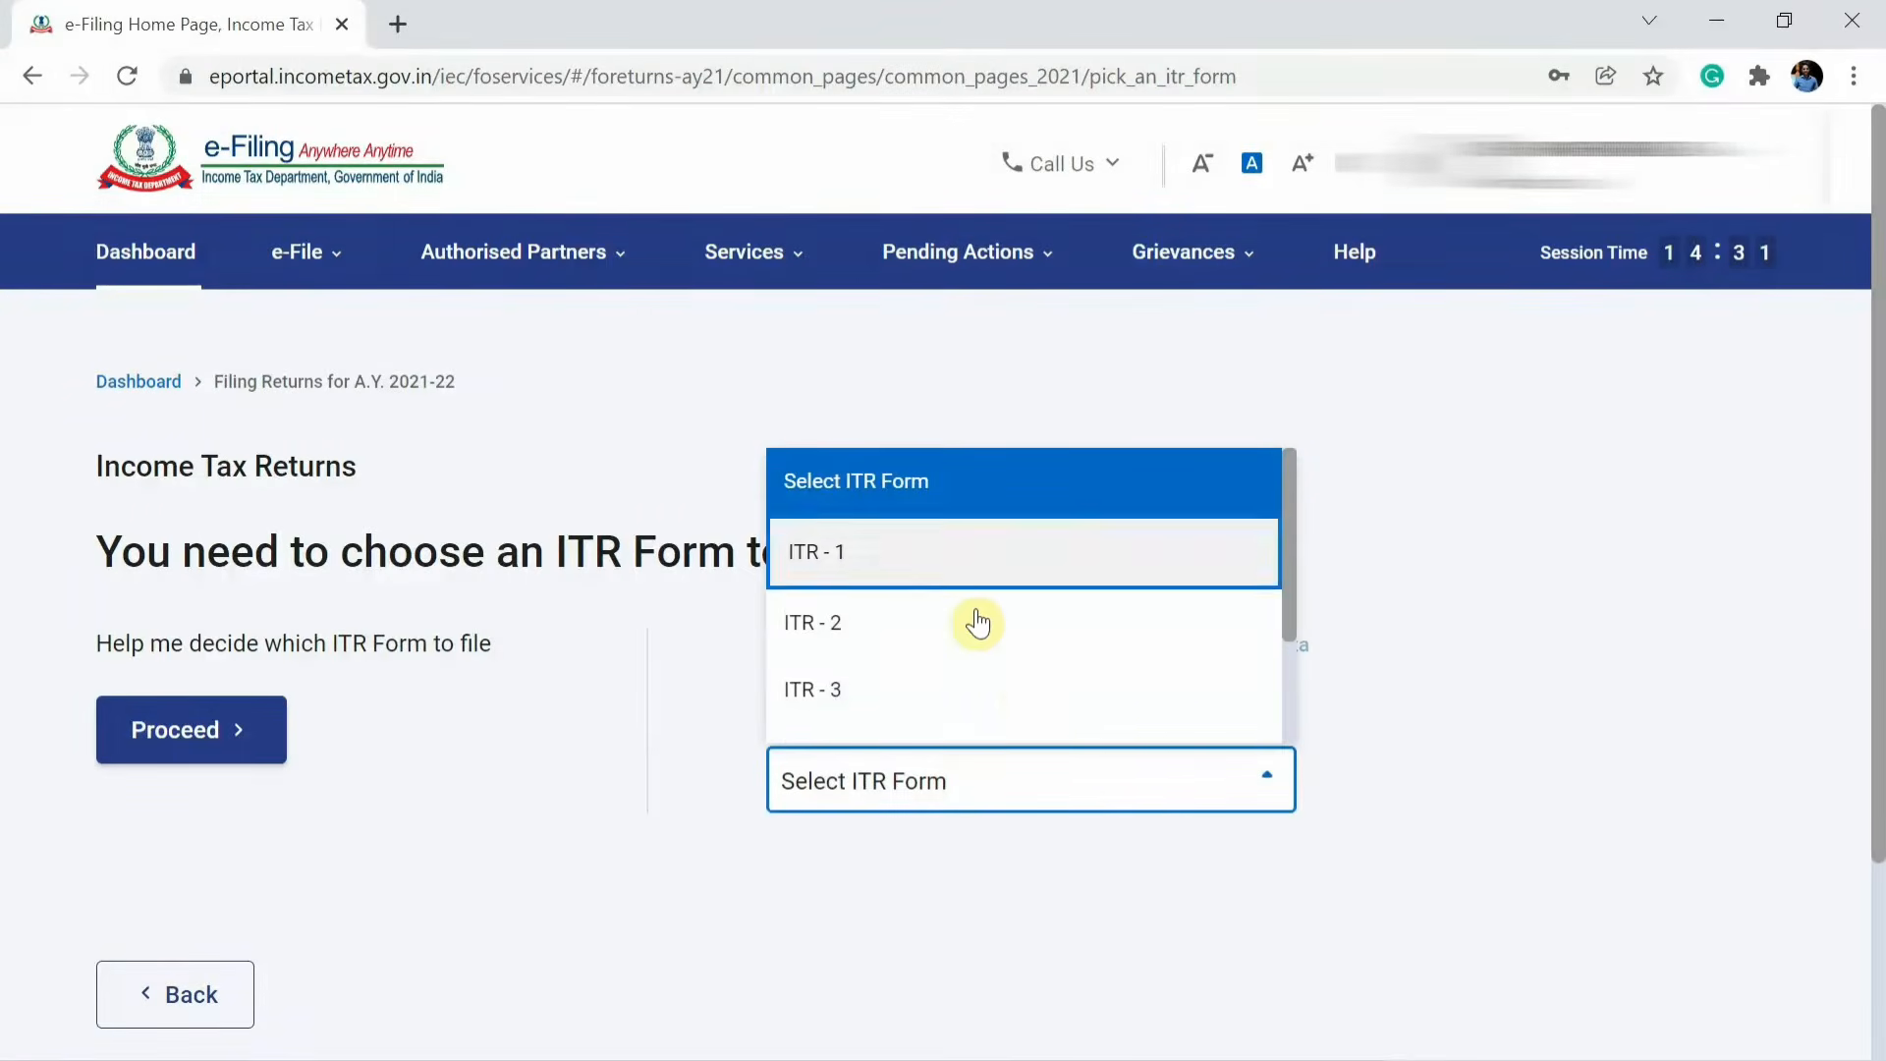
pyautogui.click(935, 556)
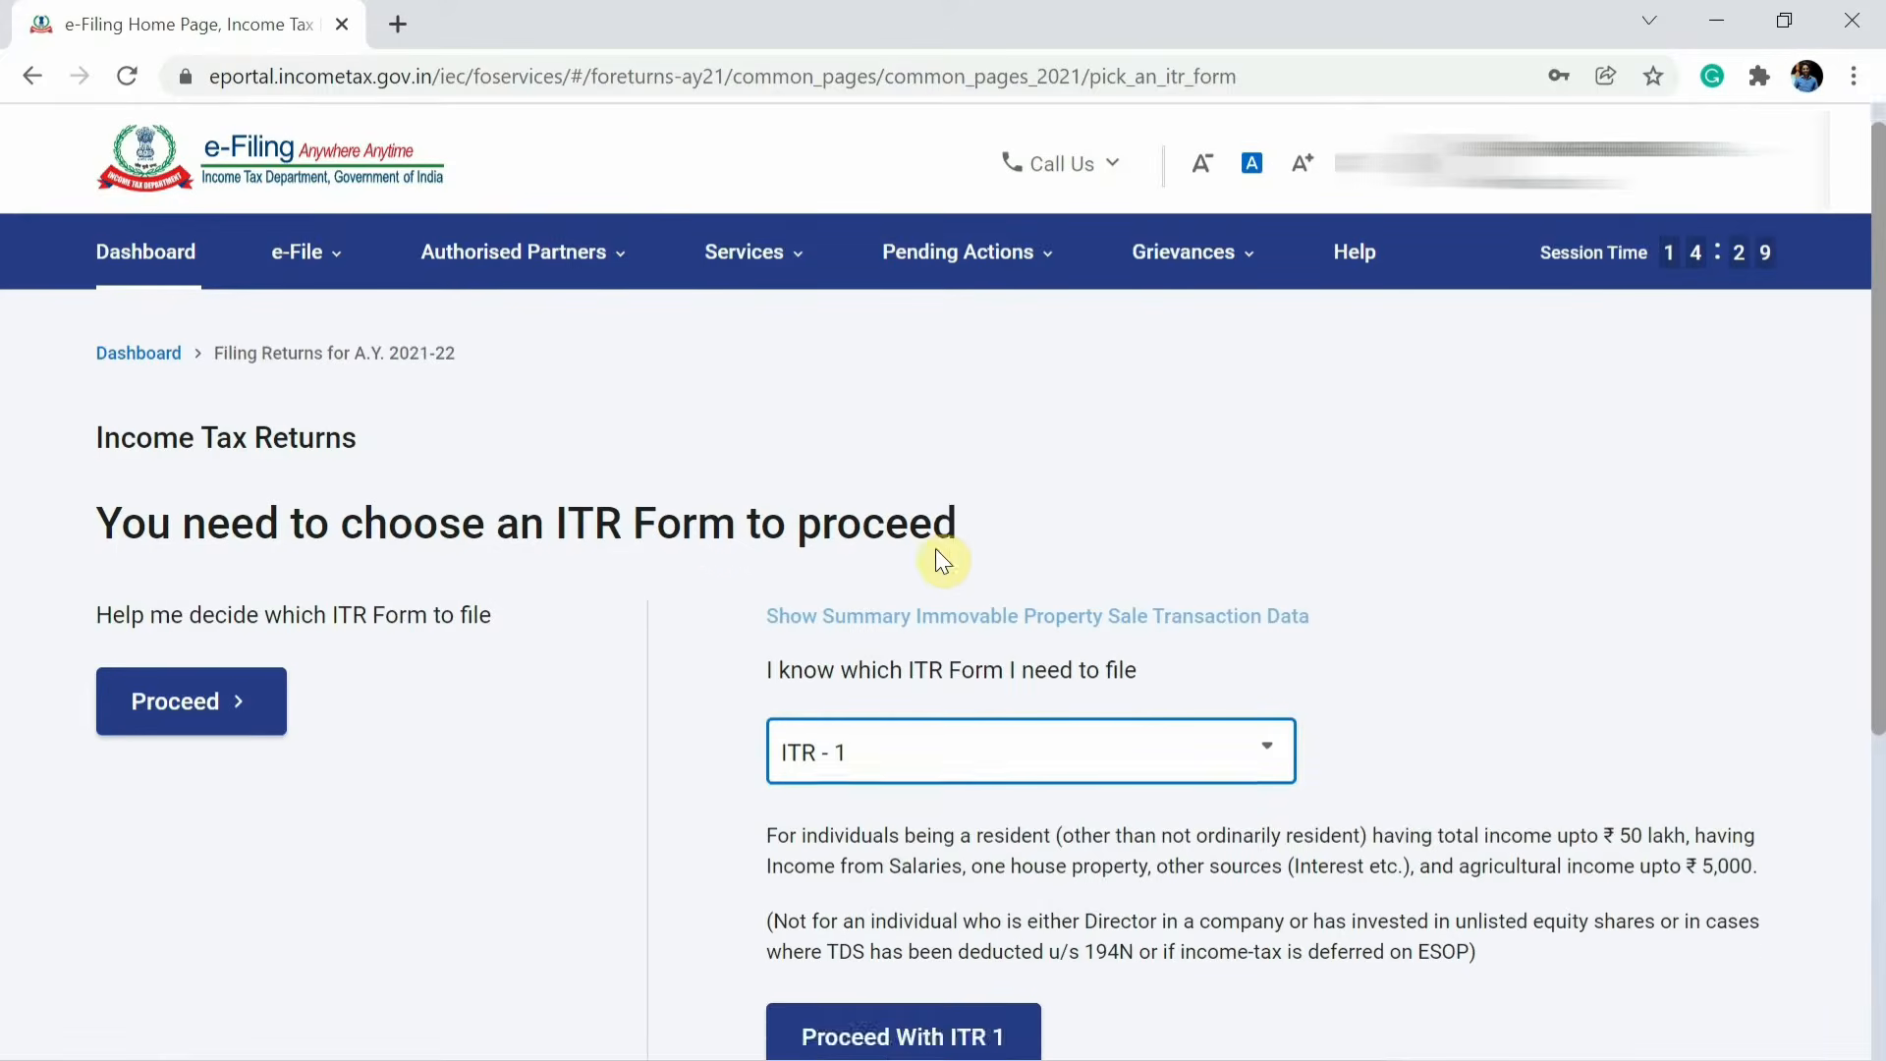
pyautogui.scroll(-2, 935, 556)
pyautogui.click(845, 899)
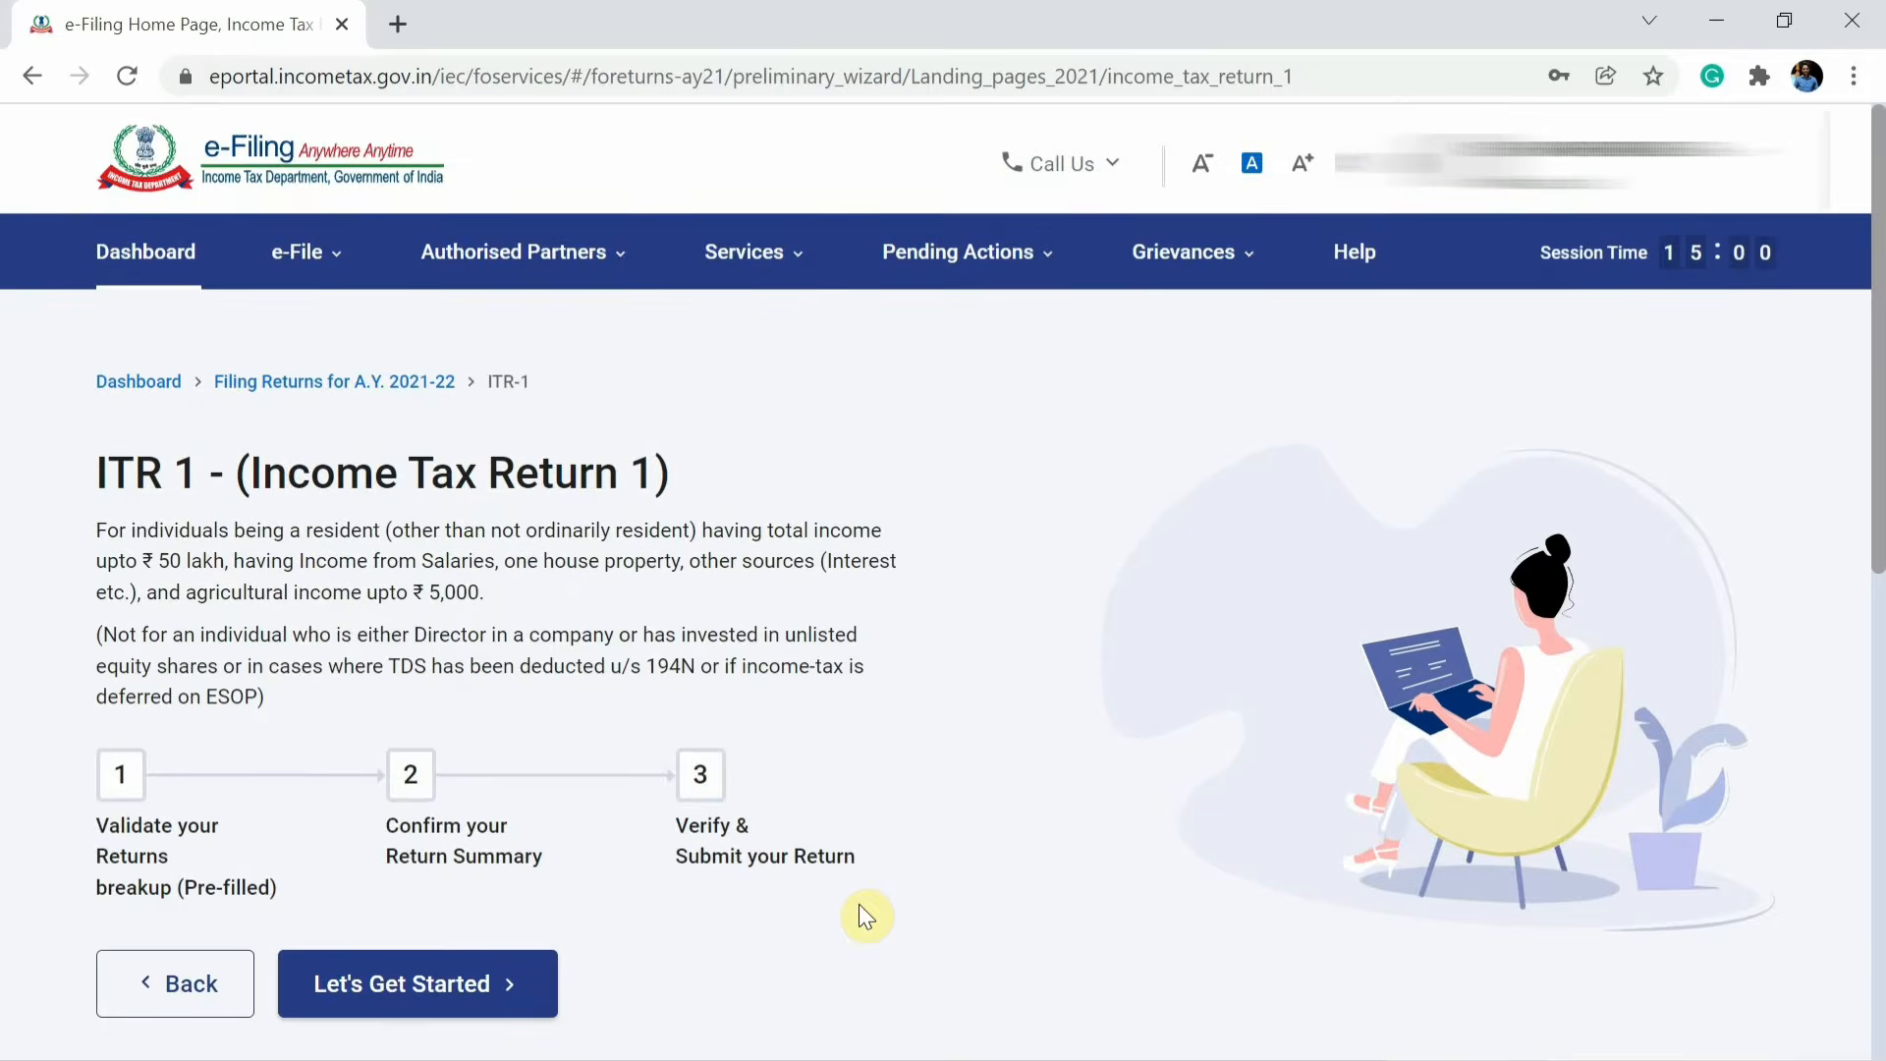
pyautogui.click(385, 1002)
# Answer that taxable income is more than the basic exemption limit, continue, and acknowledge the pre-filled return notice.
pyautogui.scroll(-2, 428, 845)
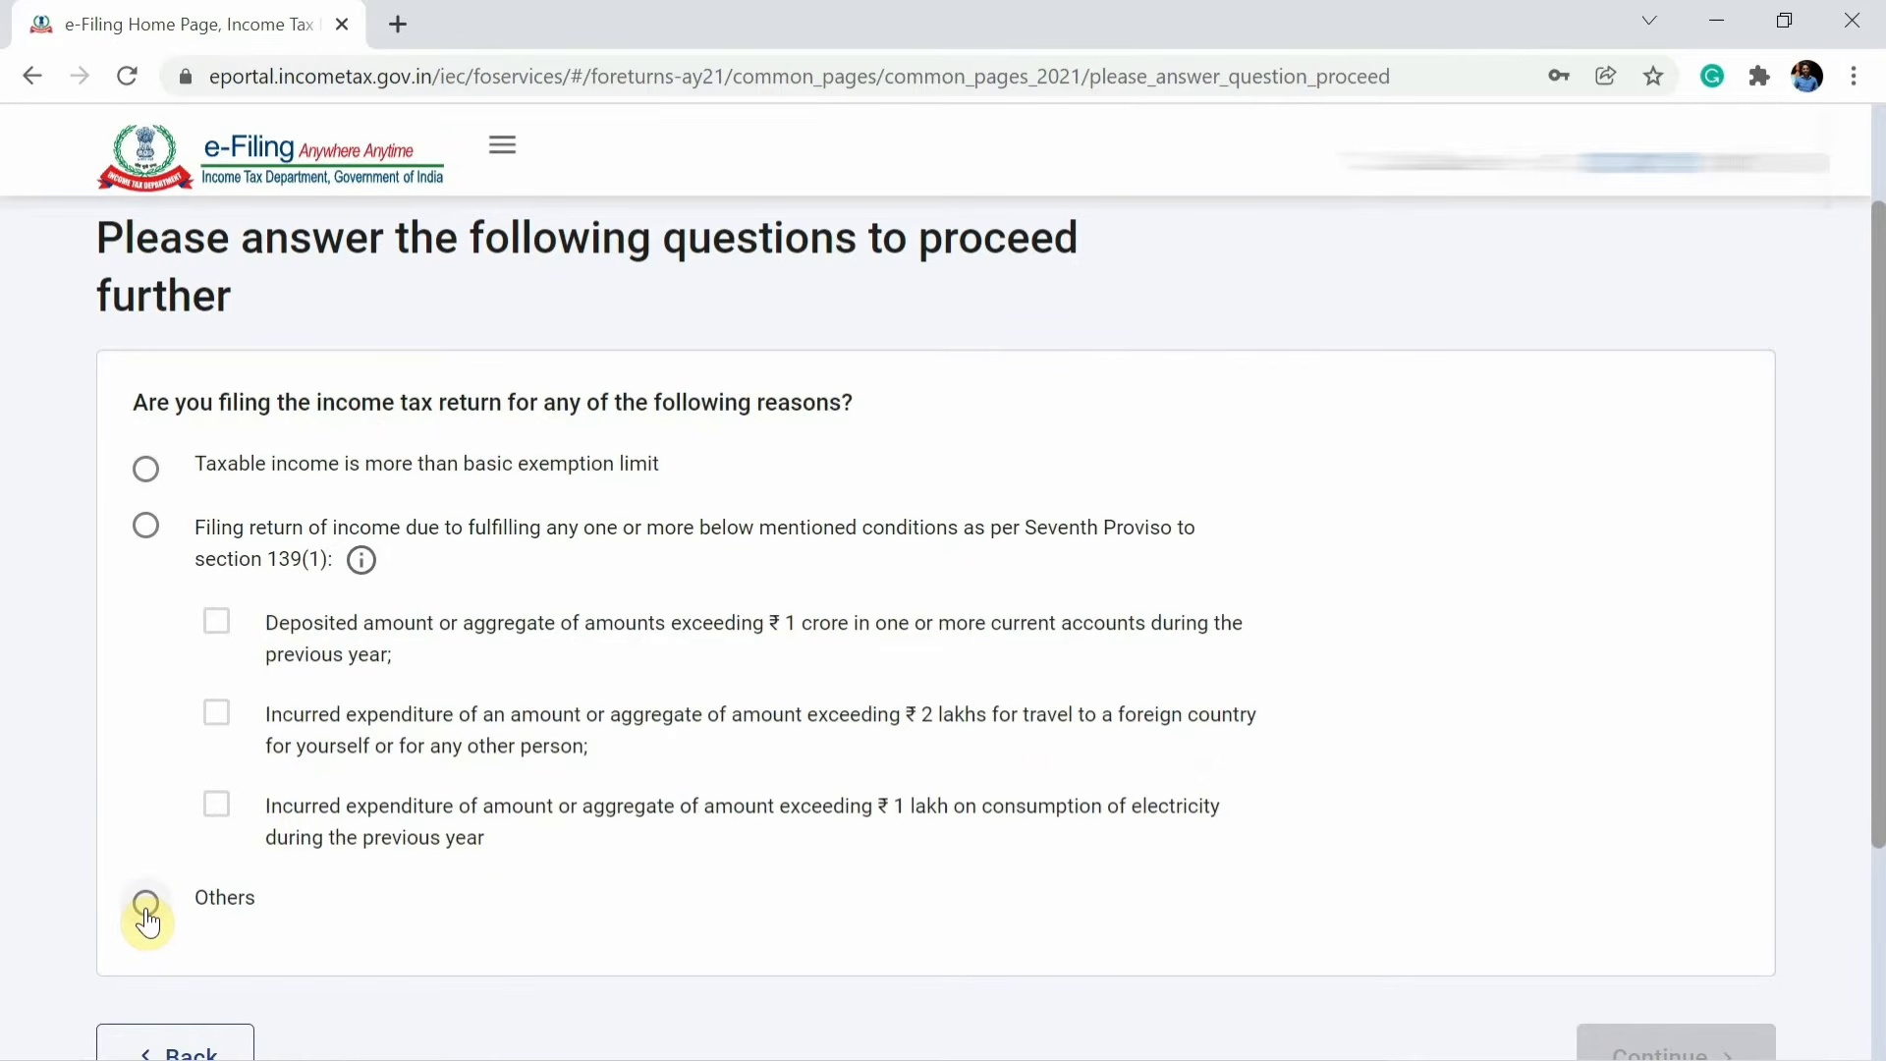
pyautogui.click(147, 471)
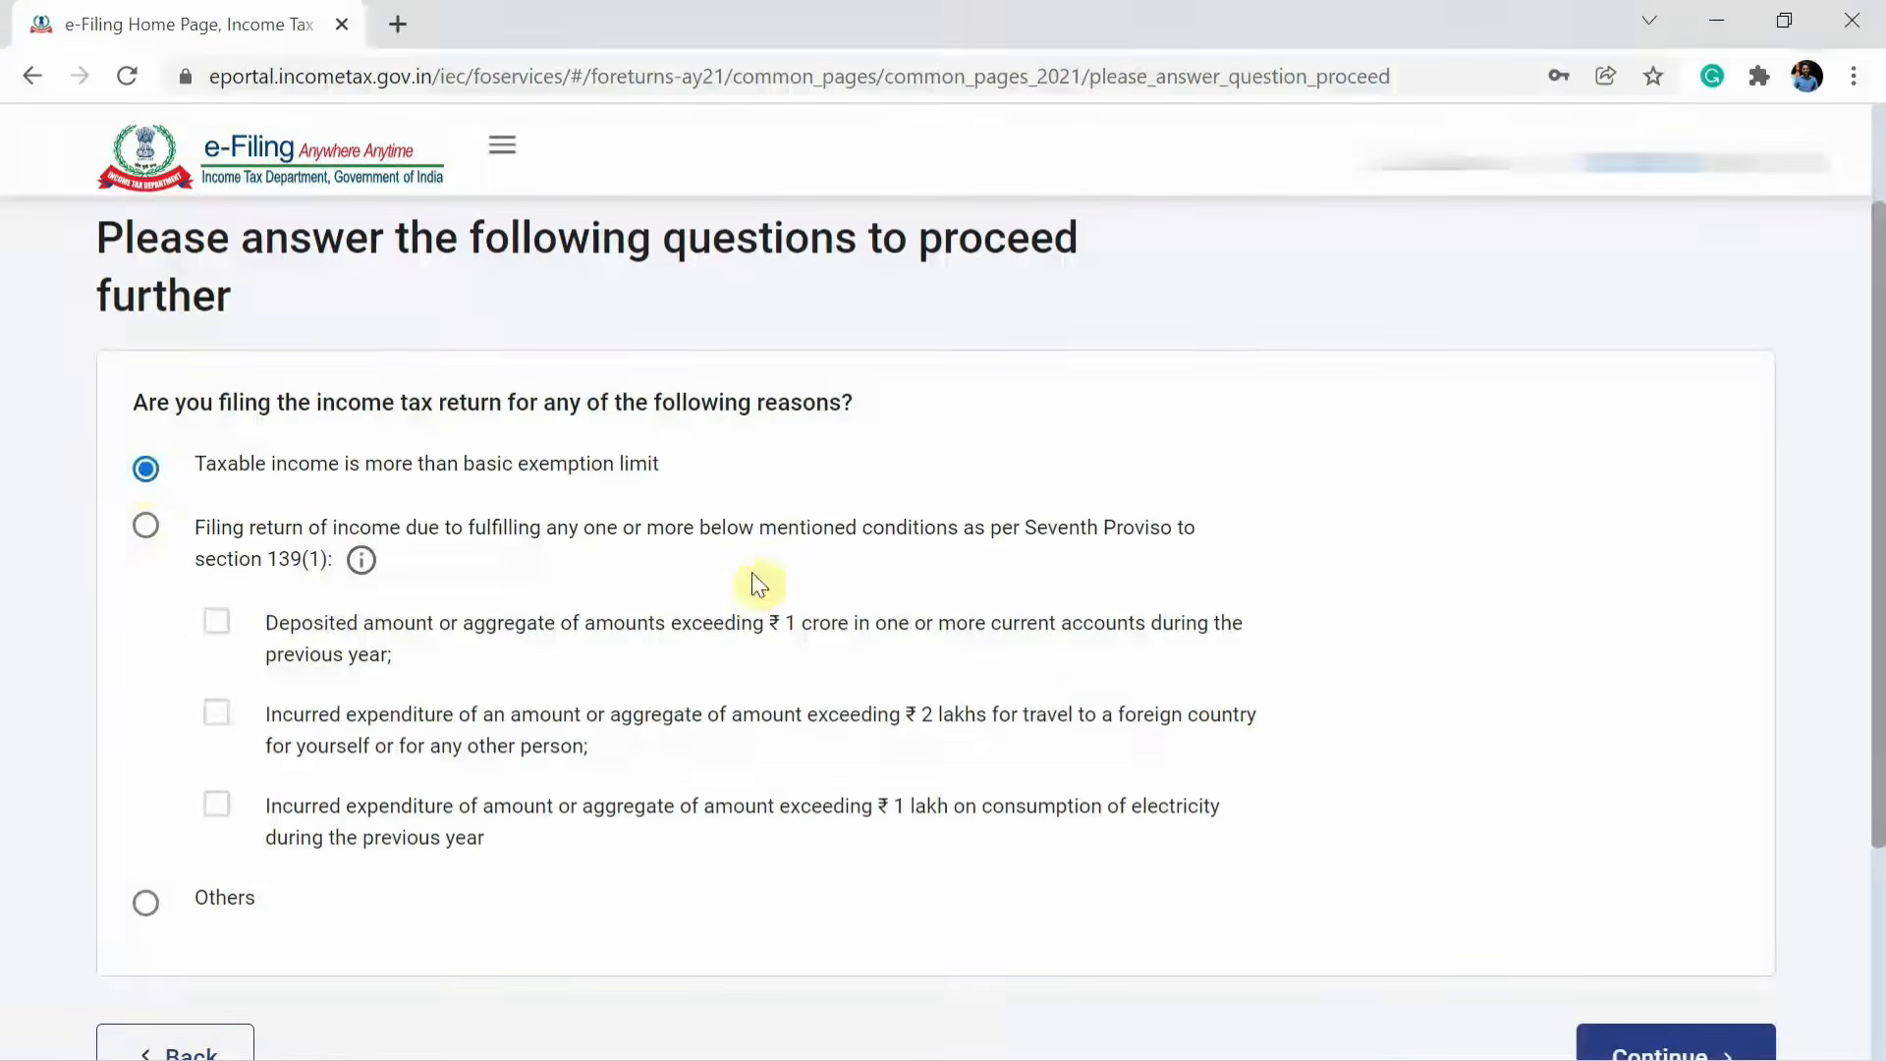
pyautogui.scroll(-2, 757, 581)
pyautogui.click(1629, 866)
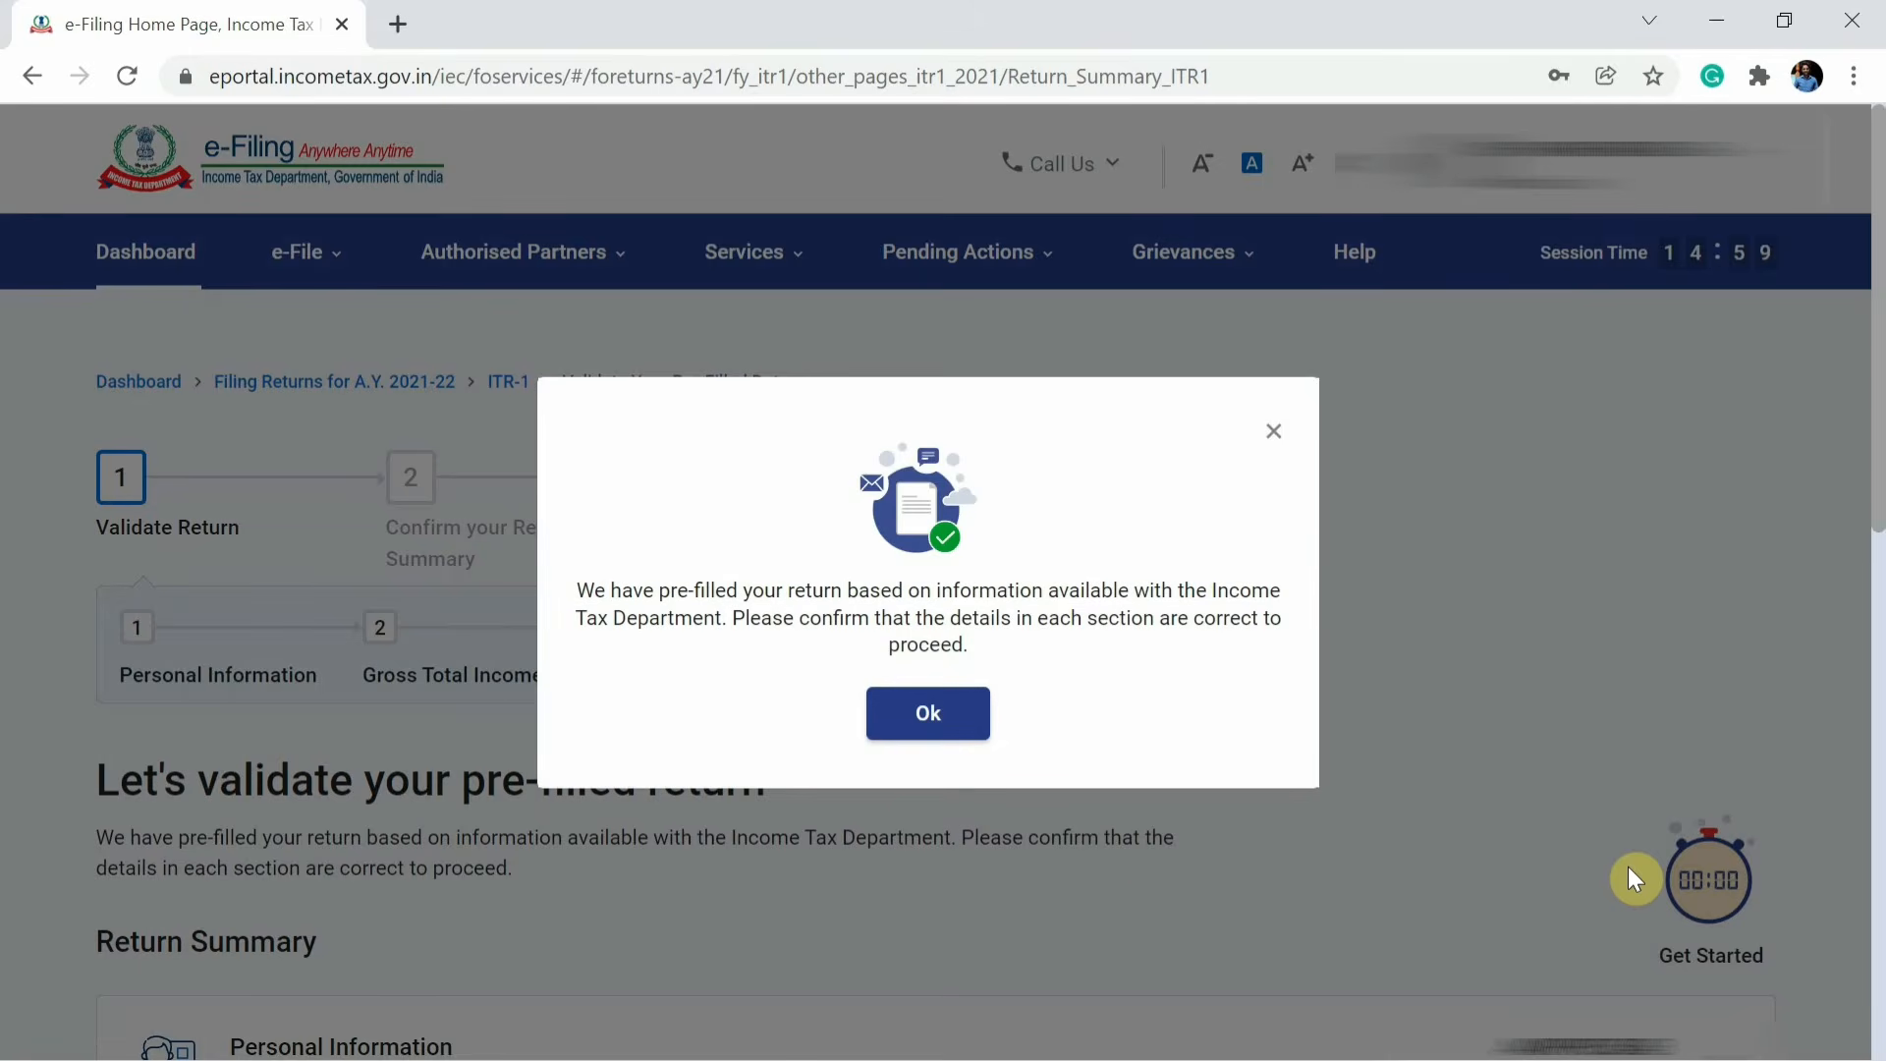
pyautogui.click(931, 715)
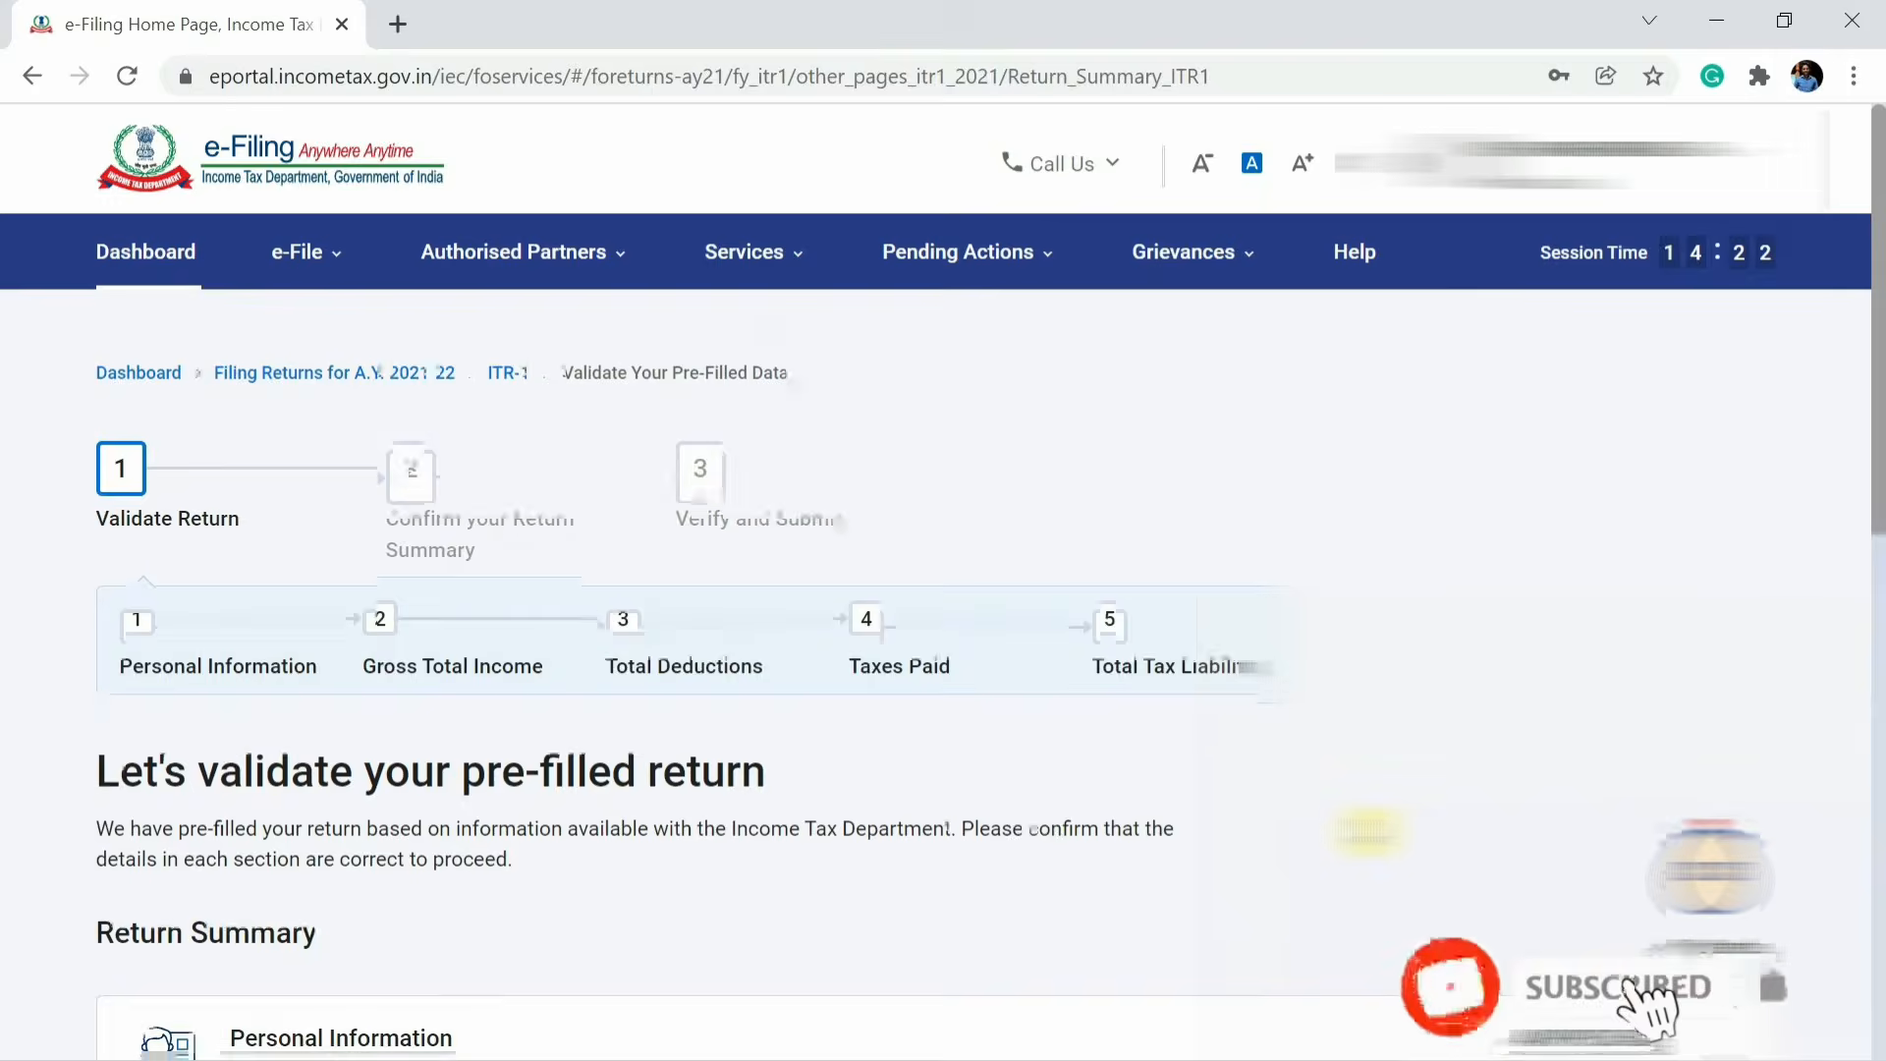
# Open the Personal Information section and set Nature of Employment to Central Government.
pyautogui.scroll(-1, 1369, 832)
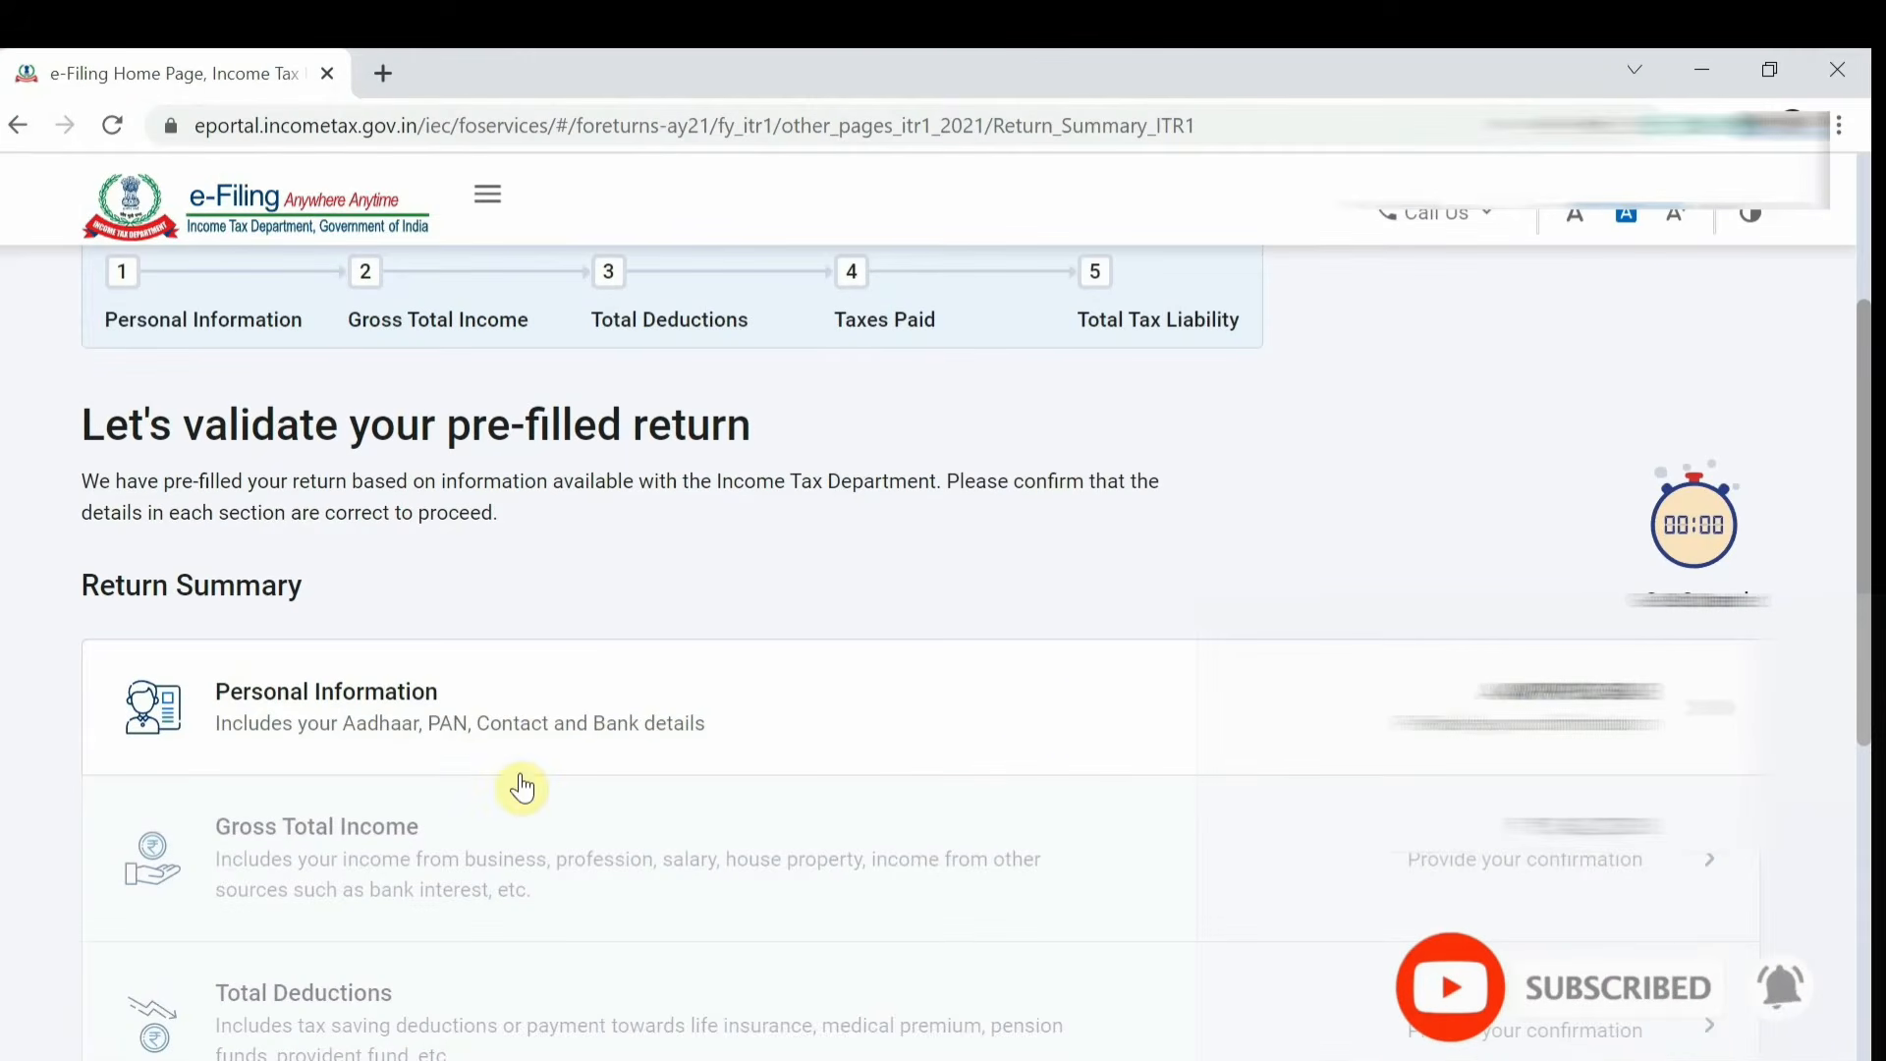
pyautogui.click(1476, 727)
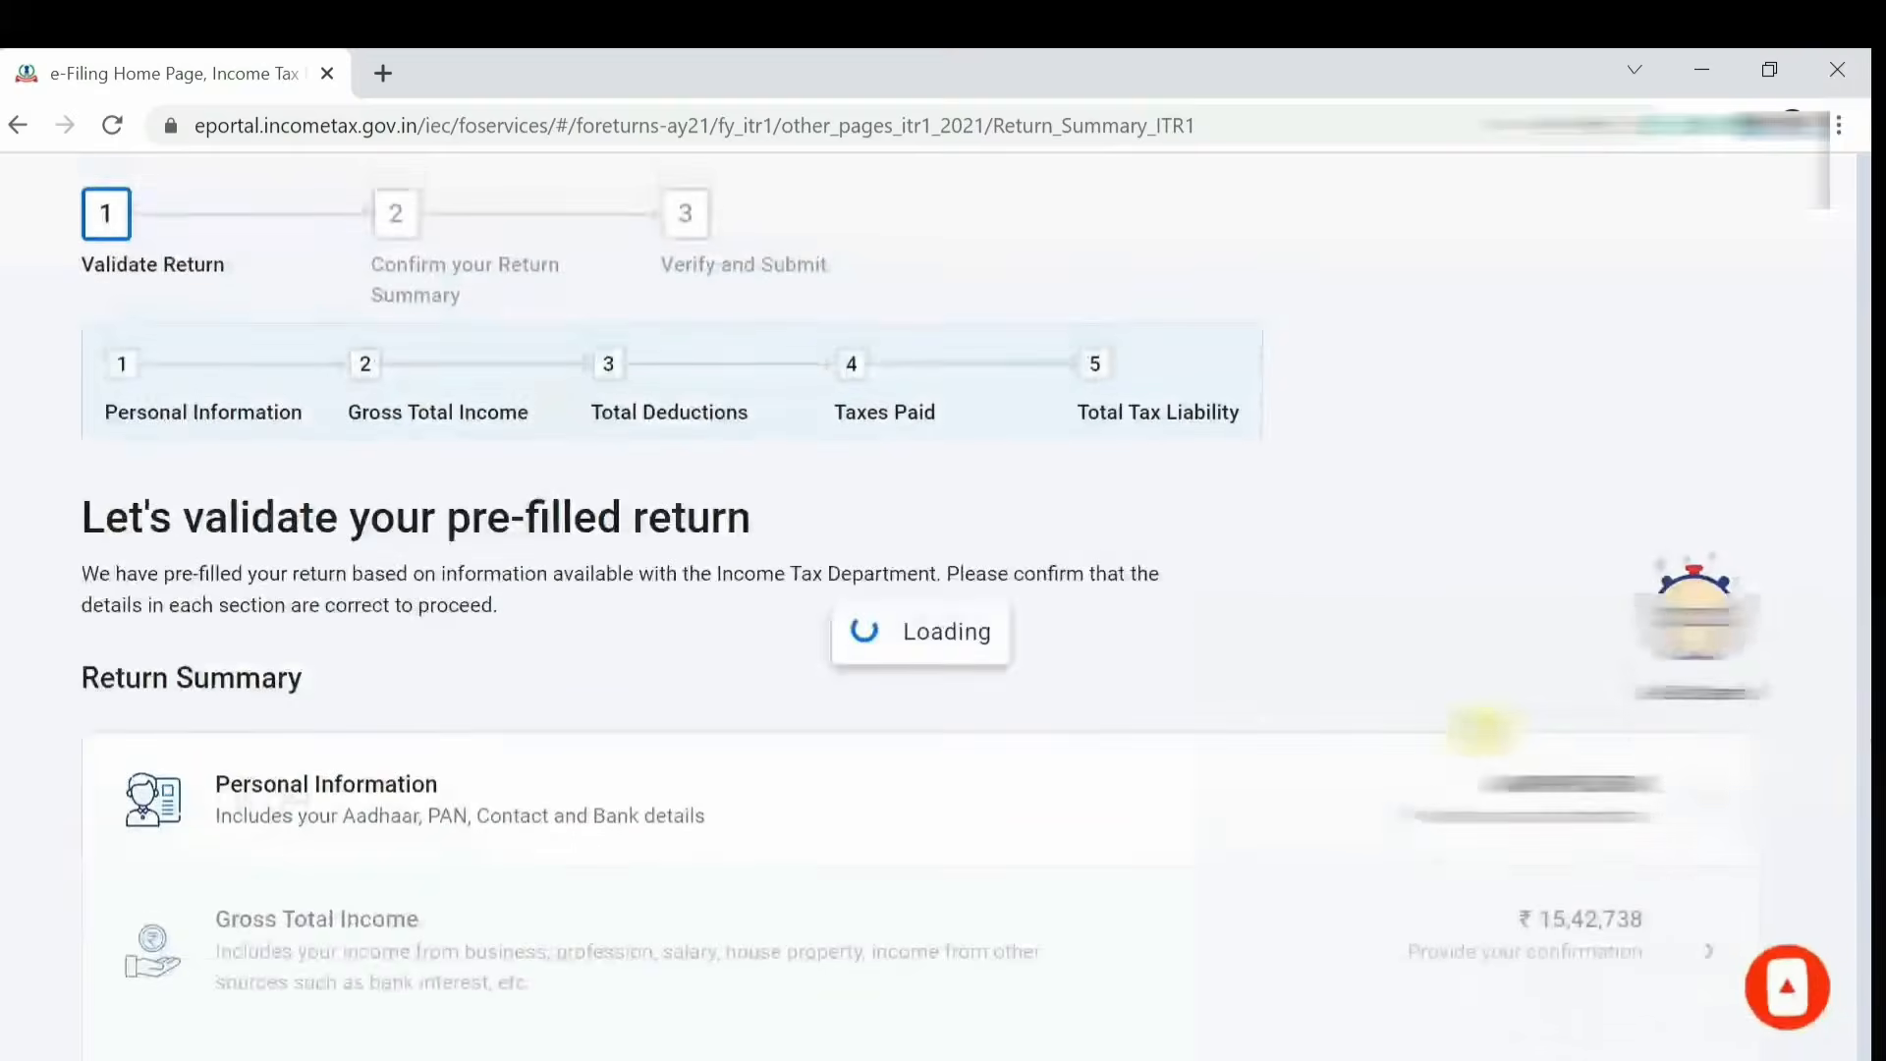
pyautogui.scroll(-8, 1485, 728)
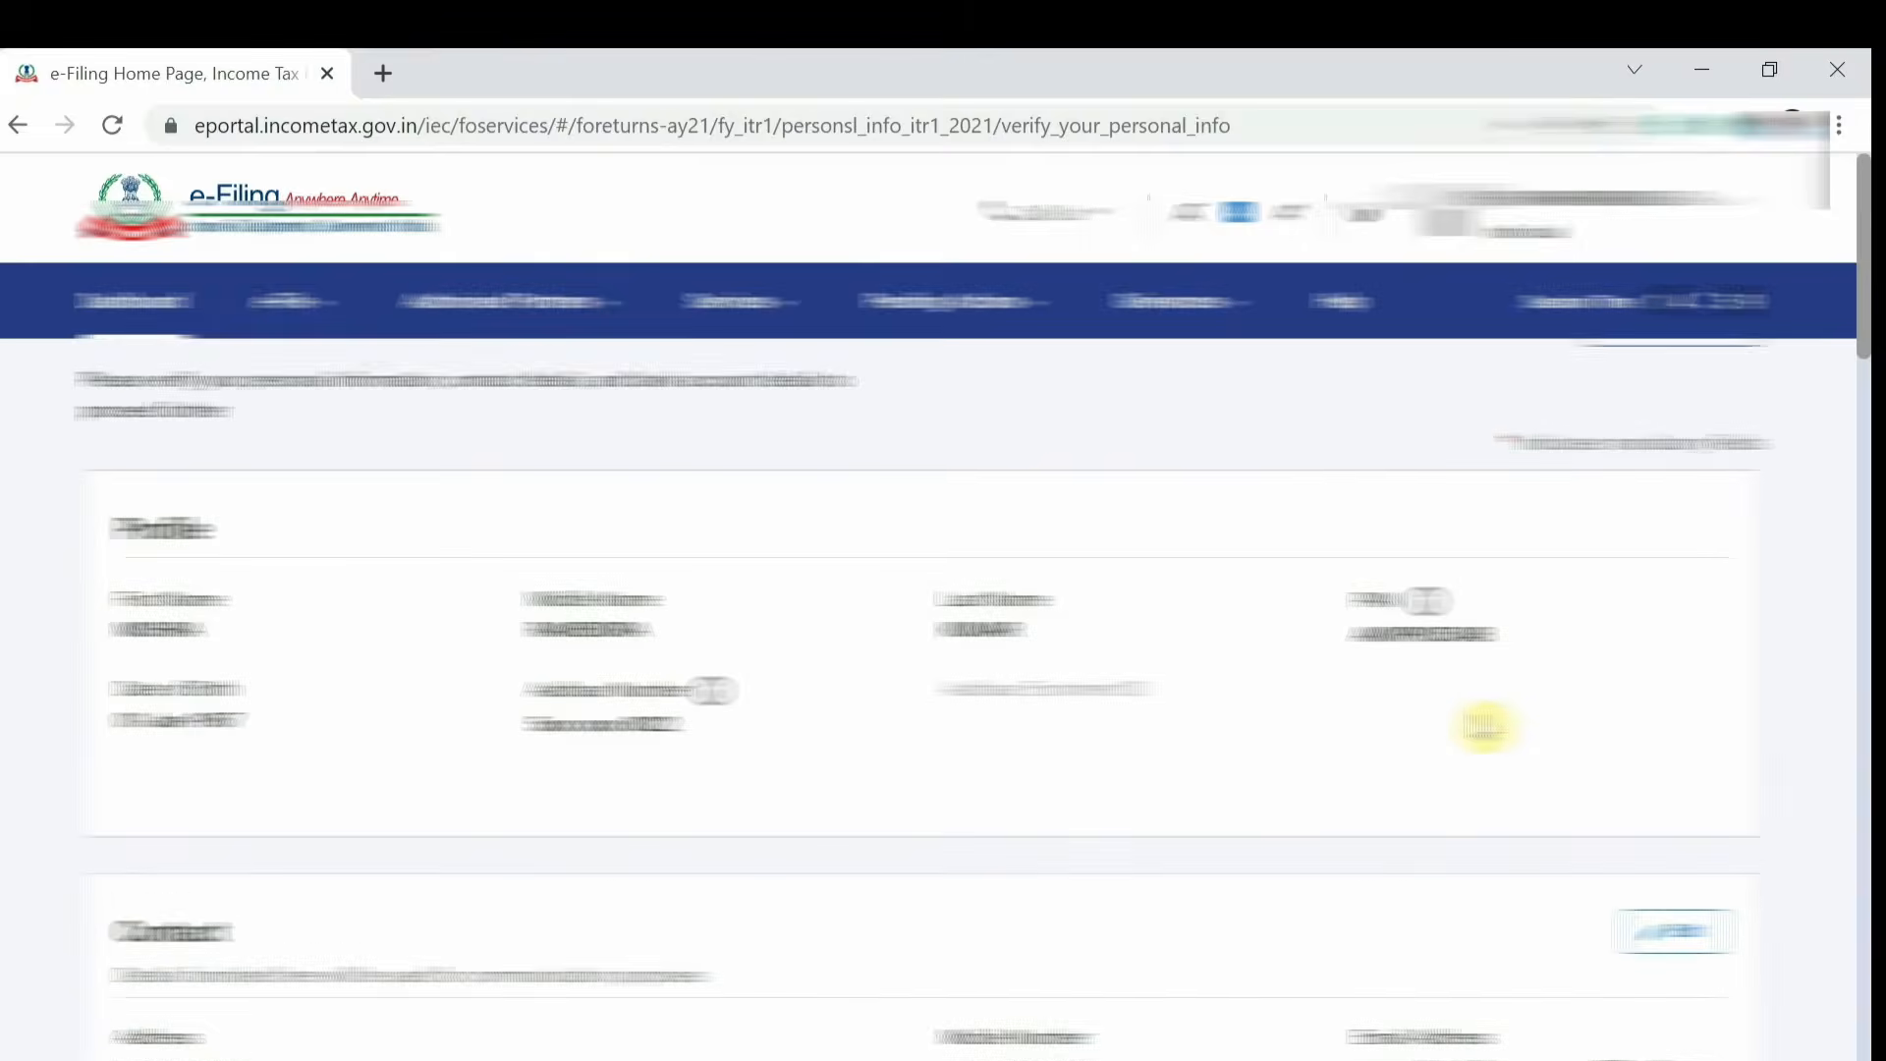
pyautogui.scroll(-5, 1485, 728)
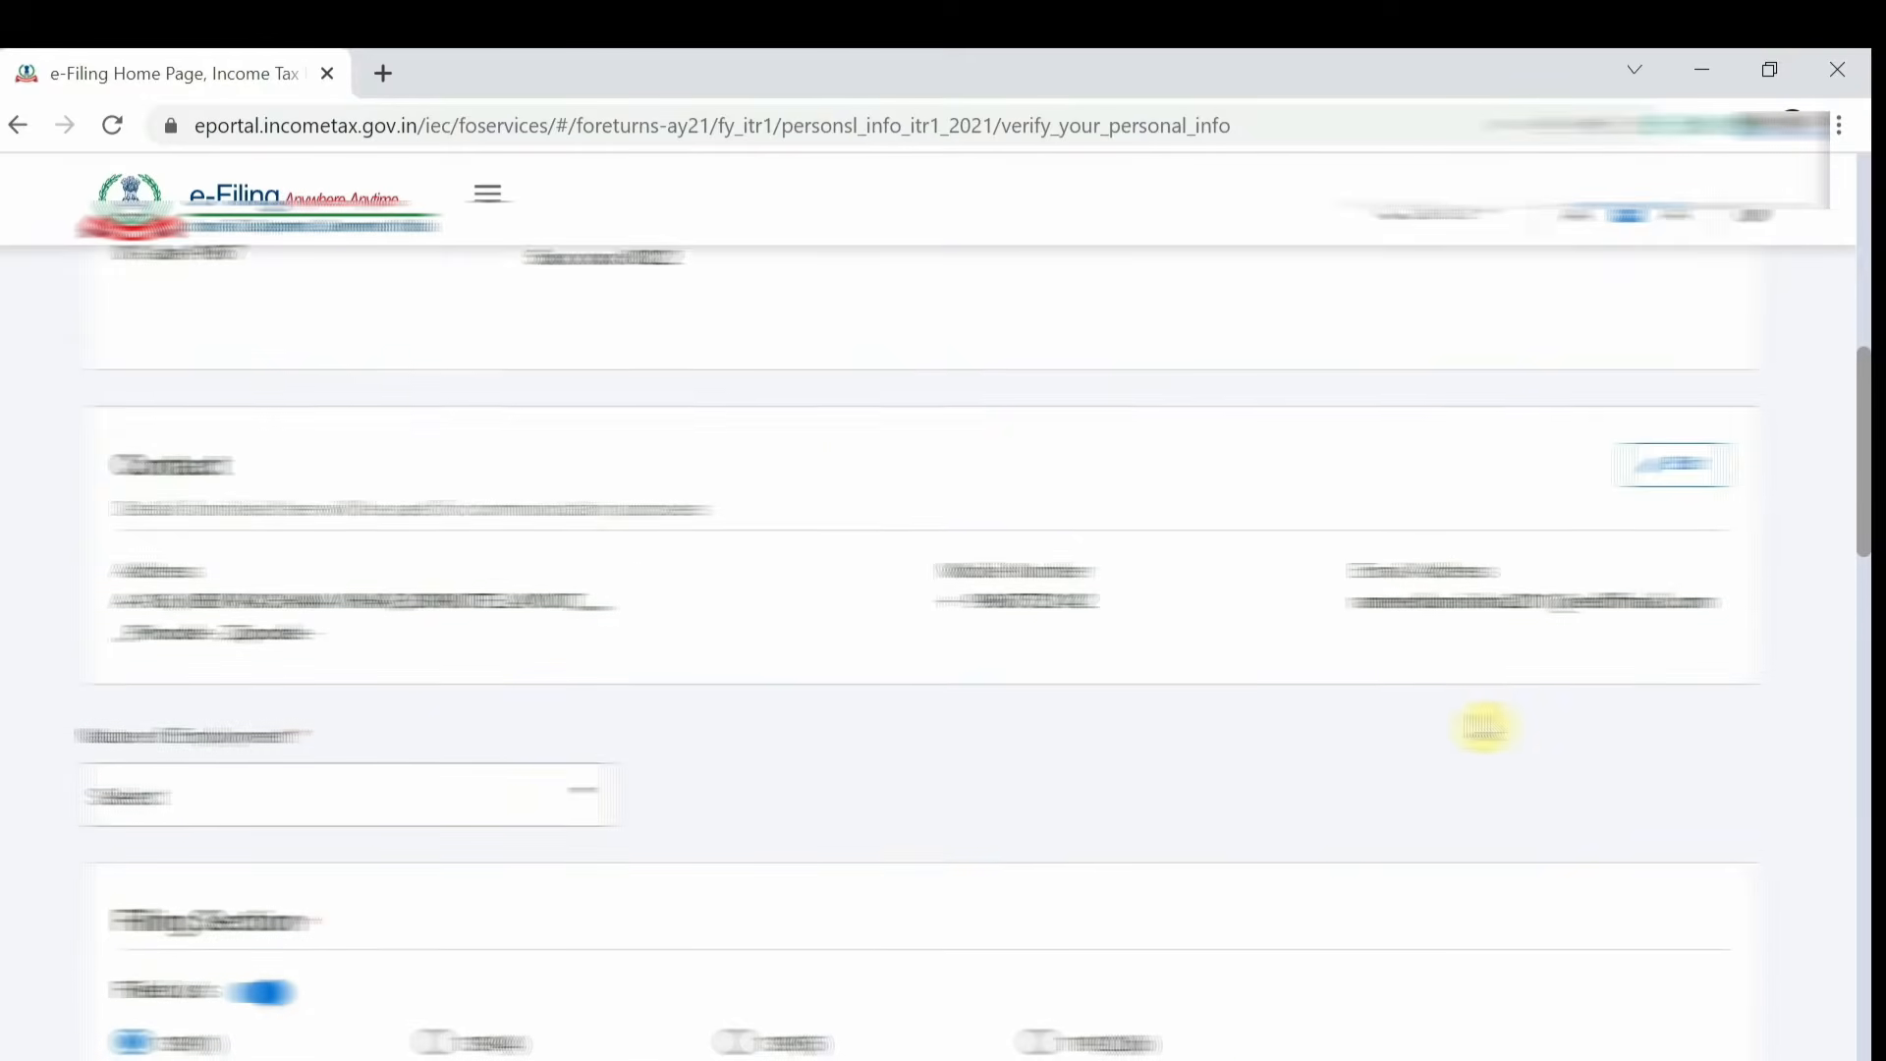
pyautogui.click(522, 586)
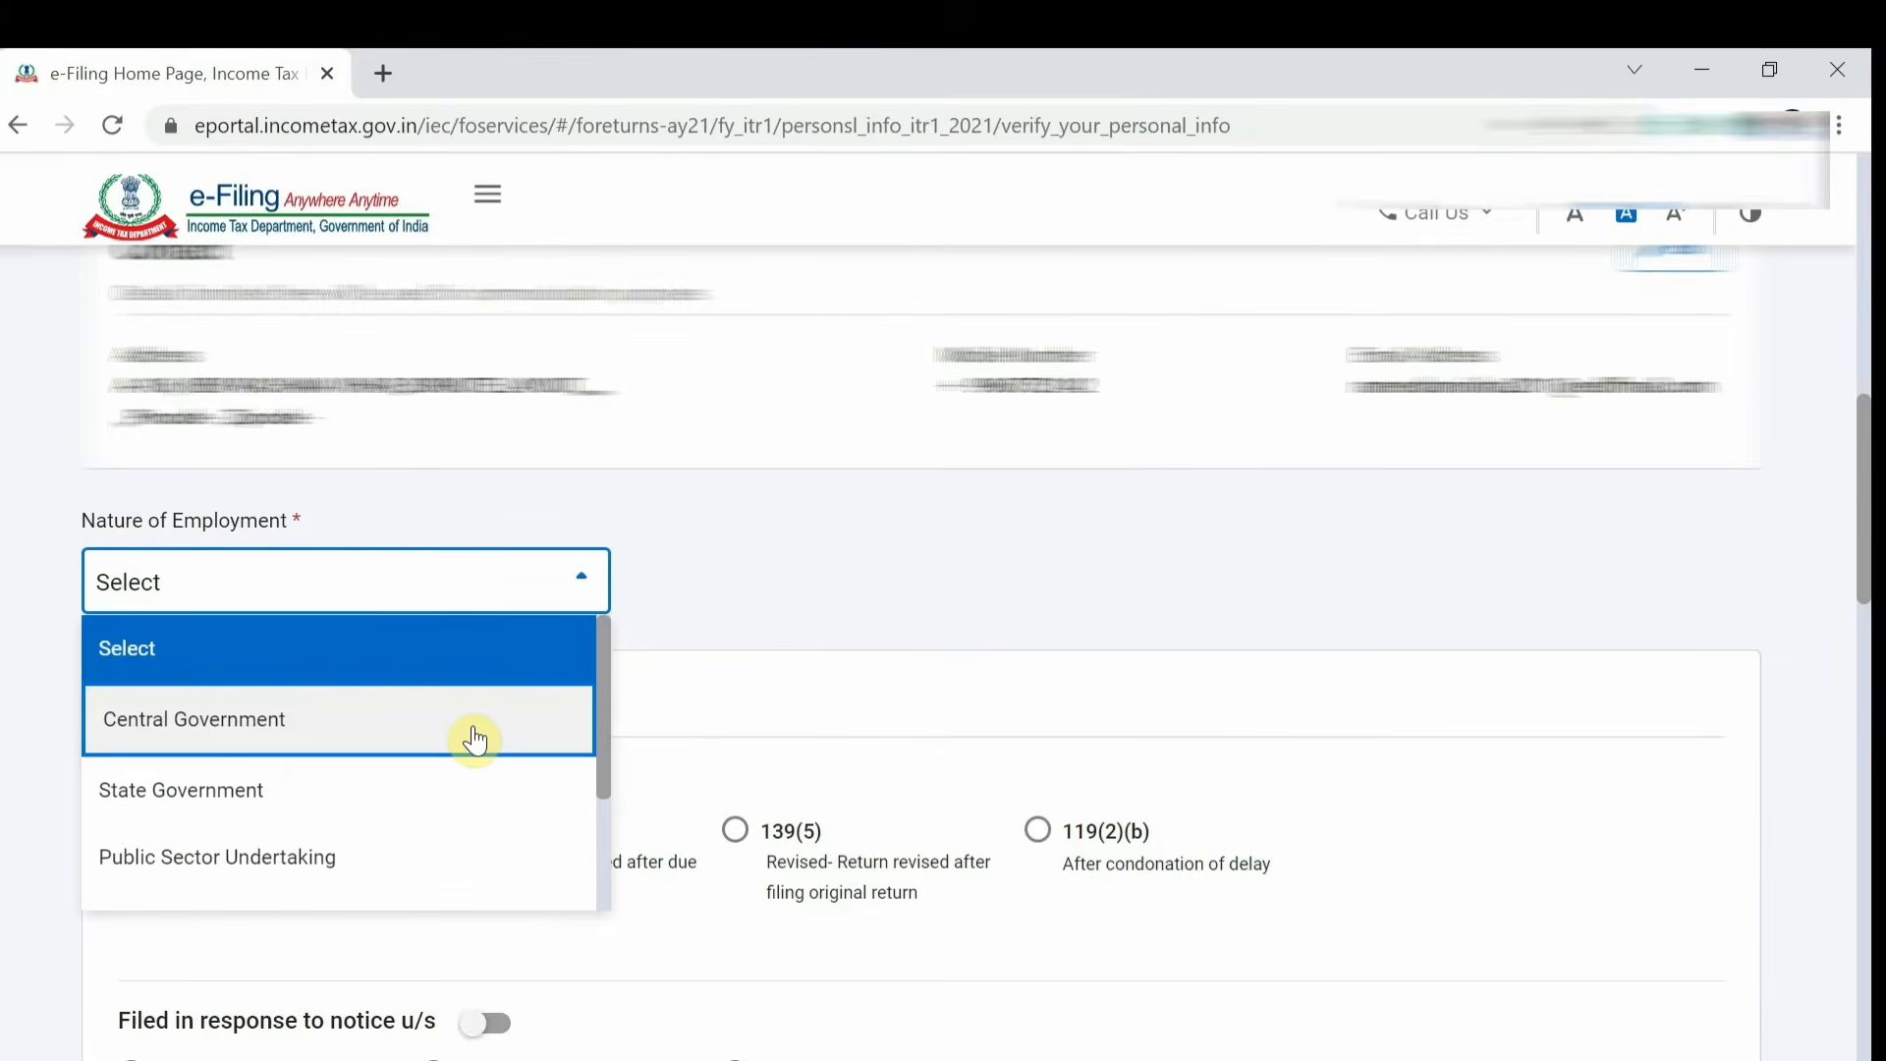
pyautogui.scroll(-1, 476, 738)
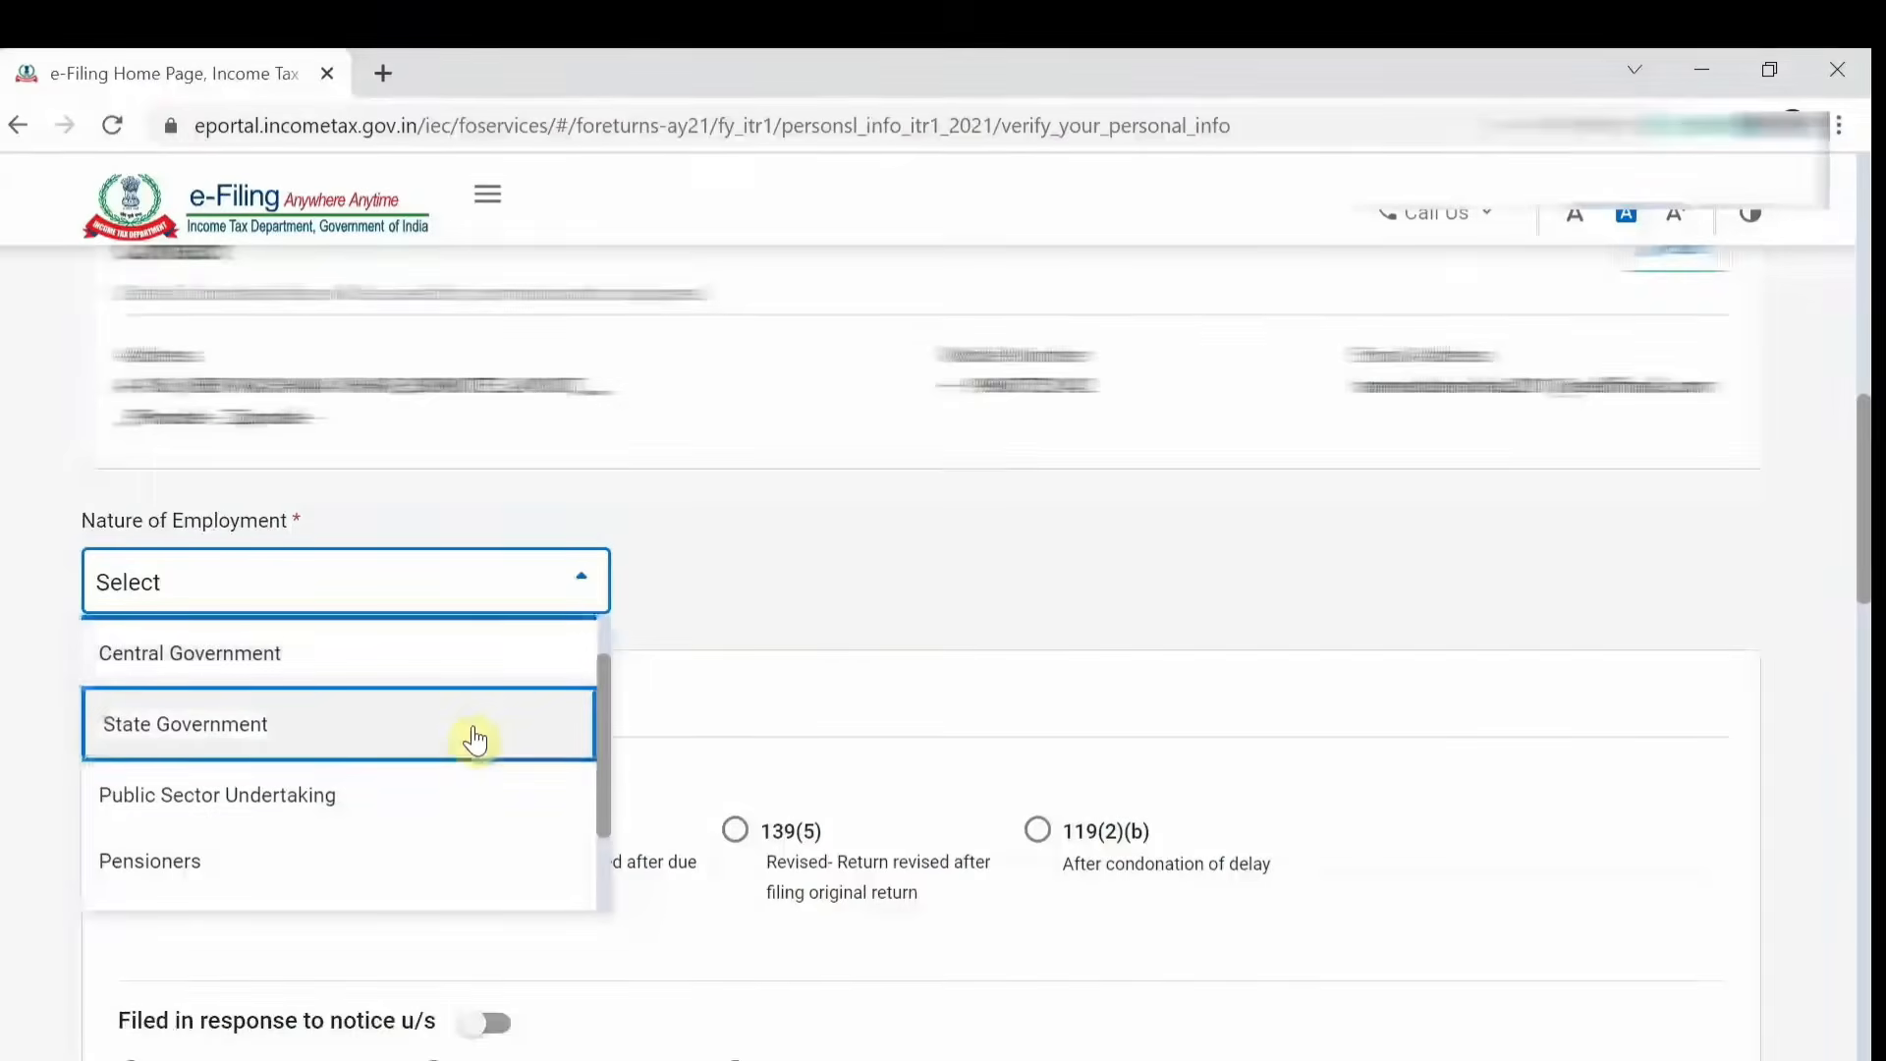
pyautogui.click(482, 669)
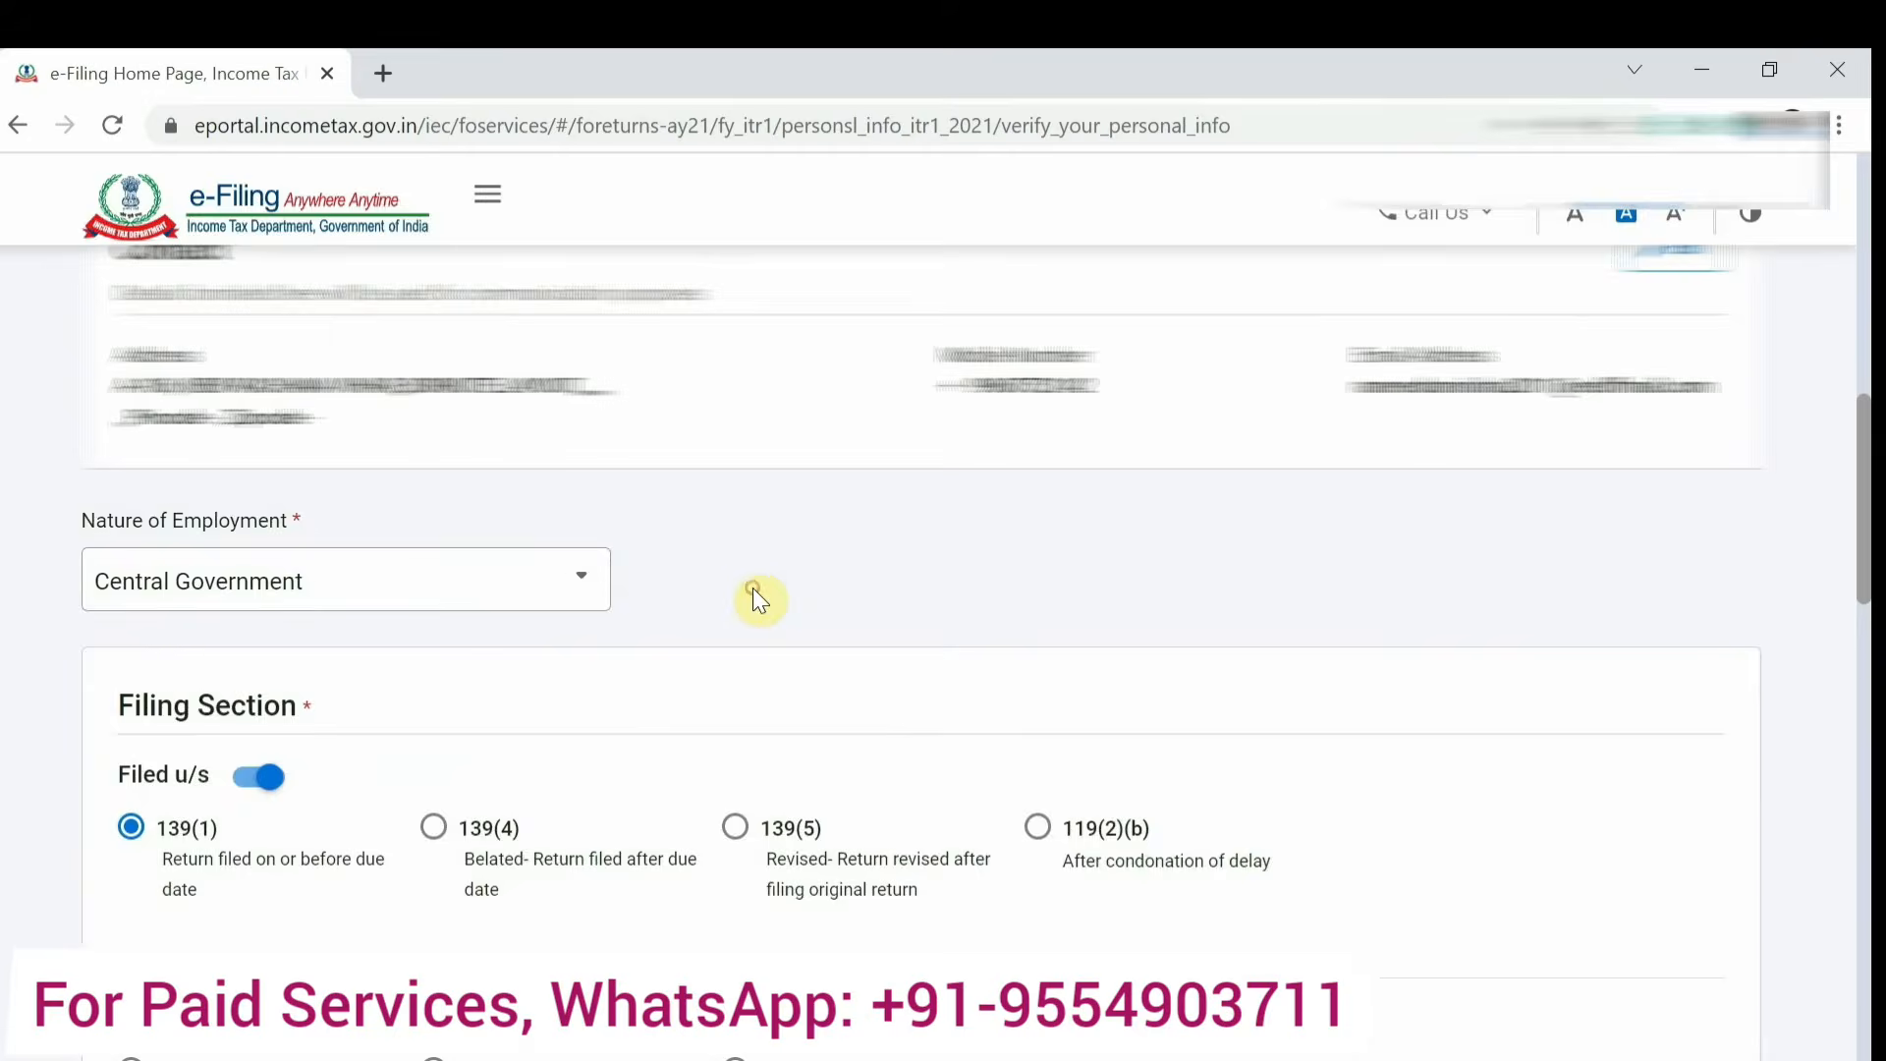
# Select filing section 139(4) and answer No to opting for the new tax regime u/s 115BAC.
pyautogui.scroll(-3, 752, 590)
pyautogui.scroll(-2, 753, 587)
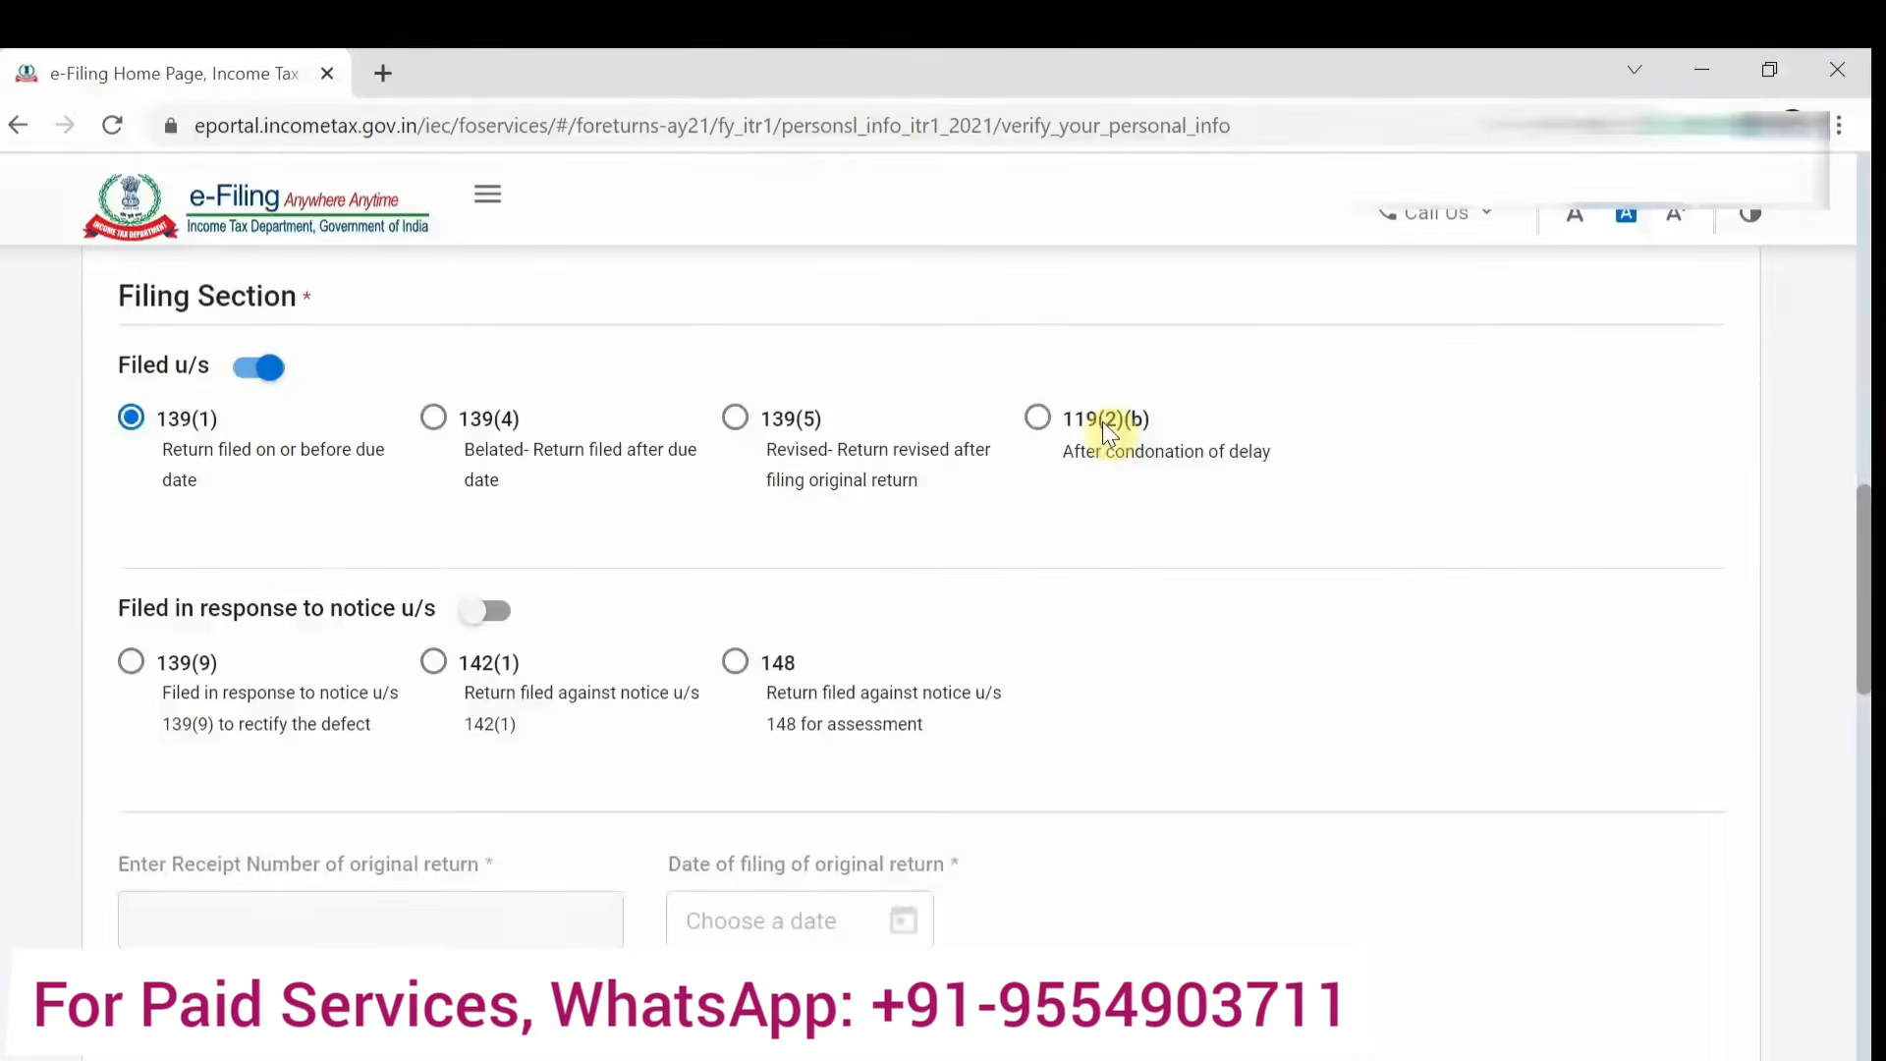
pyautogui.click(436, 423)
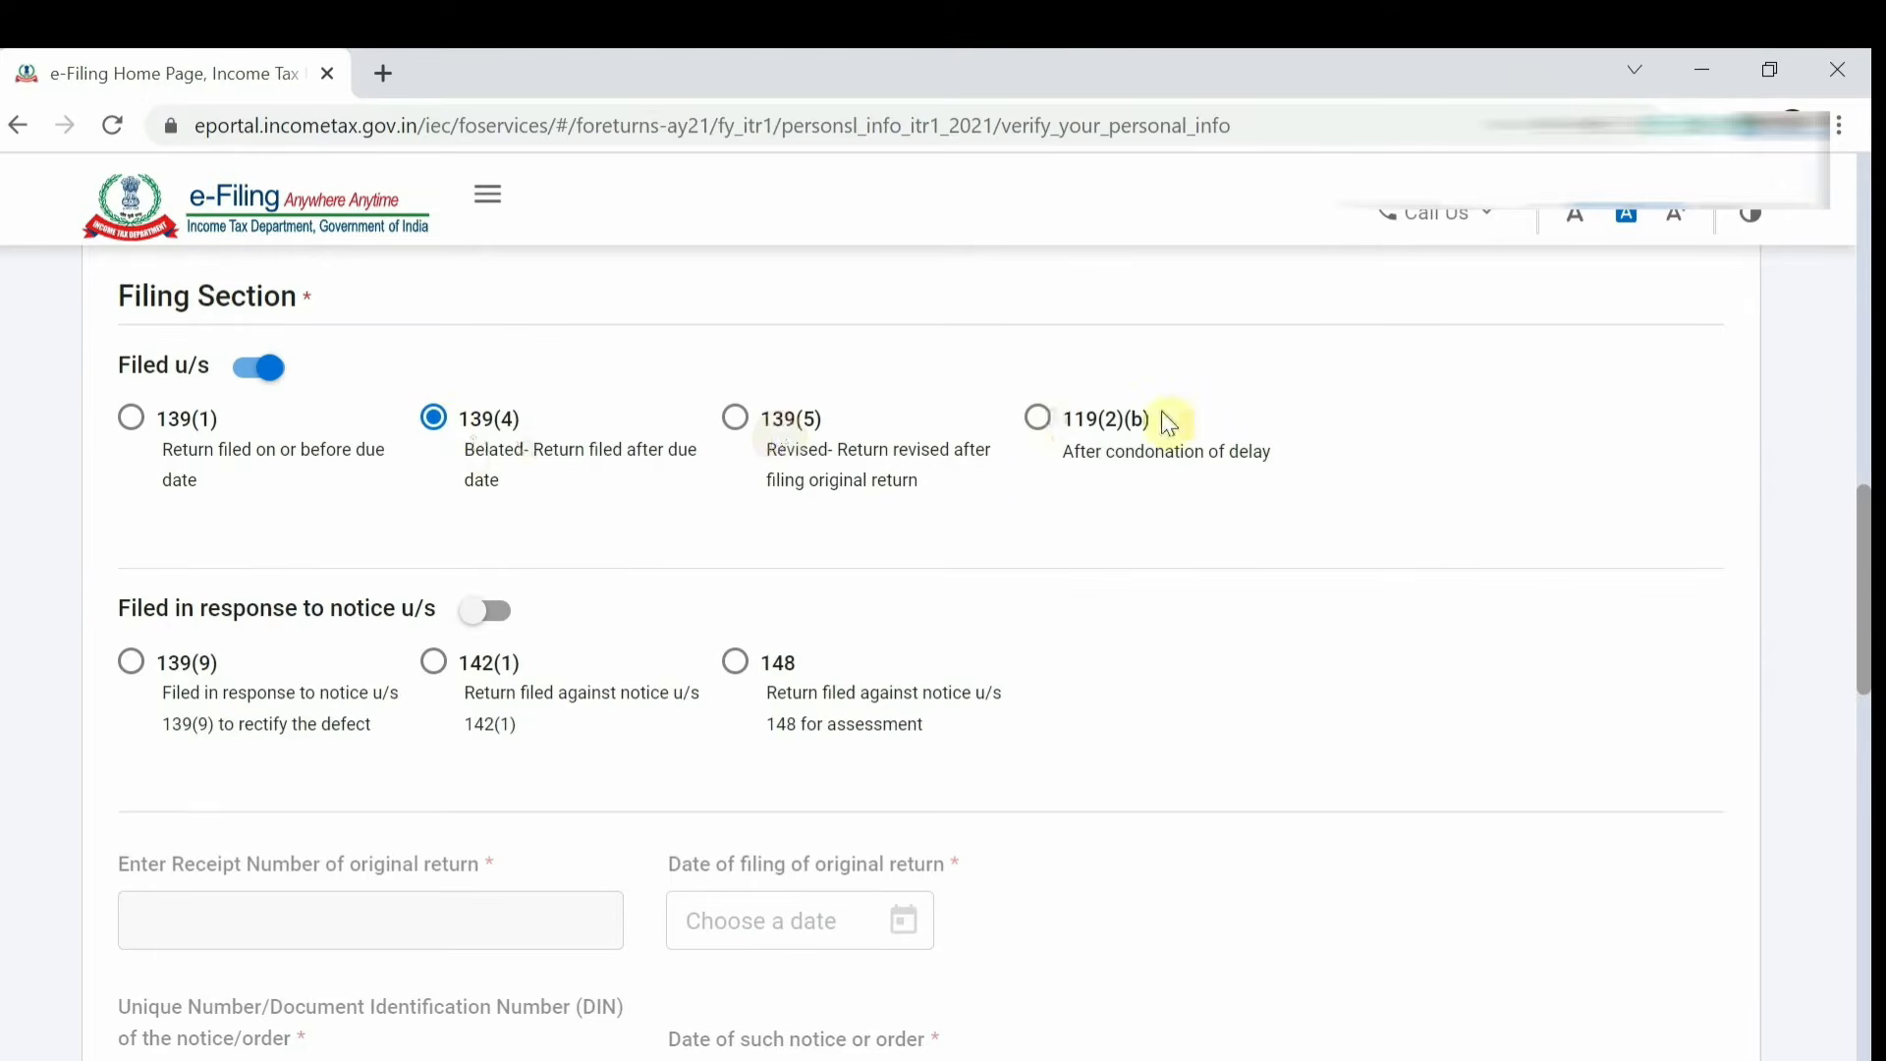
pyautogui.scroll(-2, 522, 568)
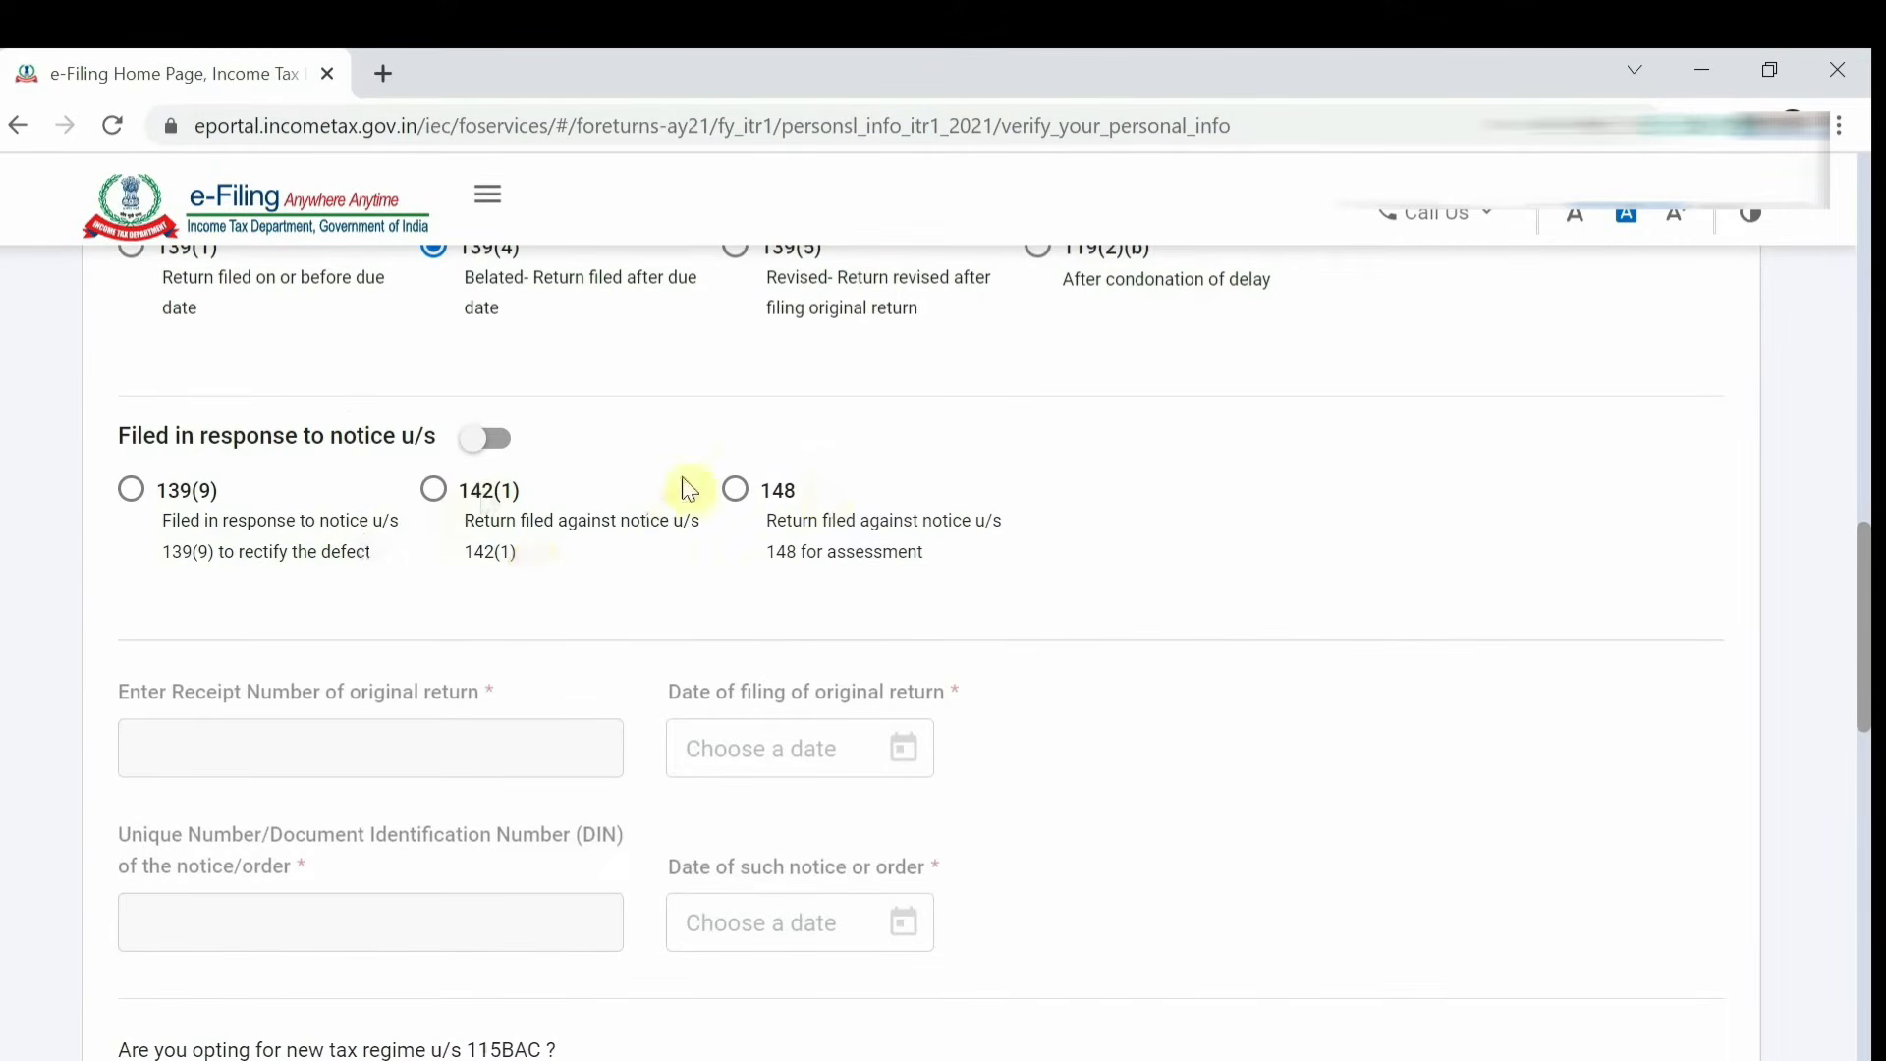
pyautogui.scroll(2, 662, 495)
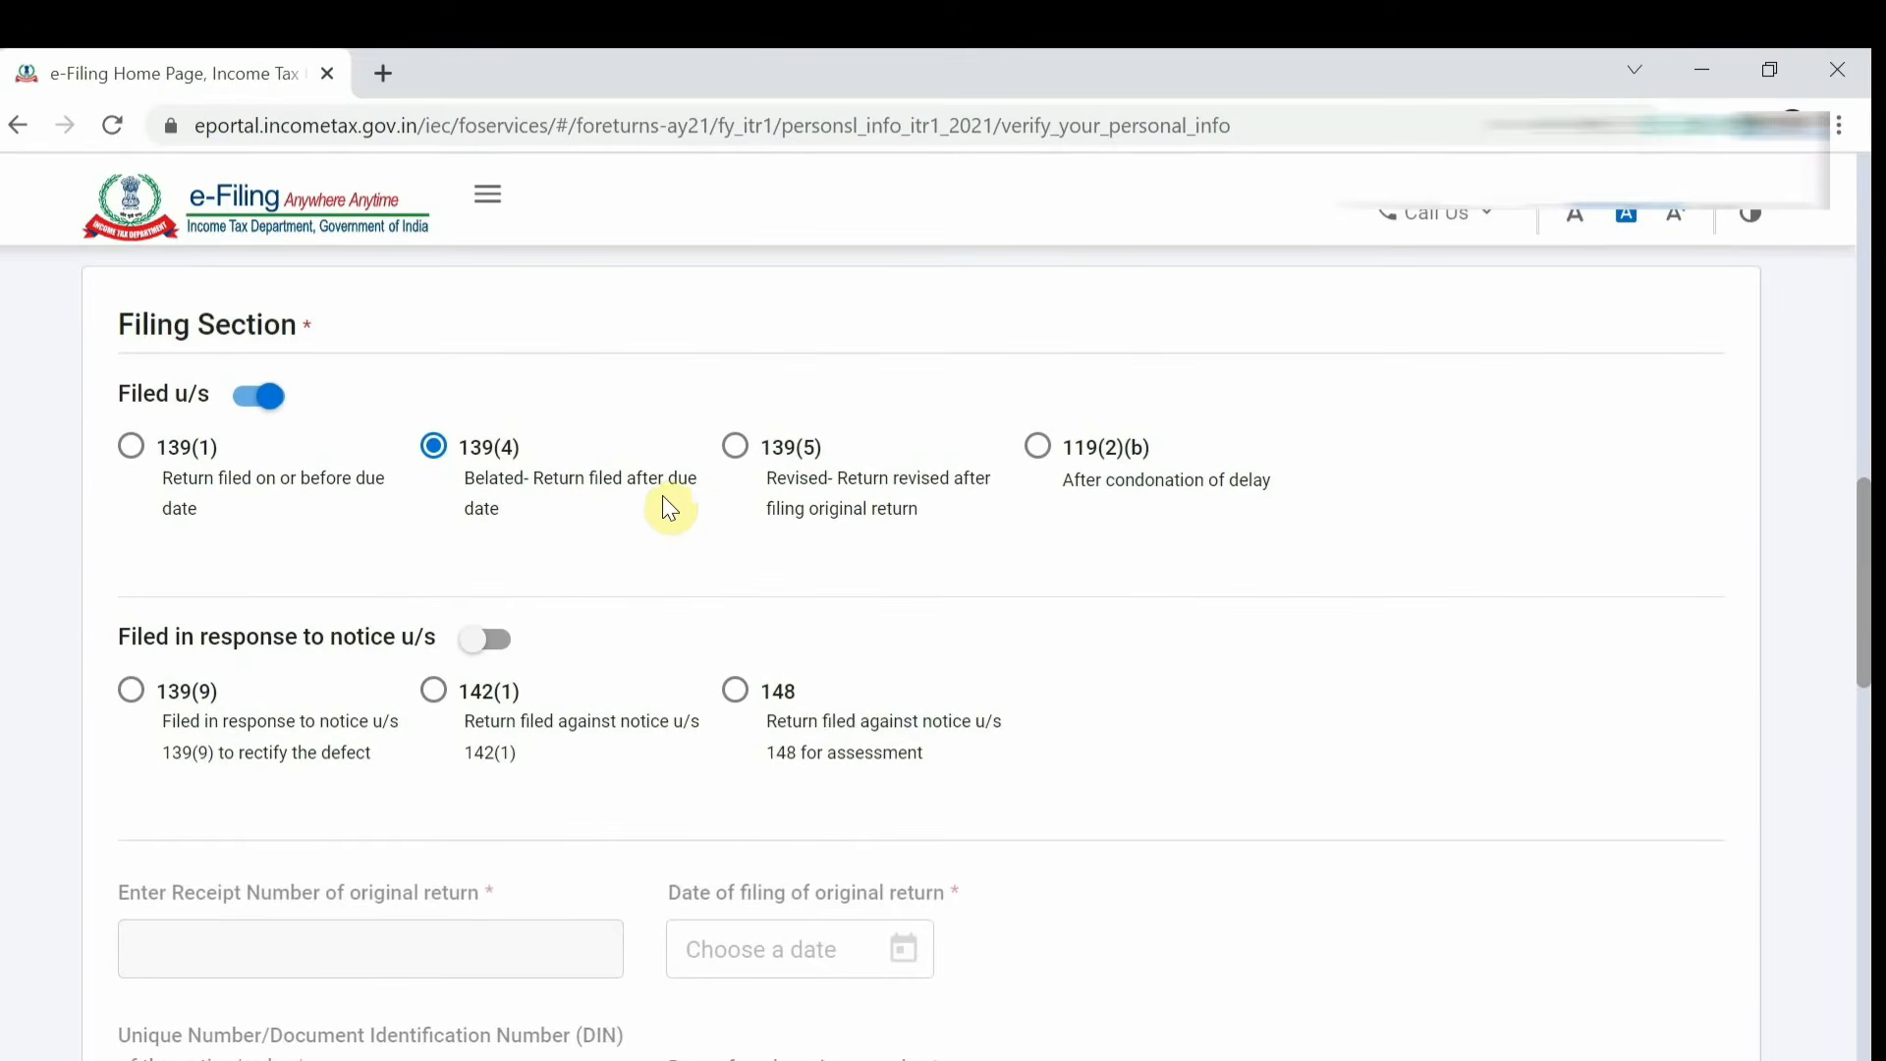
pyautogui.scroll(-7, 565, 535)
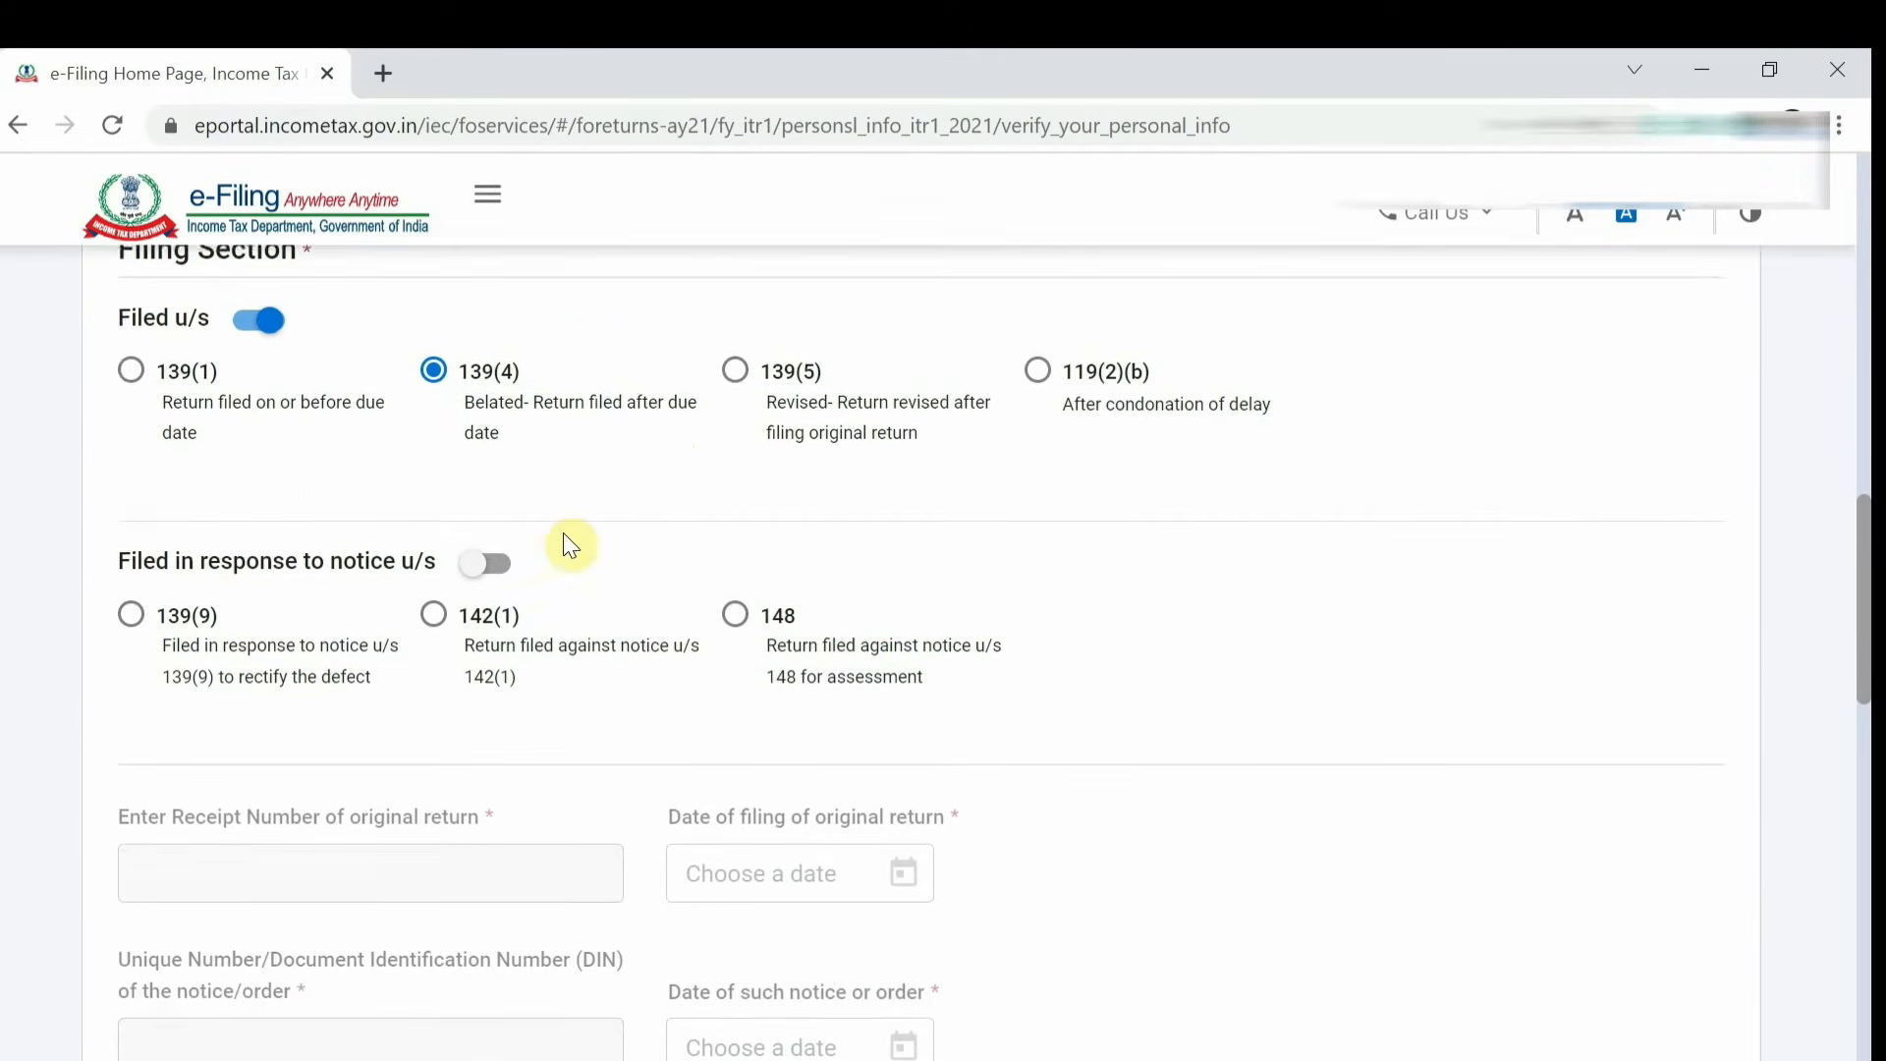
pyautogui.scroll(-1, 570, 545)
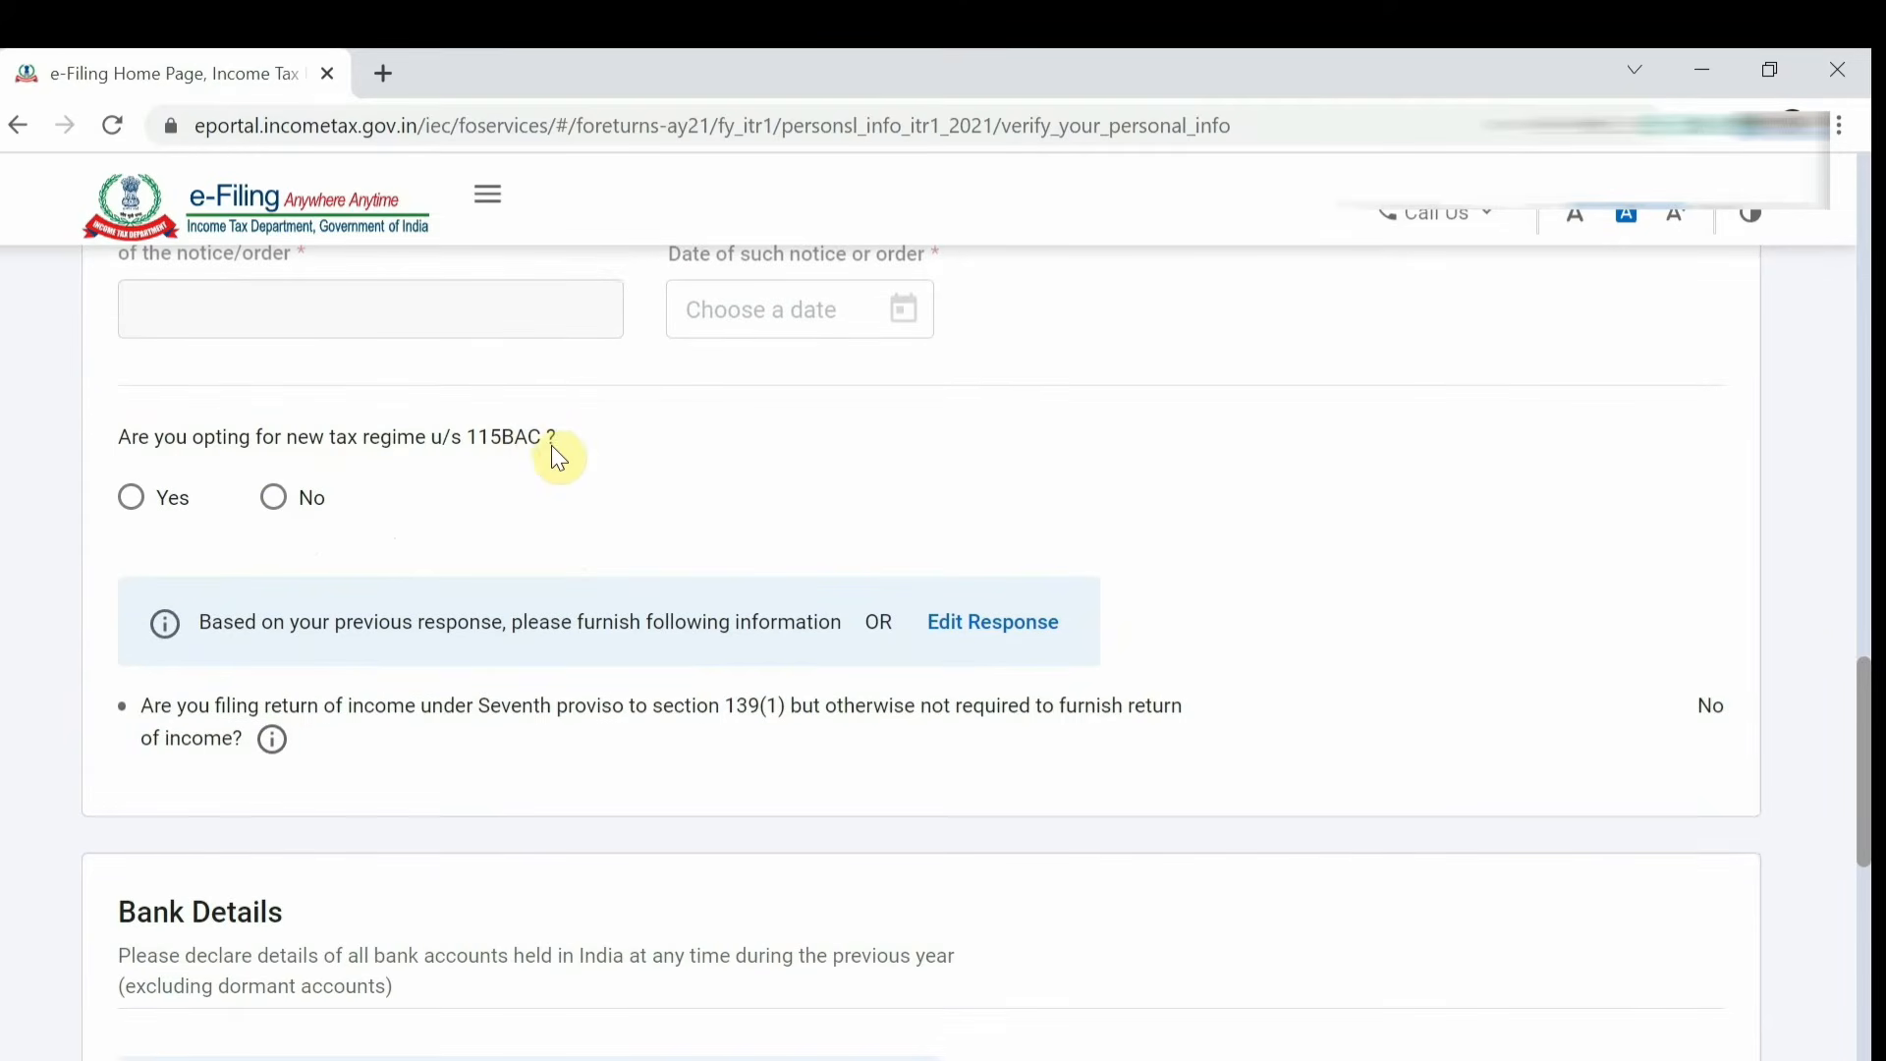
pyautogui.click(273, 499)
pyautogui.scroll(-5, 682, 661)
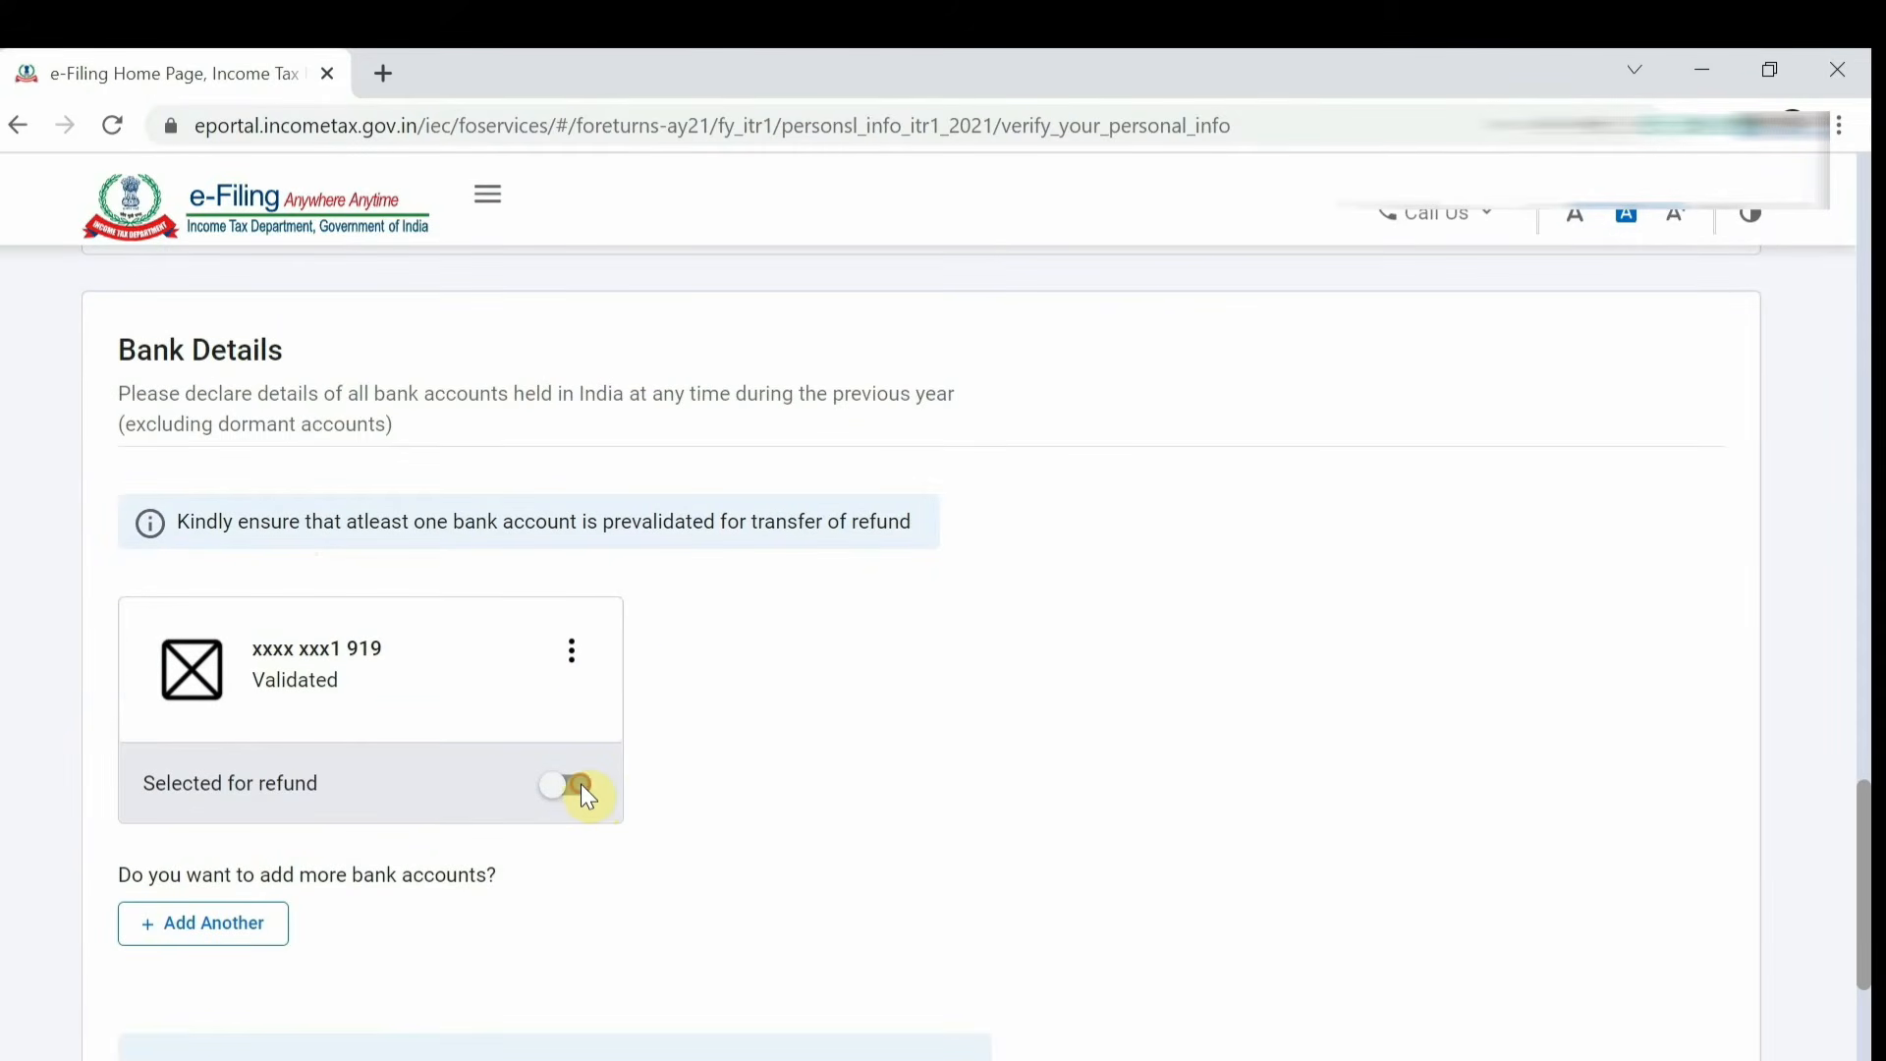
# Mark the validated bank account as selected for refund and confirm the personal information.
pyautogui.scroll(-3, 581, 784)
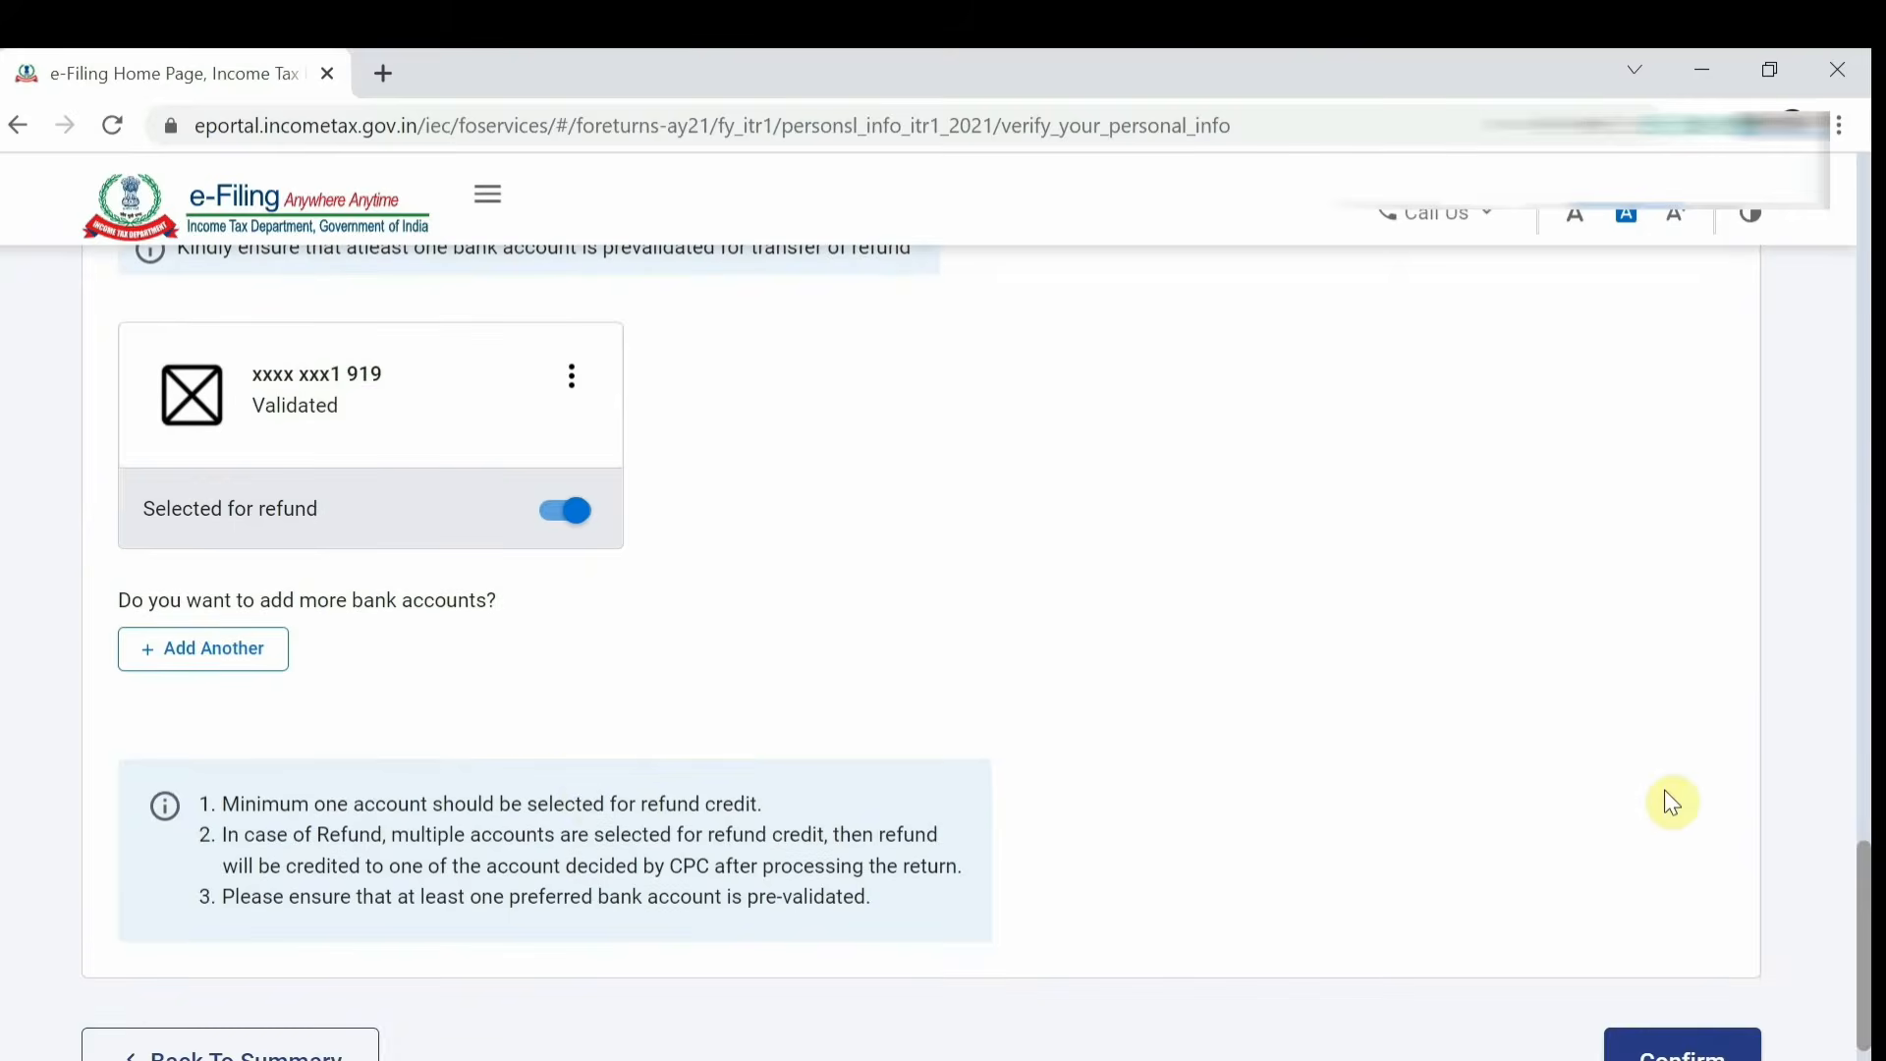
pyautogui.click(1708, 1053)
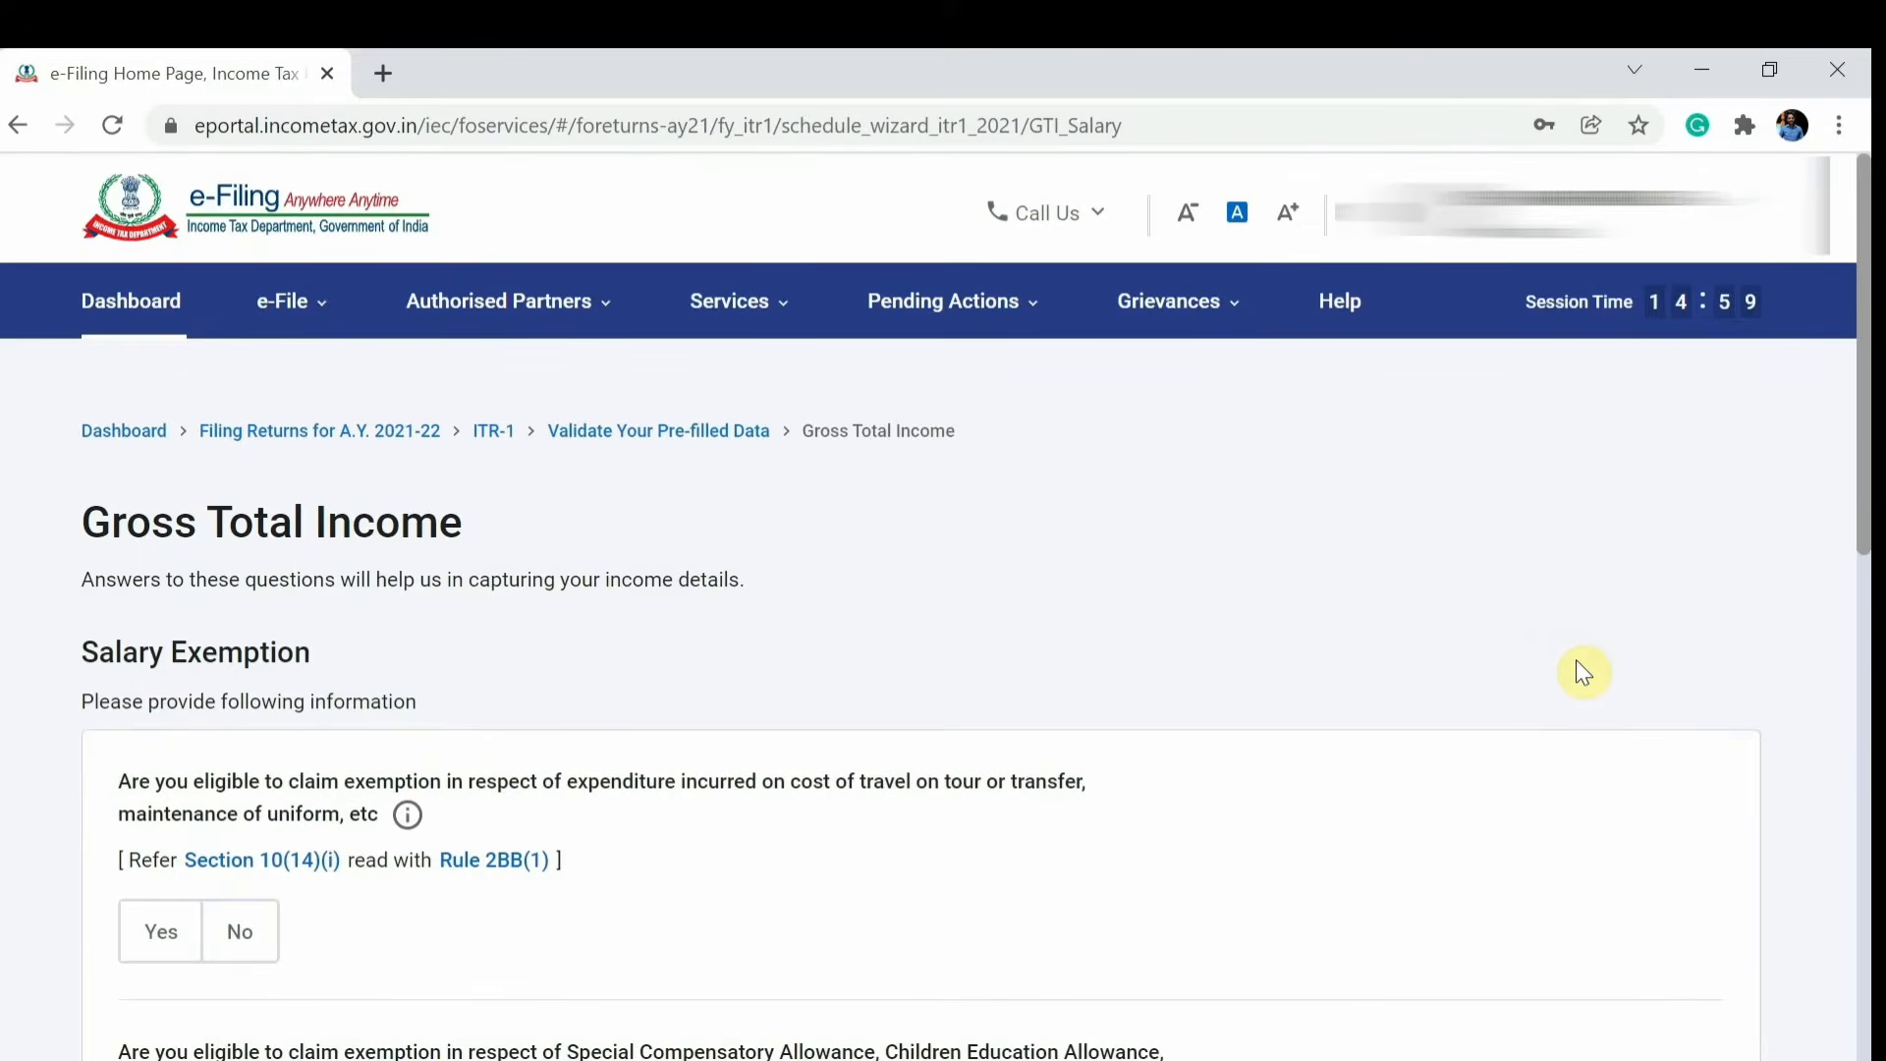
# Continue past the salary exemption questions to the income source details.
pyautogui.scroll(-5, 686, 823)
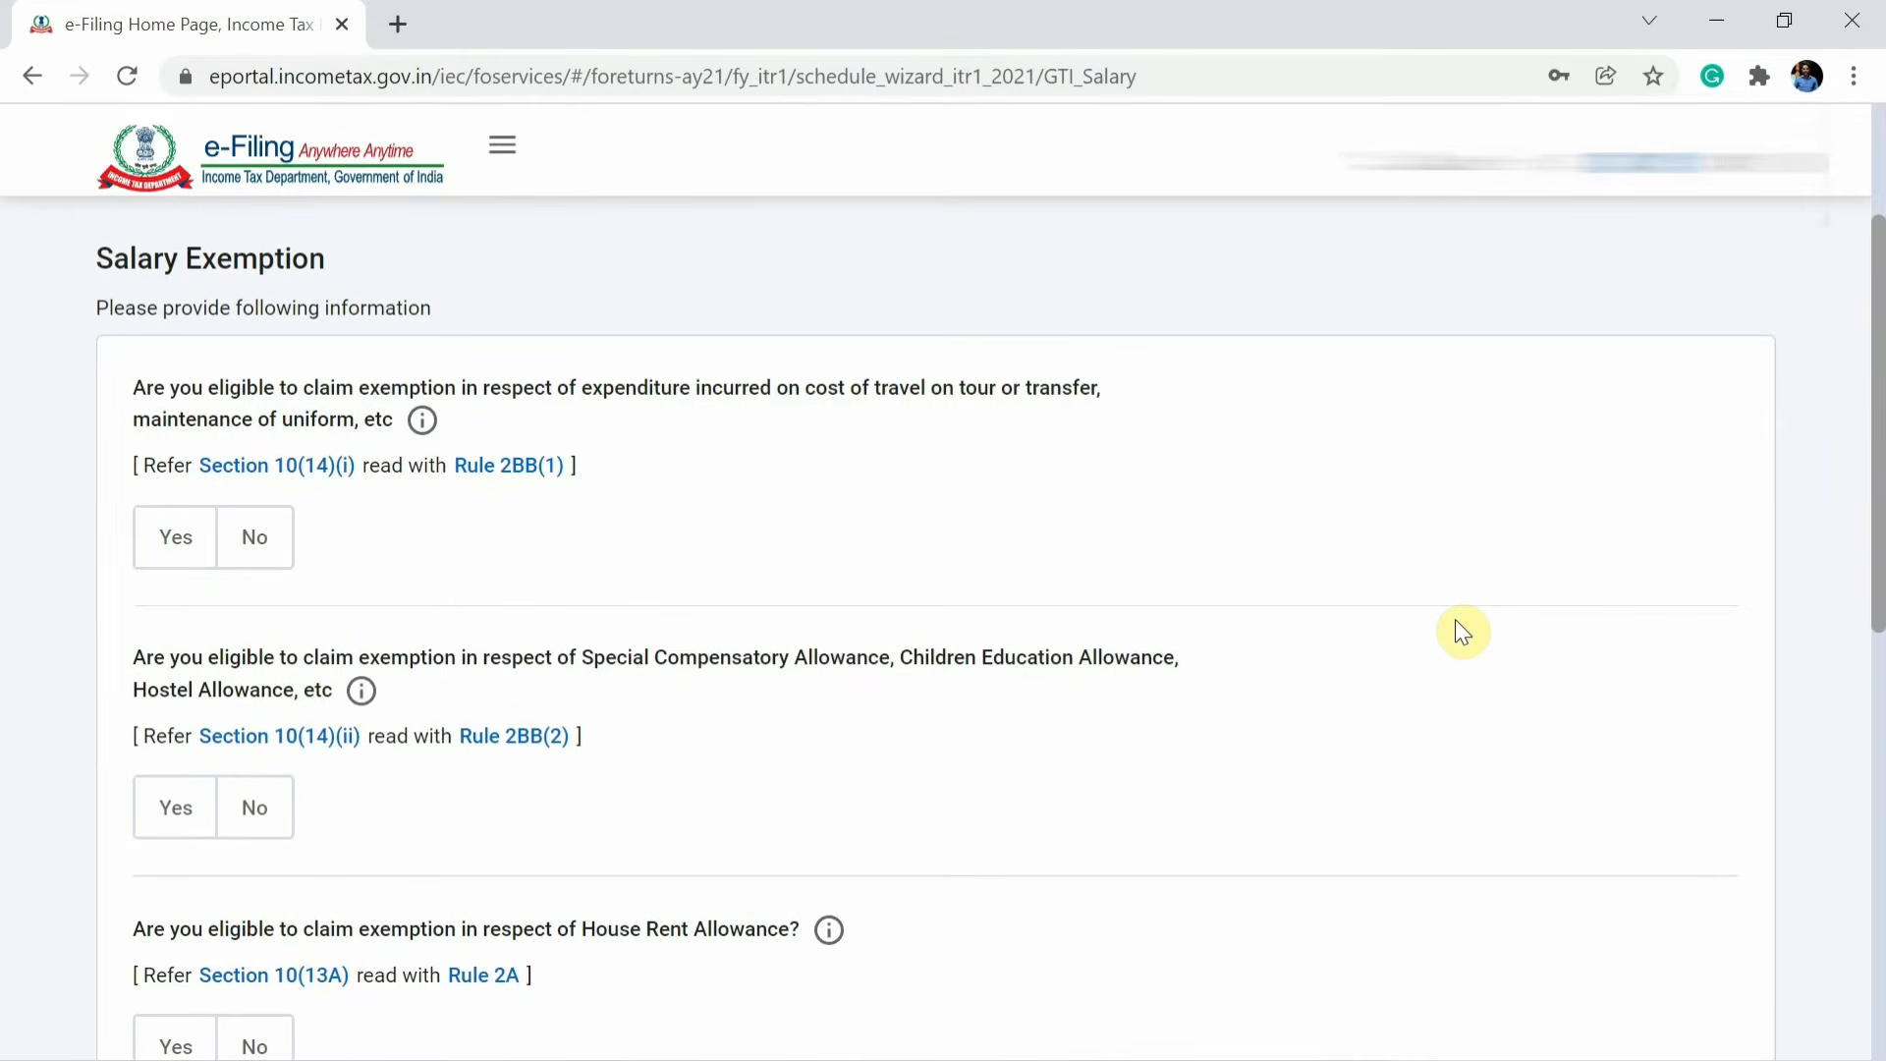
pyautogui.scroll(-3, 1457, 623)
pyautogui.scroll(-6, 1462, 632)
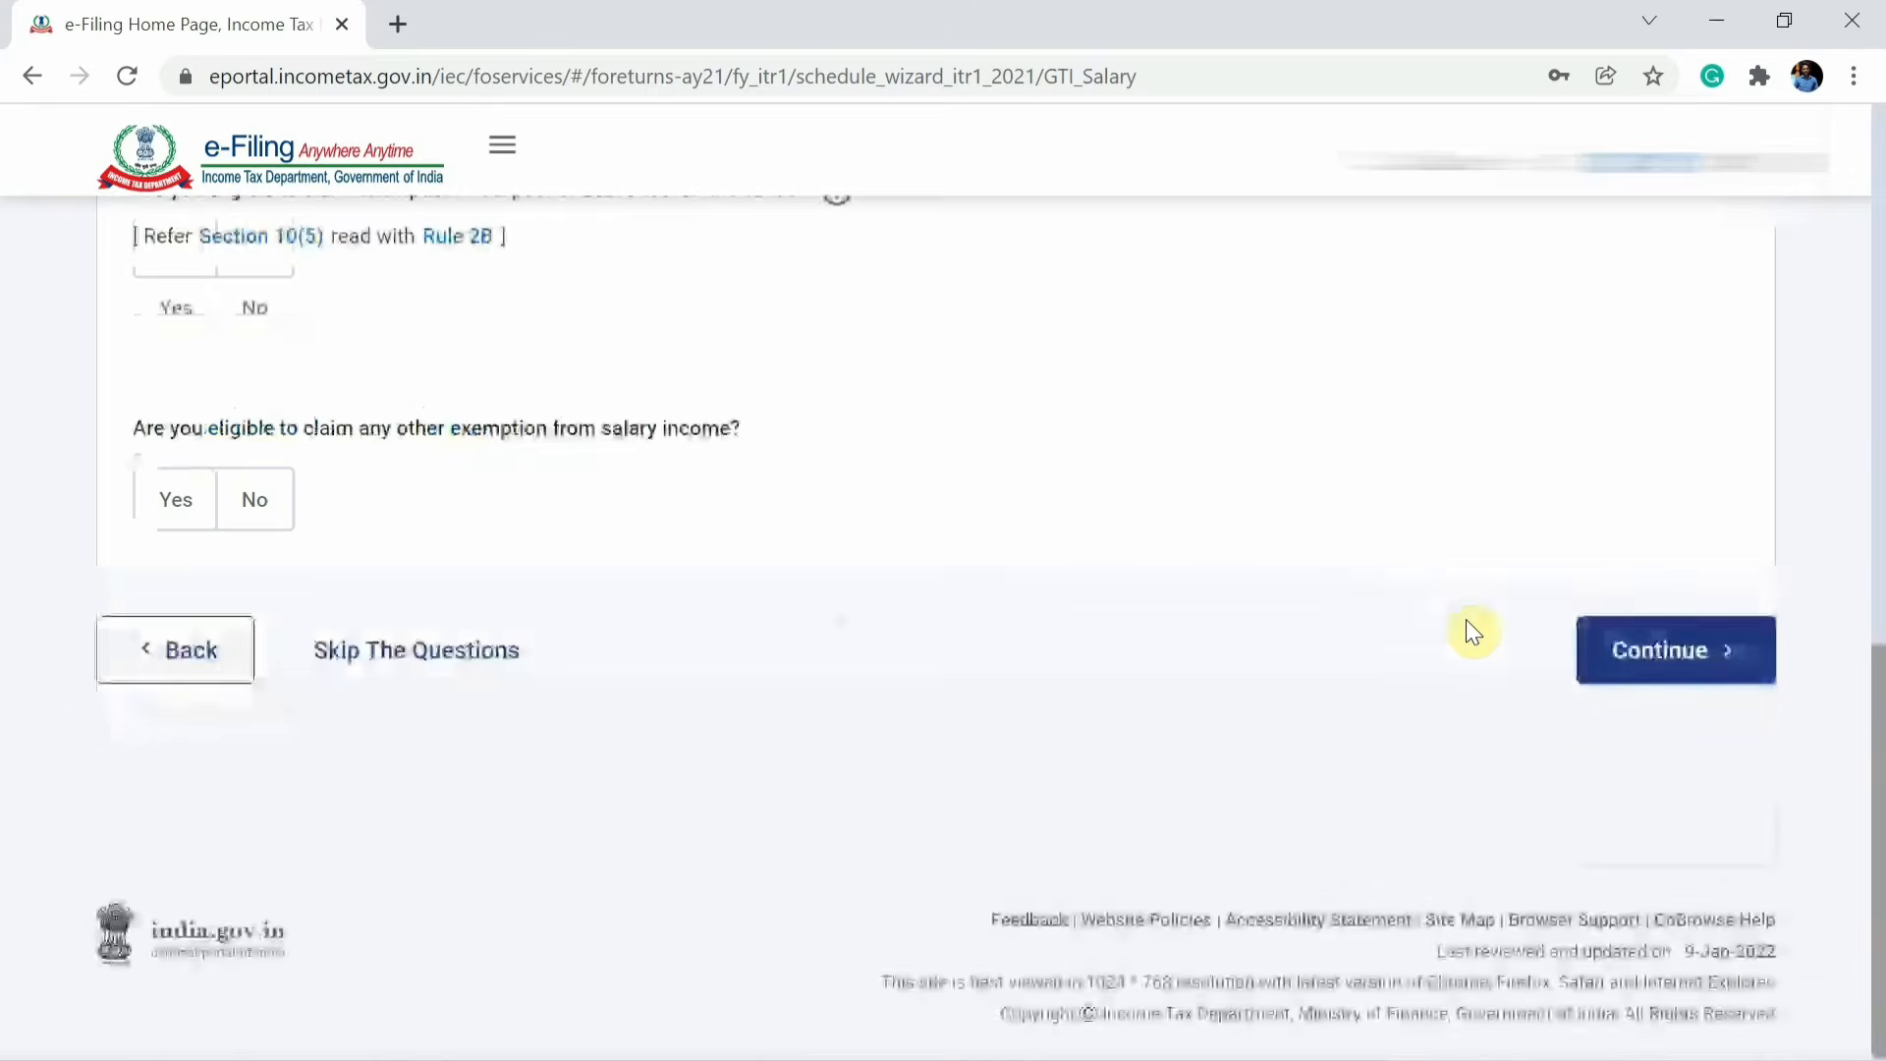
pyautogui.click(1682, 656)
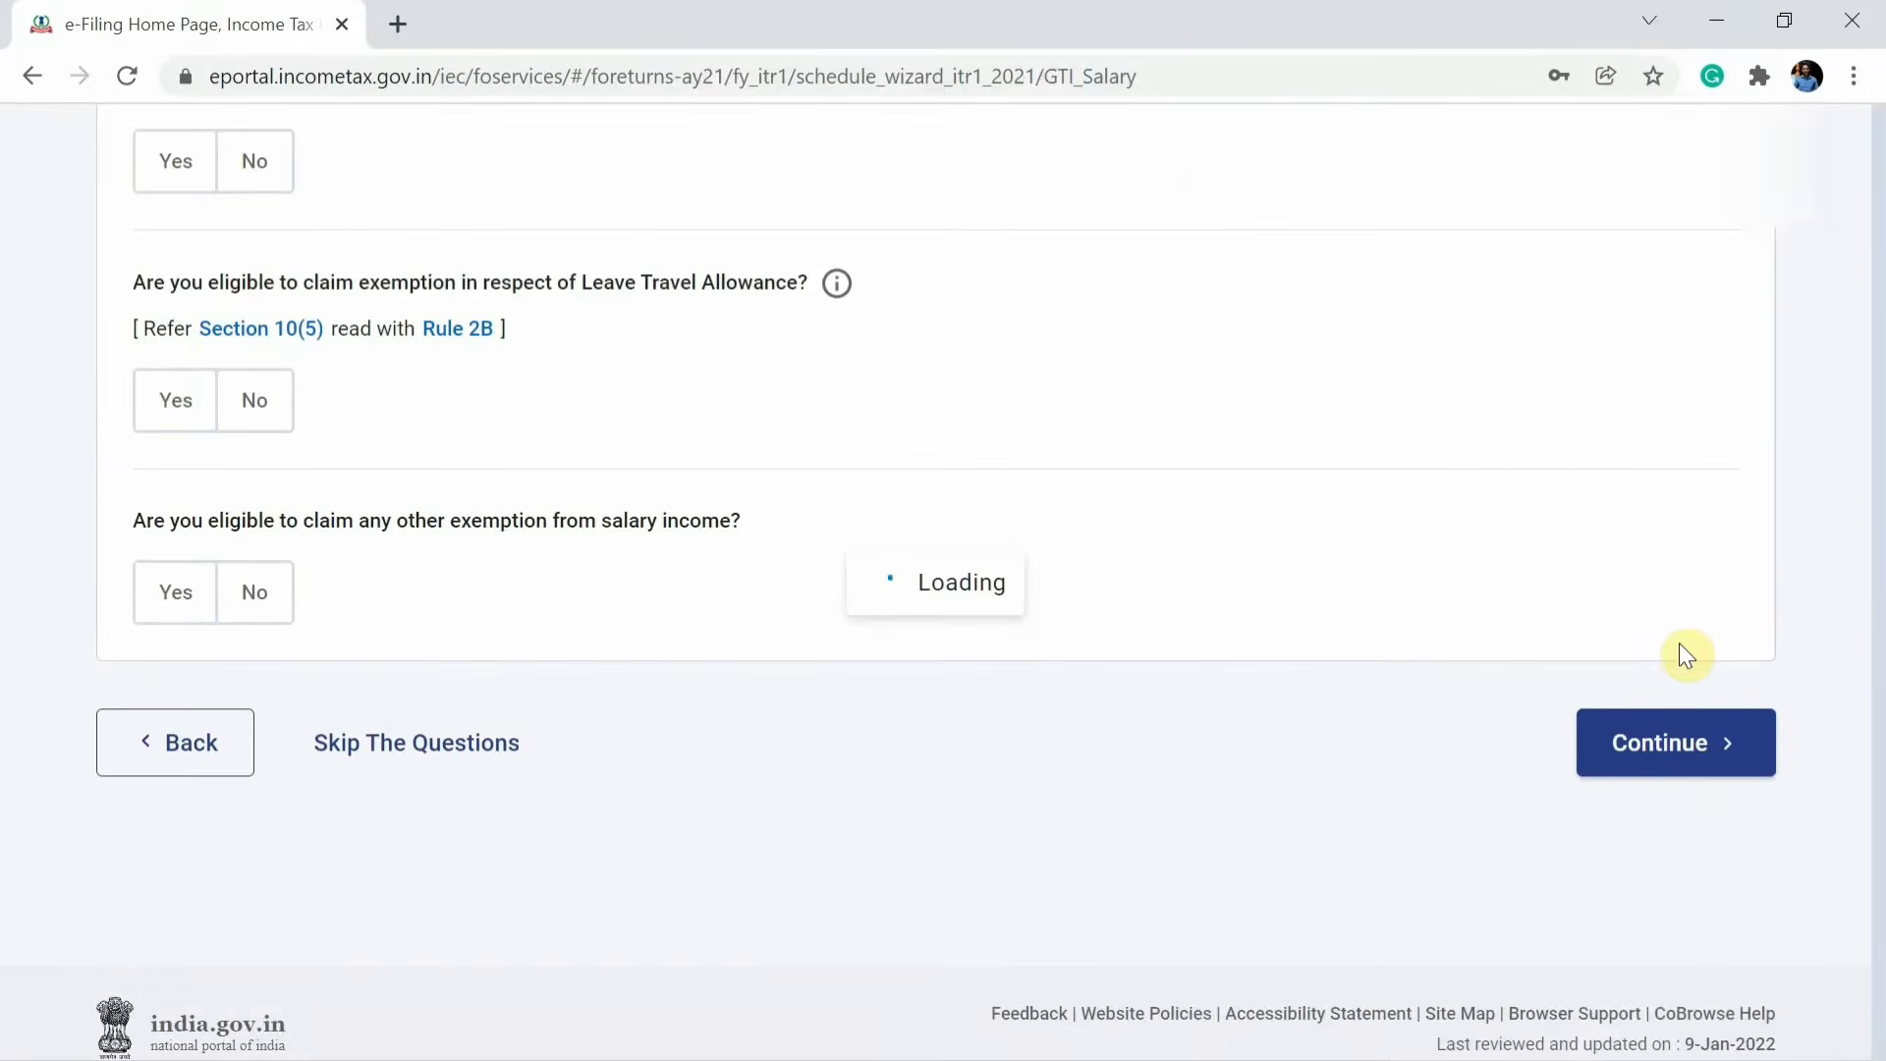
pyautogui.scroll(-1, 1503, 750)
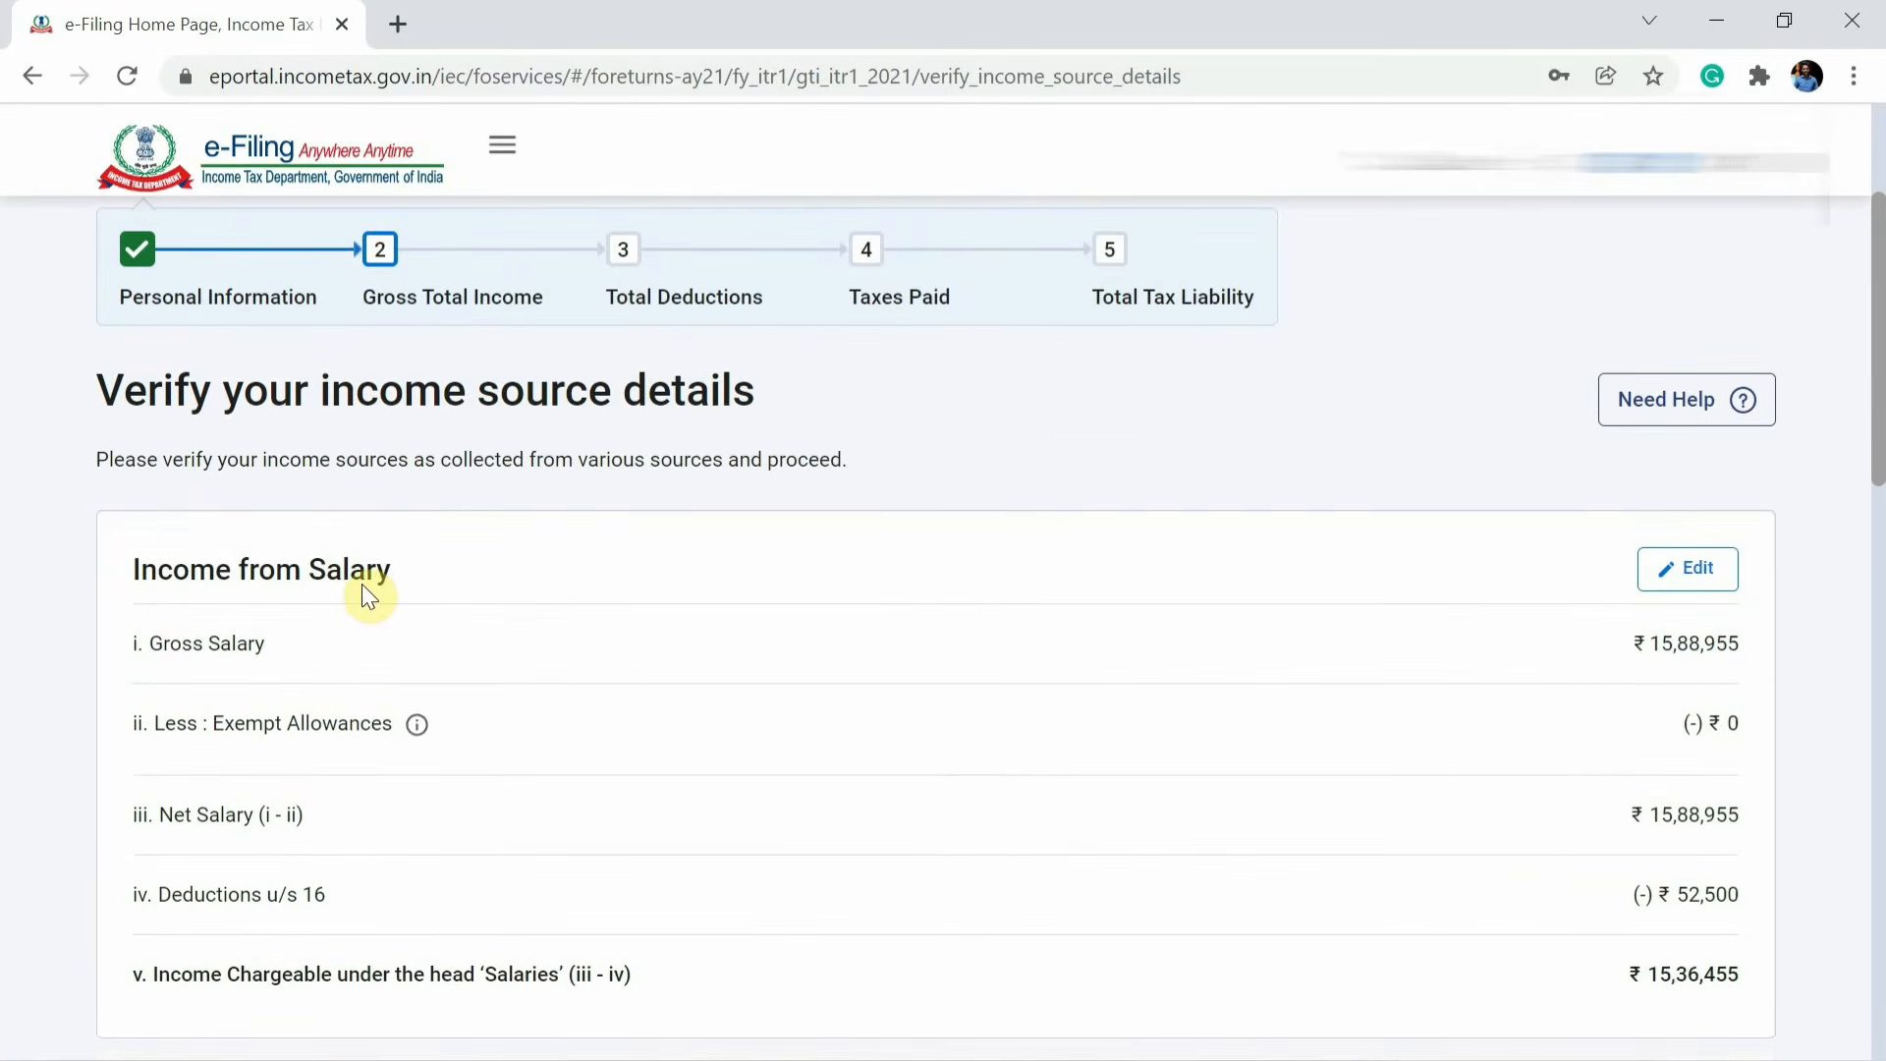
# Open the Income from Salary details for editing, review the salary and deduction figures, and save them.
pyautogui.click(1711, 587)
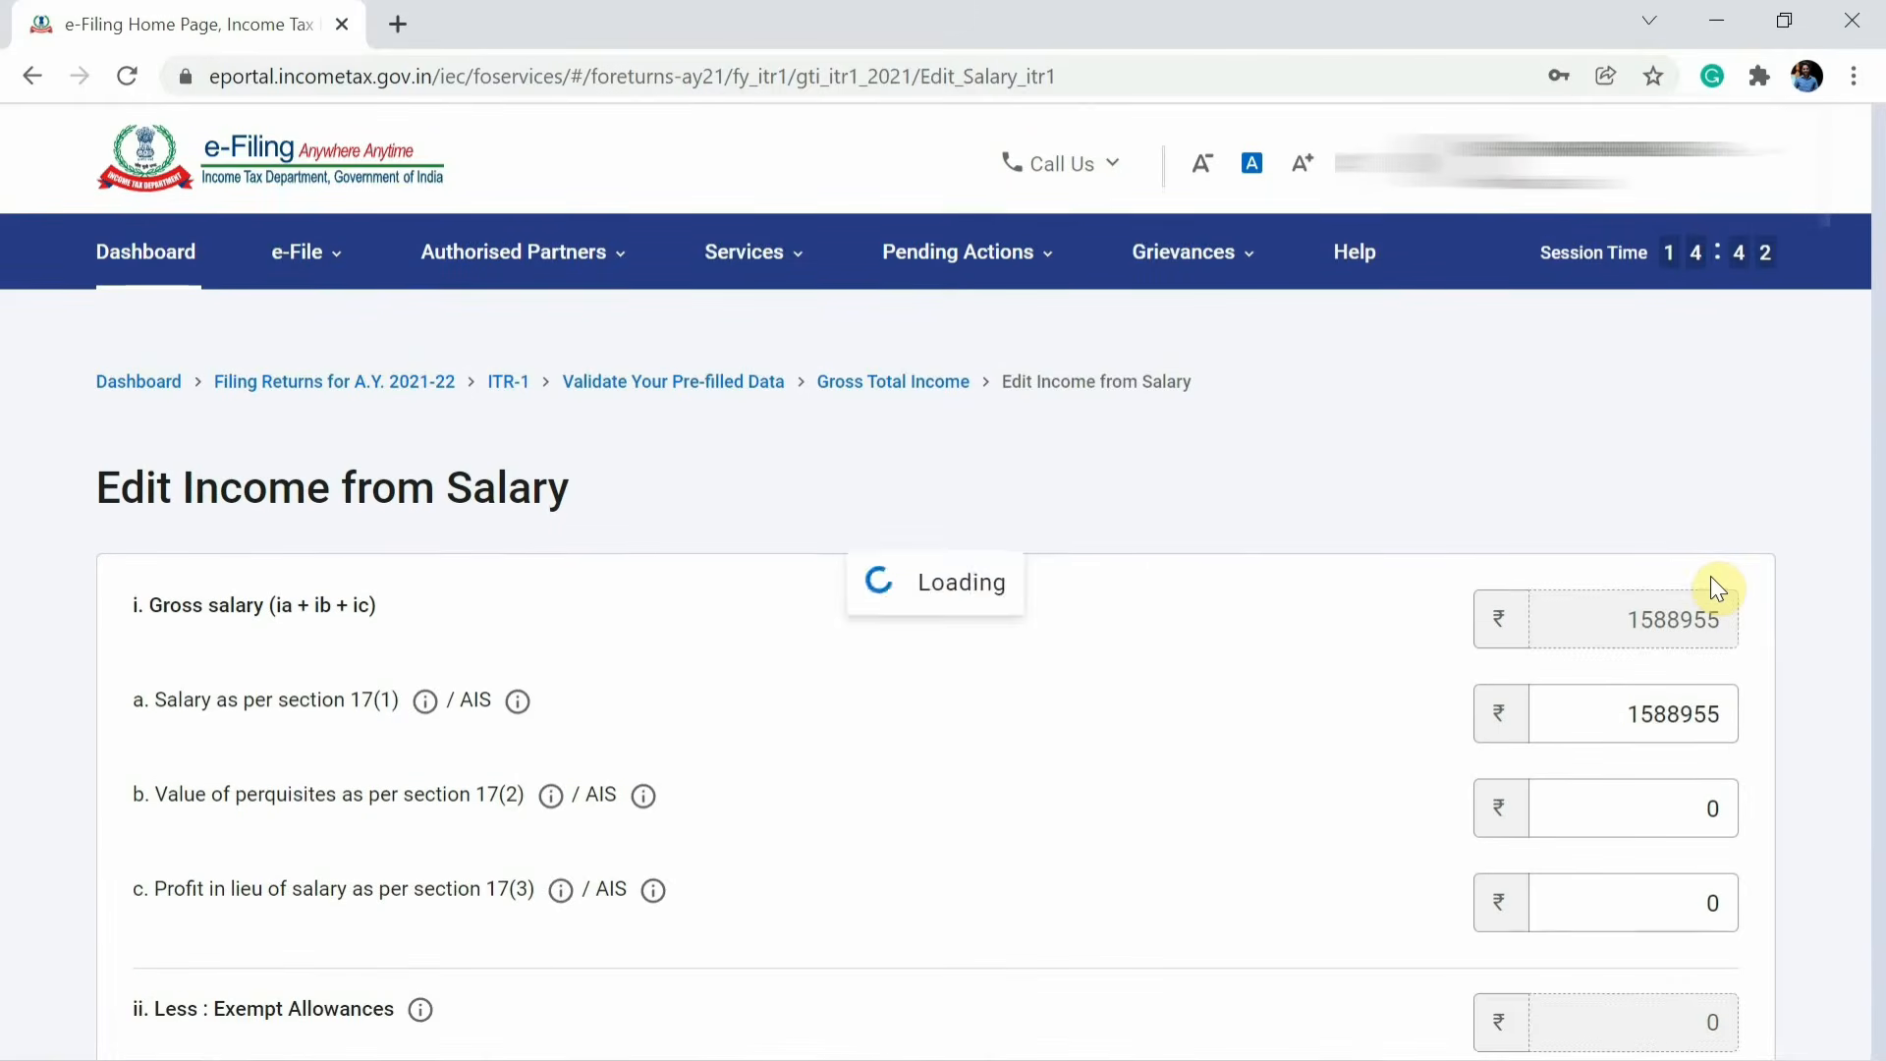
pyautogui.click(1691, 717)
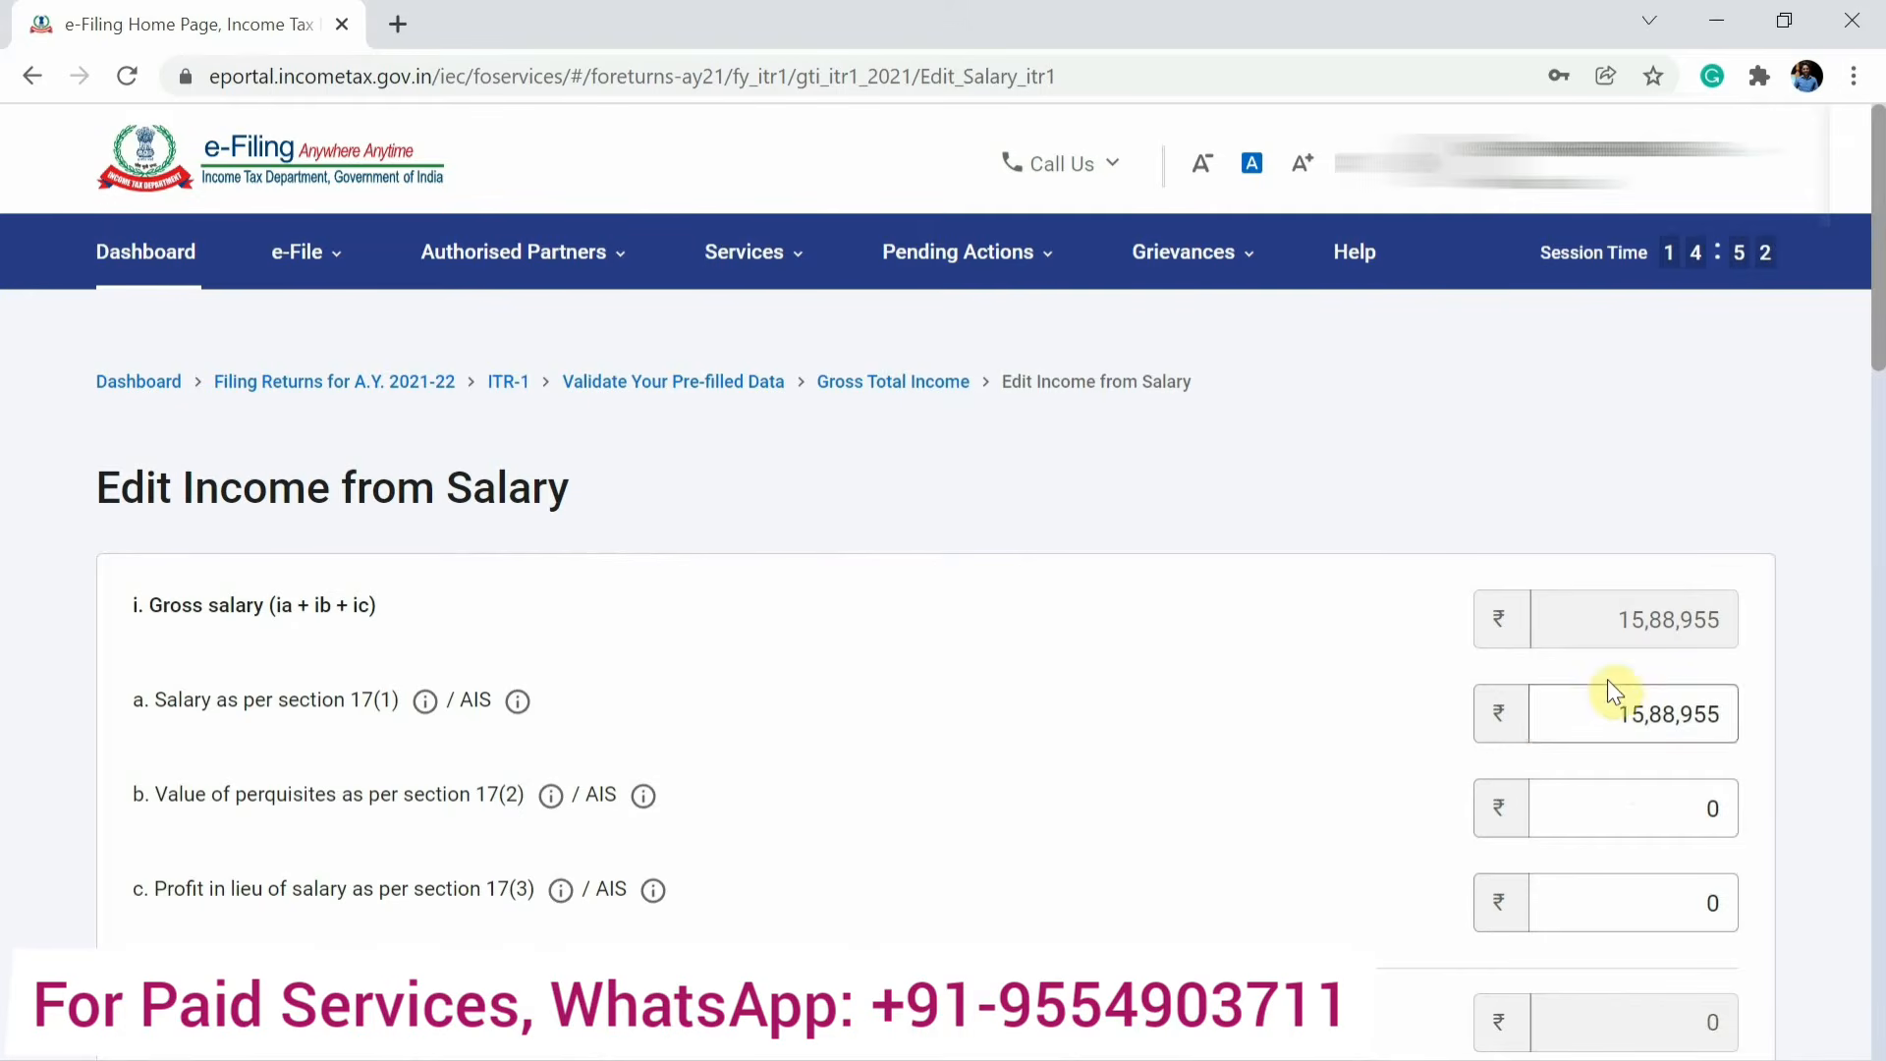
pyautogui.scroll(-2, 1533, 747)
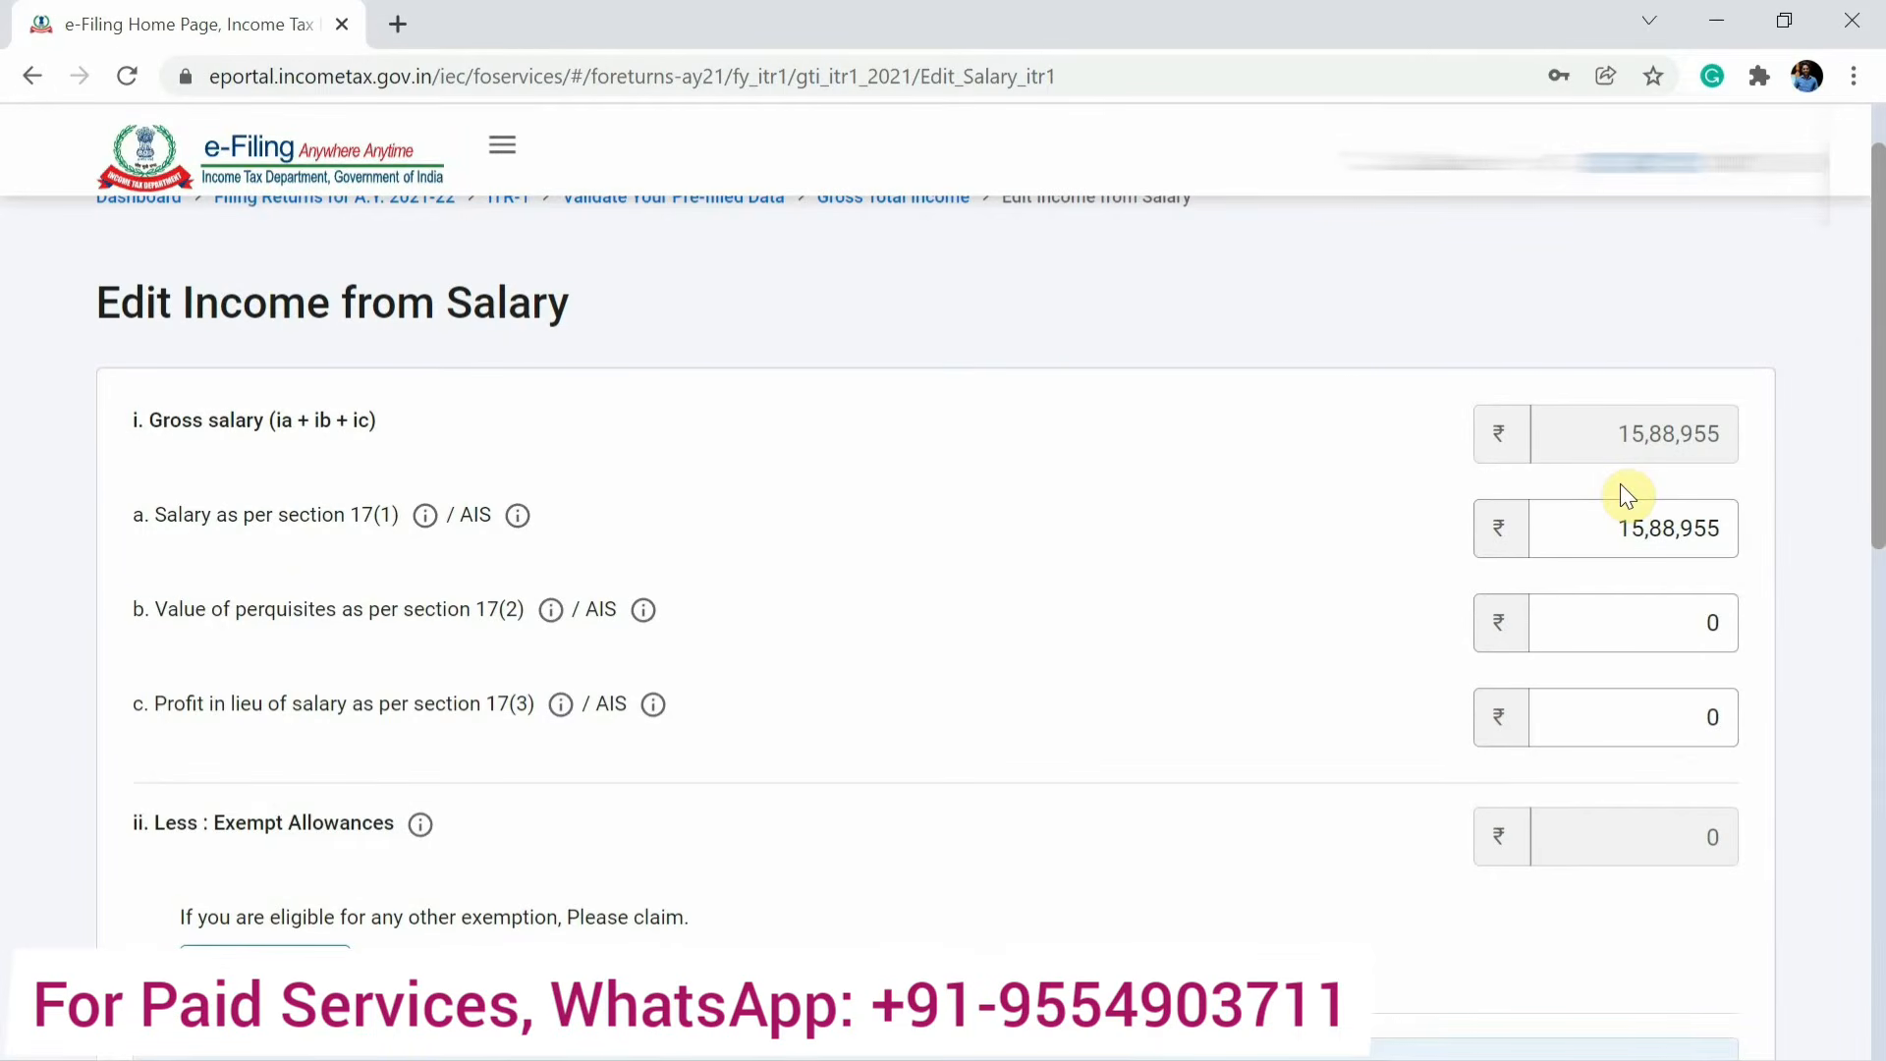
pyautogui.scroll(-9, 1637, 627)
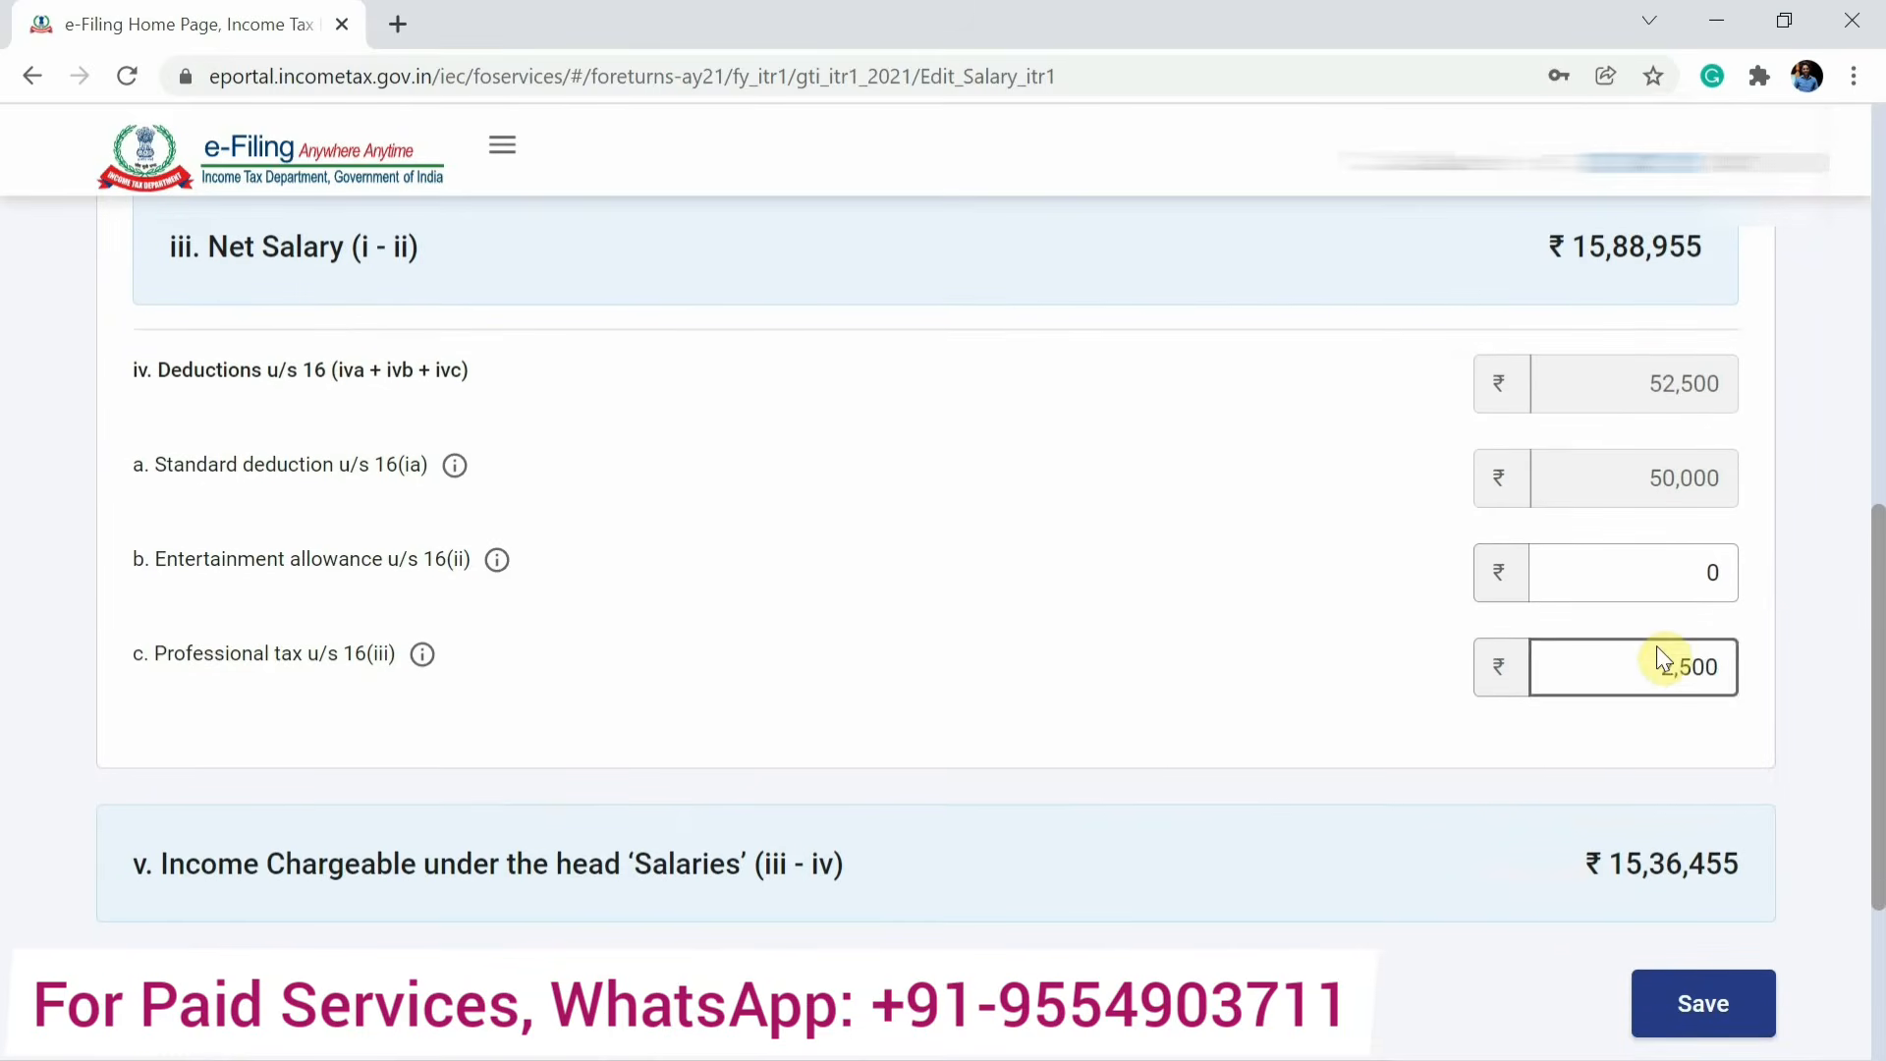
pyautogui.scroll(-1, 1650, 589)
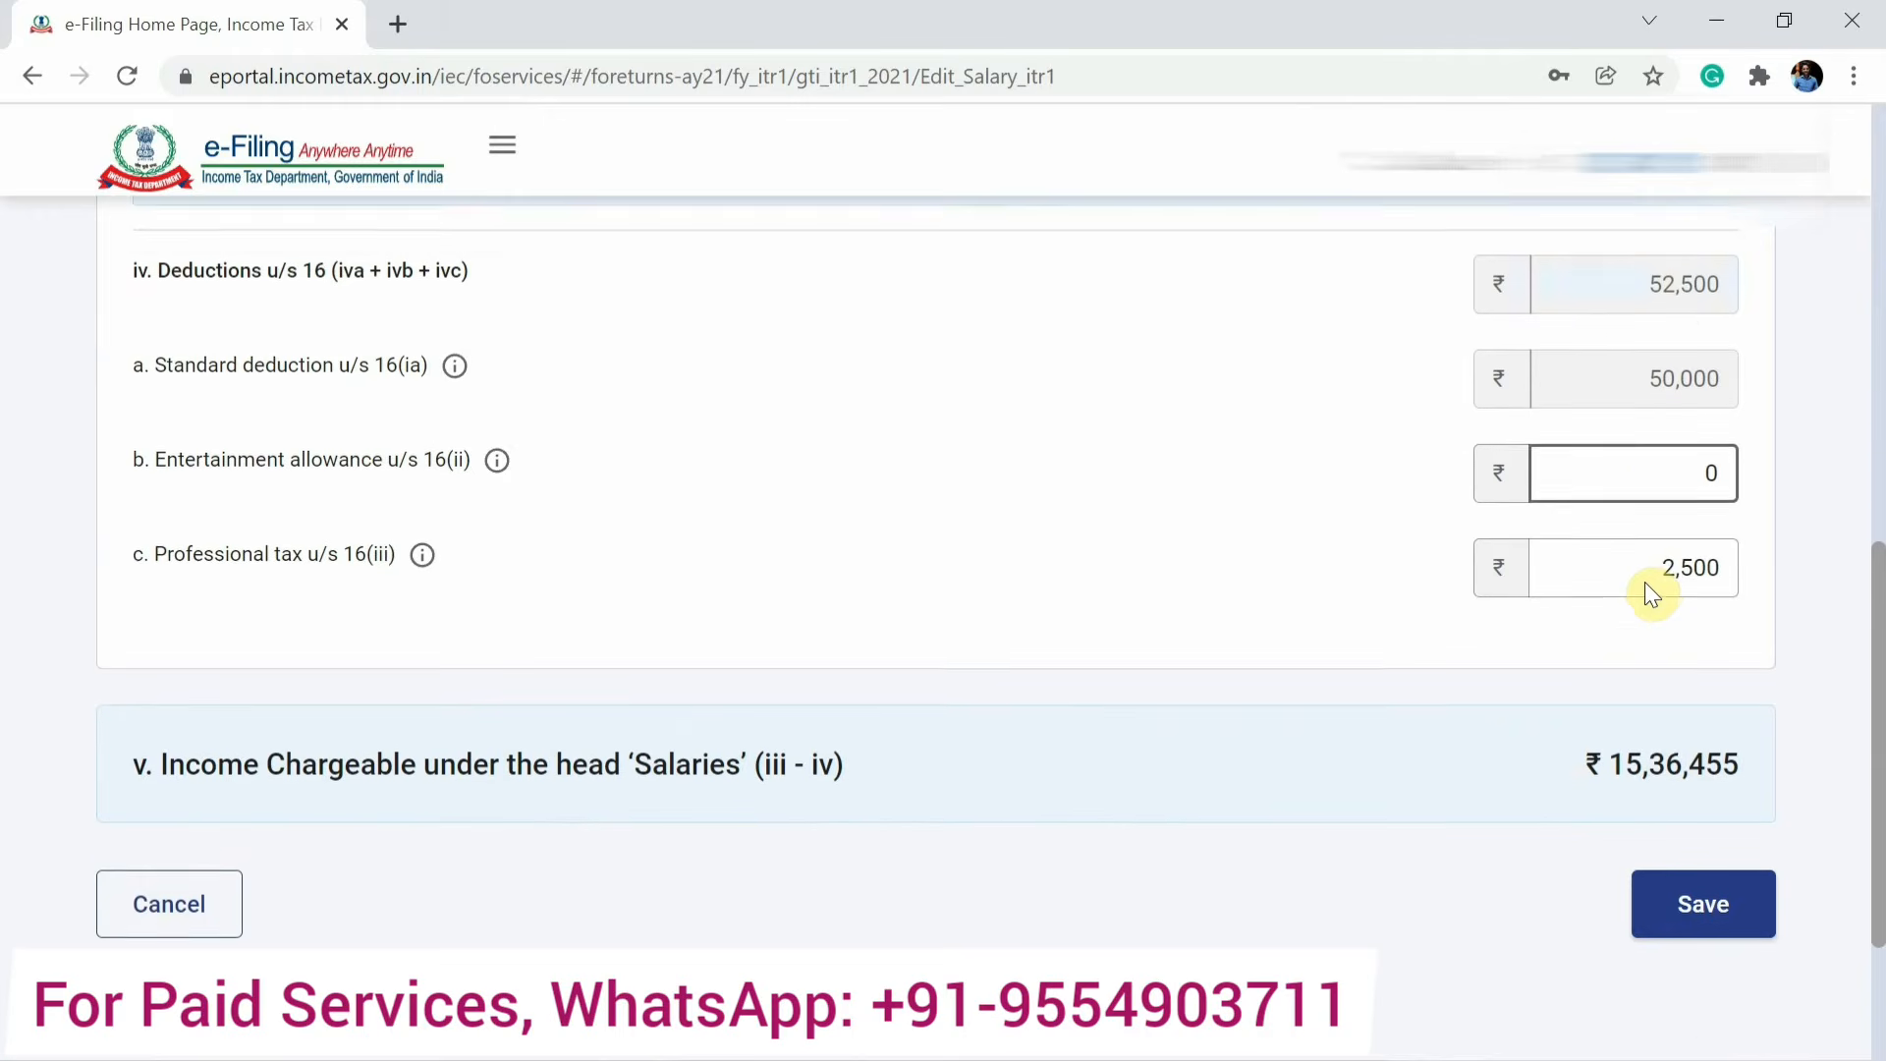
pyautogui.scroll(-1, 1644, 581)
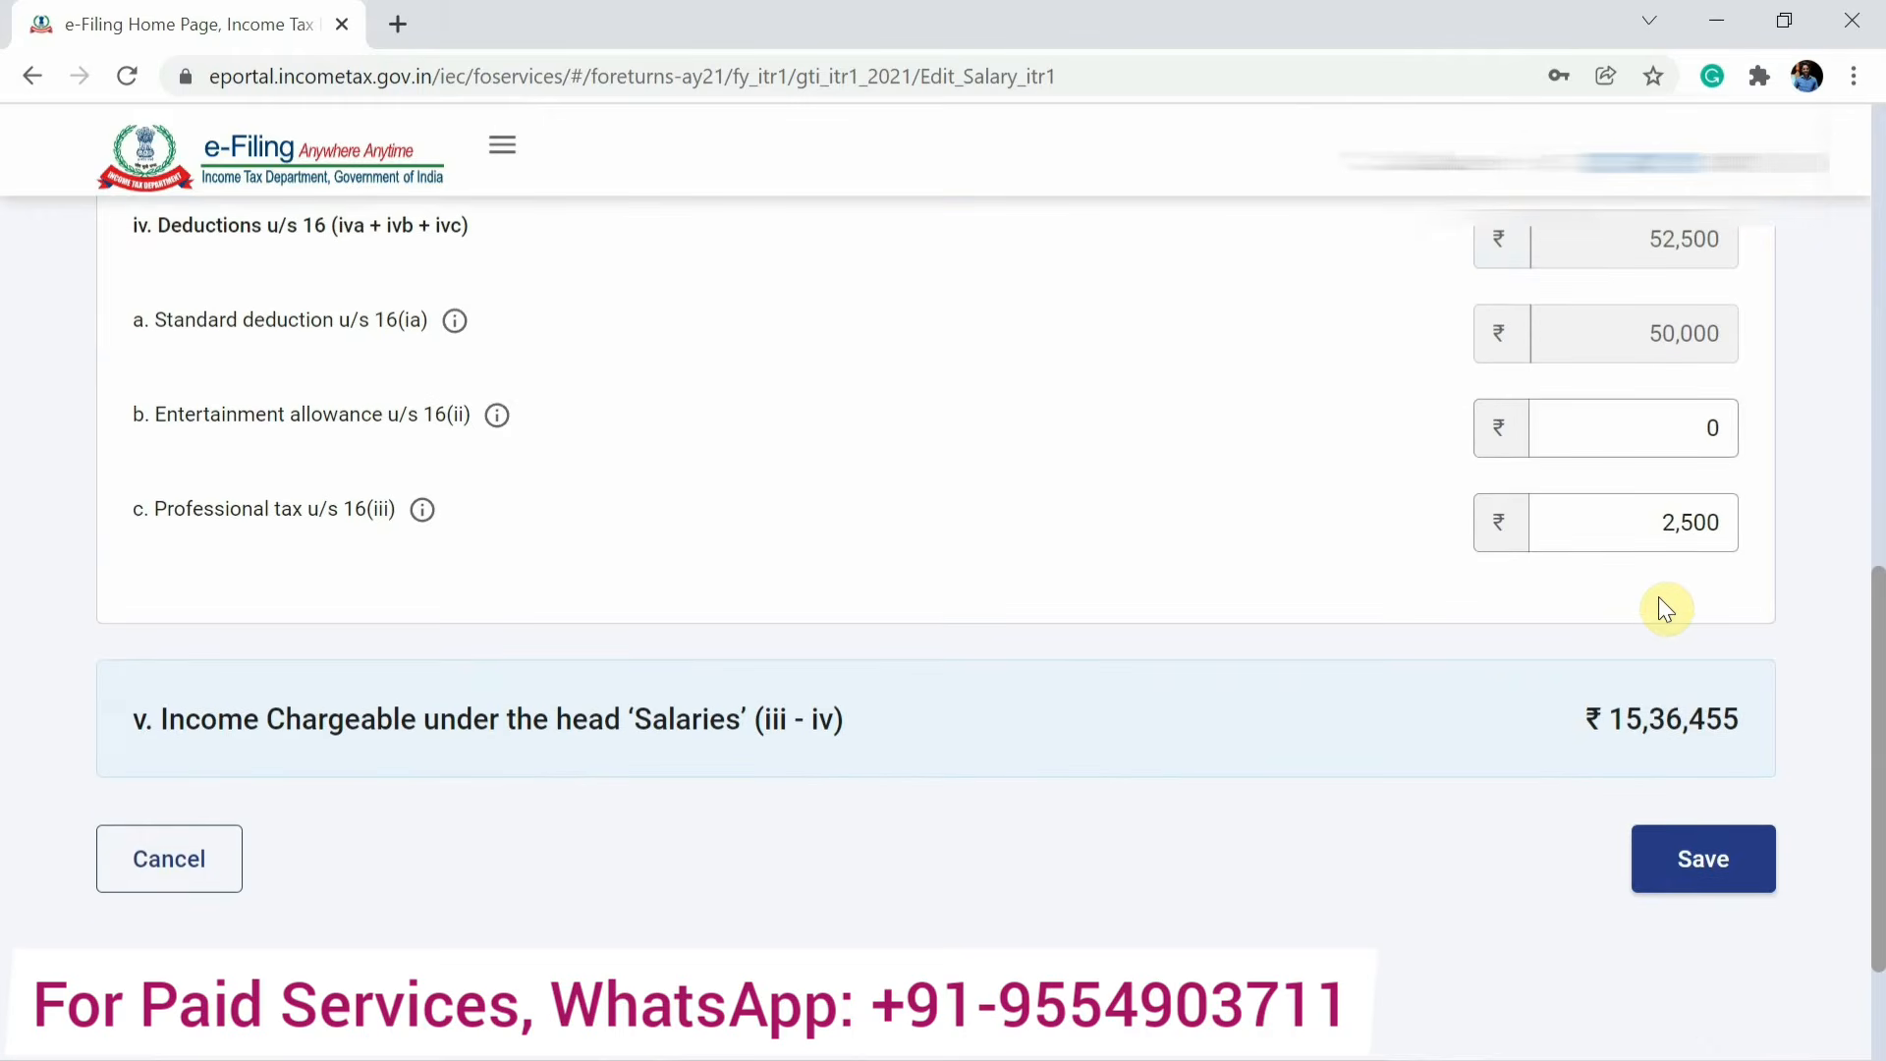
pyautogui.click(1705, 870)
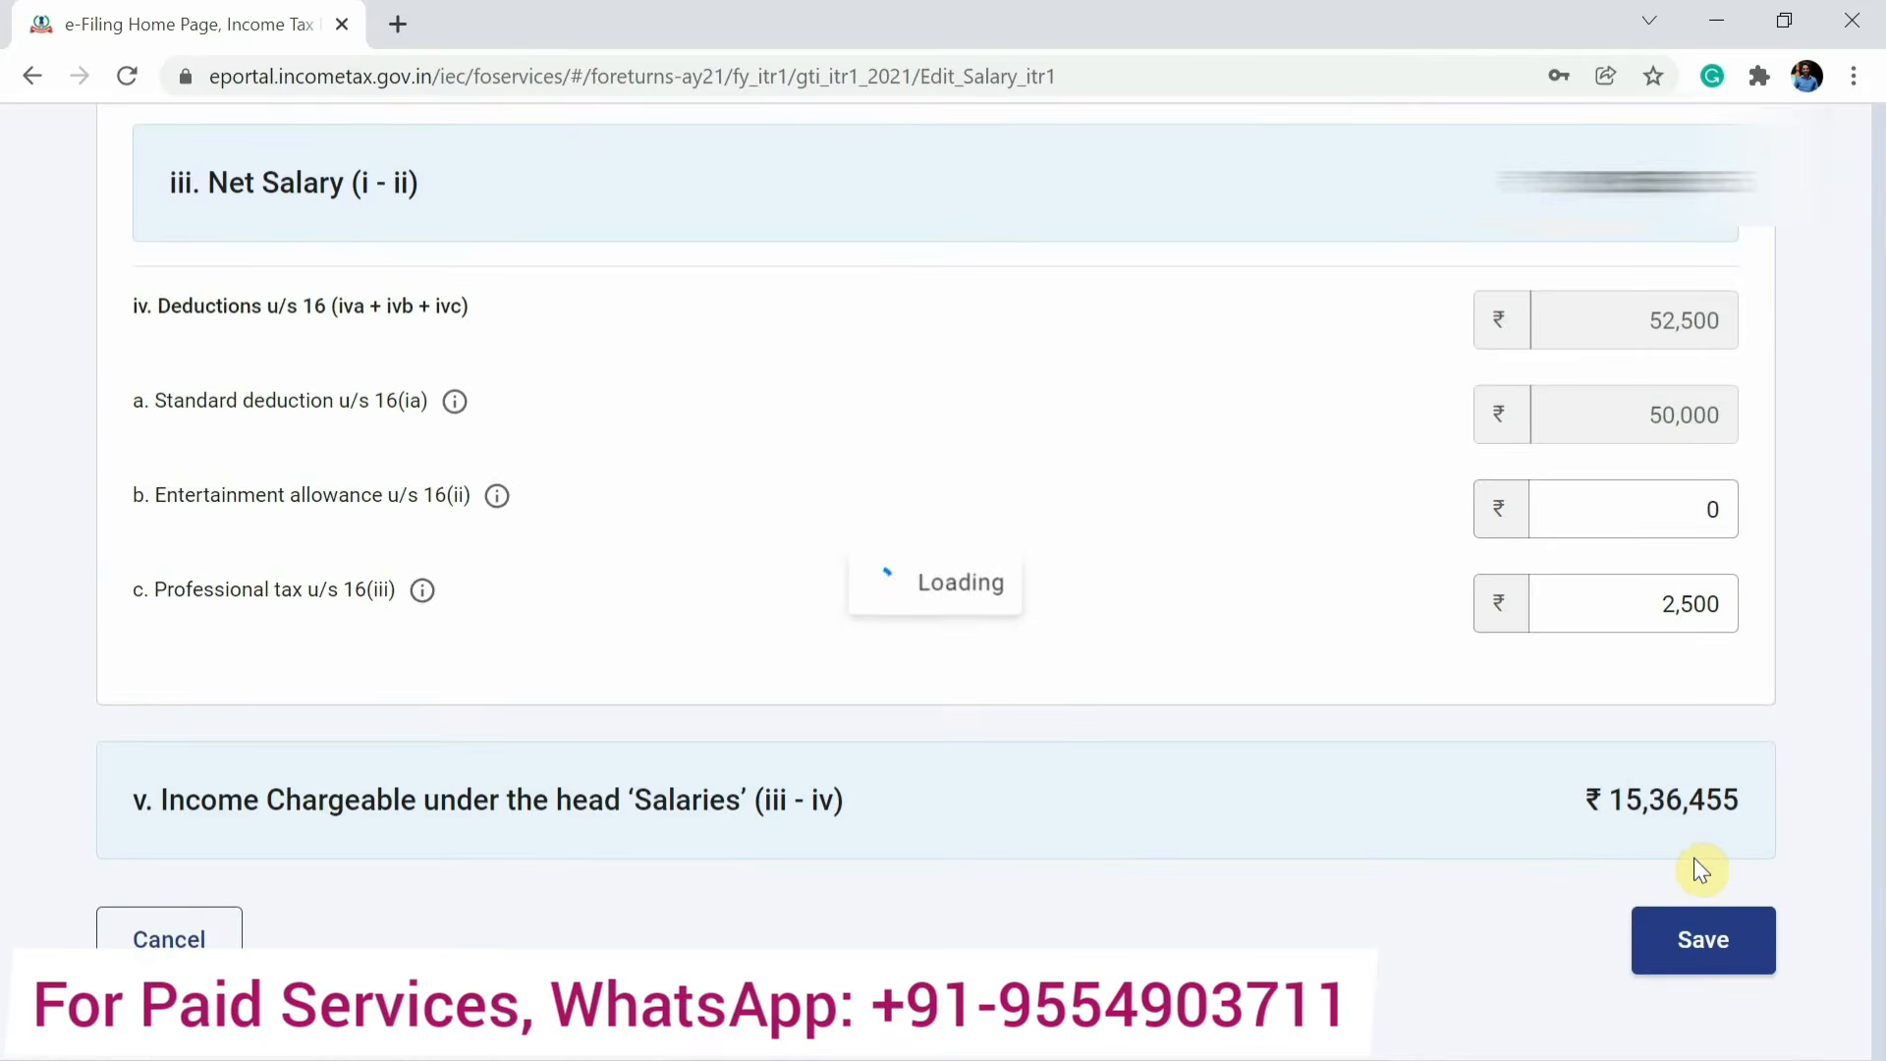
pyautogui.scroll(-8, 1493, 737)
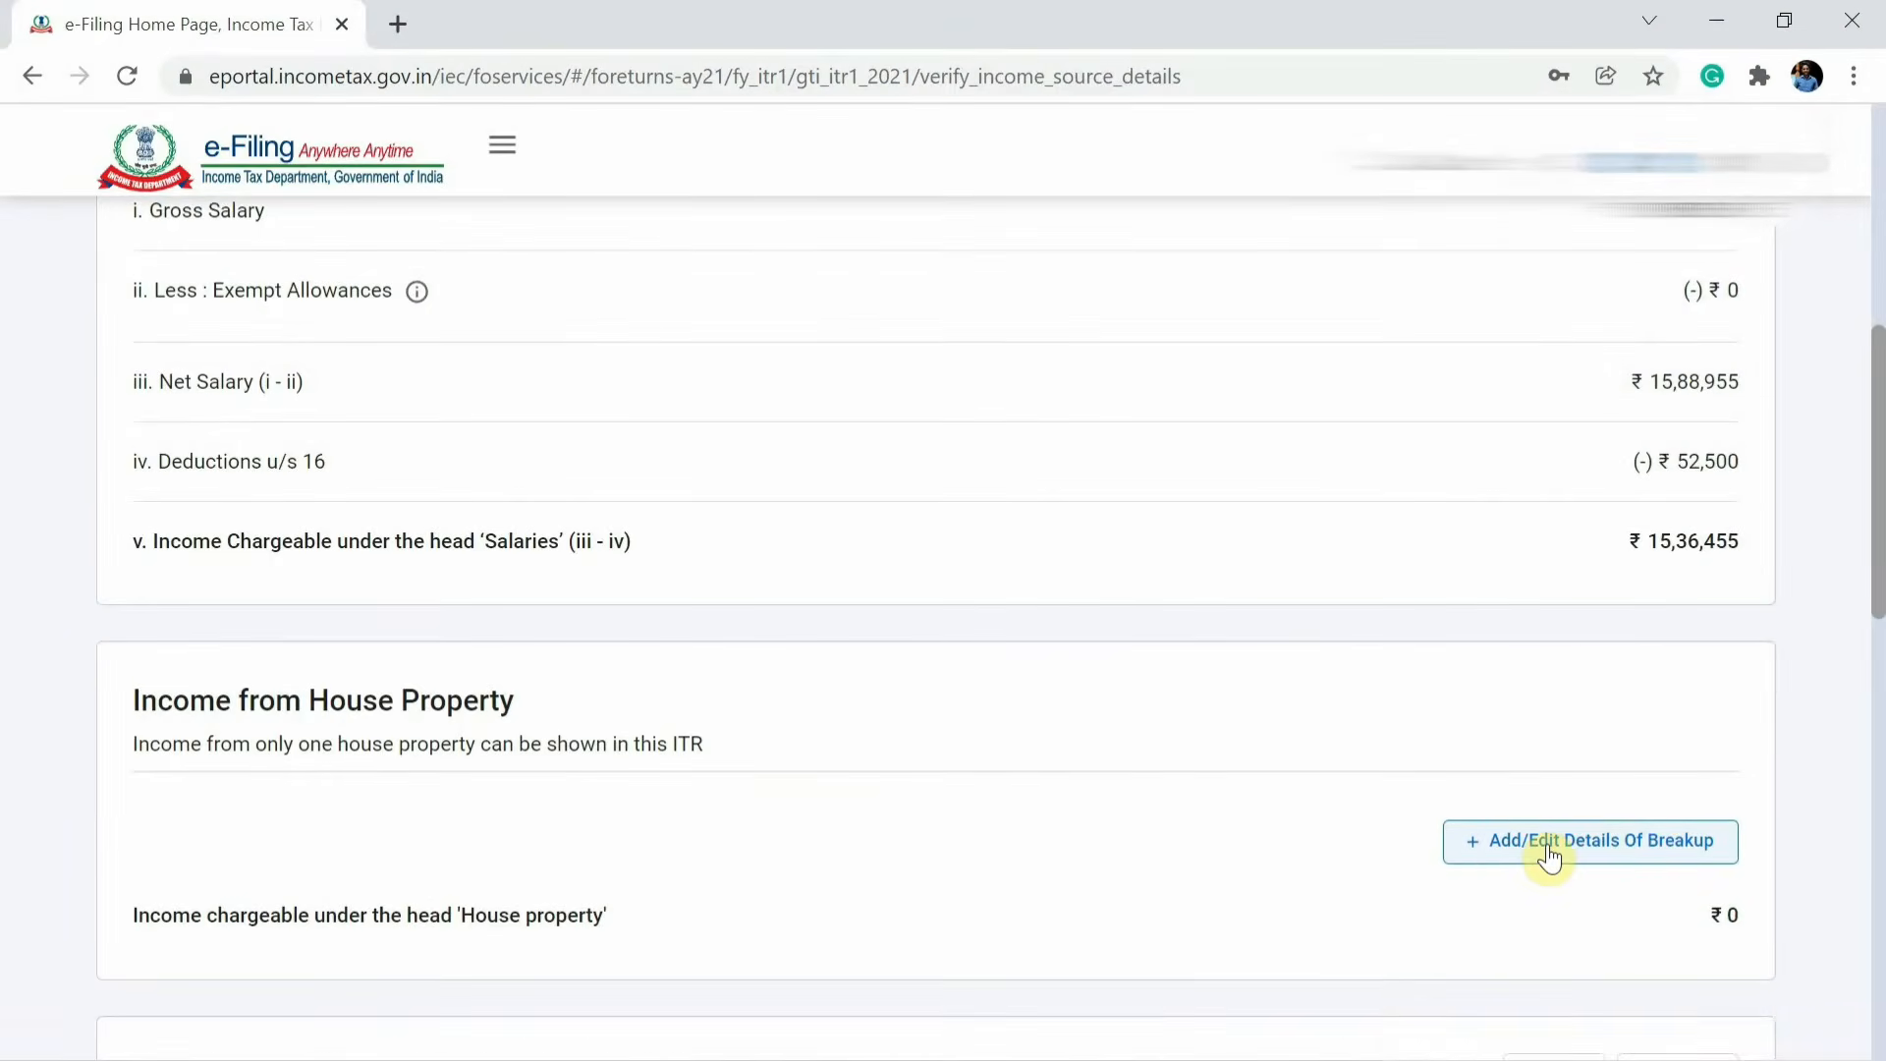
# Add a Self Occupied house property with interest payable on borrowed capital of 2,00,000.
pyautogui.click(1549, 853)
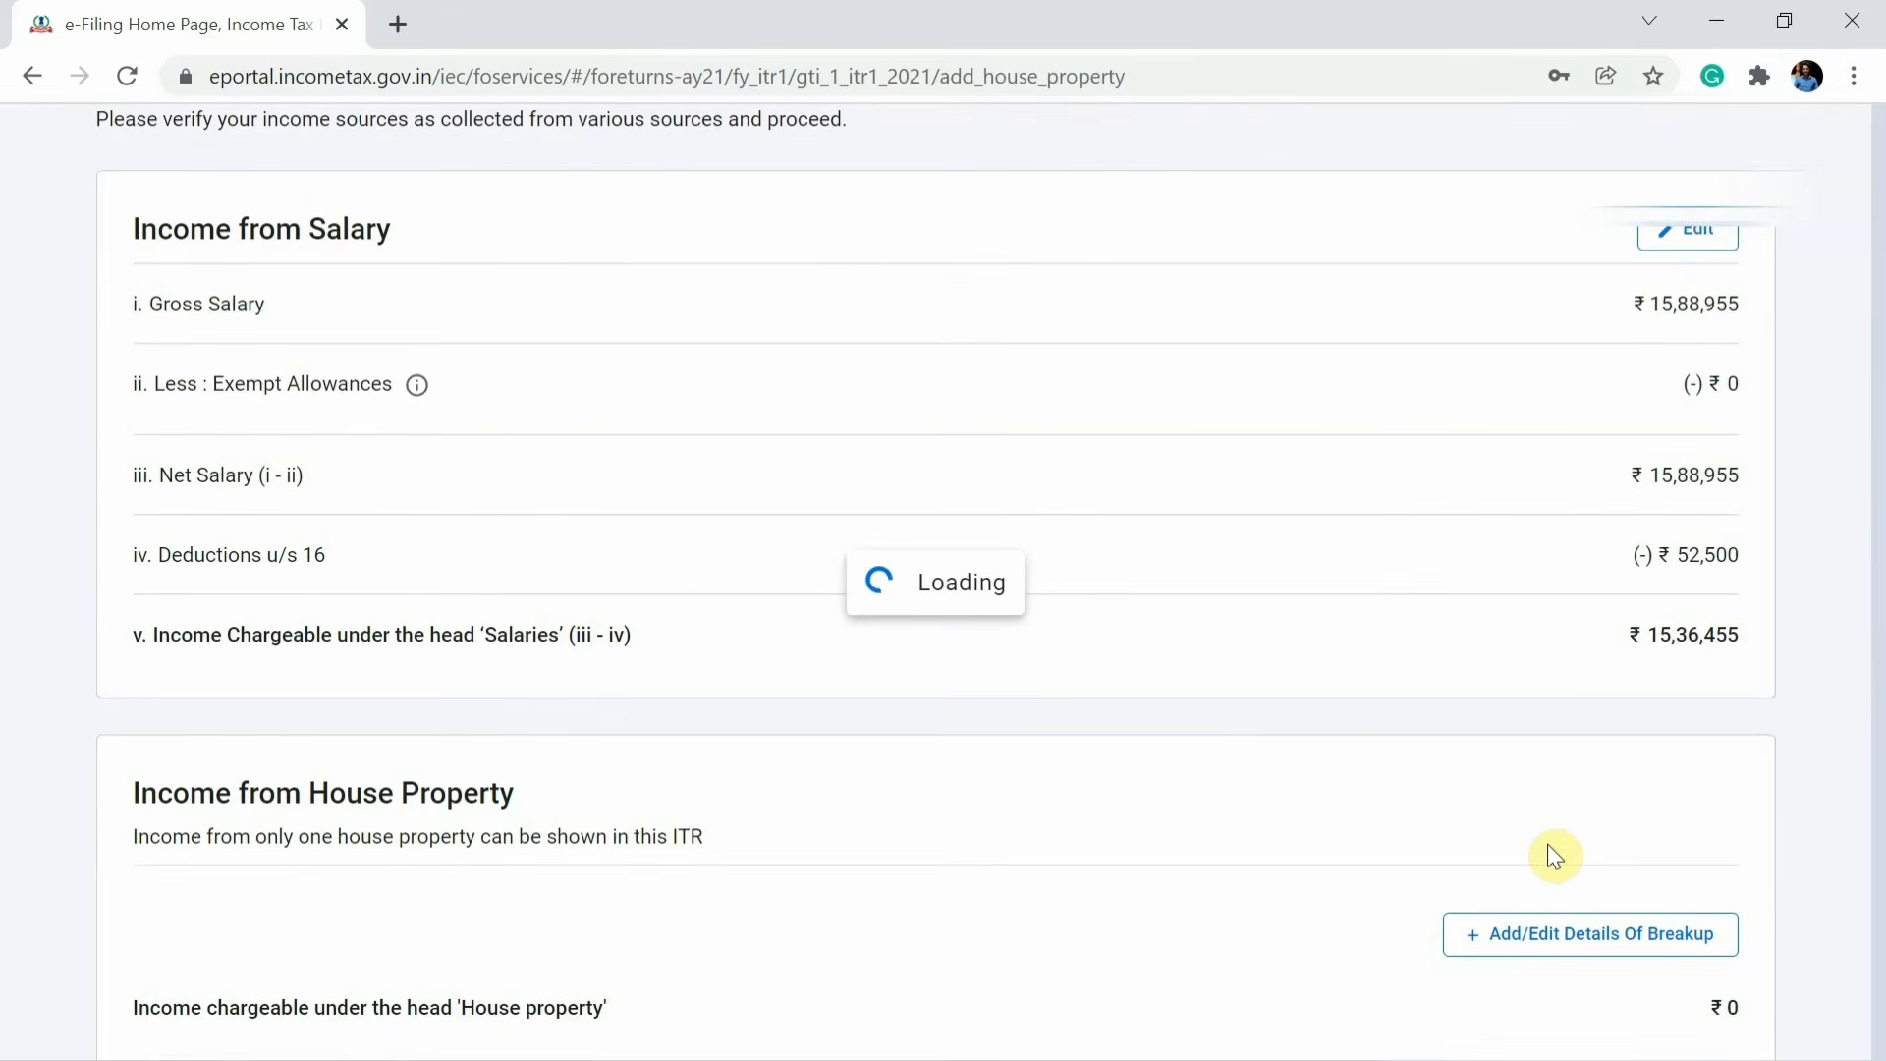
pyautogui.click(380, 857)
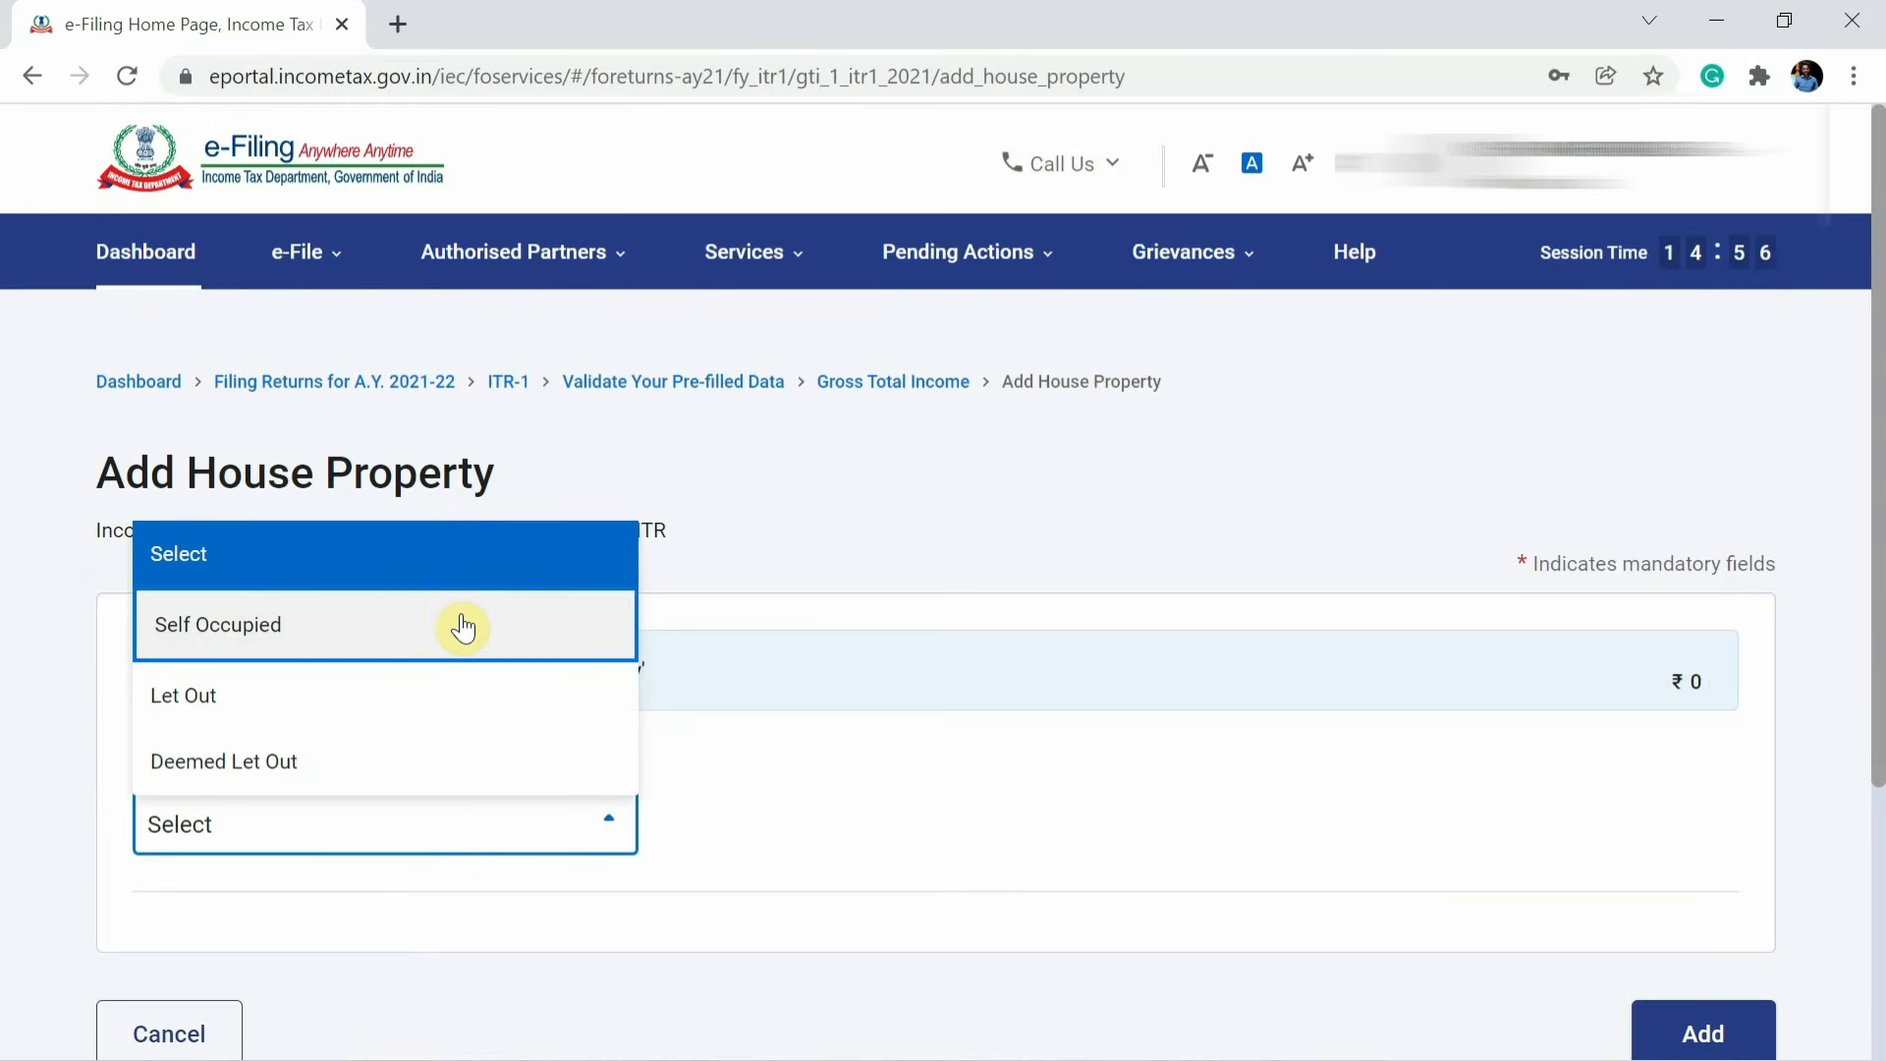
pyautogui.click(463, 627)
pyautogui.scroll(-3, 462, 613)
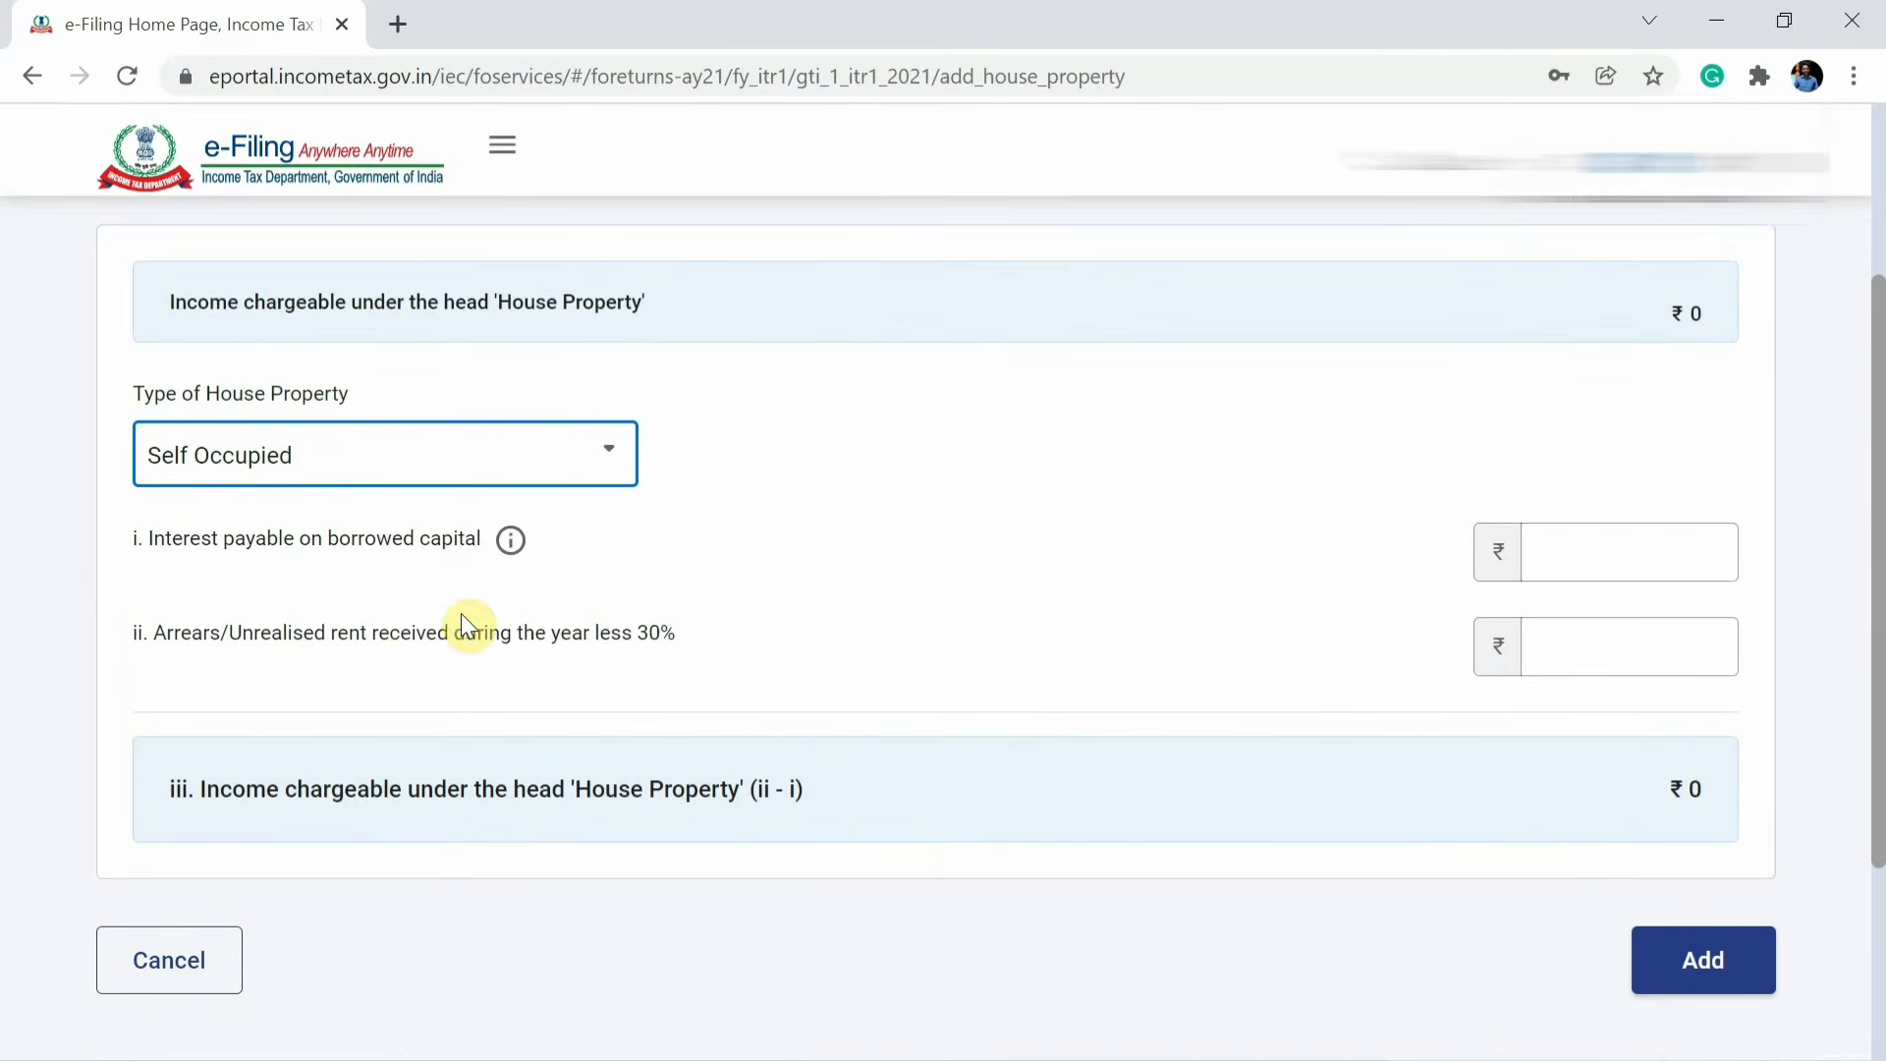
pyautogui.click(1644, 546)
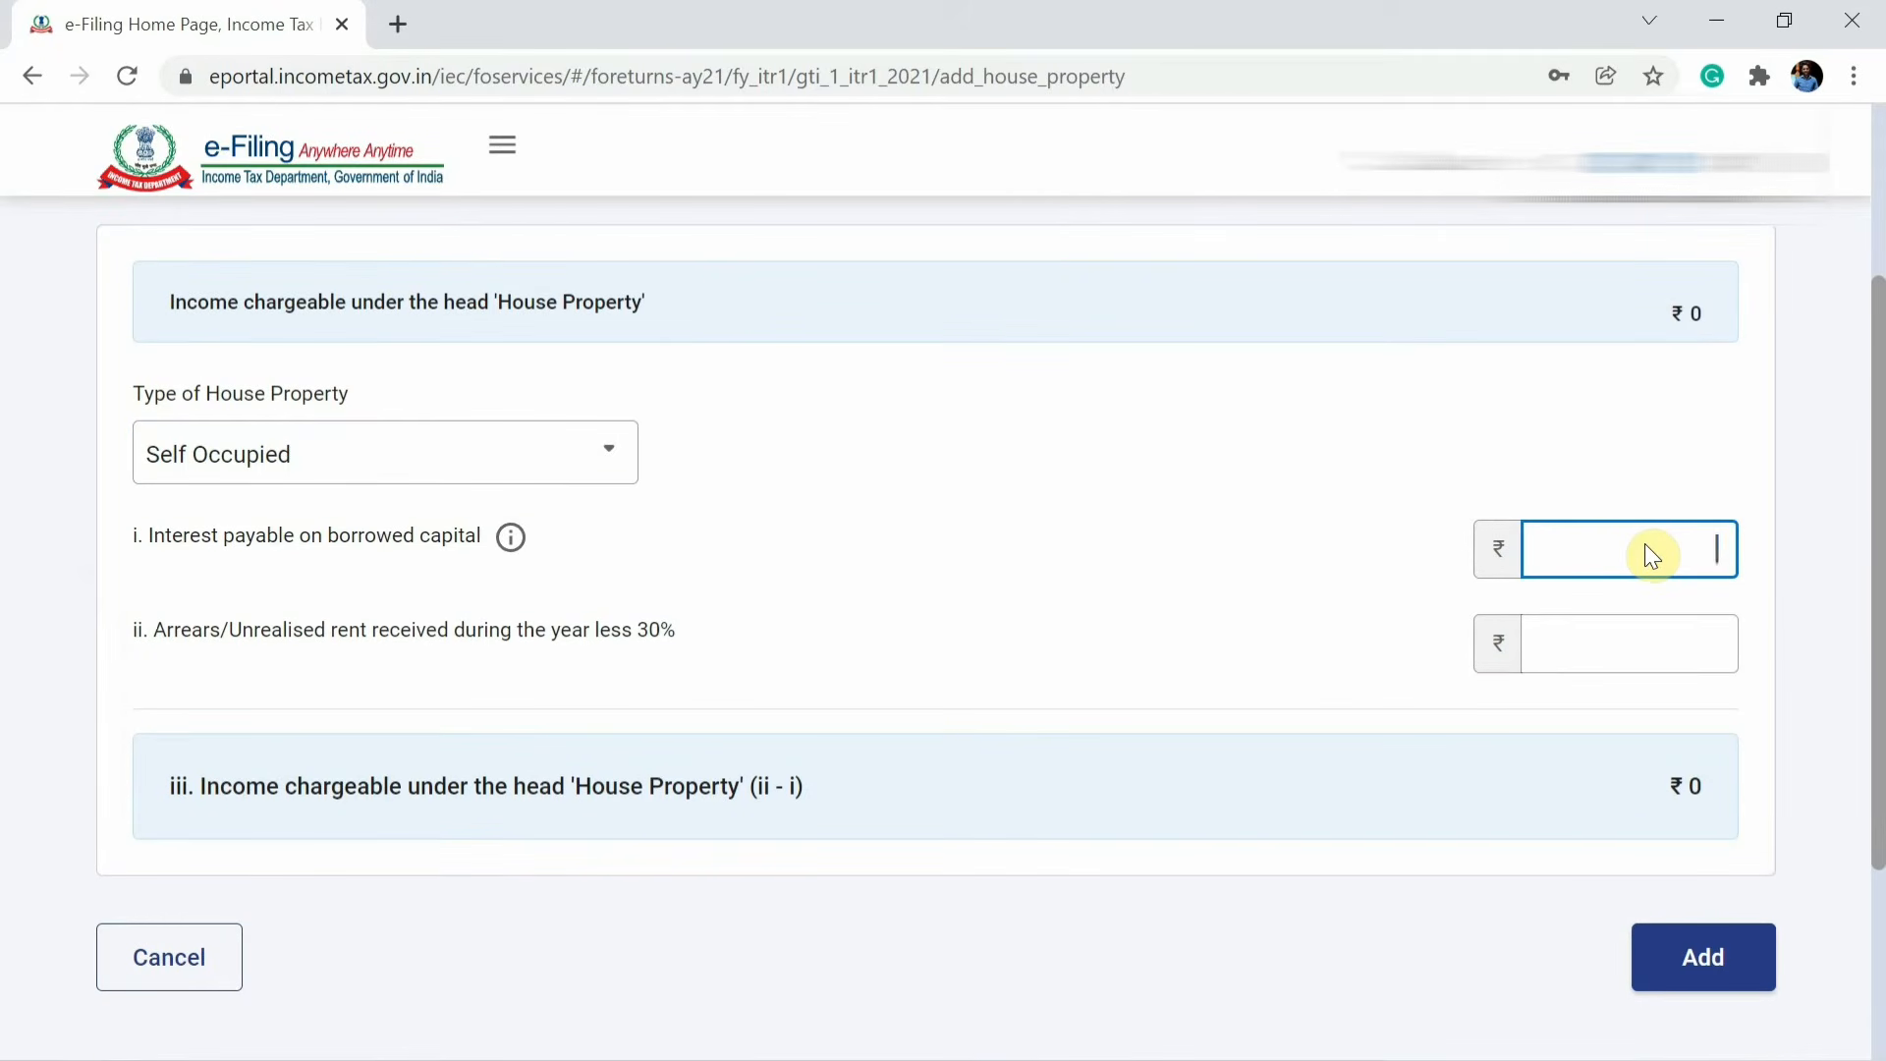
pyautogui.write('2,00,00')
pyautogui.write('0')
pyautogui.press('Tab')
pyautogui.scroll(-2, 1645, 544)
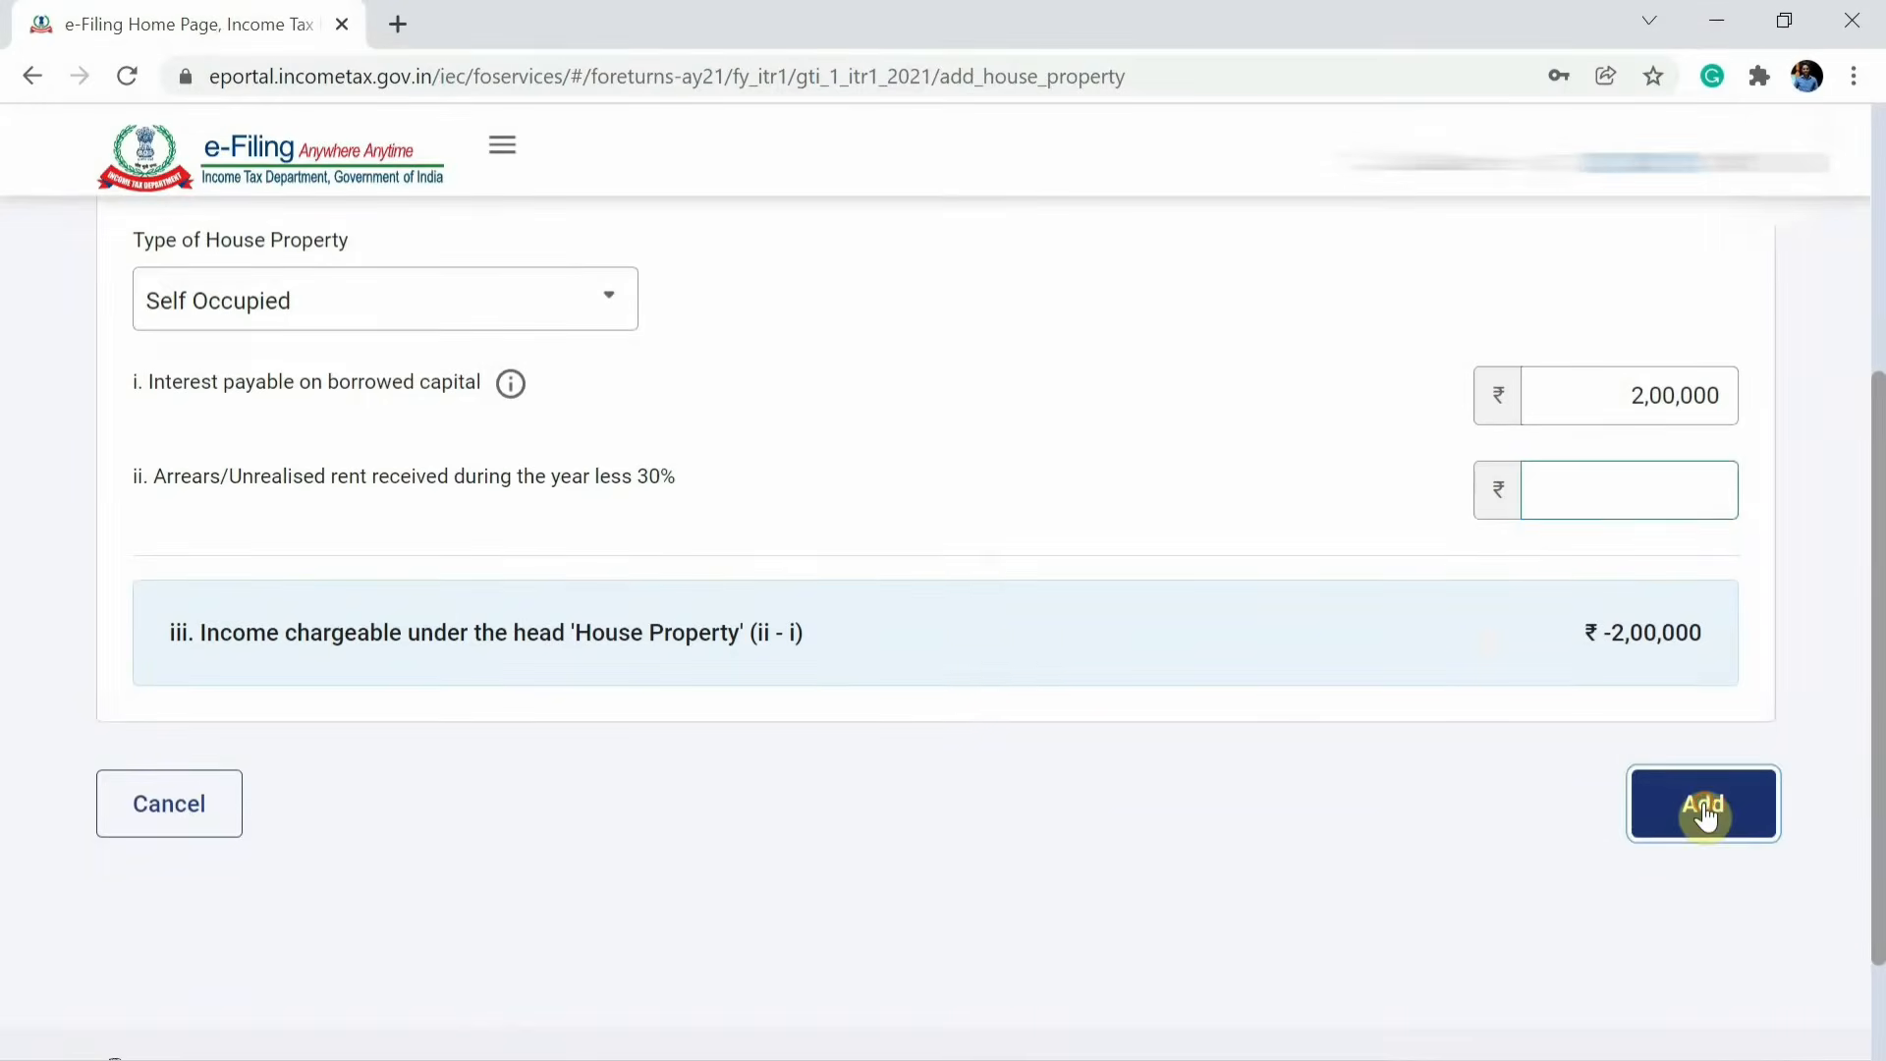
pyautogui.click(1703, 803)
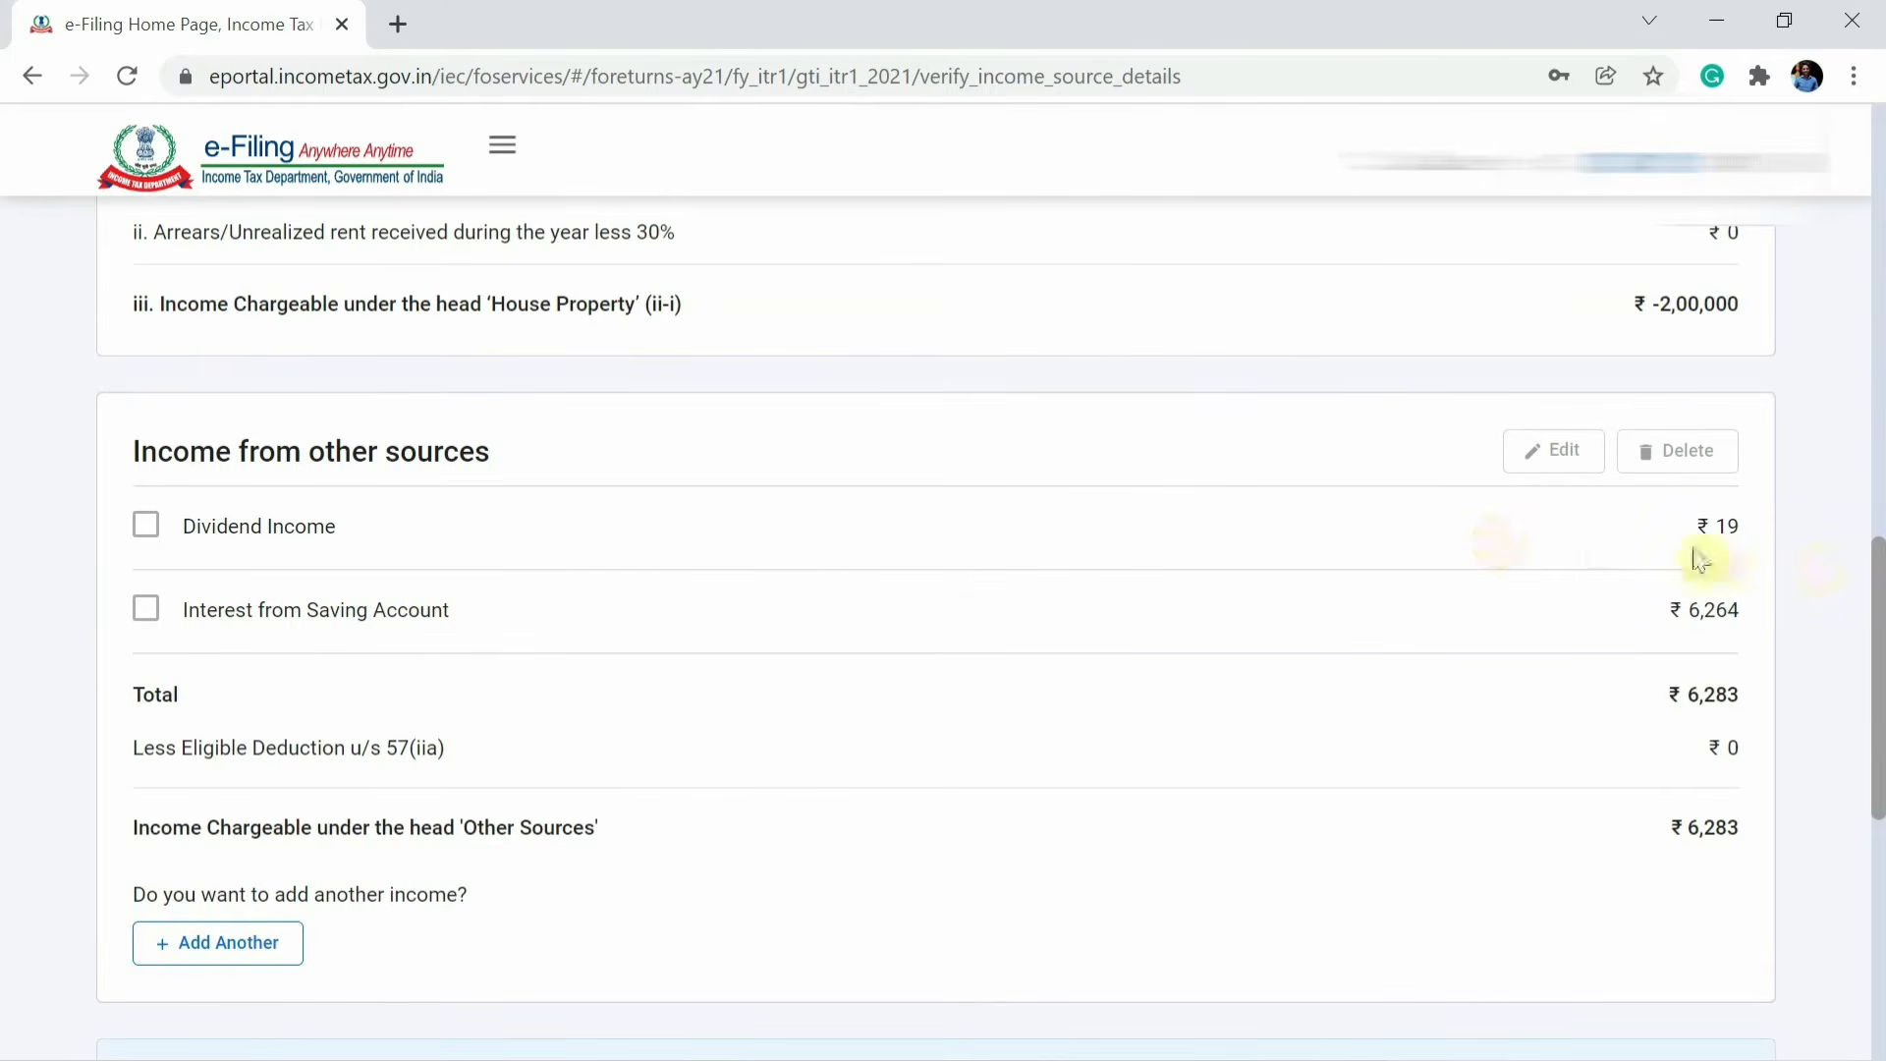
# Review the income from other sources and confirm the income source details.
pyautogui.scroll(-7, 1743, 771)
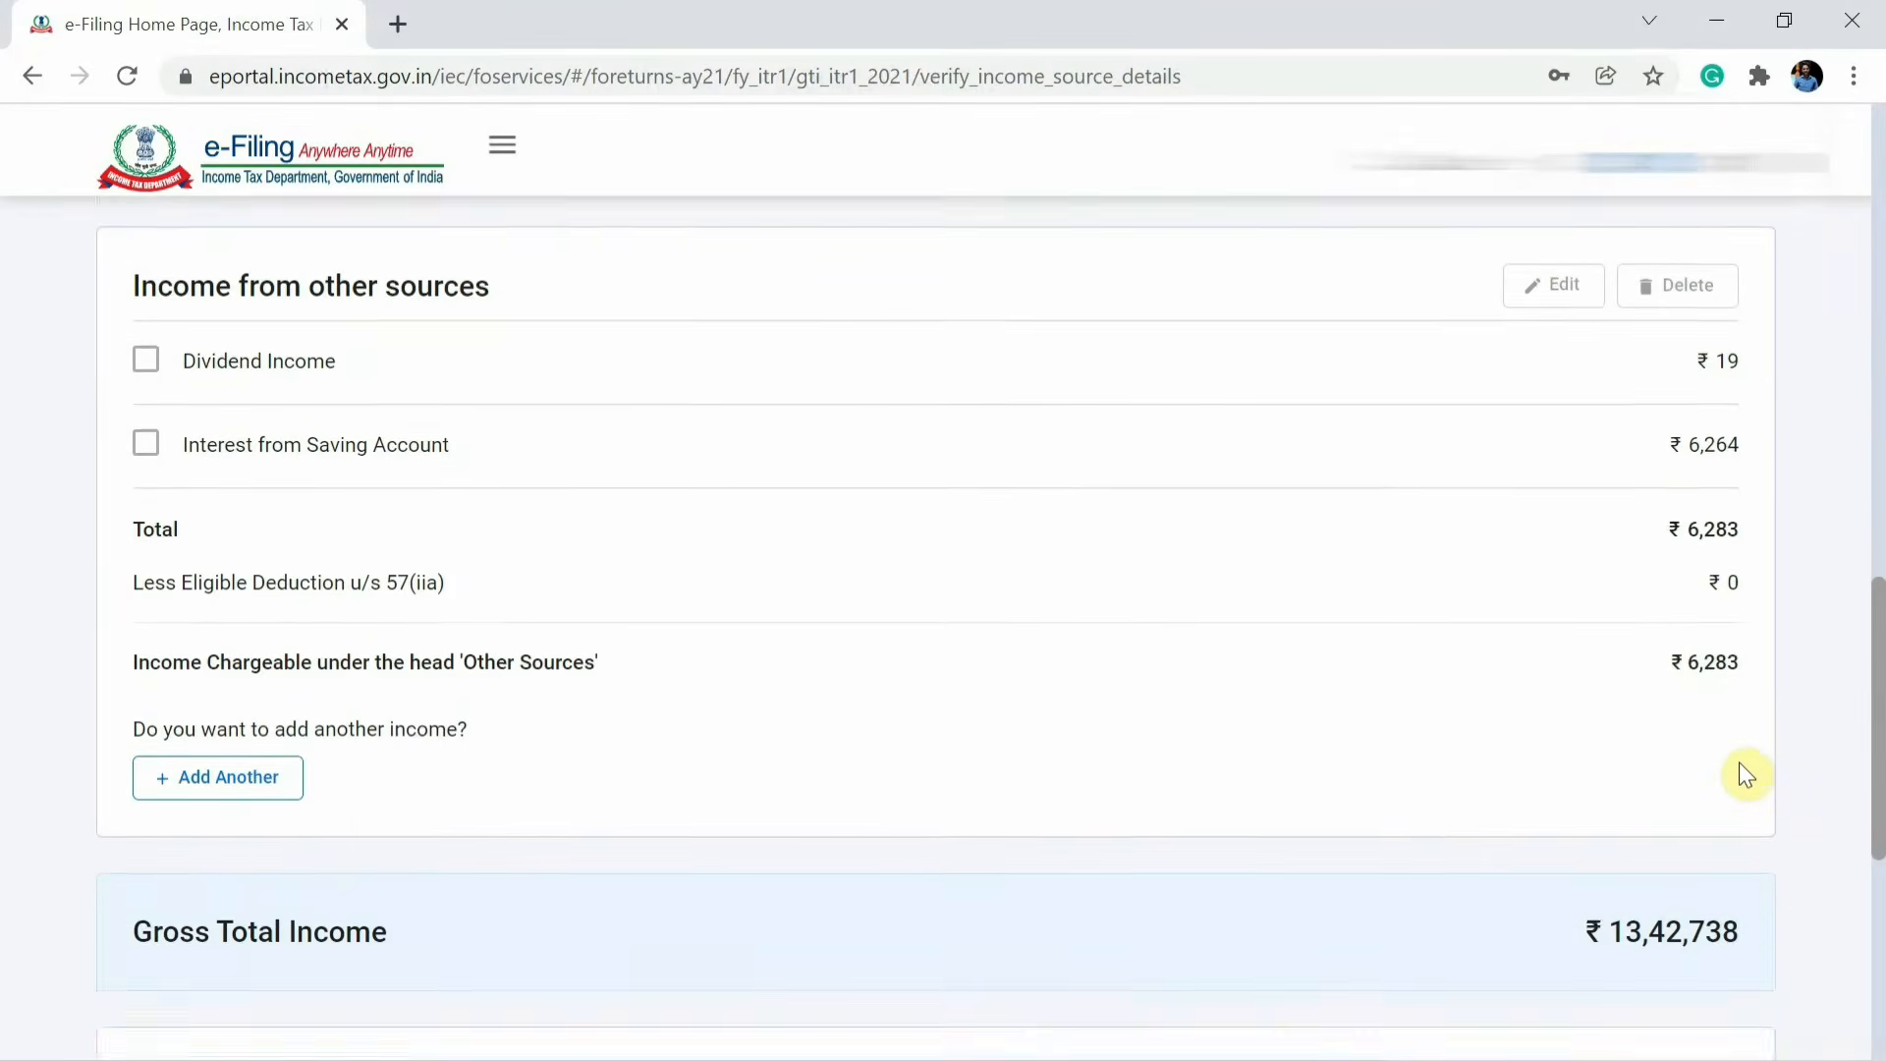
pyautogui.scroll(-1, 1744, 772)
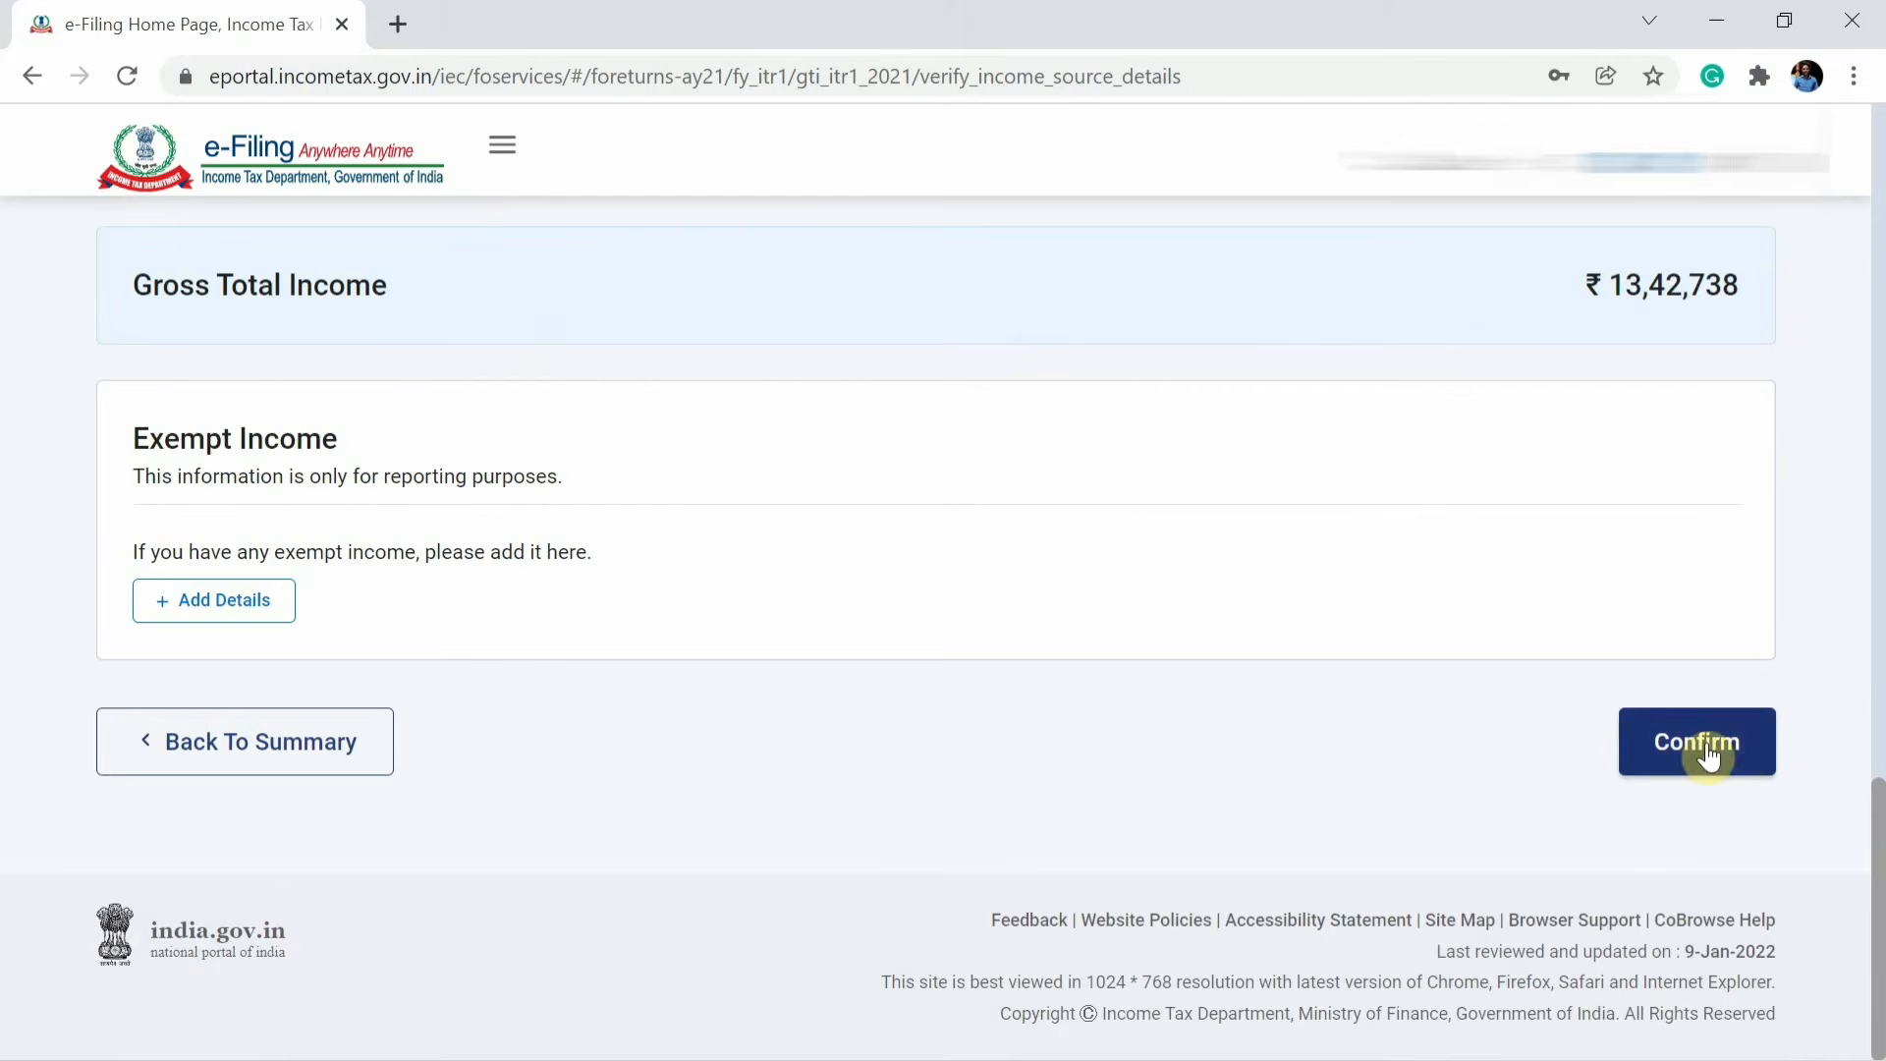
pyautogui.click(1707, 754)
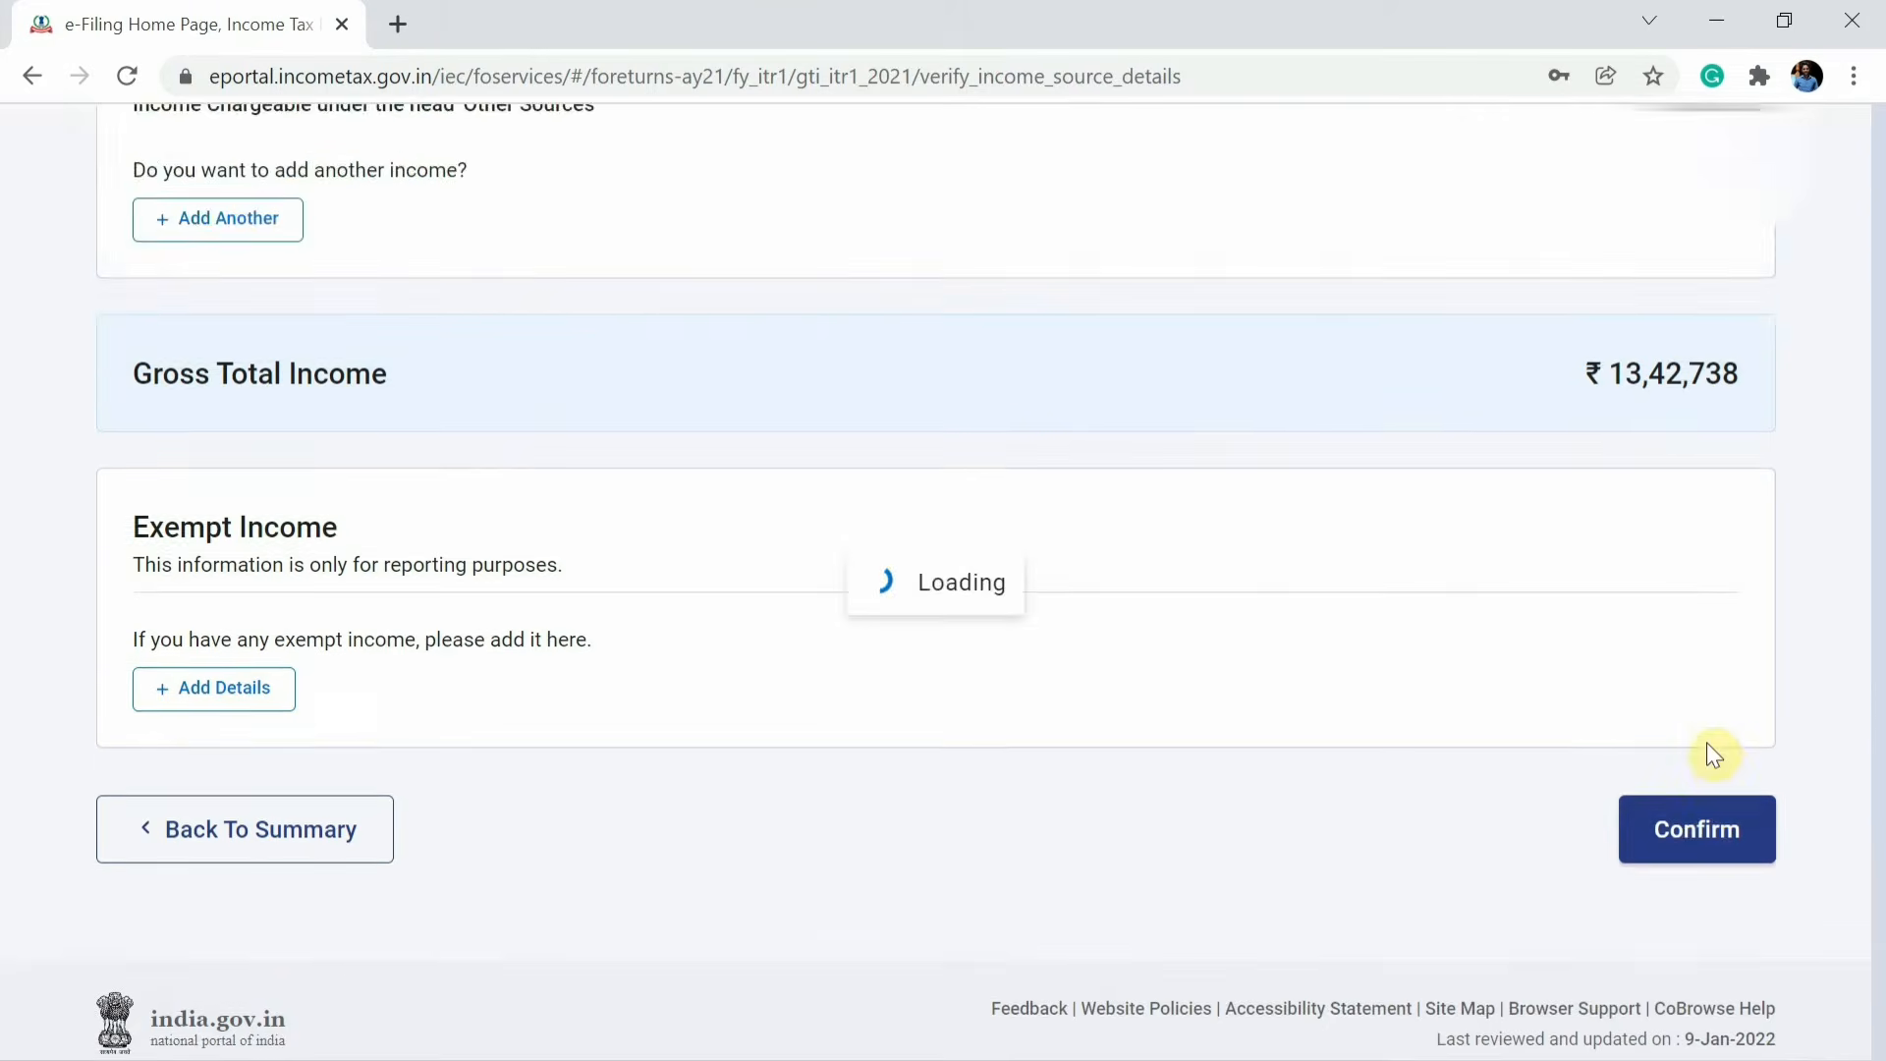
pyautogui.scroll(-7, 1700, 626)
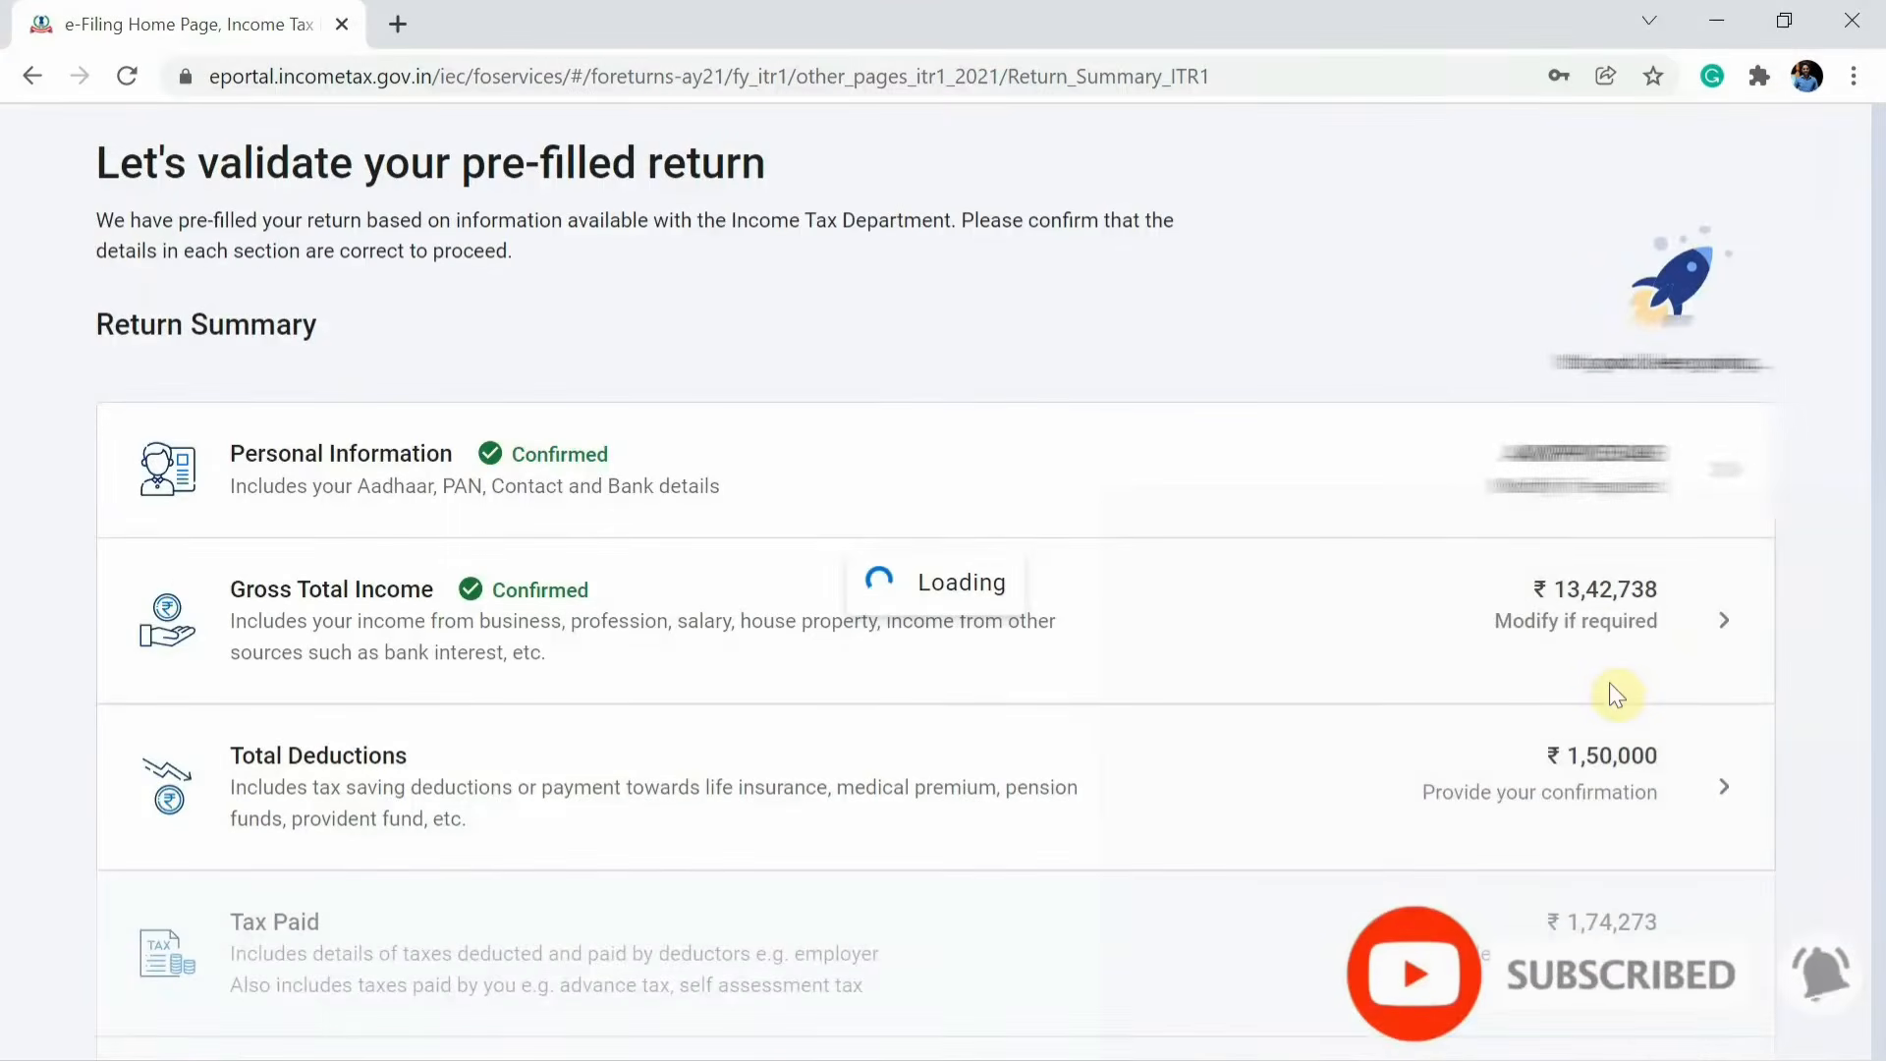
pyautogui.scroll(-2, 1613, 705)
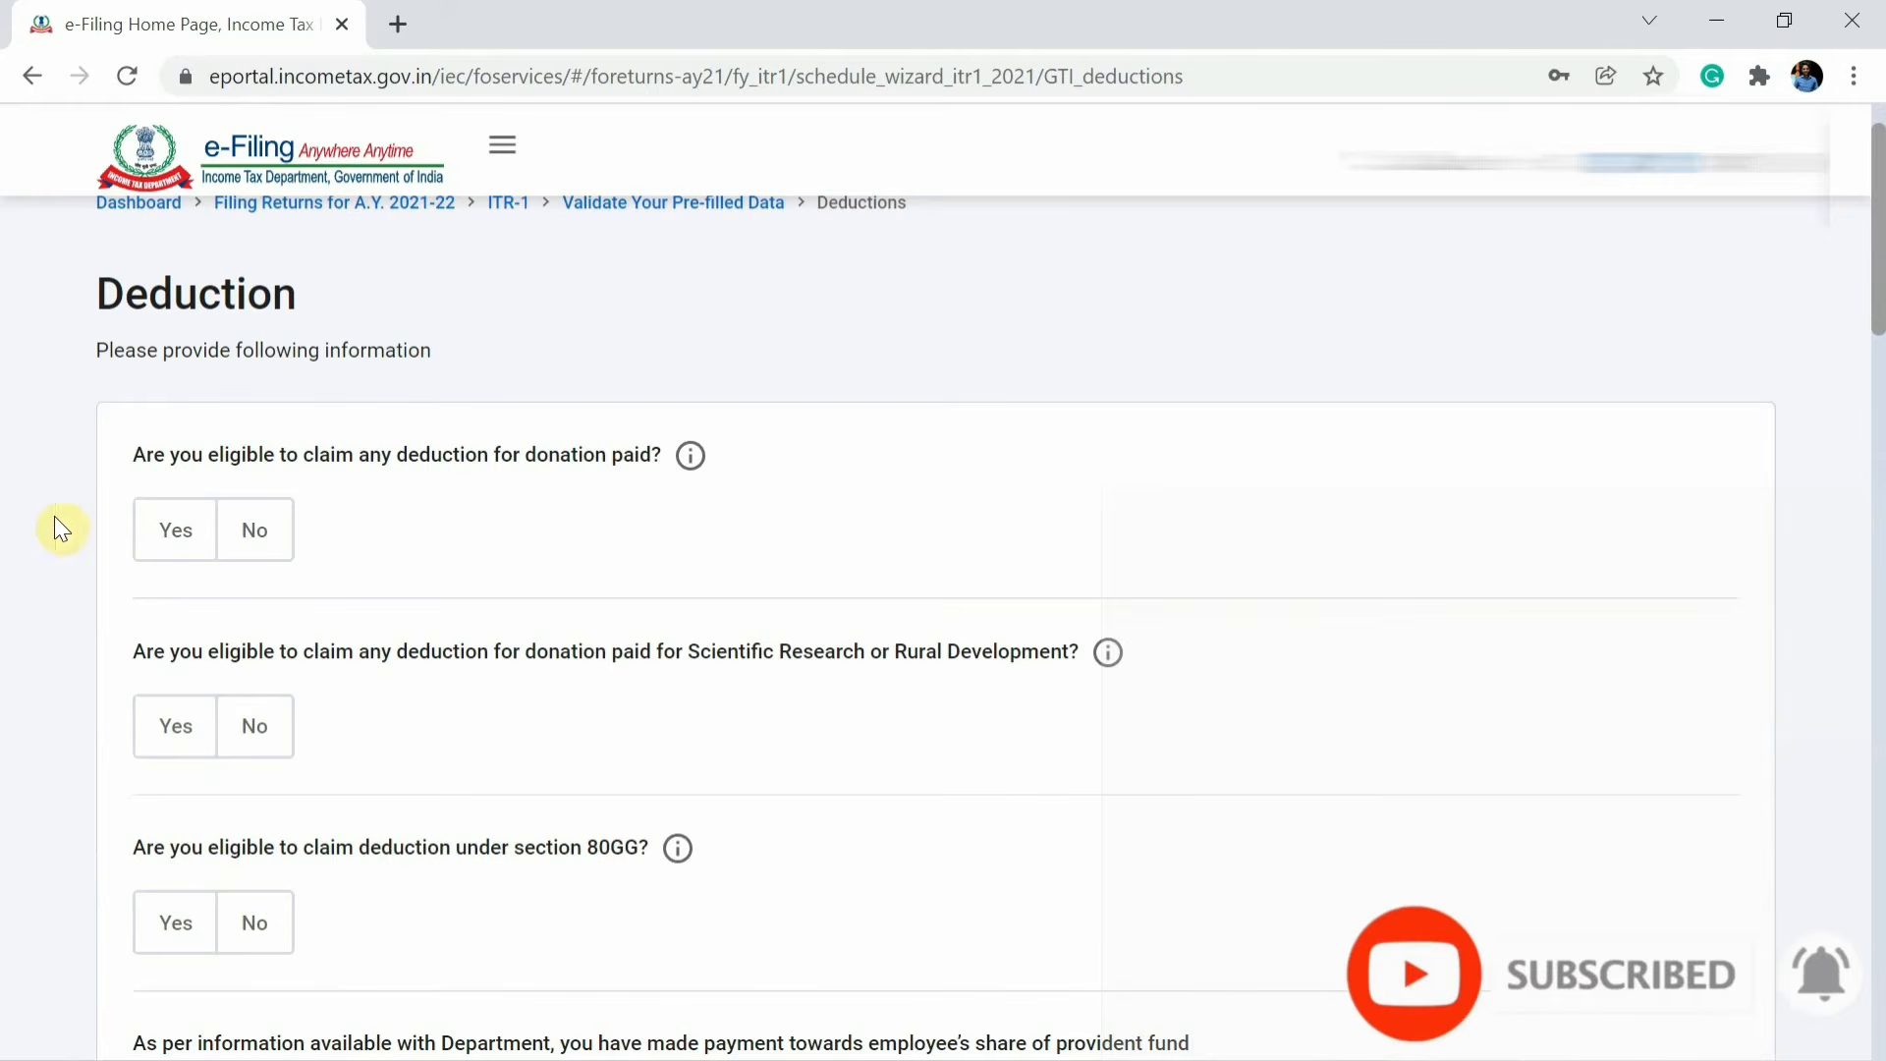
# Answer Yes to the donation deduction question, and No to scientific research donations and section 80GG.
pyautogui.click(169, 534)
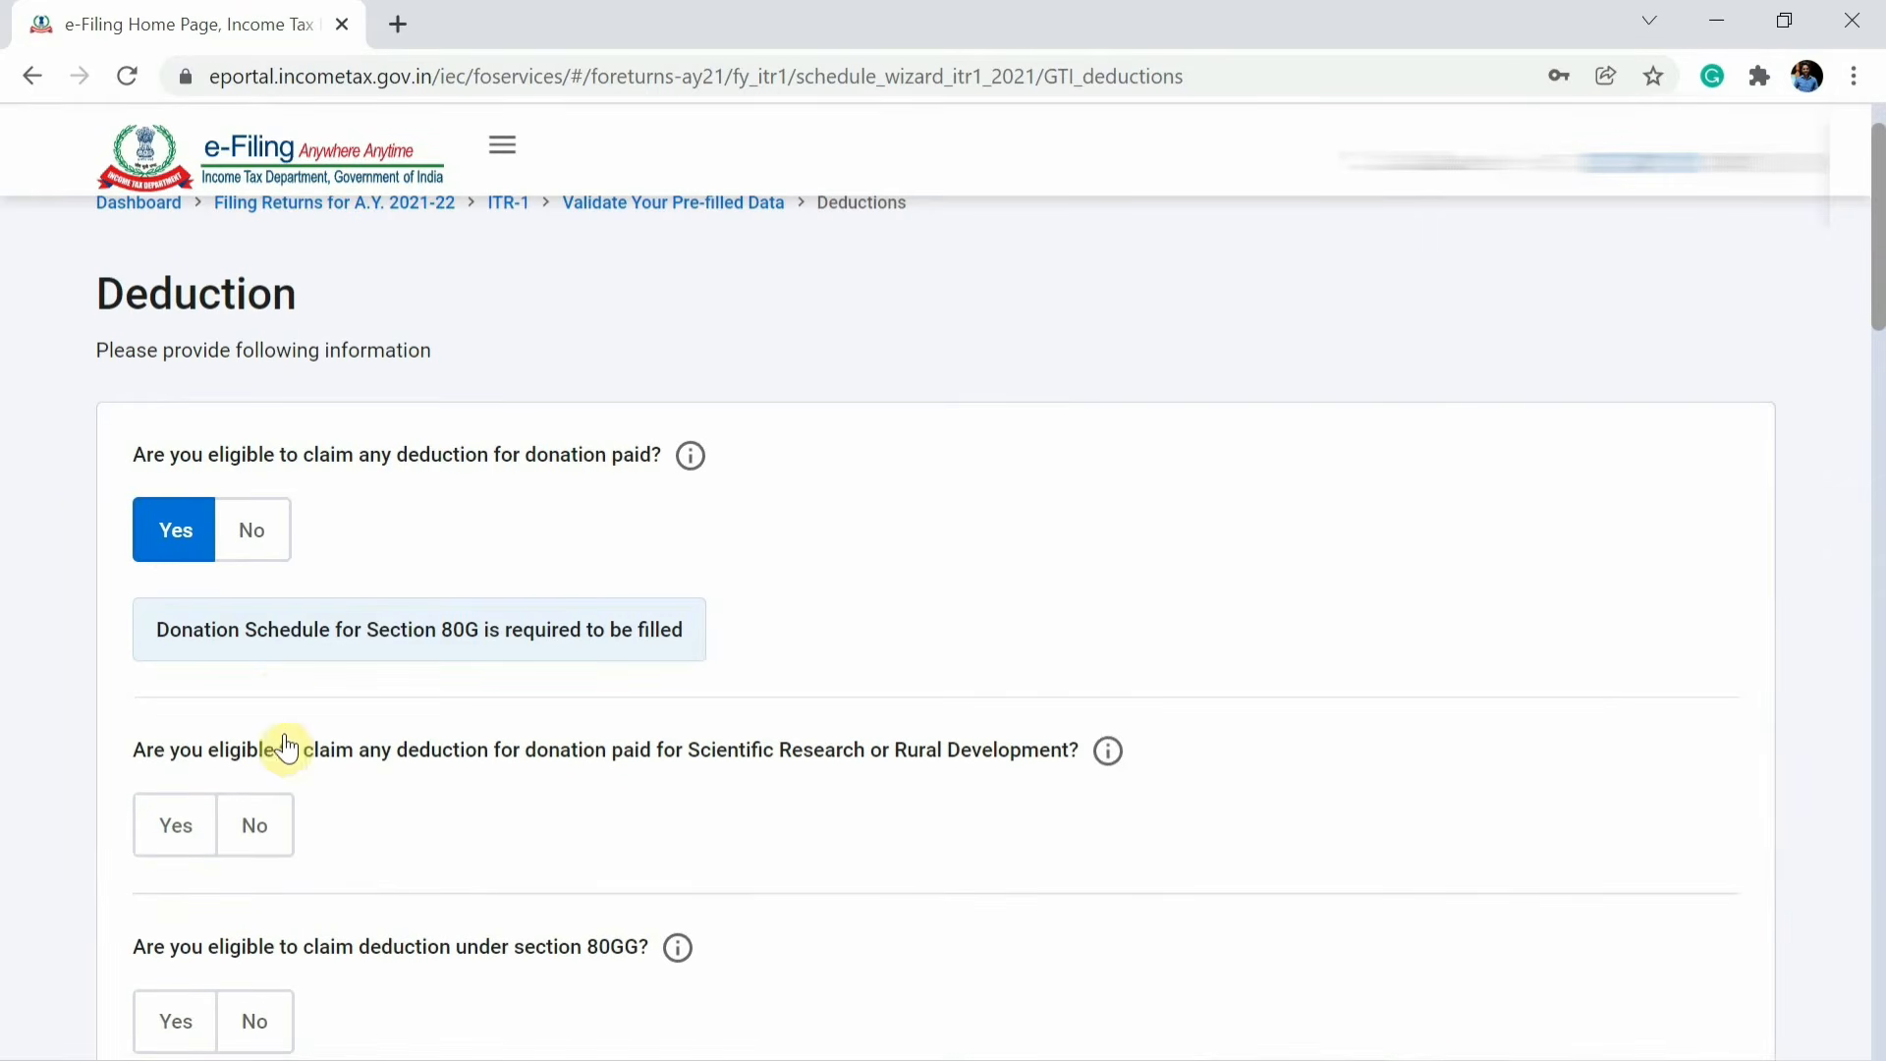
pyautogui.click(260, 822)
pyautogui.scroll(-5, 272, 824)
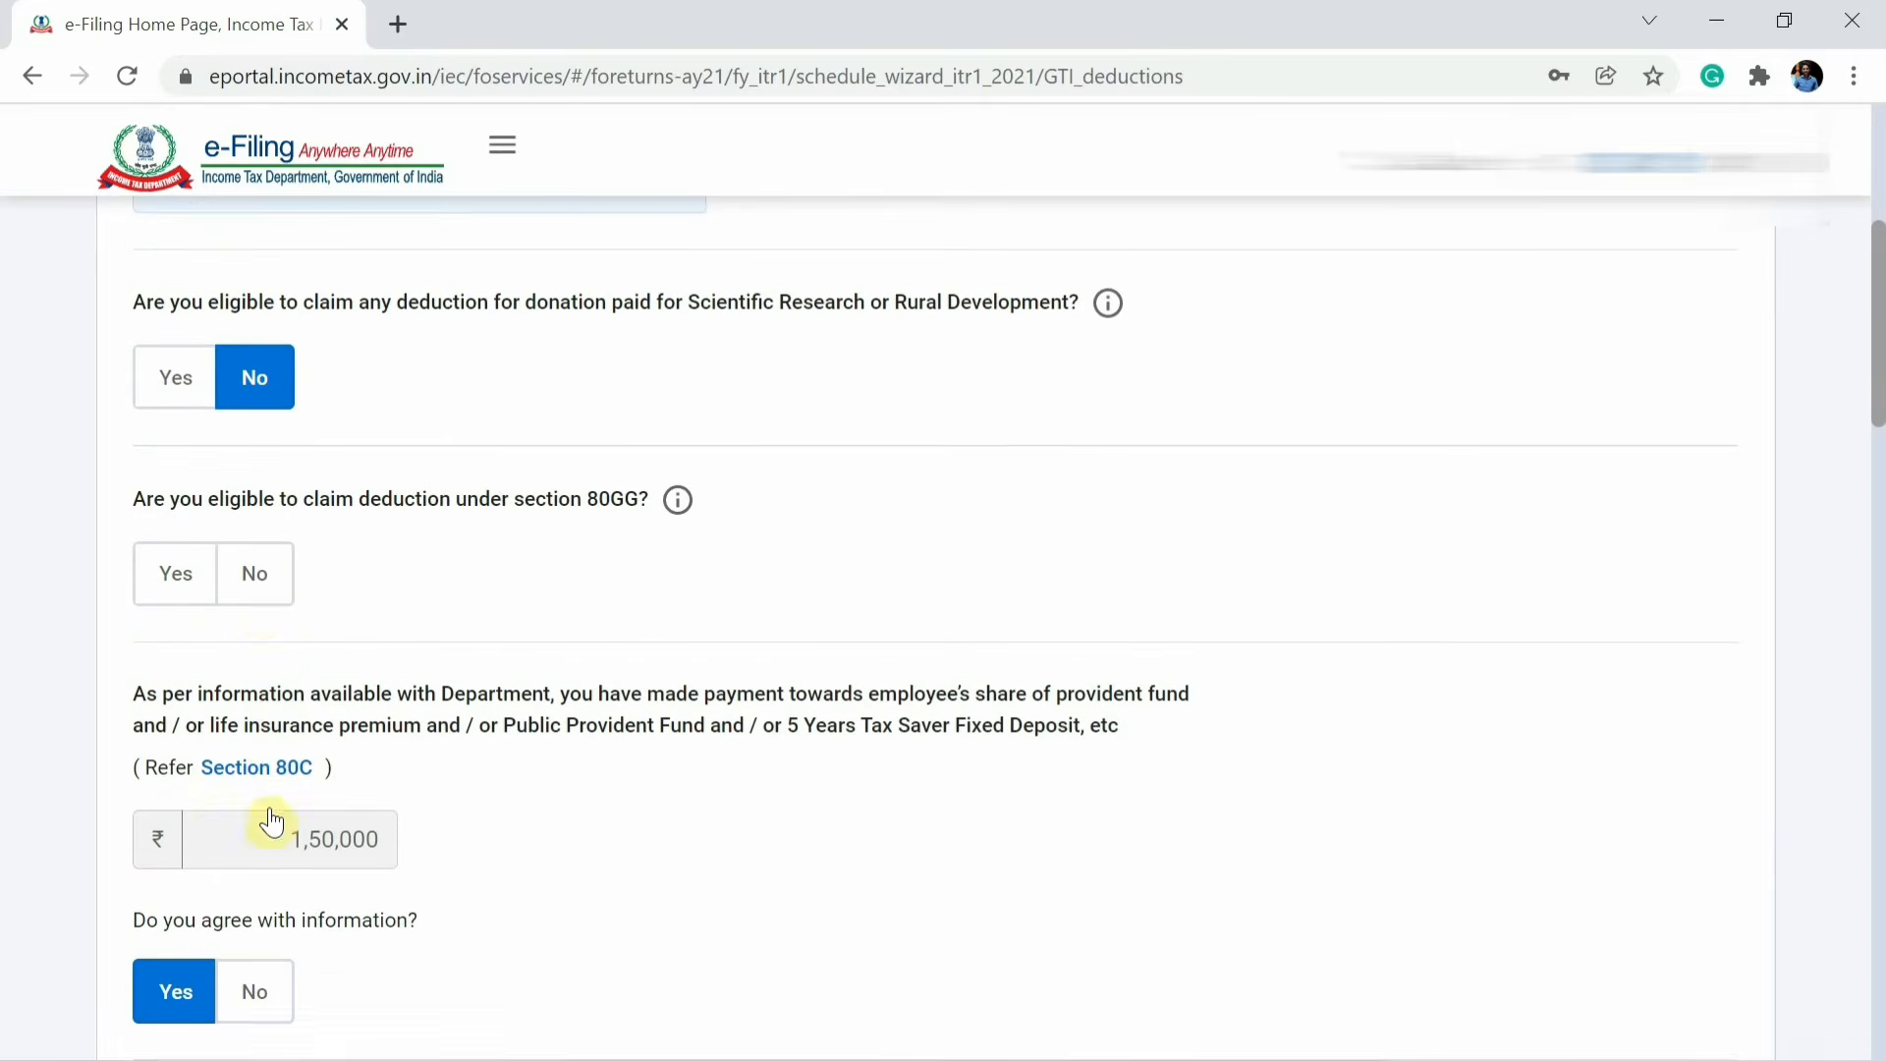
pyautogui.click(258, 589)
# Answer No to the 80CCD(2), 80D medical insurance and 80E education loan deduction questions.
pyautogui.scroll(-2, 261, 598)
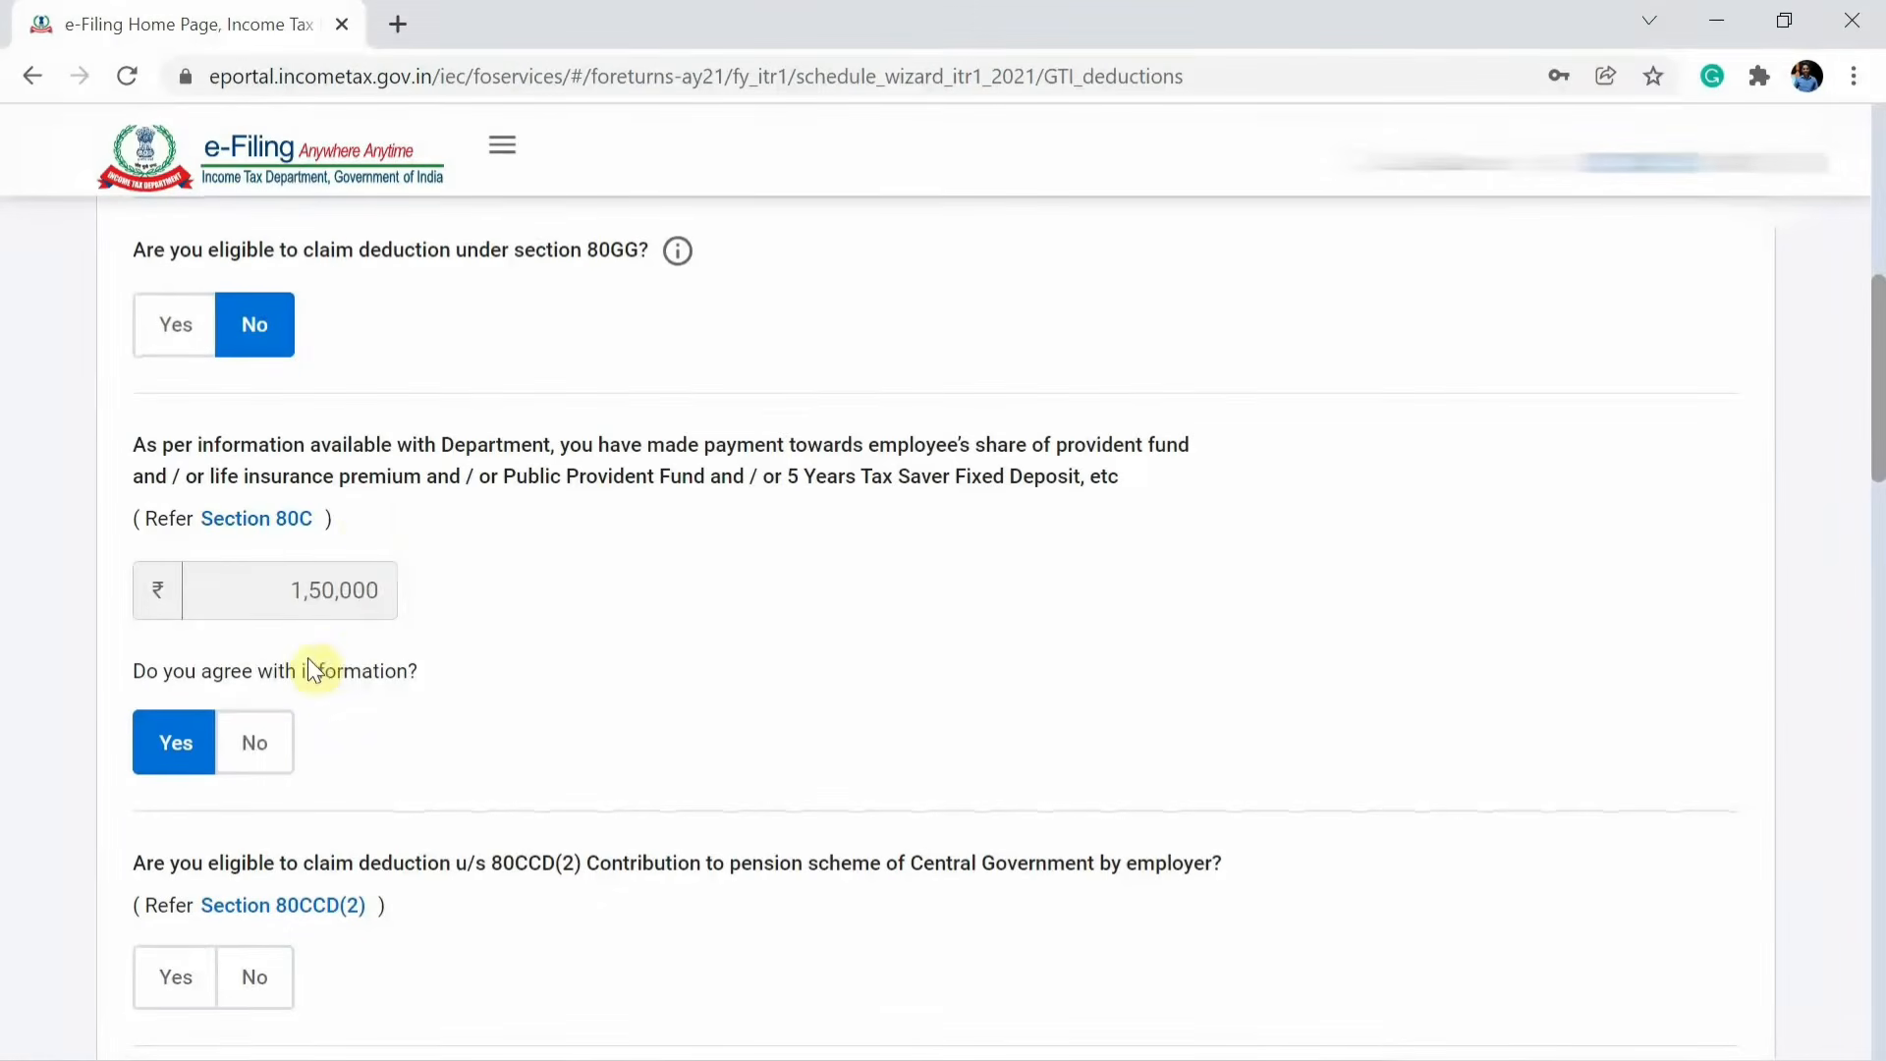
pyautogui.scroll(-1, 381, 422)
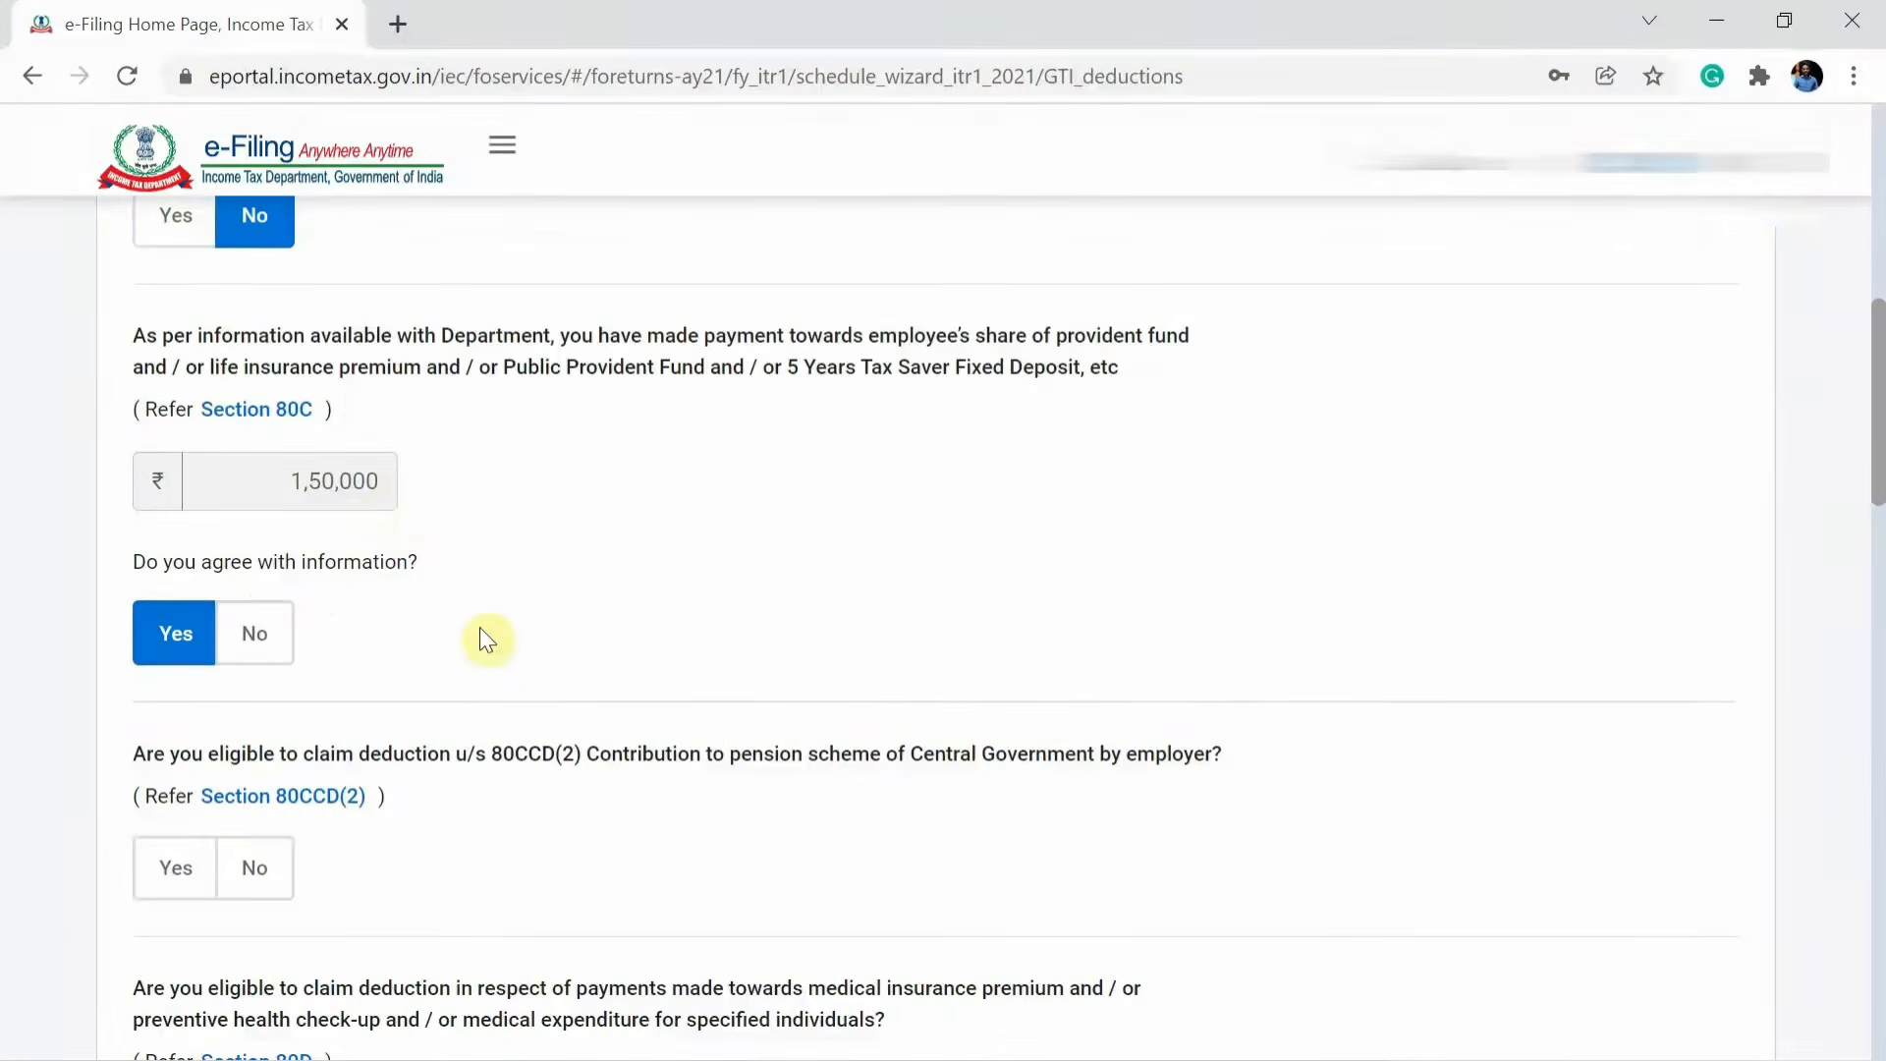
pyautogui.scroll(-3, 484, 637)
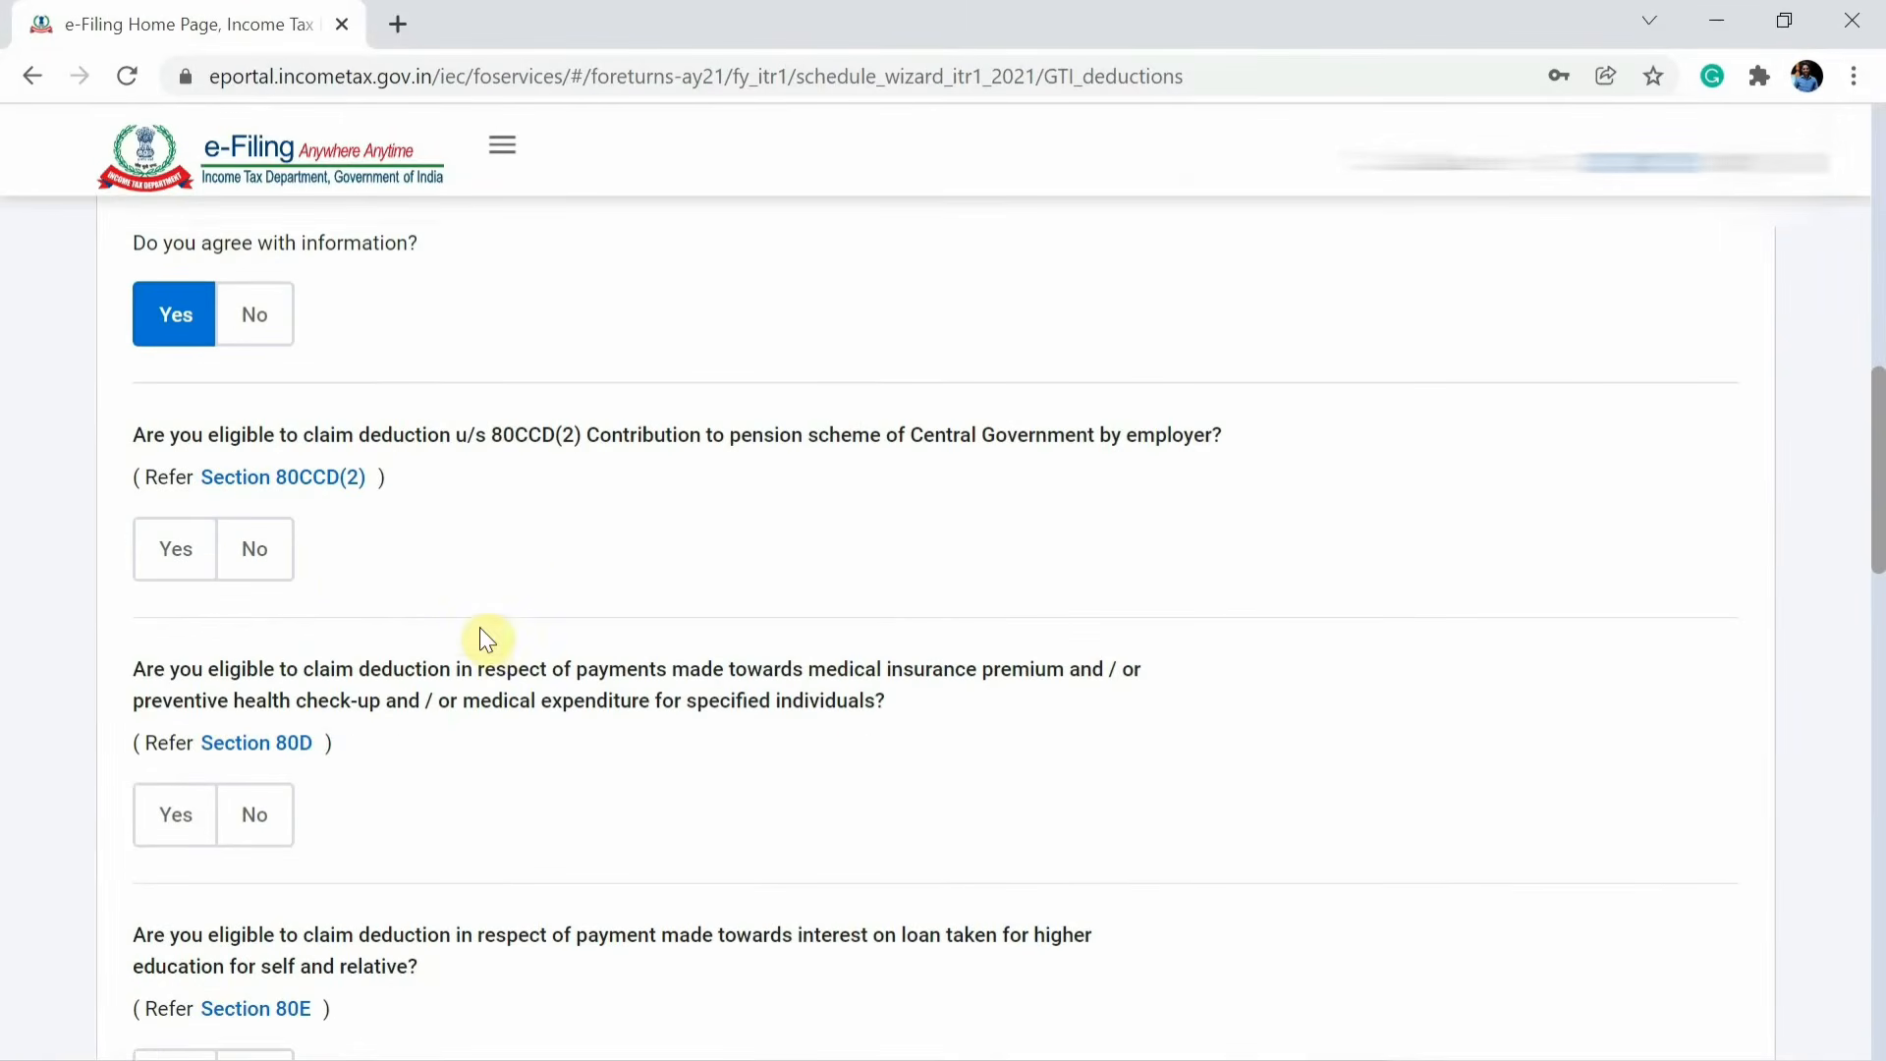
pyautogui.click(253, 539)
pyautogui.scroll(-2, 257, 550)
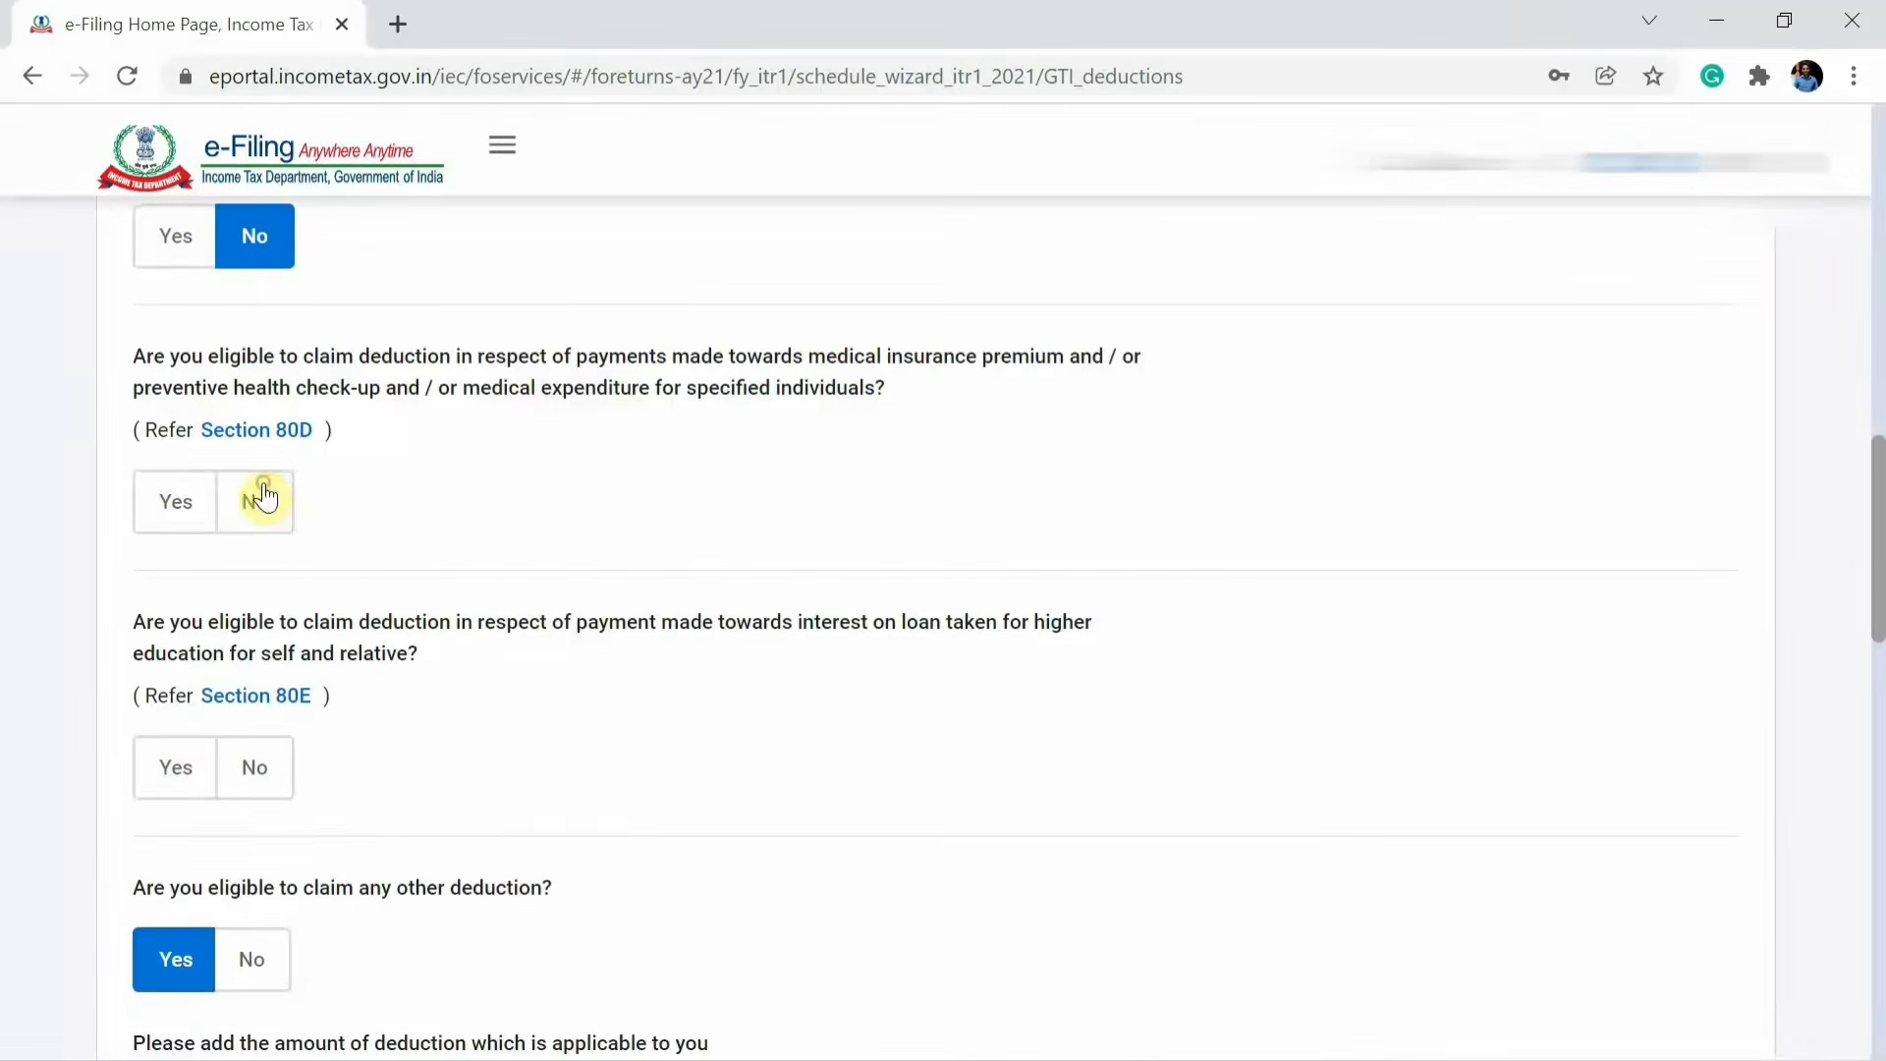
pyautogui.click(257, 498)
pyautogui.click(259, 772)
# Claim an 80TTA savings bank interest deduction of 6264 and continue to the deductions summary.
pyautogui.scroll(-5, 275, 786)
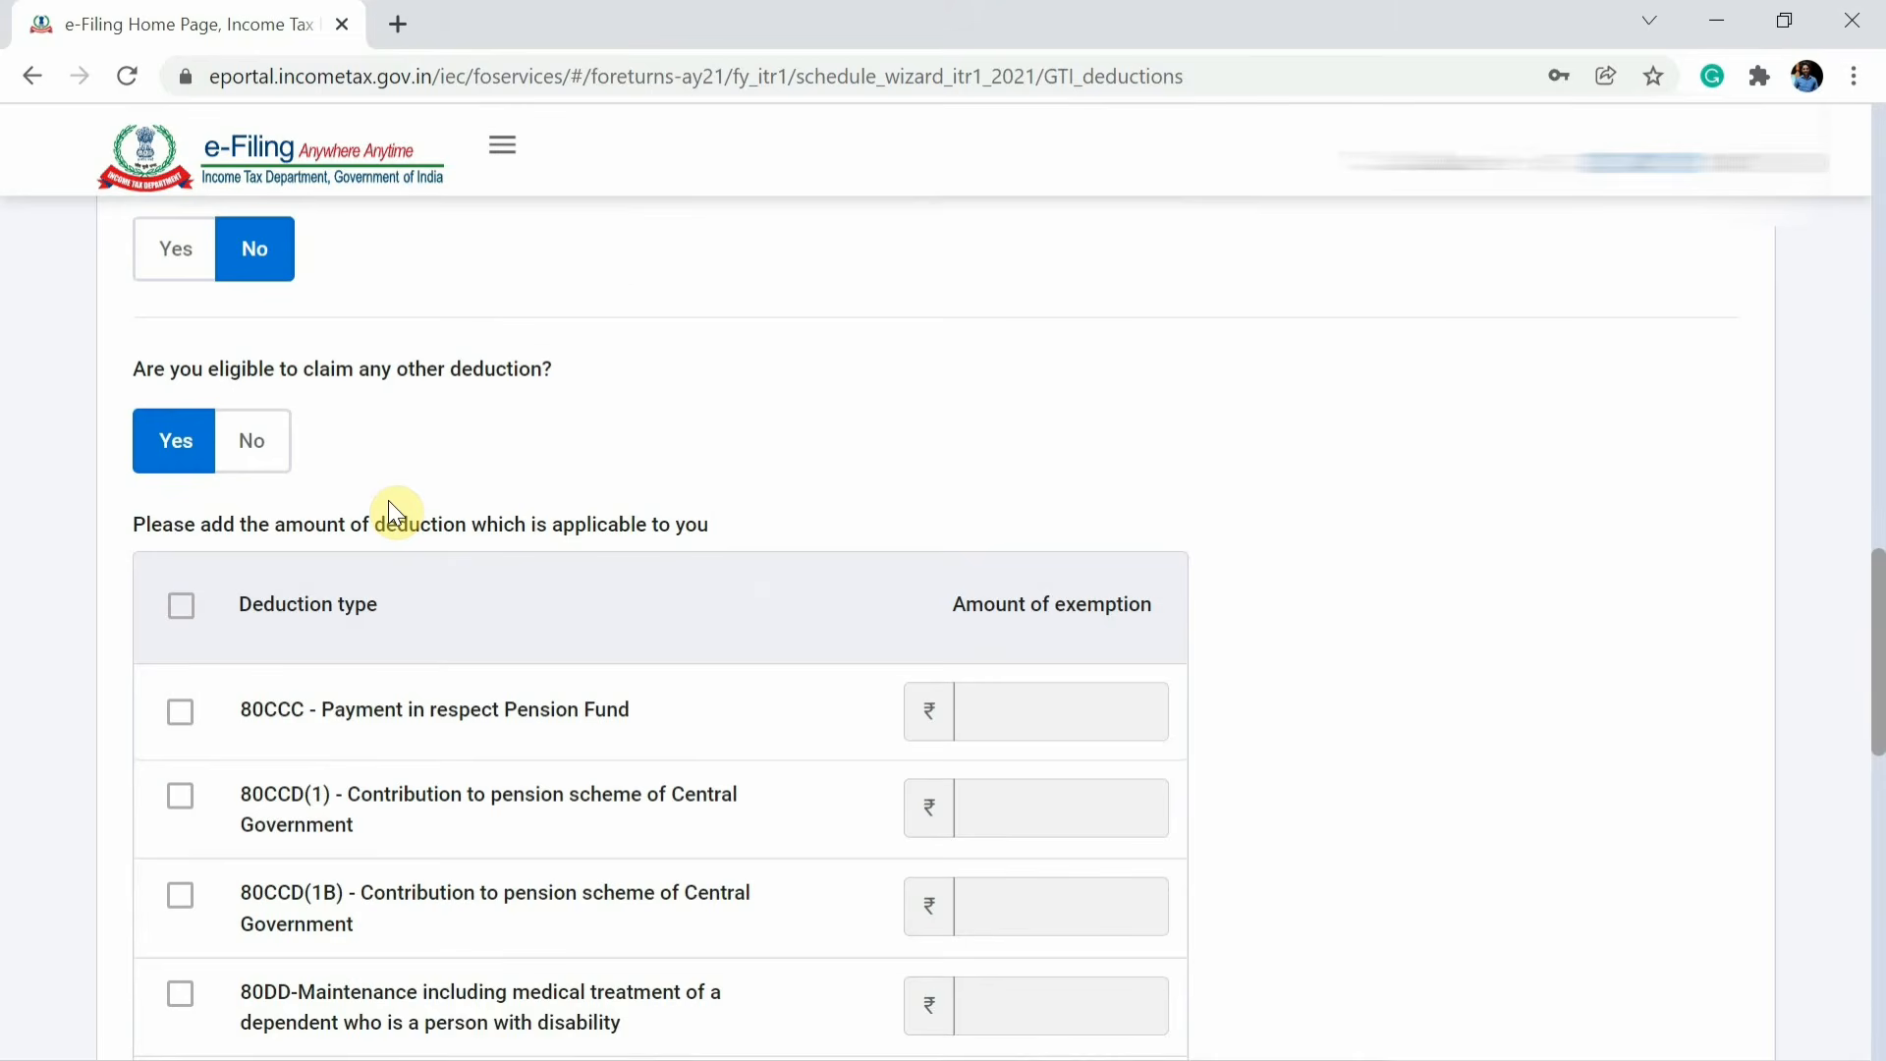
pyautogui.scroll(-9, 387, 499)
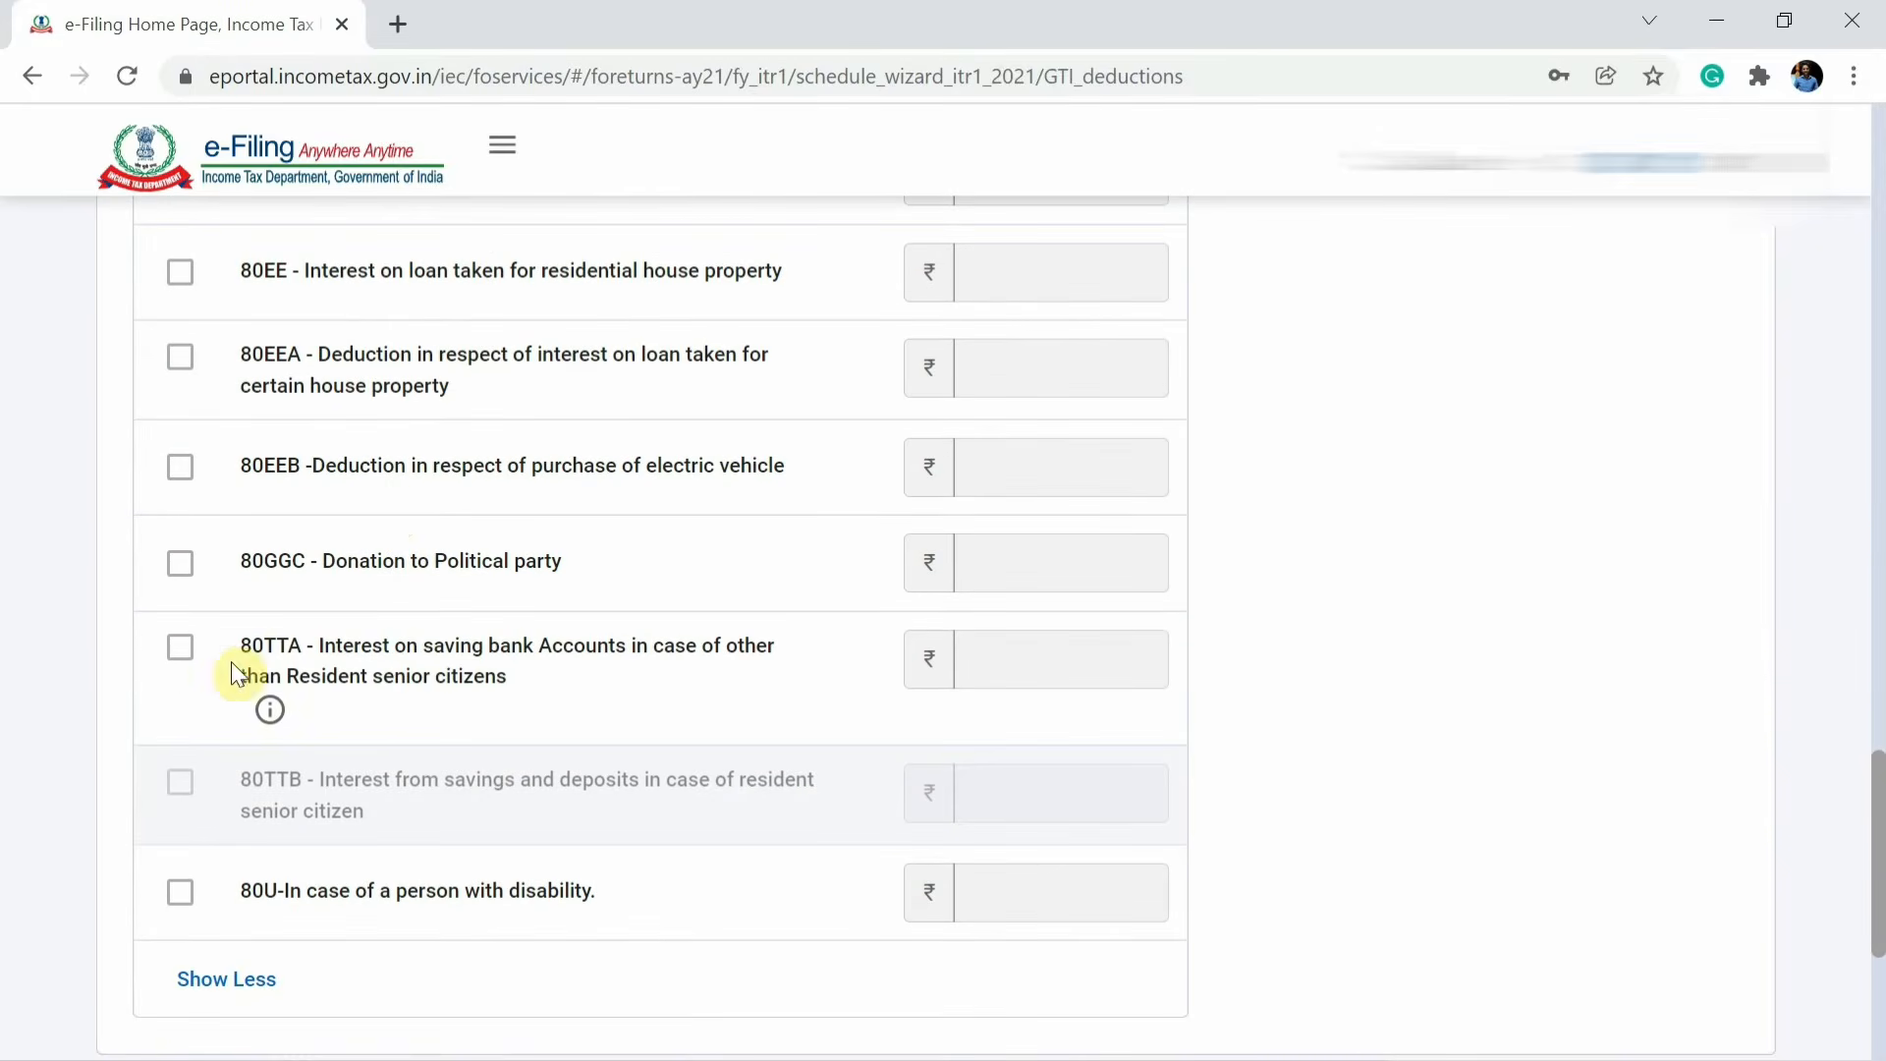
pyautogui.click(180, 647)
pyautogui.click(1007, 658)
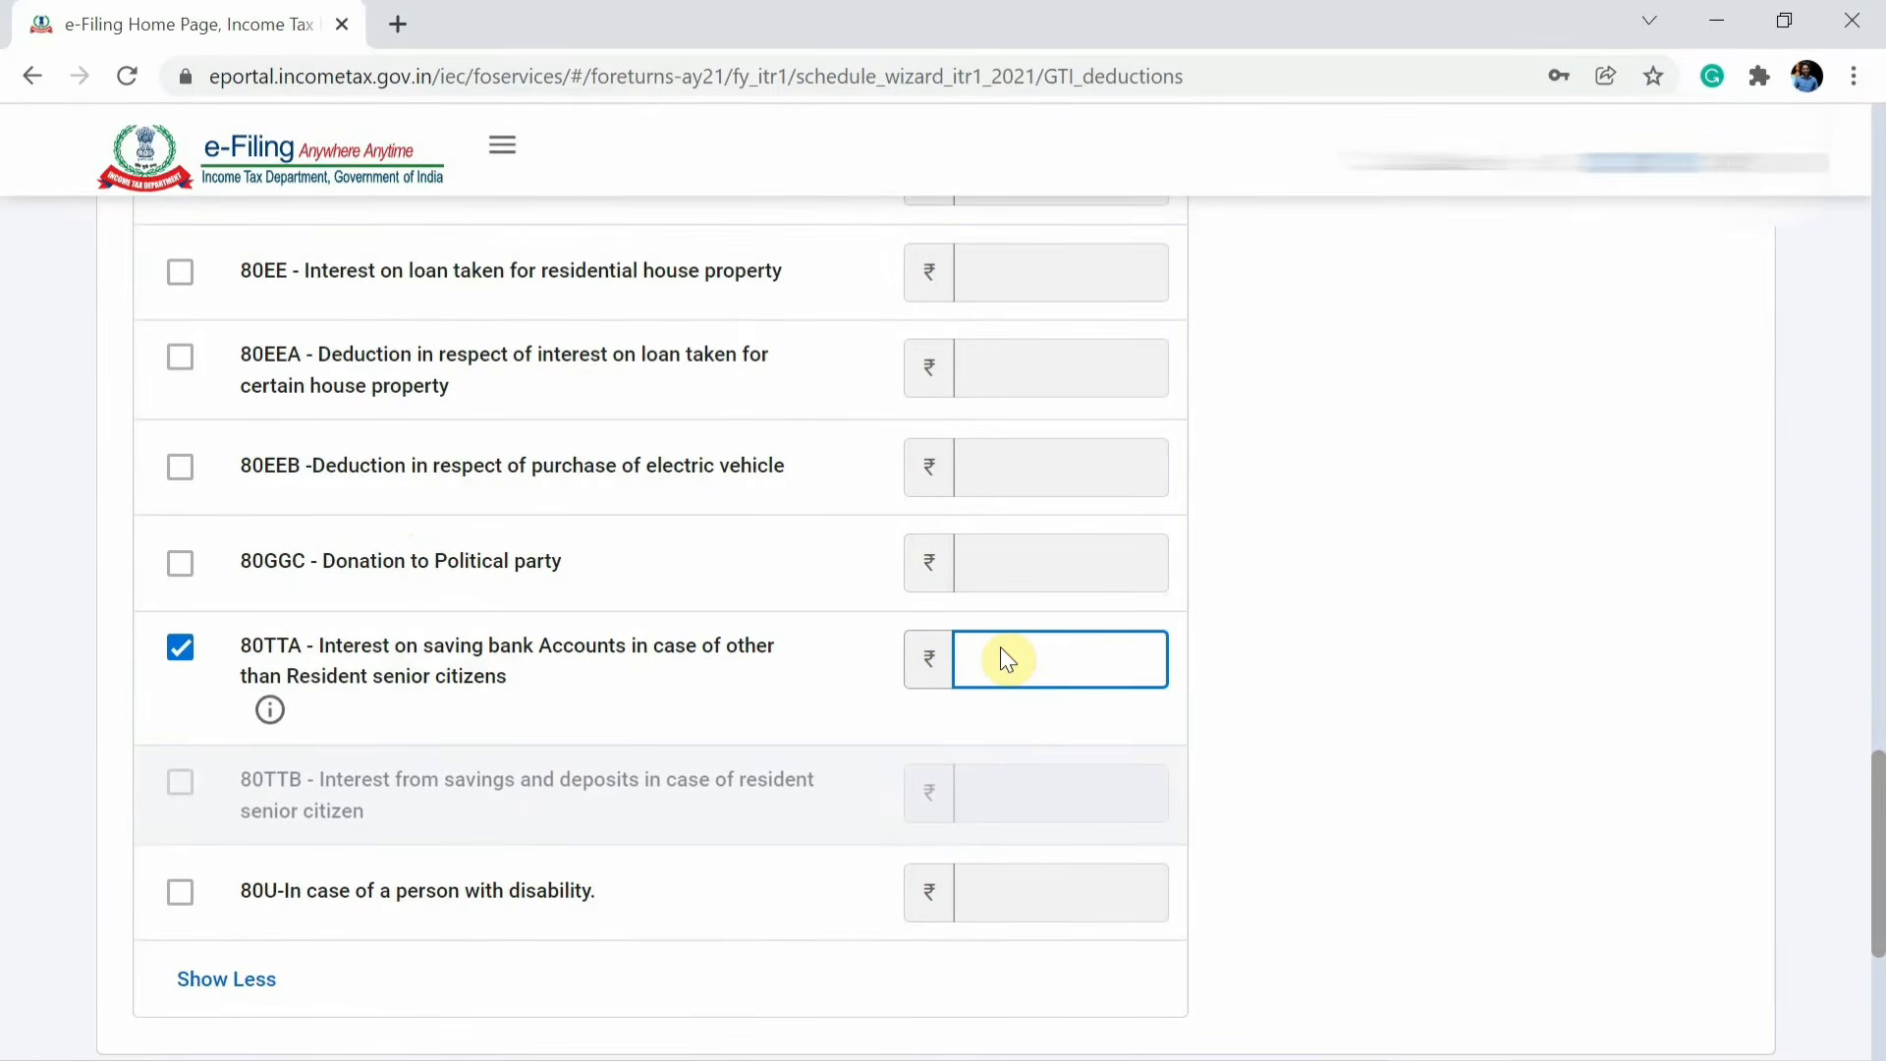
pyautogui.write('6264')
pyautogui.click(1304, 714)
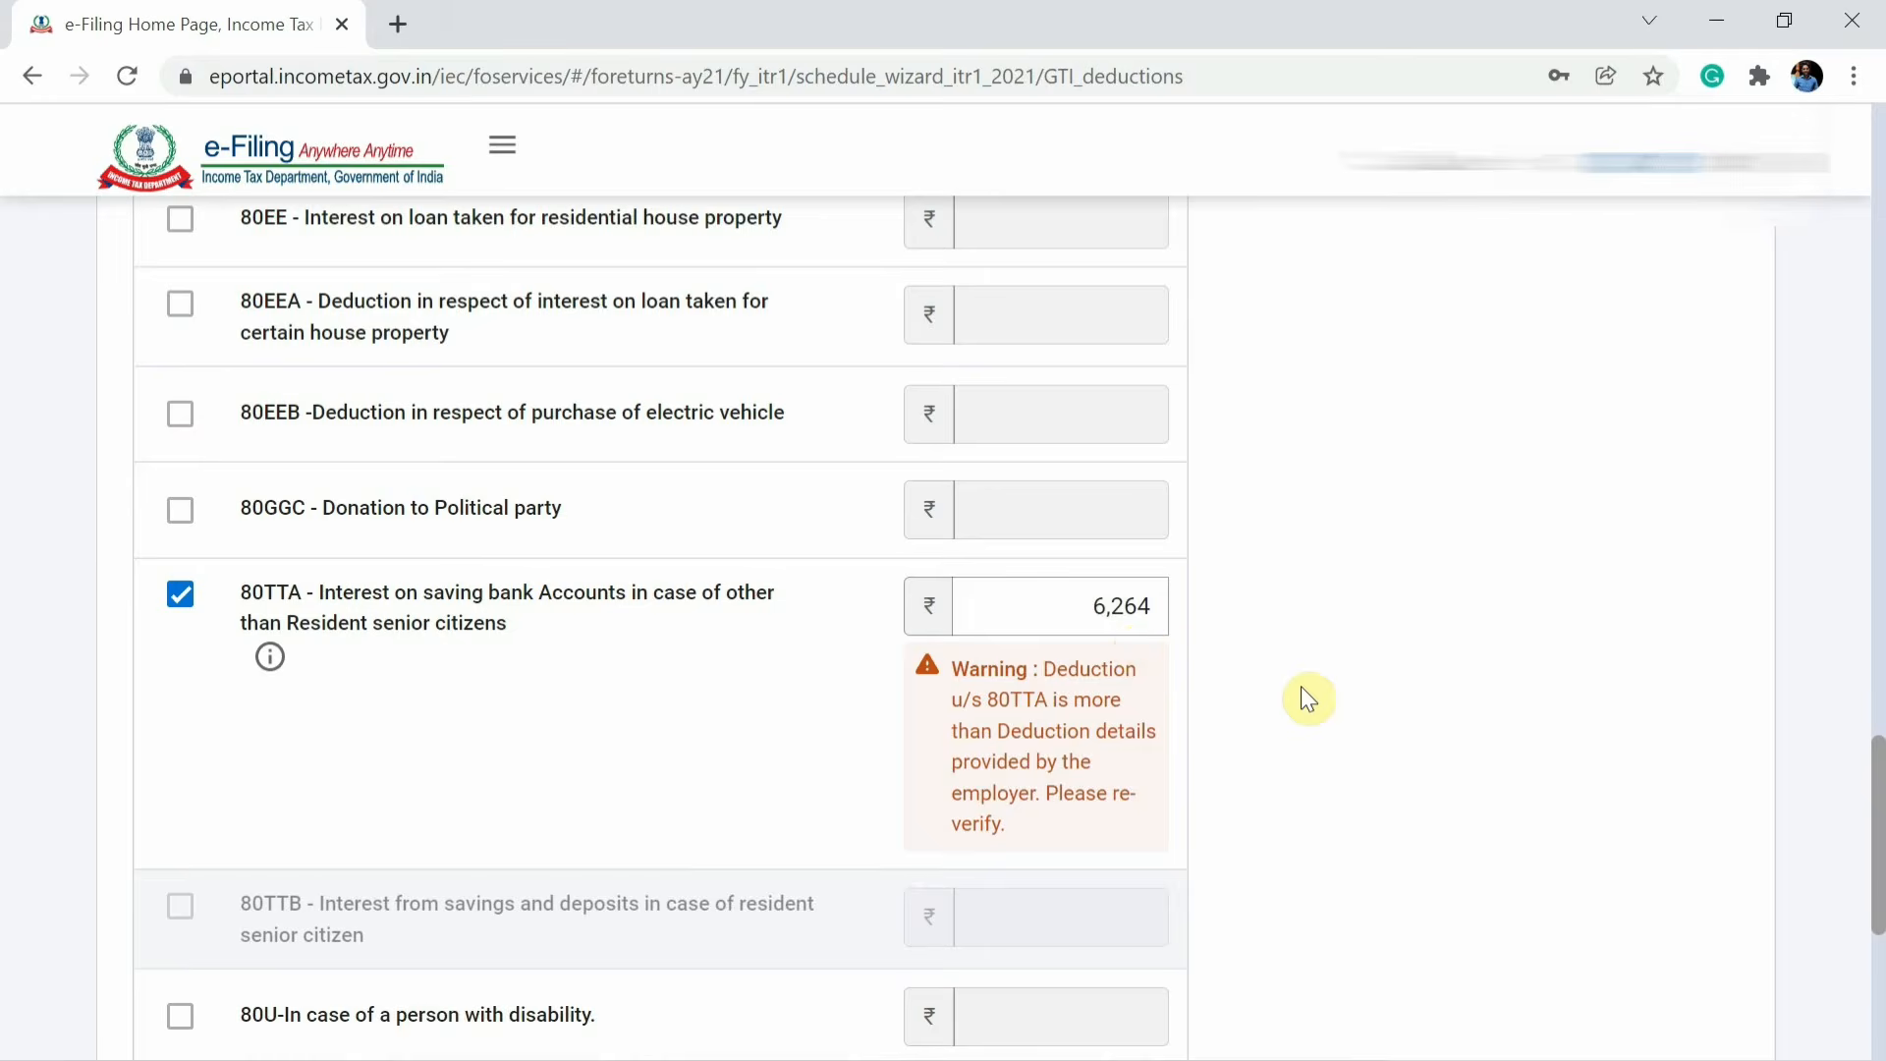
pyautogui.scroll(-5, 1307, 697)
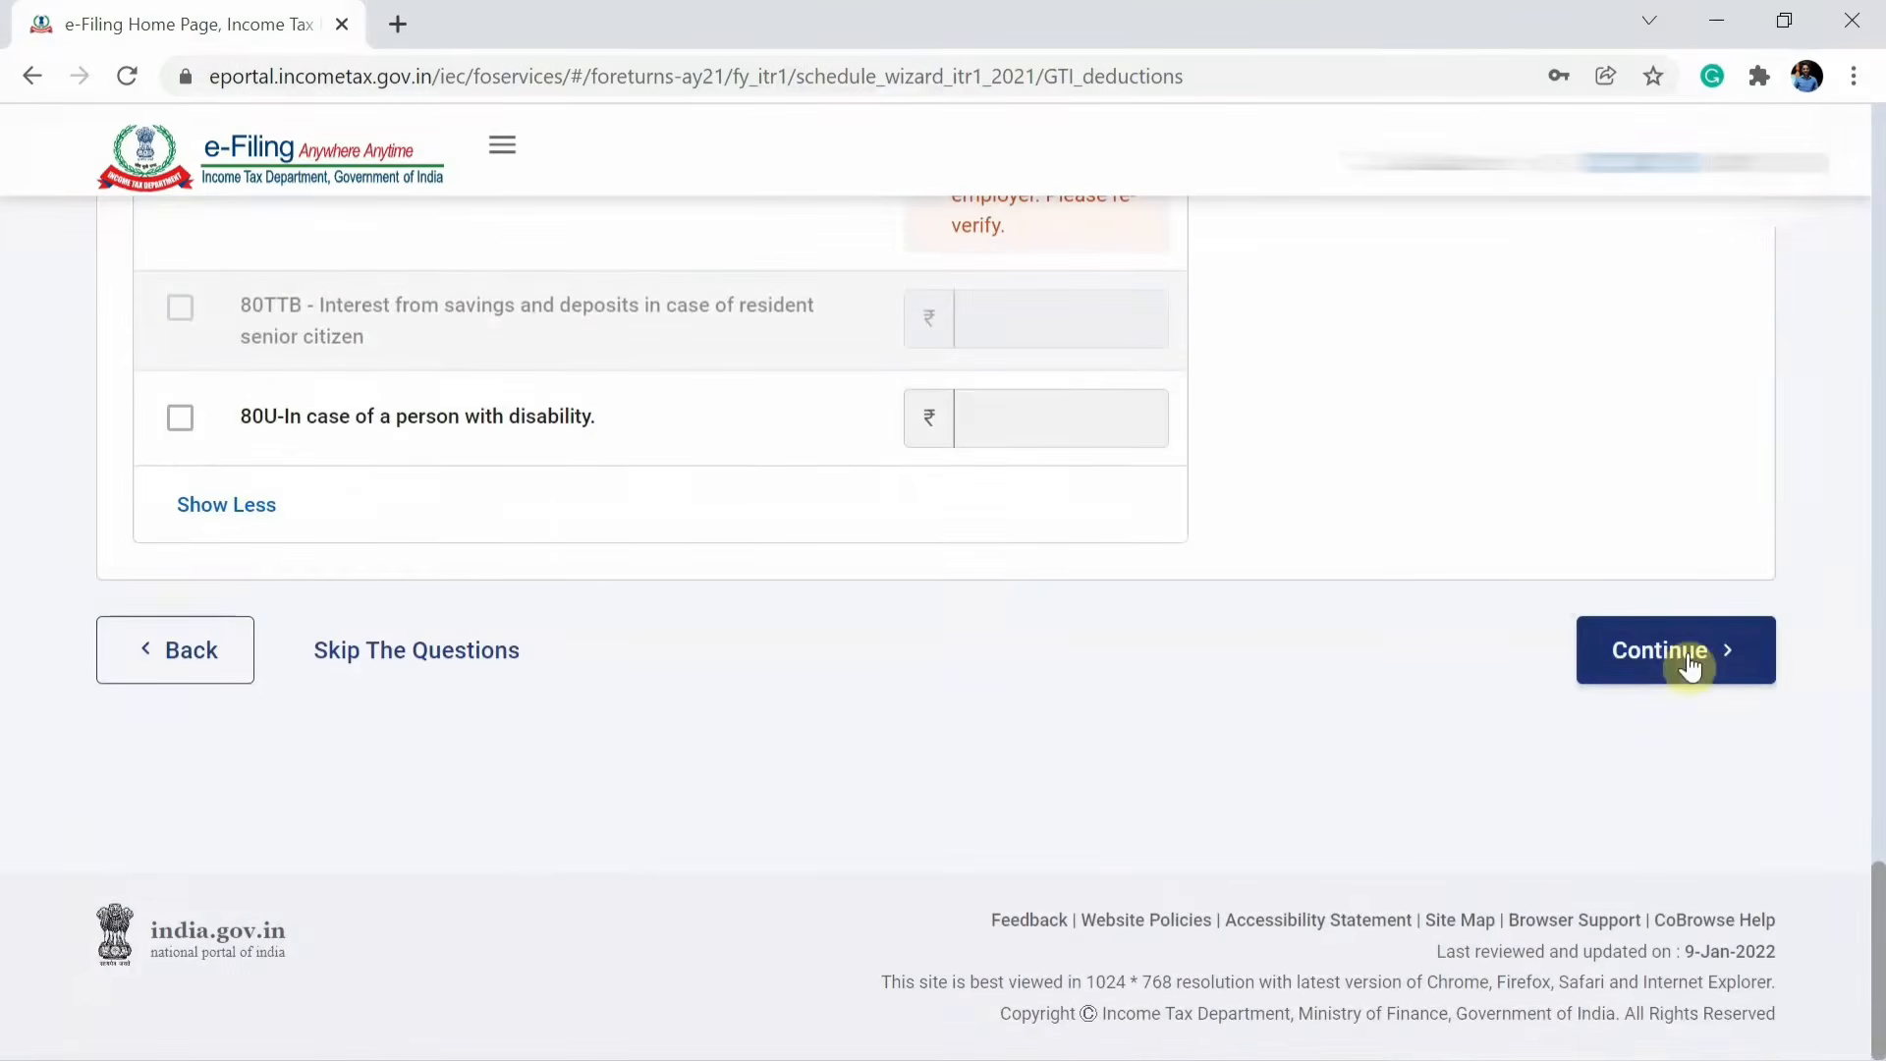
pyautogui.click(1690, 666)
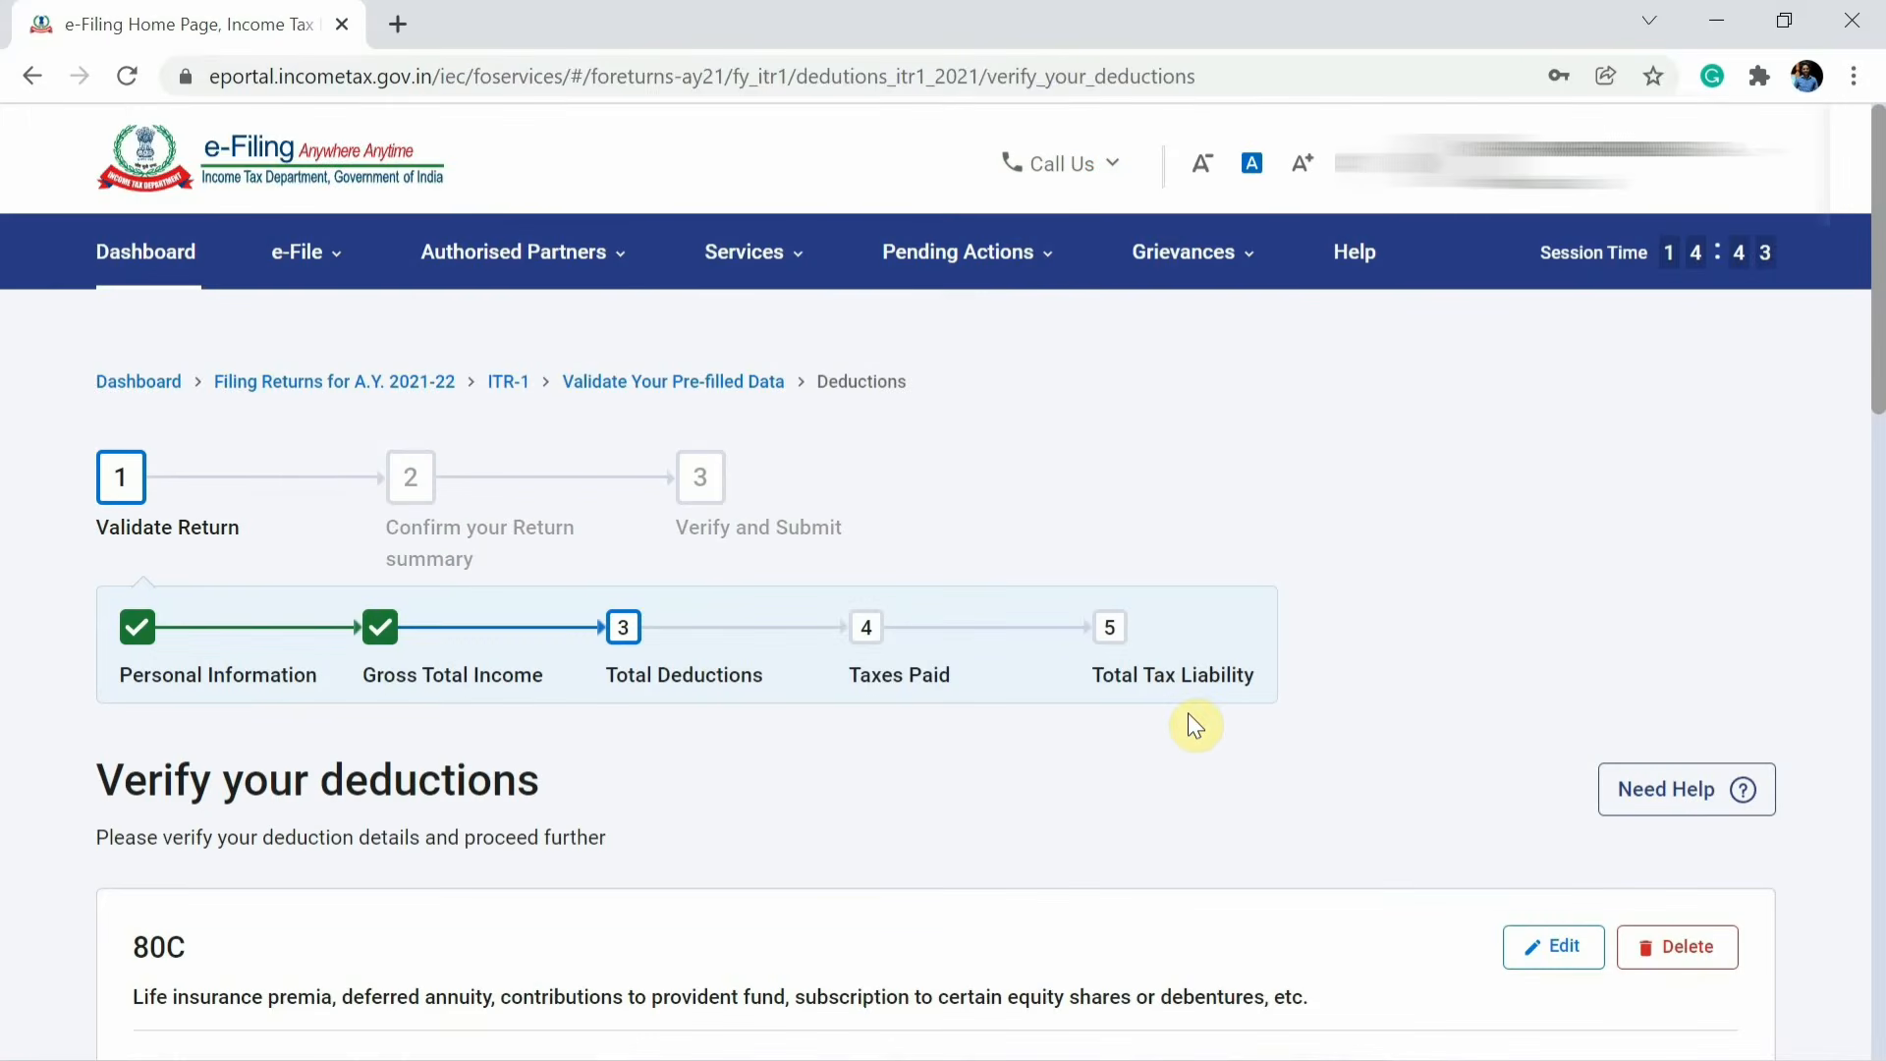
# Open the form to add an 80G donation deduction.
pyautogui.scroll(-5, 1193, 727)
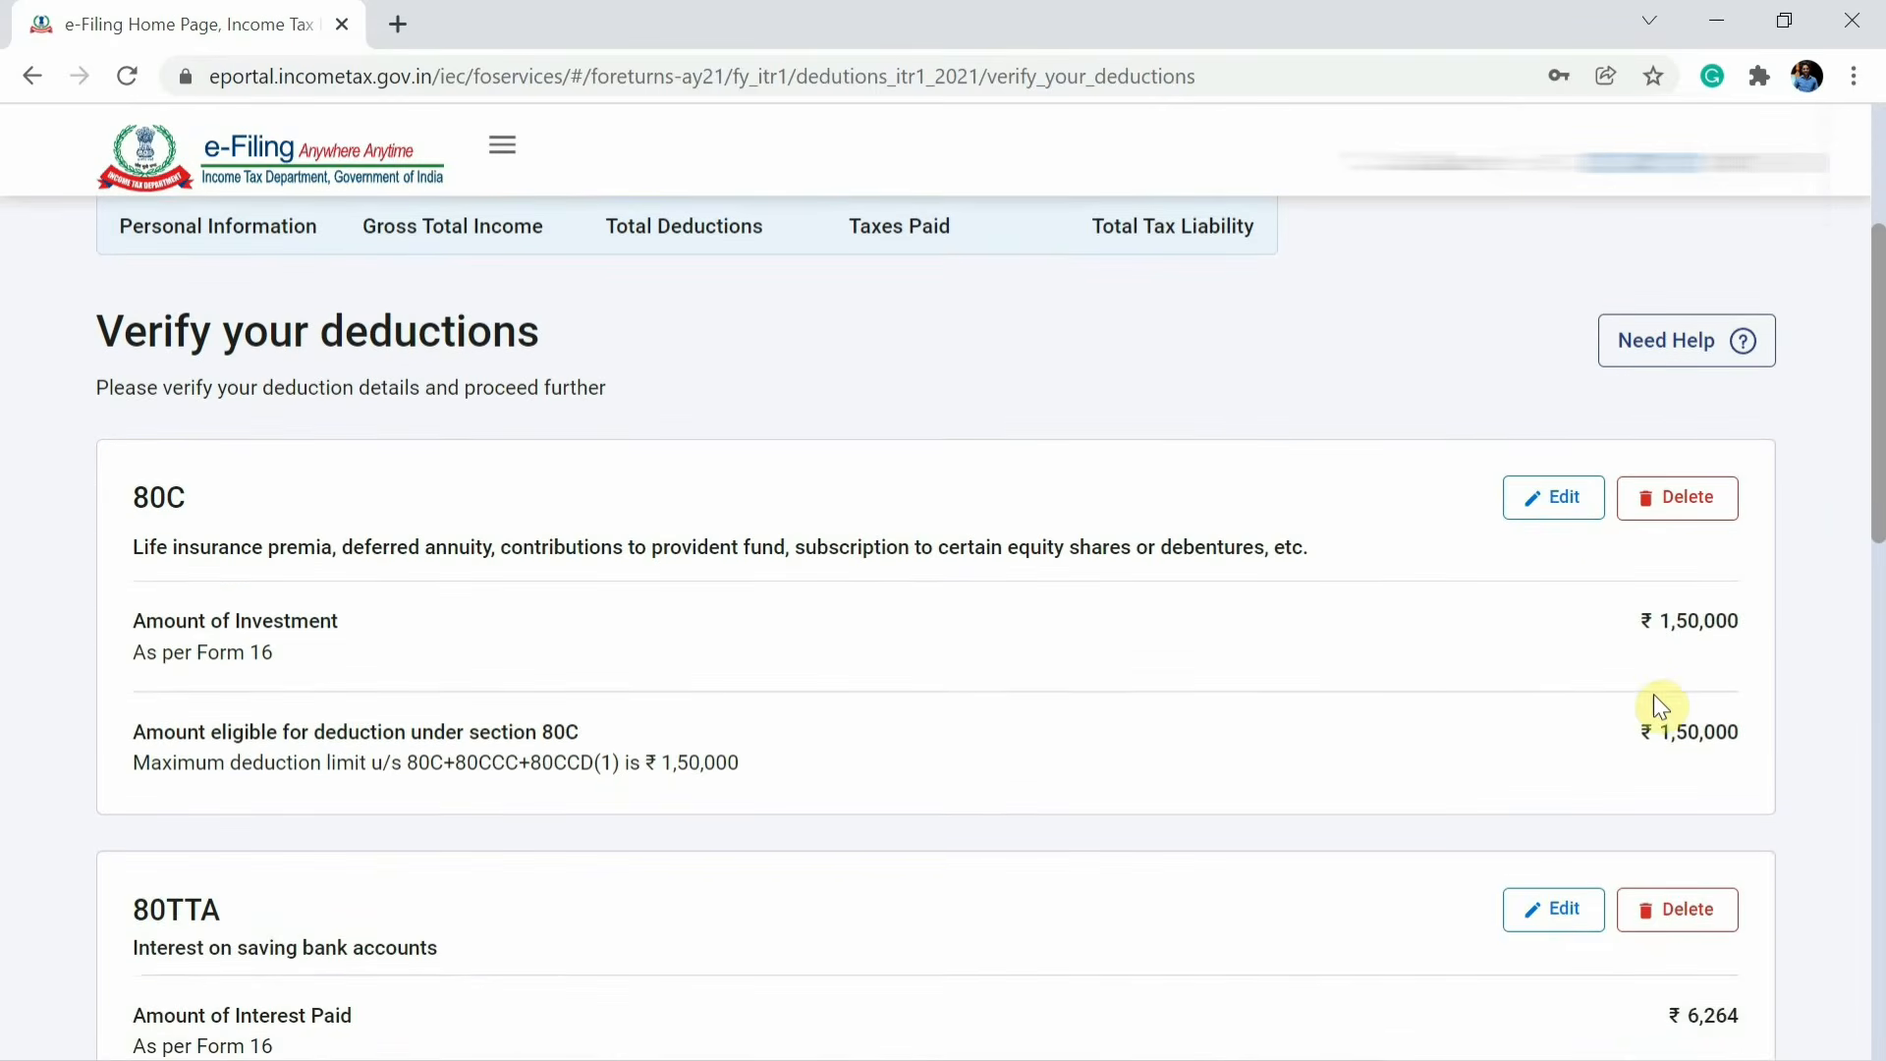
pyautogui.scroll(-5, 1660, 707)
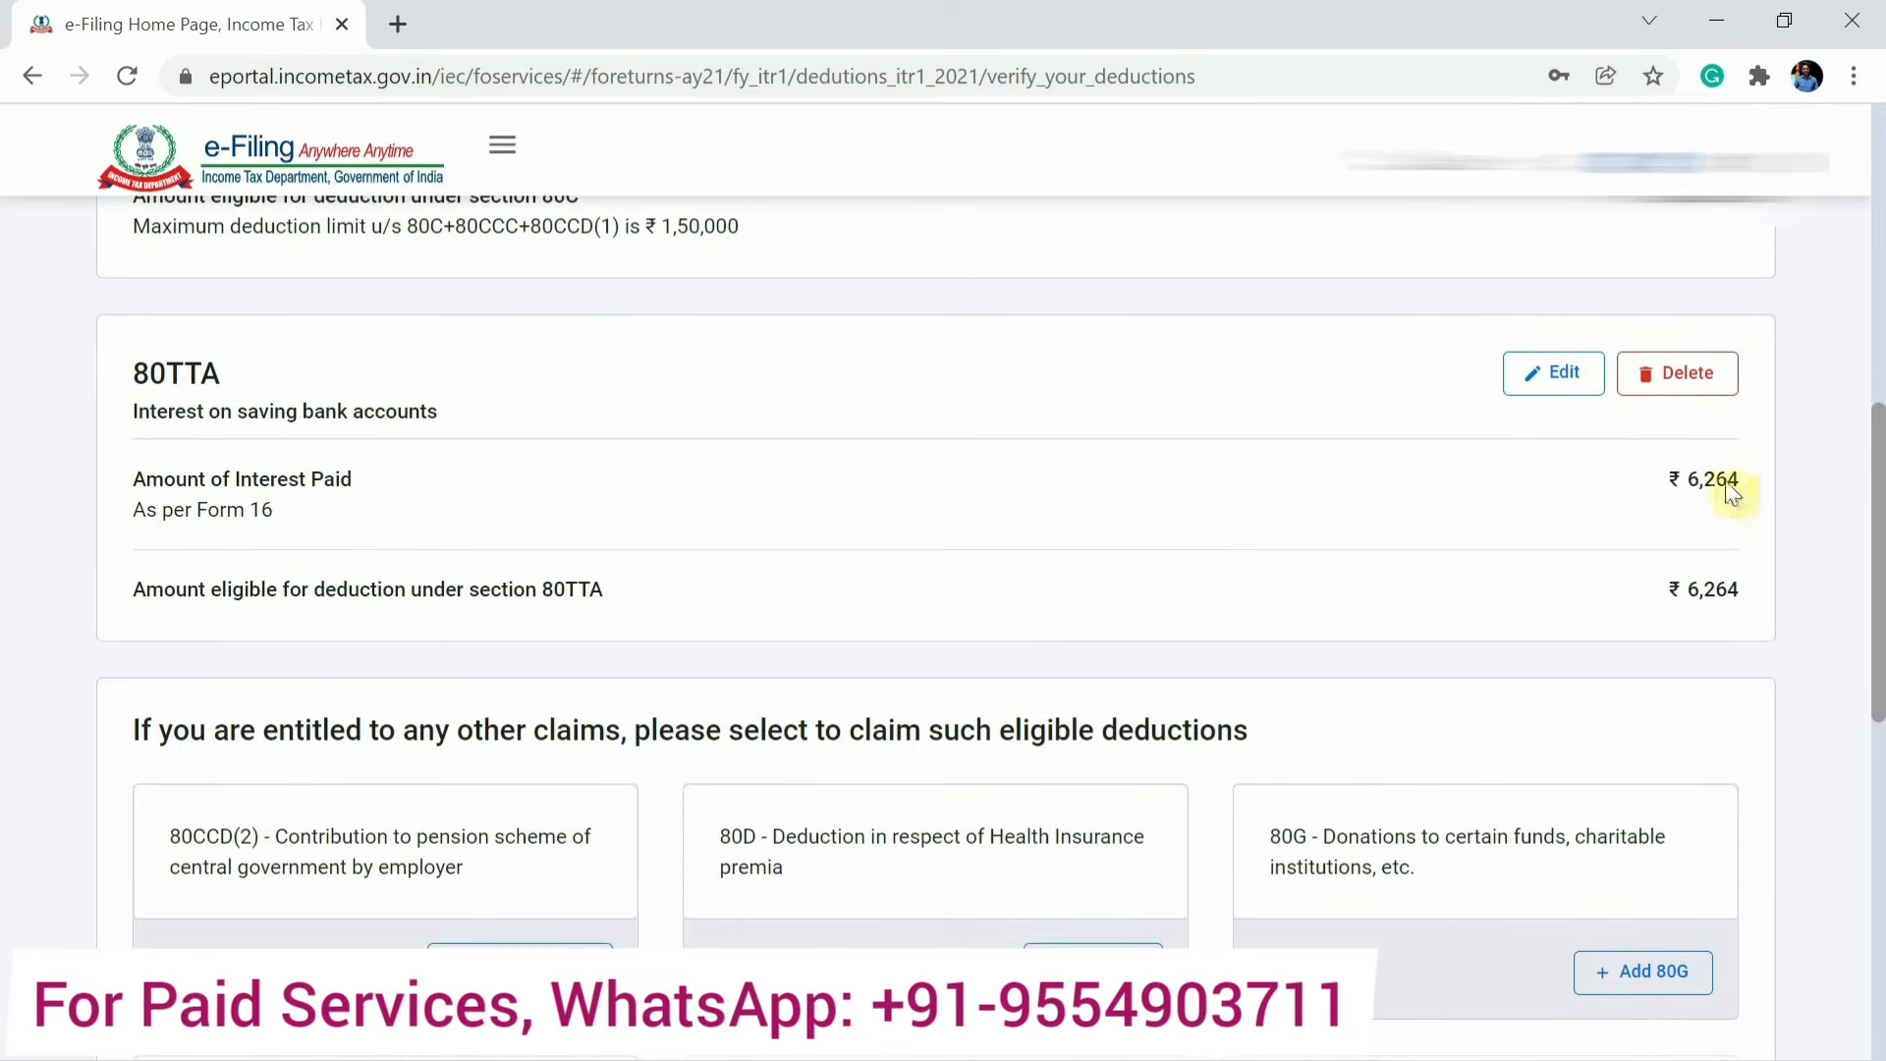
pyautogui.scroll(-3, 1511, 956)
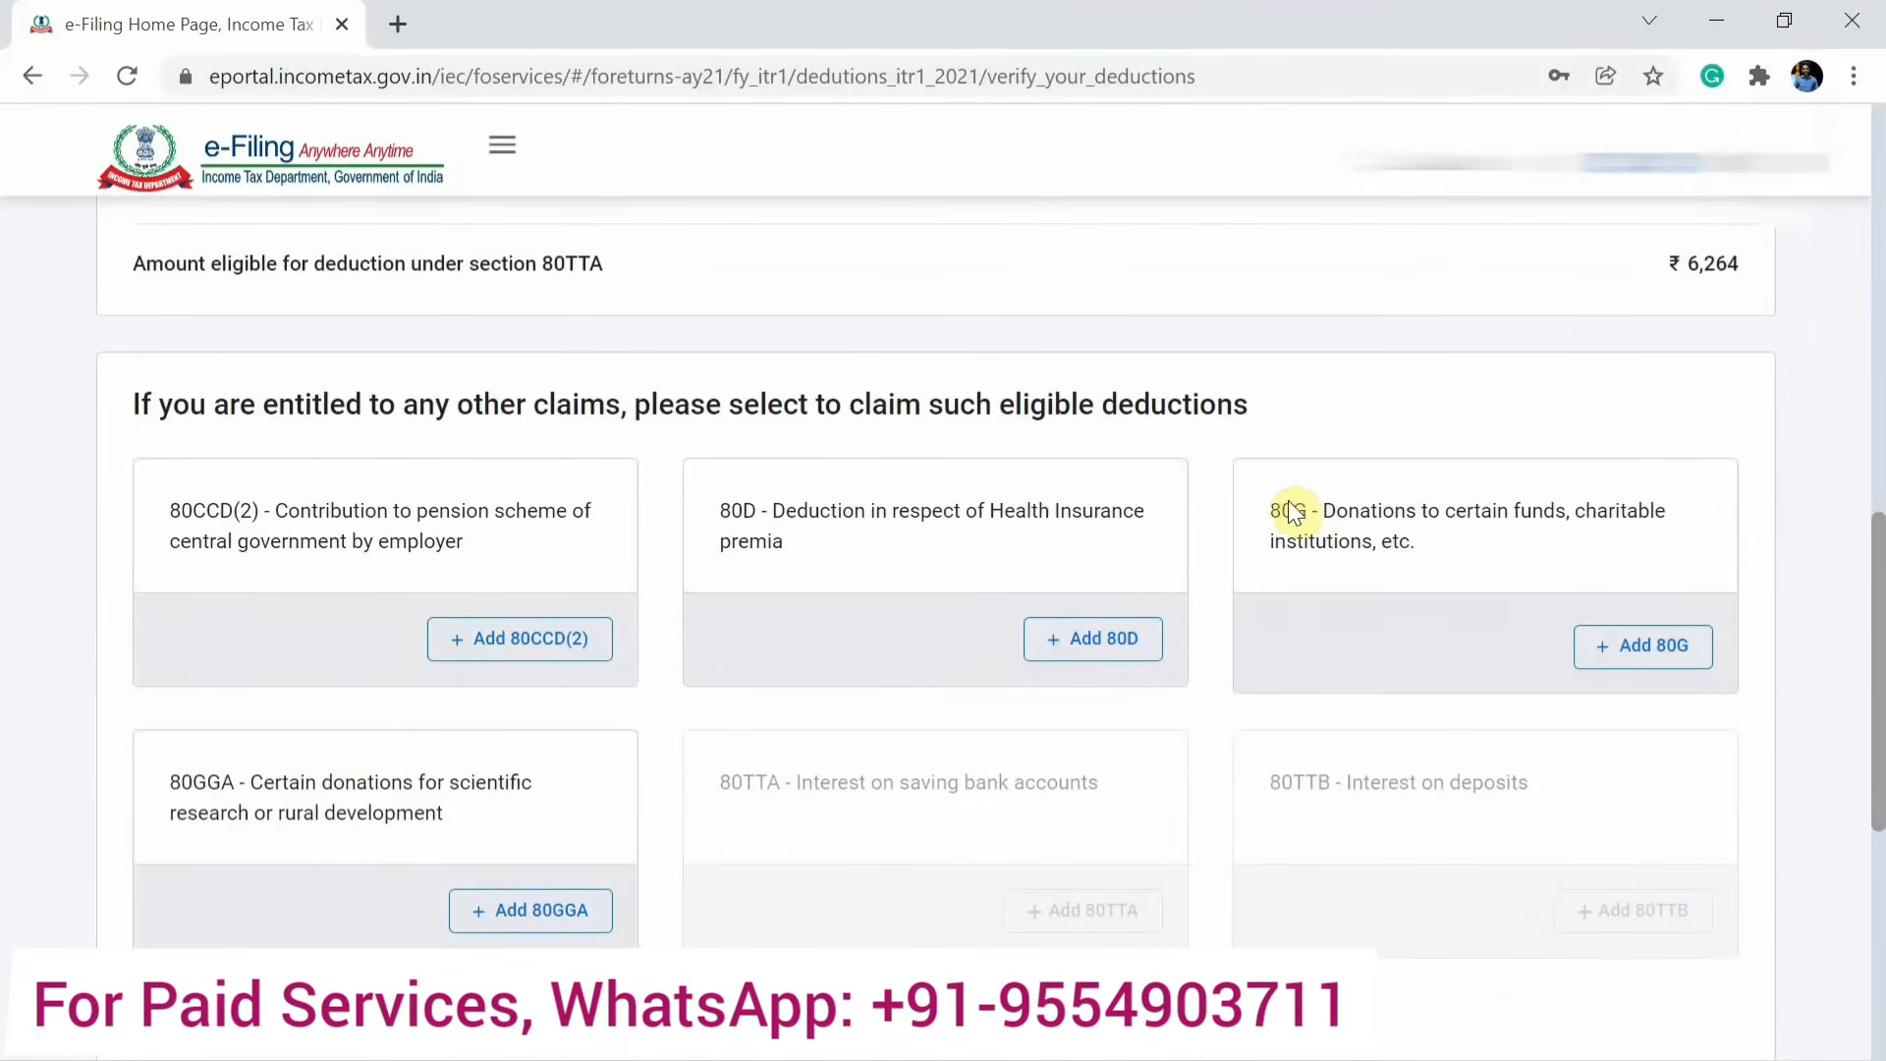
pyautogui.click(1660, 648)
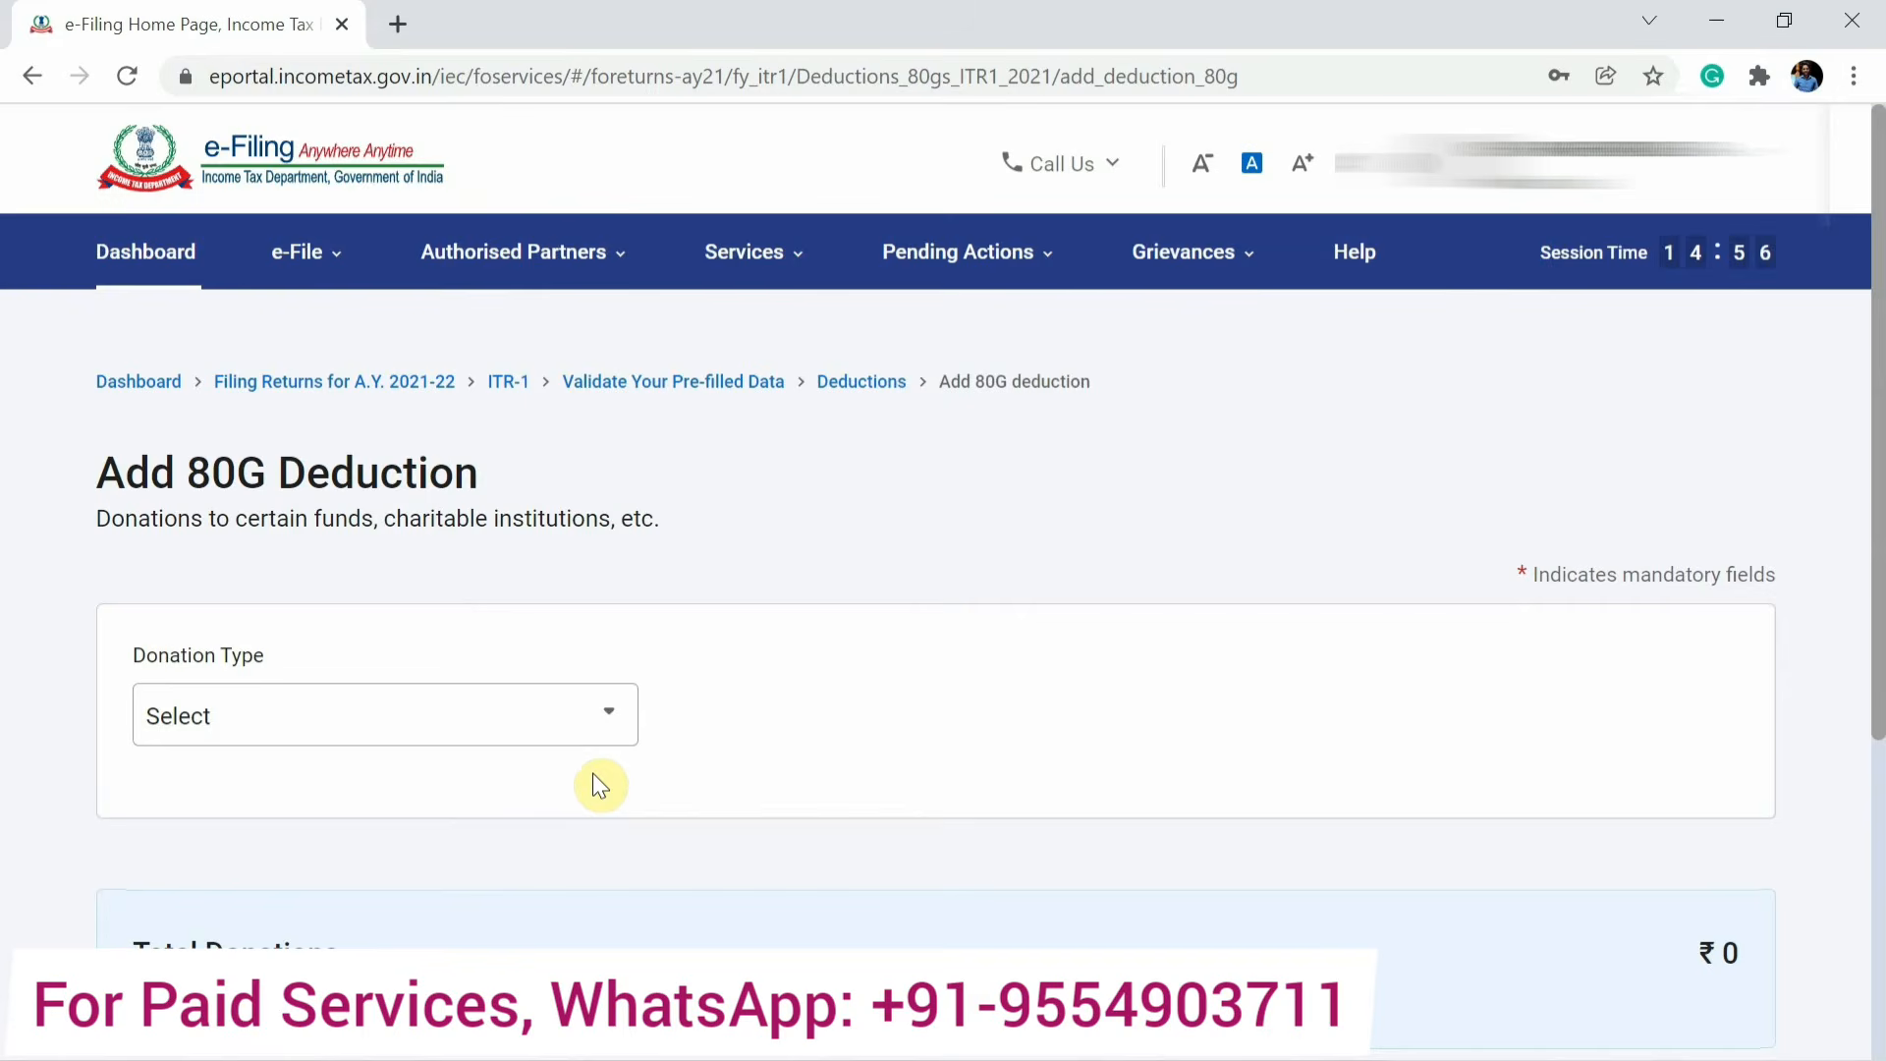
# Set the donation type to Donations entitled for 100% deduction without qualifying limit.
pyautogui.click(535, 740)
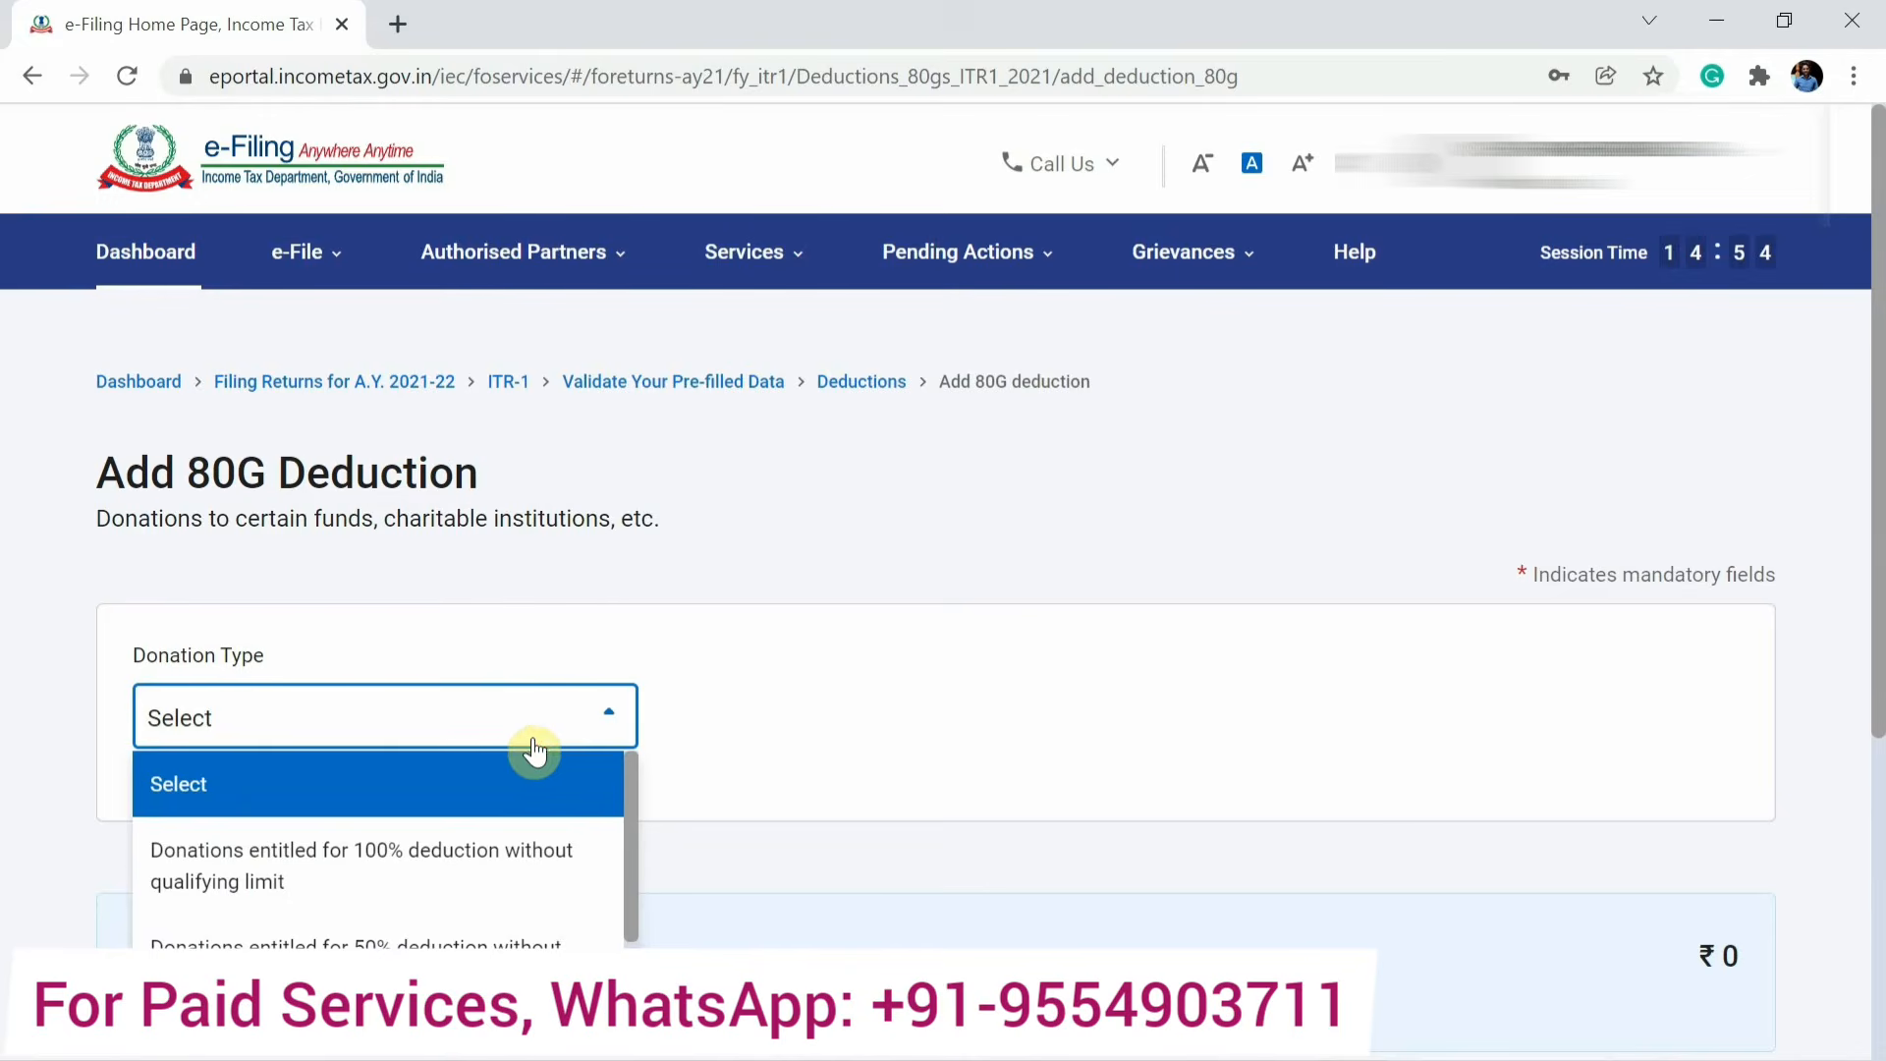
pyautogui.click(495, 869)
pyautogui.scroll(-2, 493, 857)
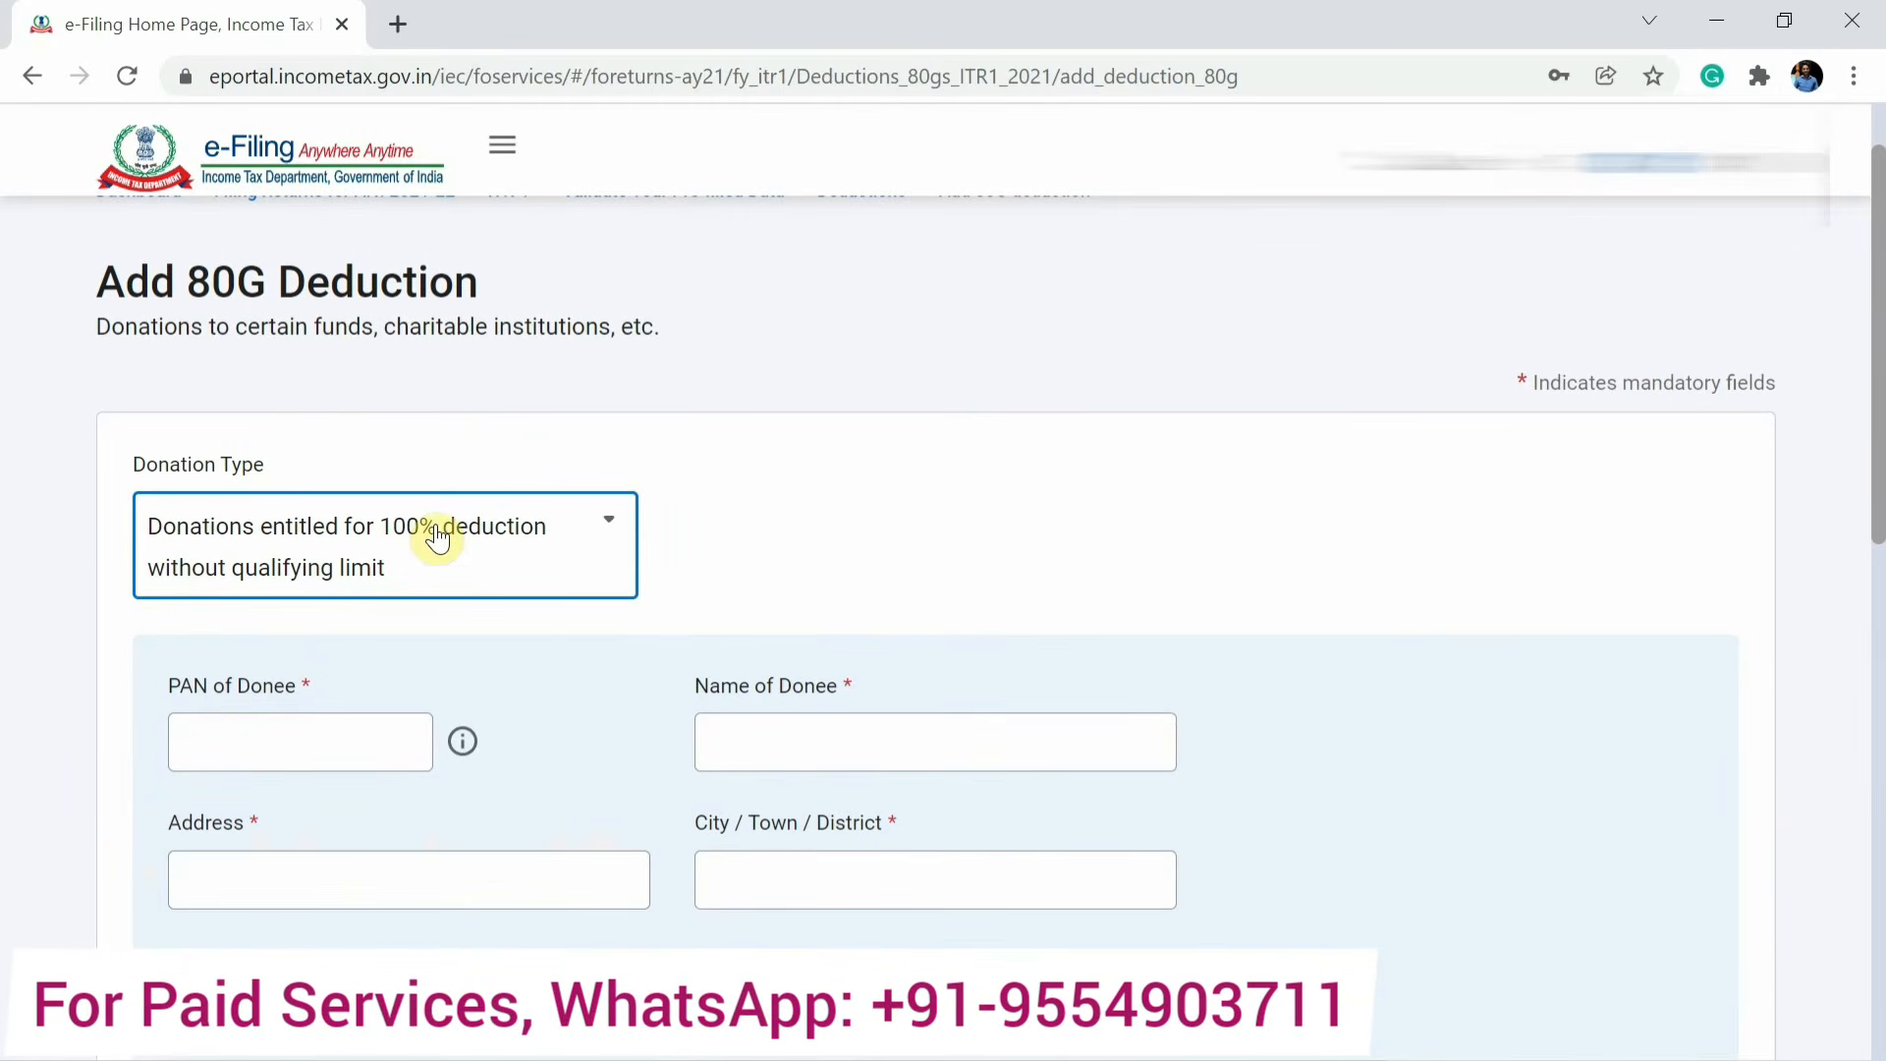
pyautogui.click(335, 538)
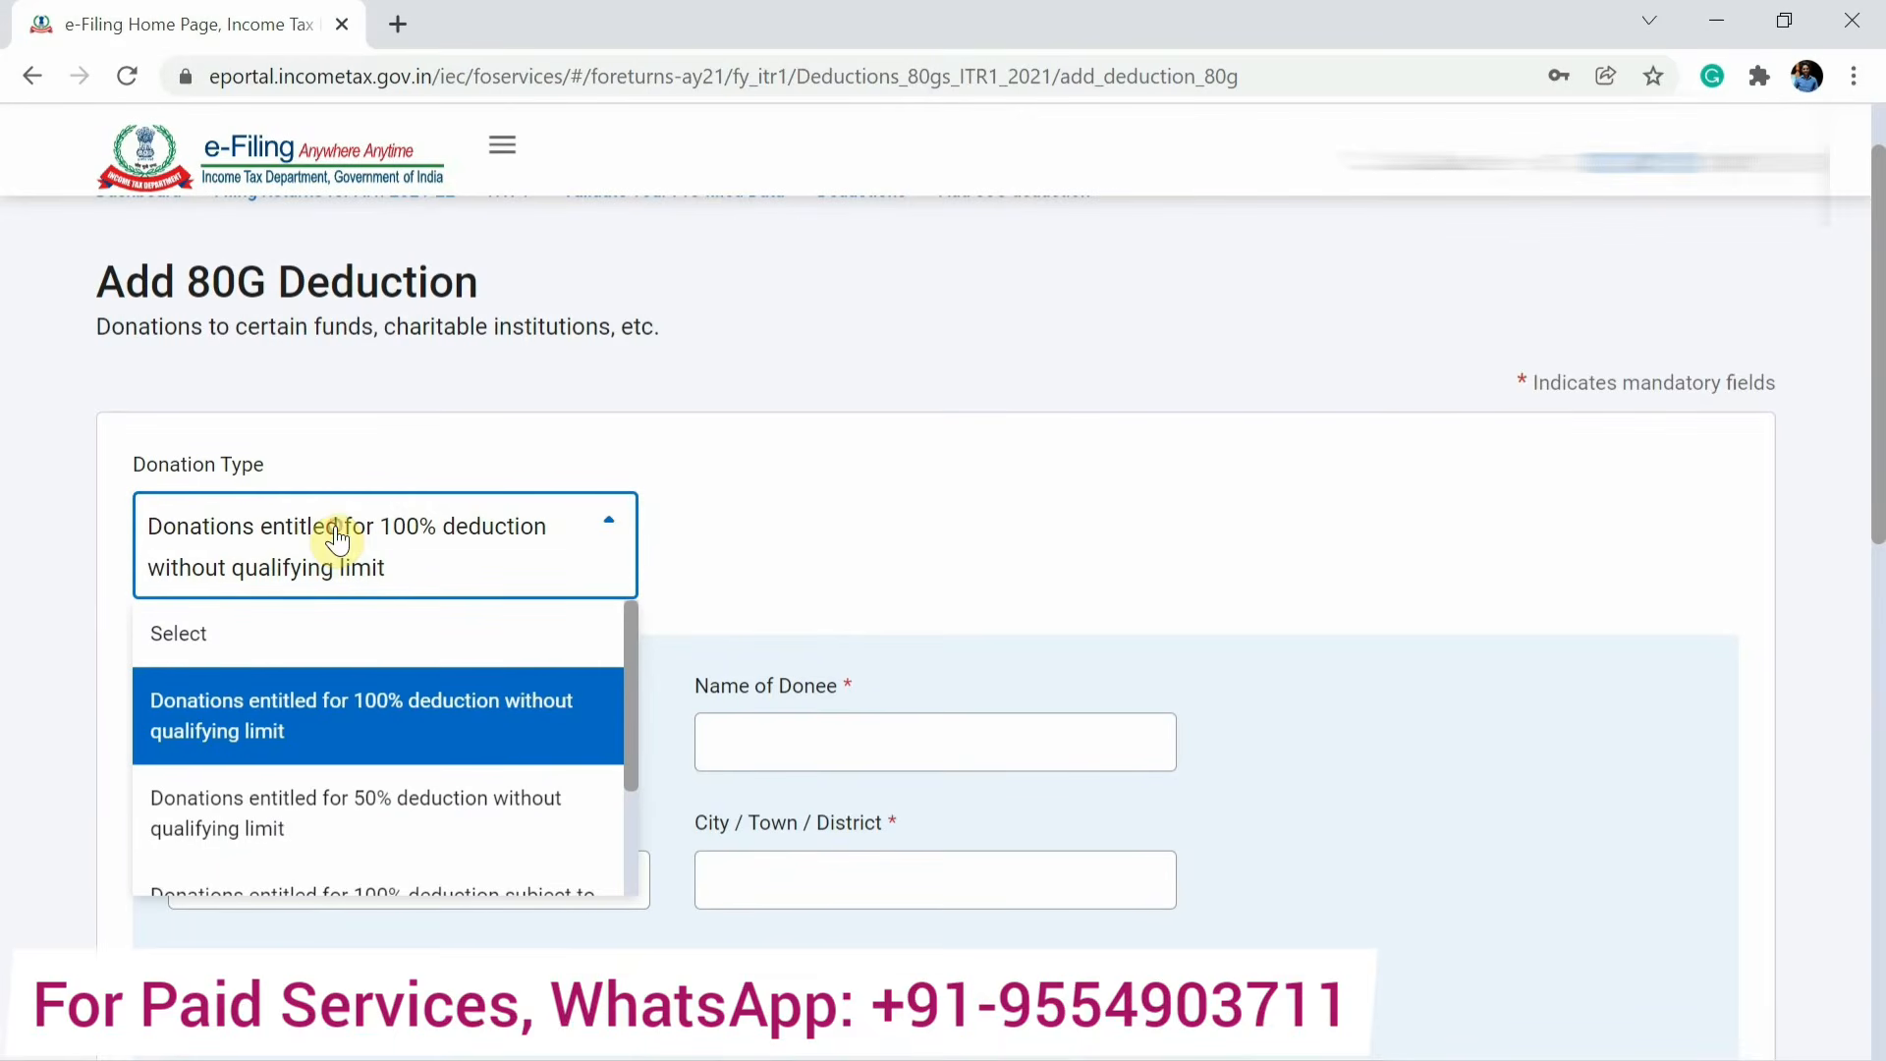
pyautogui.click(332, 717)
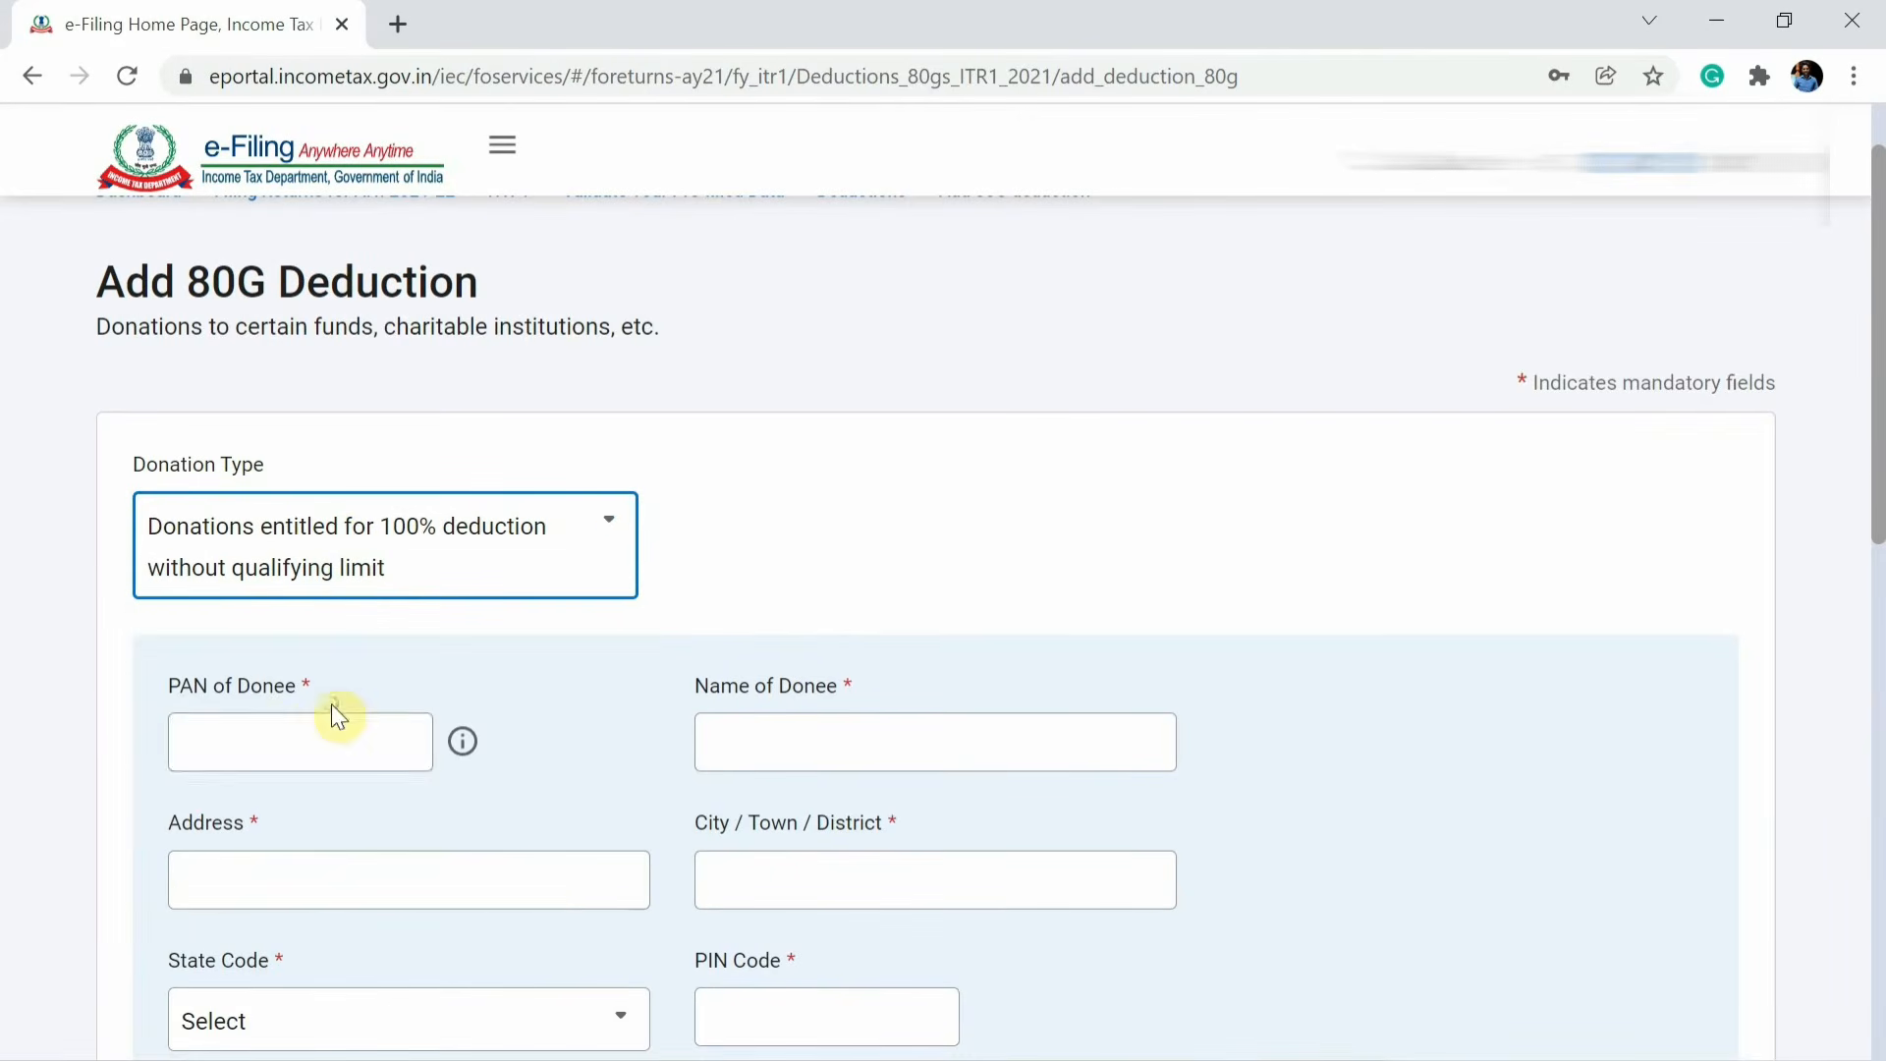
pyautogui.click(273, 740)
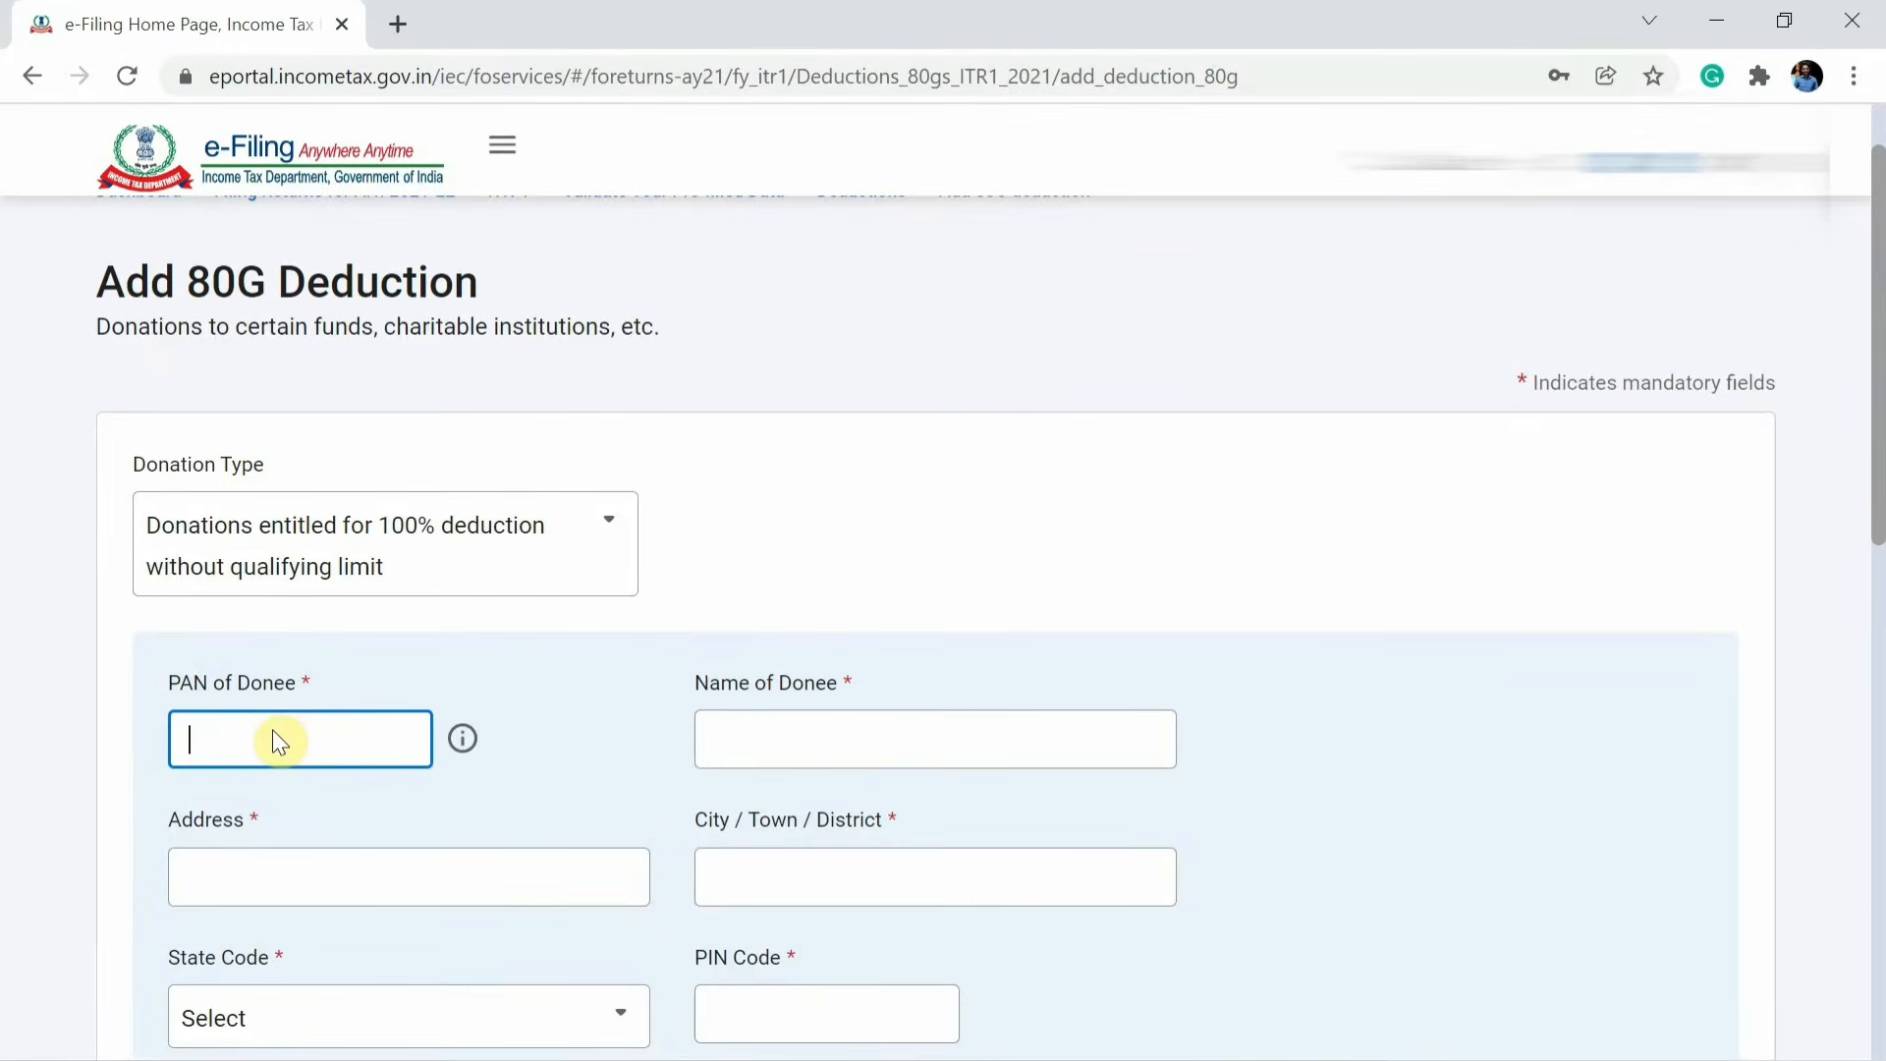
pyautogui.press('Tab')
pyautogui.press('Tab')
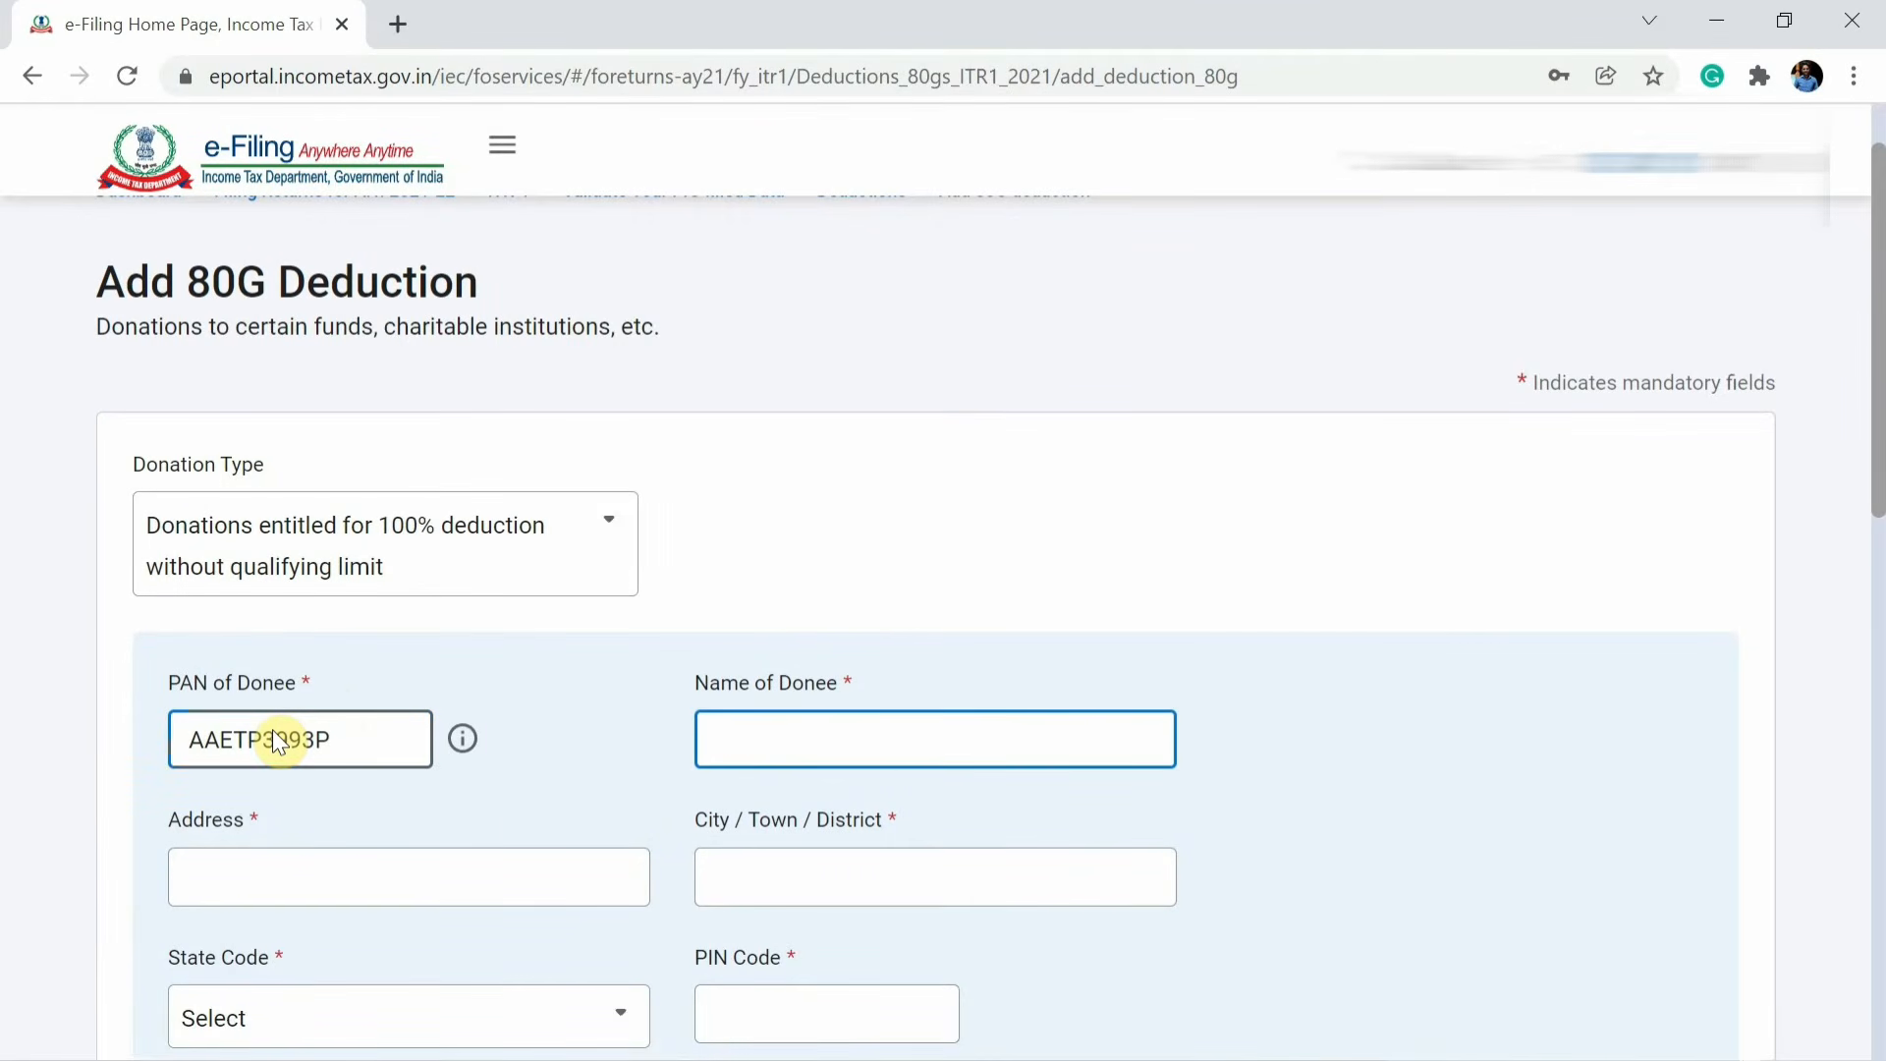
pyautogui.write('PM CARES FUND')
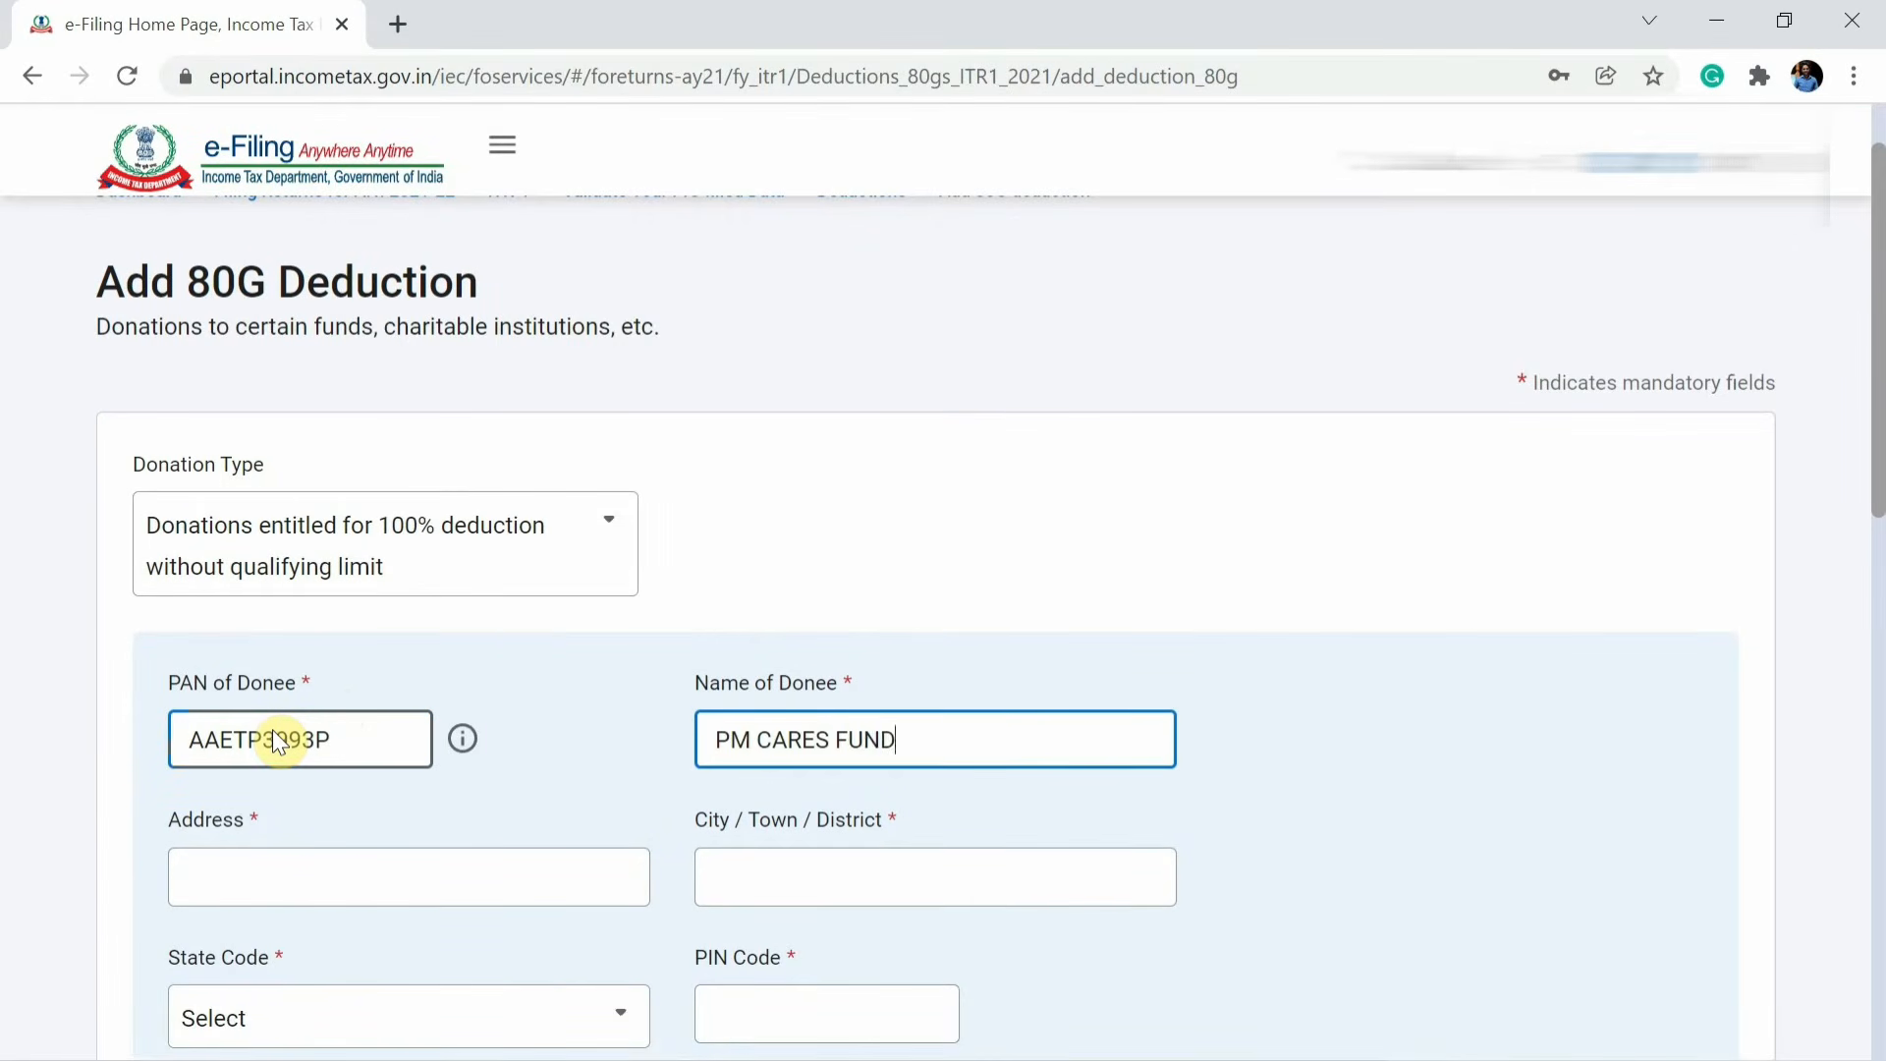
pyautogui.press('Tab')
pyautogui.write('SOUTH BLOCK')
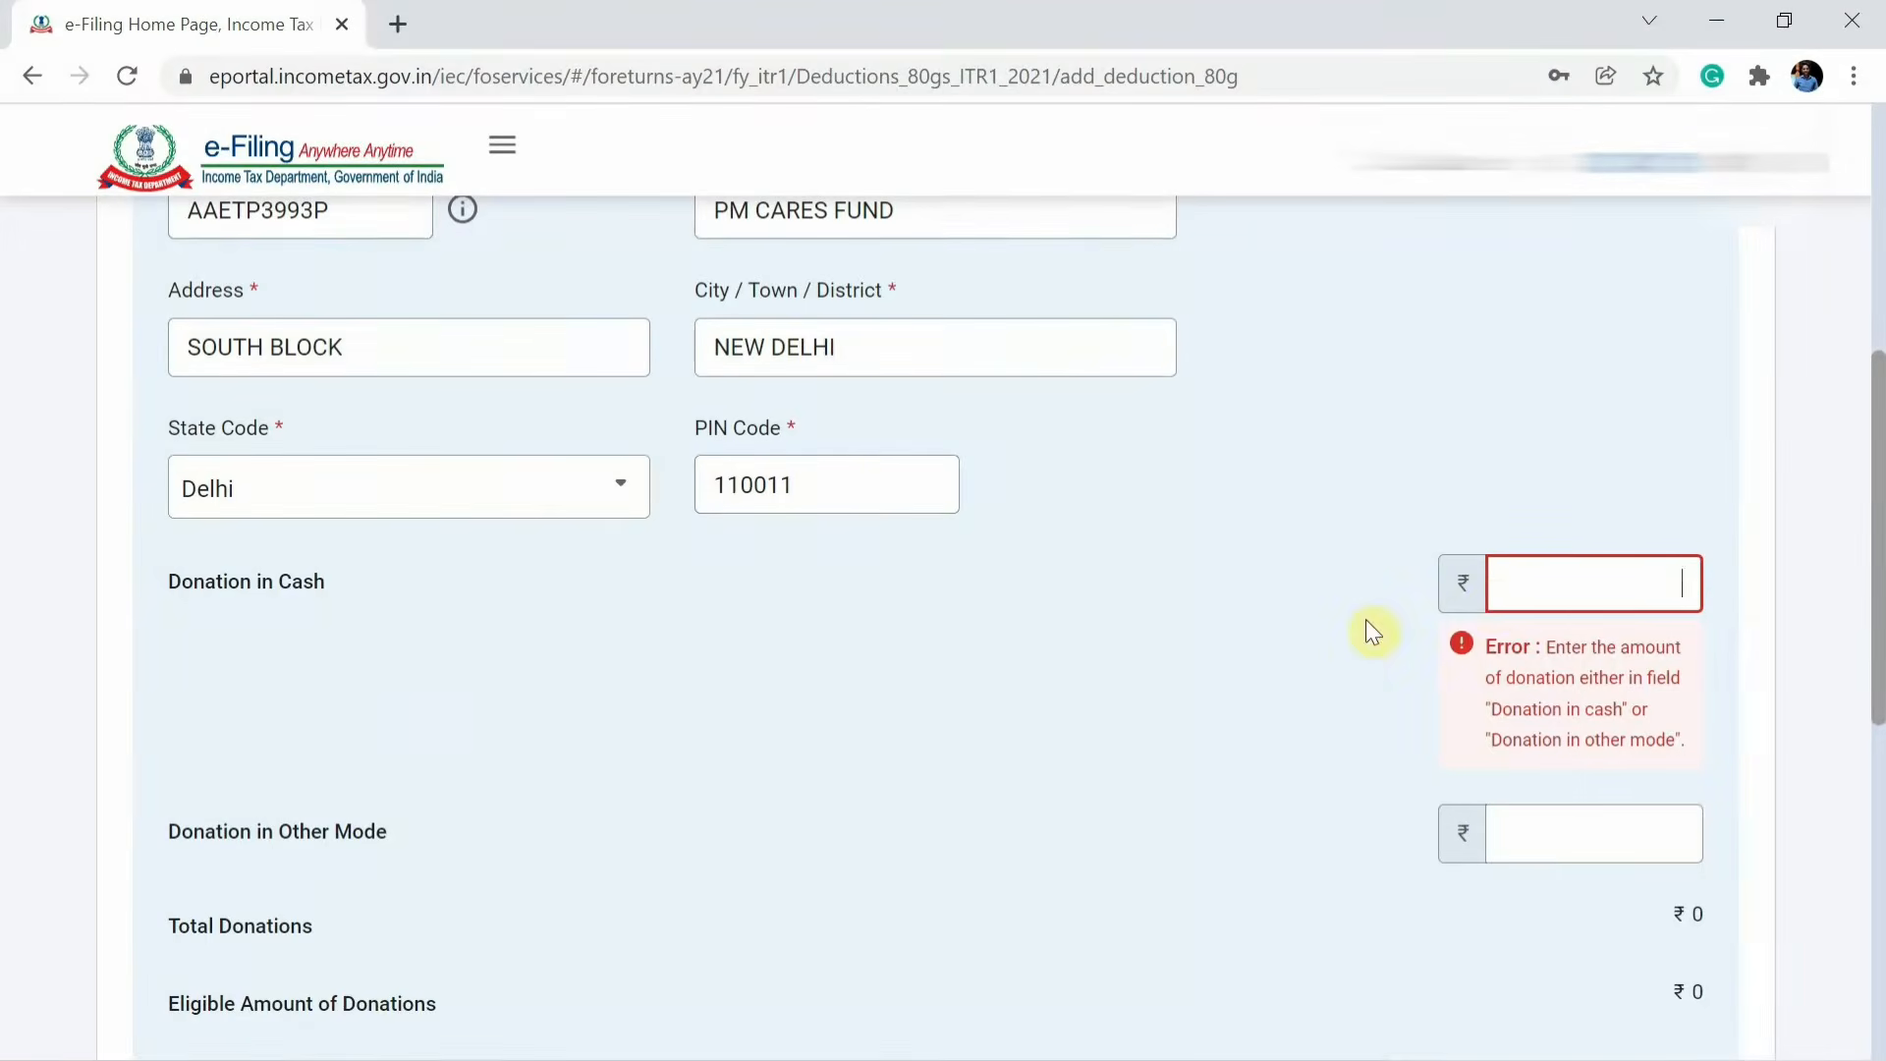
# Enter 0 as cash donation and 3010 as donation in other mode, save the entry and add it.
pyautogui.write('0')
pyautogui.press('Tab')
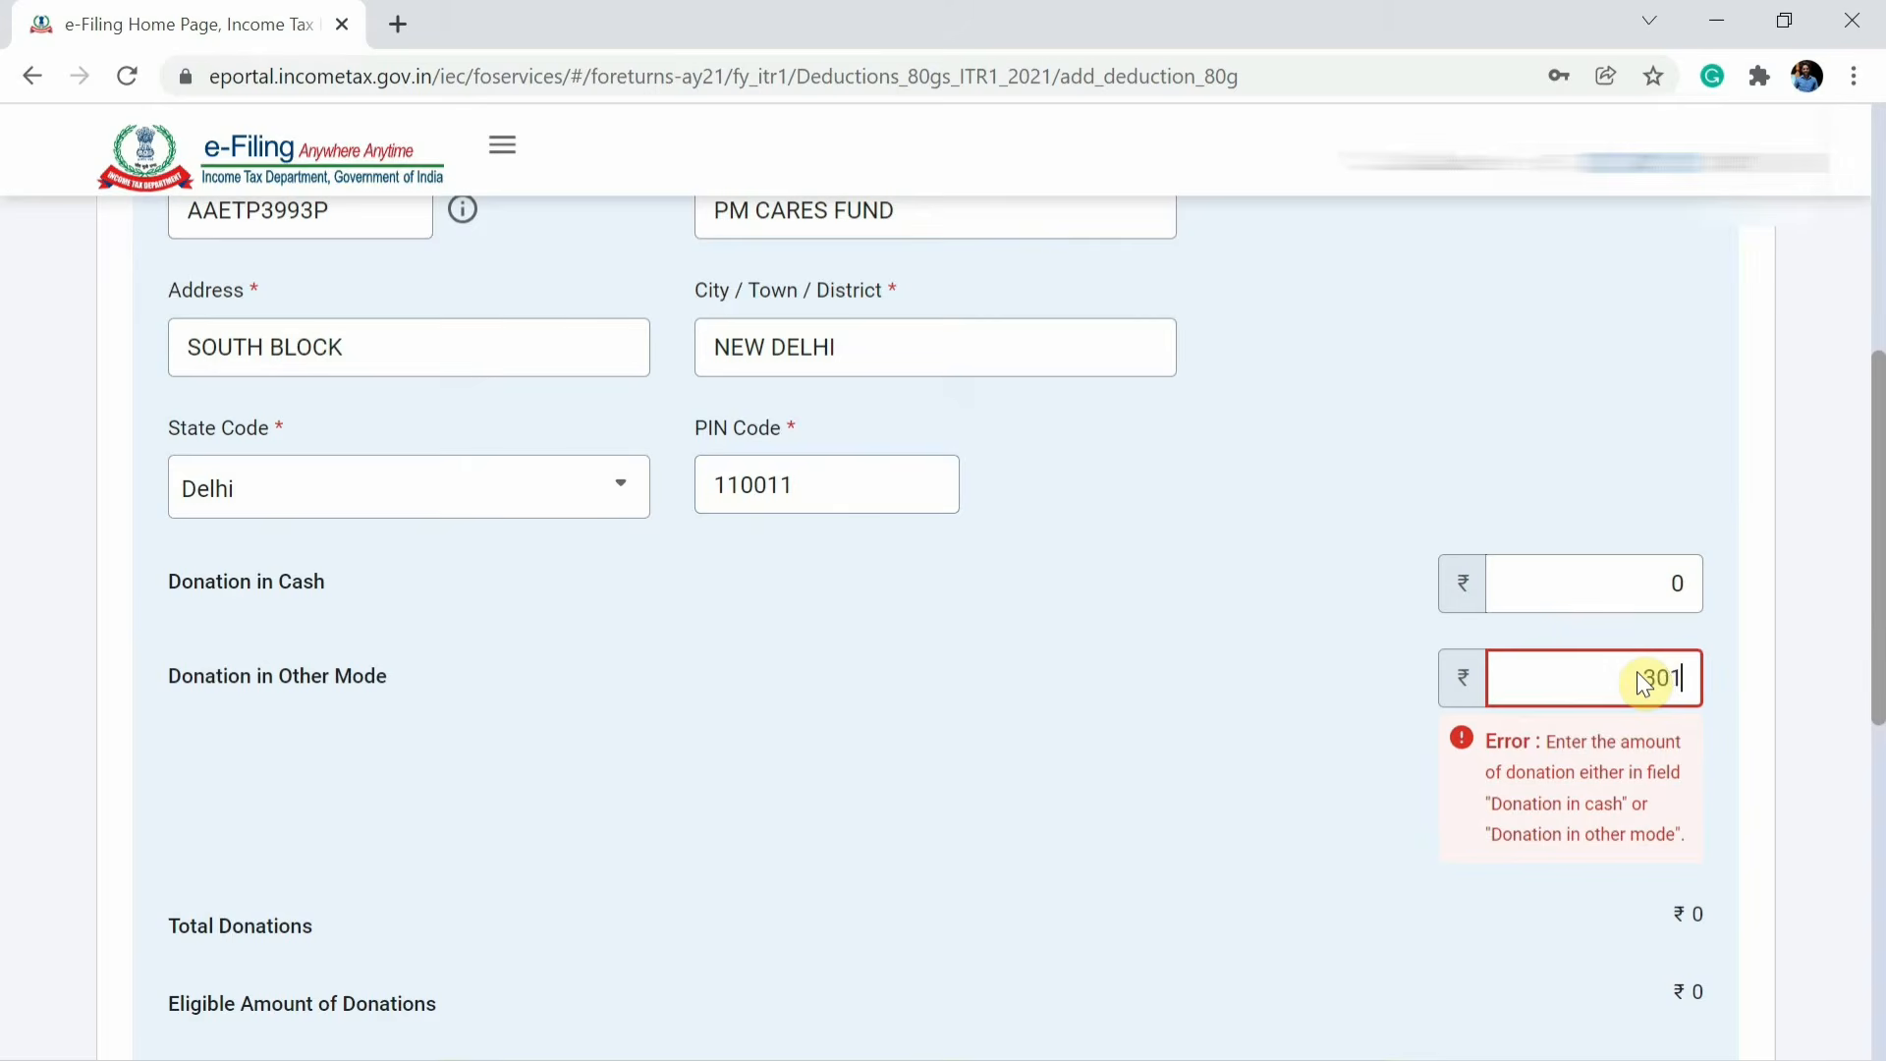
pyautogui.press('Tab')
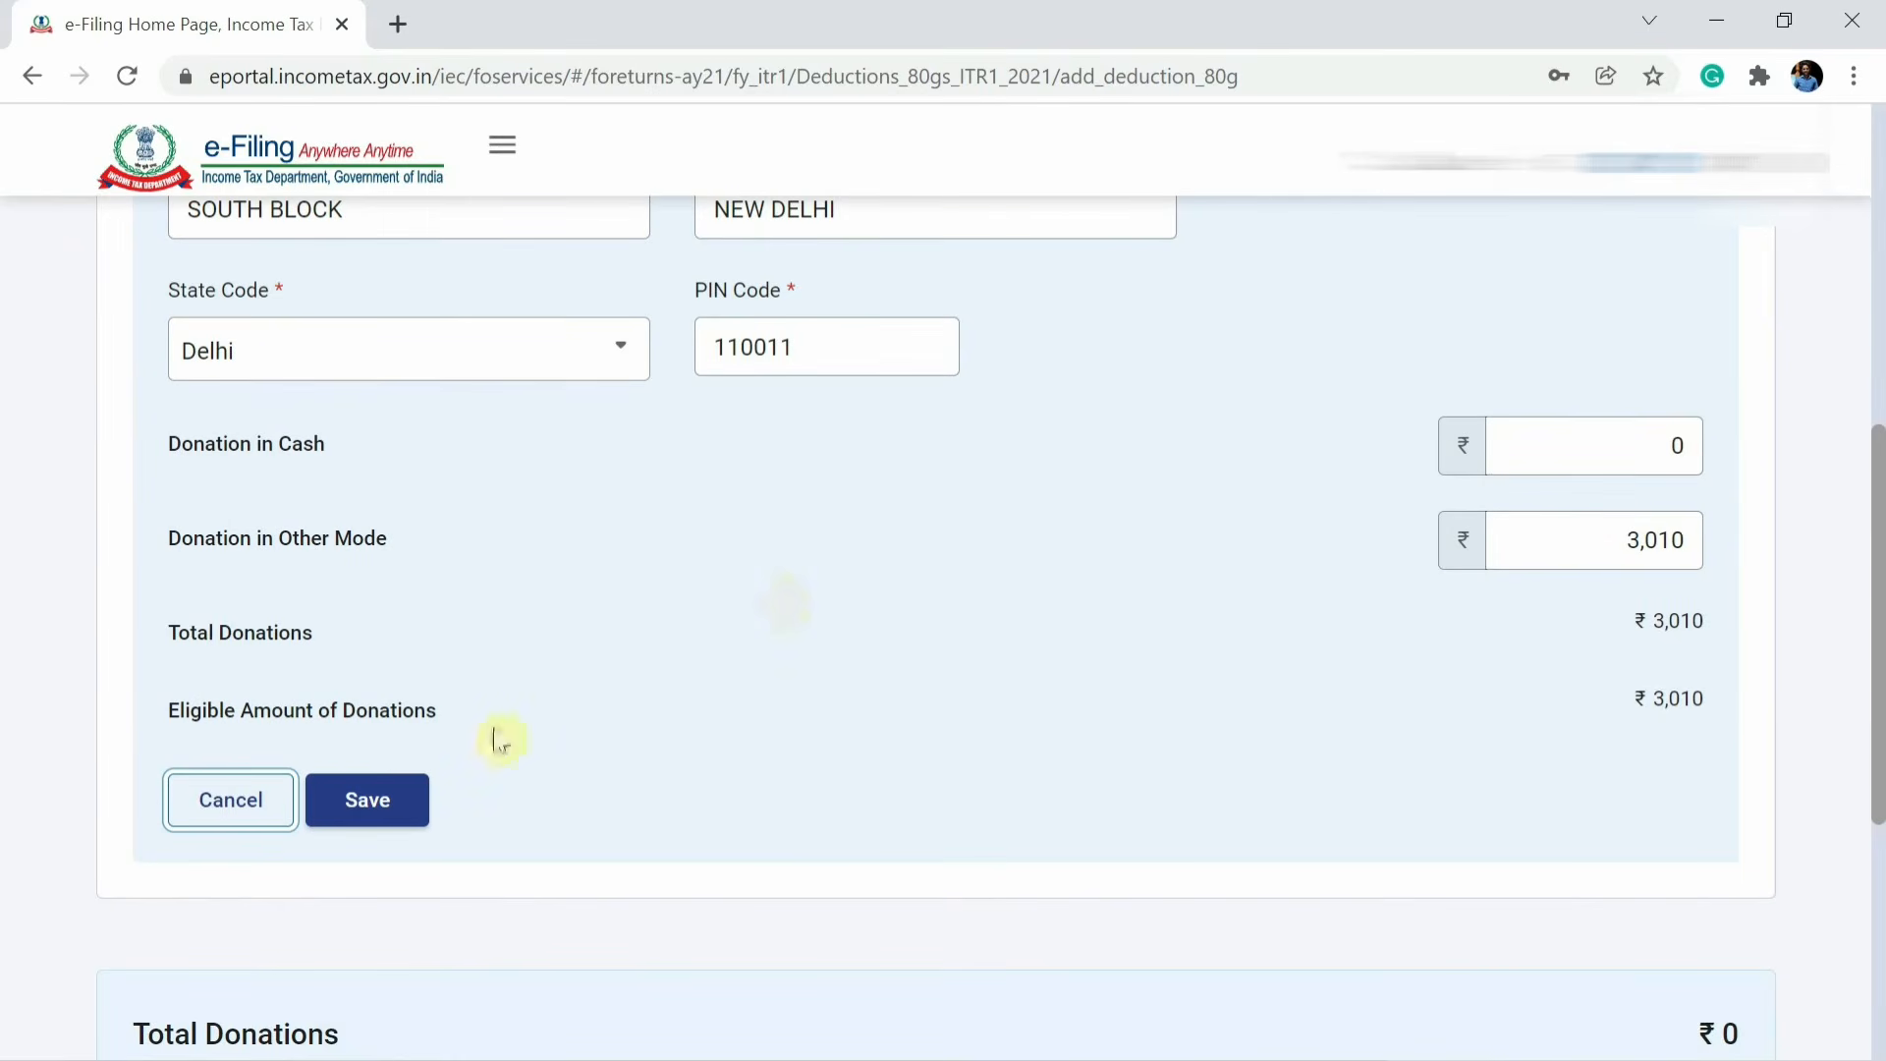
pyautogui.click(391, 799)
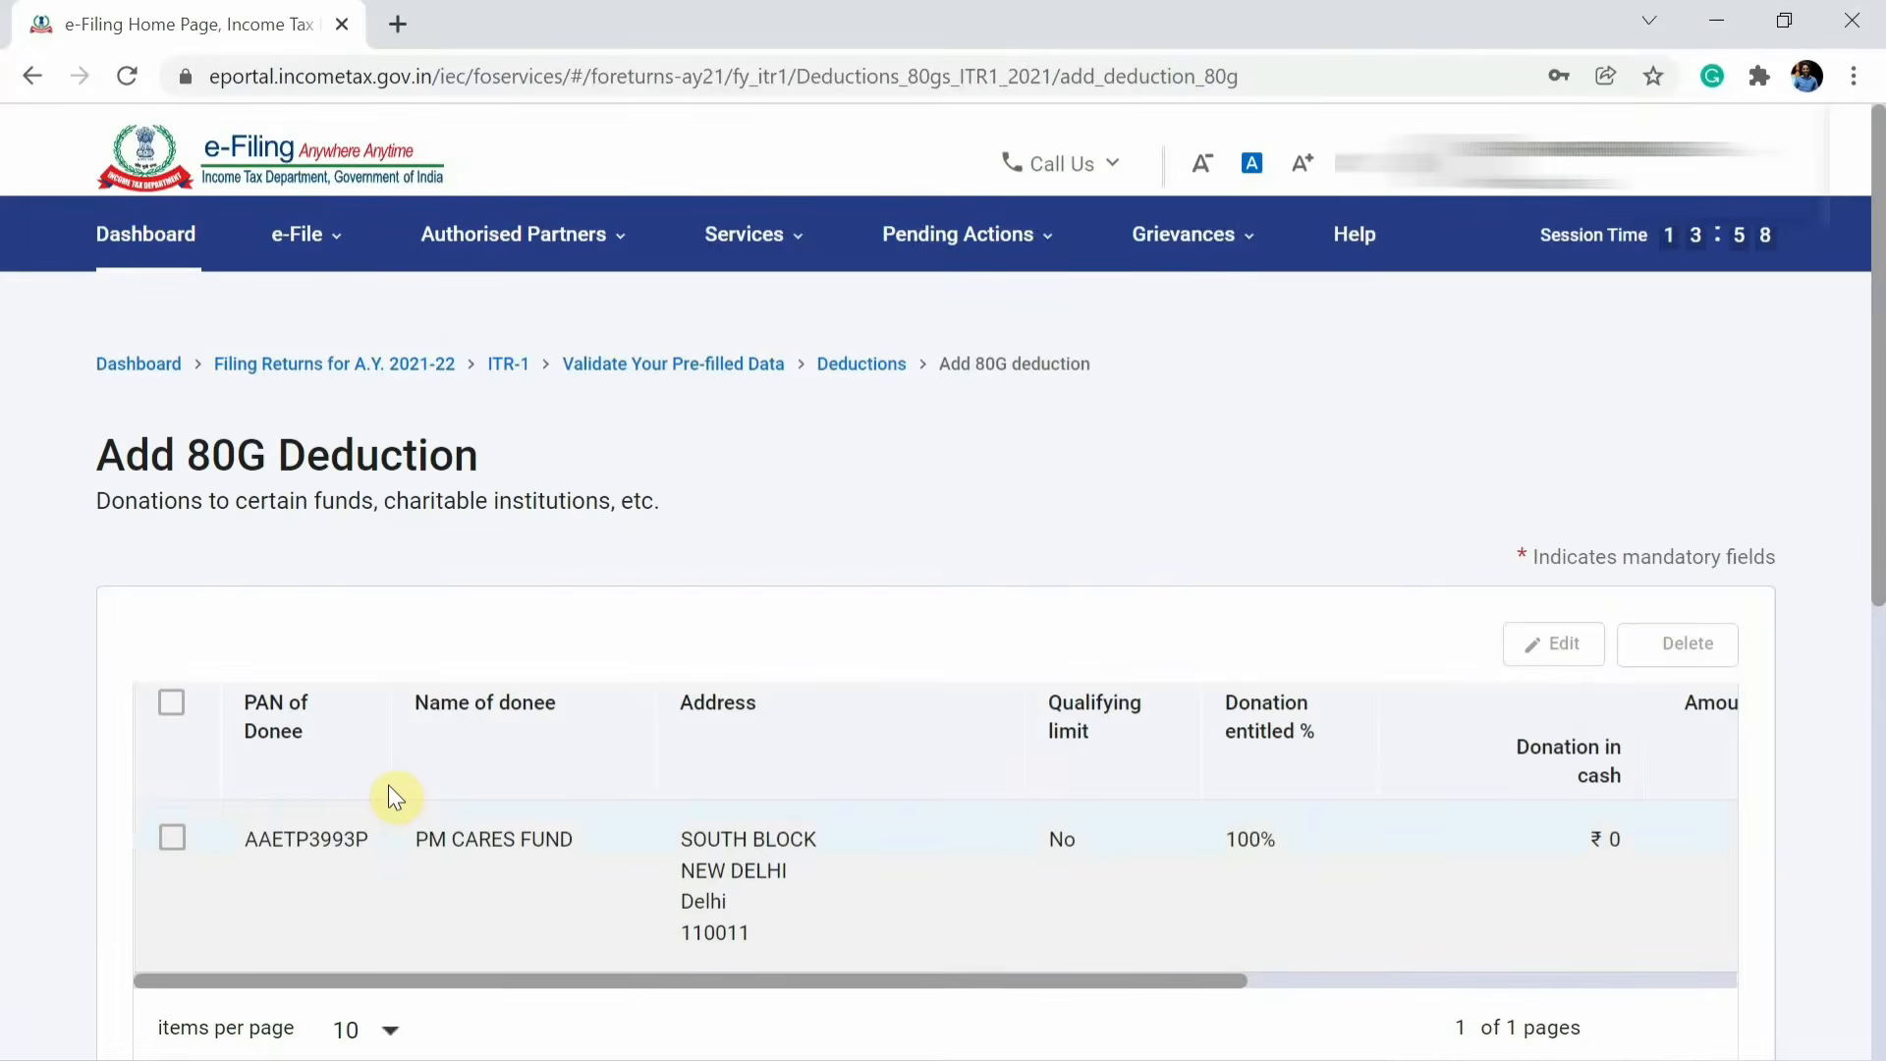
pyautogui.scroll(-6, 391, 792)
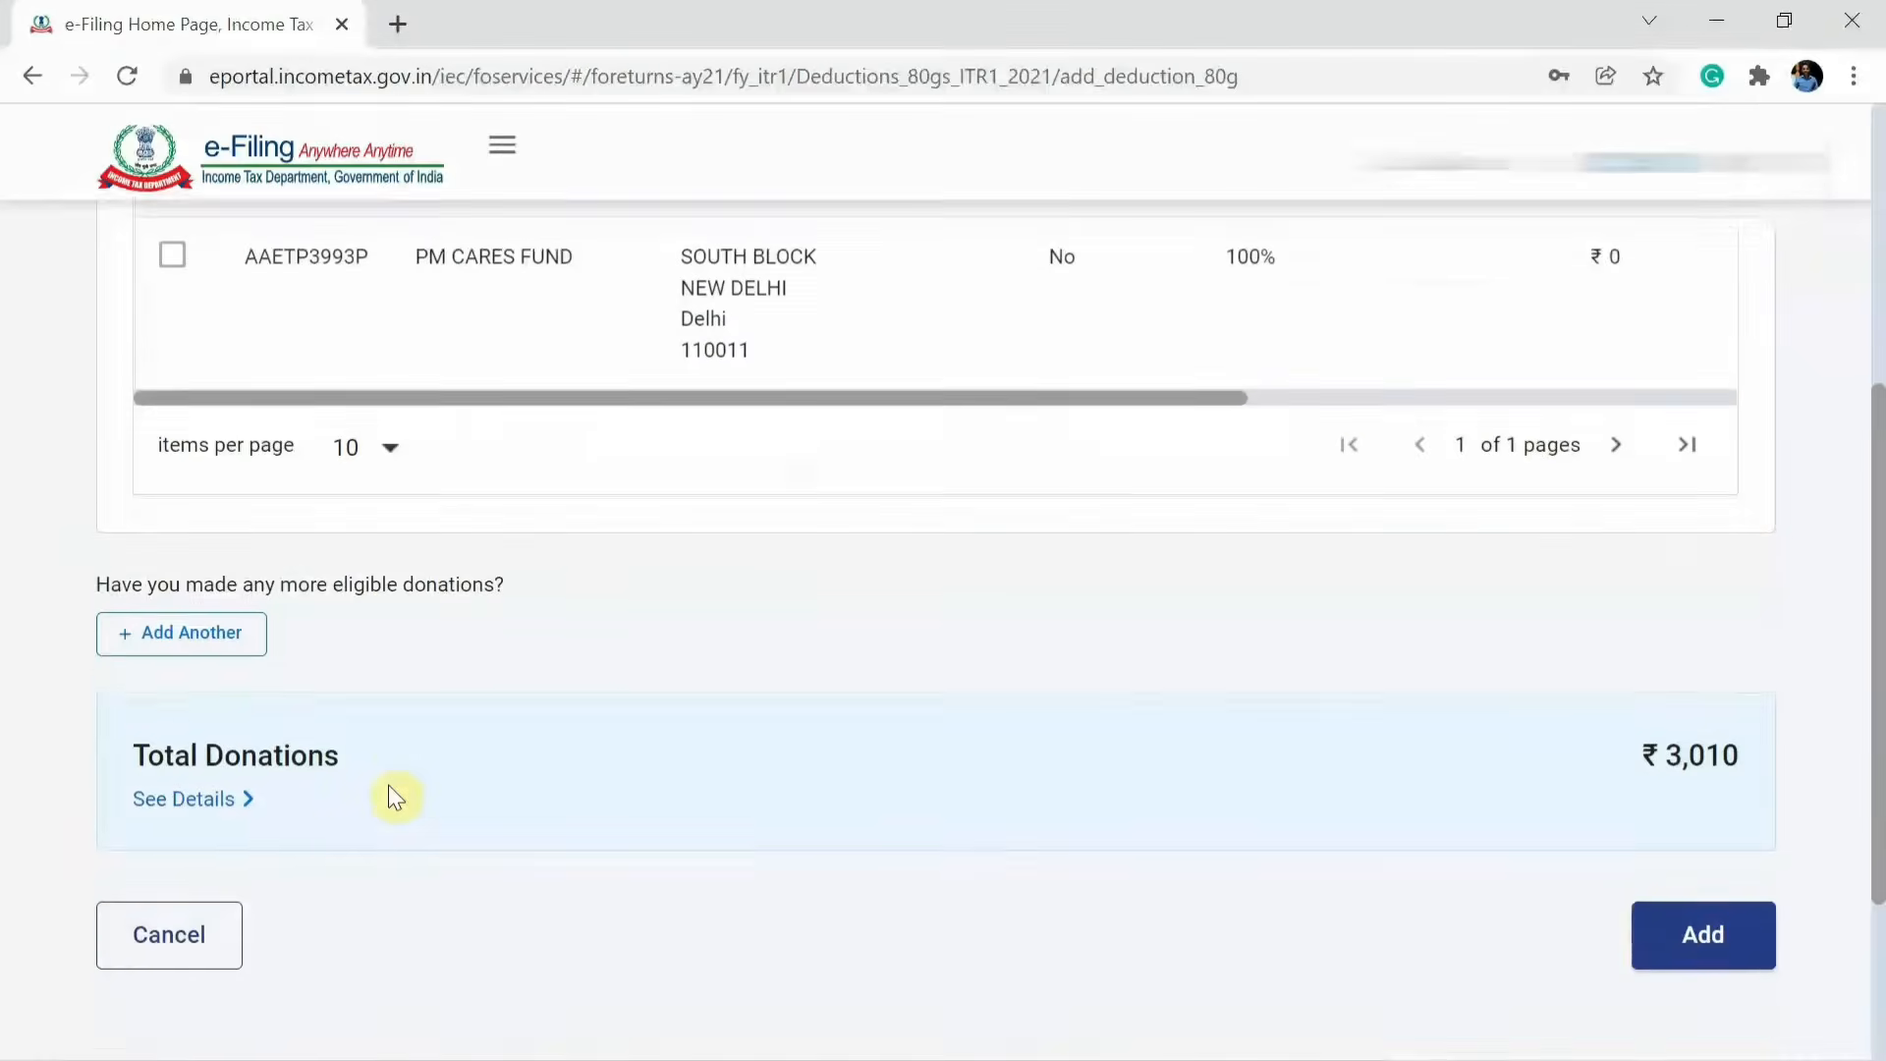
pyautogui.click(1670, 911)
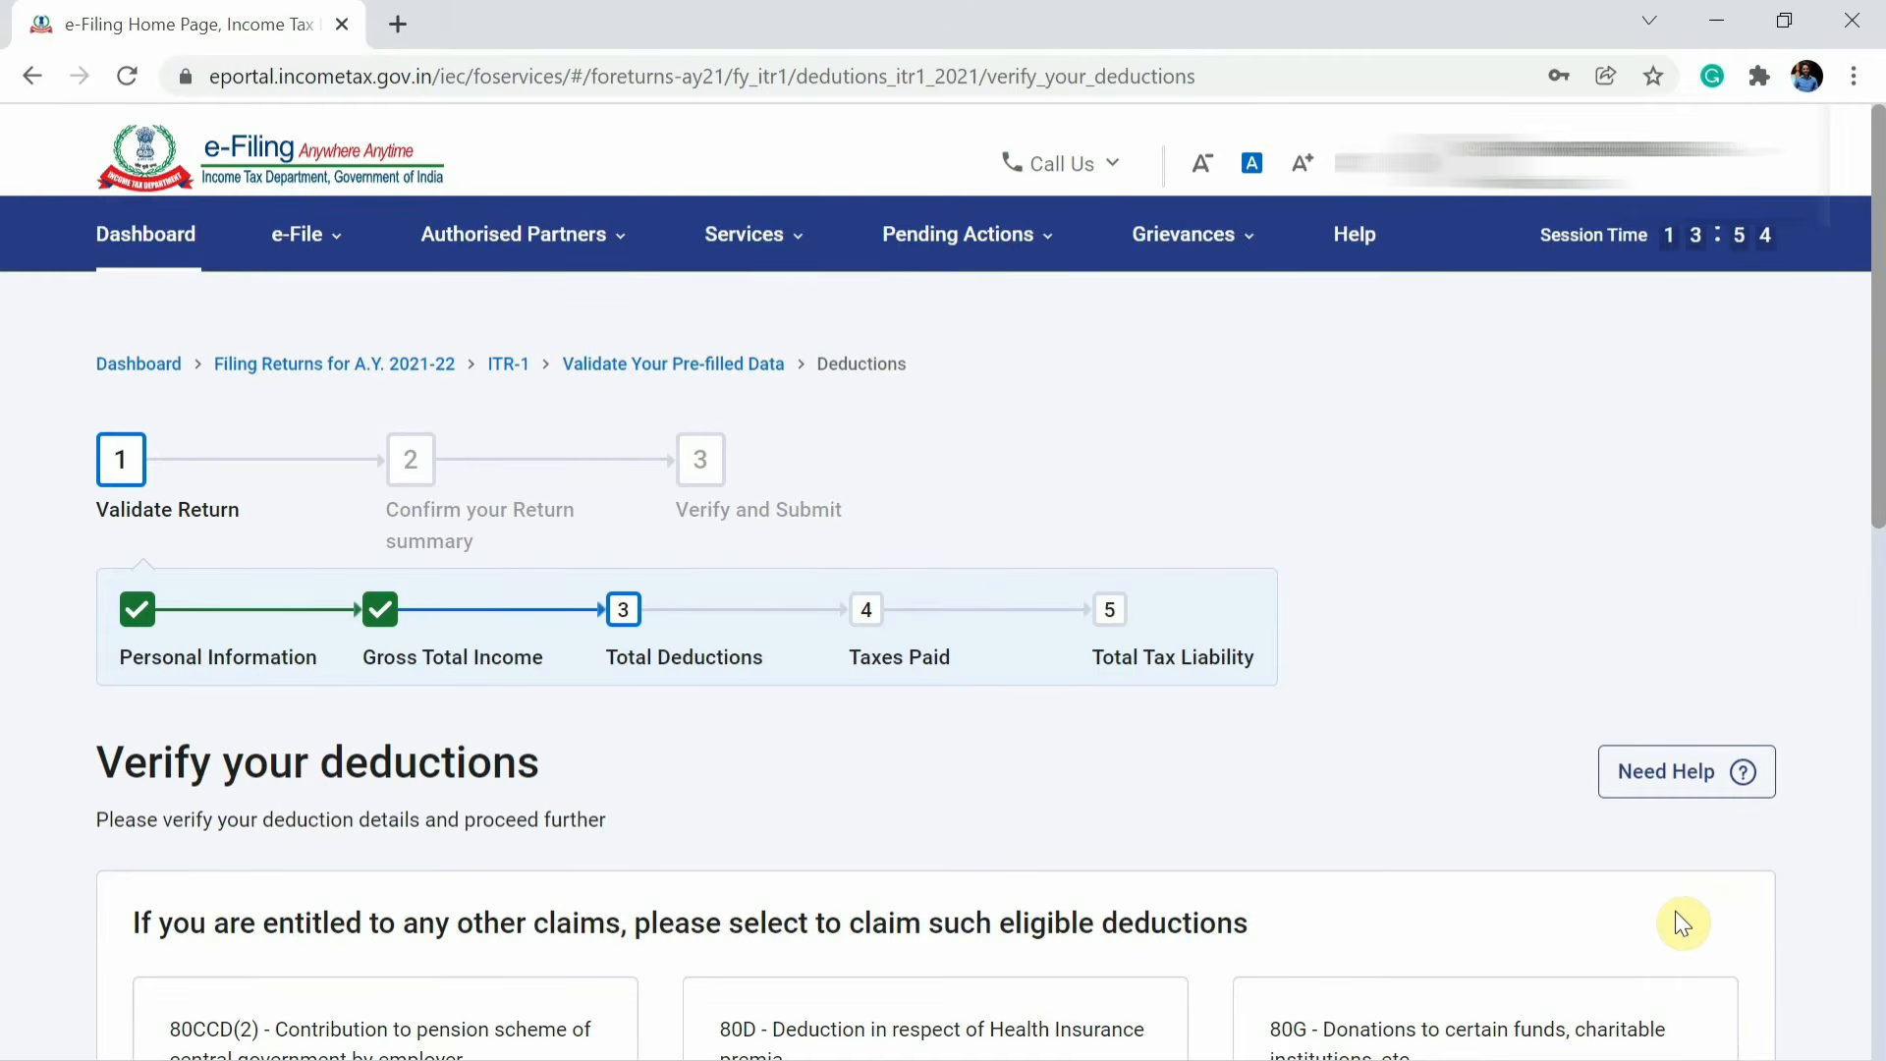
# Review the deductions summary and confirm the total deductions.
pyautogui.scroll(-7, 1676, 910)
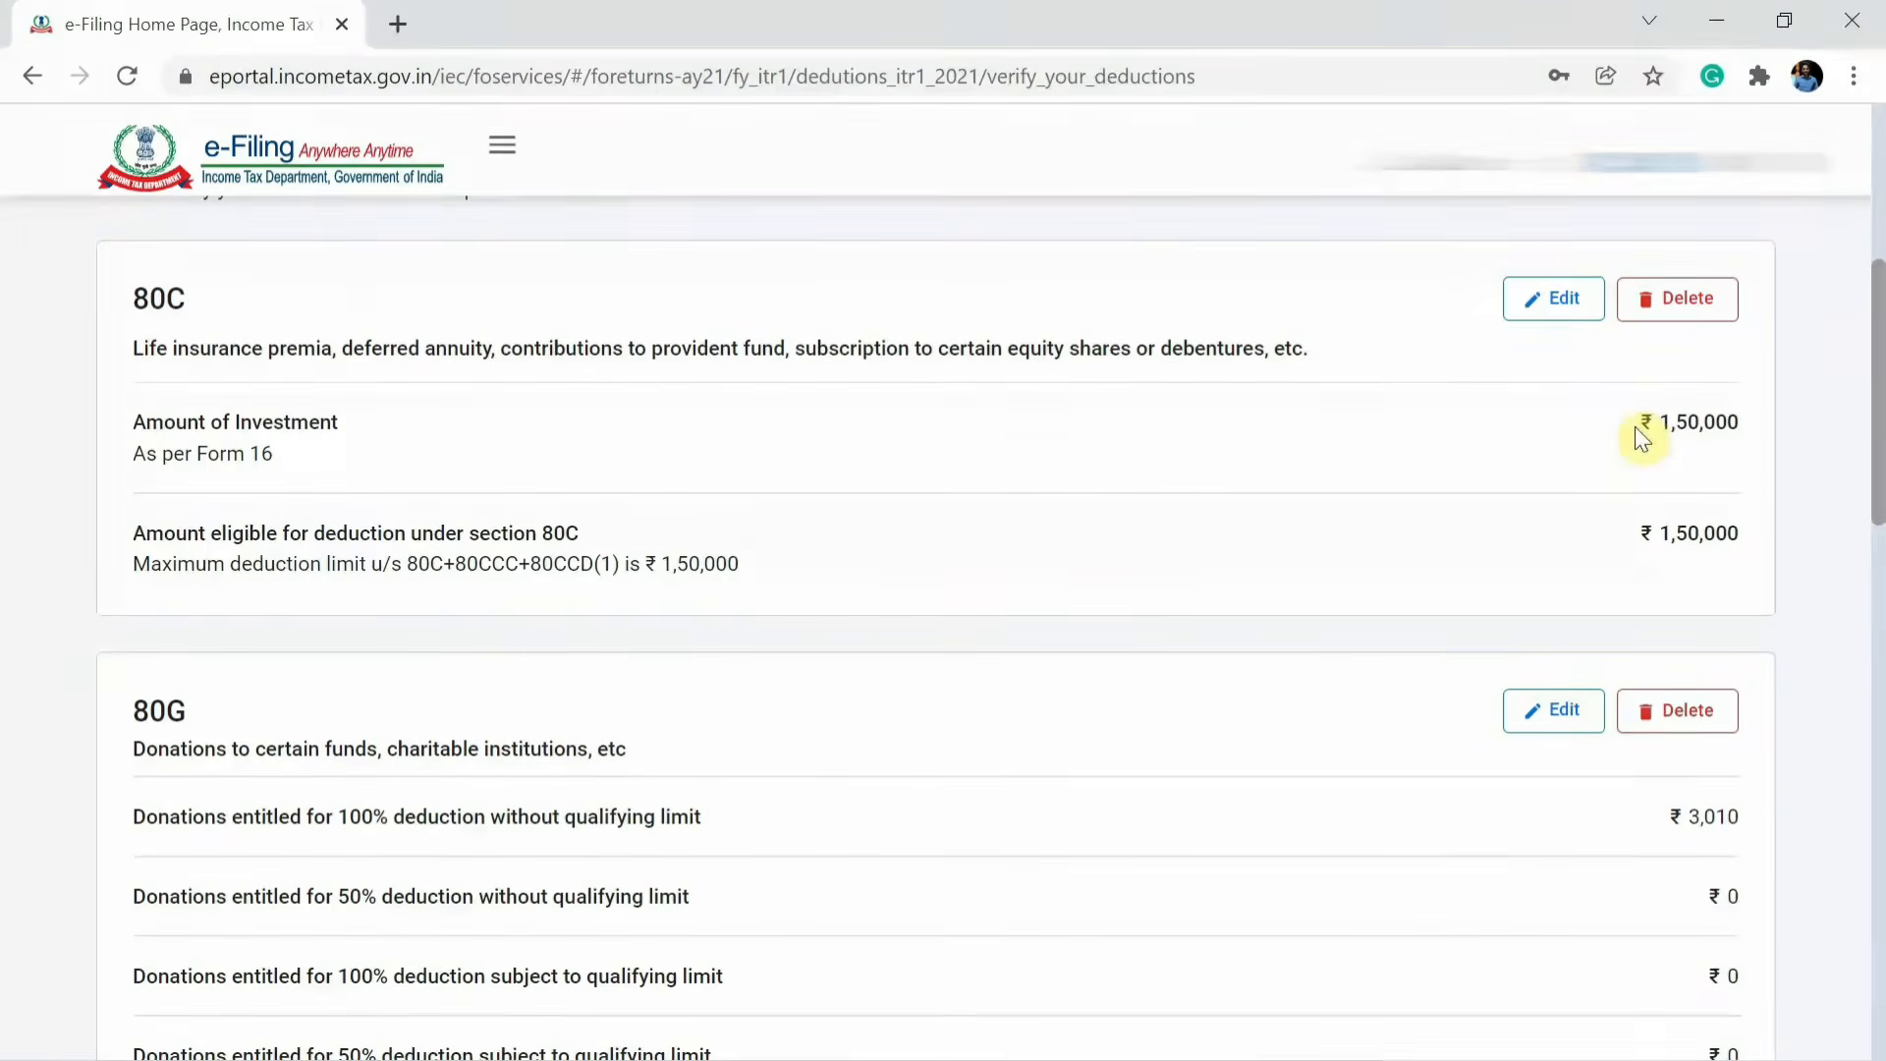
pyautogui.scroll(-10, 1636, 428)
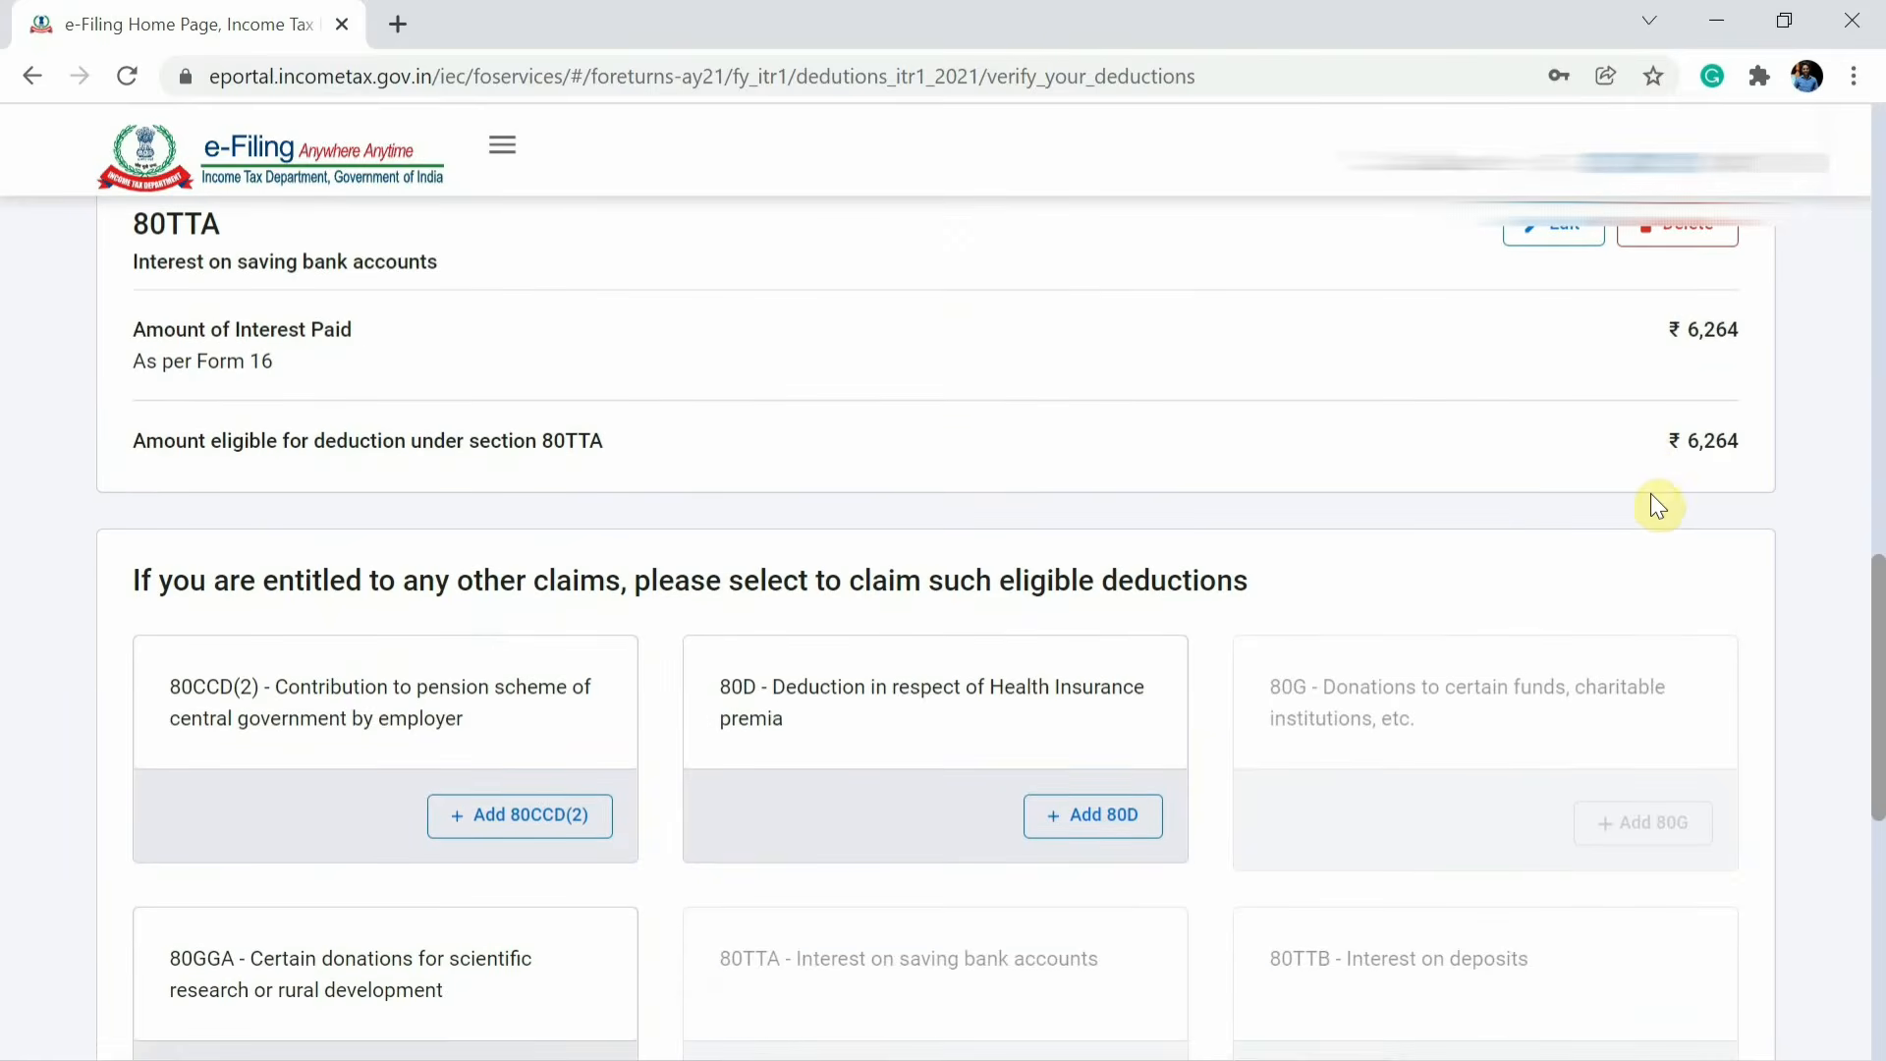
pyautogui.scroll(-9, 1658, 505)
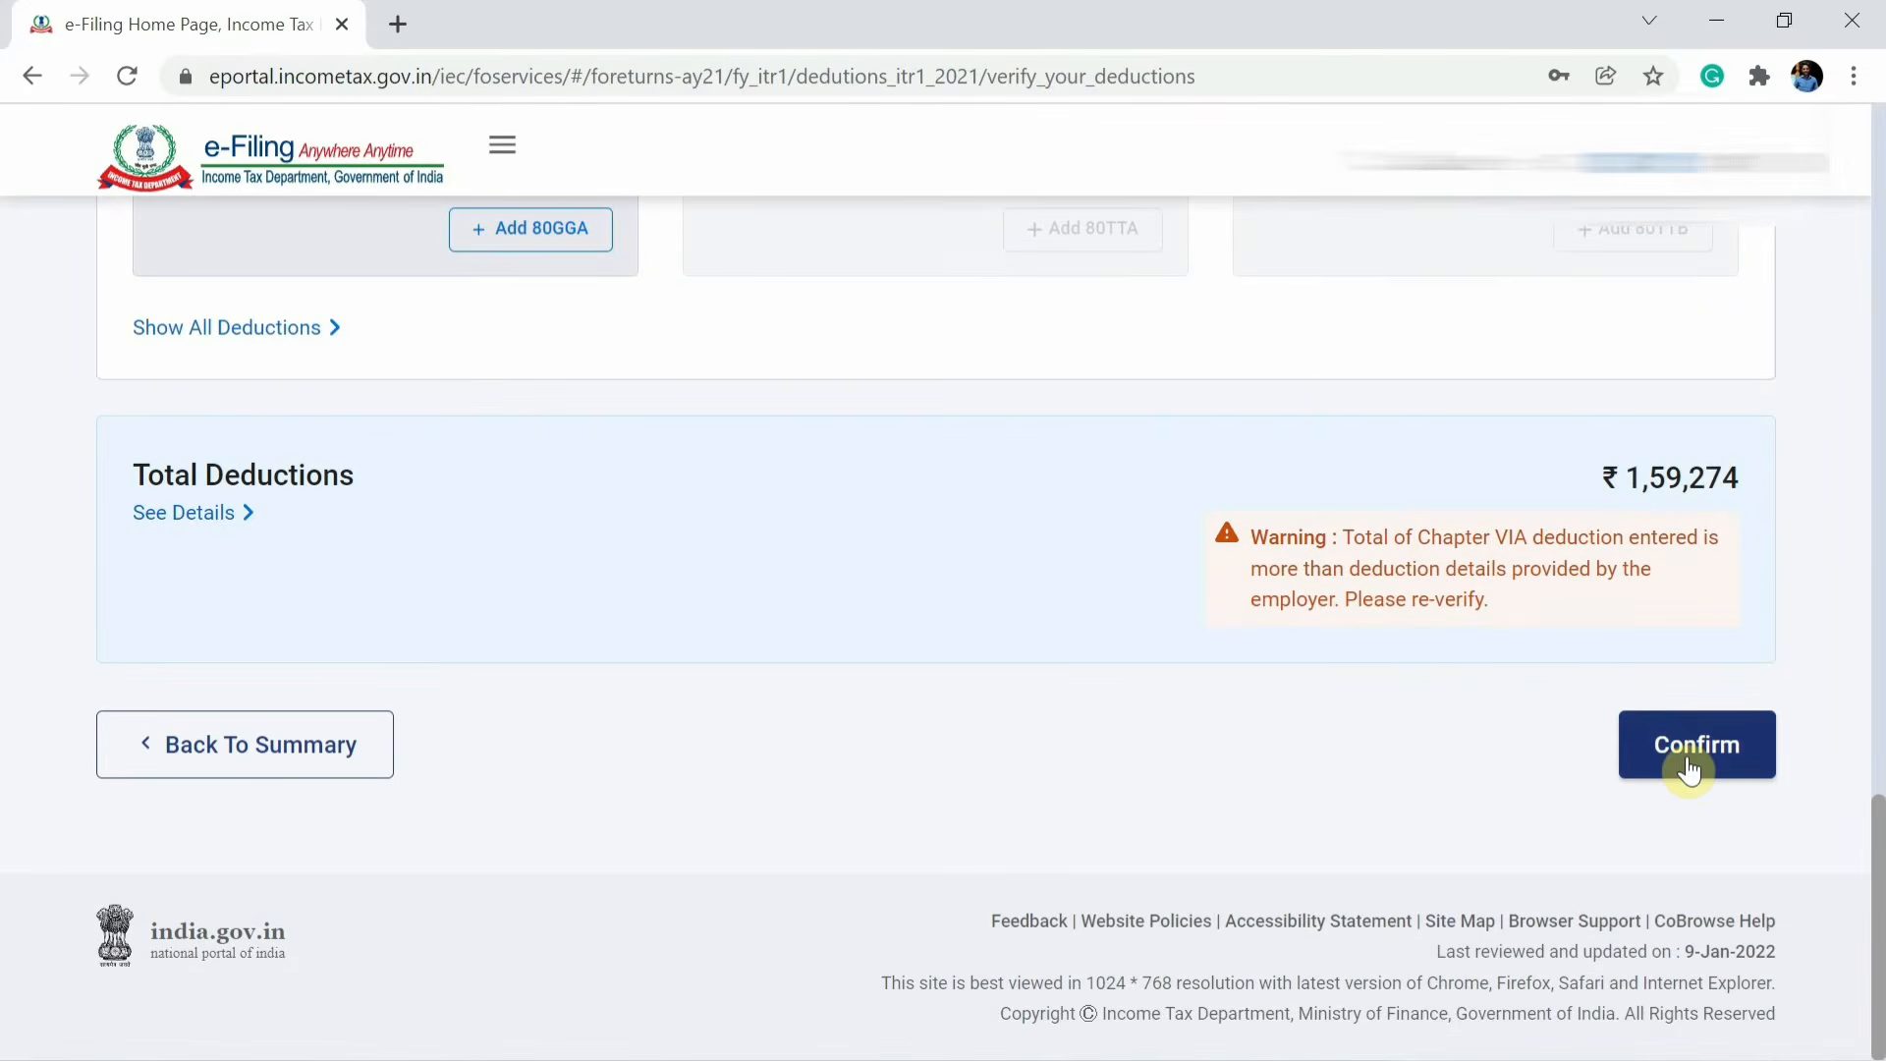
pyautogui.click(1689, 769)
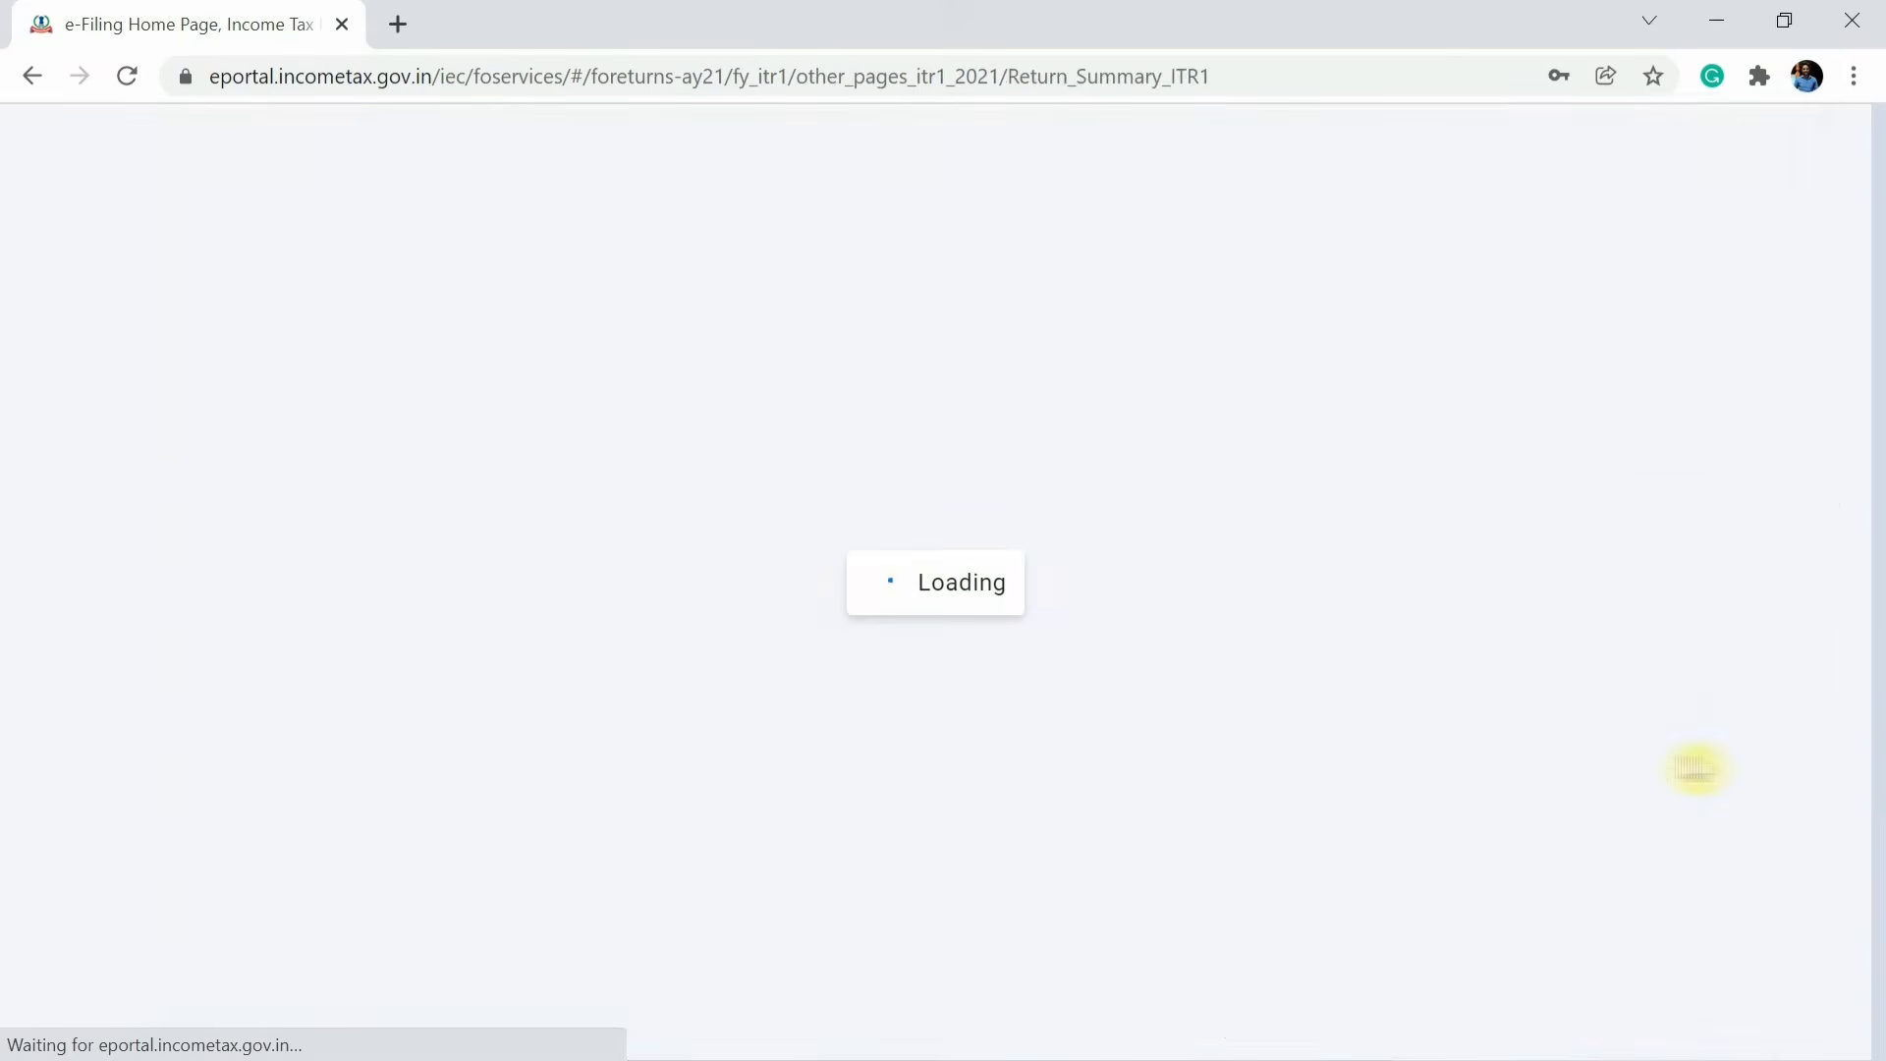
# Open the Taxes Paid section and show the details of TDS on salary income.
pyautogui.scroll(-9, 1695, 773)
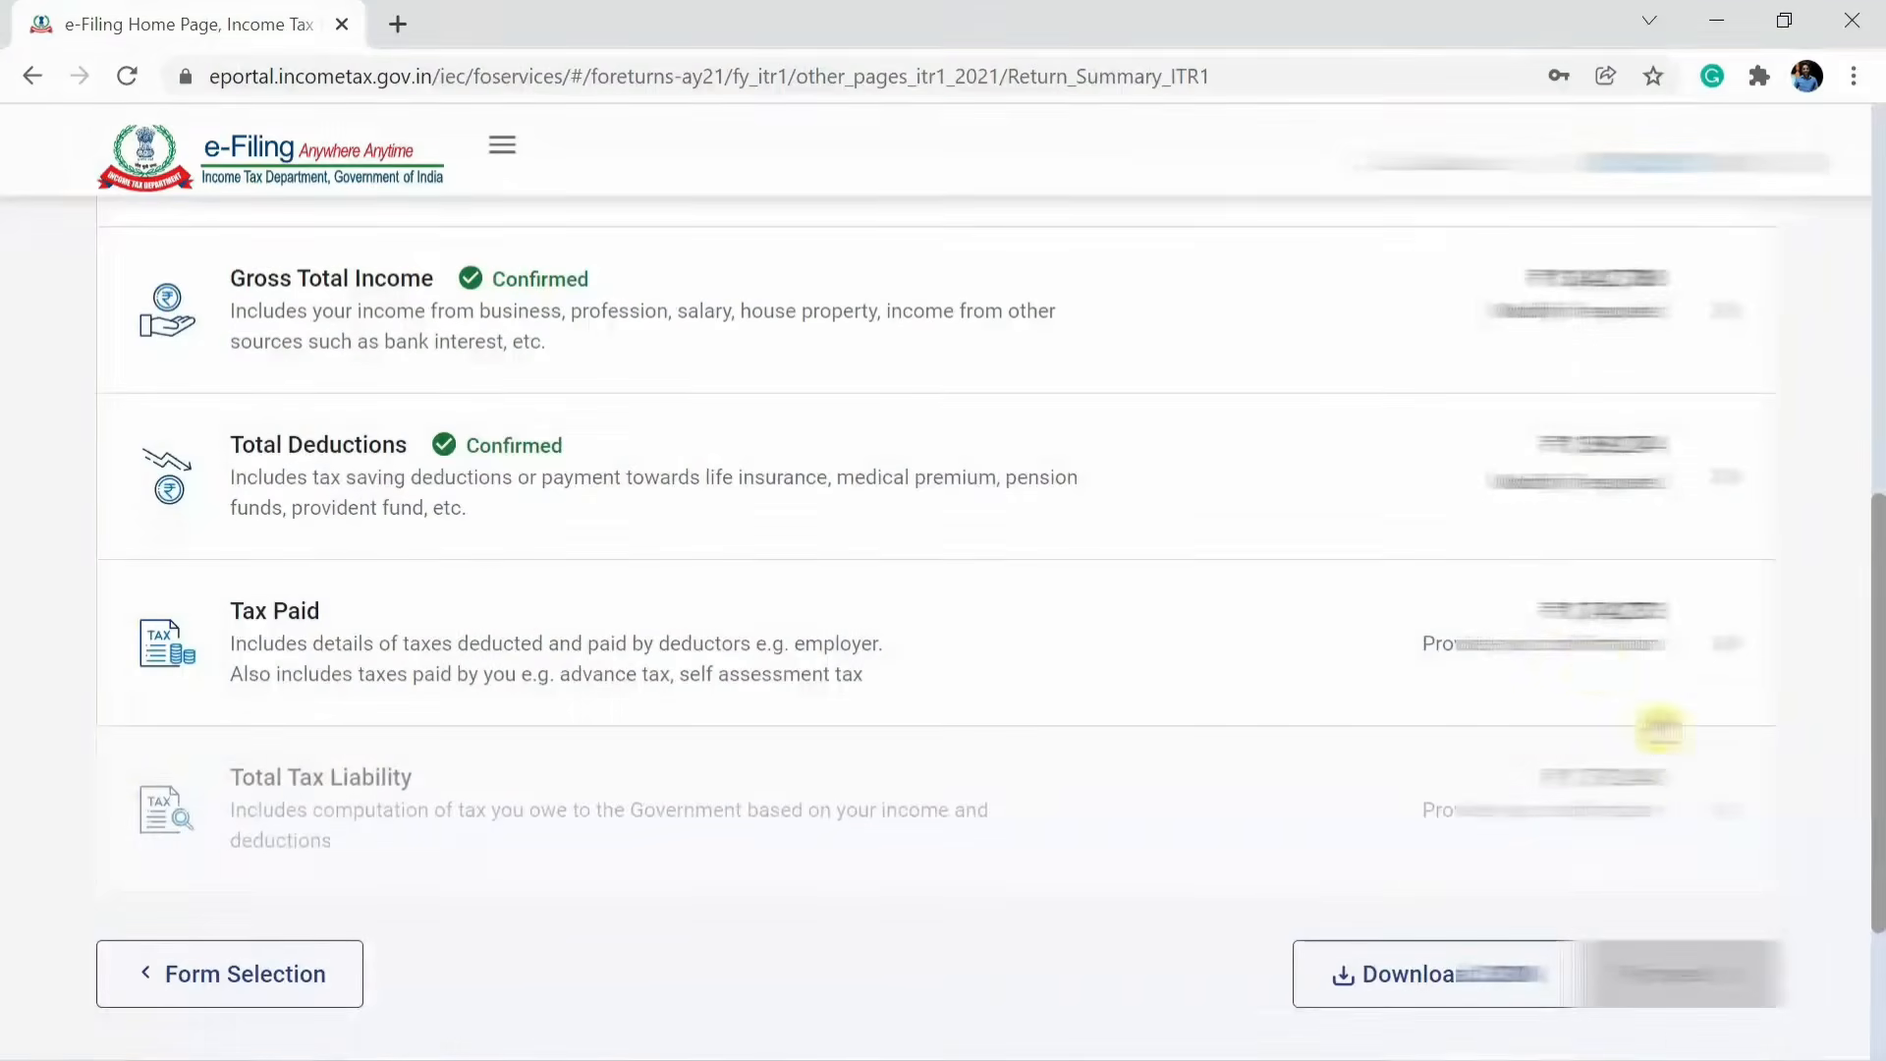
pyautogui.click(1591, 653)
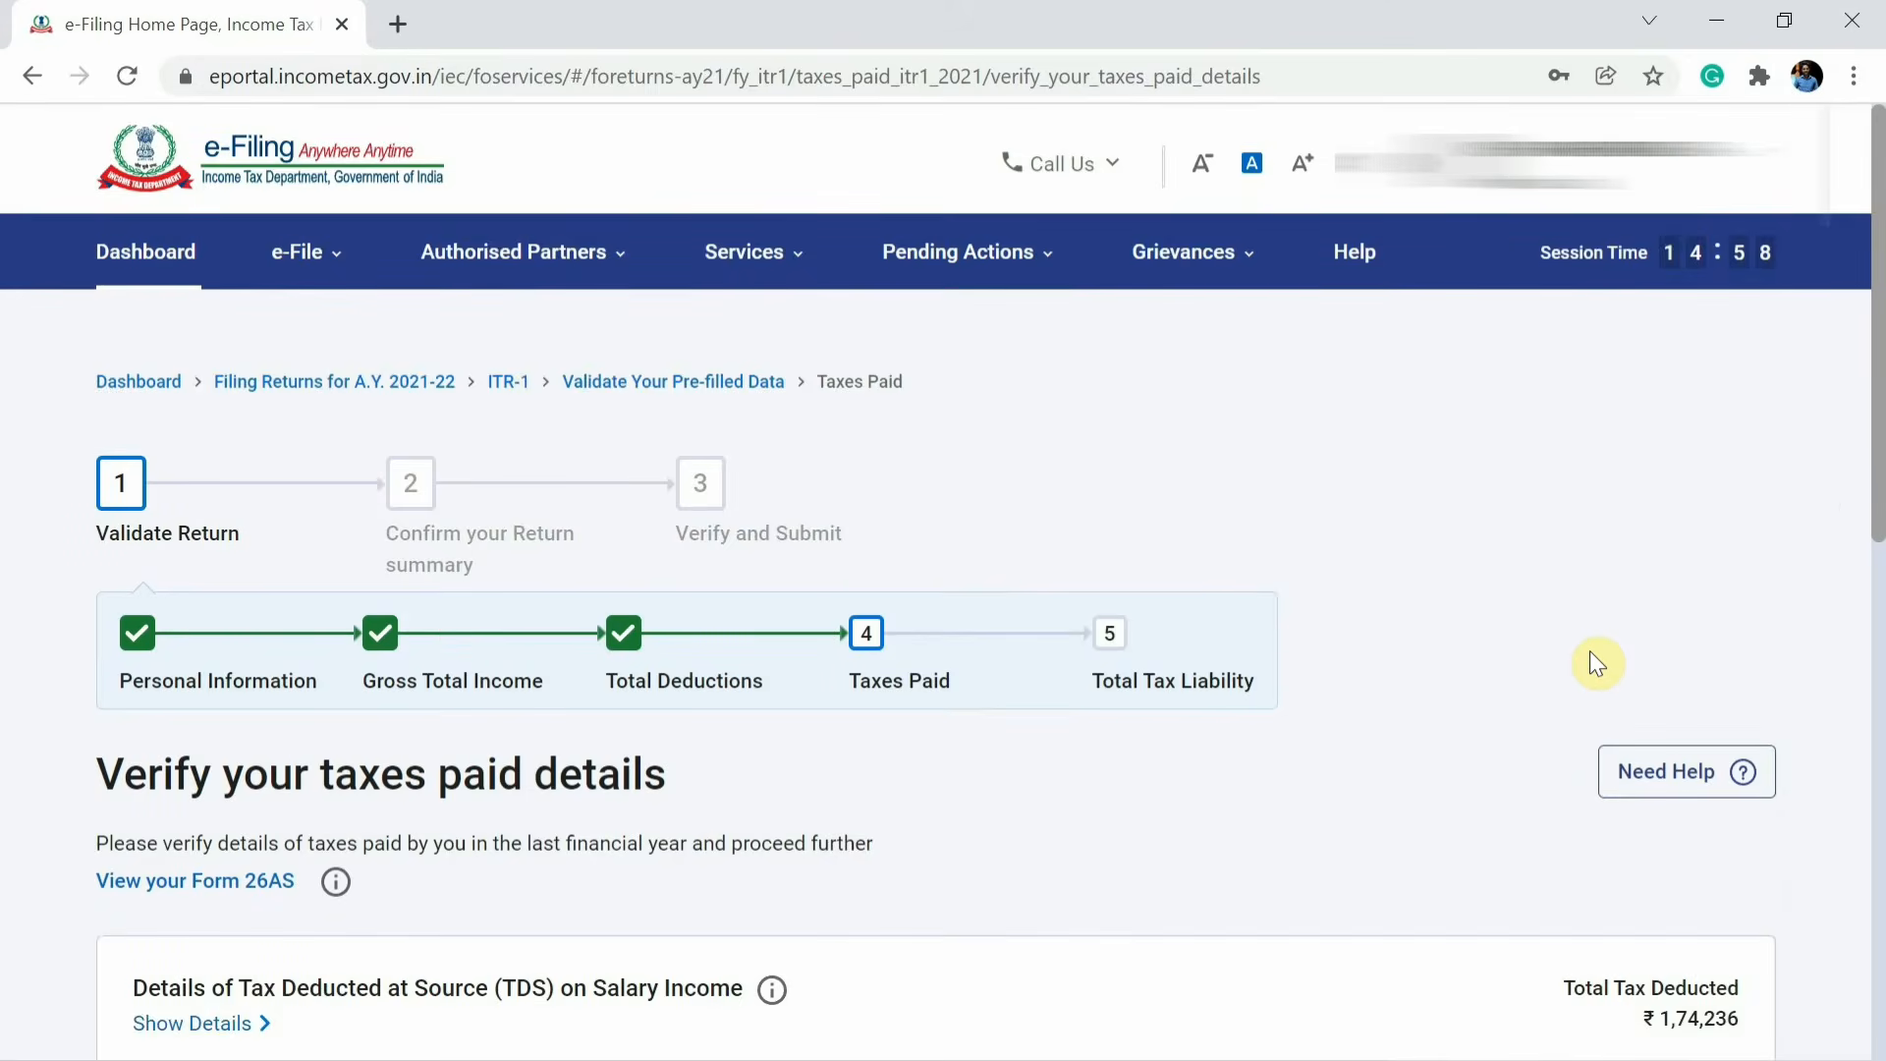
pyautogui.scroll(-4, 1590, 651)
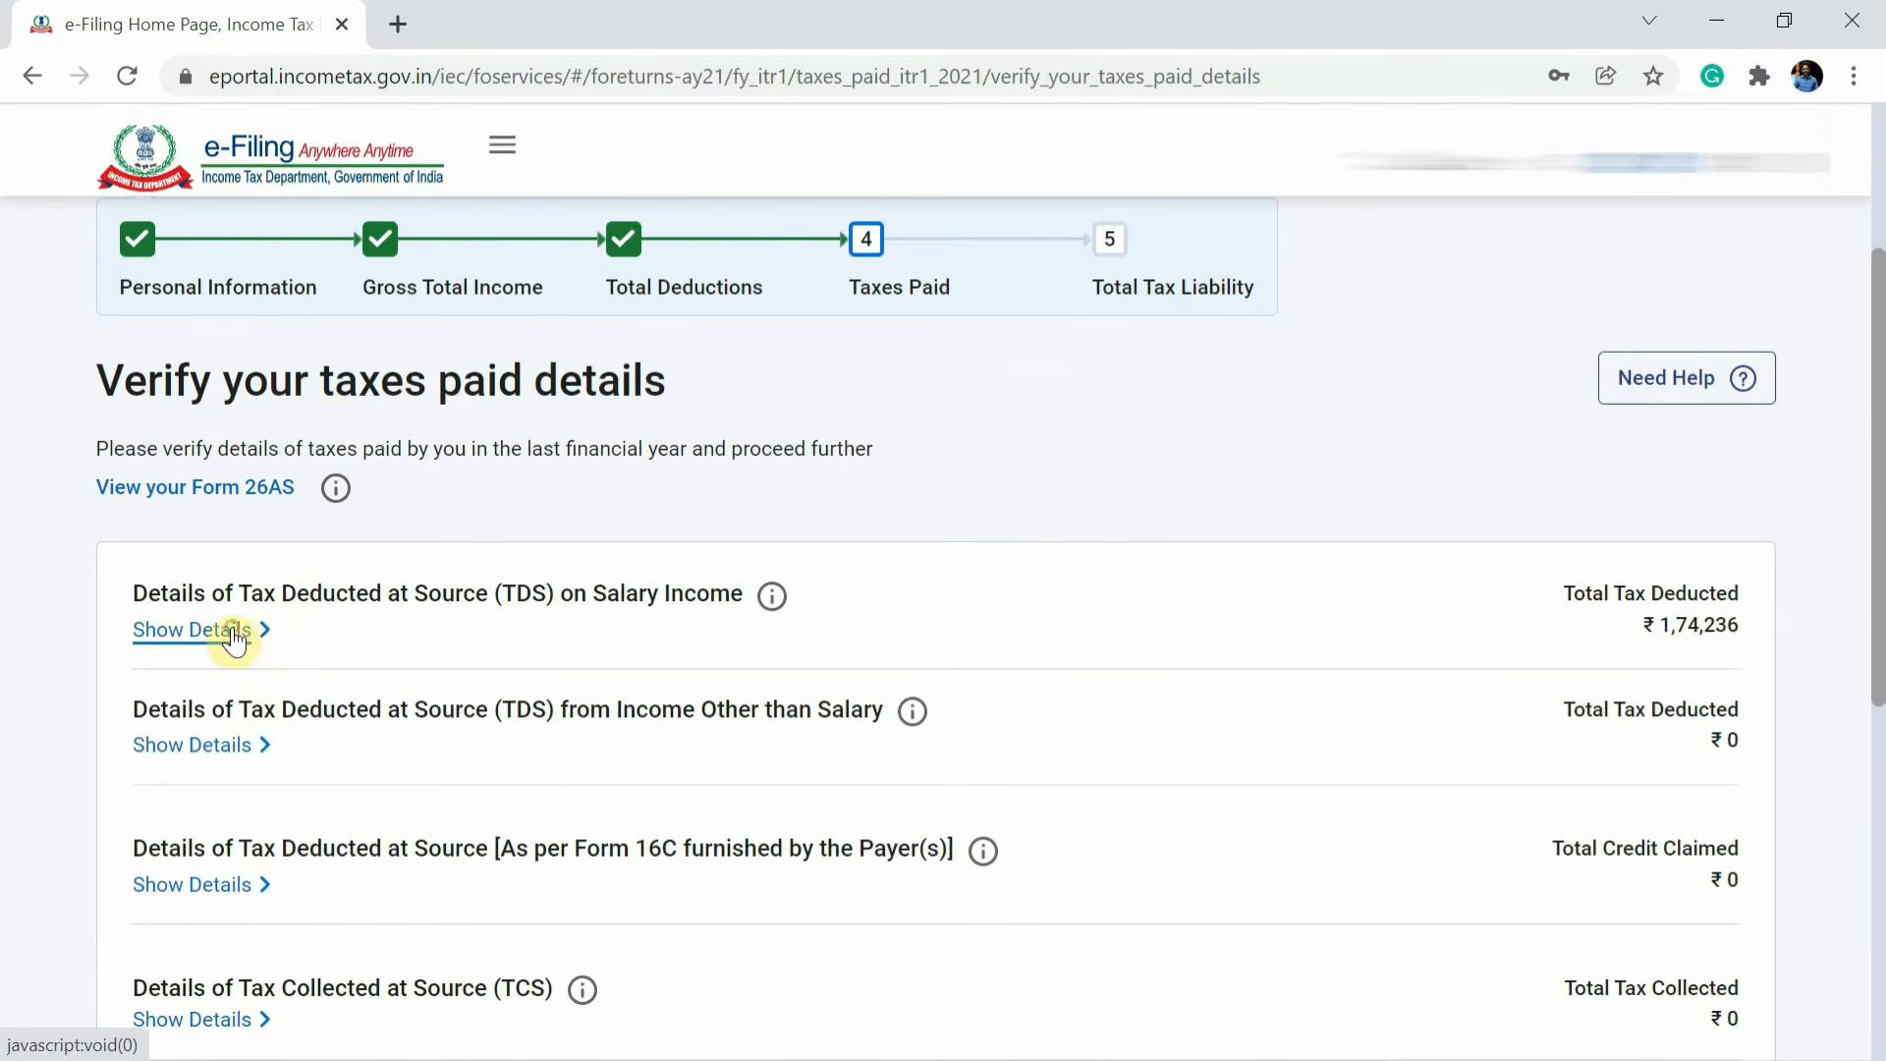
pyautogui.click(234, 636)
pyautogui.scroll(-3, 1009, 943)
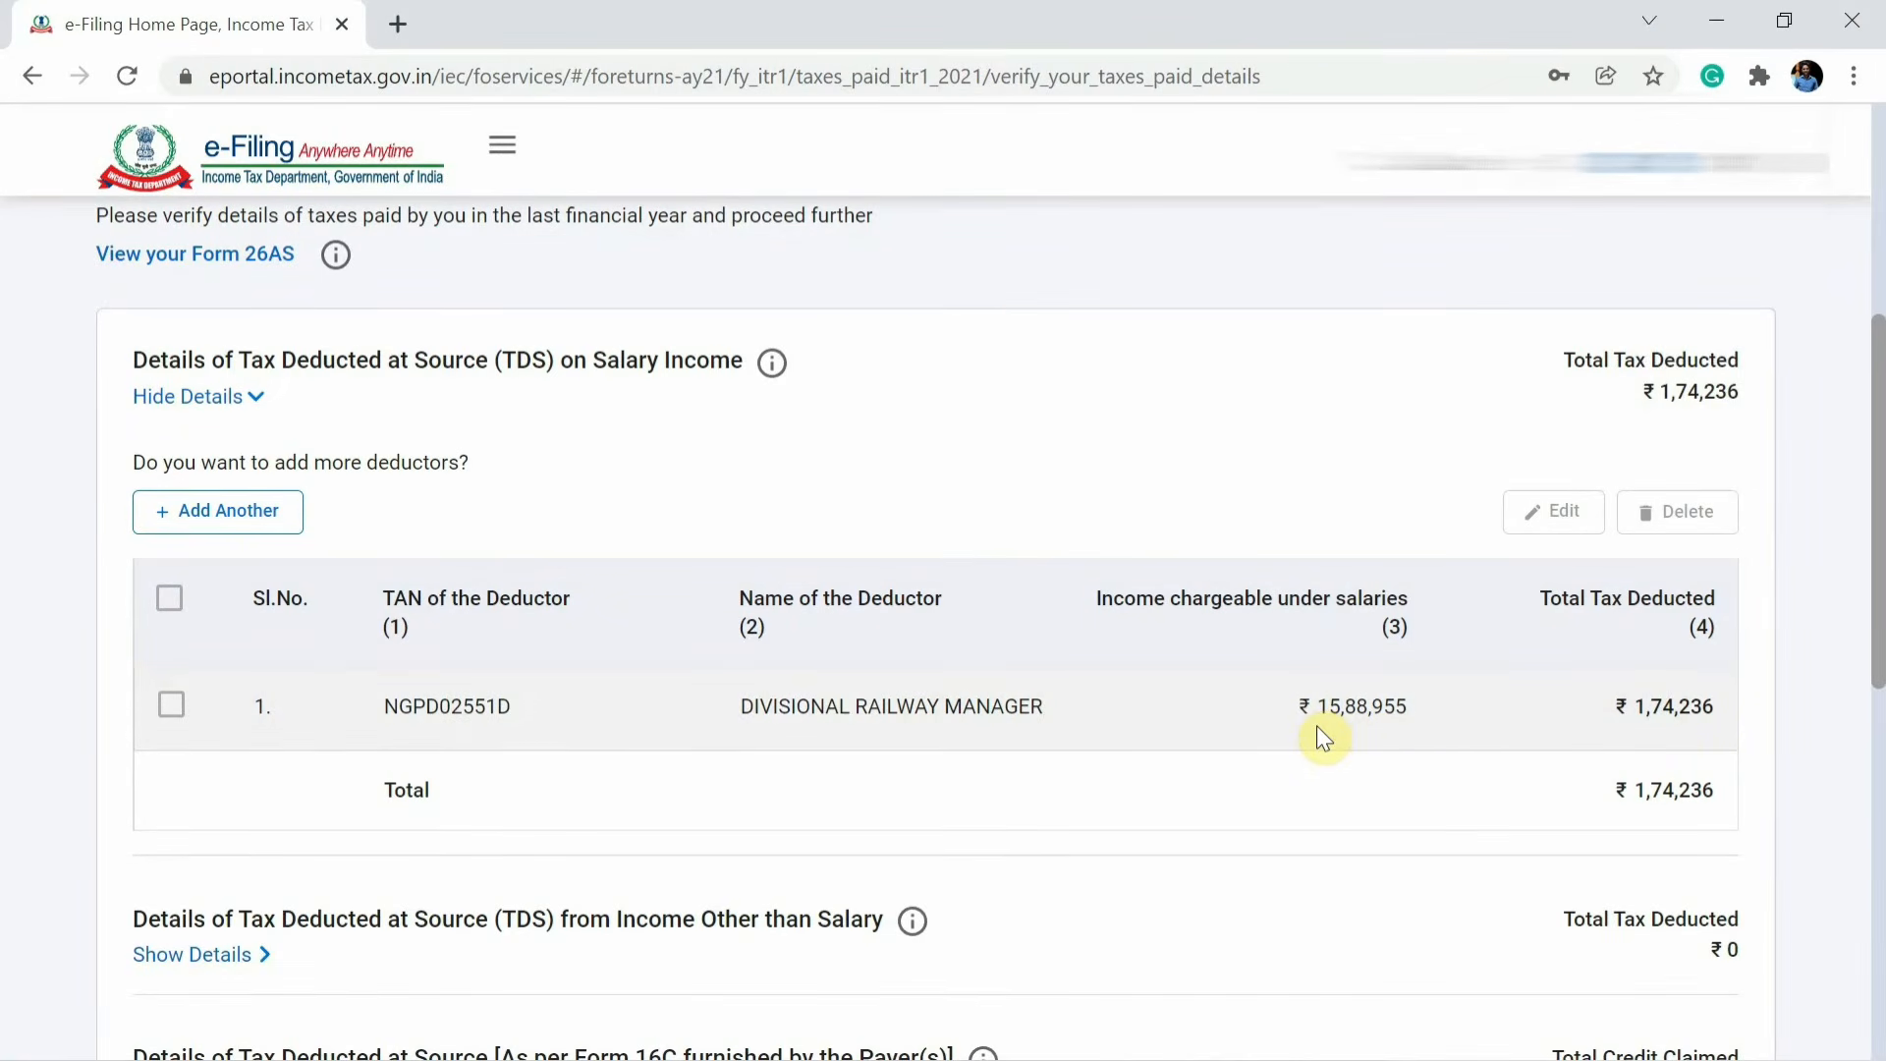
pyautogui.scroll(6, 1316, 737)
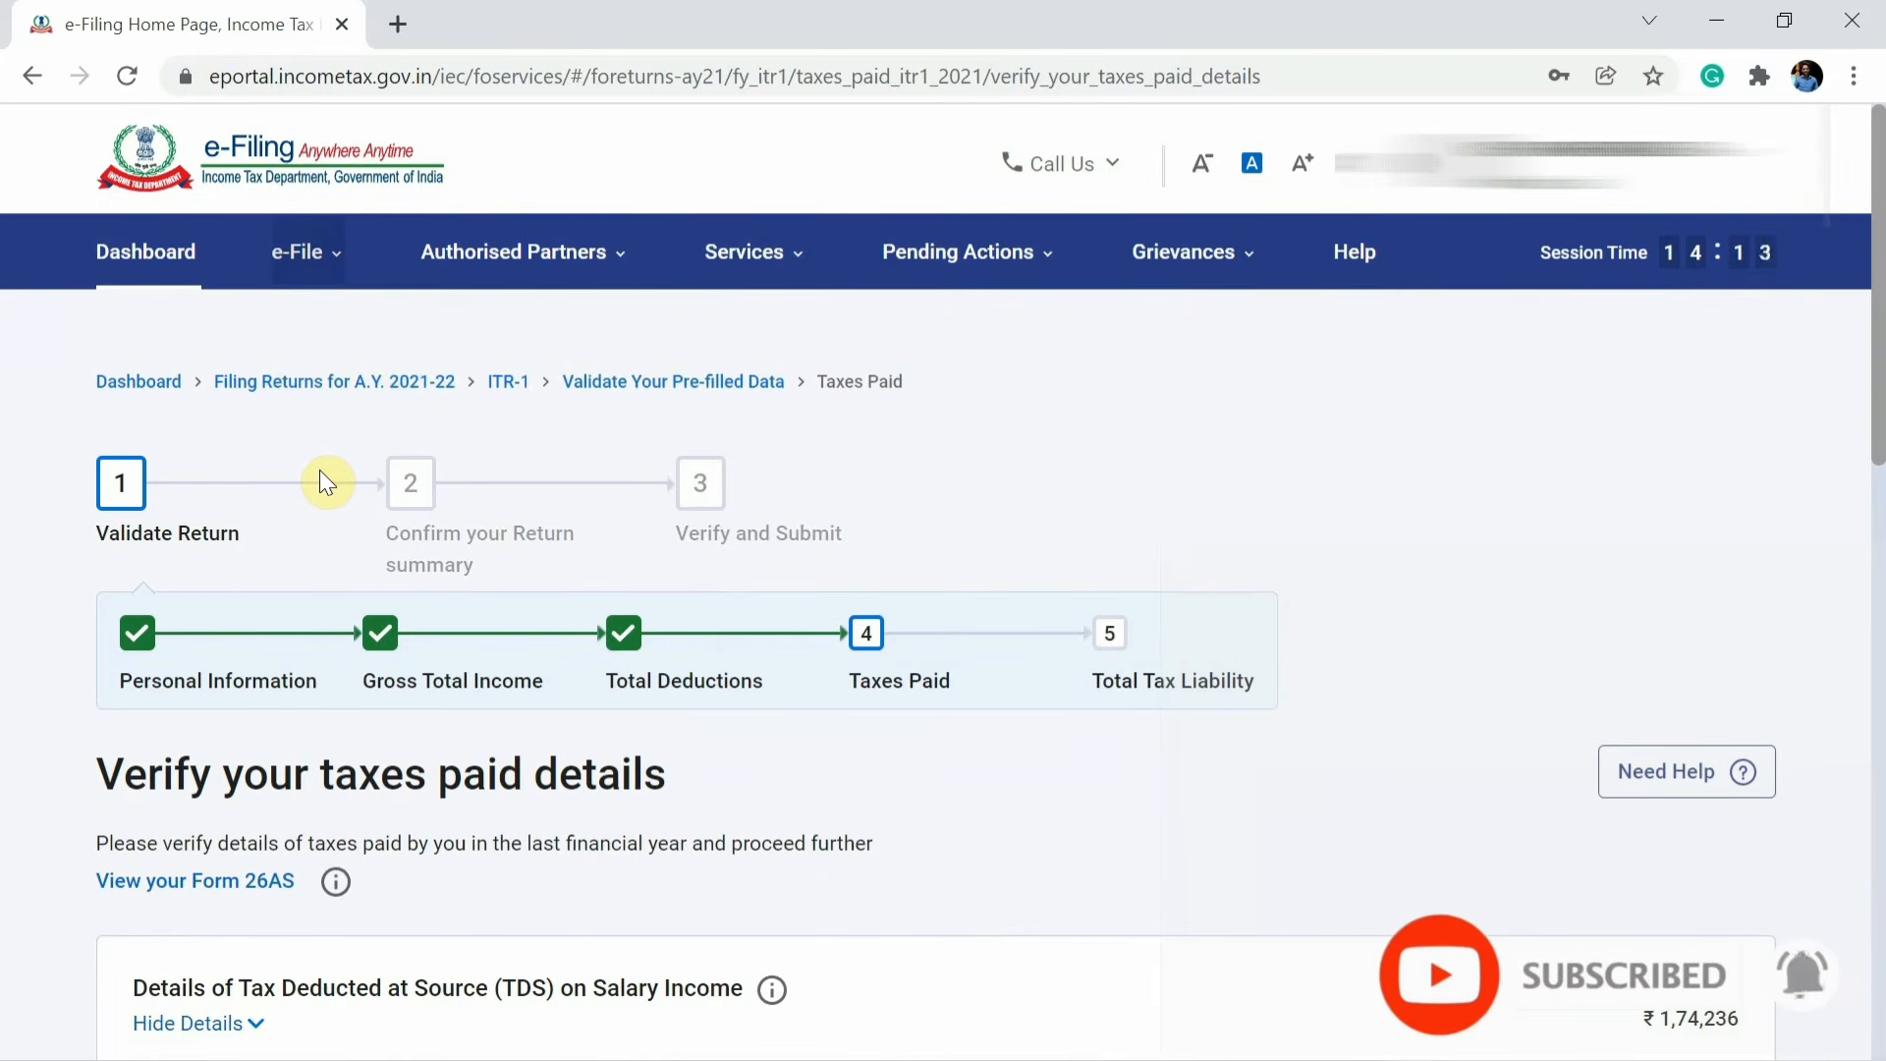
# Open View Form 26AS from the e-File menu, accepting the disclaimer and the Form 16/16A usage agreement on TRACES.
pyautogui.click(299, 253)
pyautogui.moveTo(354, 331)
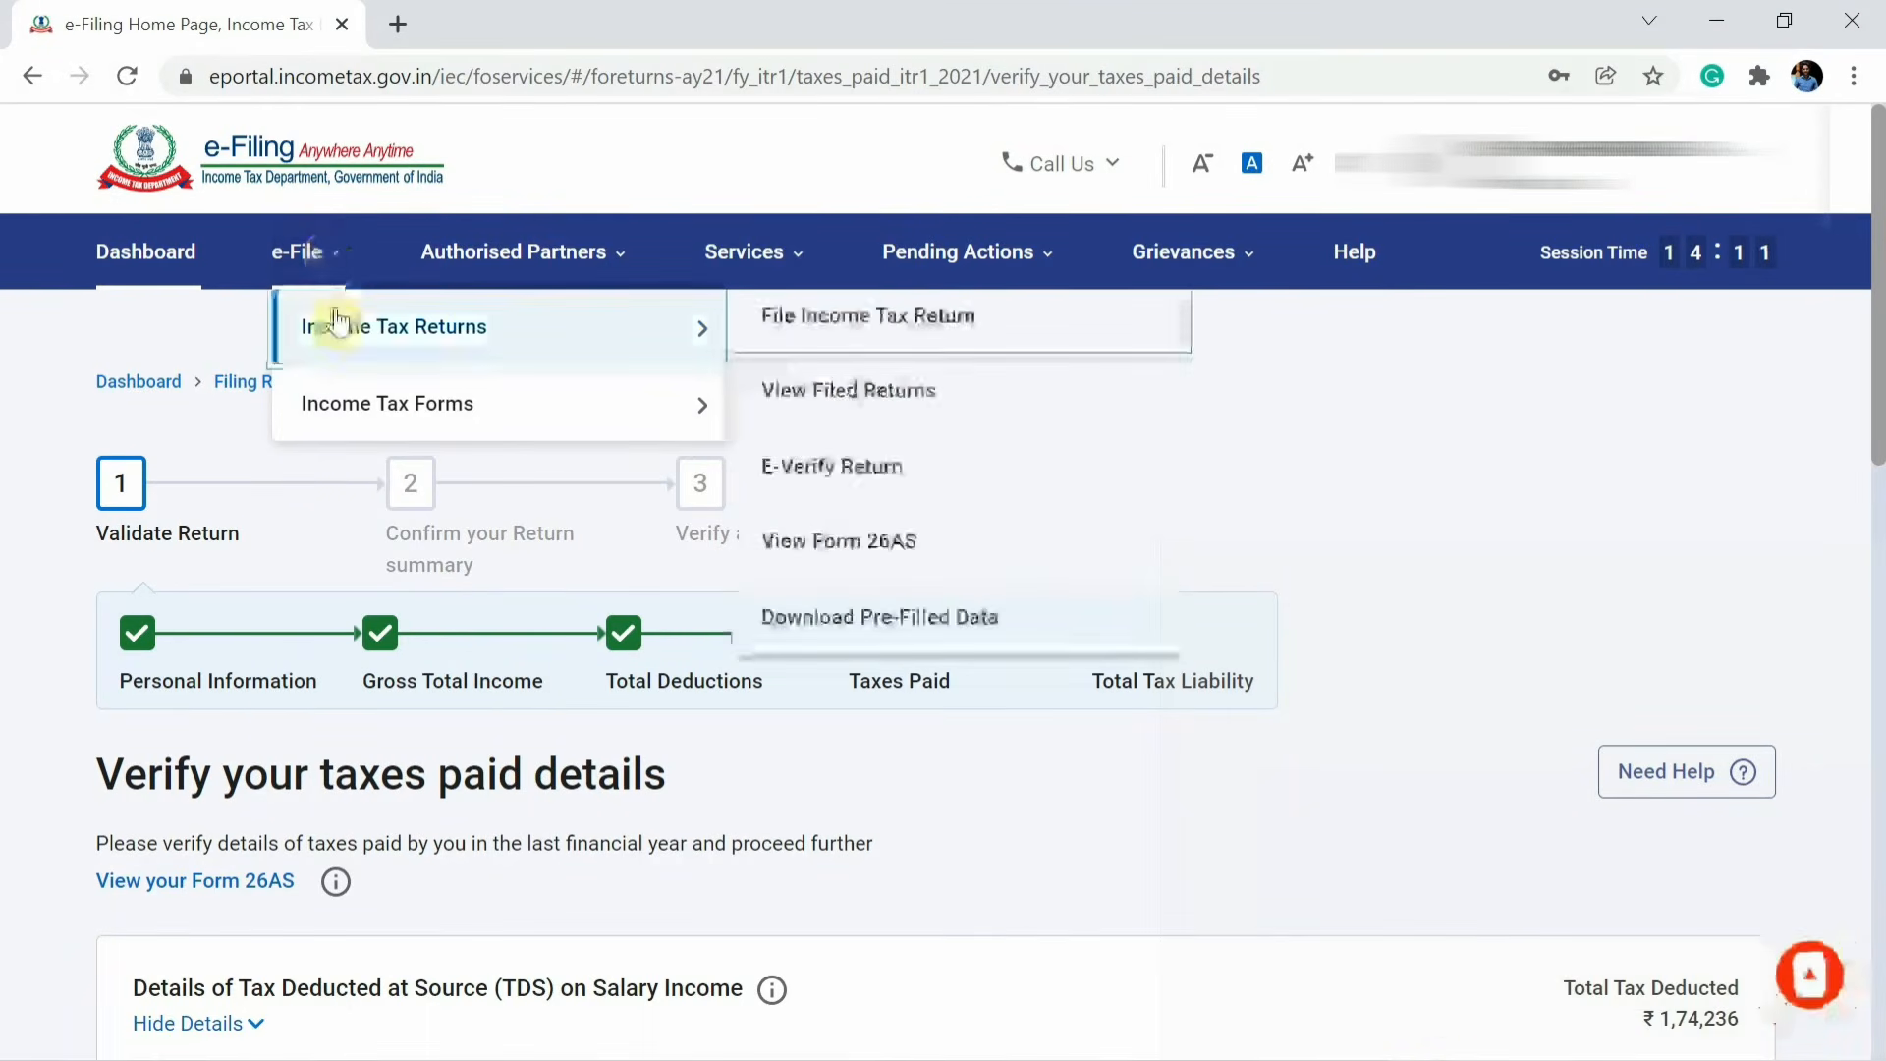
pyautogui.click(835, 550)
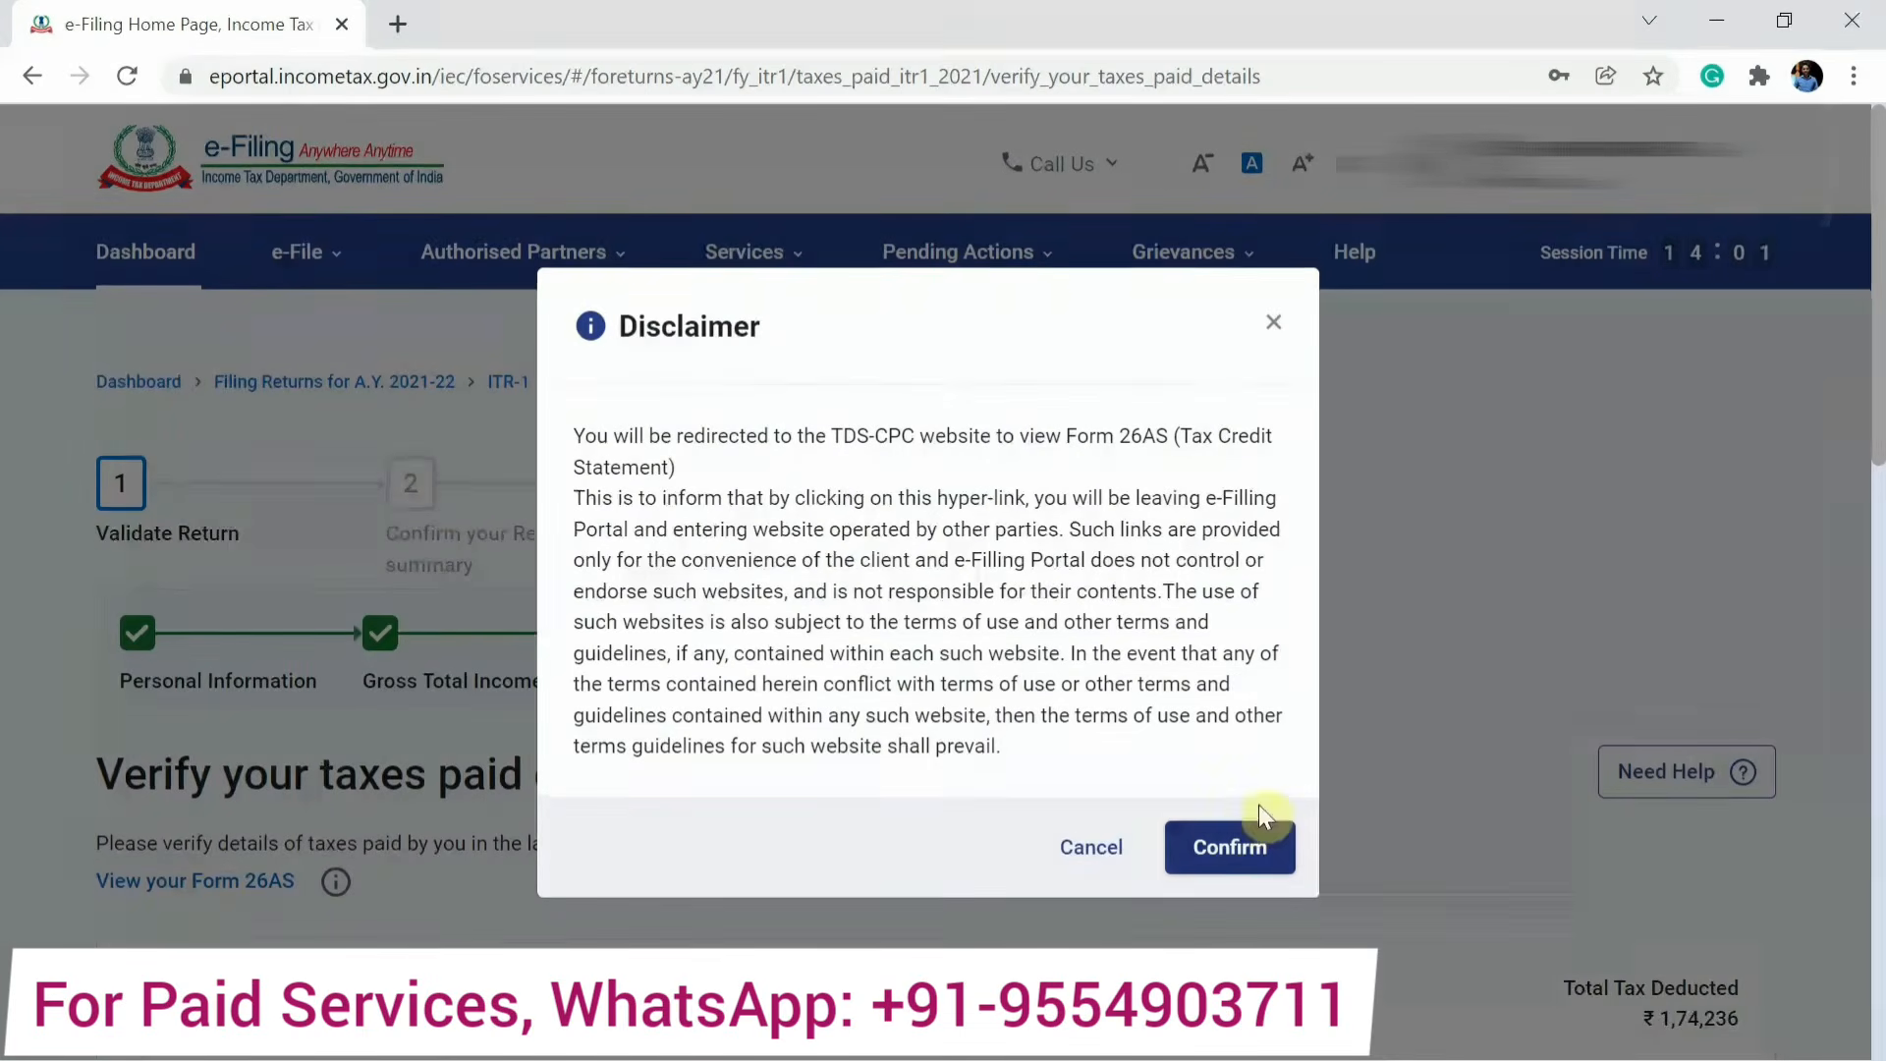
pyautogui.click(1229, 851)
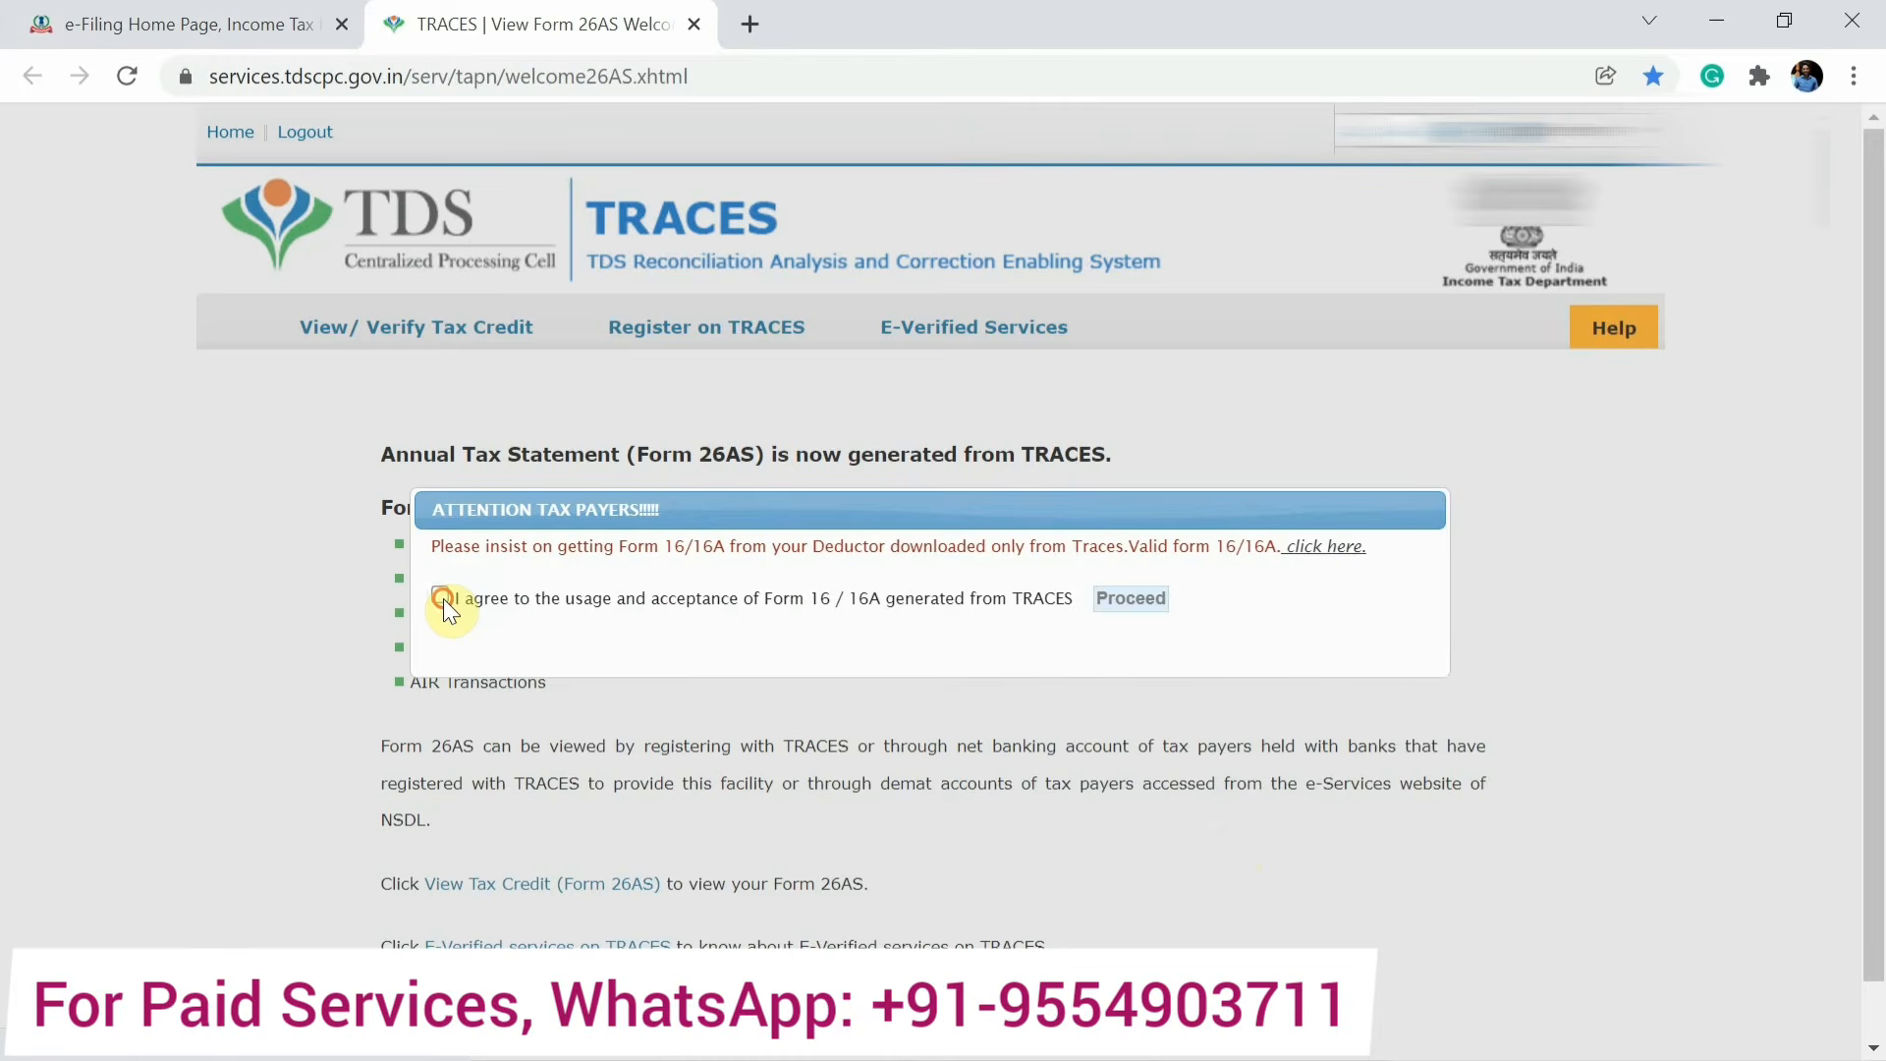
pyautogui.click(440, 595)
pyautogui.click(1152, 605)
# View the Form 26AS tax credit statement for assessment year 2021-22 in HTML format.
pyautogui.click(591, 894)
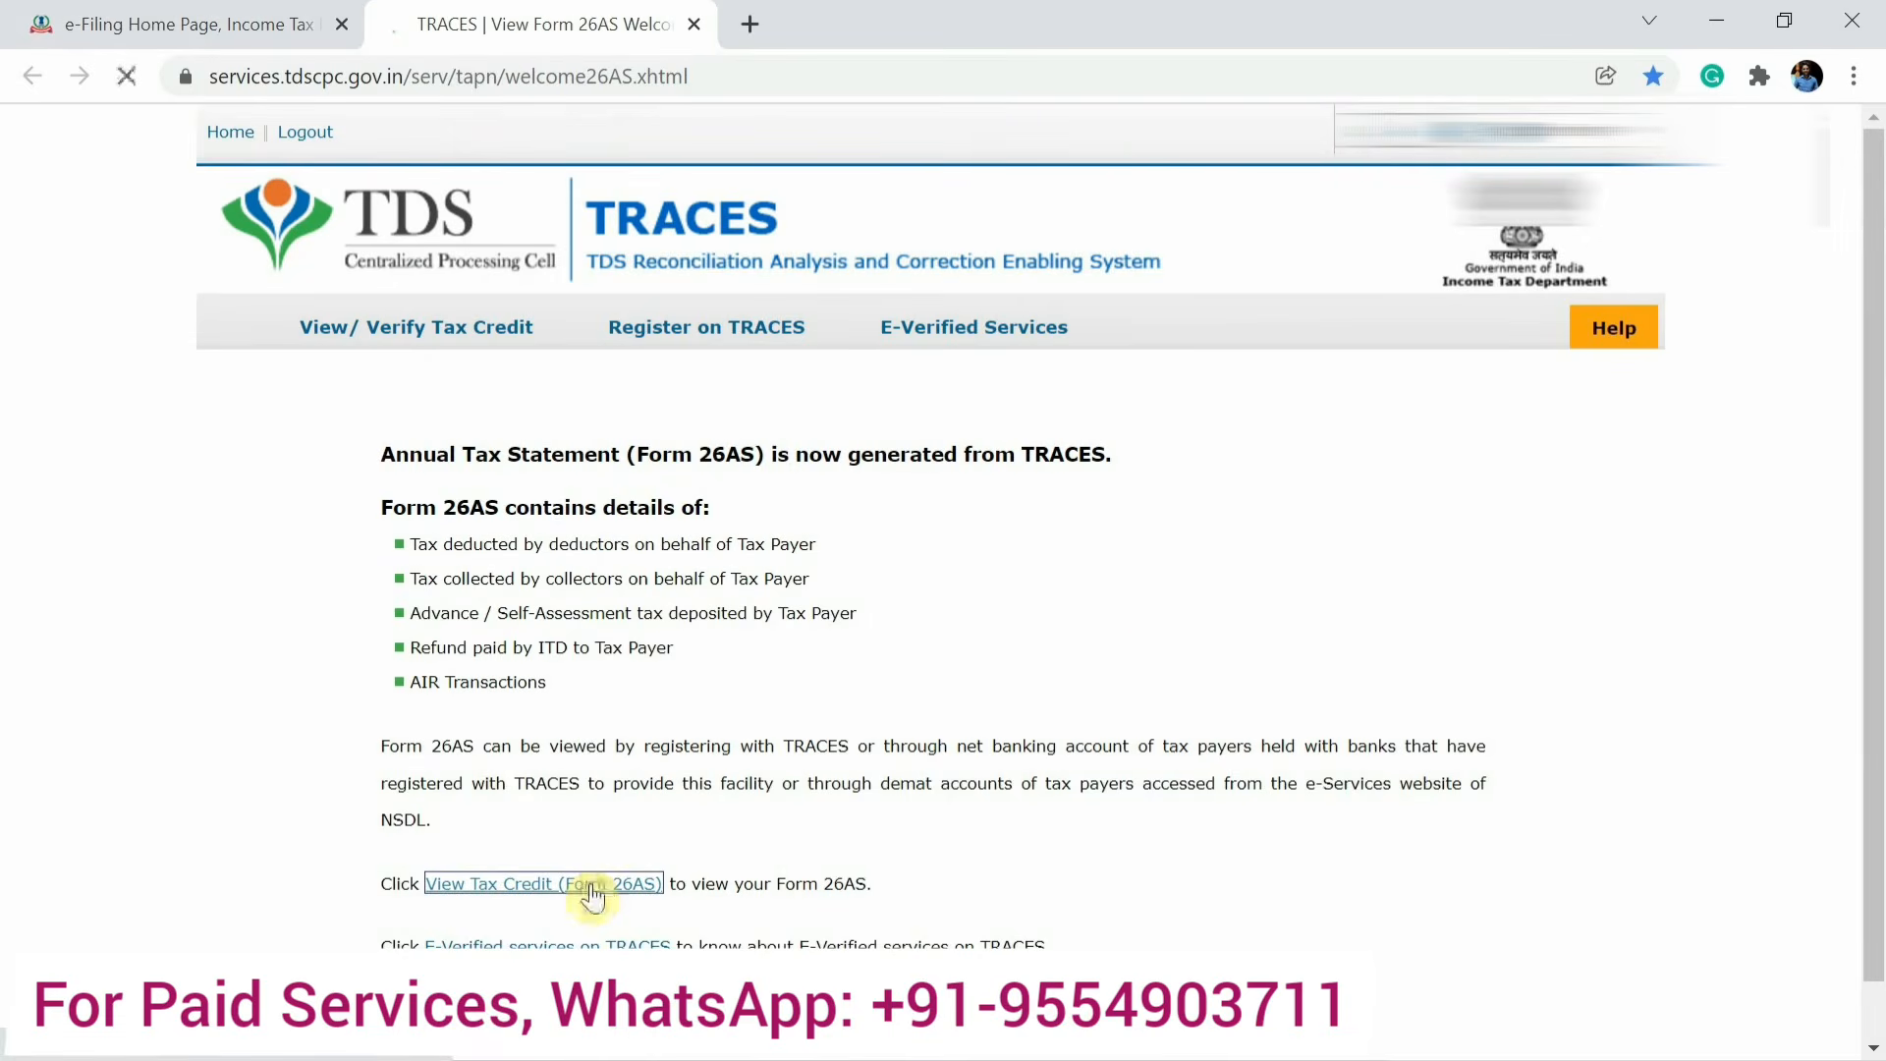
pyautogui.click(1053, 526)
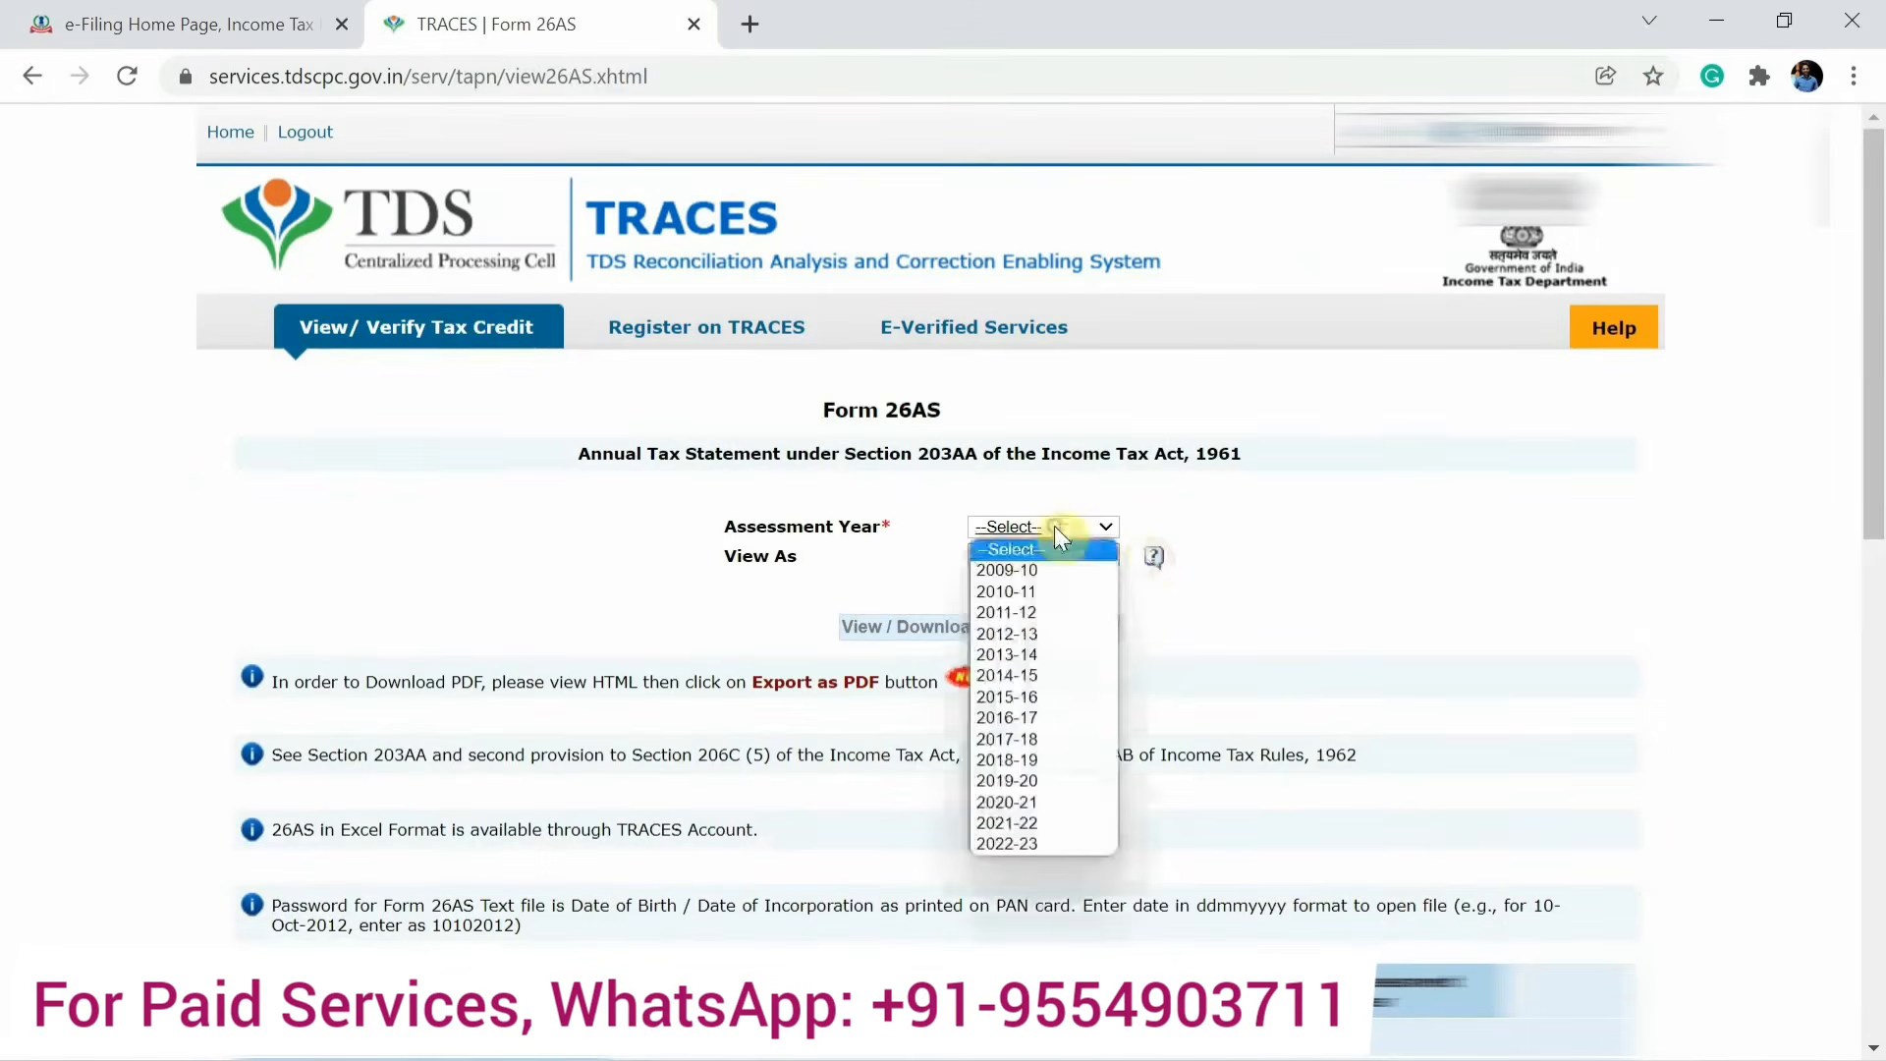
pyautogui.click(1010, 822)
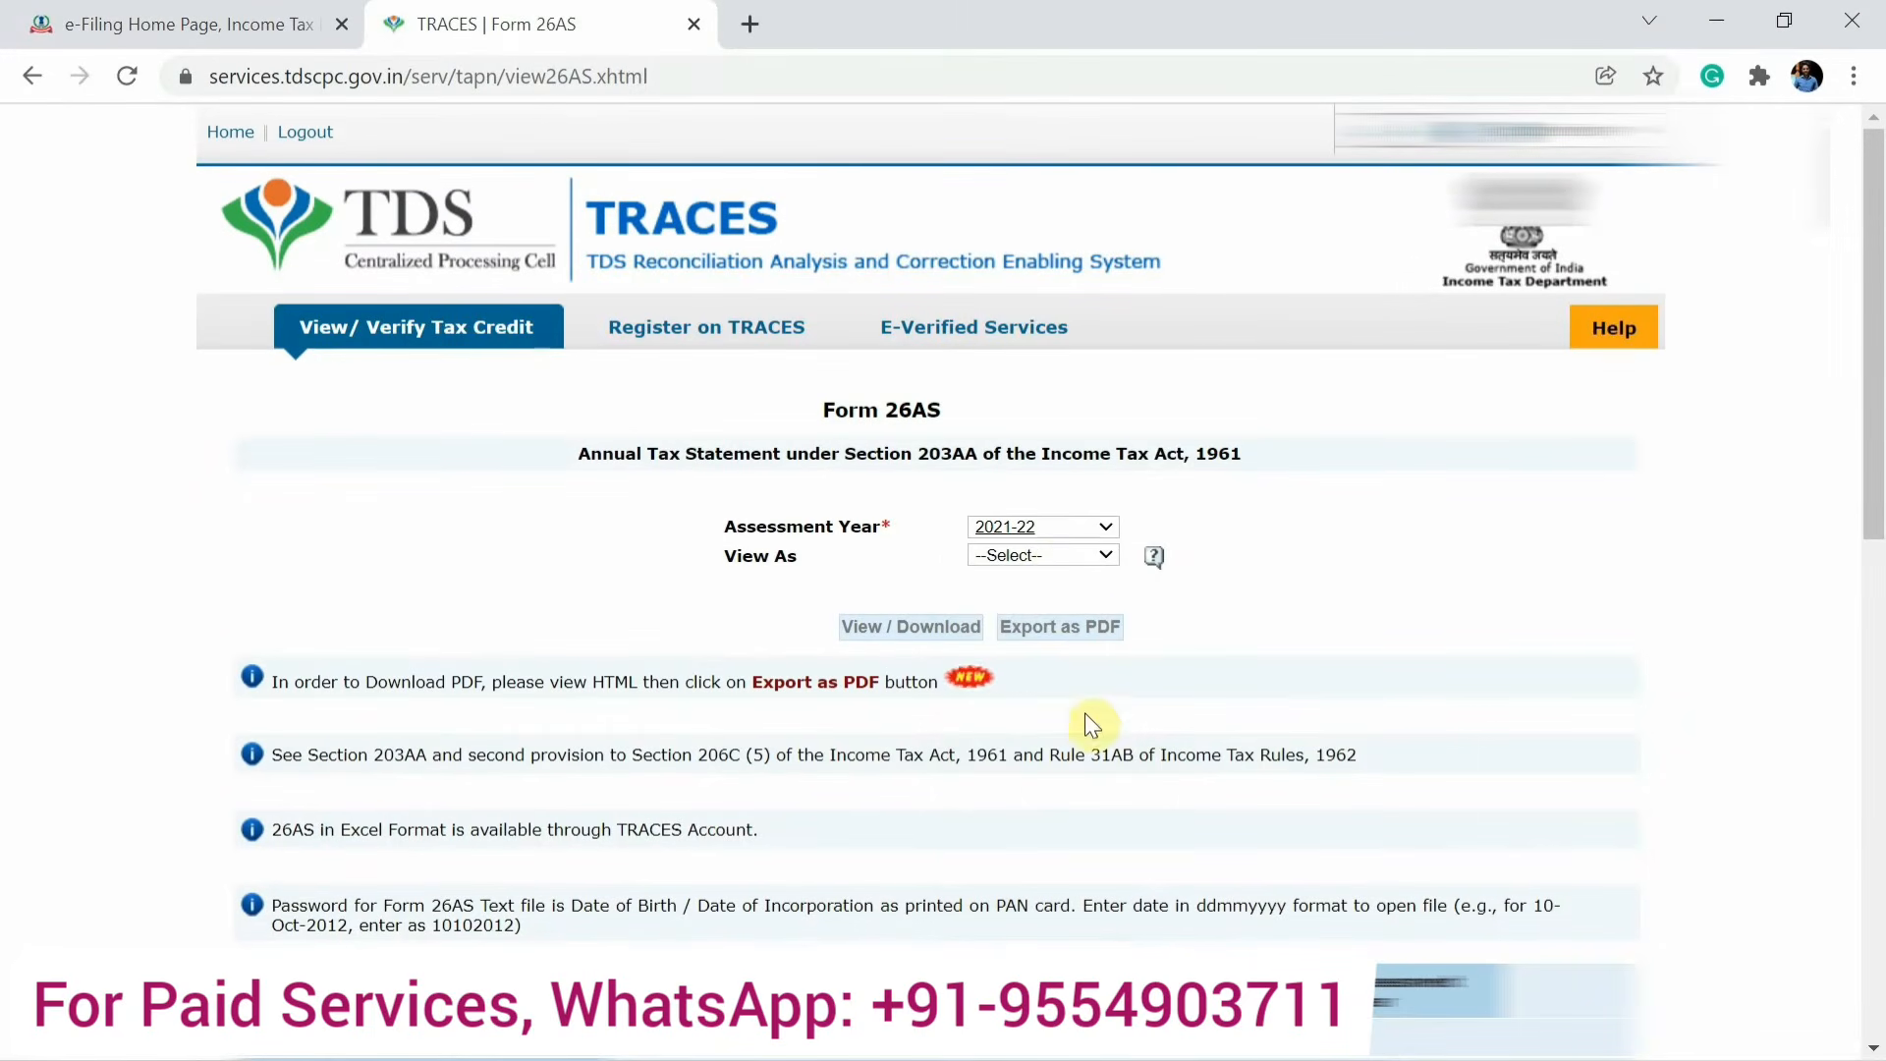
pyautogui.click(1051, 556)
pyautogui.click(1029, 597)
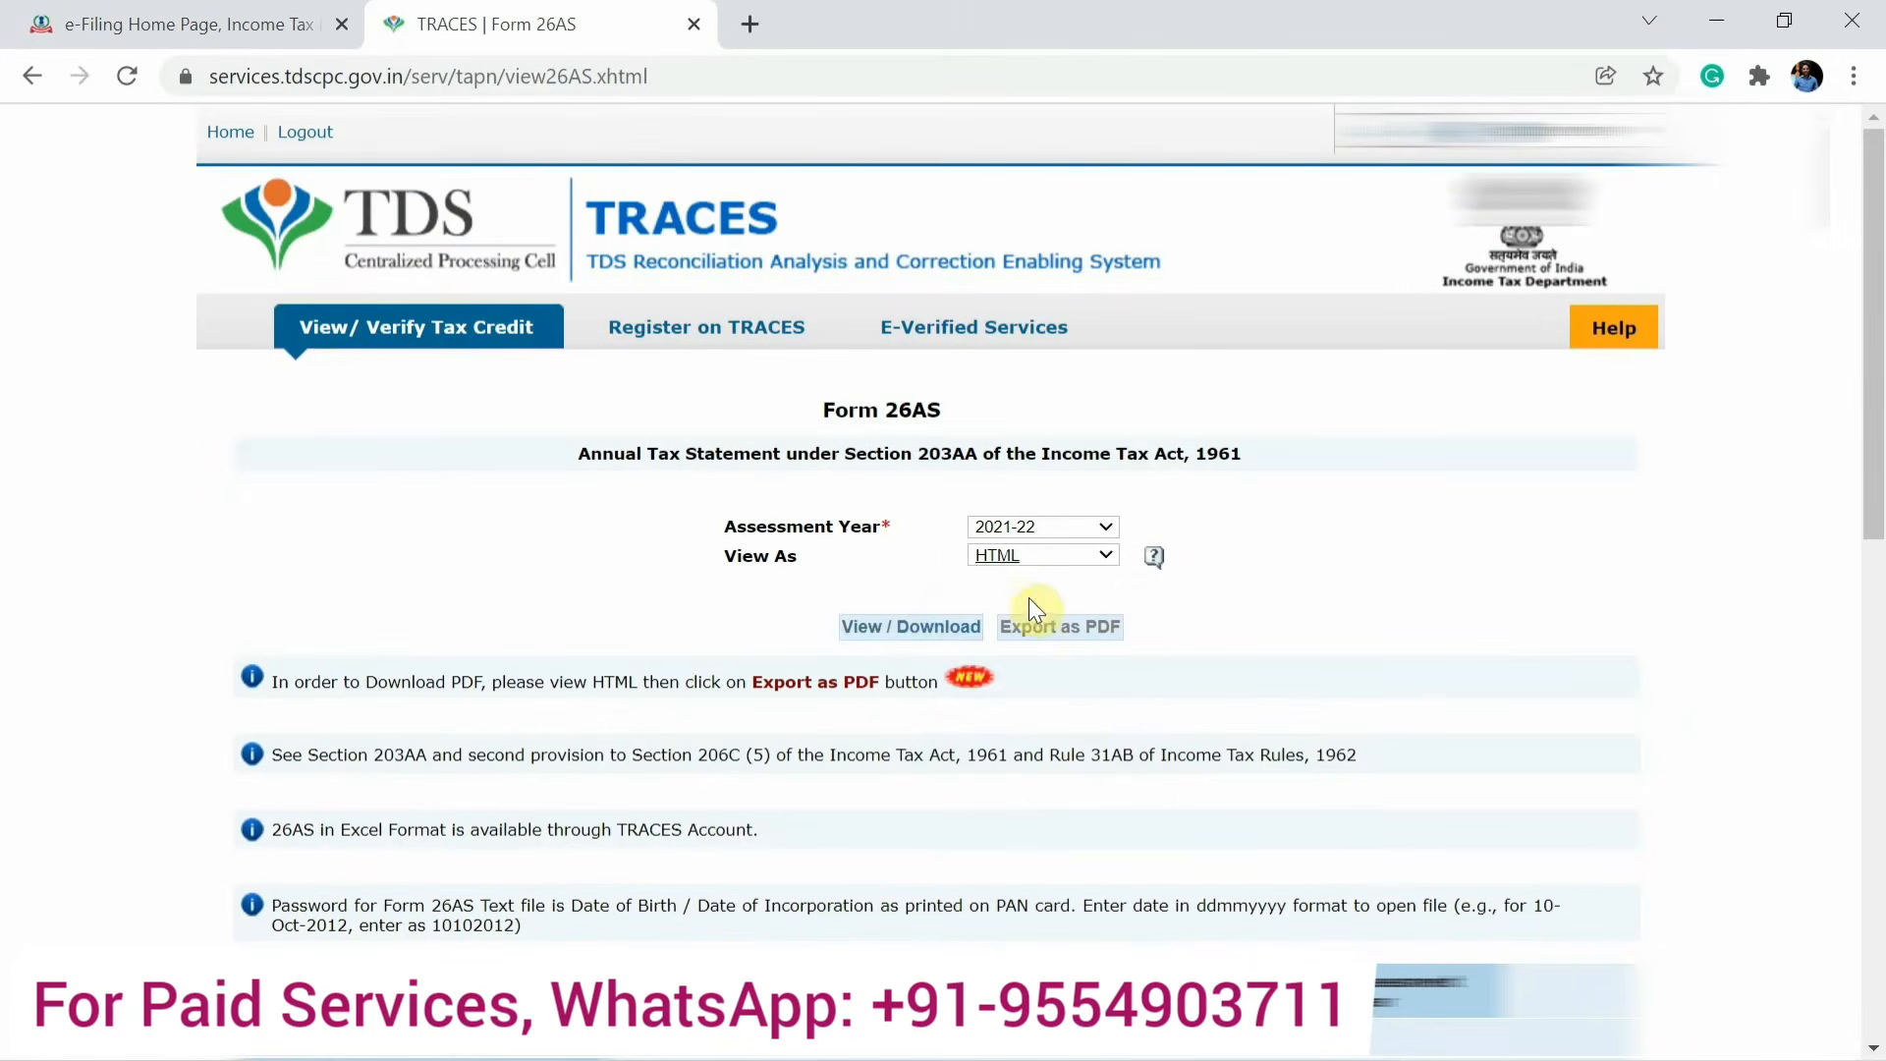
pyautogui.click(925, 628)
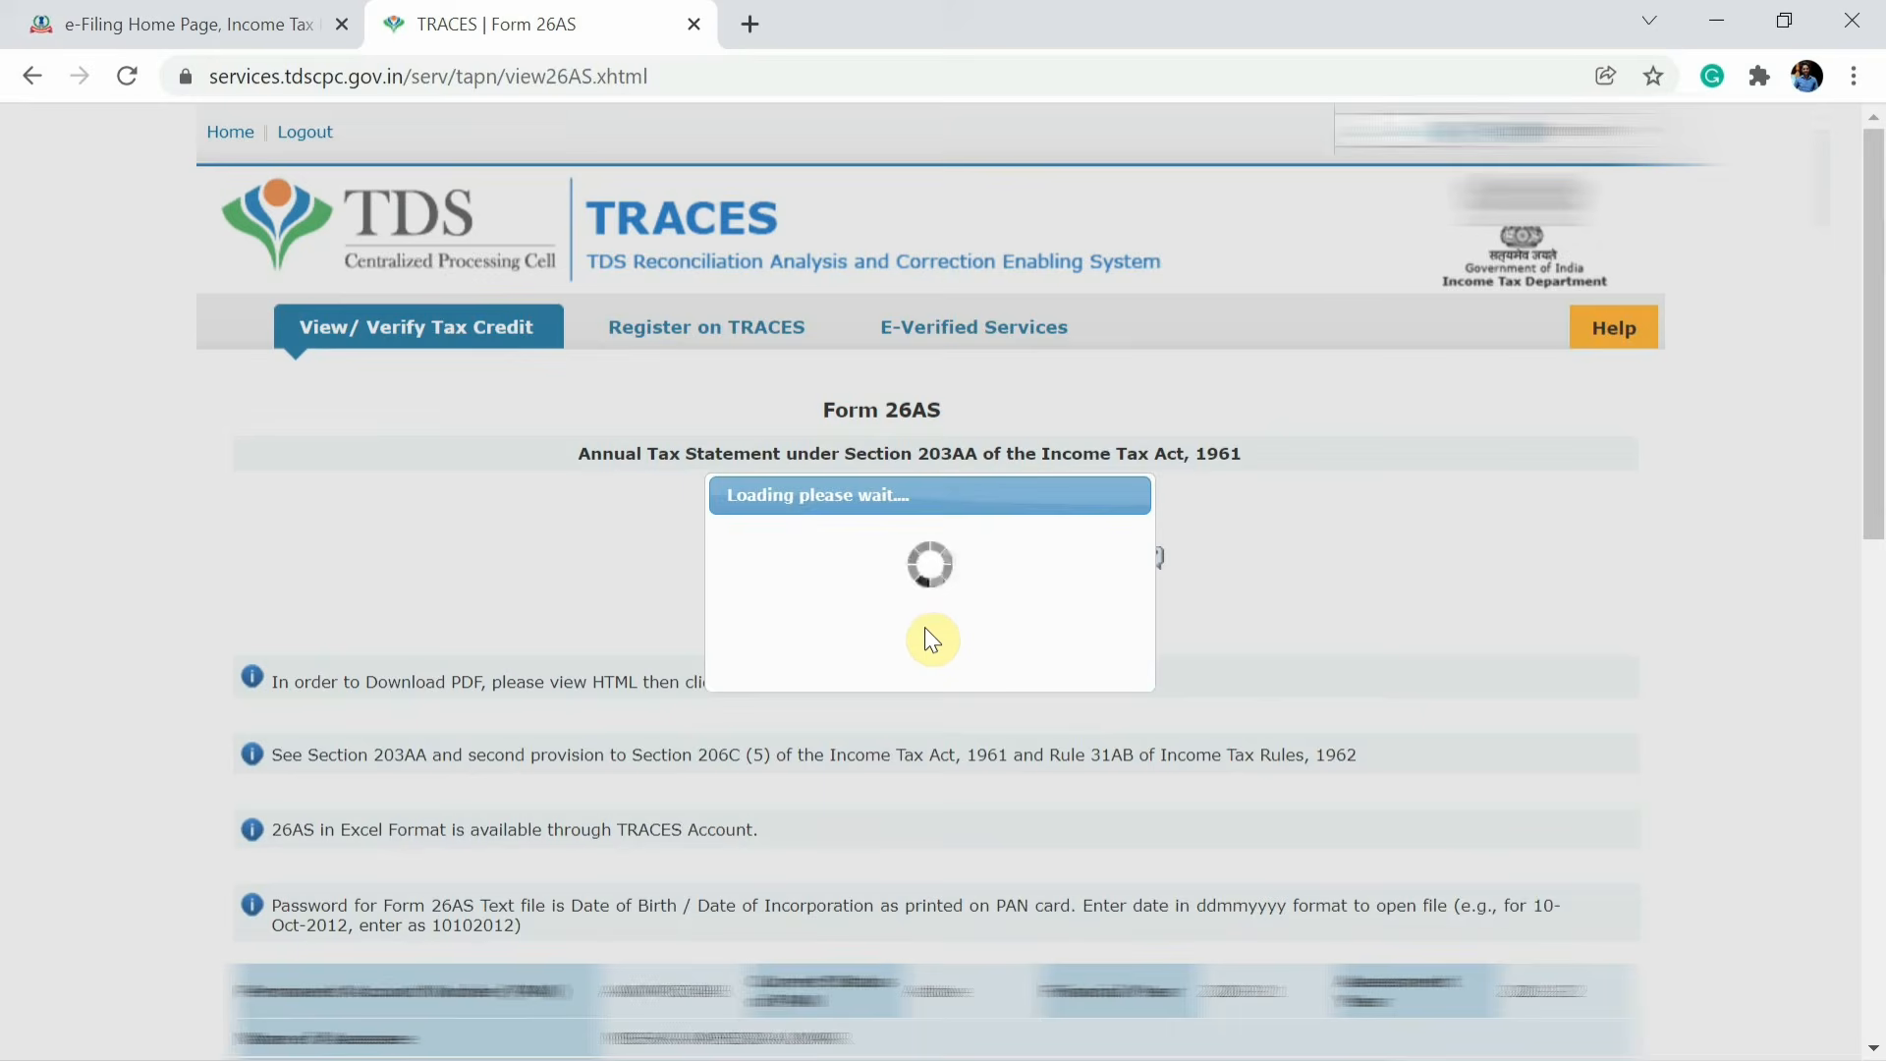
# Compare the Form 26AS TDS entries with the taxes paid details on the e-Filing portal.
pyautogui.scroll(-5, 924, 627)
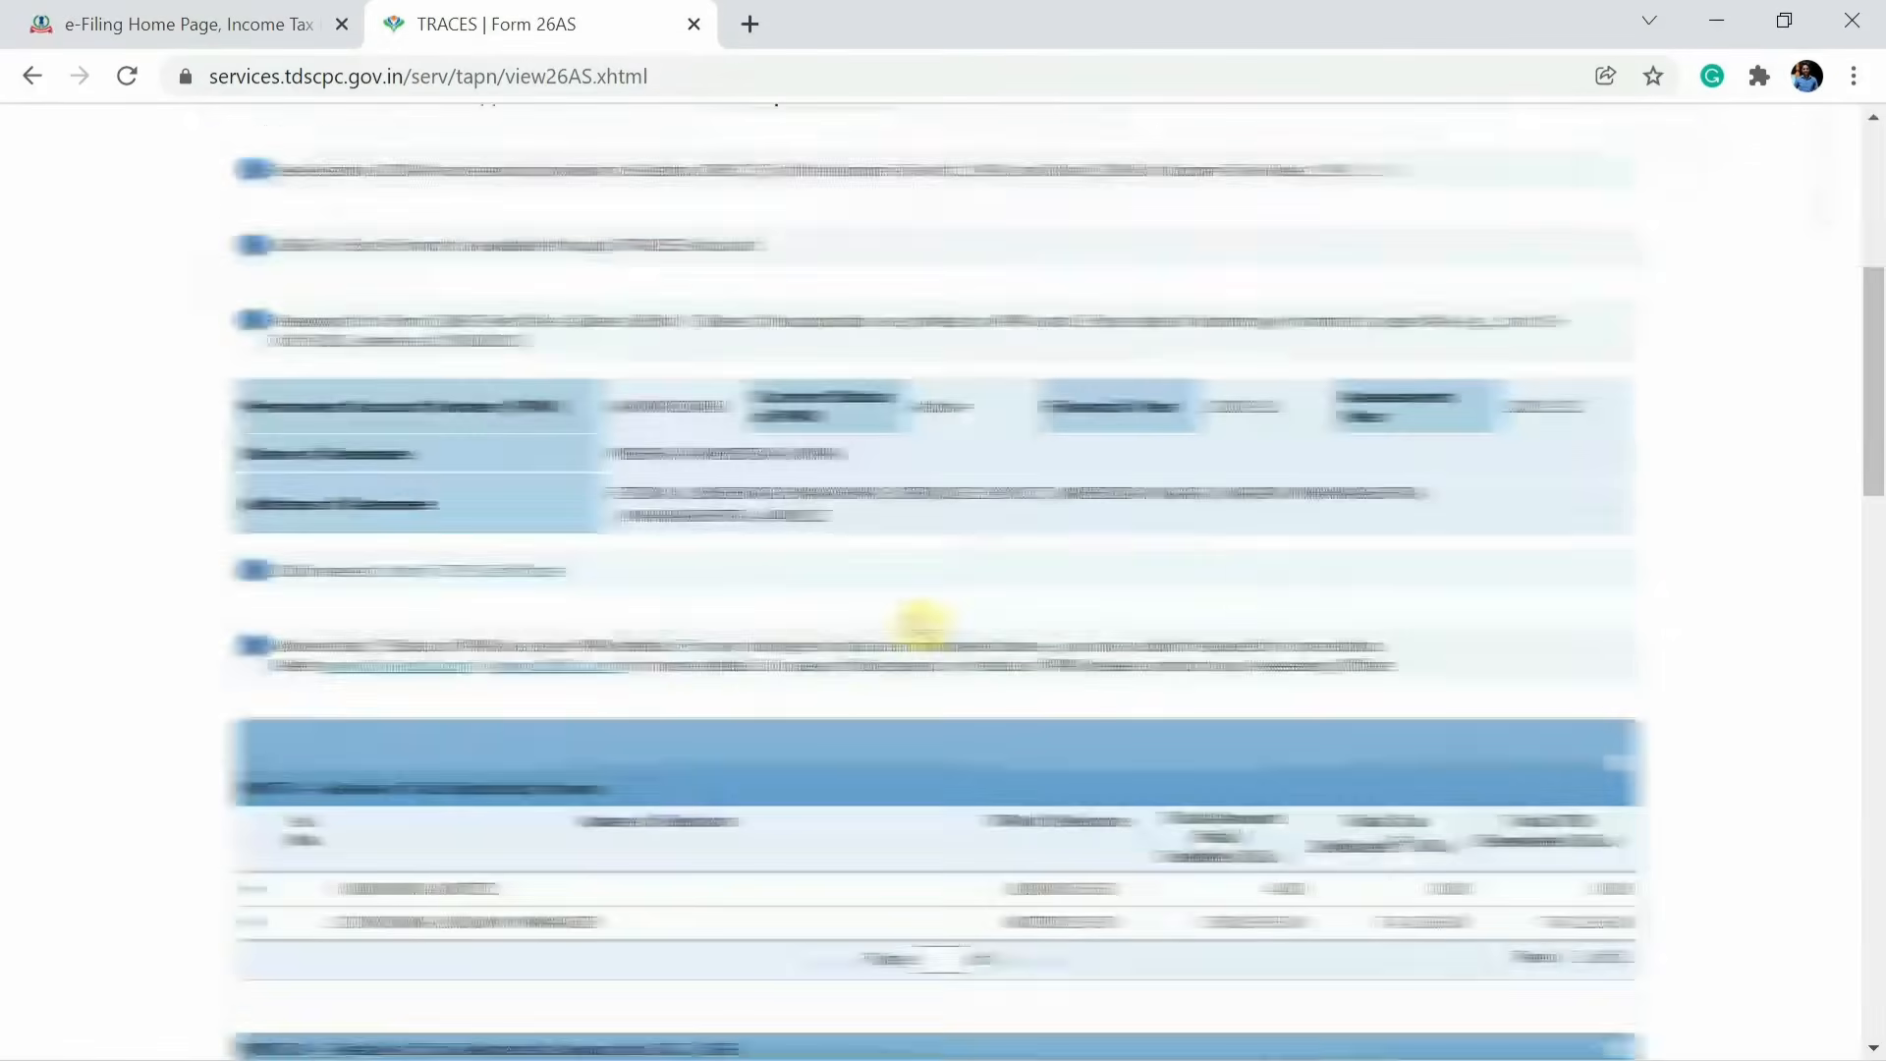
pyautogui.scroll(-3, 919, 625)
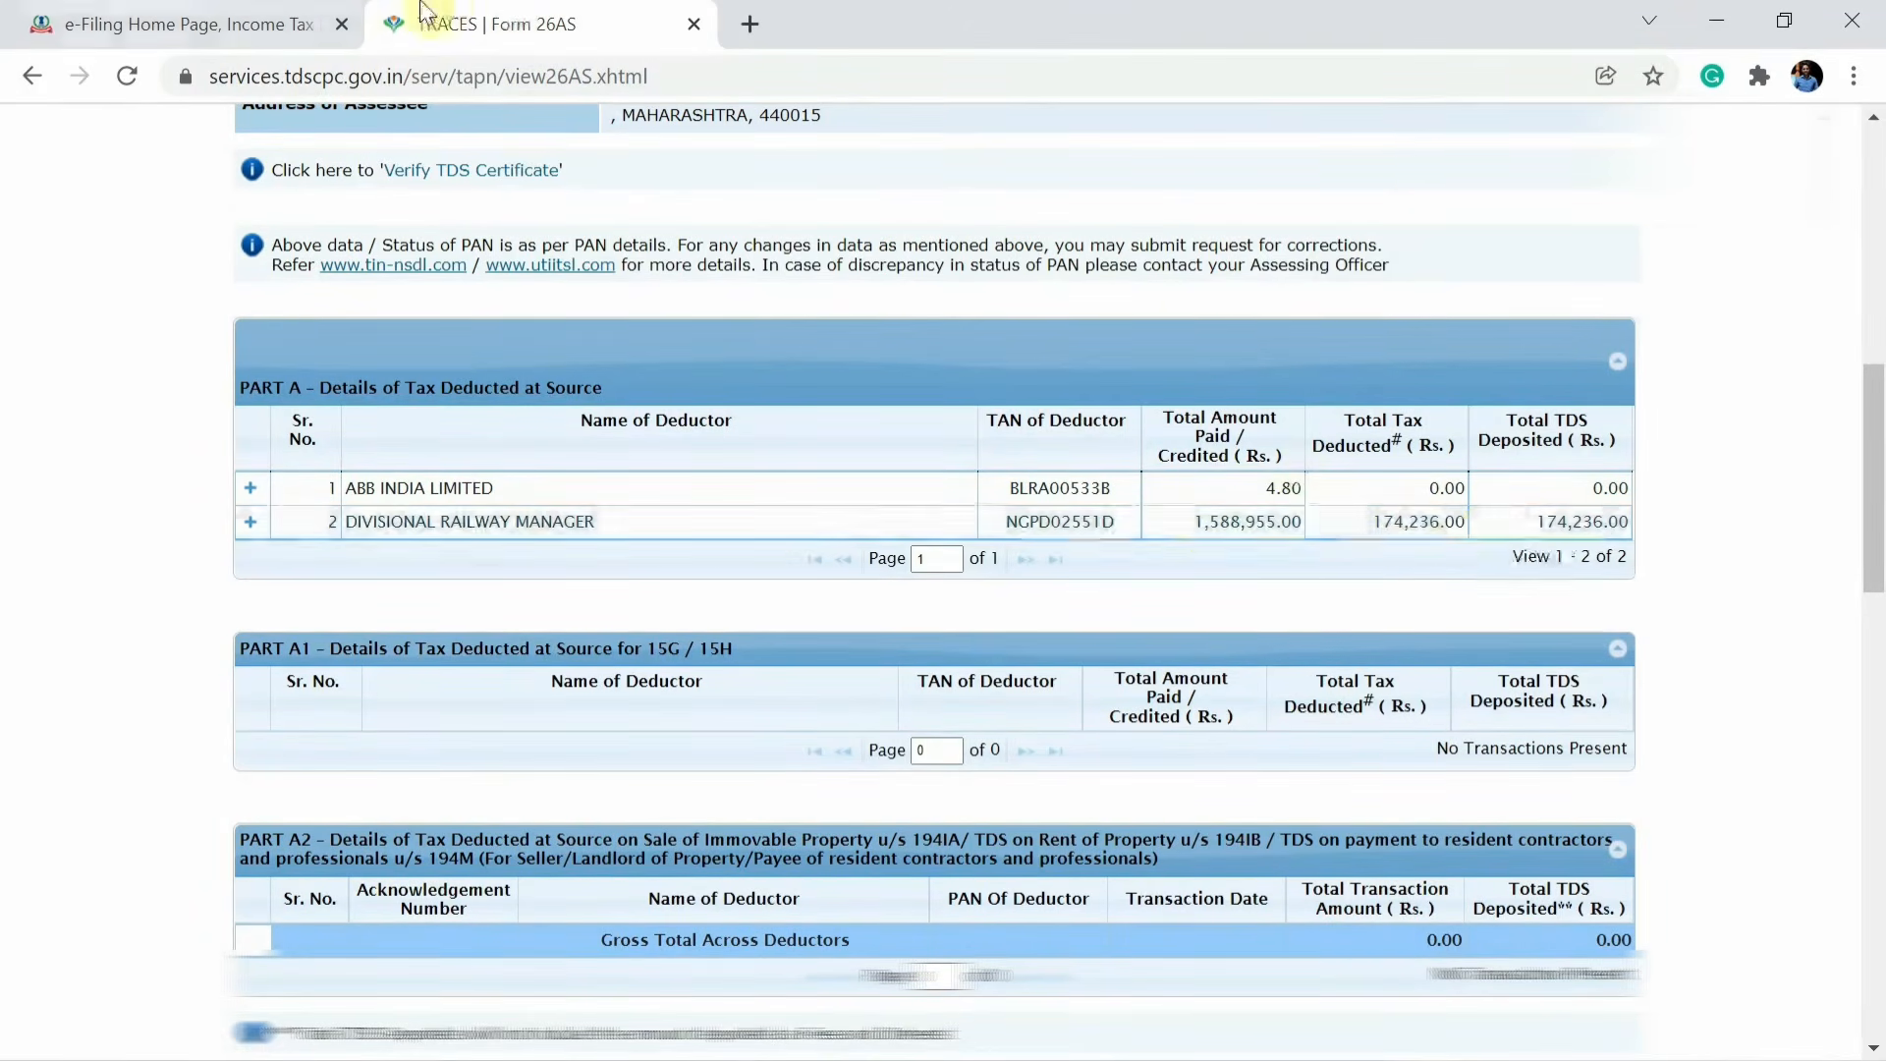
pyautogui.click(197, 24)
pyautogui.scroll(-3, 792, 753)
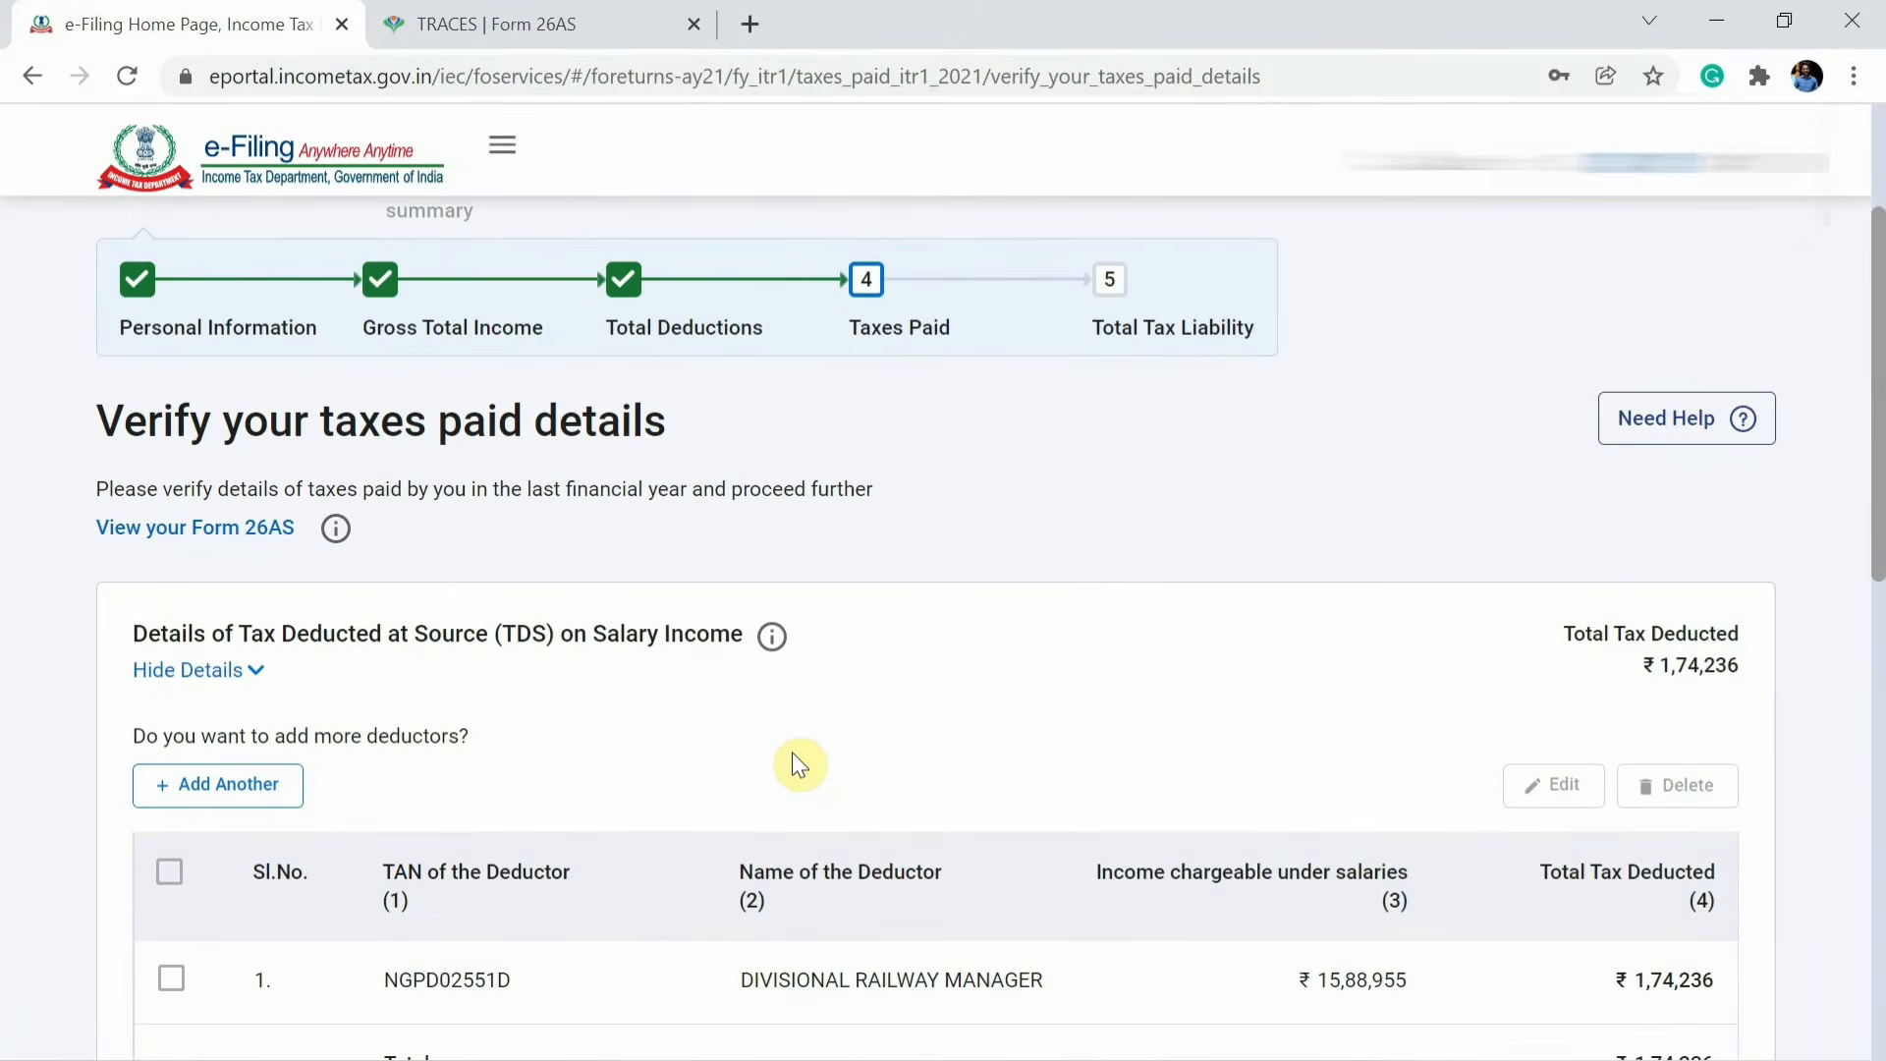
pyautogui.scroll(-8, 792, 753)
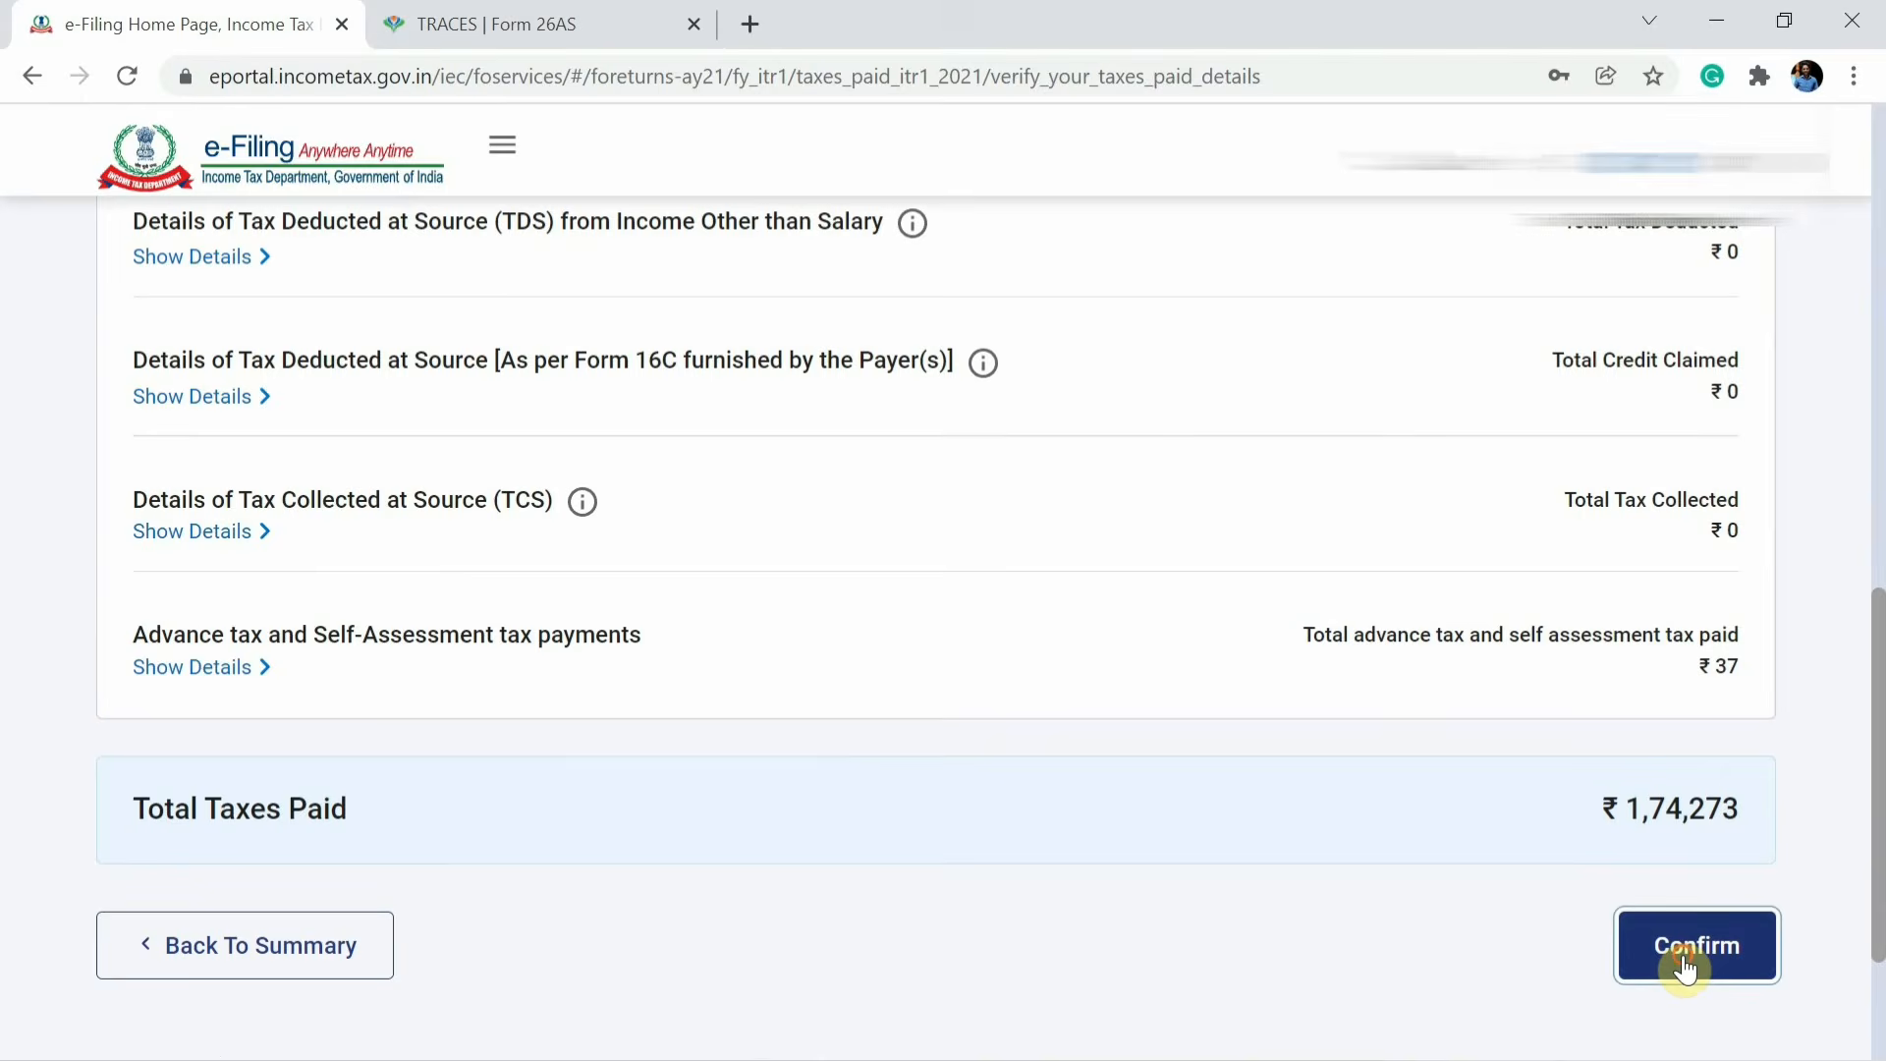
# Confirm the taxes paid details and open the Total Tax Liability section of the return summary.
pyautogui.click(1682, 953)
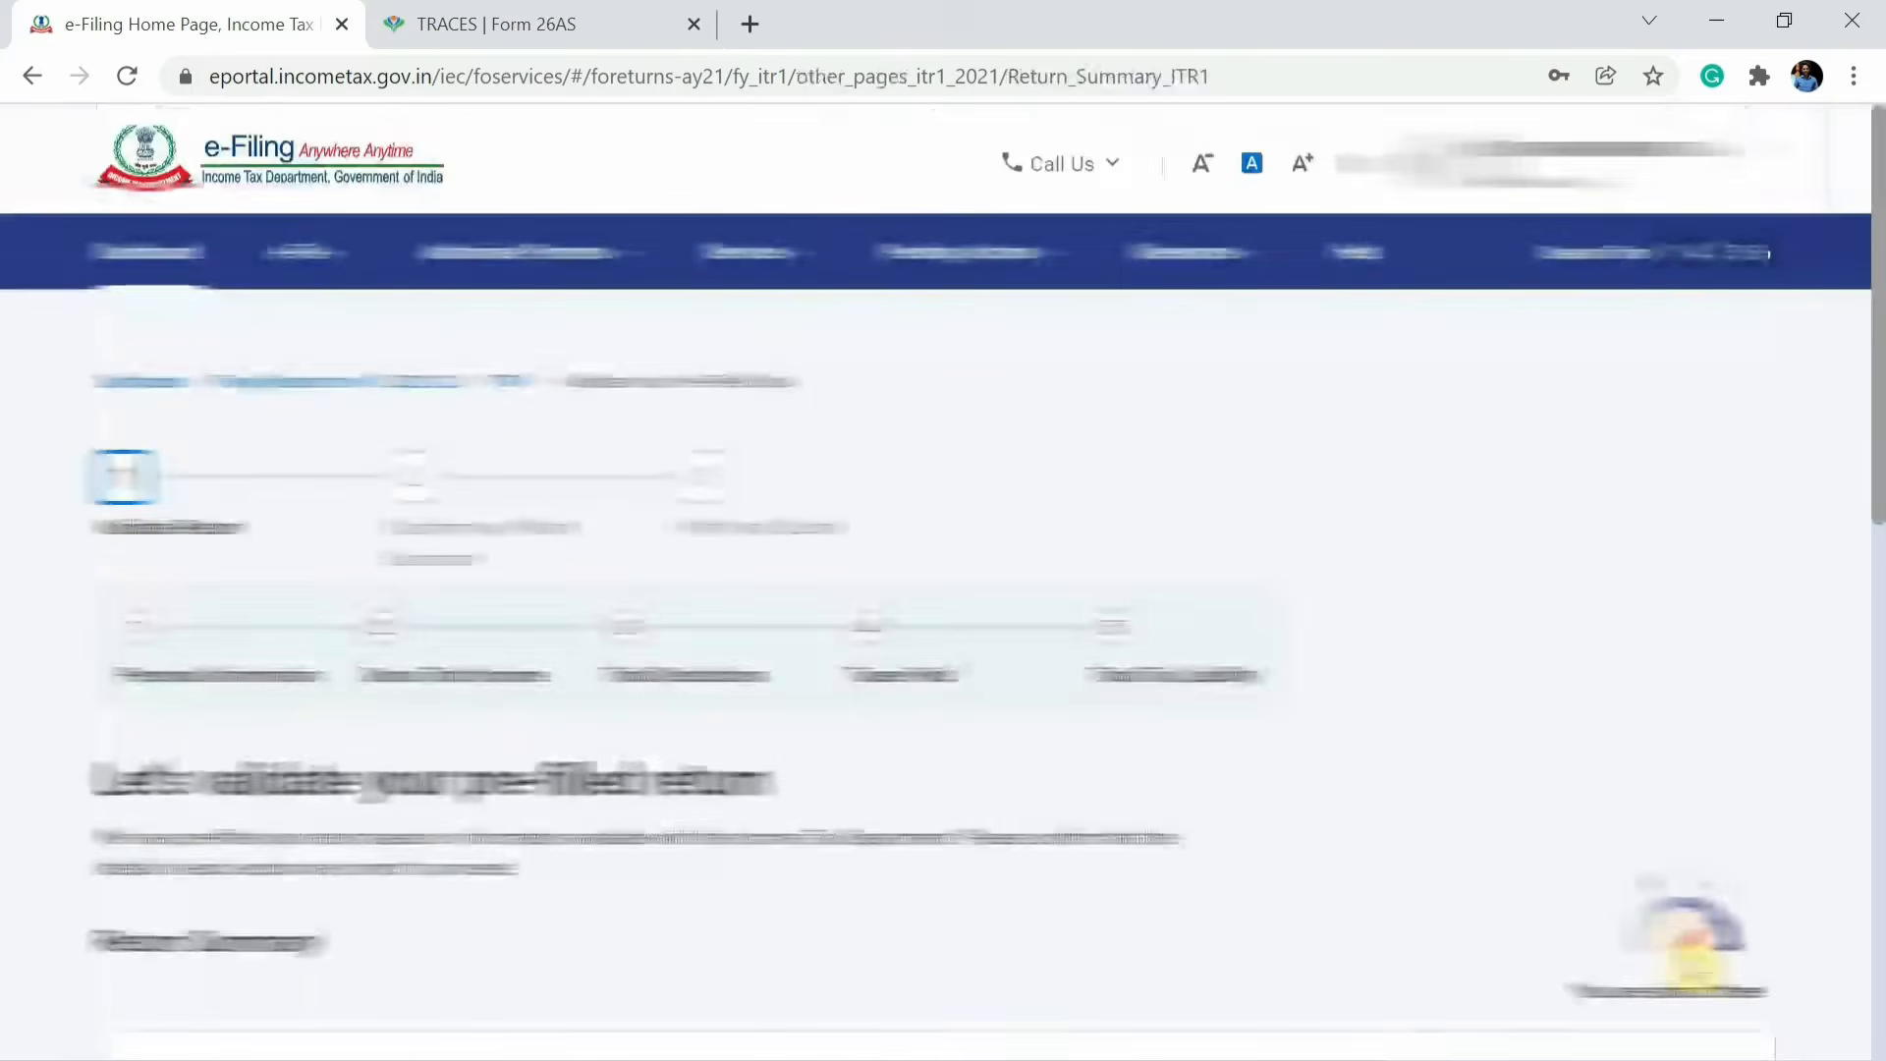
pyautogui.scroll(-10, 1690, 968)
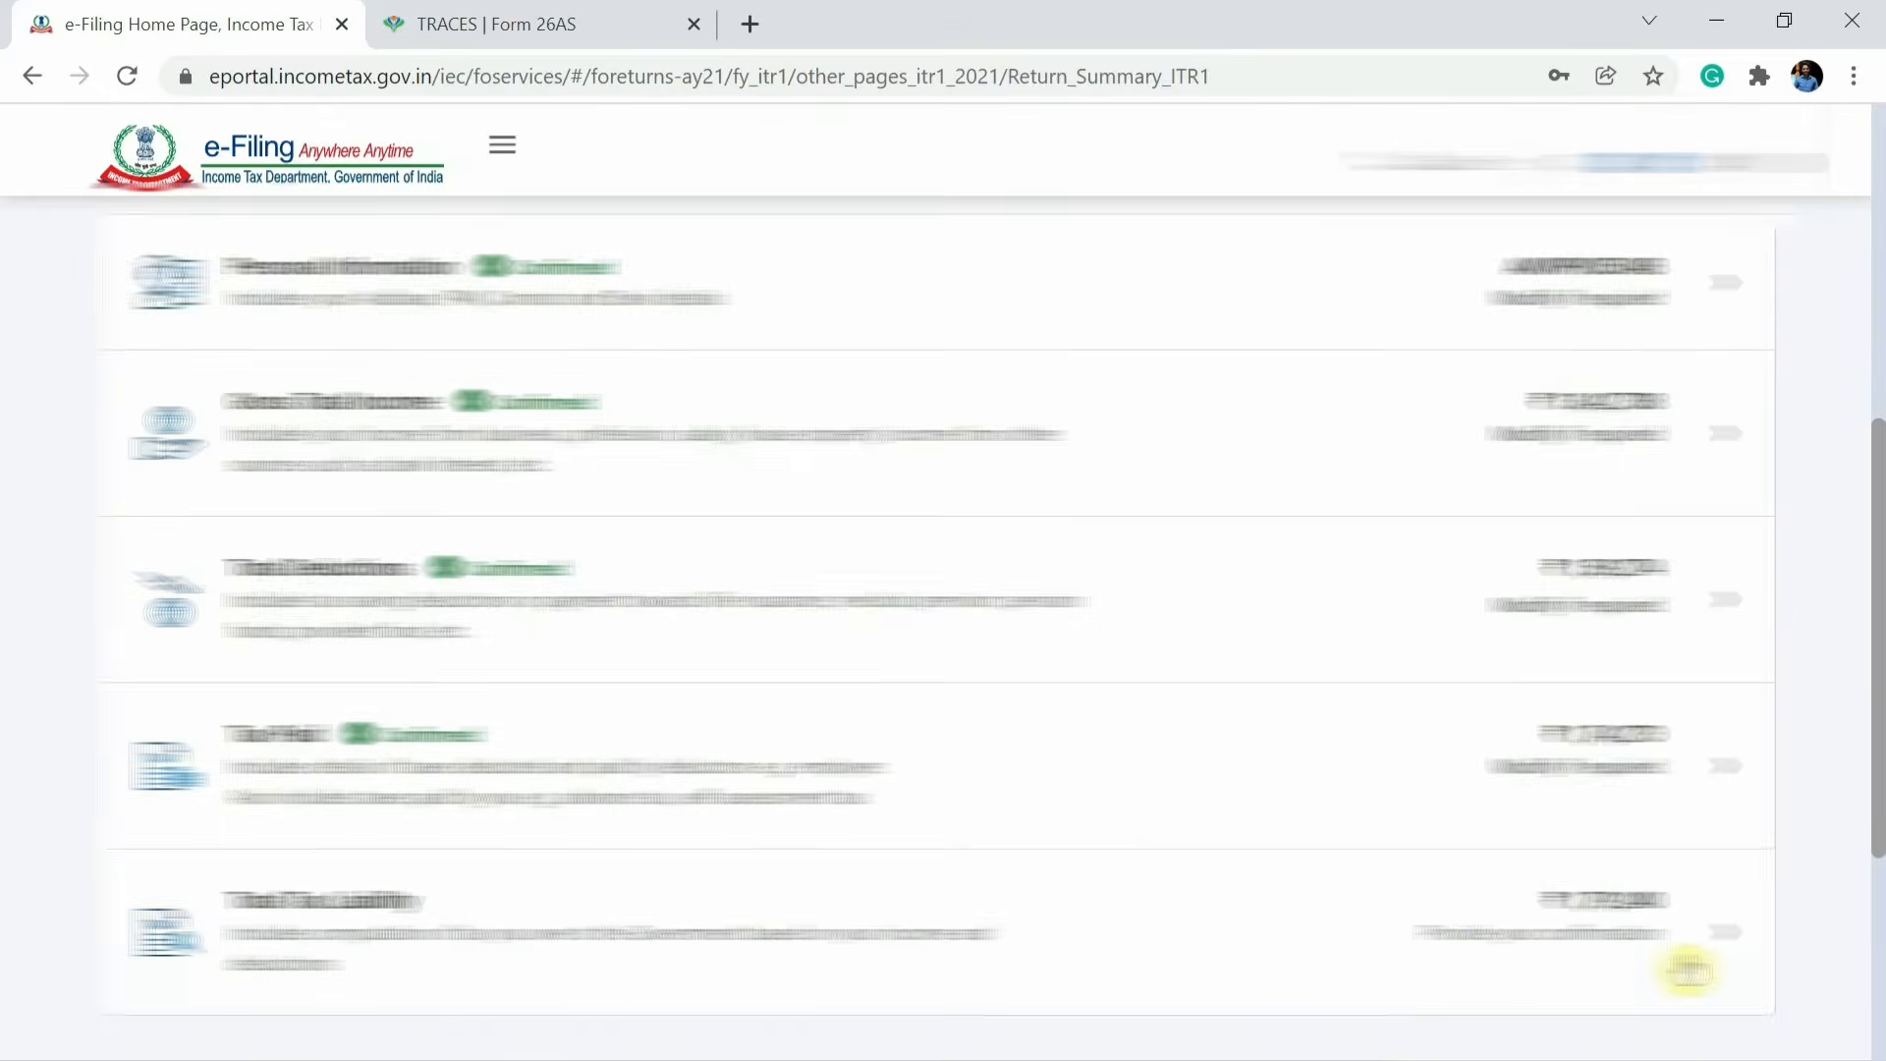
pyautogui.click(1633, 807)
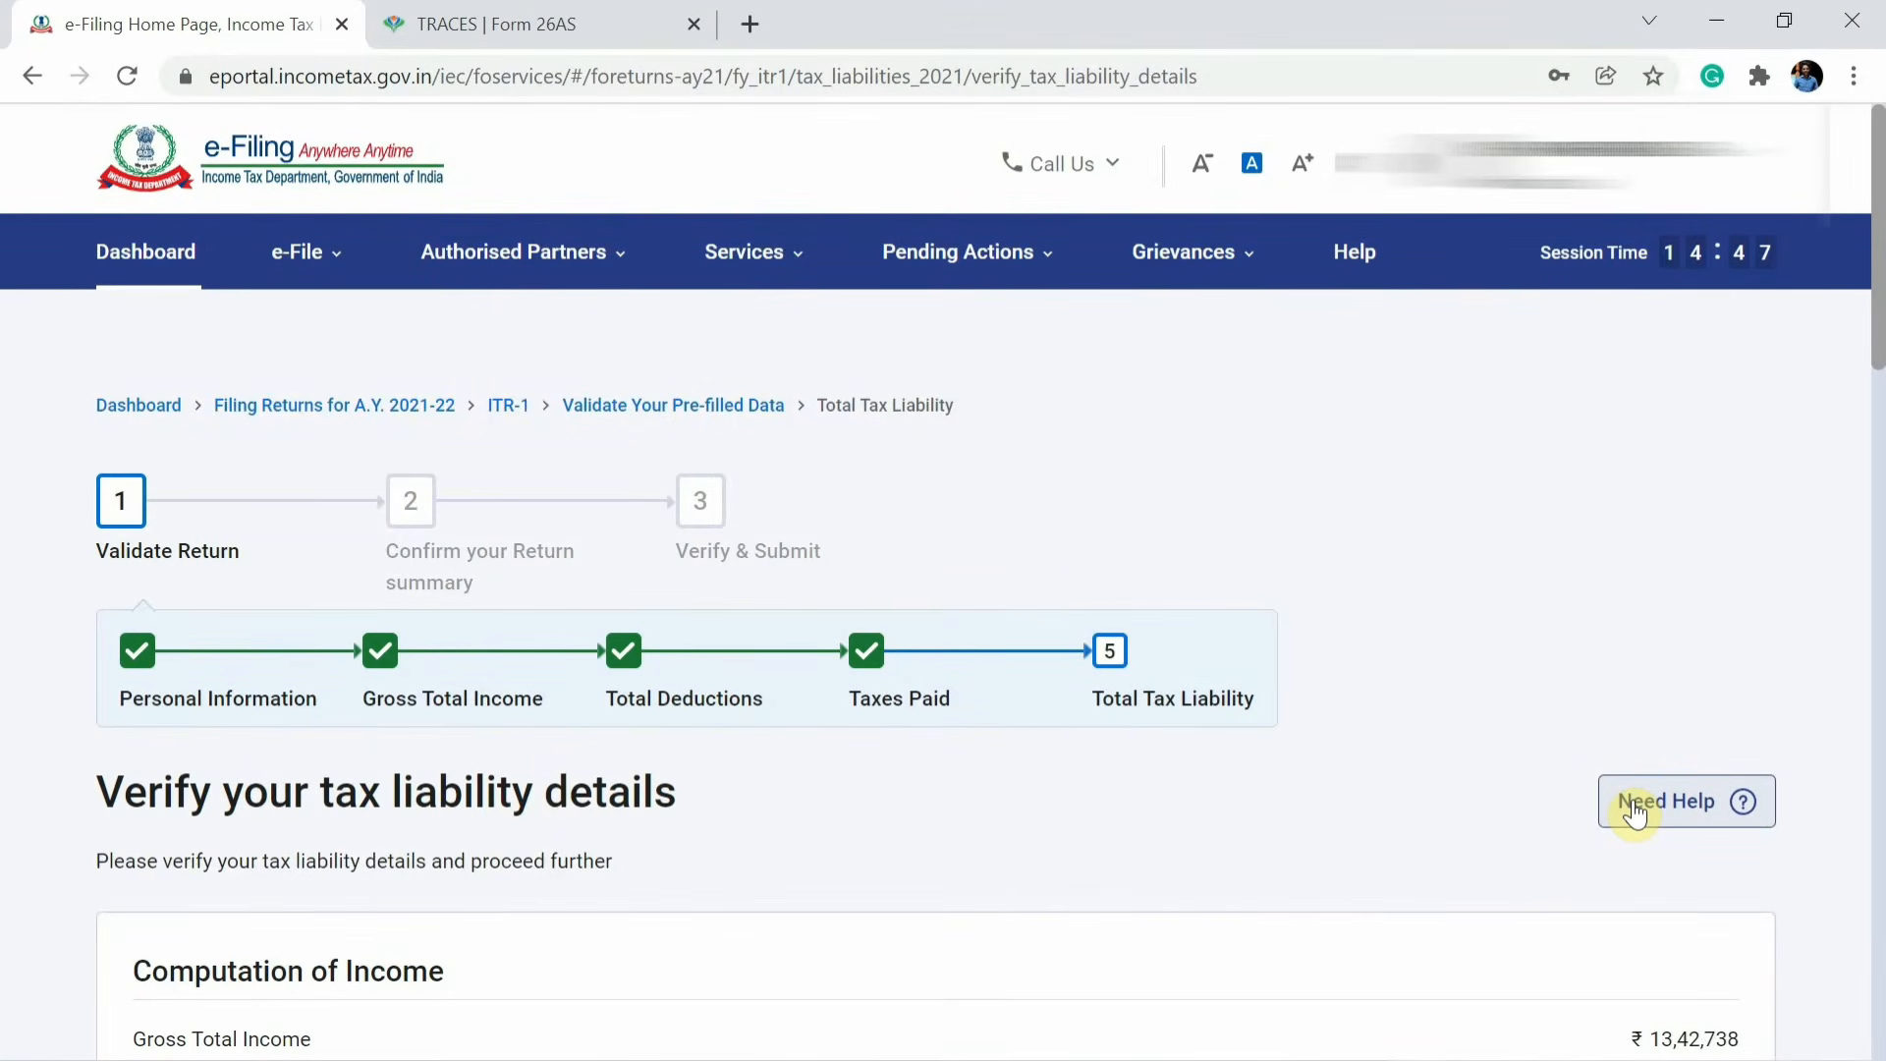
# Review the tax liability computation, including the fee under section 234F and the total tax, fee and interest.
pyautogui.scroll(-7, 1633, 806)
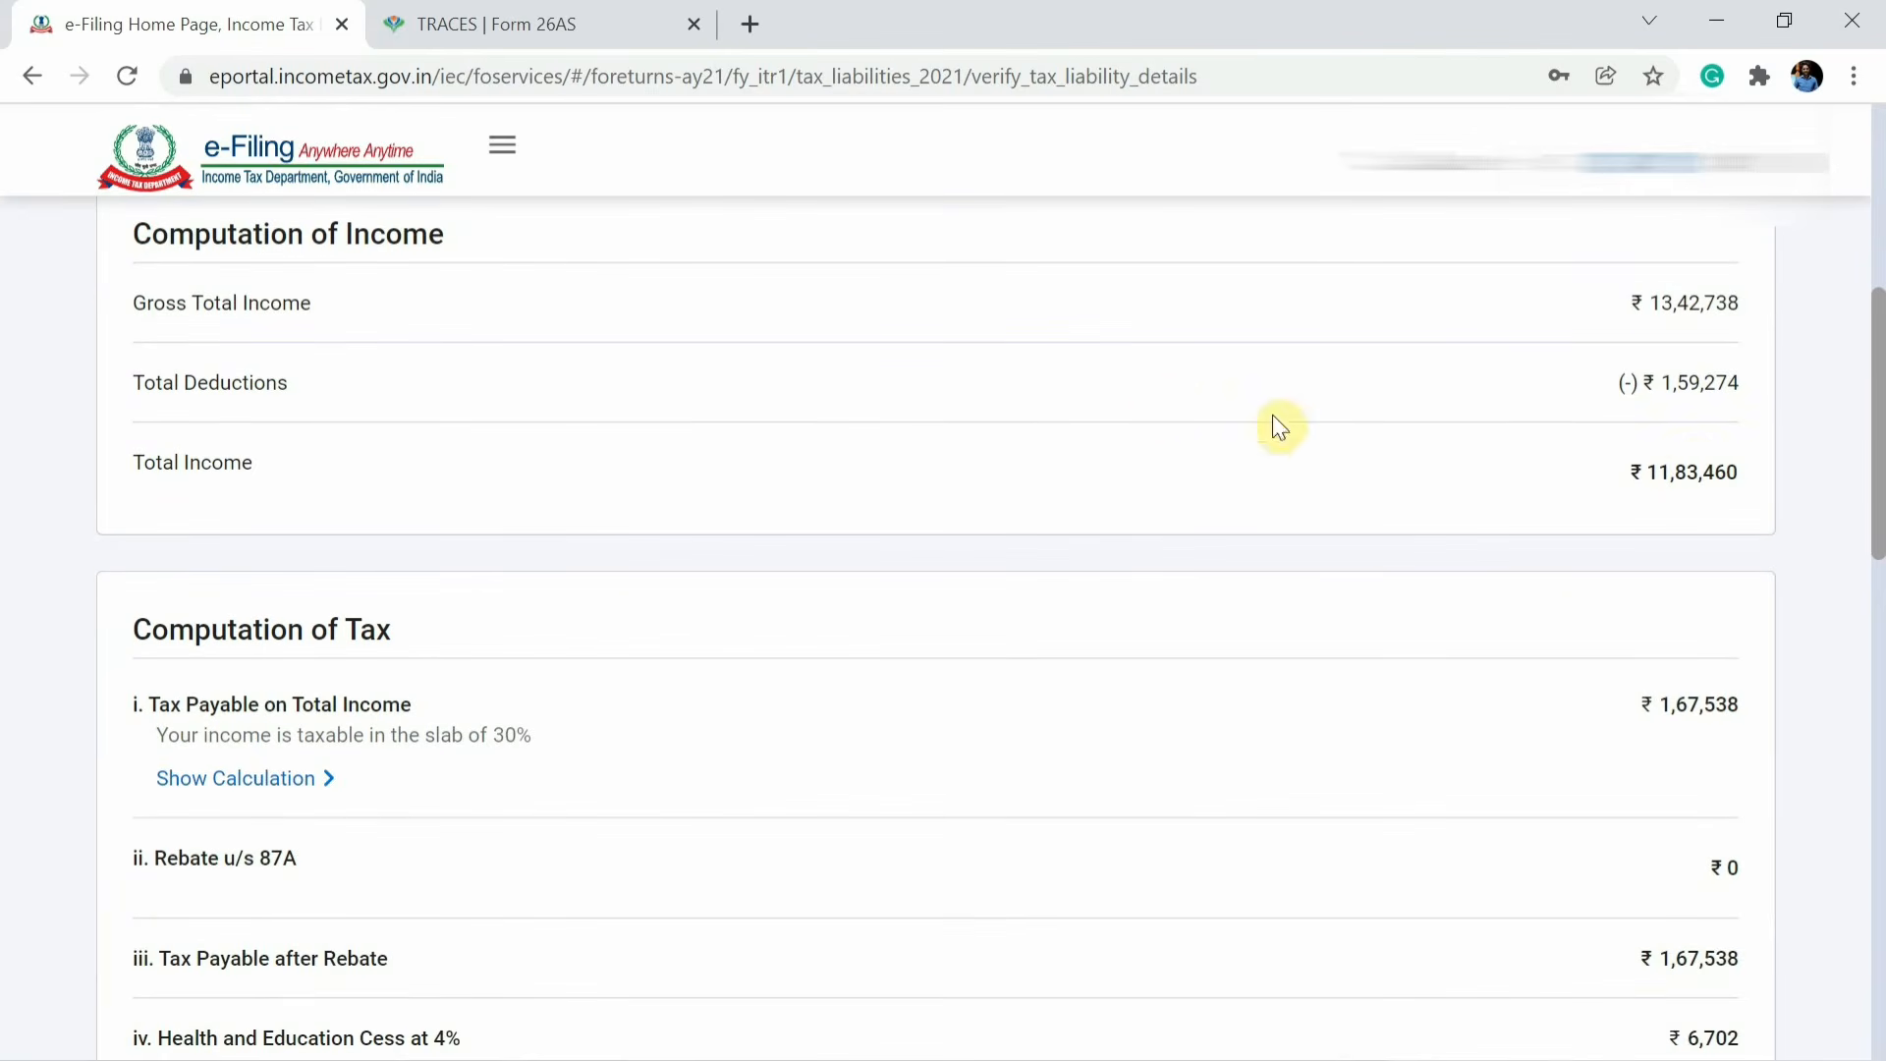
pyautogui.scroll(-3, 1649, 558)
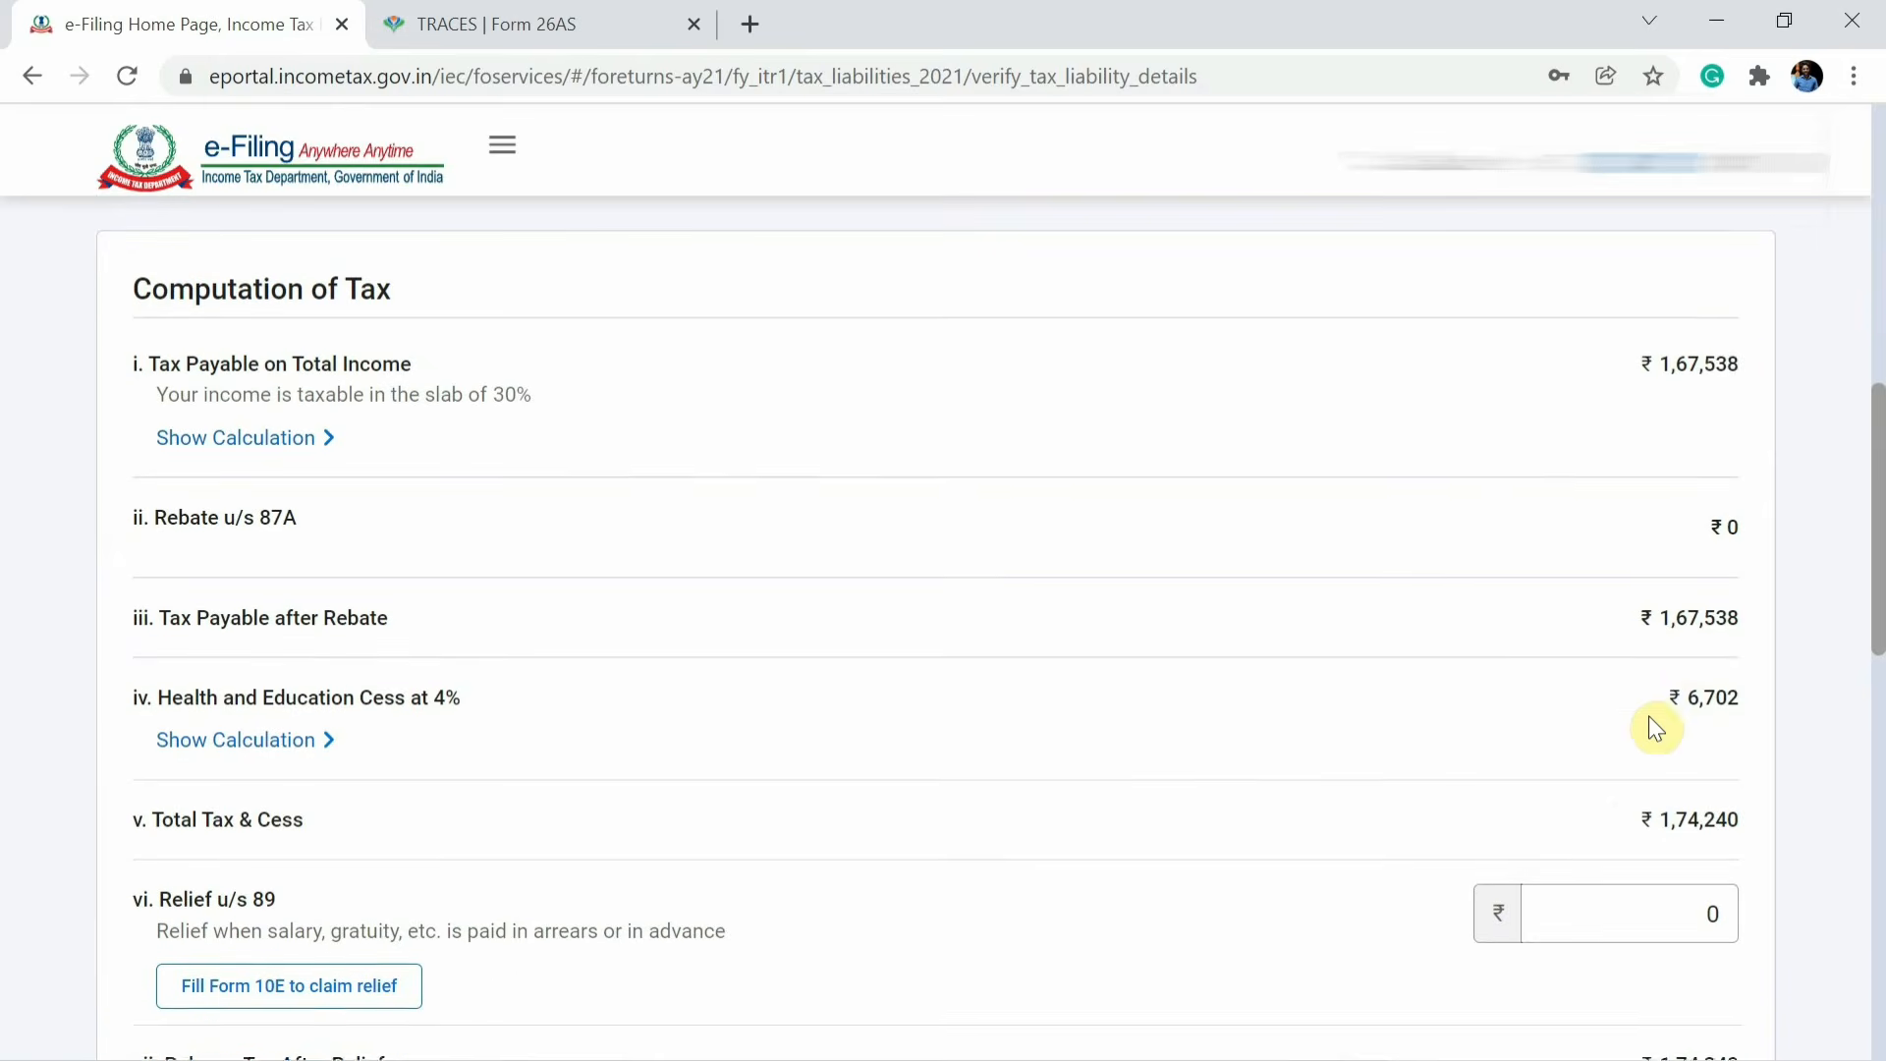
pyautogui.scroll(-2, 1697, 724)
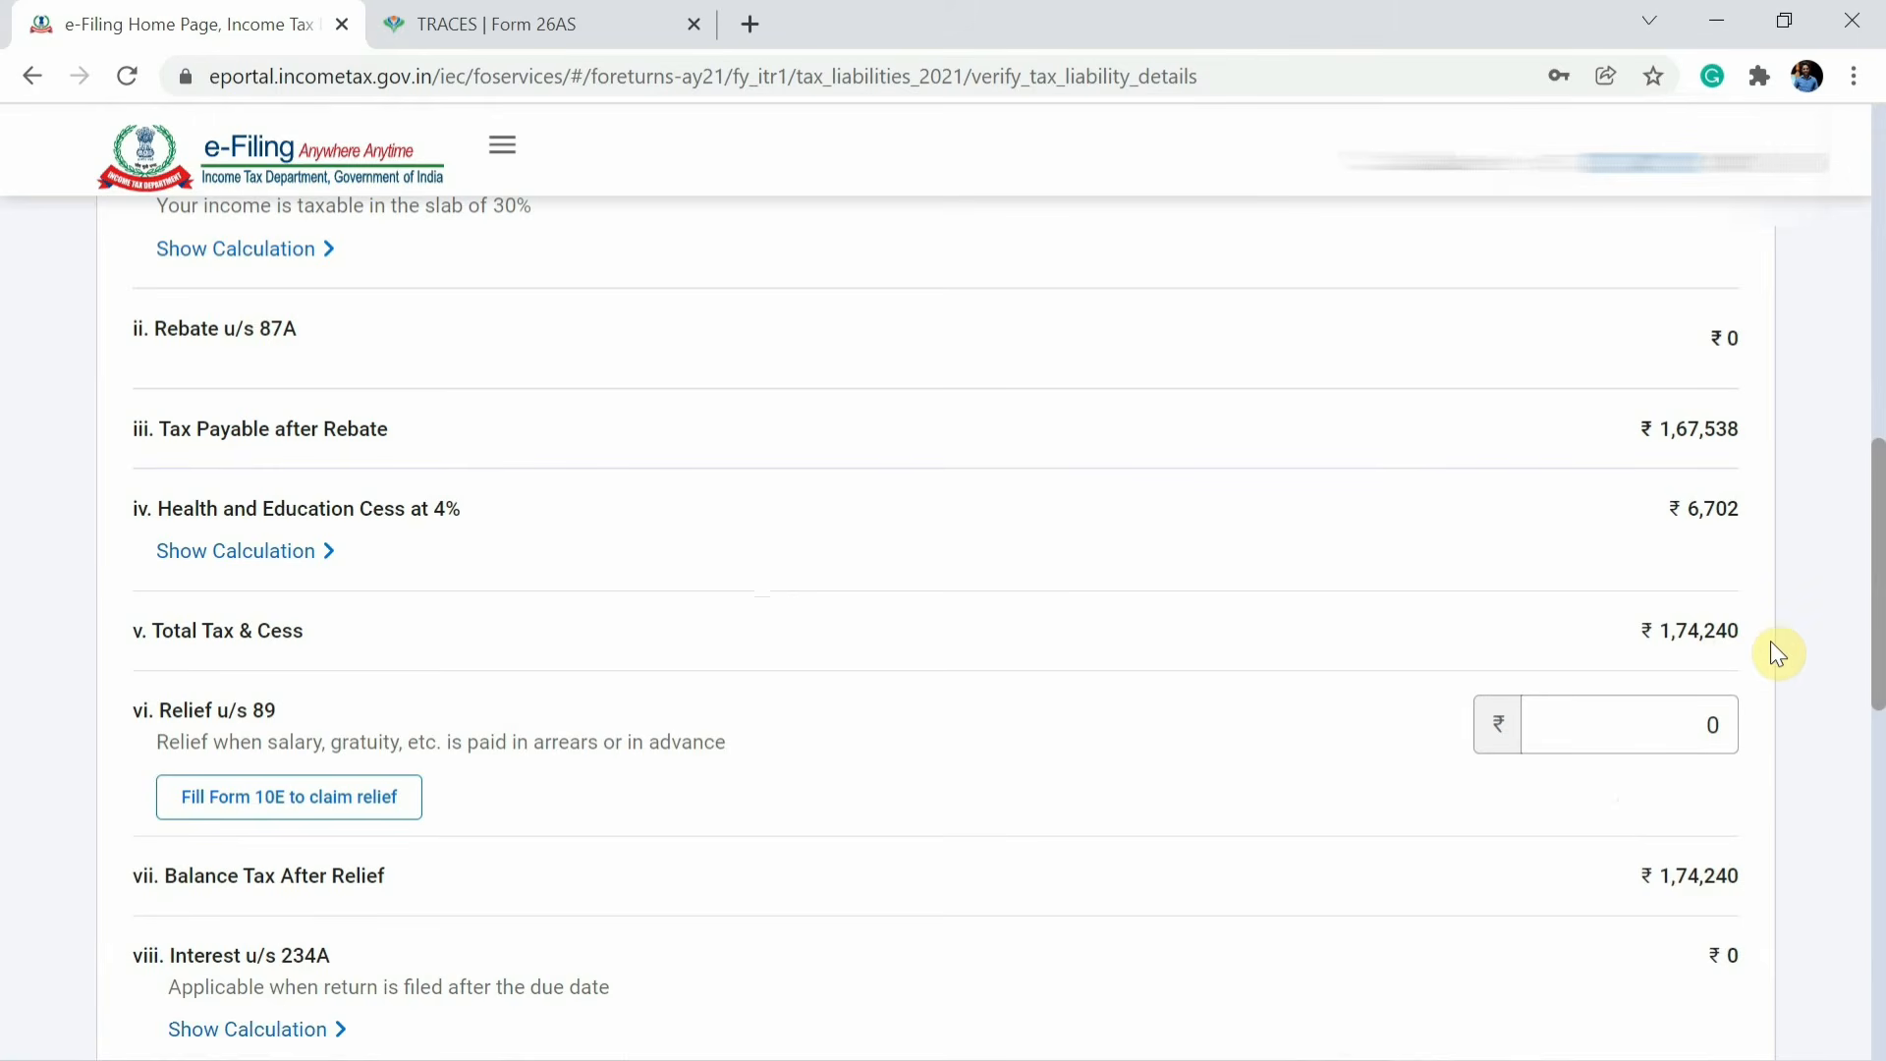
pyautogui.scroll(-2, 1773, 650)
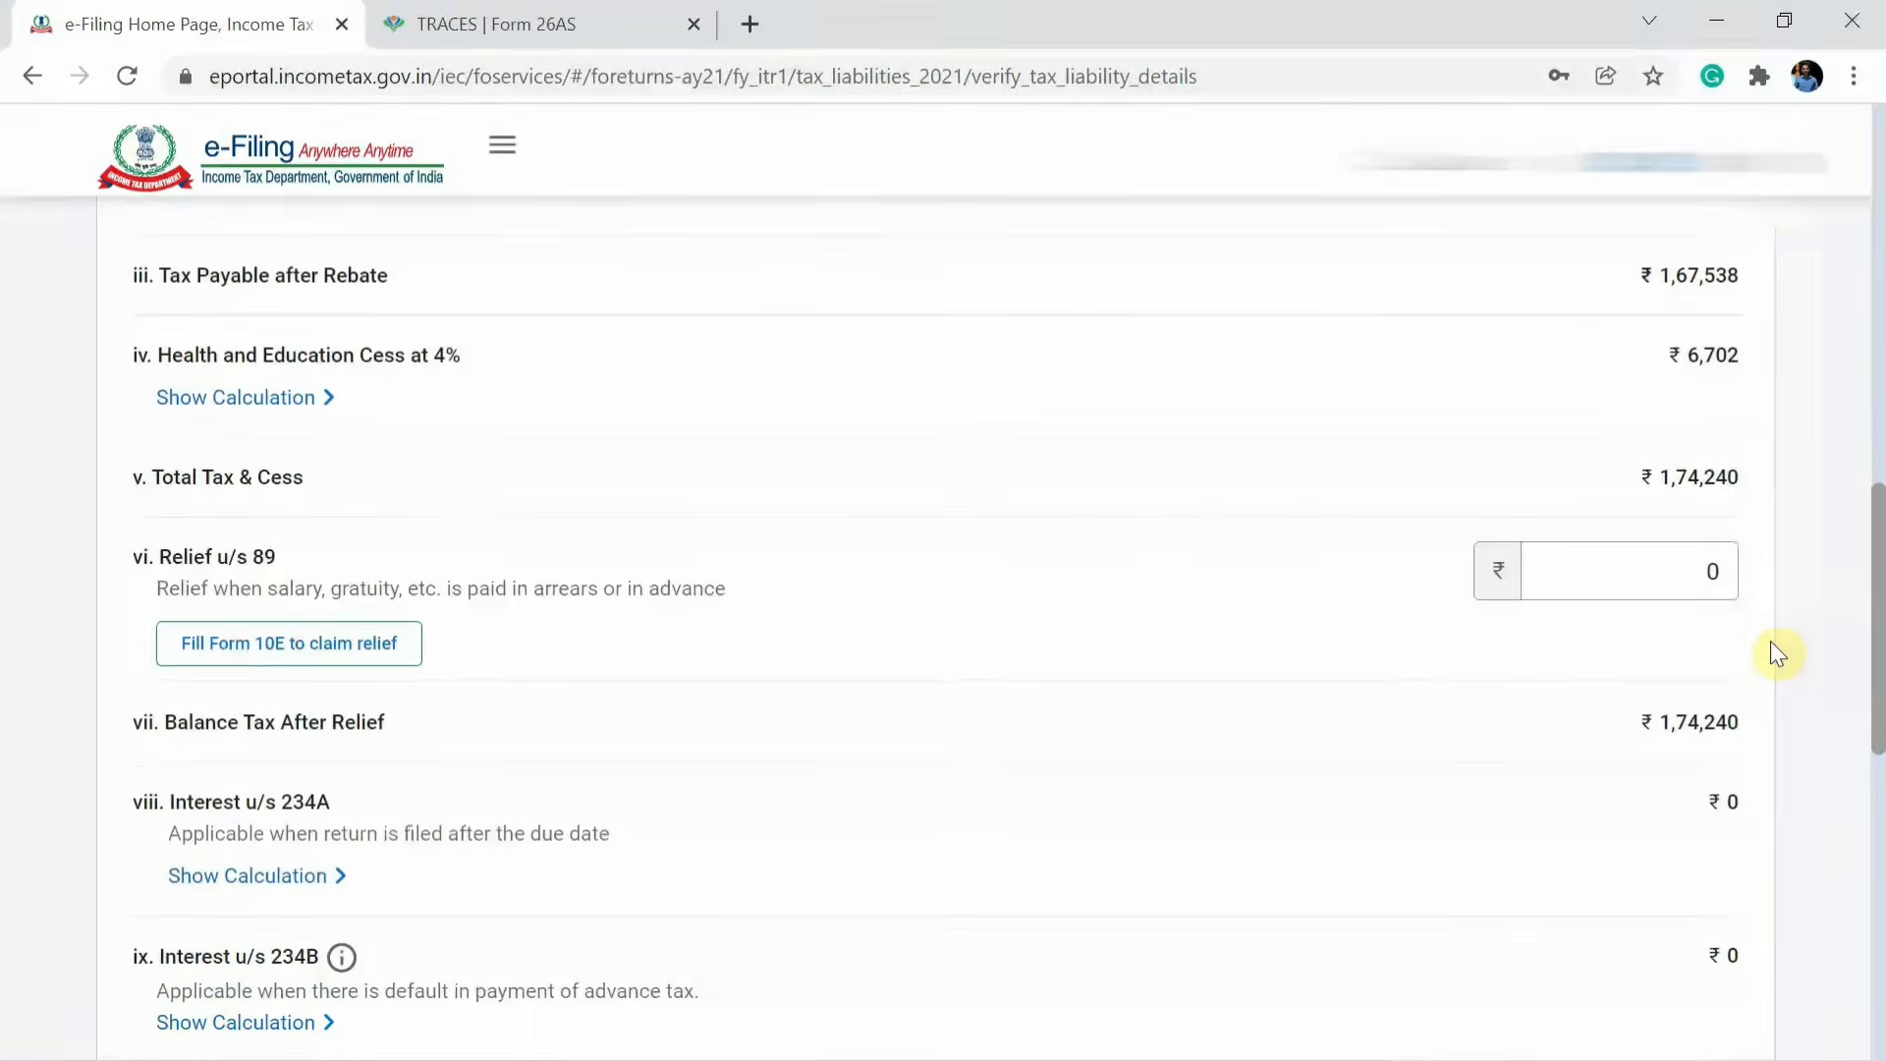
pyautogui.scroll(-6, 1771, 643)
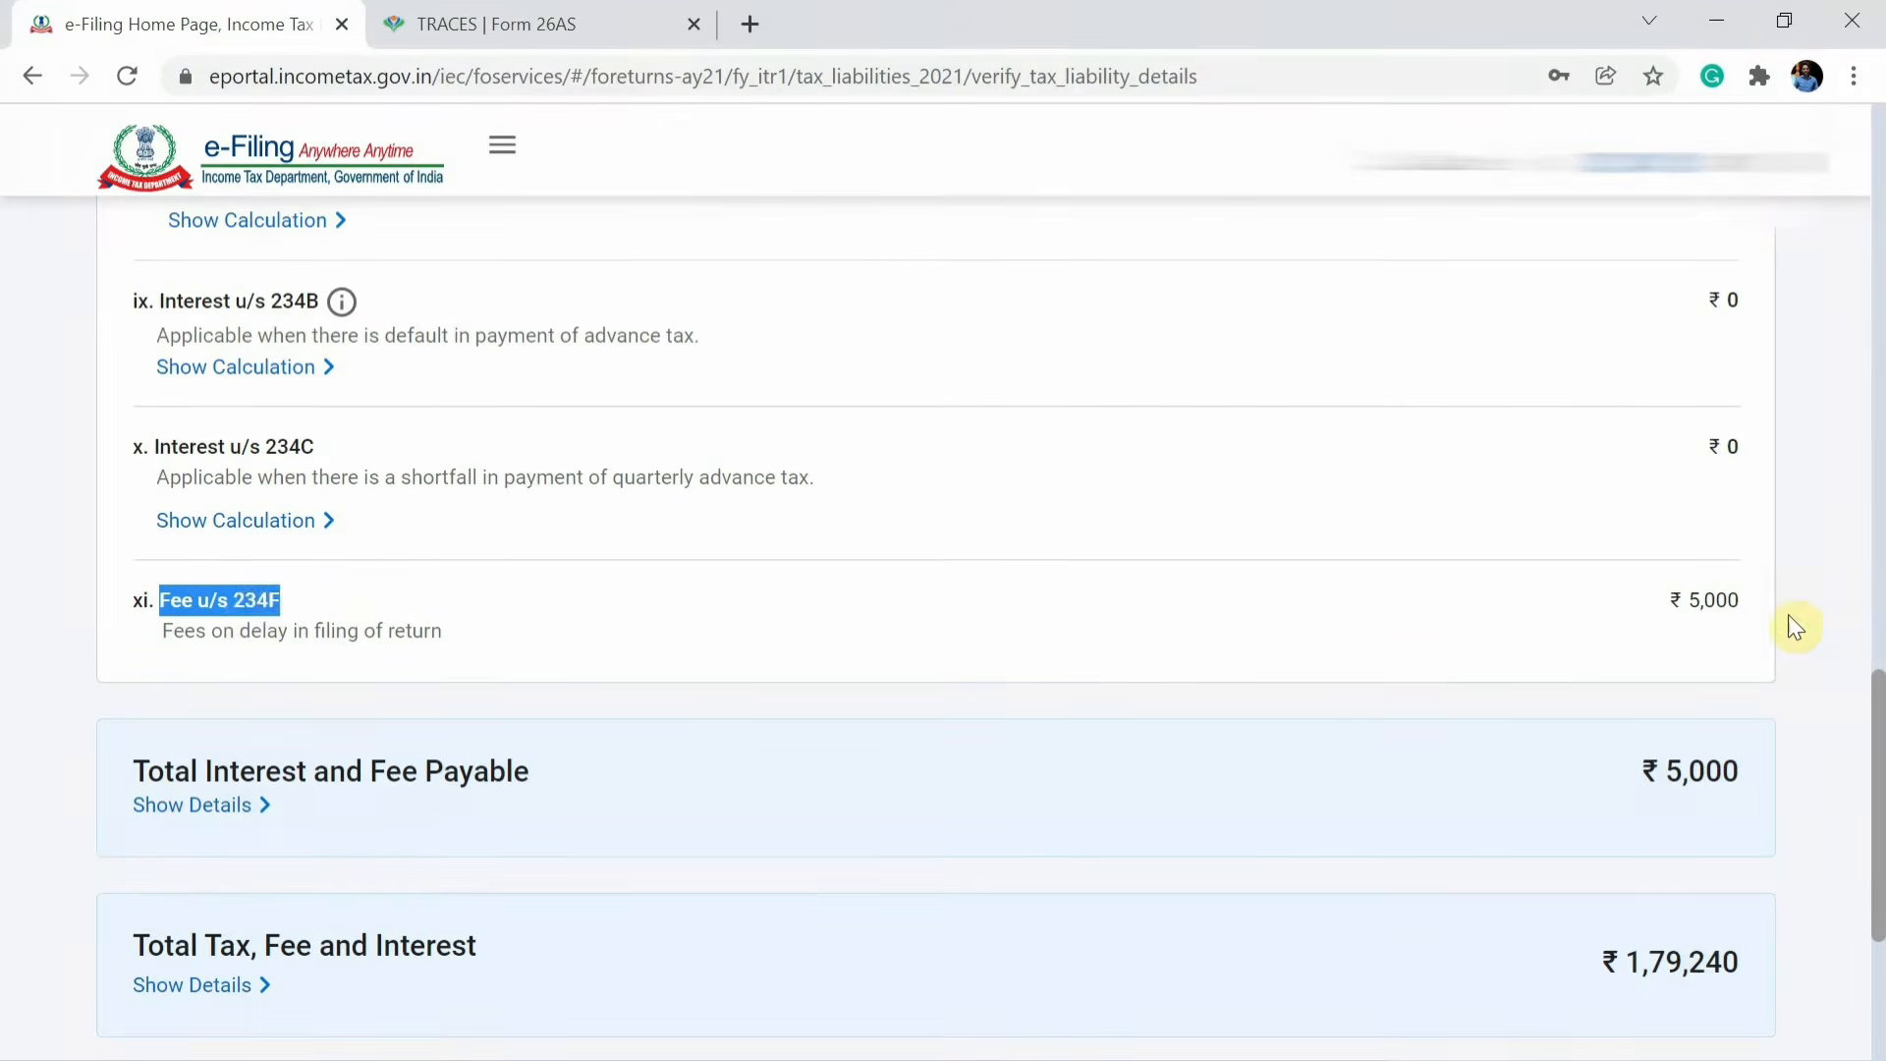
pyautogui.click(1709, 595)
pyautogui.click(1823, 670)
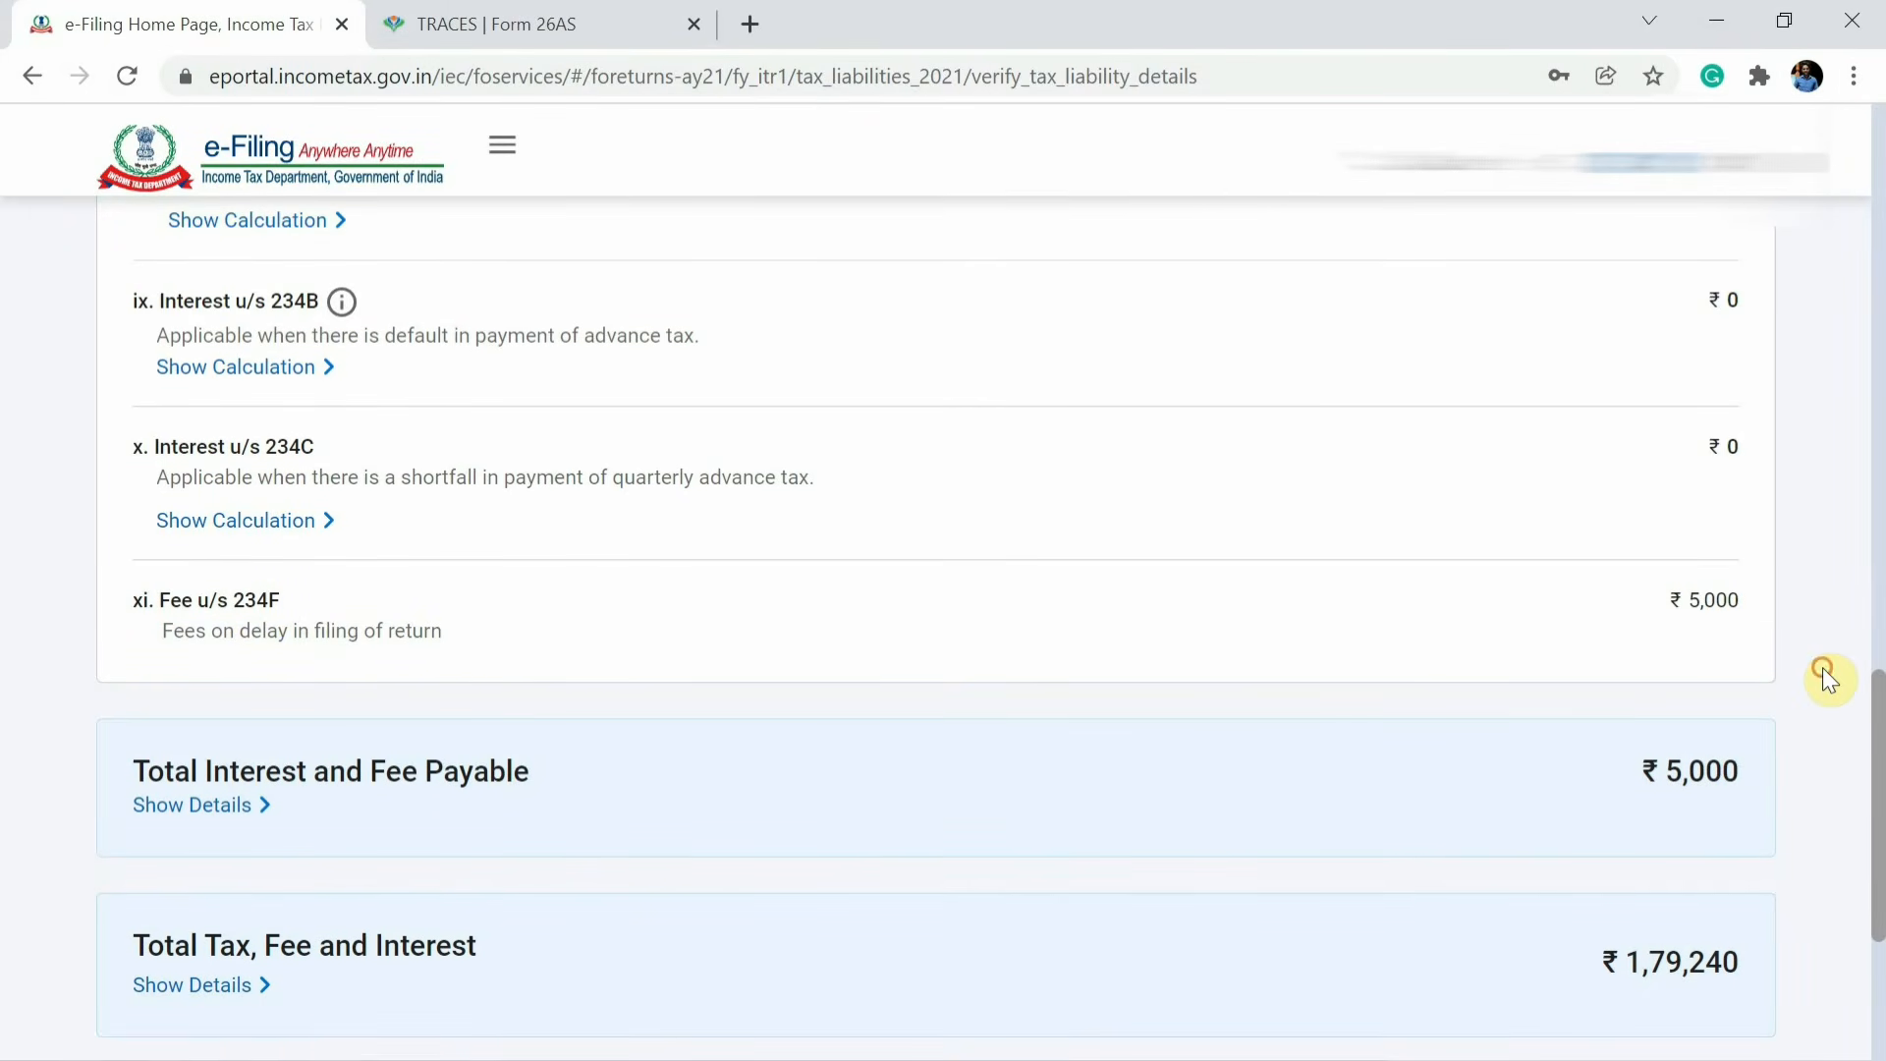
pyautogui.scroll(1, 1825, 673)
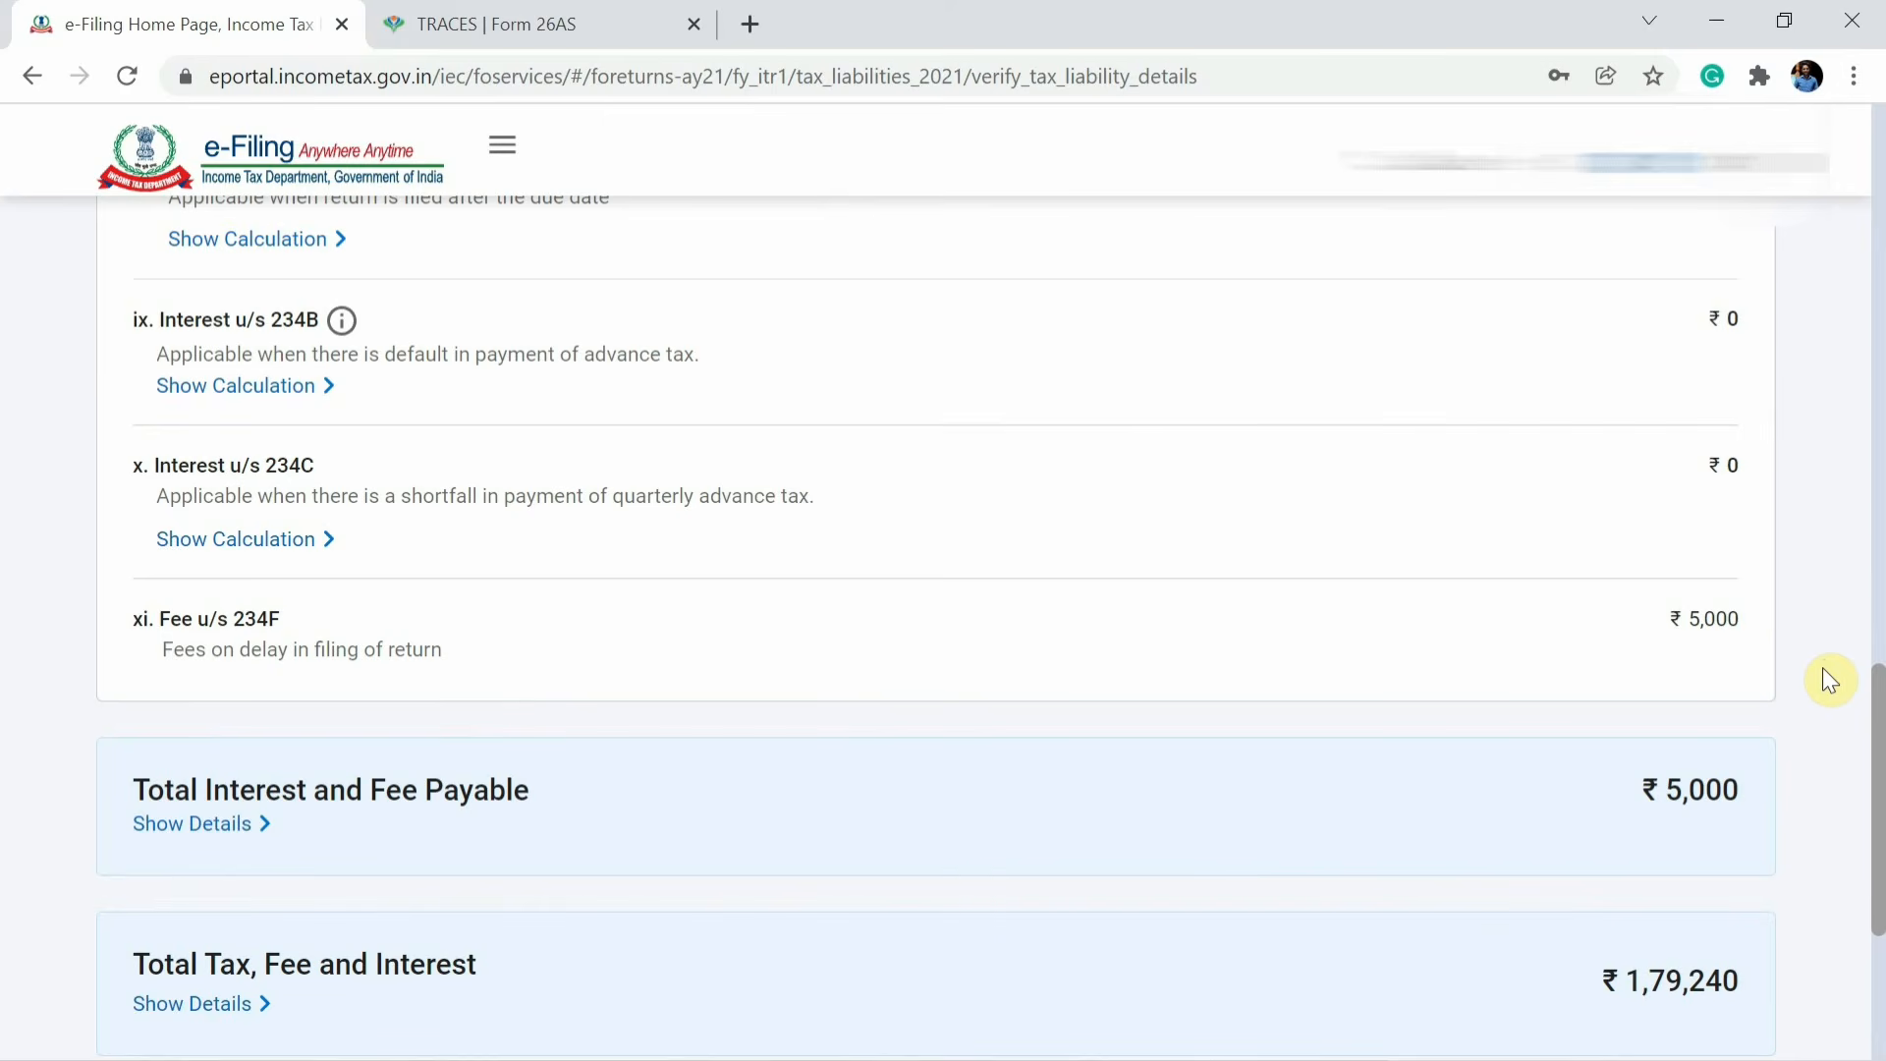
pyautogui.scroll(-3, 1823, 669)
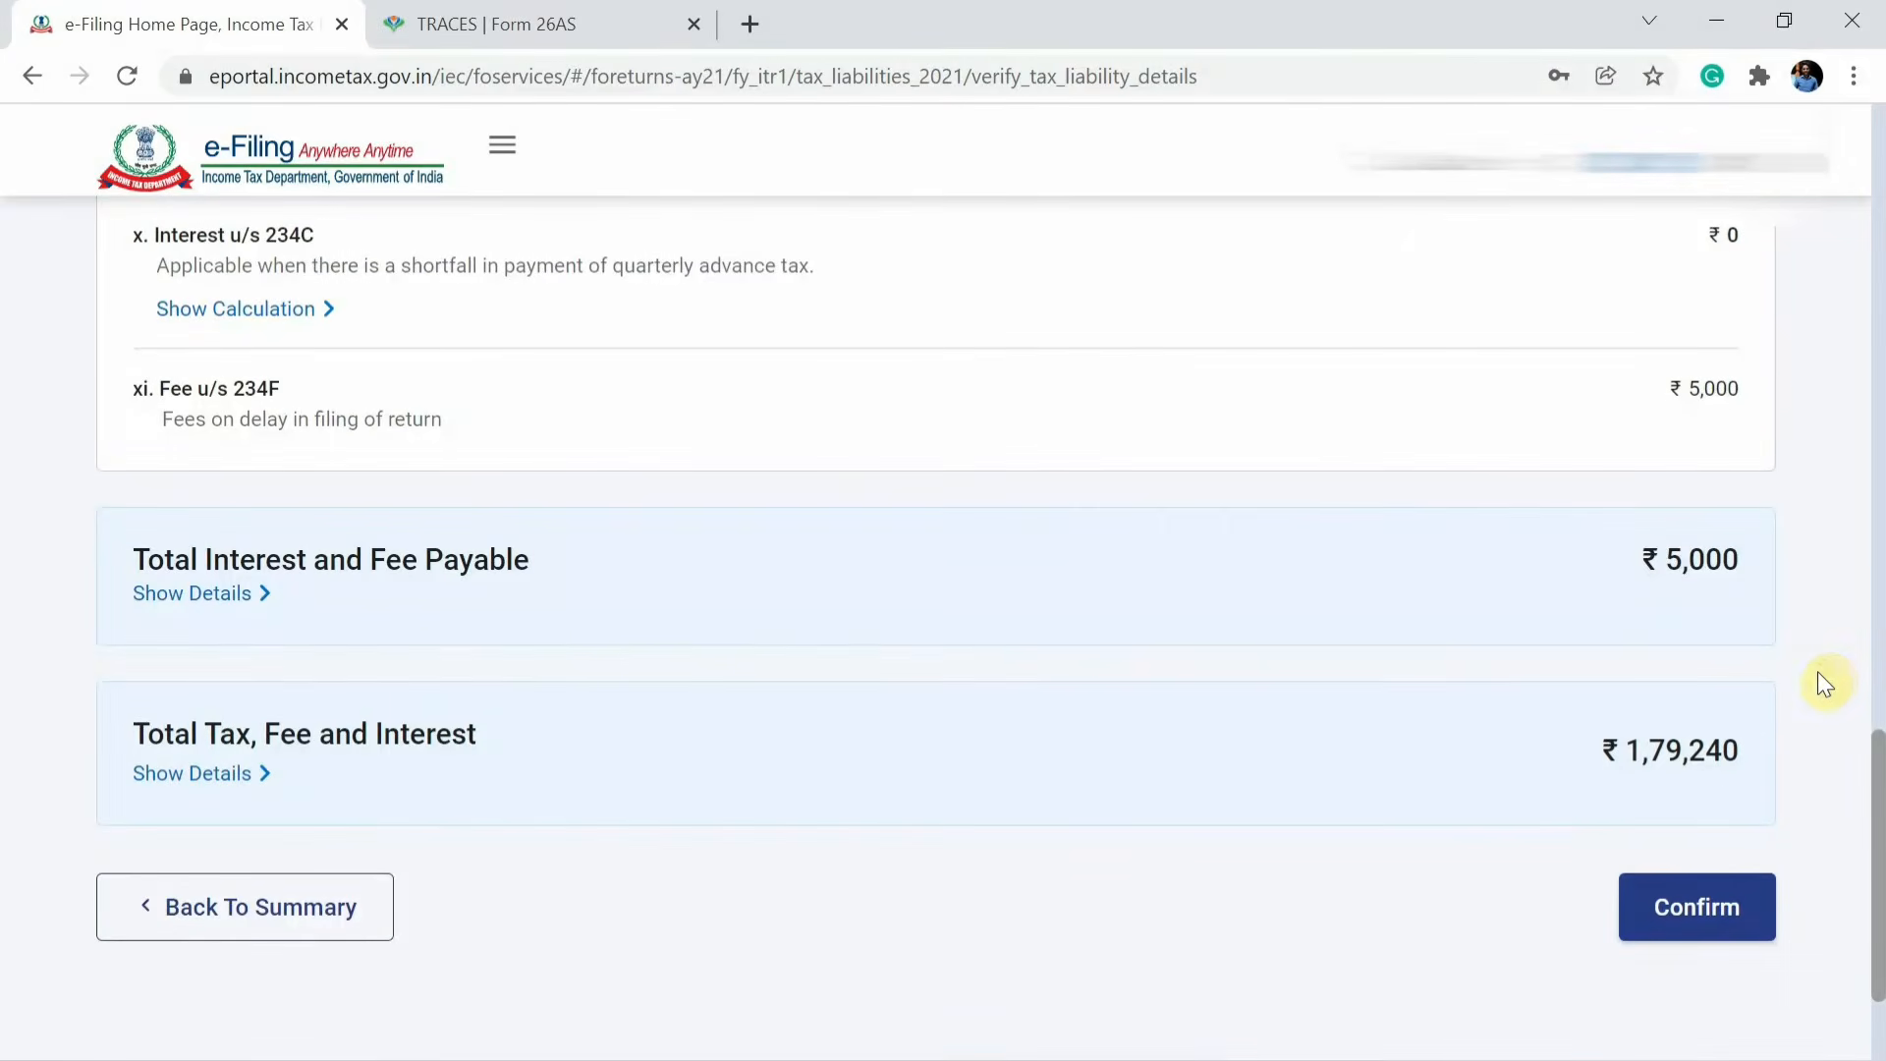
# Return to the Taxes Paid section and expand the advance tax and self-assessment tax payment details.
pyautogui.click(1696, 924)
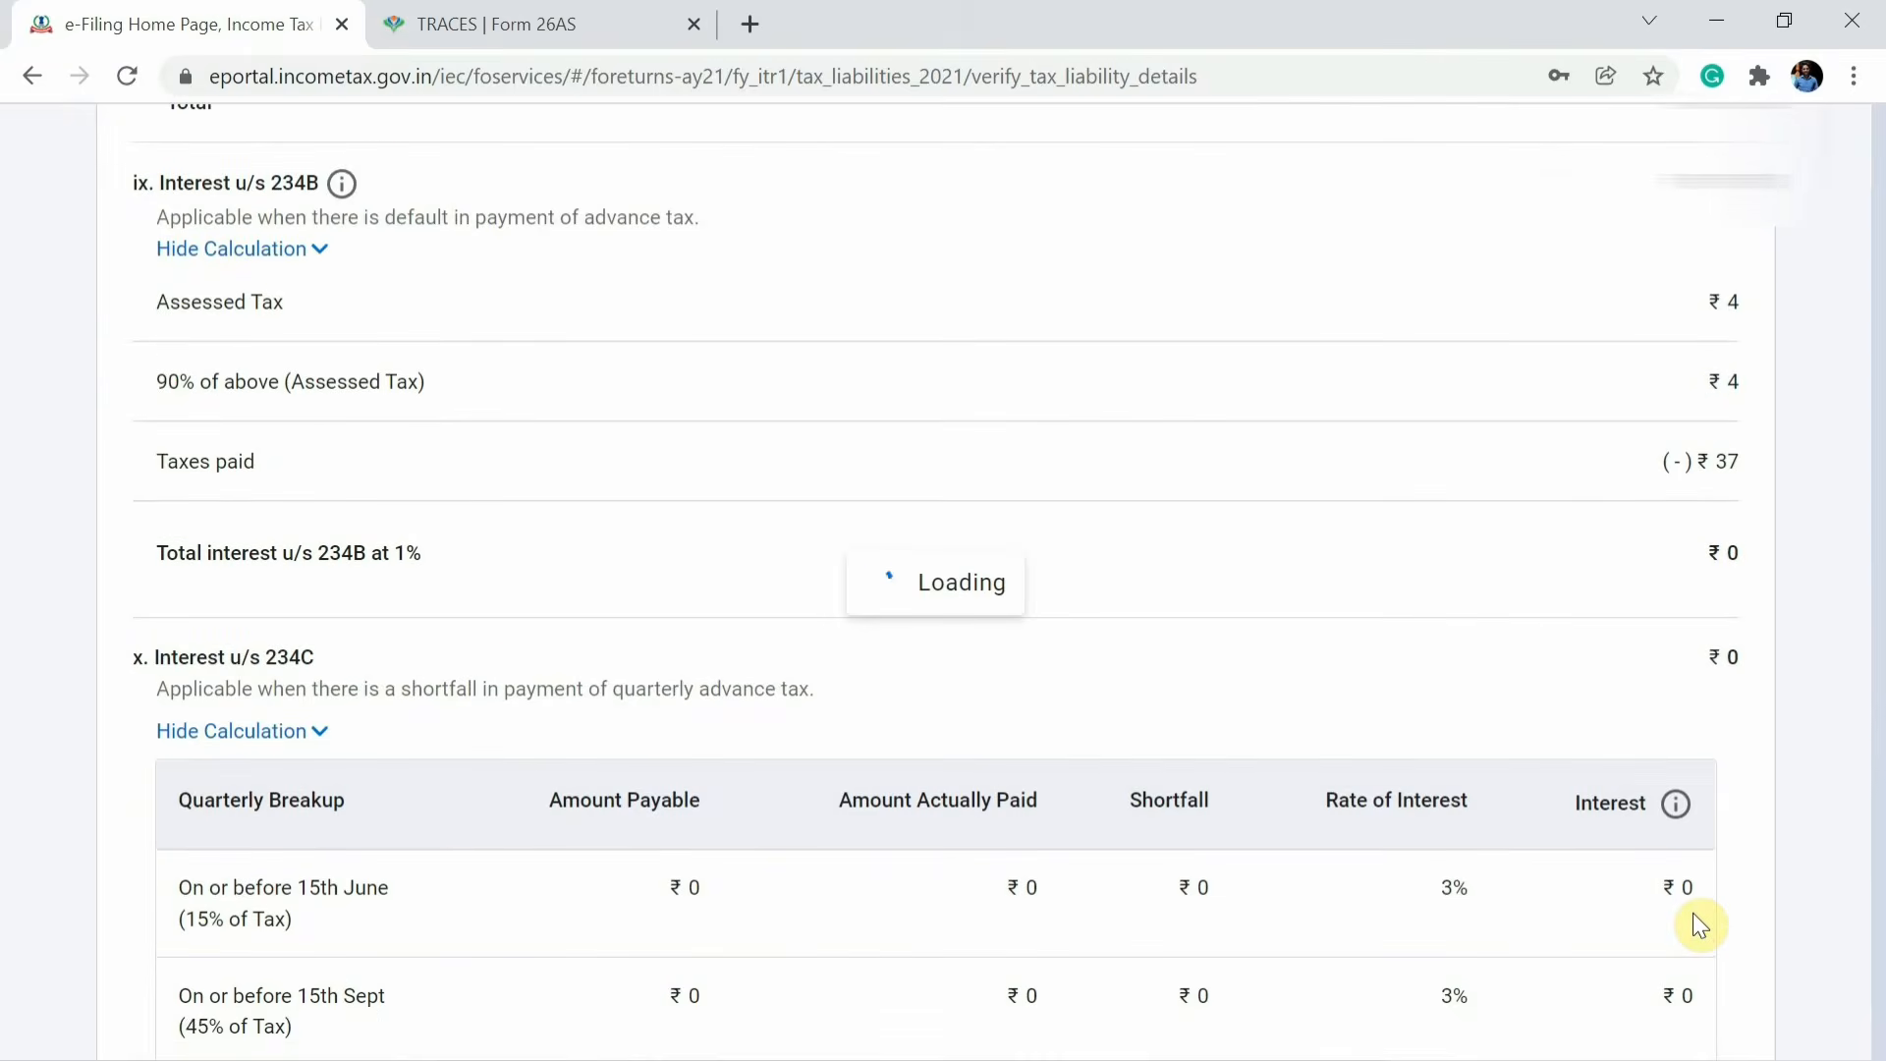
pyautogui.scroll(-10, 1704, 923)
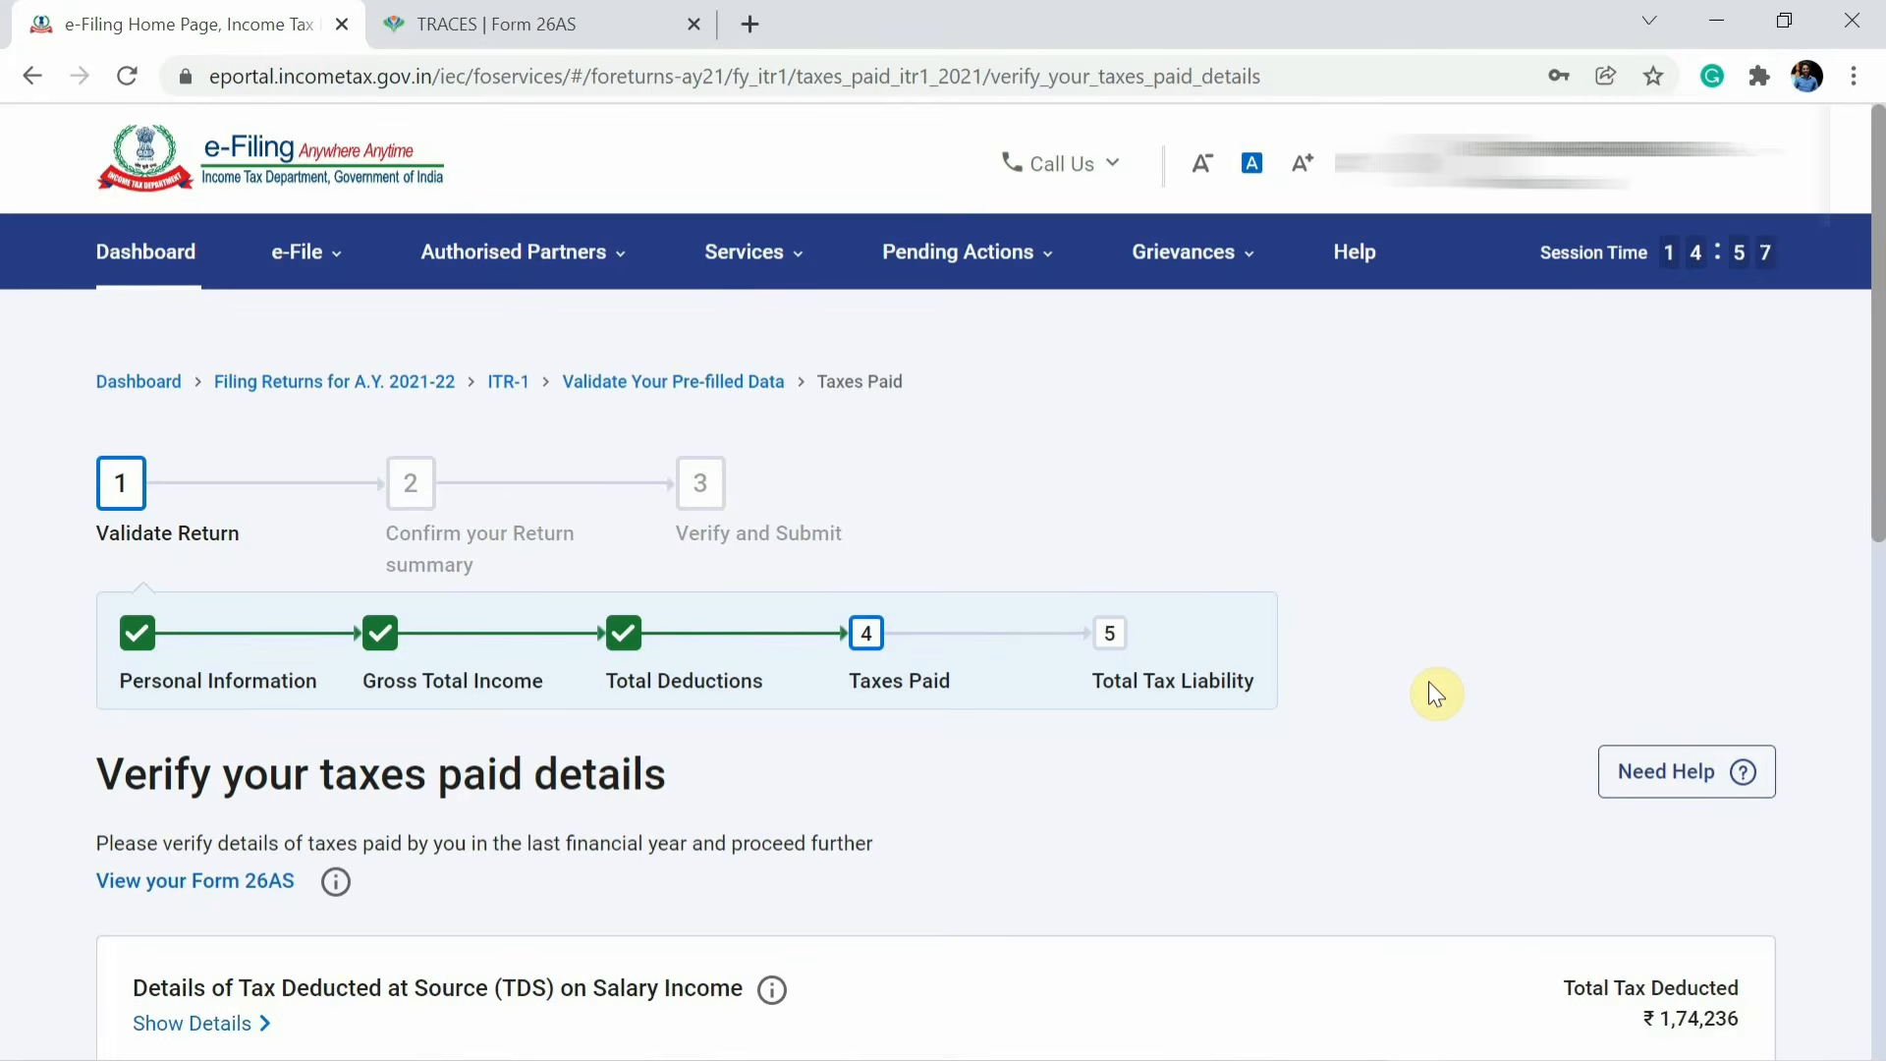
pyautogui.scroll(-8, 1428, 681)
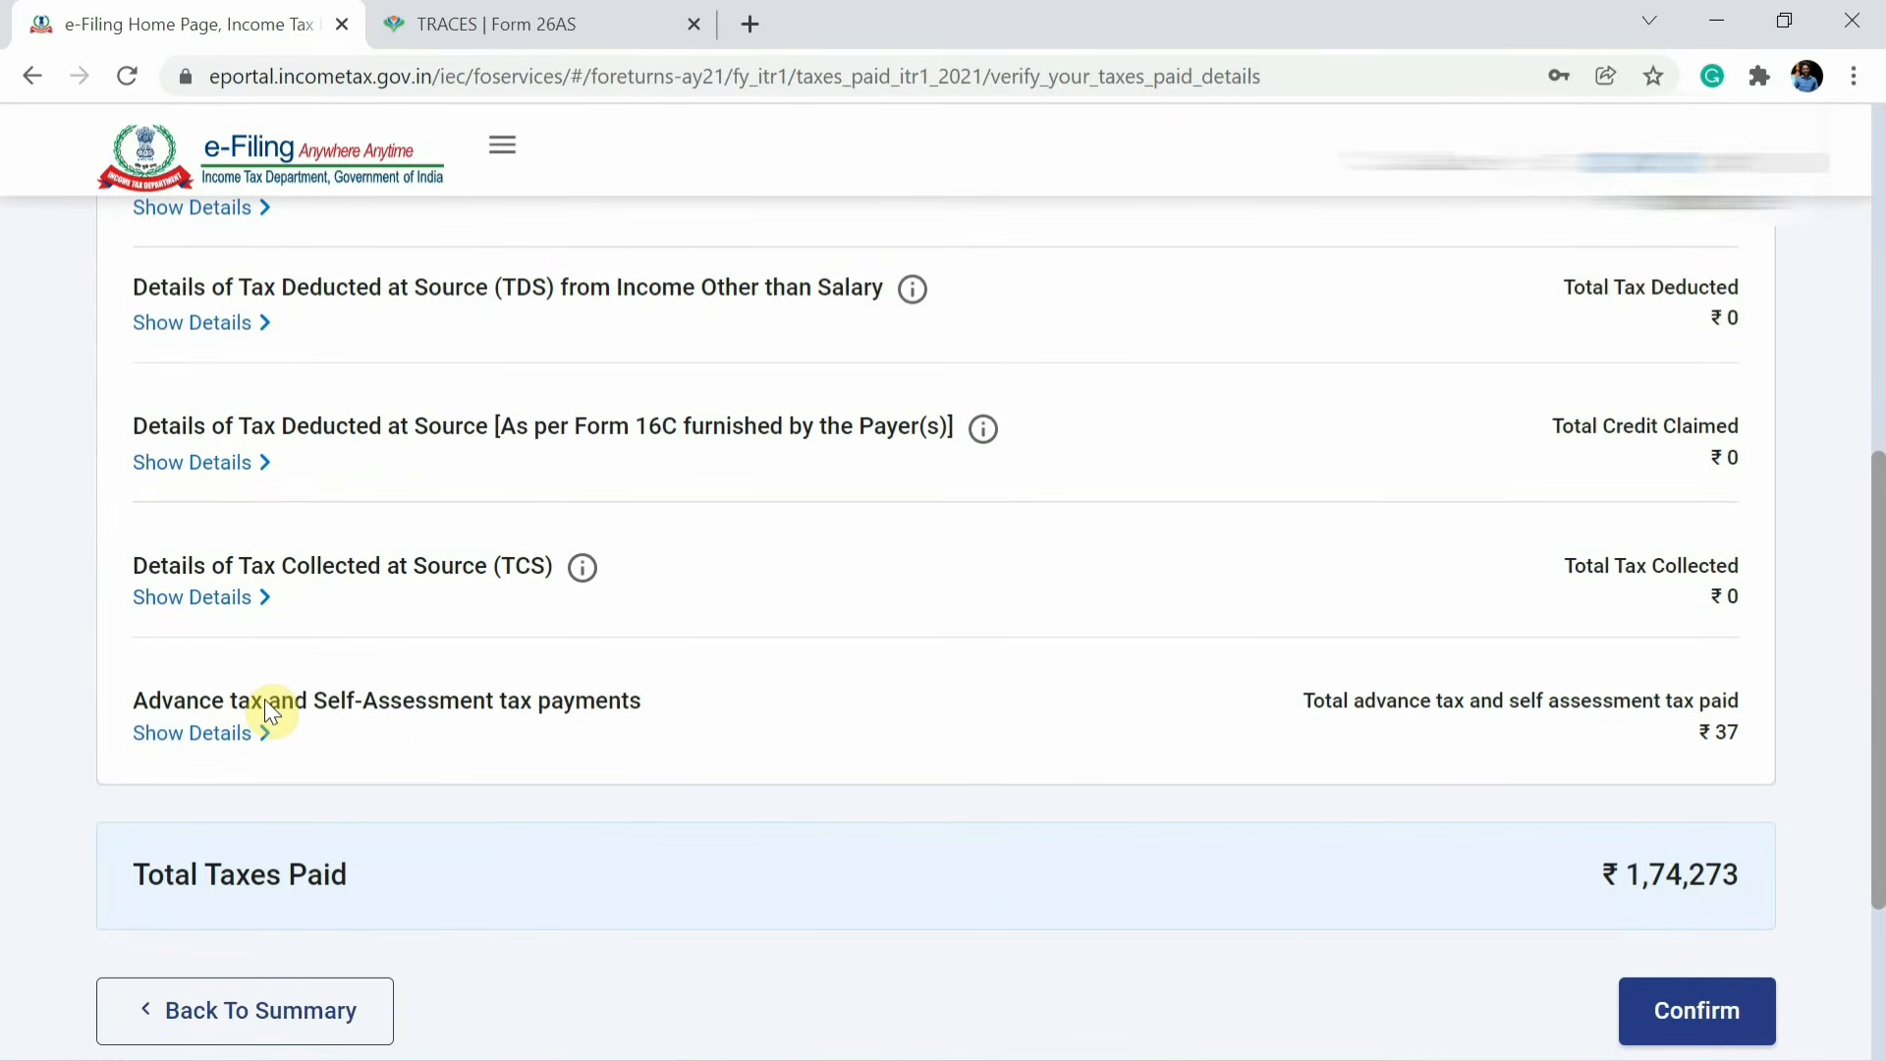
pyautogui.click(368, 717)
pyautogui.scroll(-2, 617, 633)
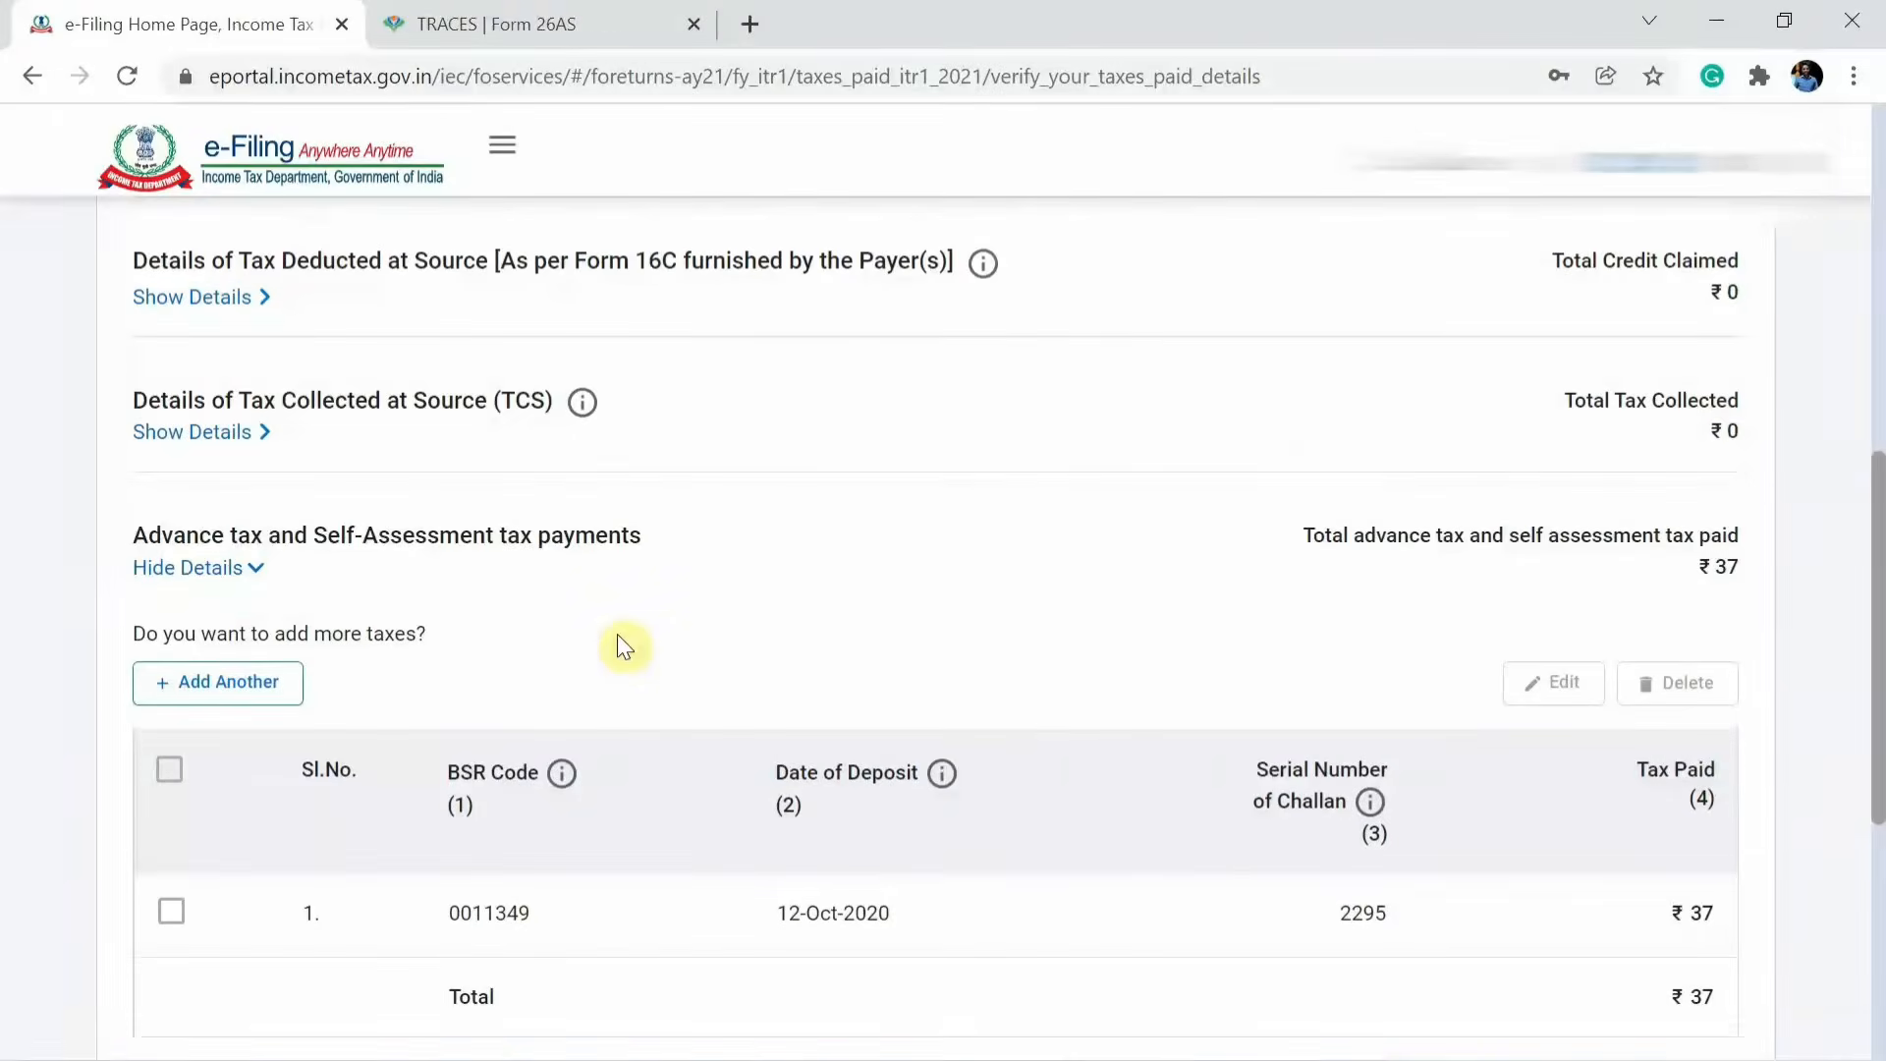
pyautogui.click(221, 704)
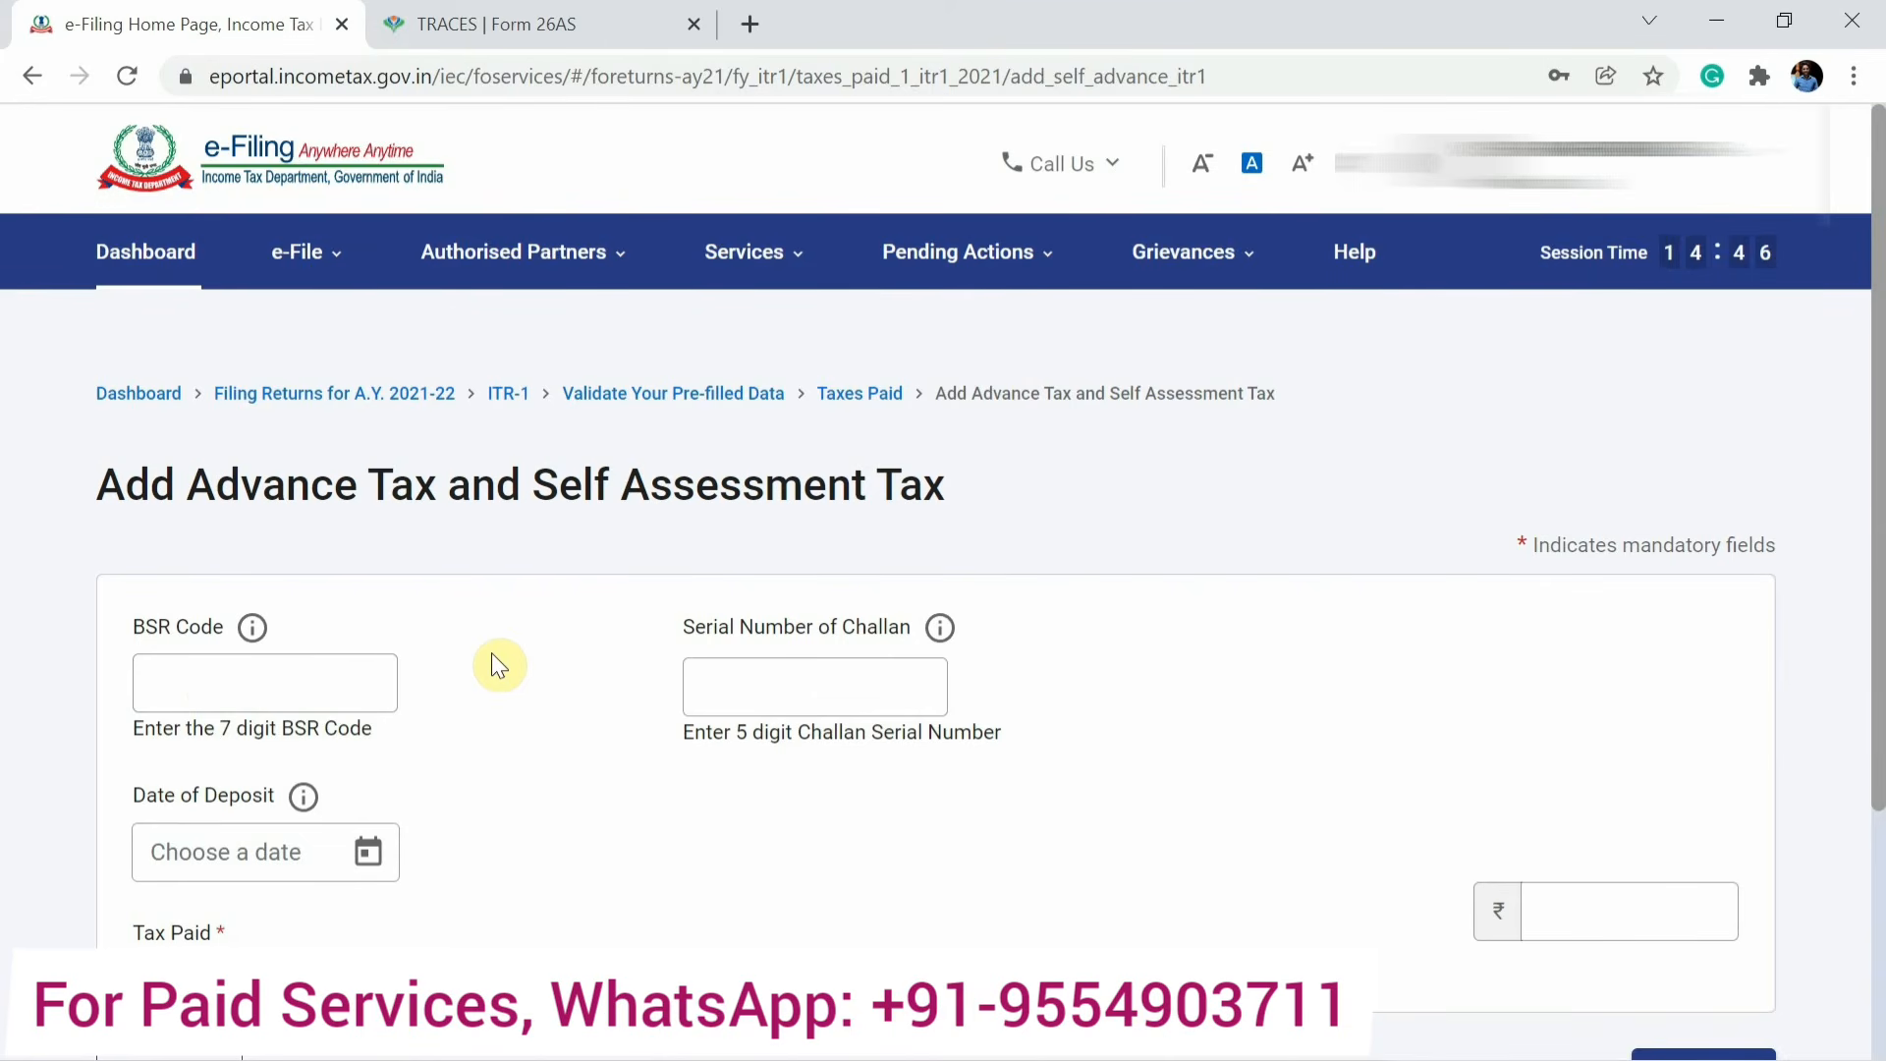
pyautogui.scroll(-2, 491, 653)
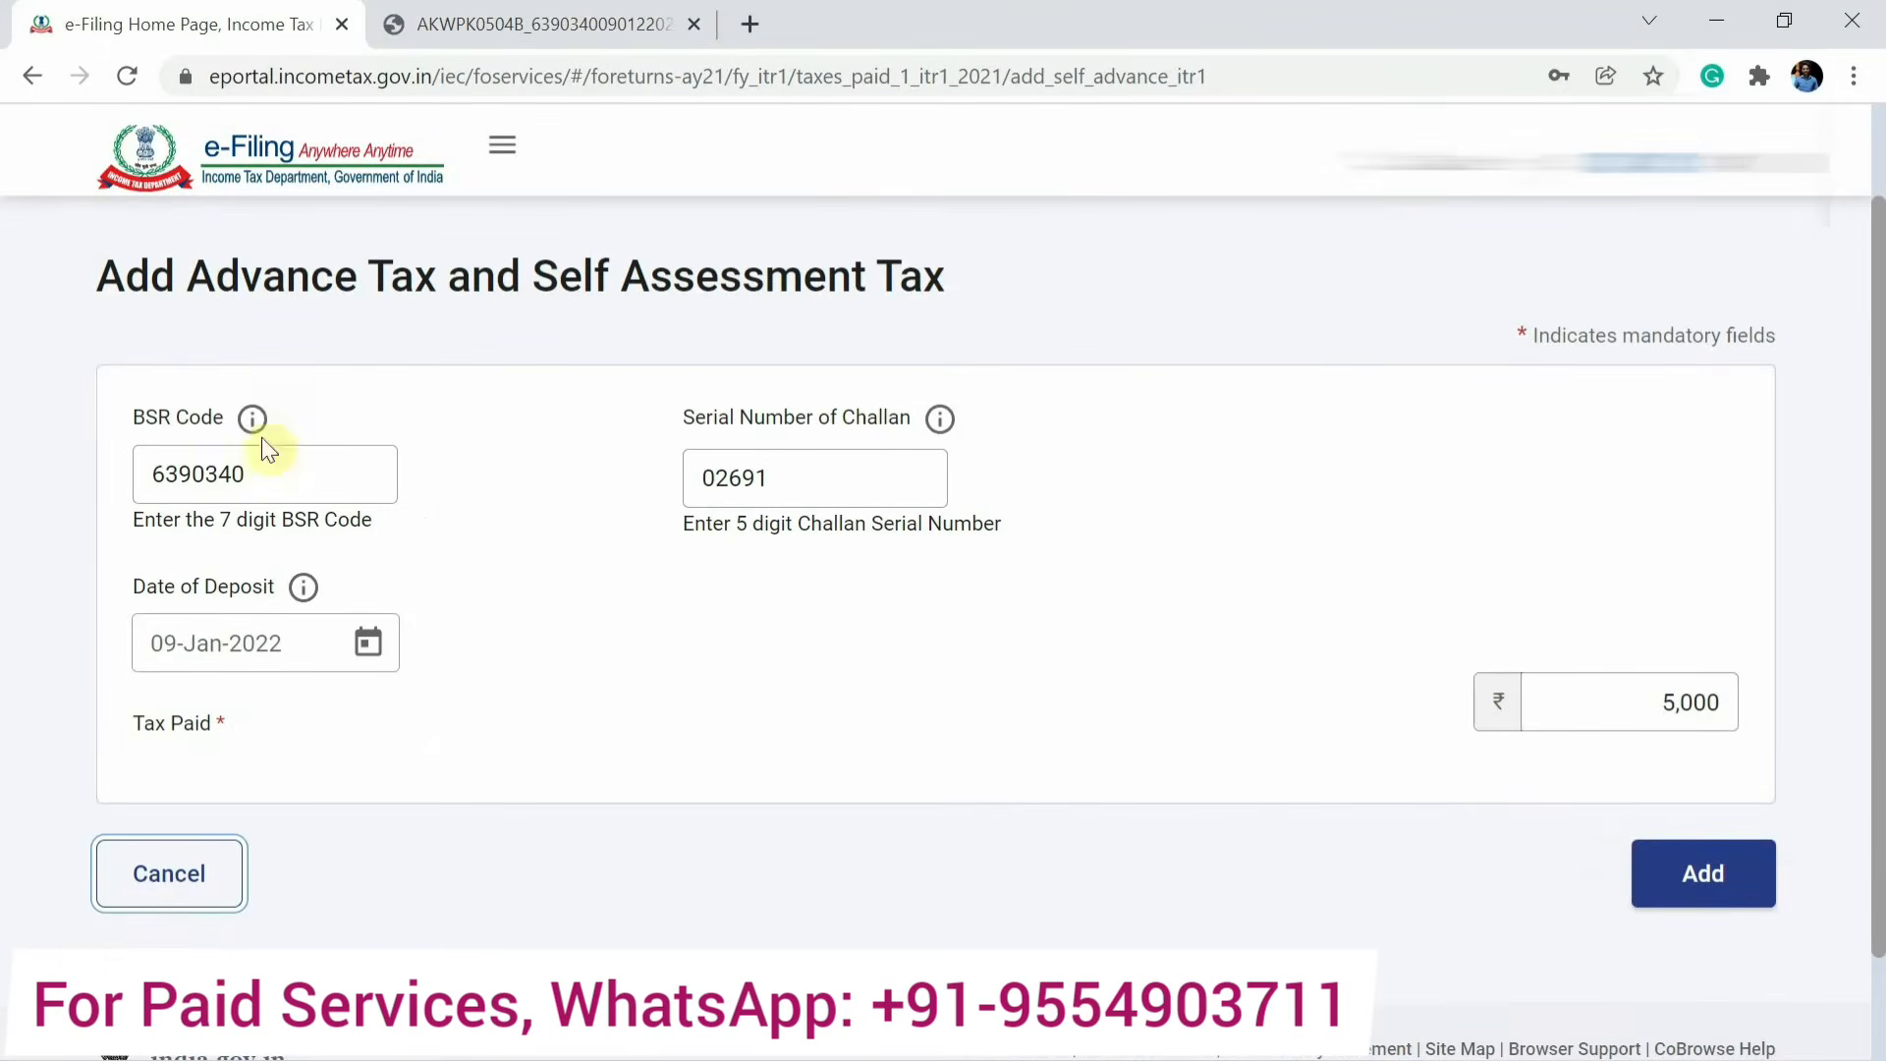
pyautogui.click(1707, 879)
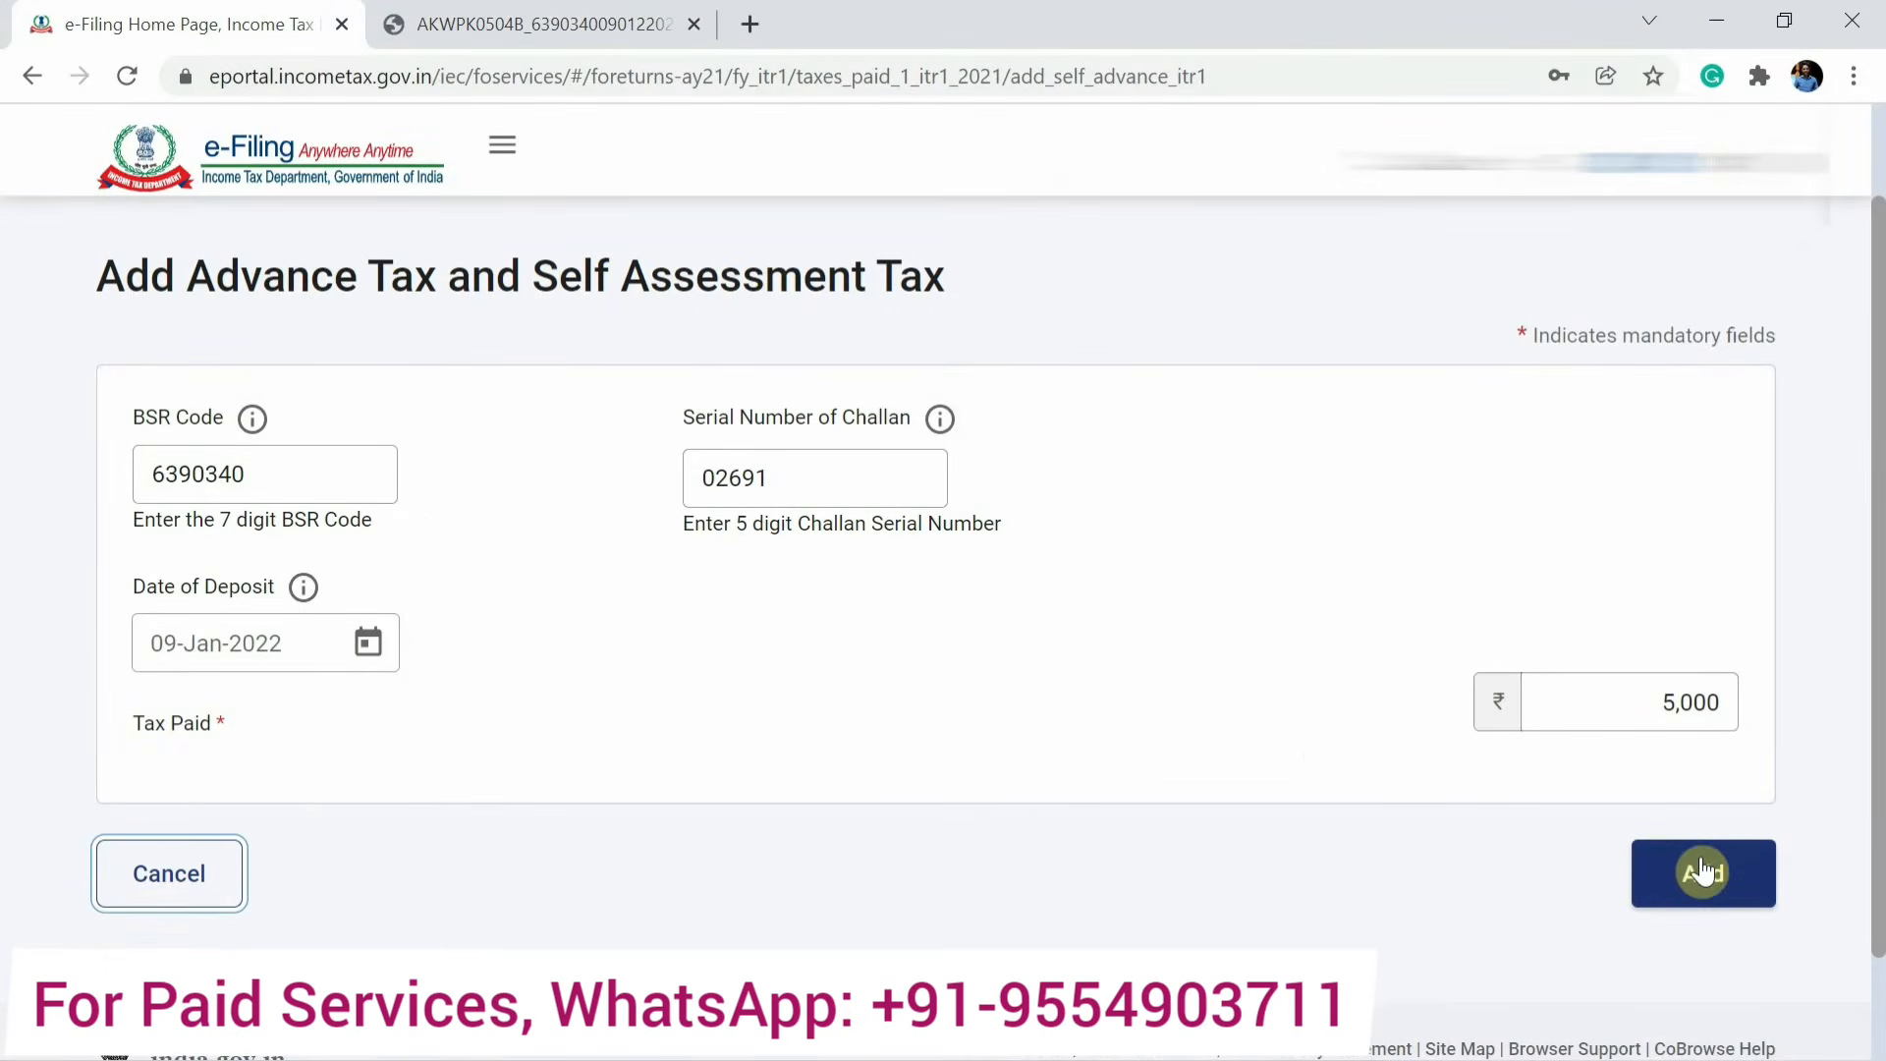
# Confirm the updated taxes paid details.
pyautogui.scroll(-7, 1717, 878)
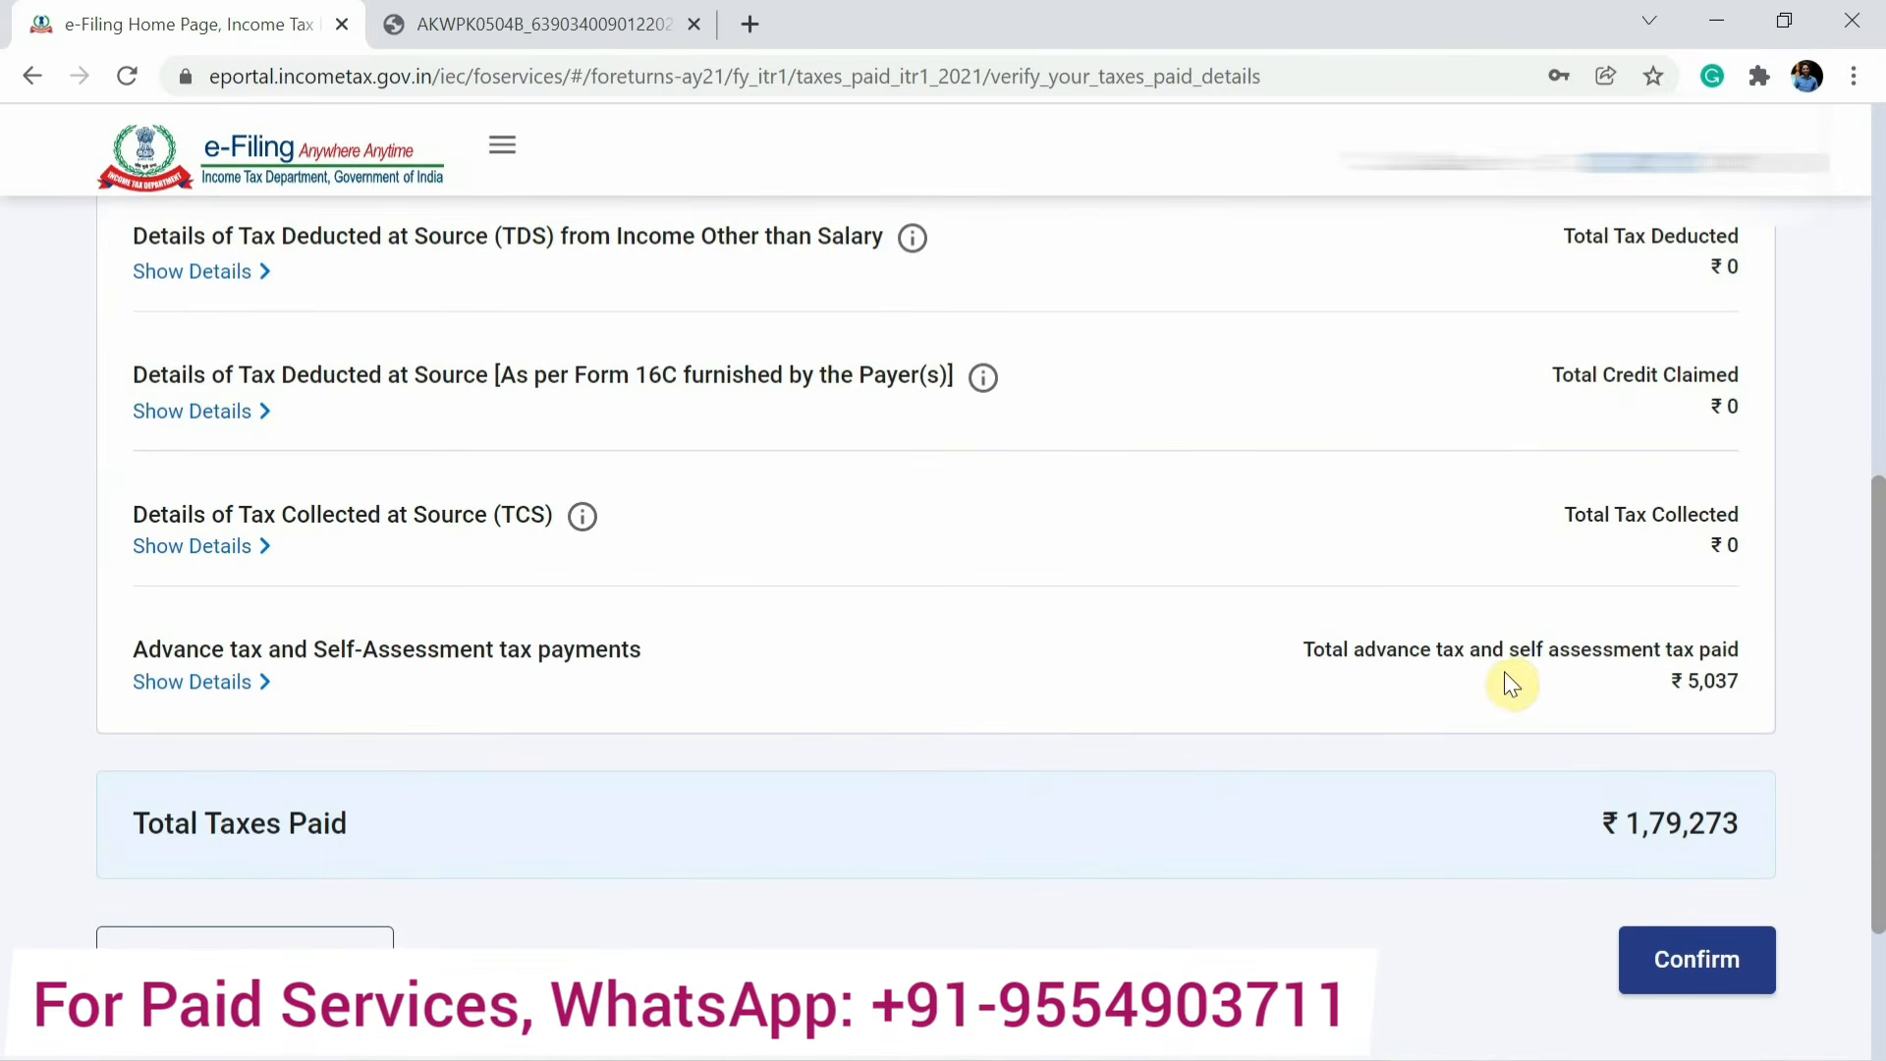
pyautogui.scroll(-1, 1670, 698)
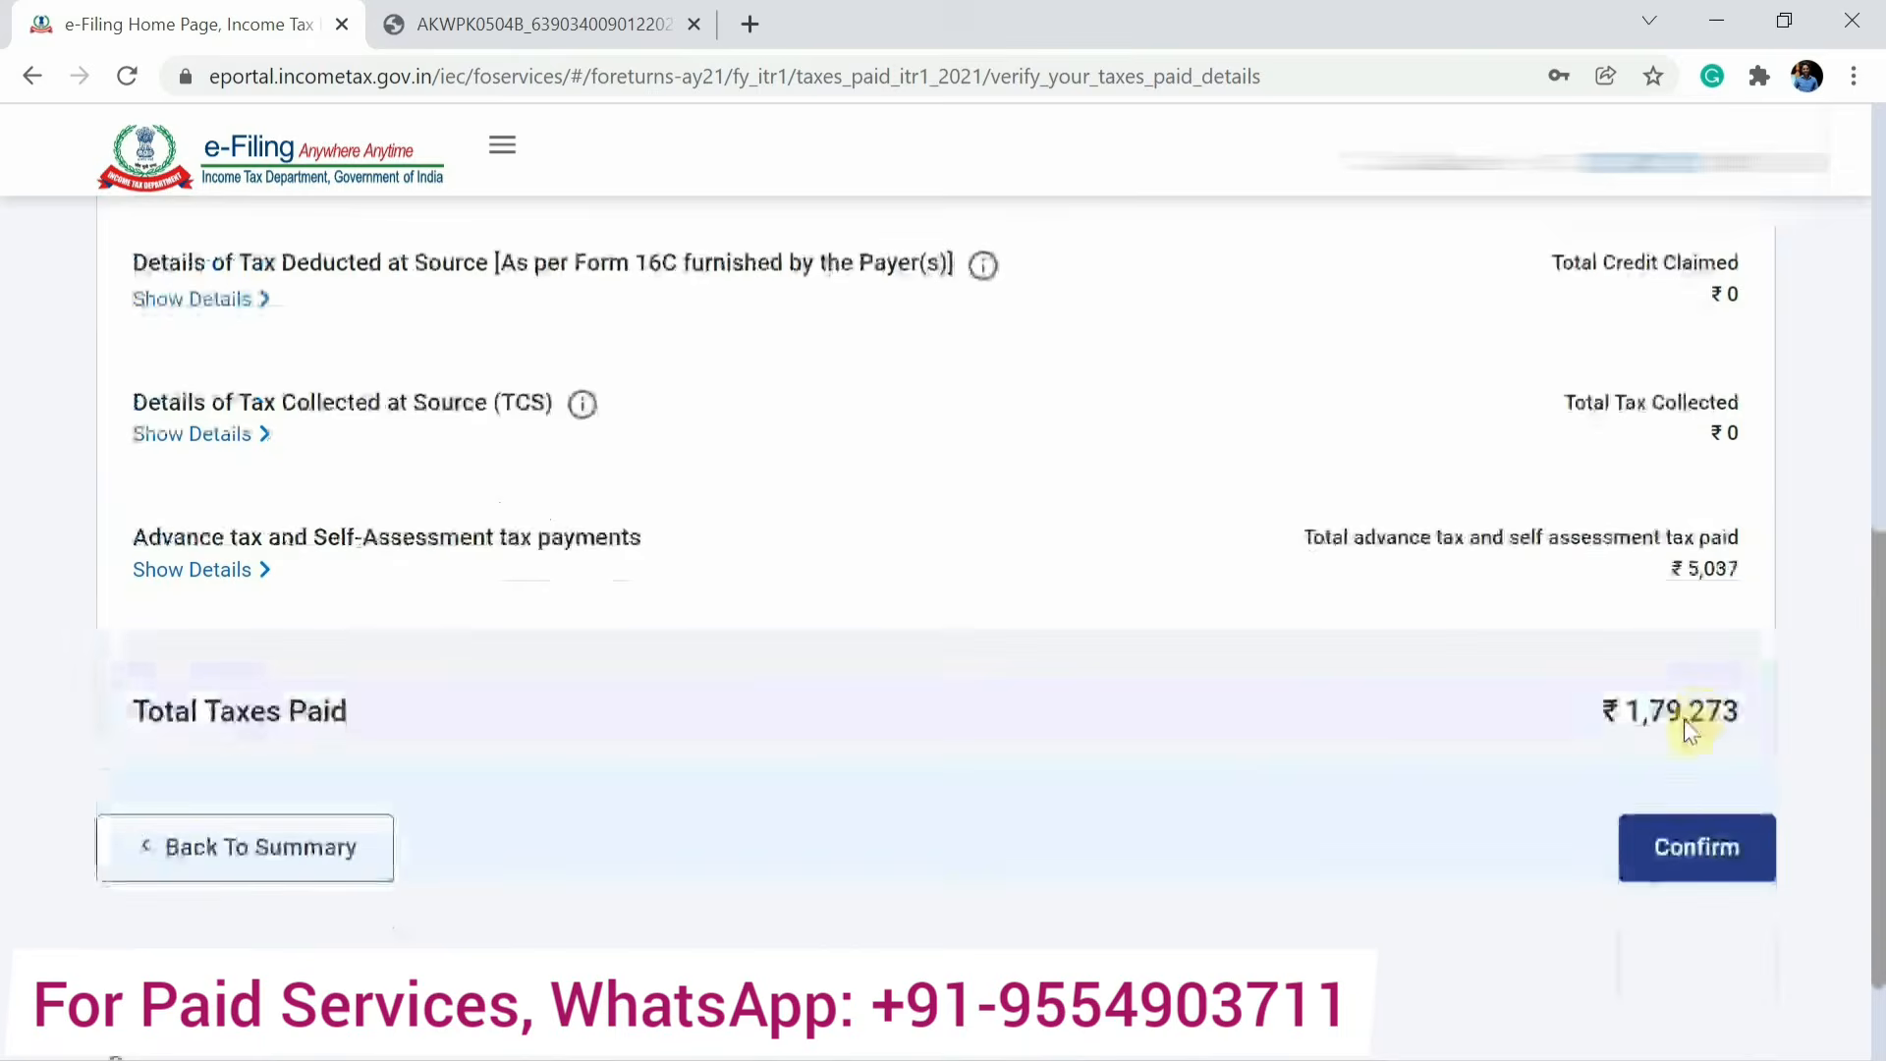
pyautogui.click(1680, 869)
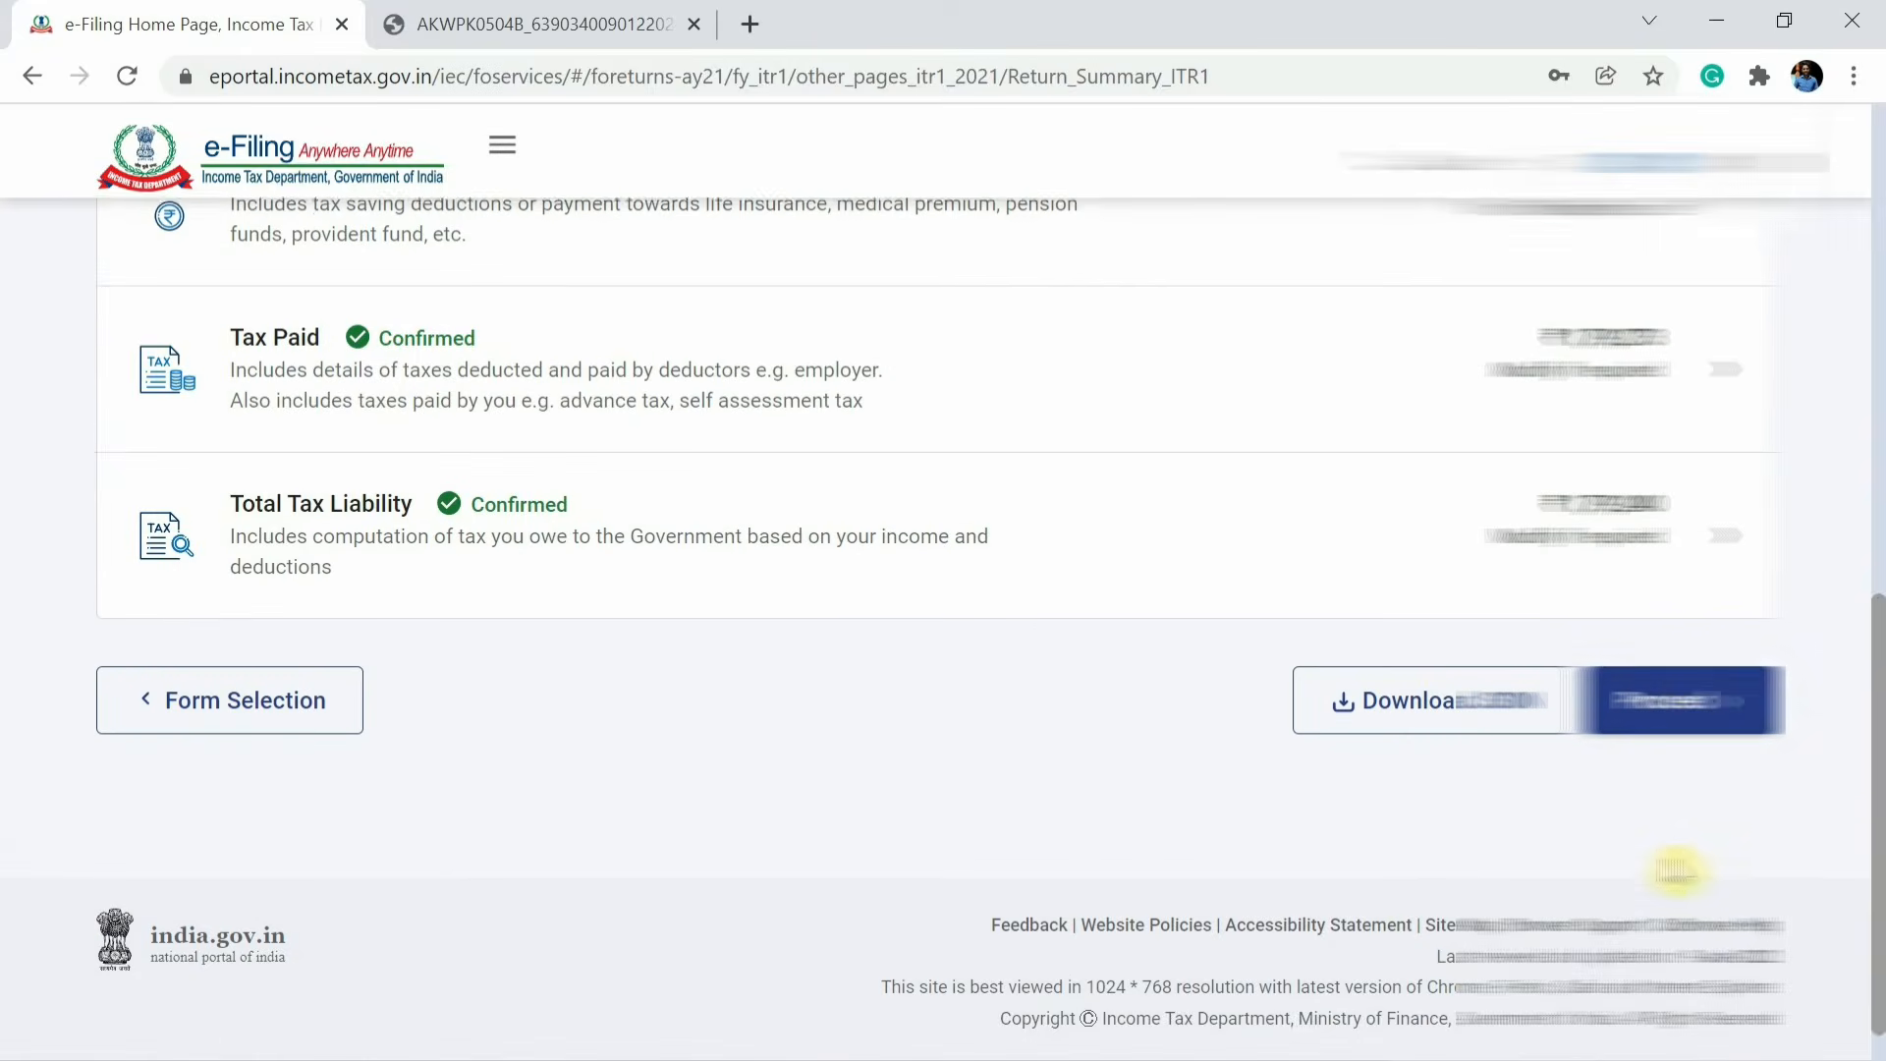
# Proceed from the return summary, review the tax summary with the refund amount, and open the return preview.
pyautogui.click(1686, 687)
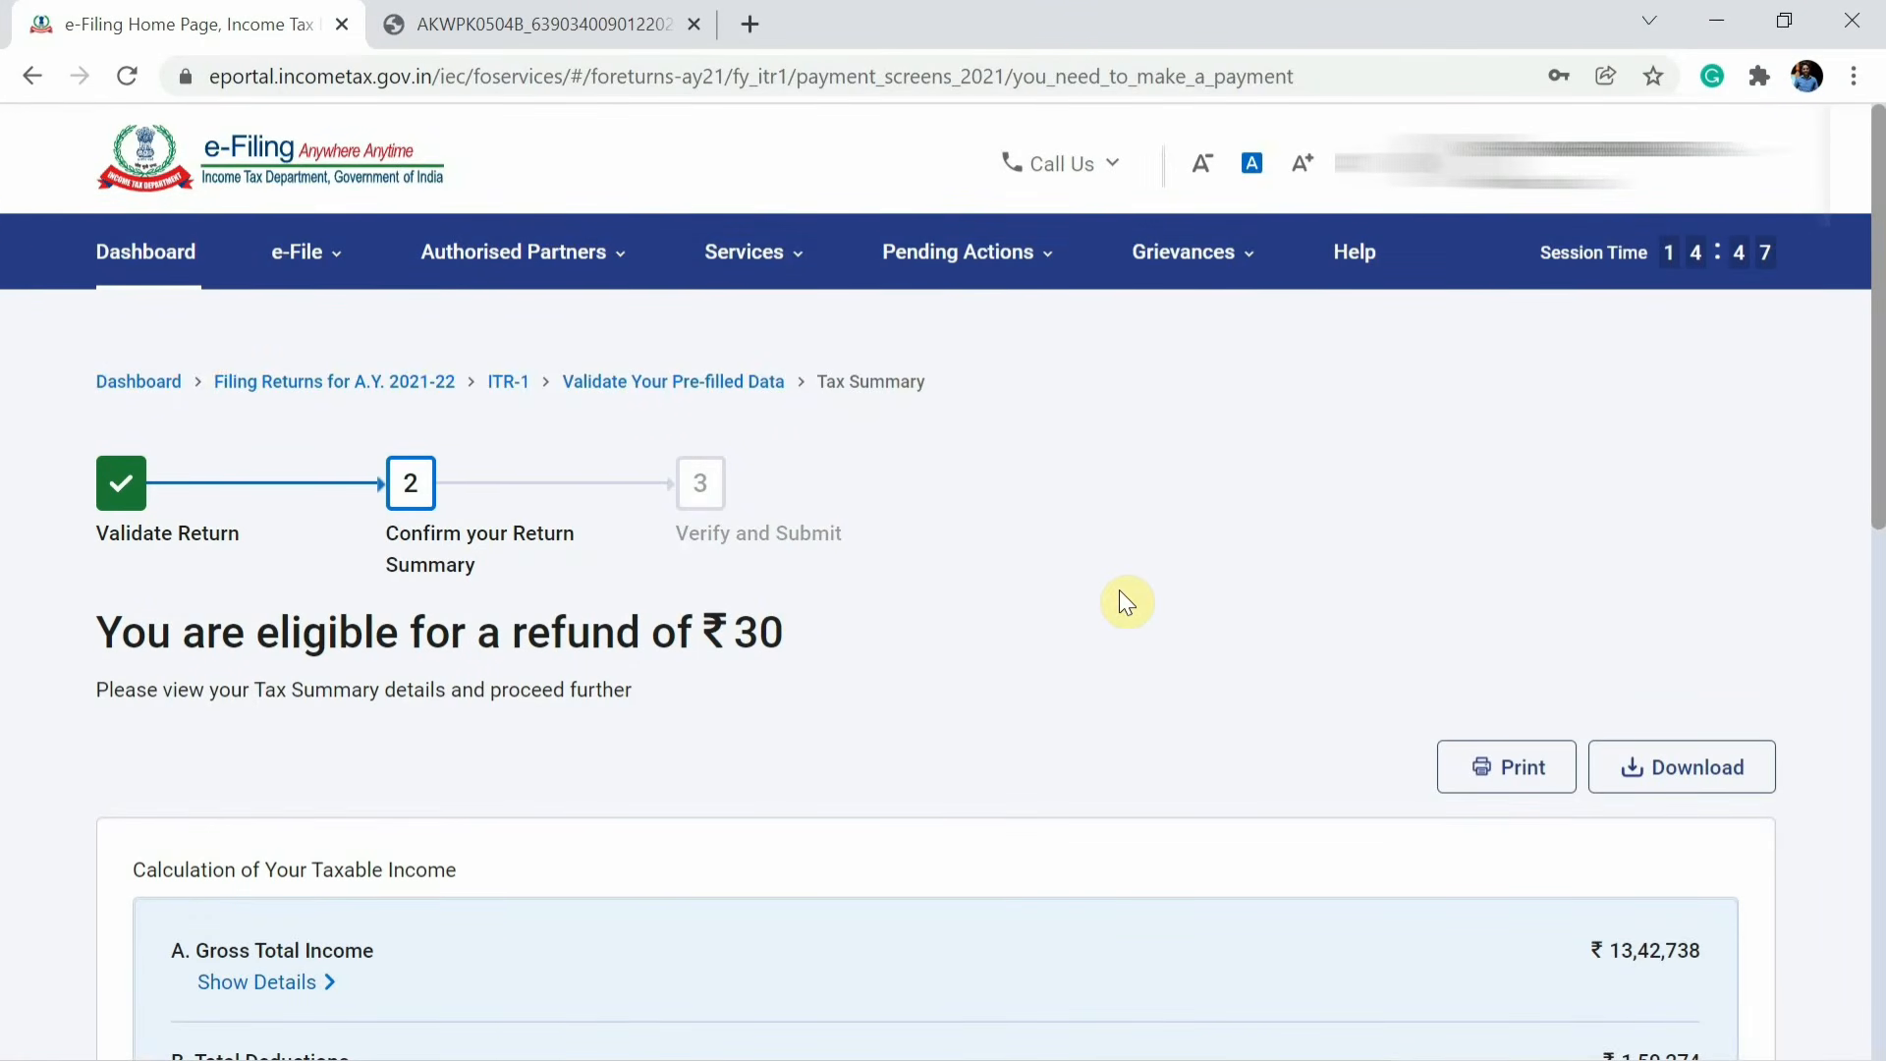
pyautogui.scroll(-3, 1127, 601)
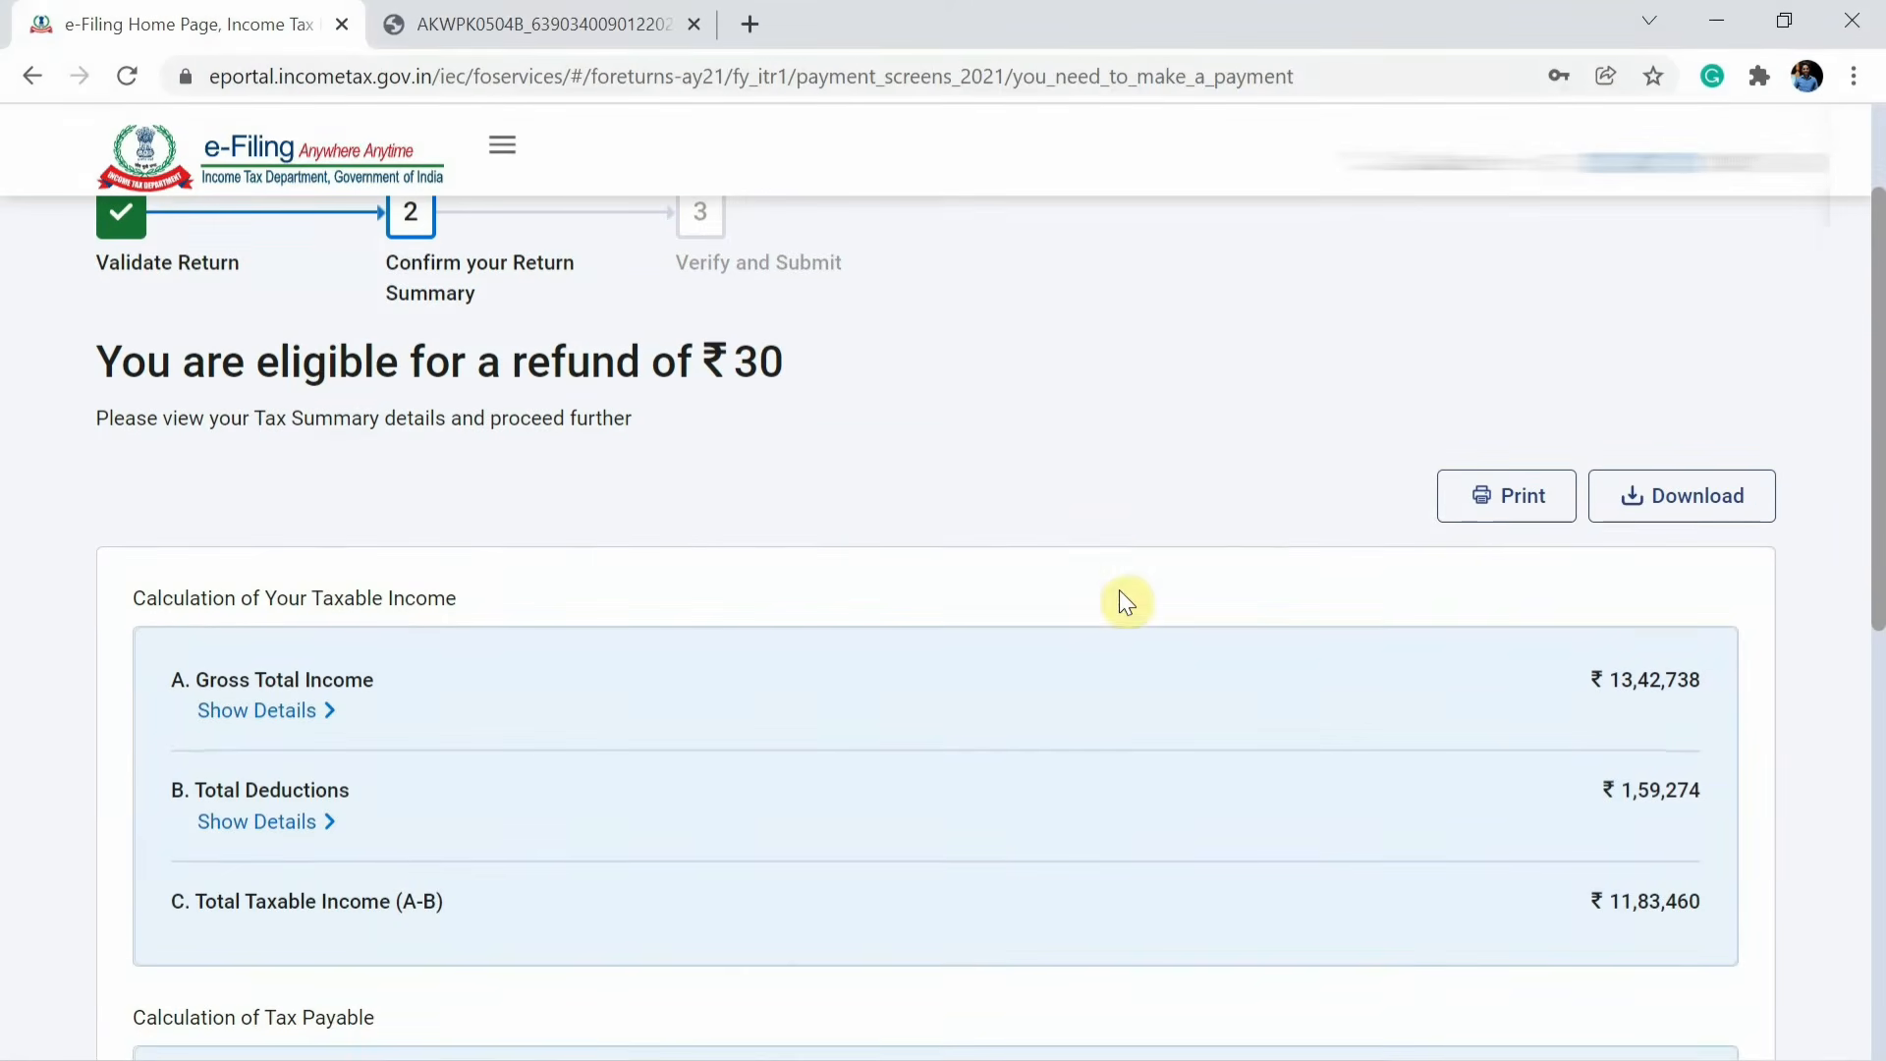
pyautogui.scroll(-10, 1126, 562)
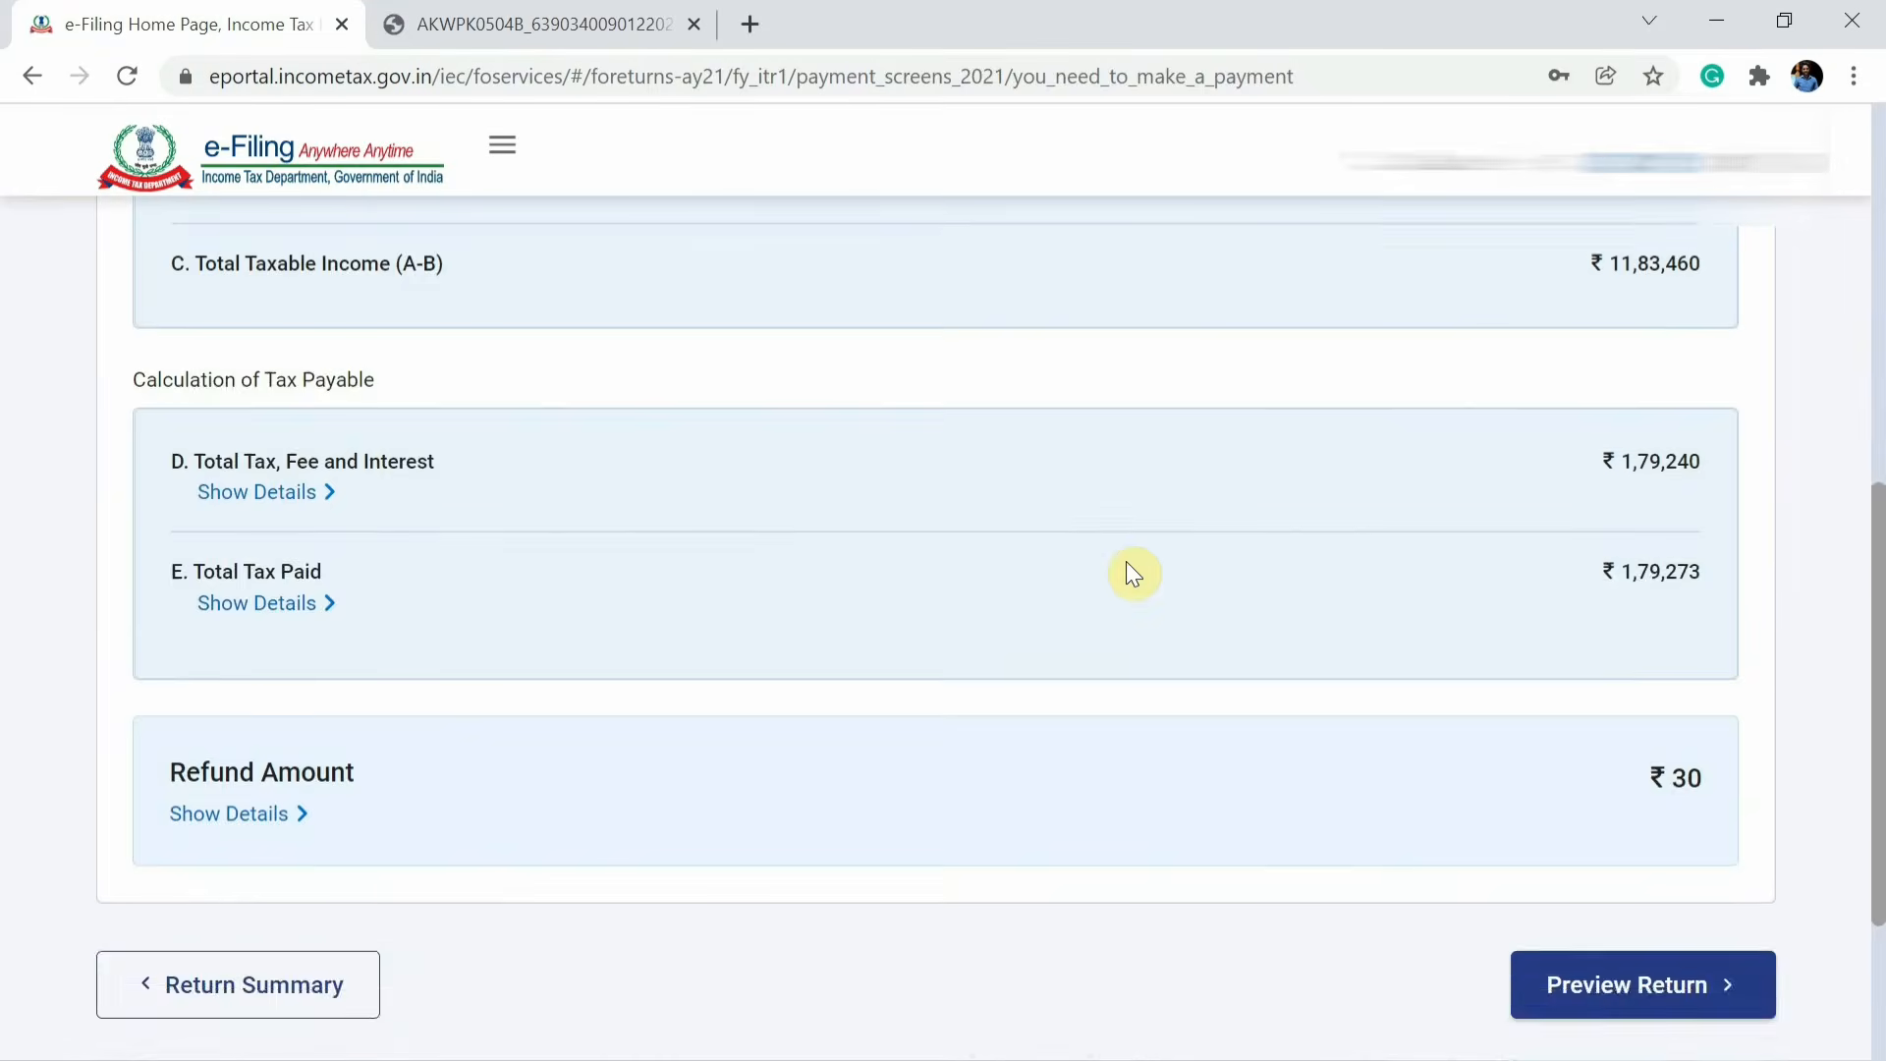
pyautogui.click(1621, 722)
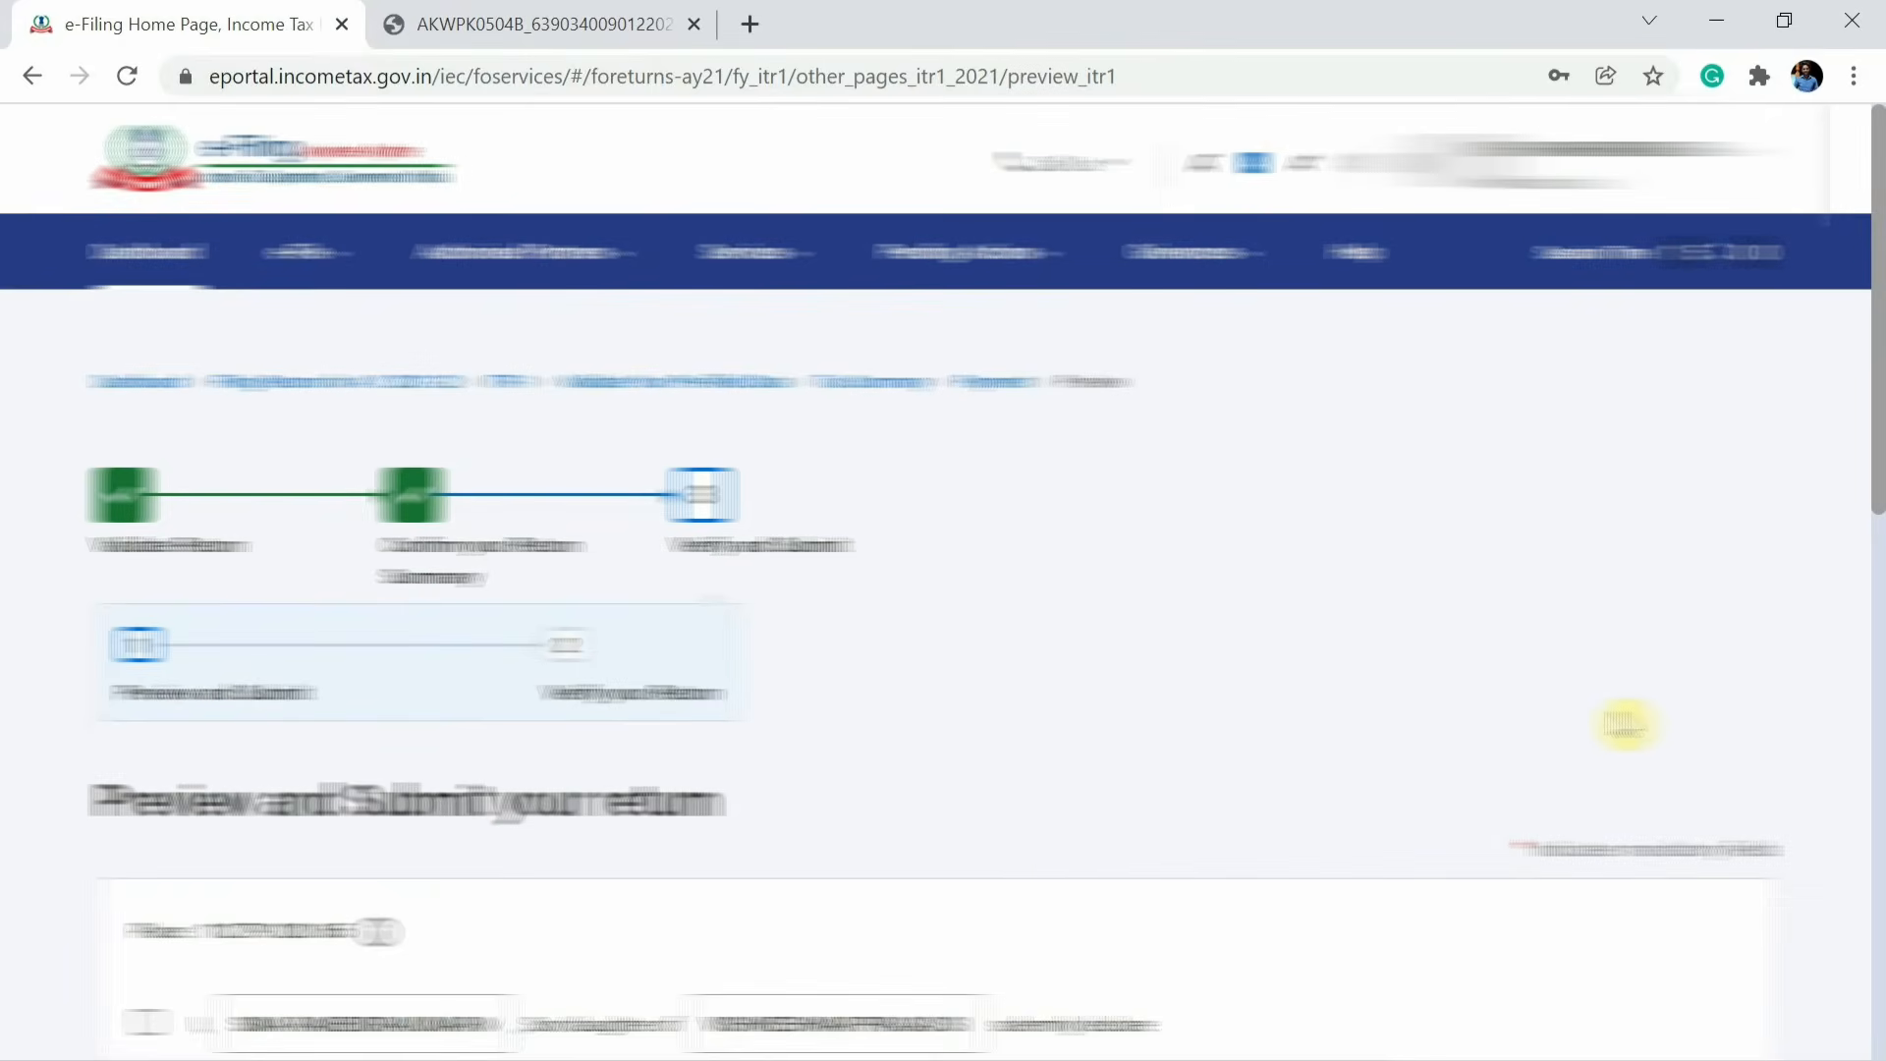
# Tick the declaration as Representative with the legal heir's PAN and proceed to preview the return.
pyautogui.scroll(-3, 1626, 725)
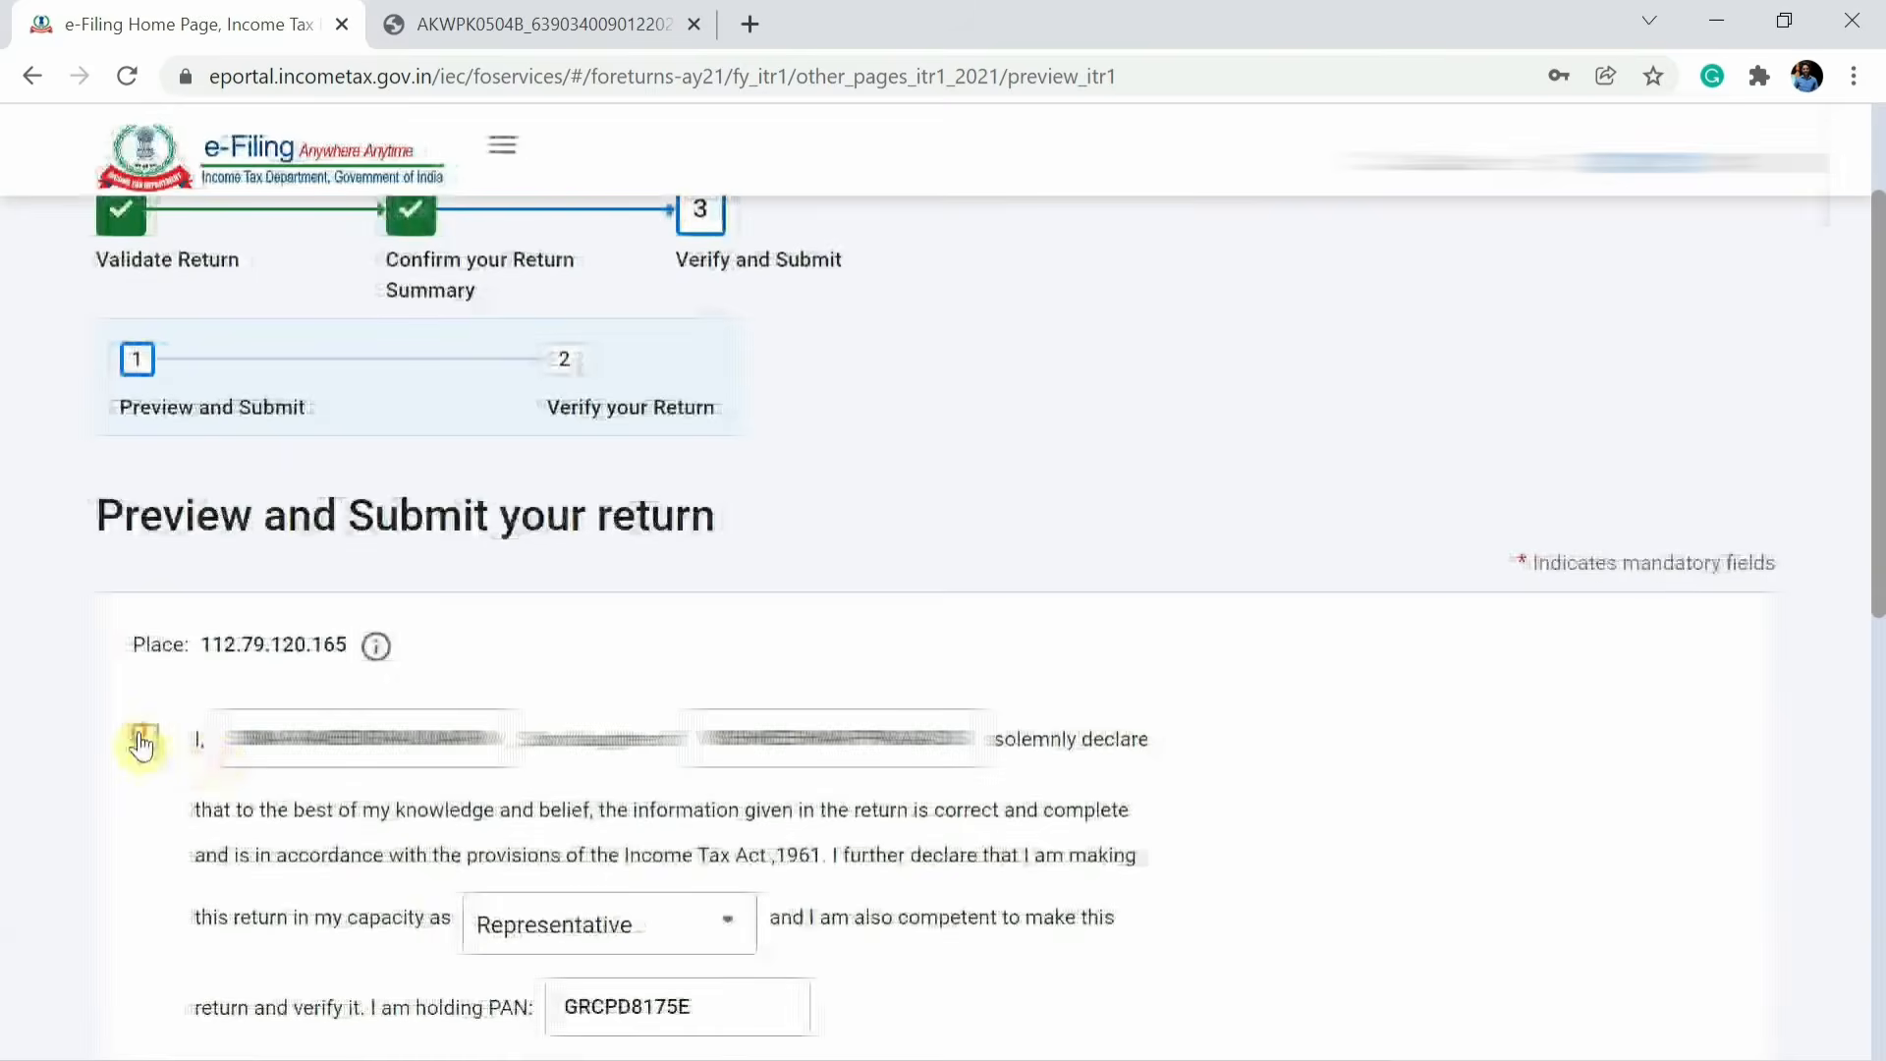
pyautogui.click(142, 741)
pyautogui.scroll(-3, 224, 528)
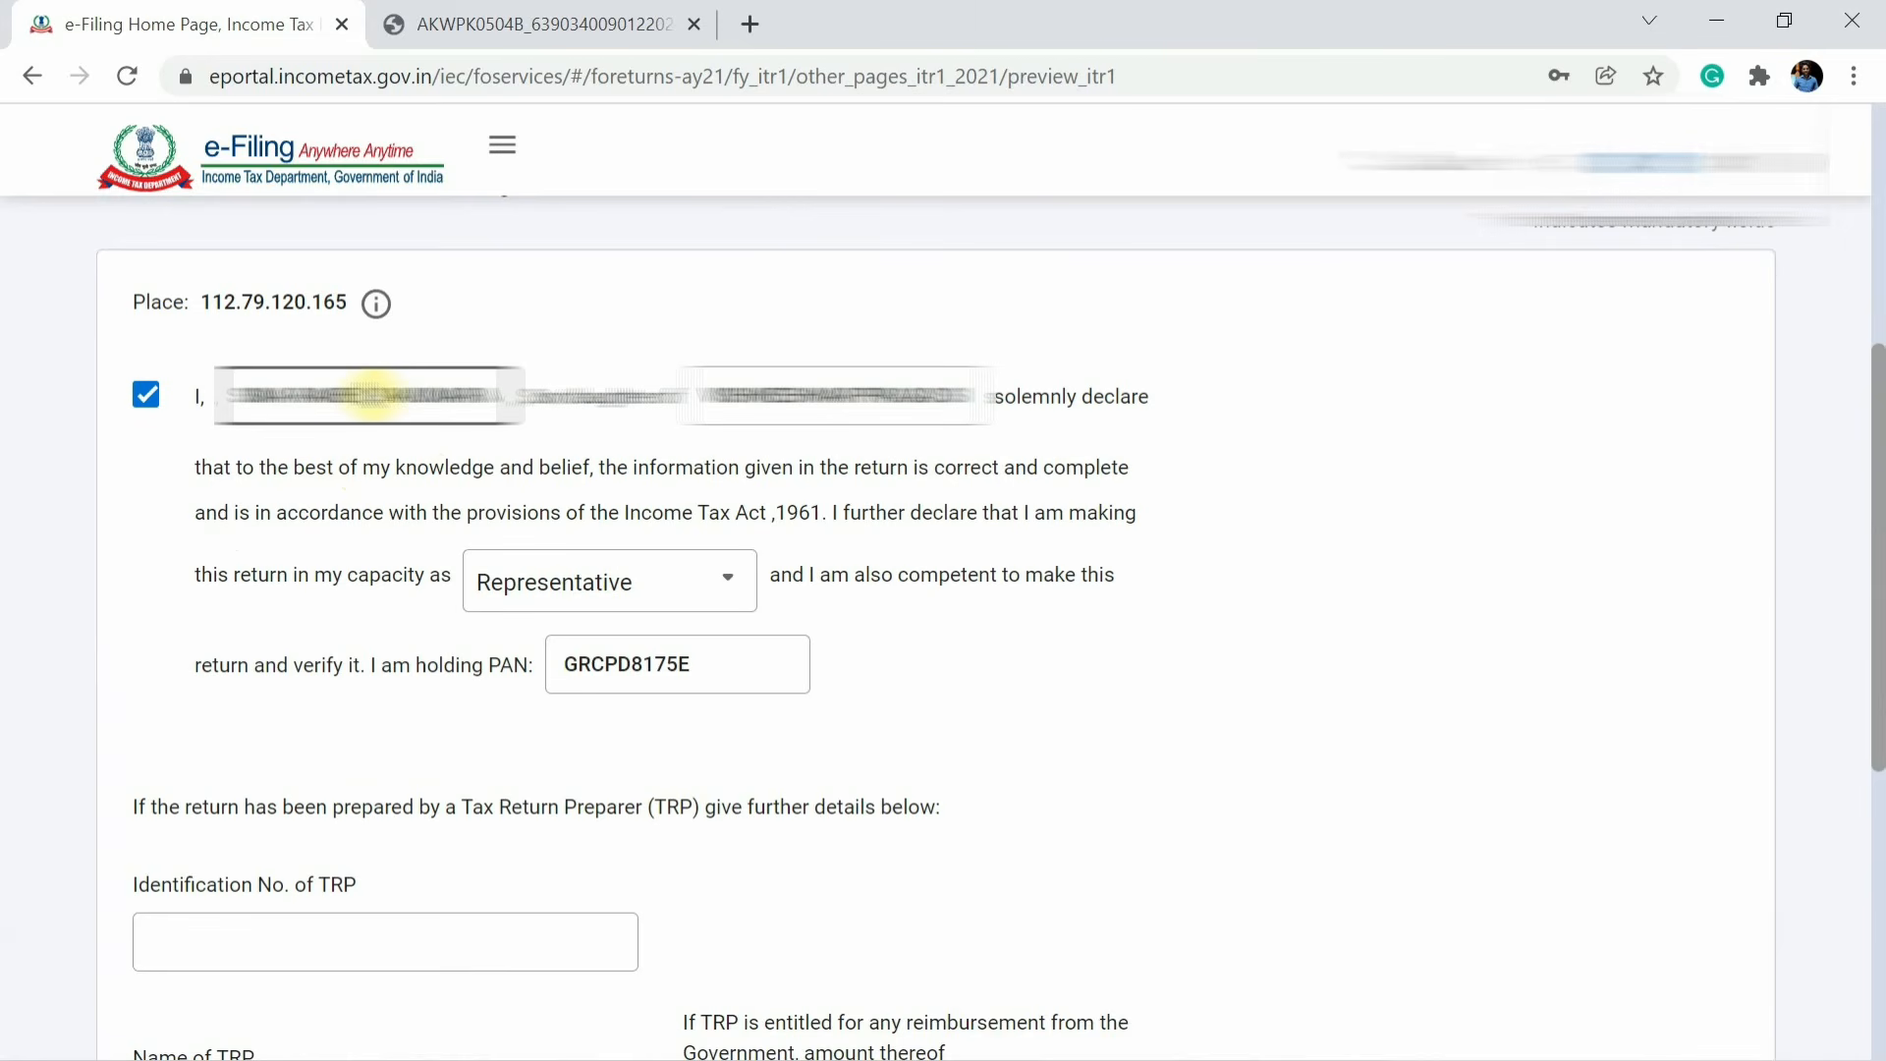
pyautogui.click(328, 393)
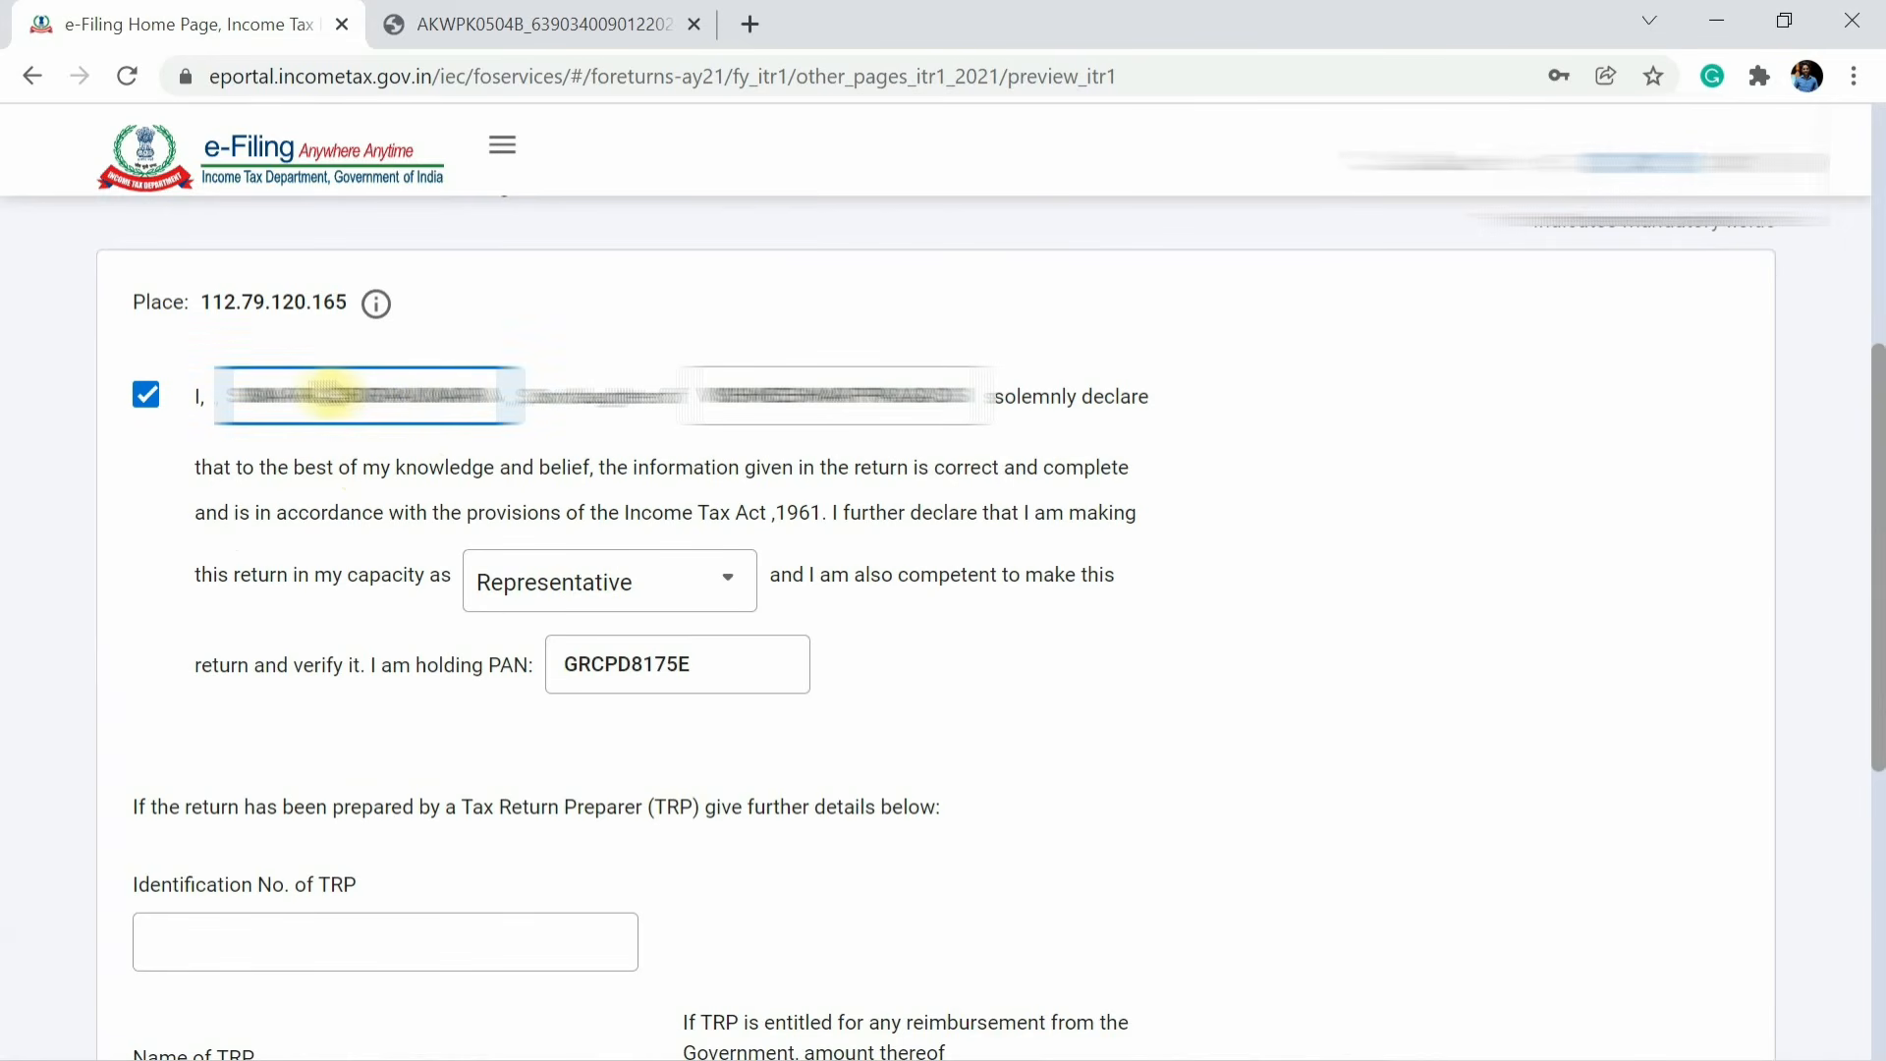
pyautogui.click(488, 352)
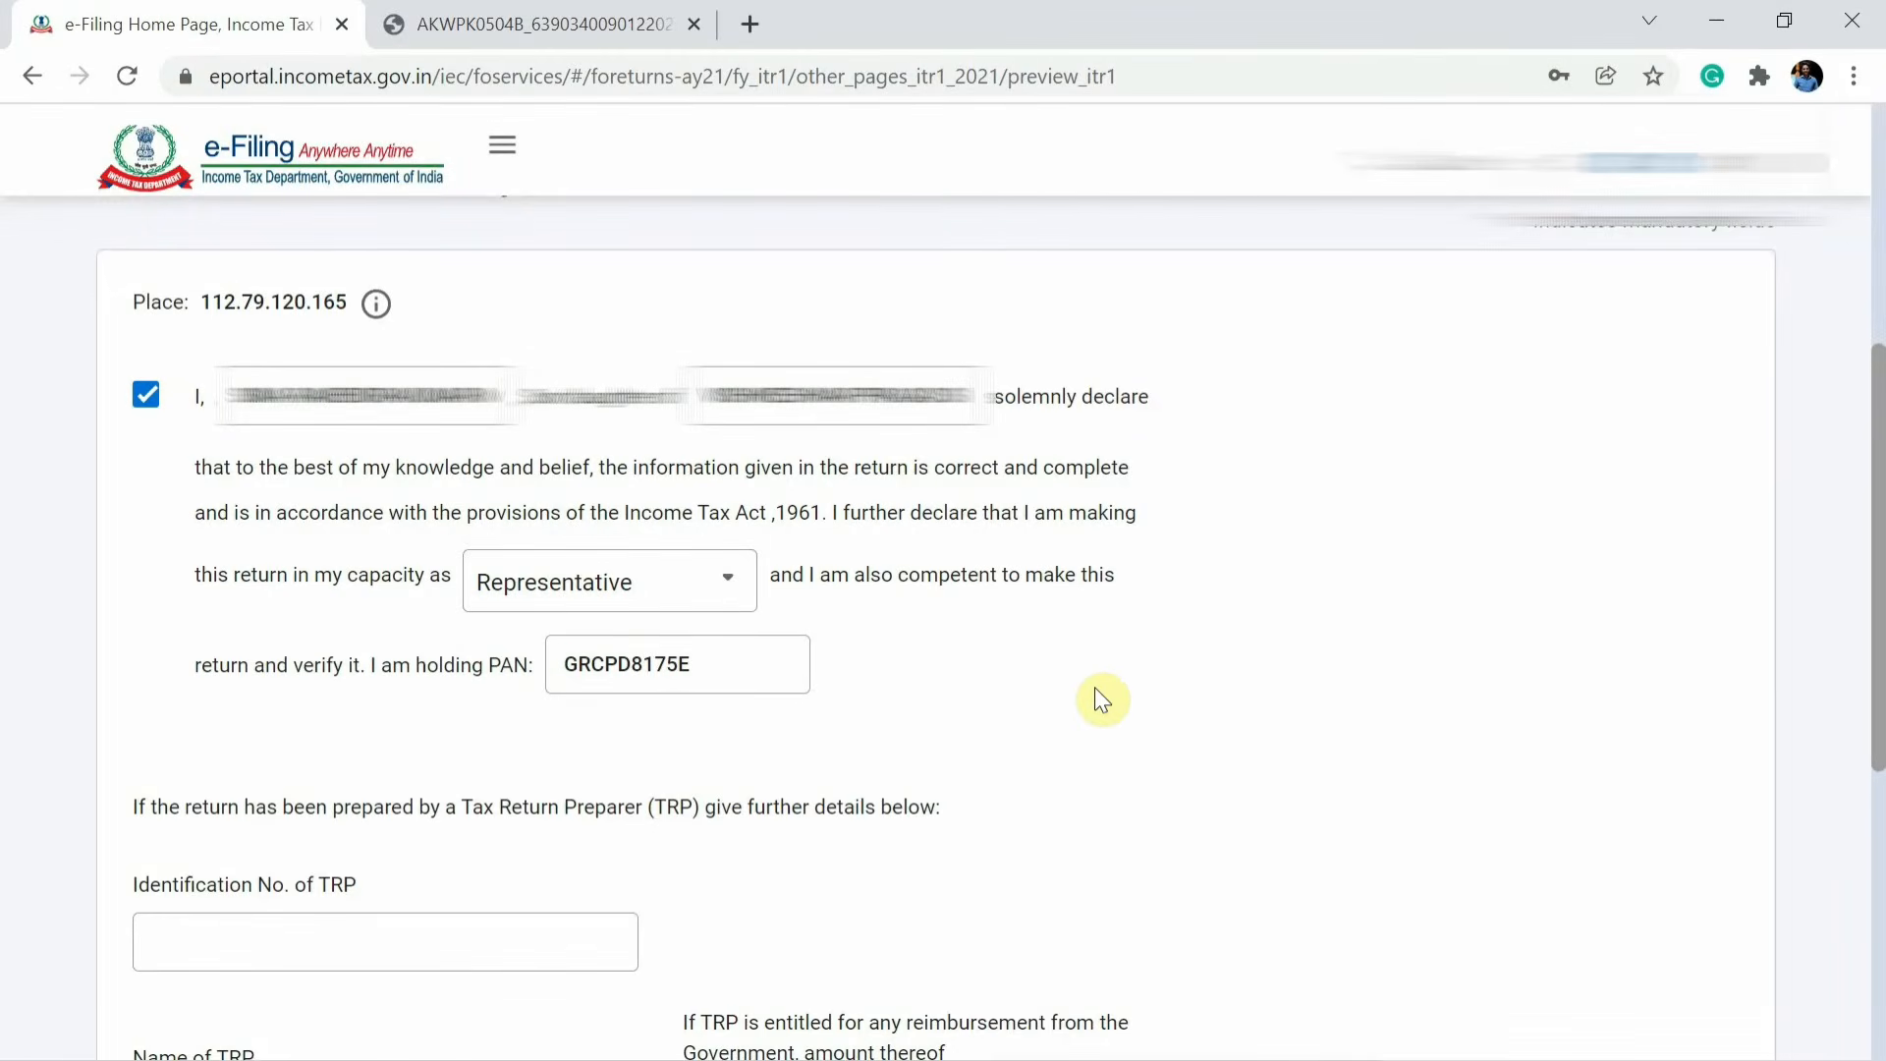
pyautogui.scroll(-6, 1381, 727)
pyautogui.click(1649, 696)
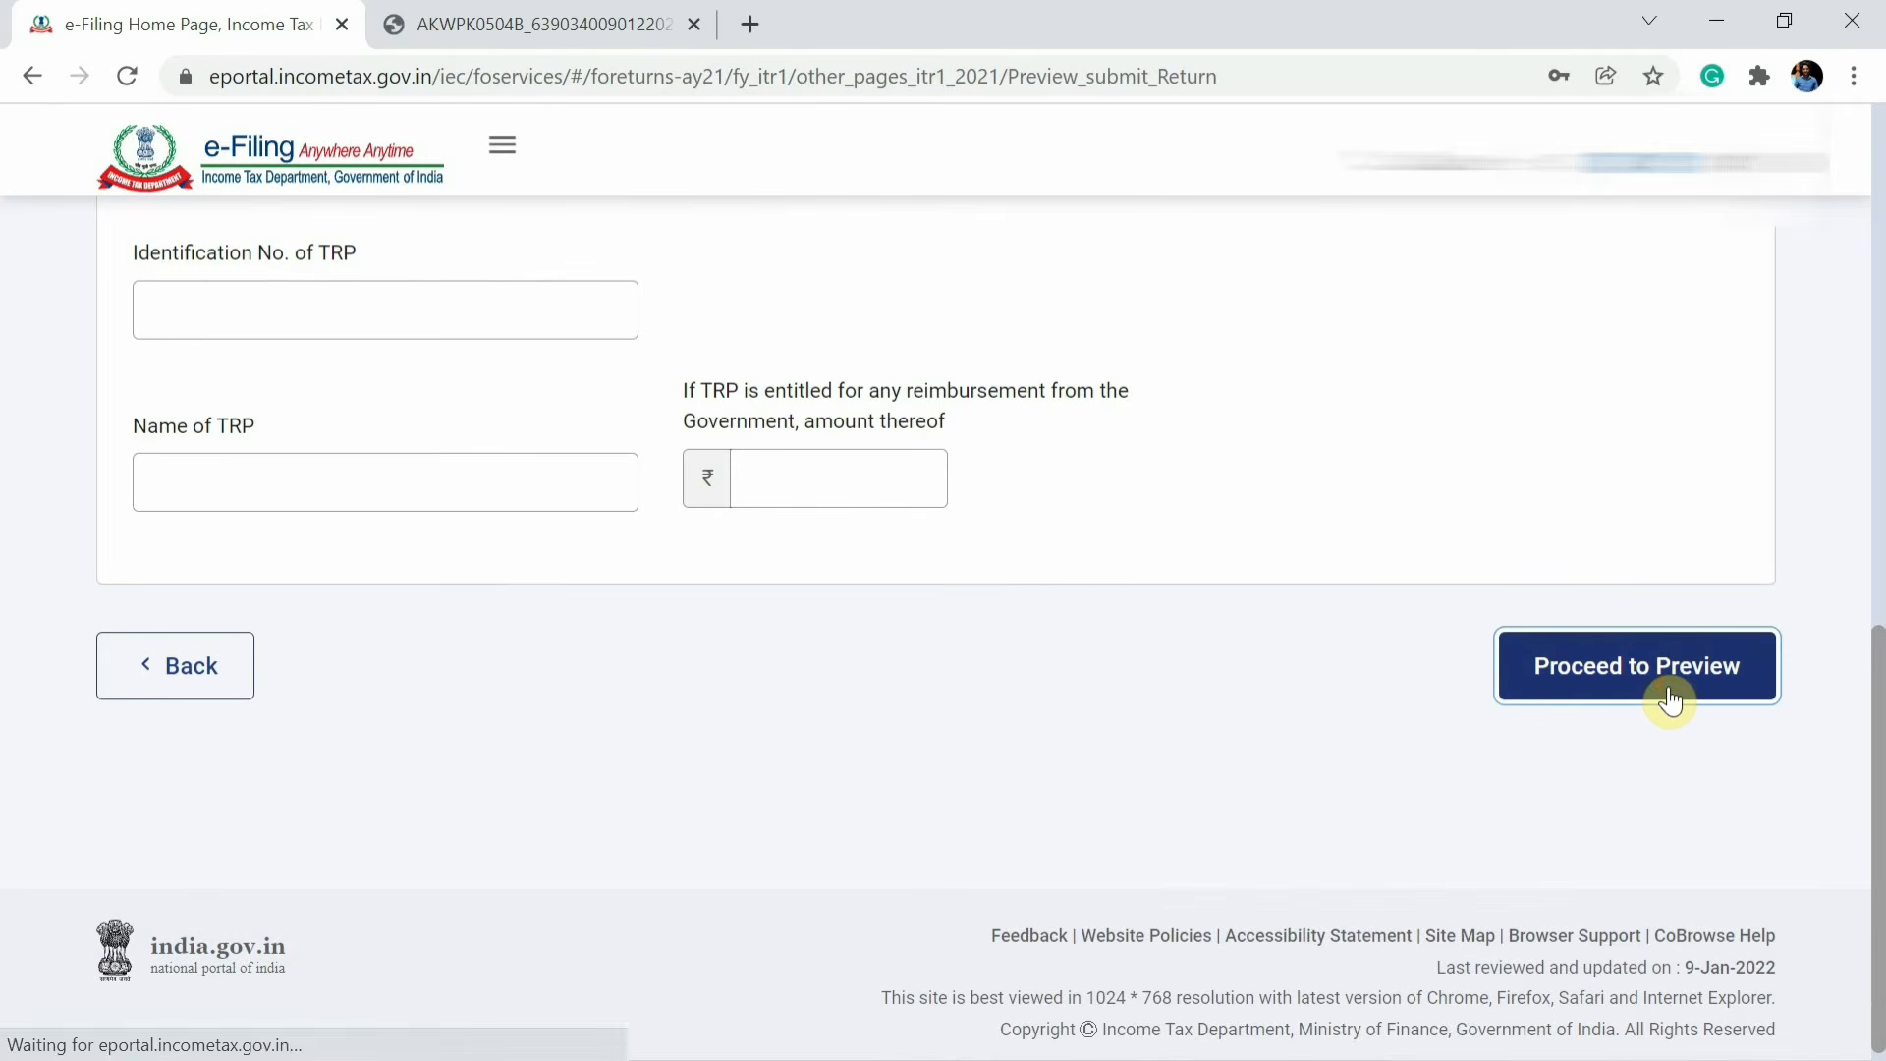
# Scroll through the return preview and proceed to validation.
pyautogui.scroll(-10, 1676, 699)
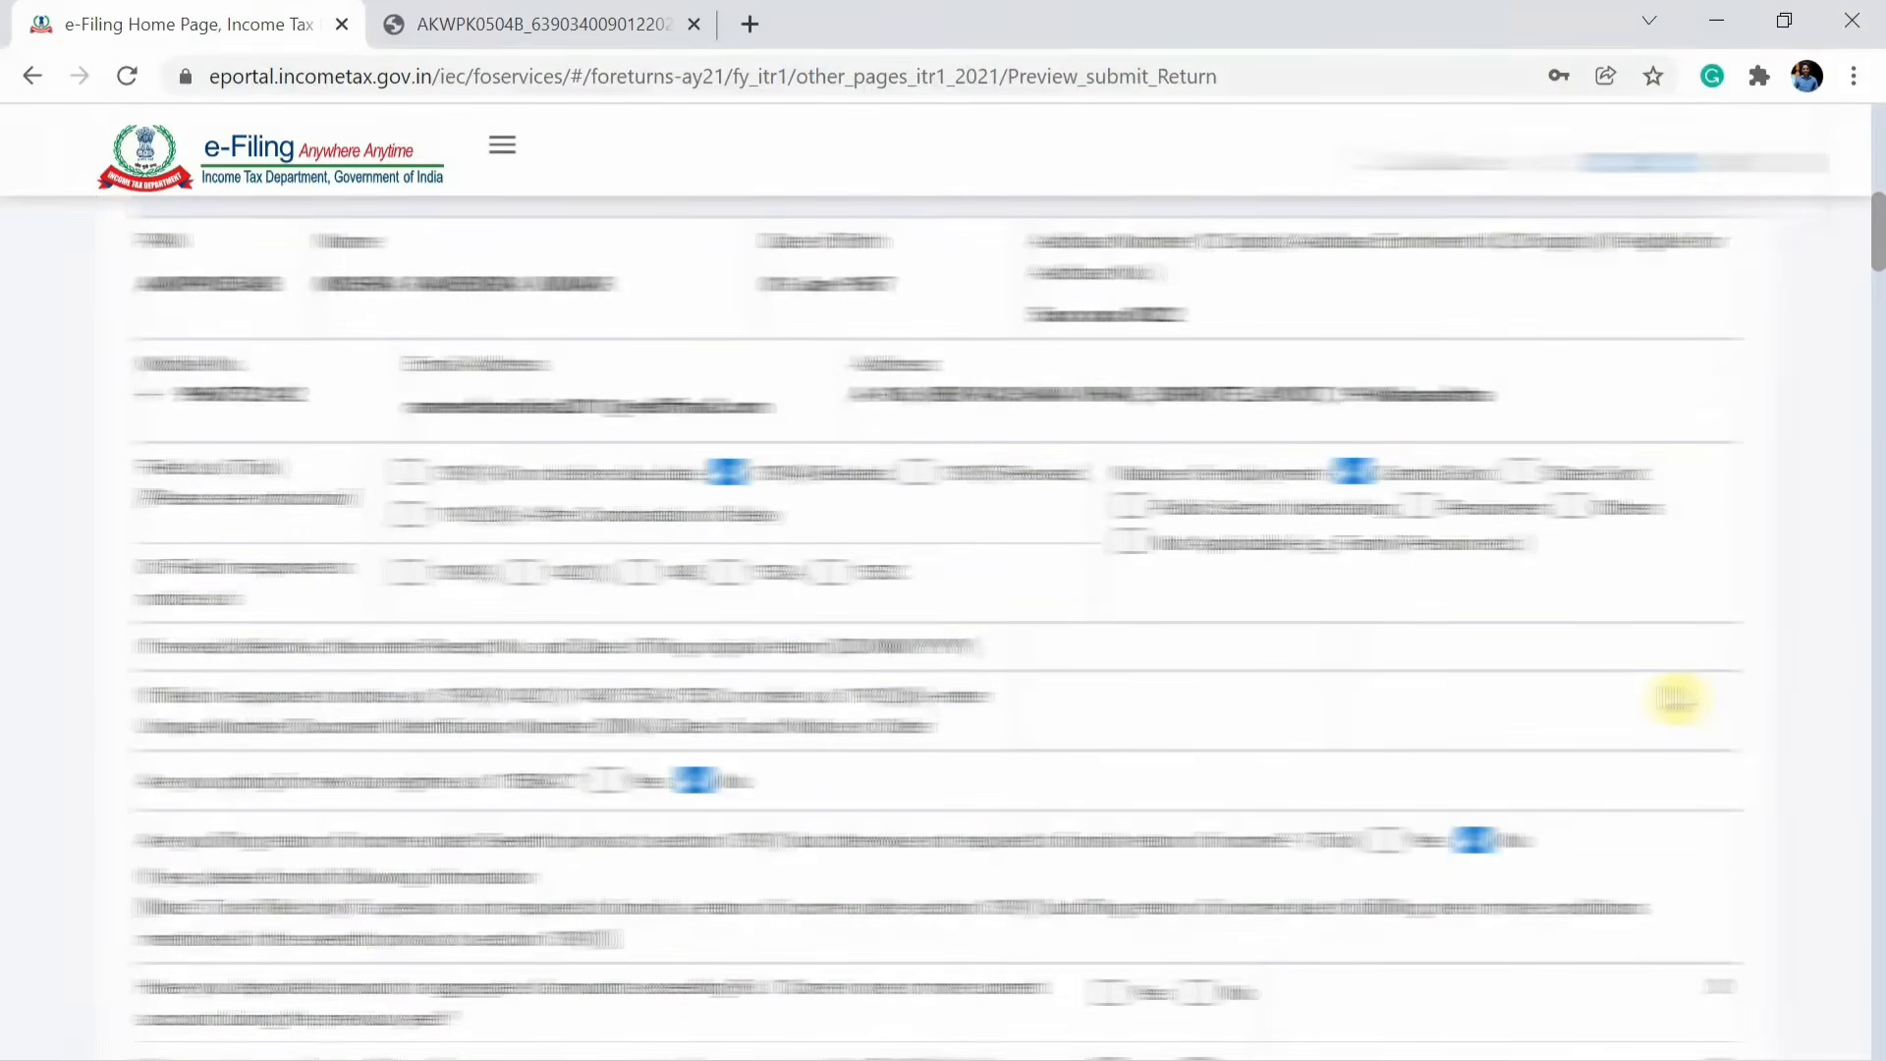
pyautogui.scroll(-5, 1676, 699)
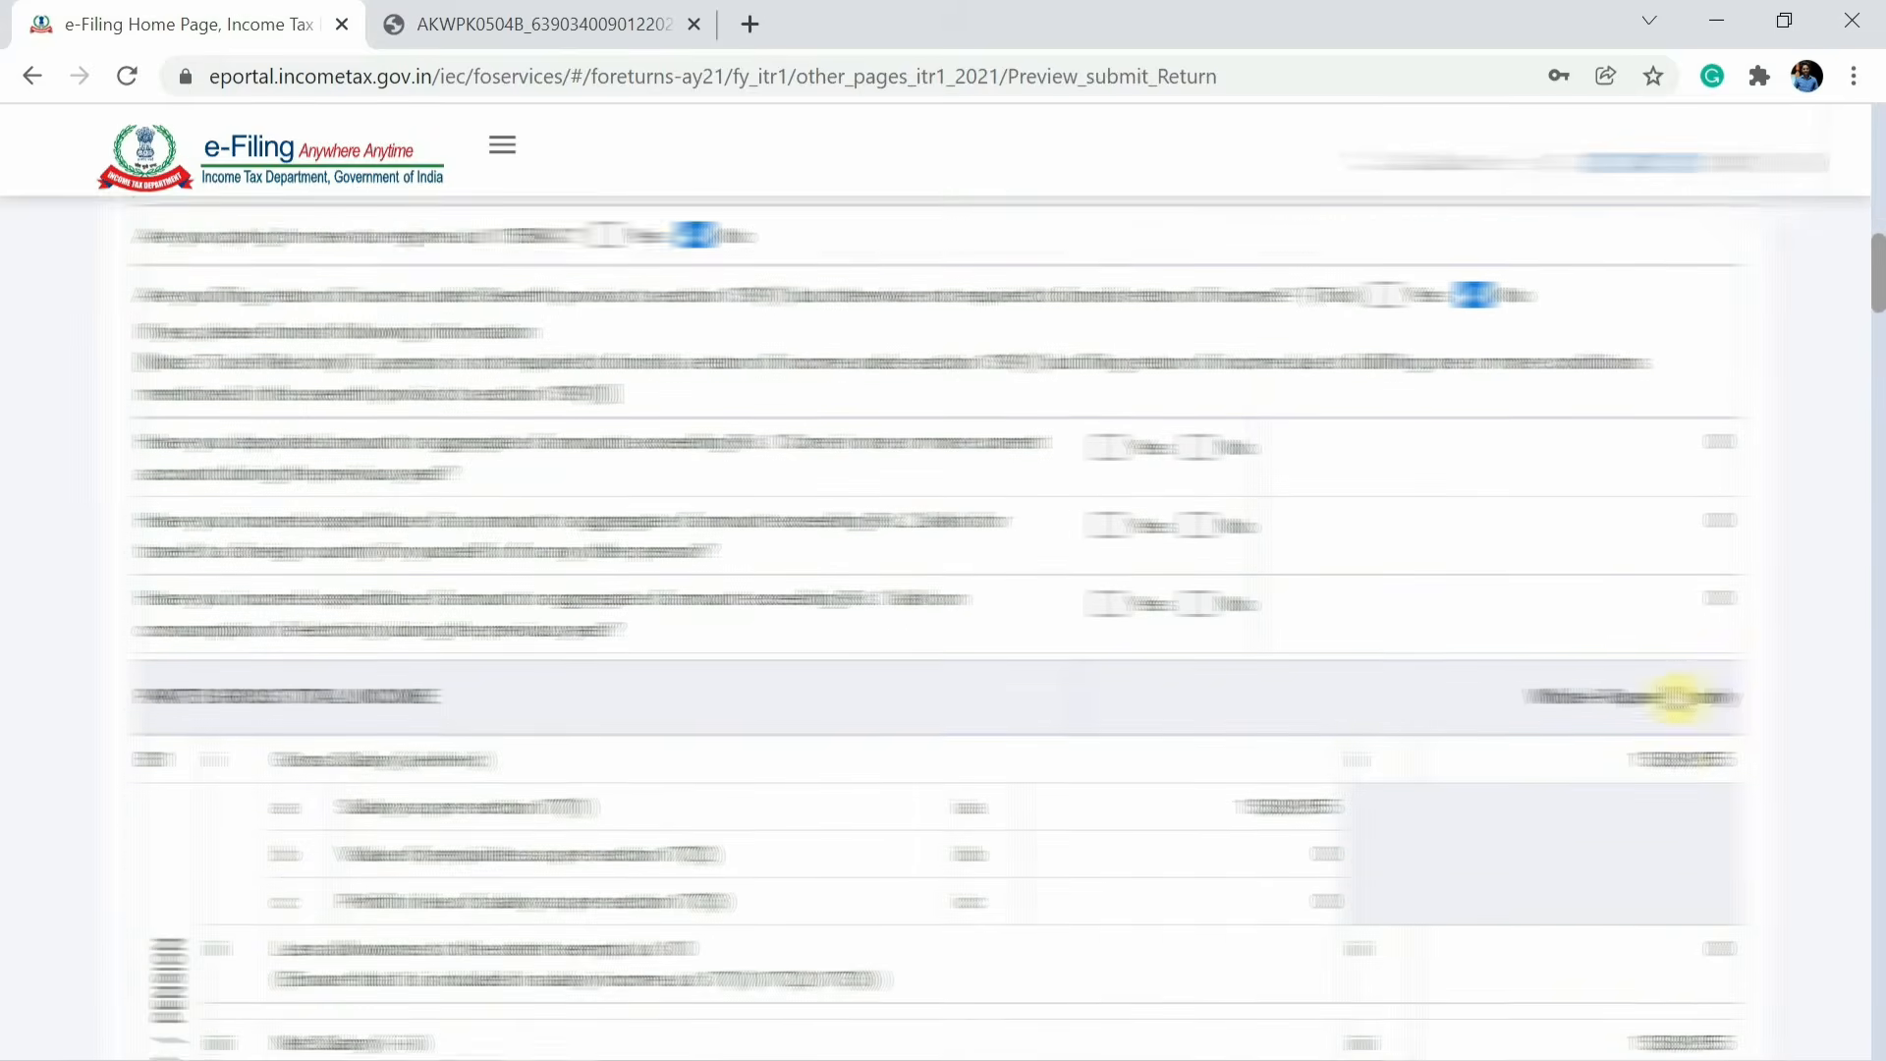
pyautogui.scroll(-5, 1678, 700)
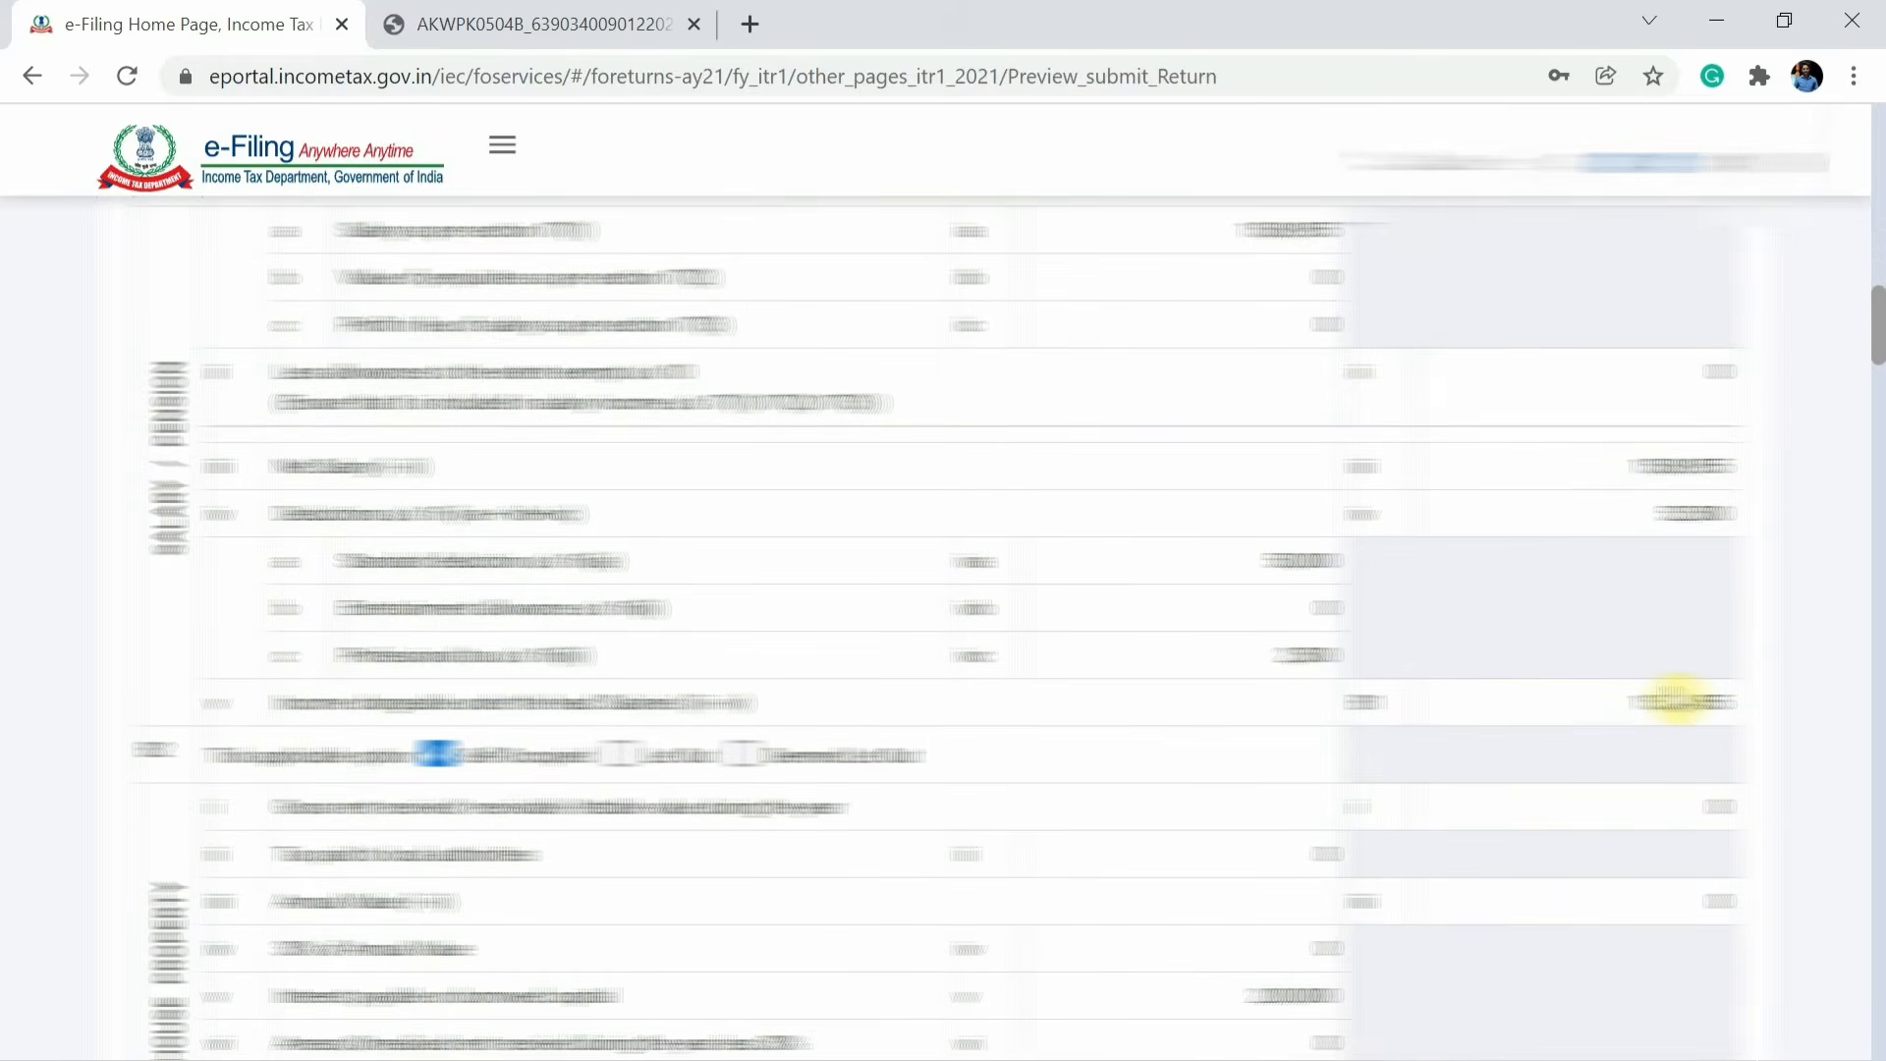
pyautogui.scroll(-5, 1677, 701)
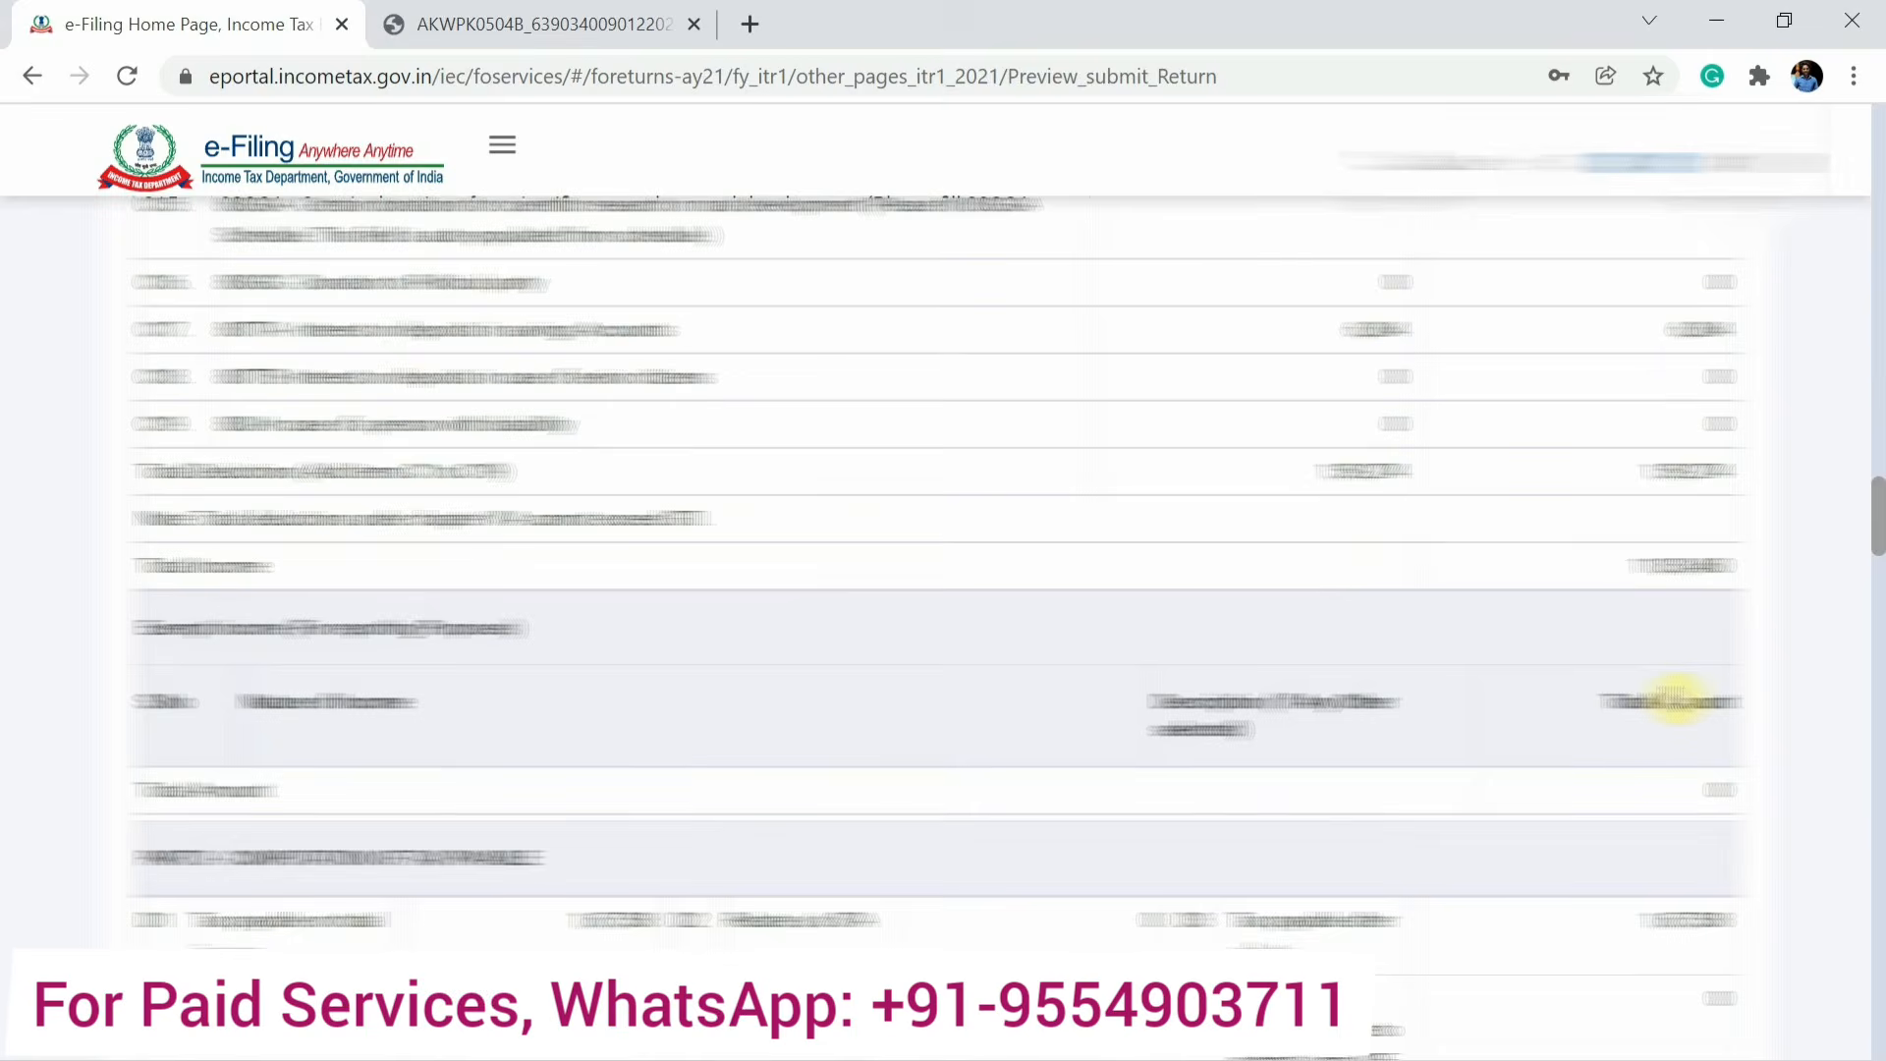
pyautogui.scroll(-5, 1677, 699)
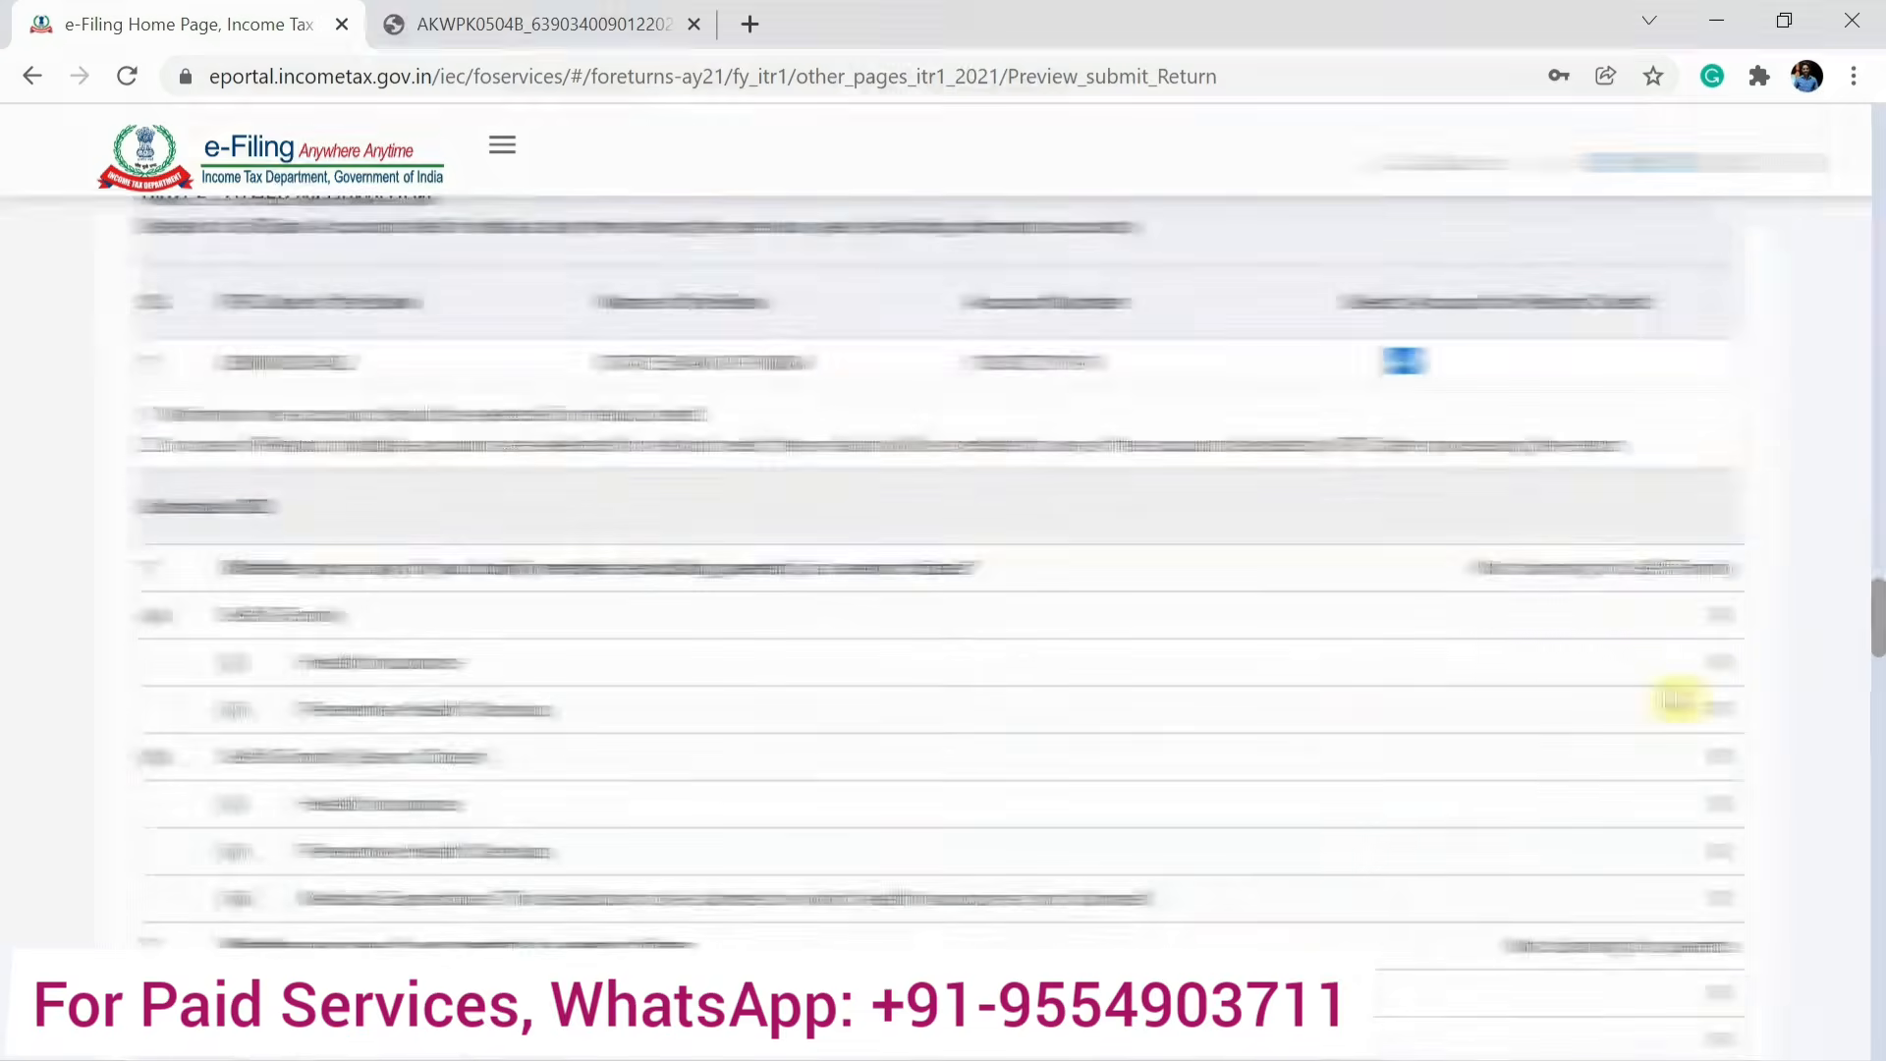
pyautogui.scroll(-10, 1678, 700)
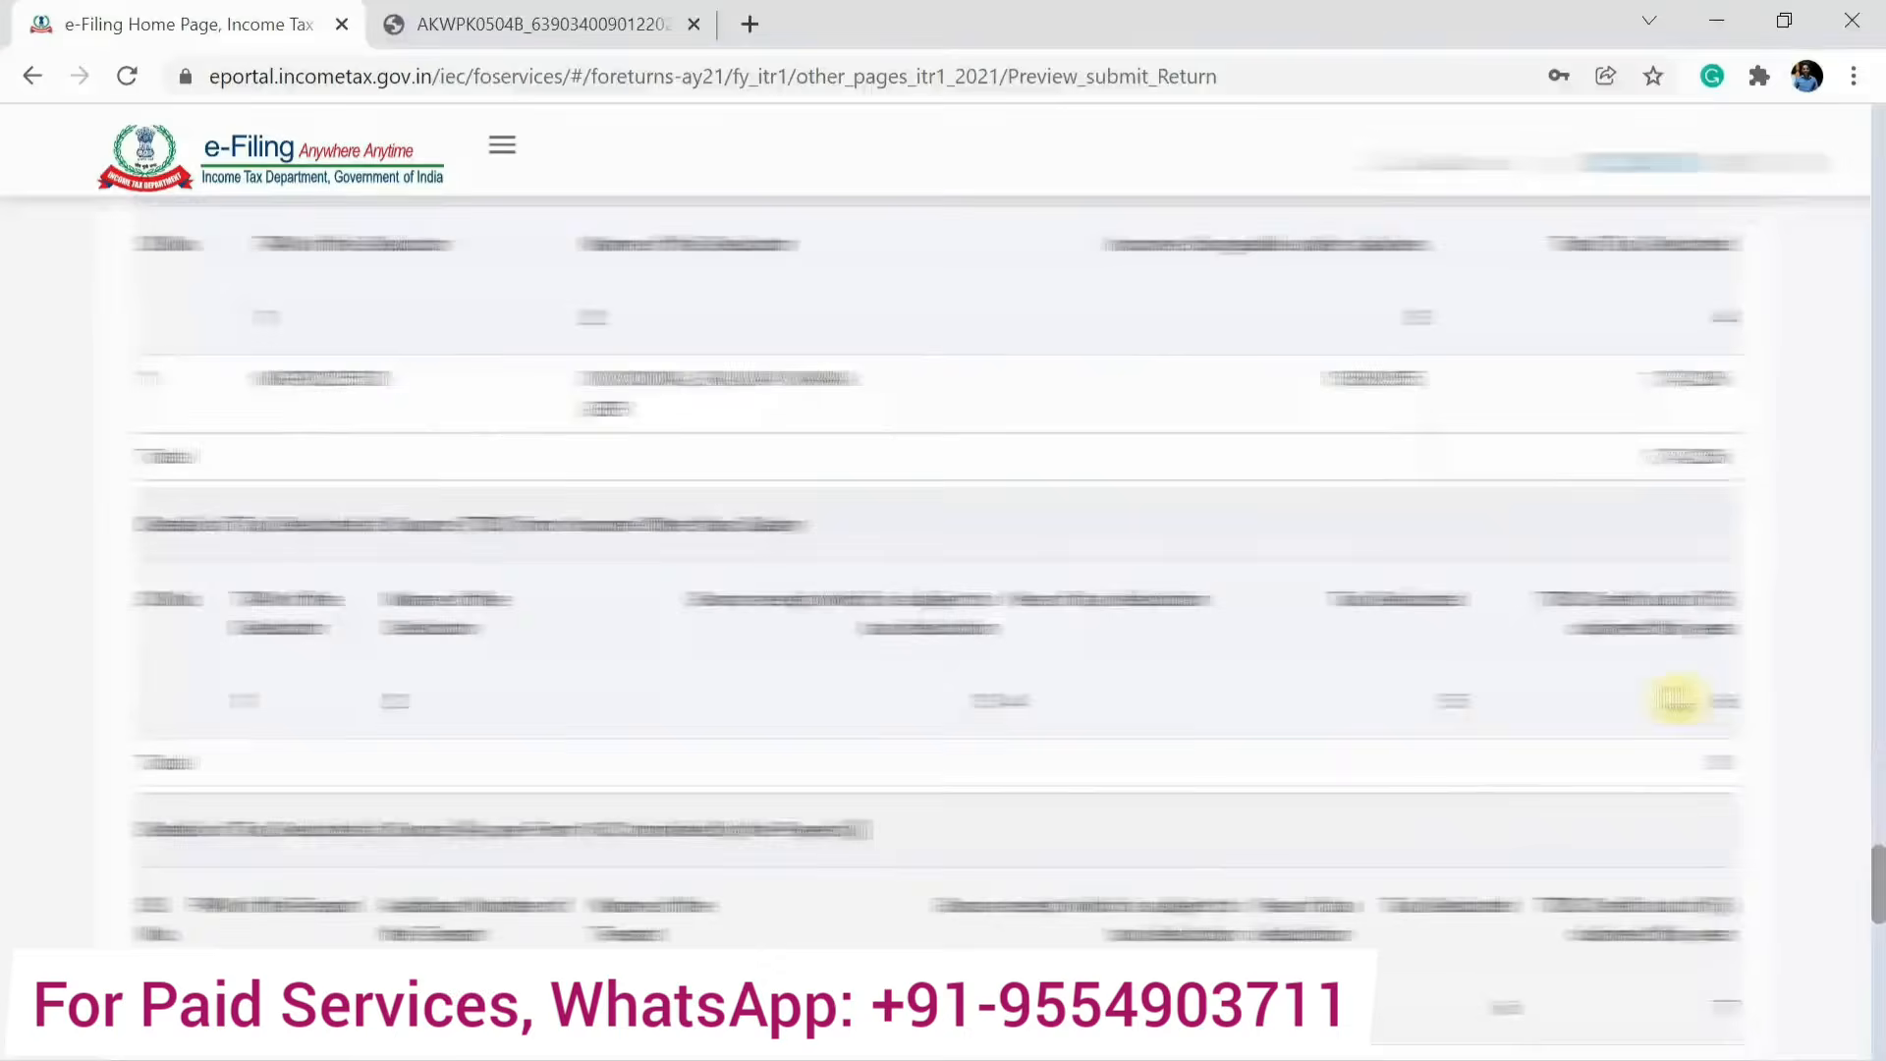
pyautogui.scroll(-6, 1677, 701)
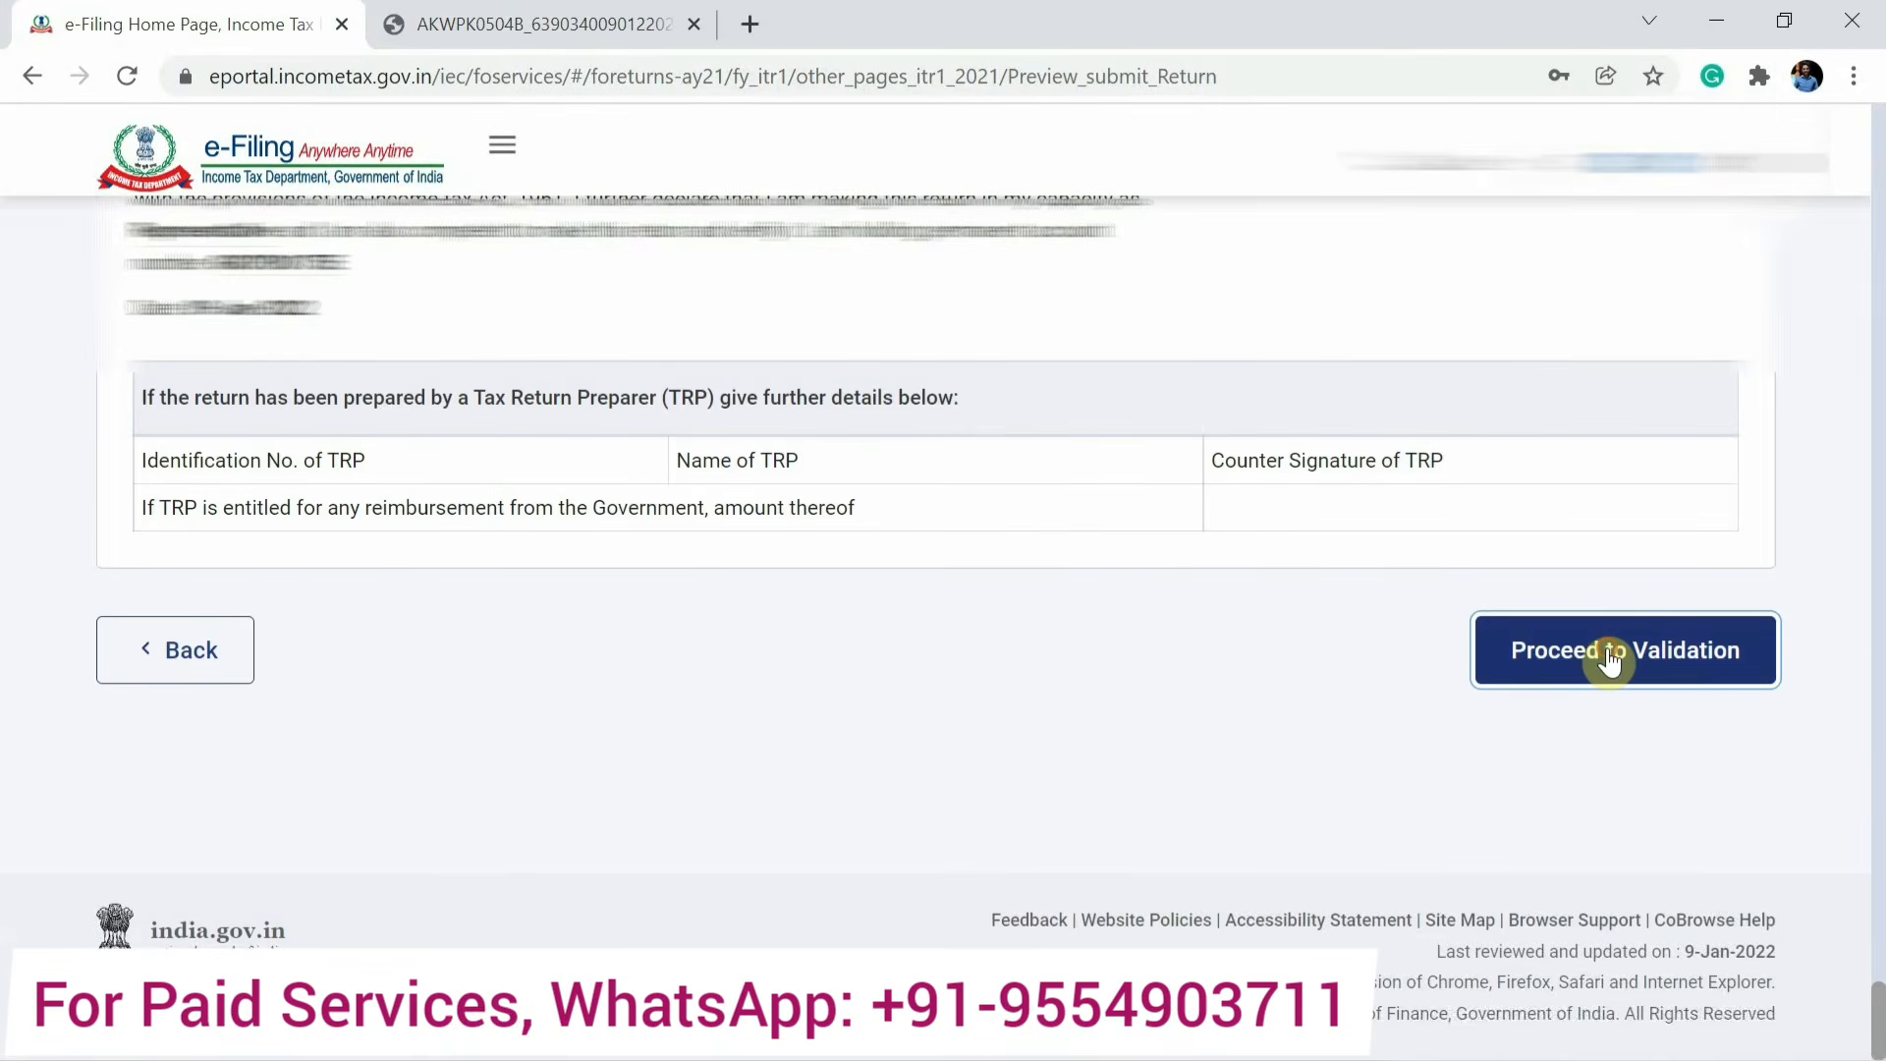
pyautogui.click(1609, 659)
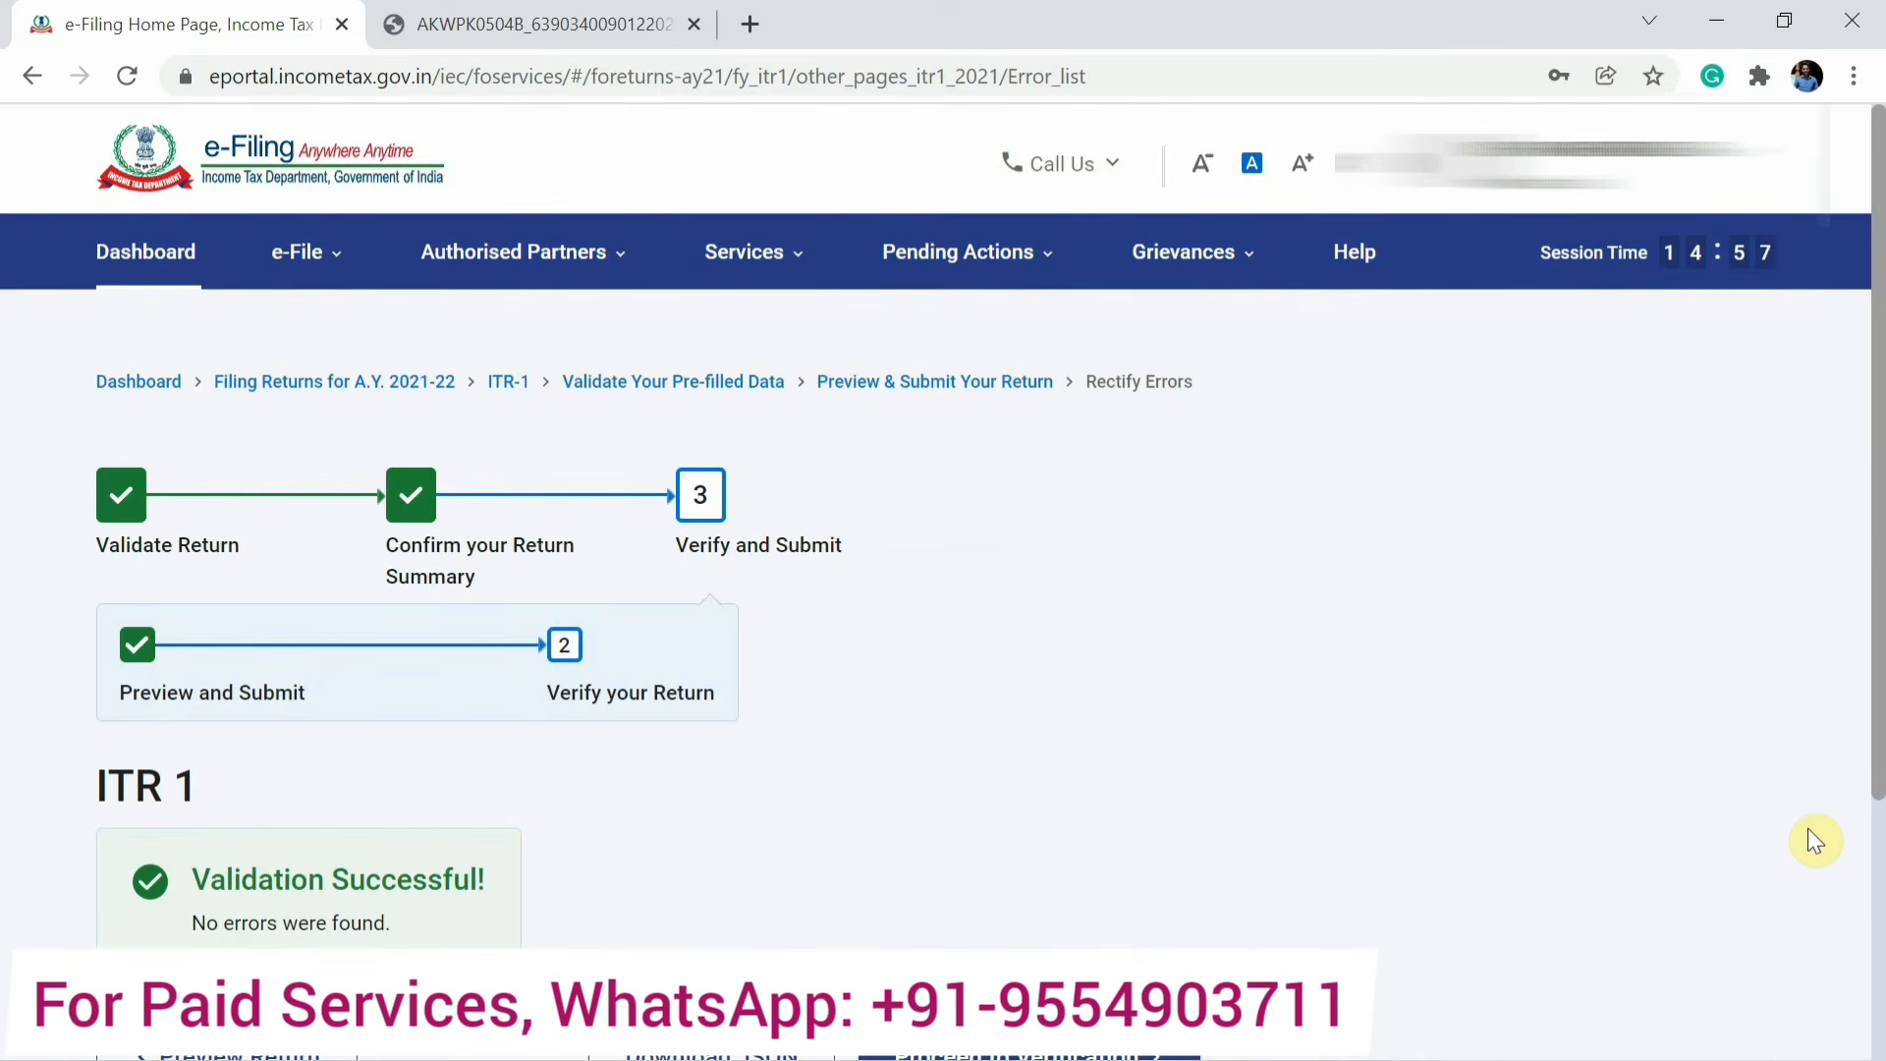
# Proceed to verification and choose e-Verify Now as the verification method.
pyautogui.scroll(-3, 996, 895)
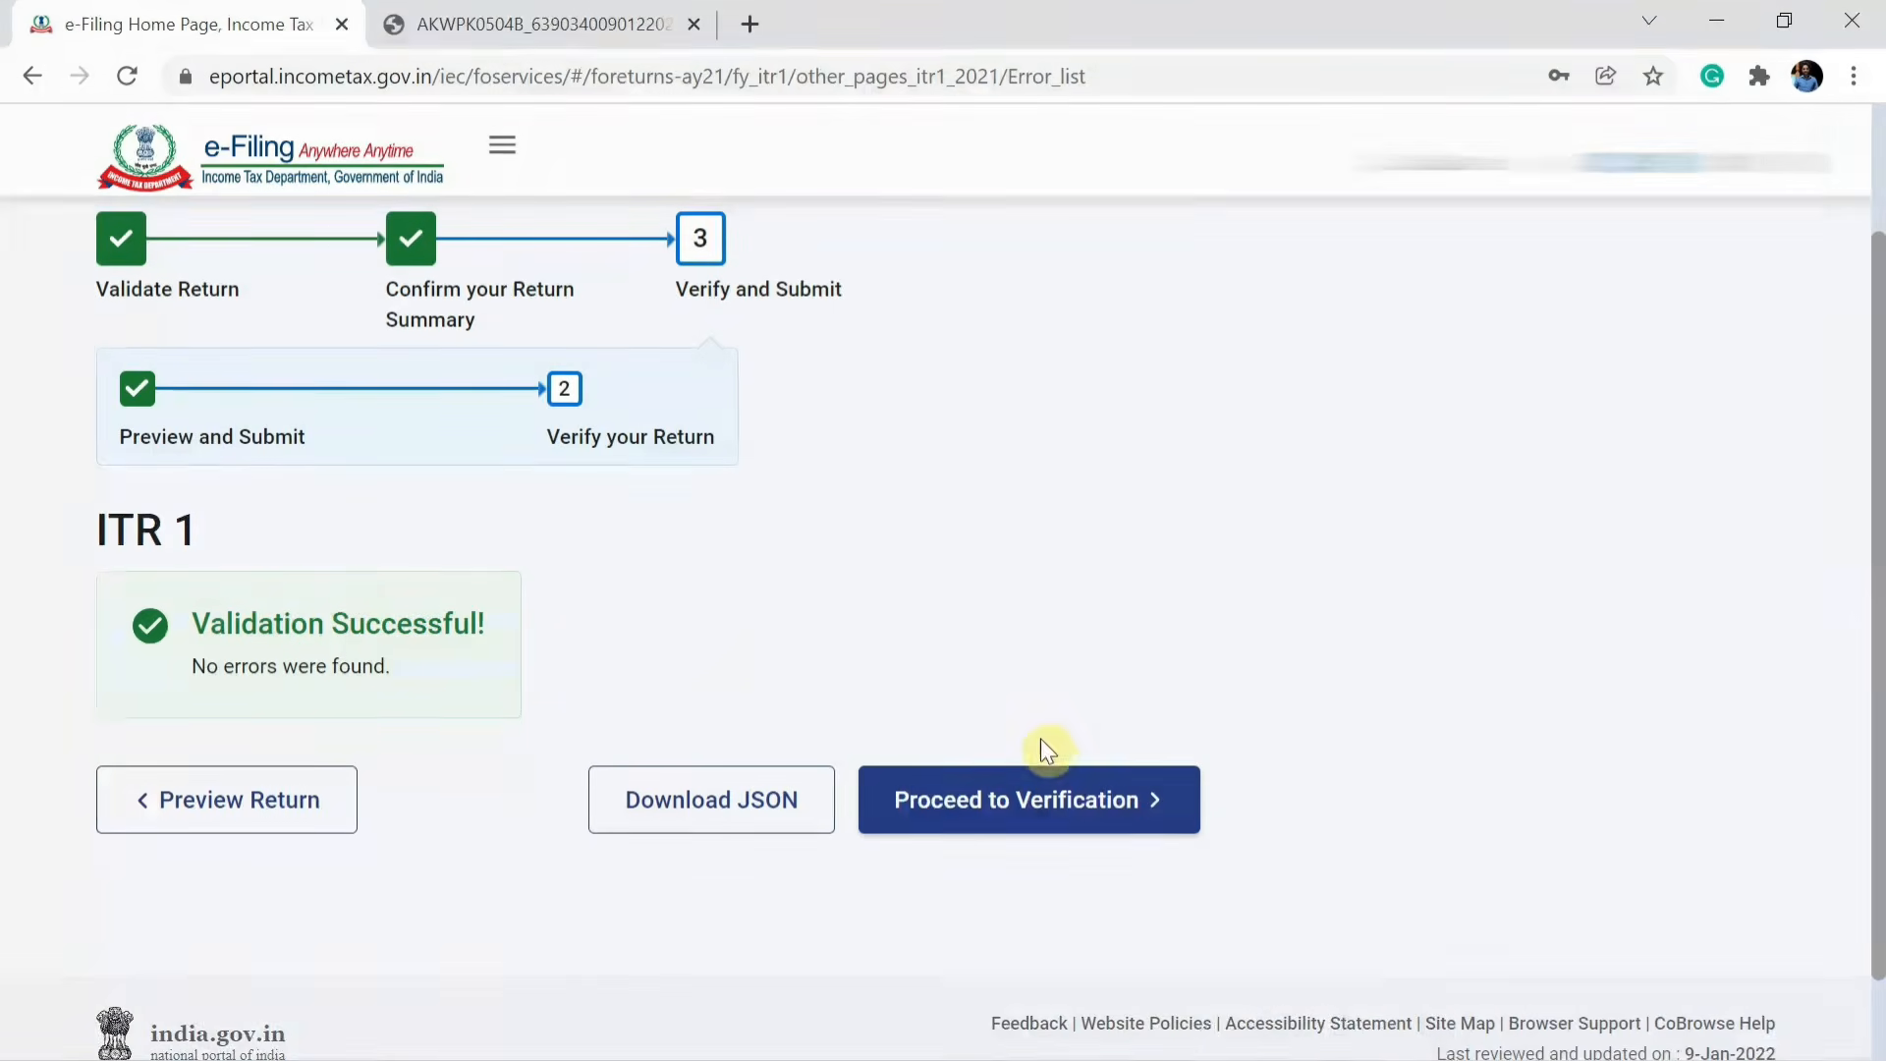
pyautogui.click(1084, 816)
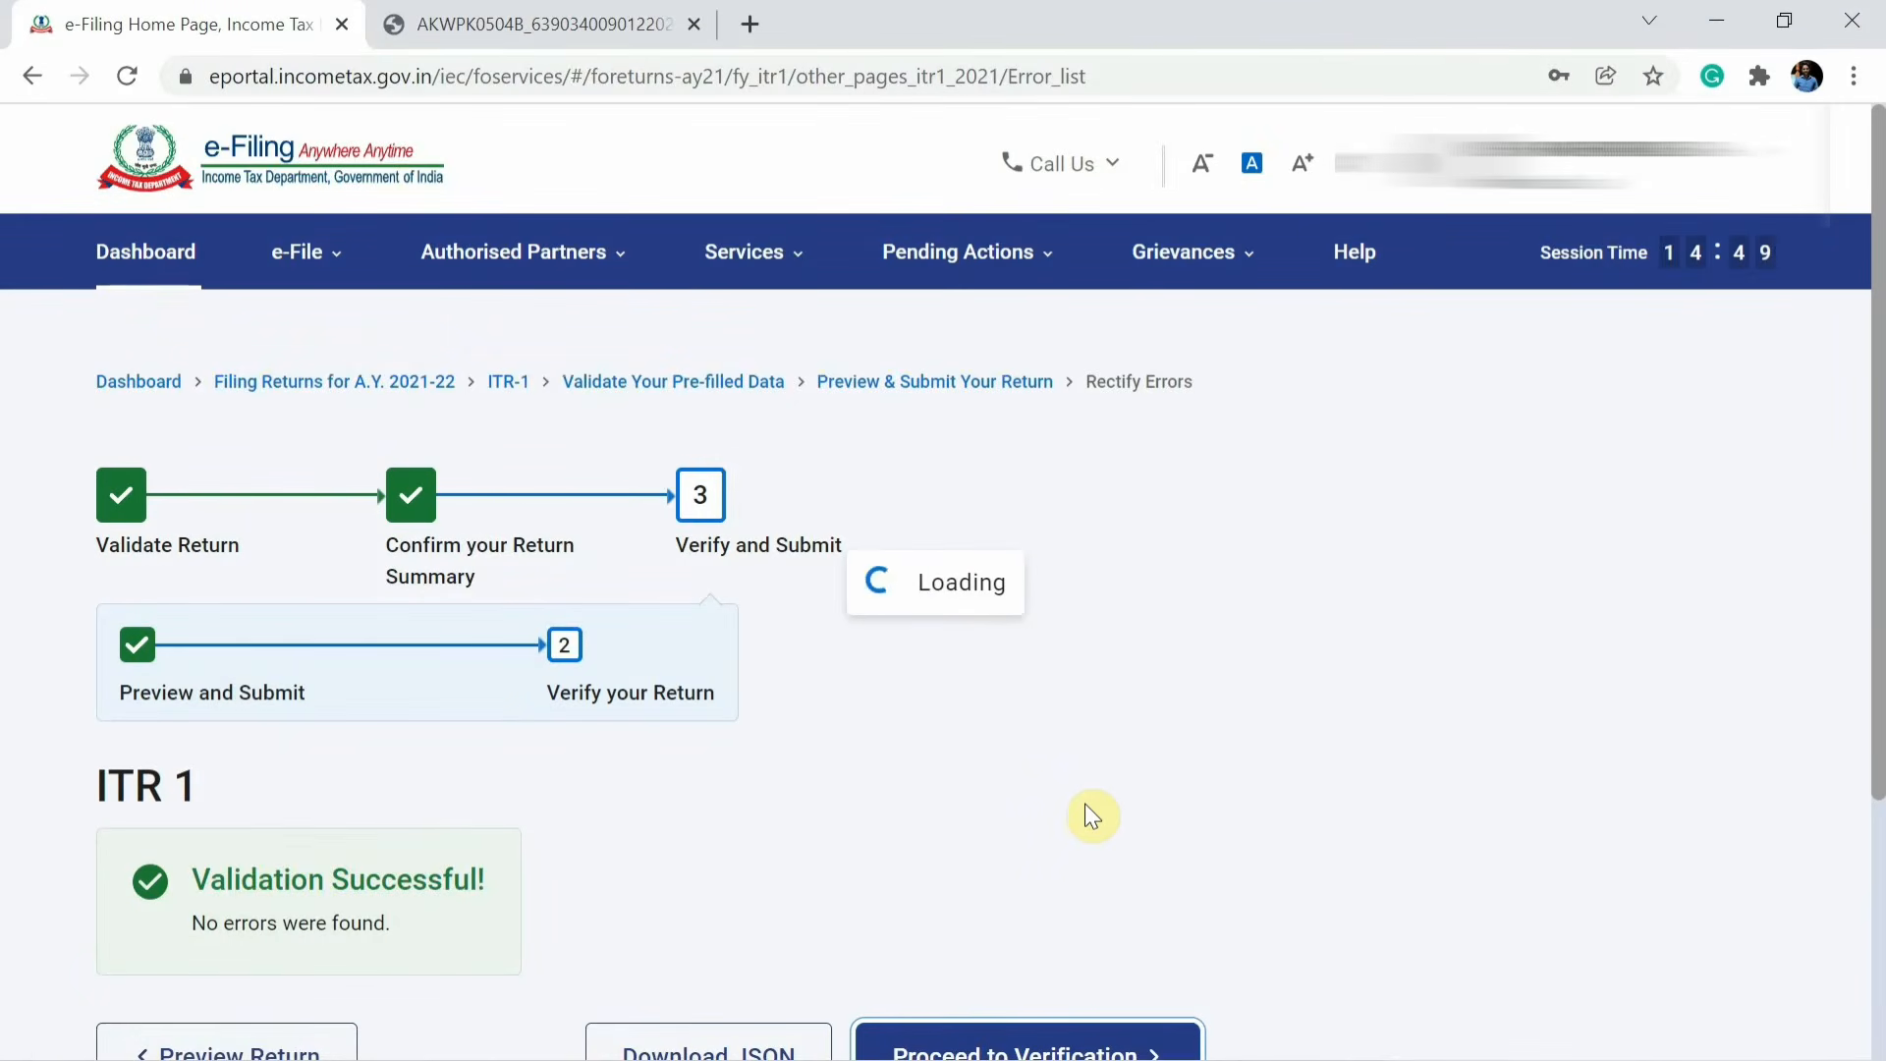
pyautogui.scroll(-4, 1085, 804)
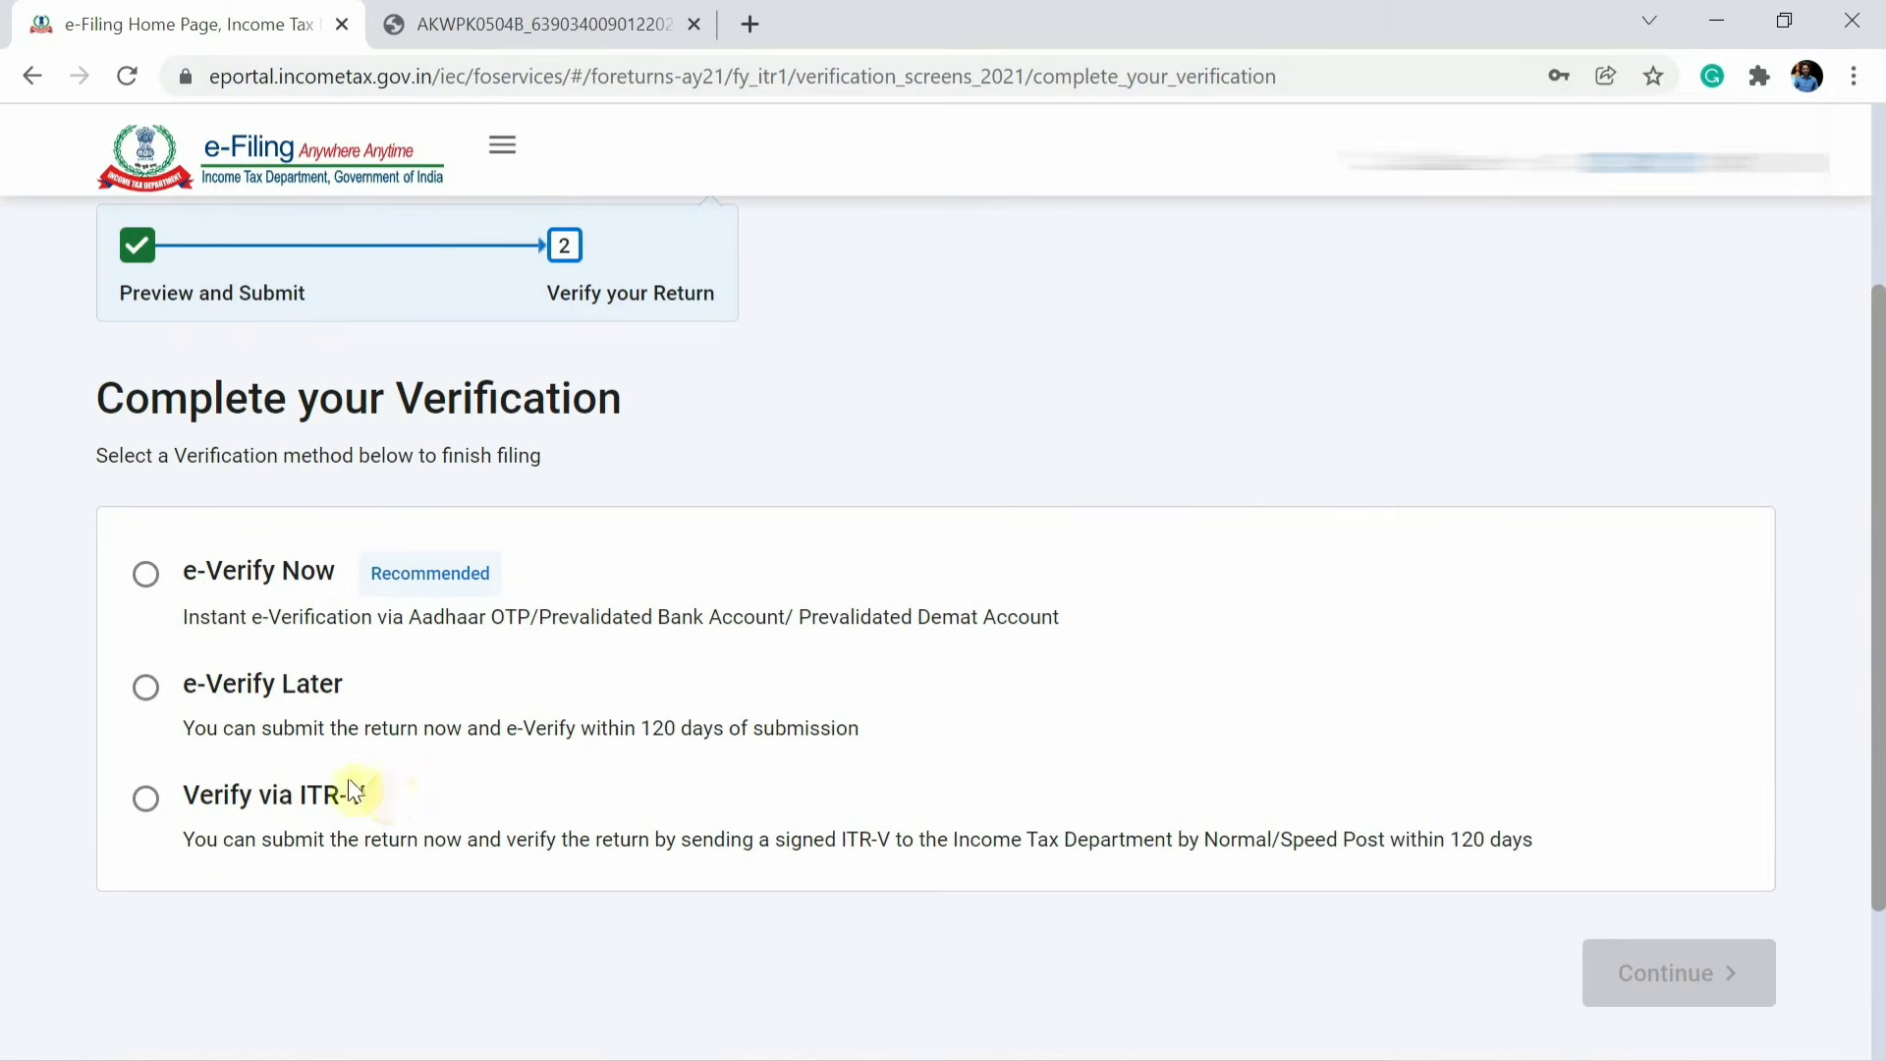
pyautogui.click(145, 574)
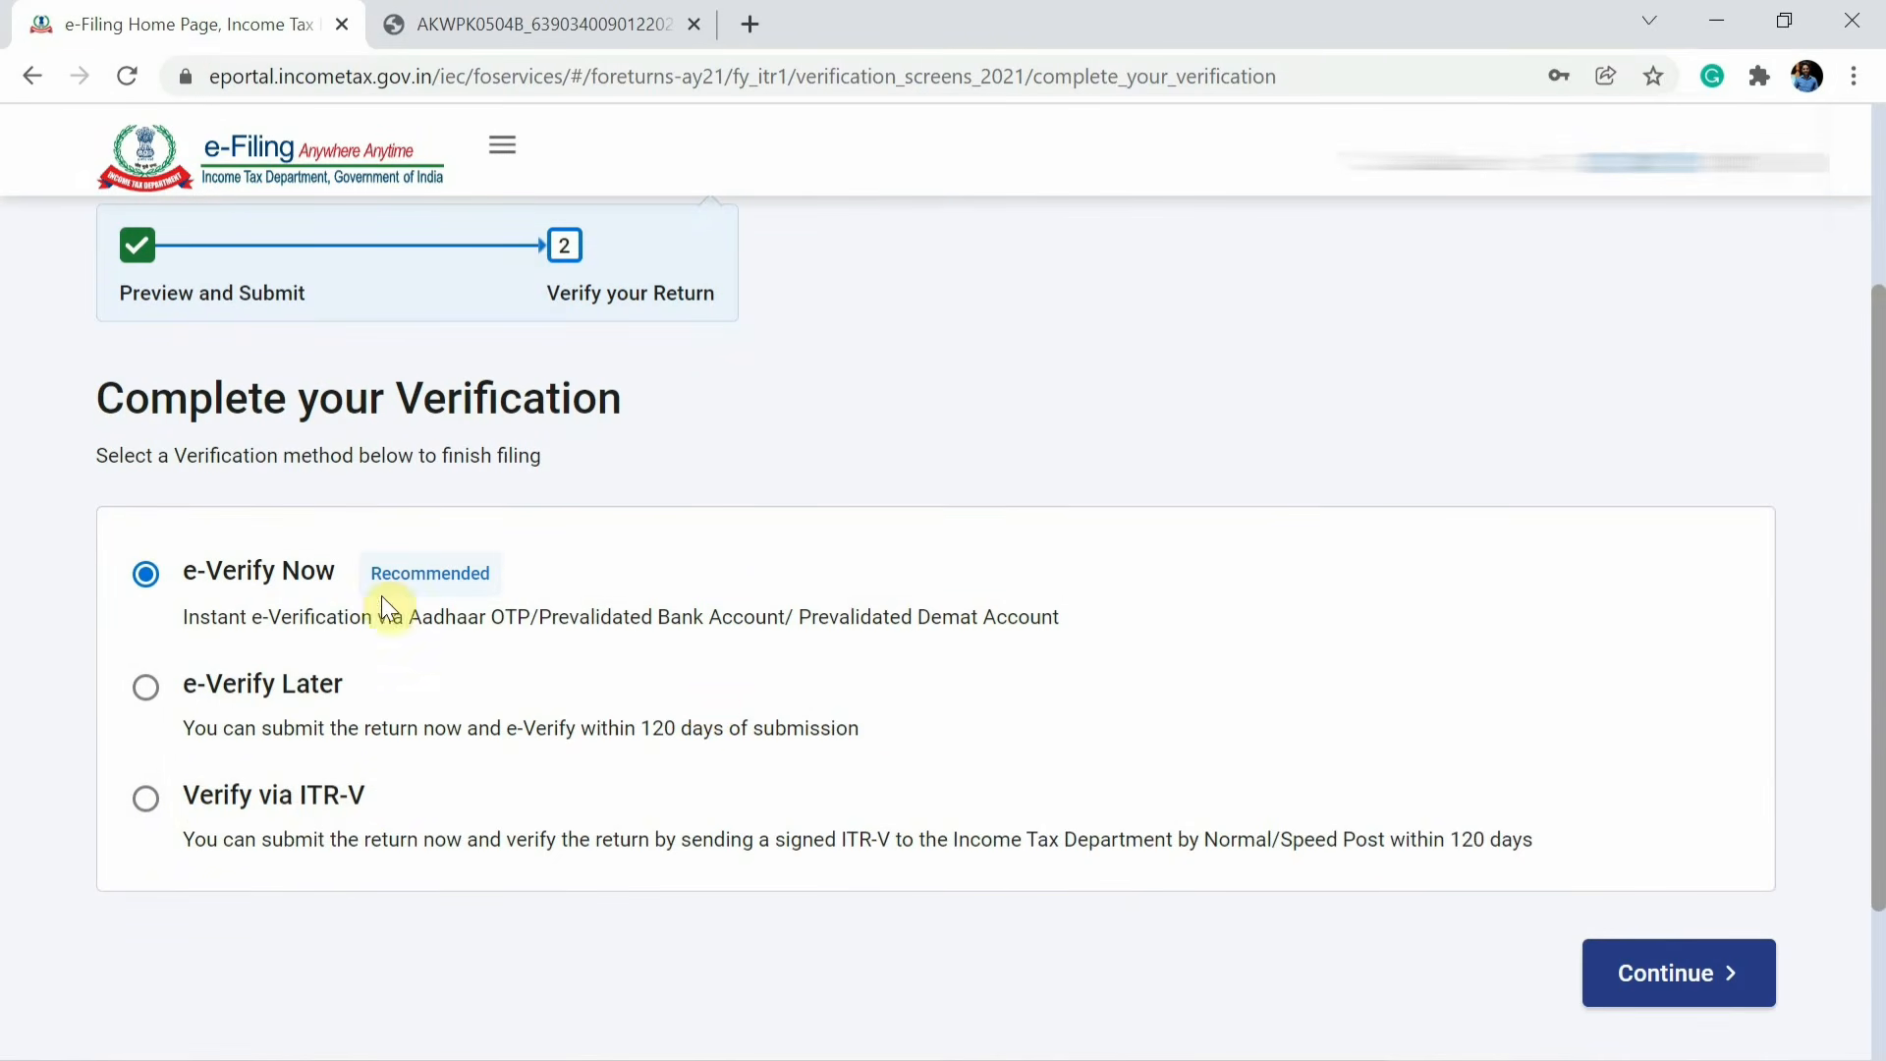
pyautogui.click(1683, 994)
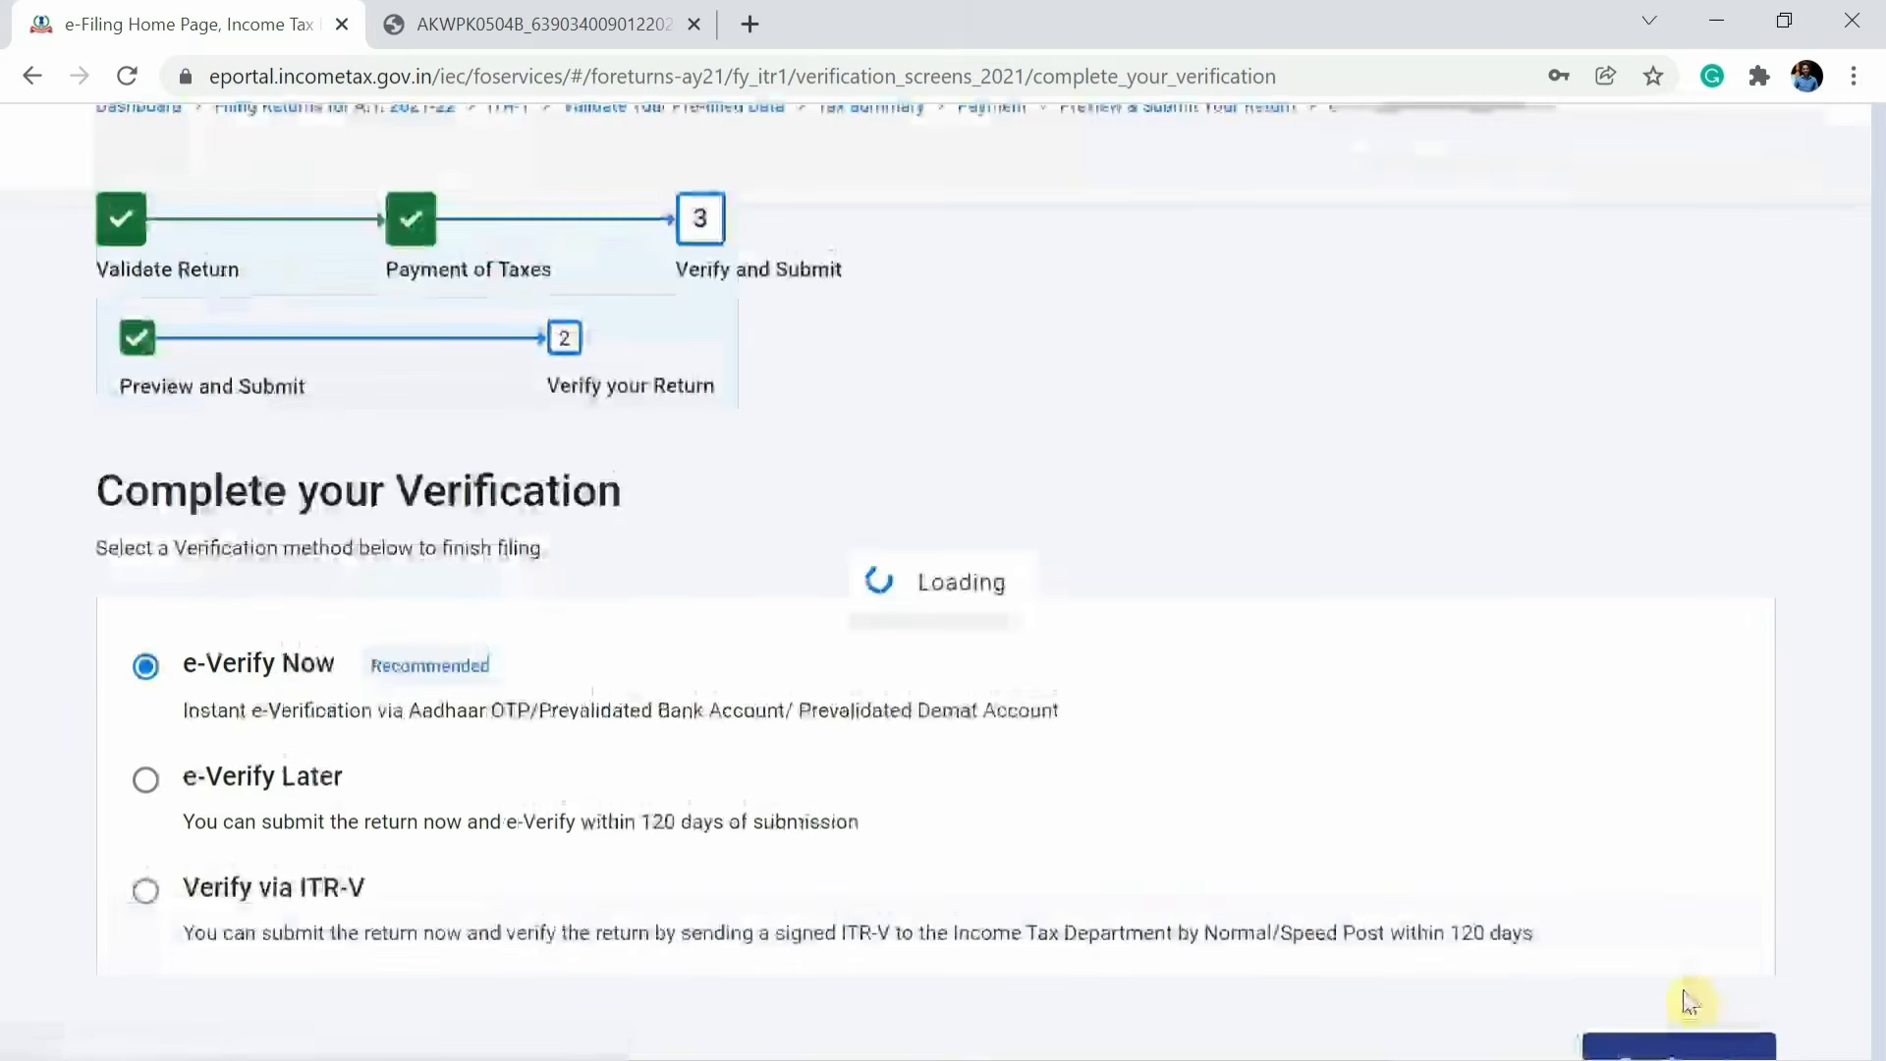
# Choose to e-verify using OTP on the mobile number registered with Aadhaar and continue.
pyautogui.scroll(-4, 1061, 889)
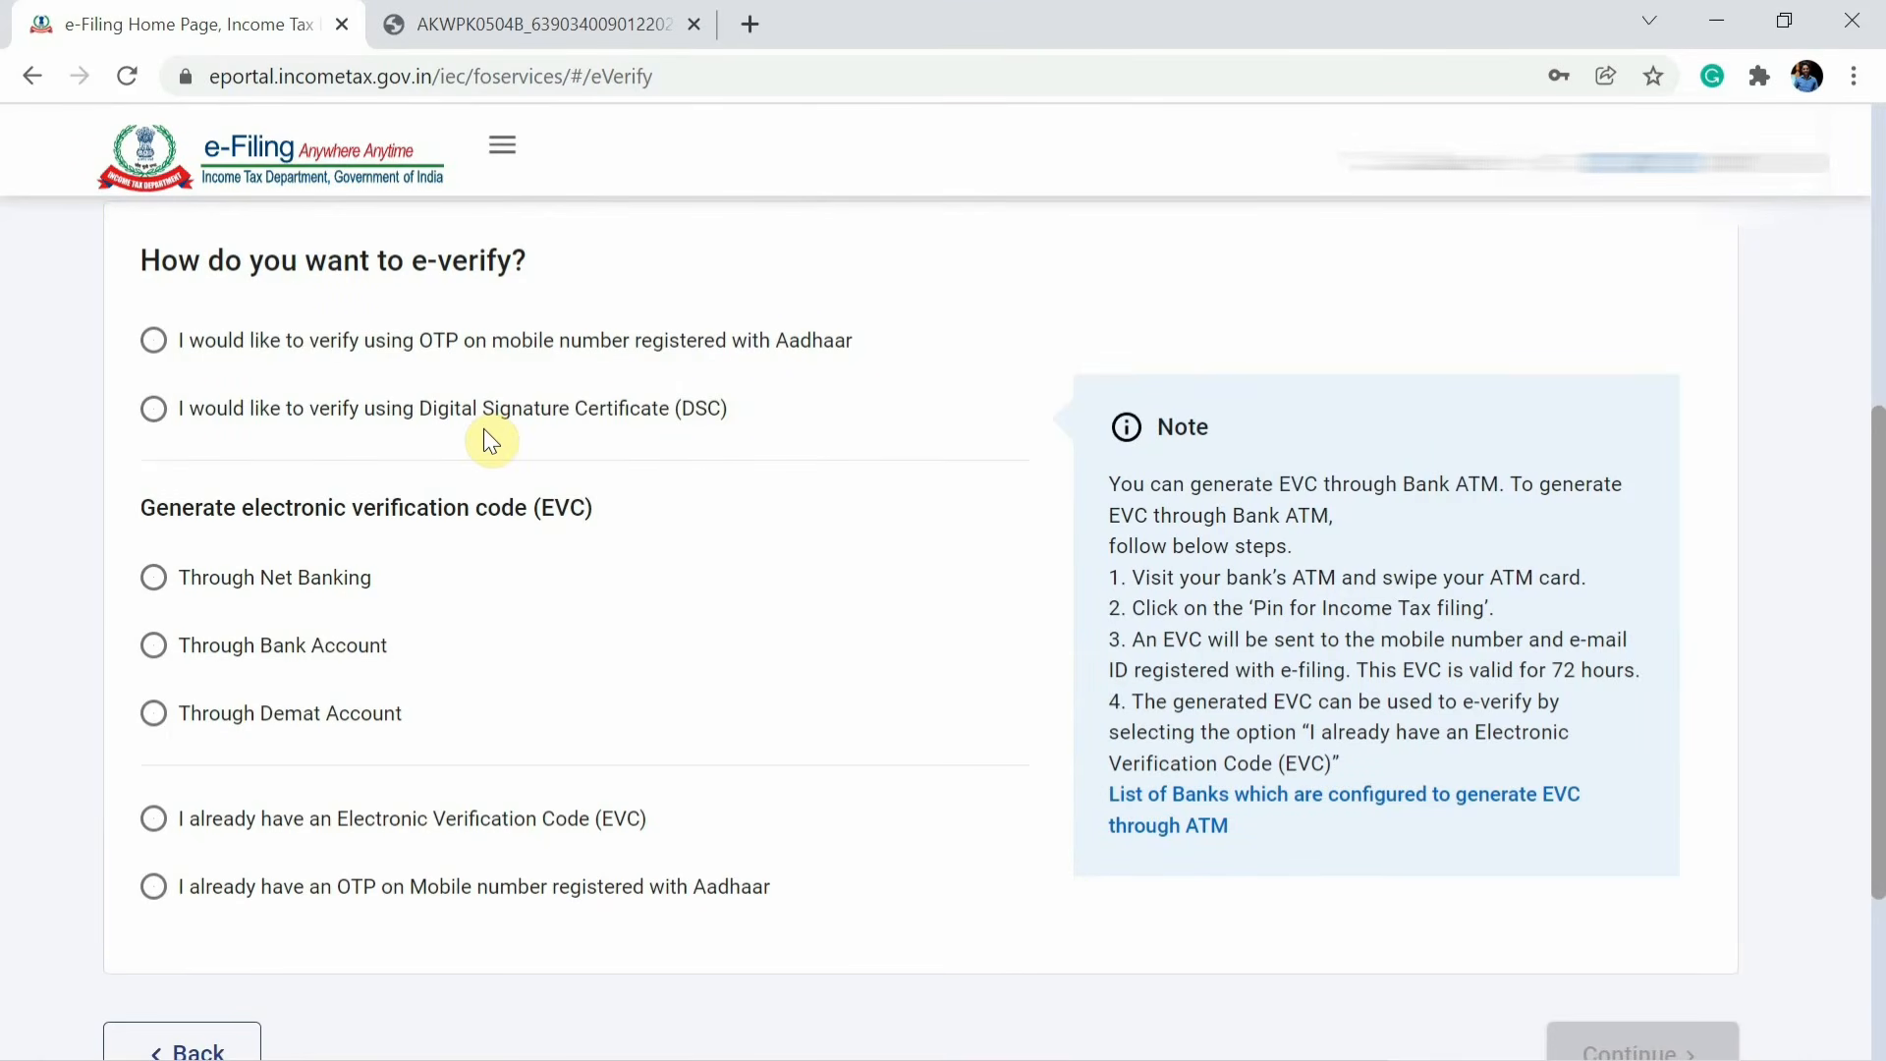
pyautogui.click(154, 344)
pyautogui.scroll(-2, 869, 555)
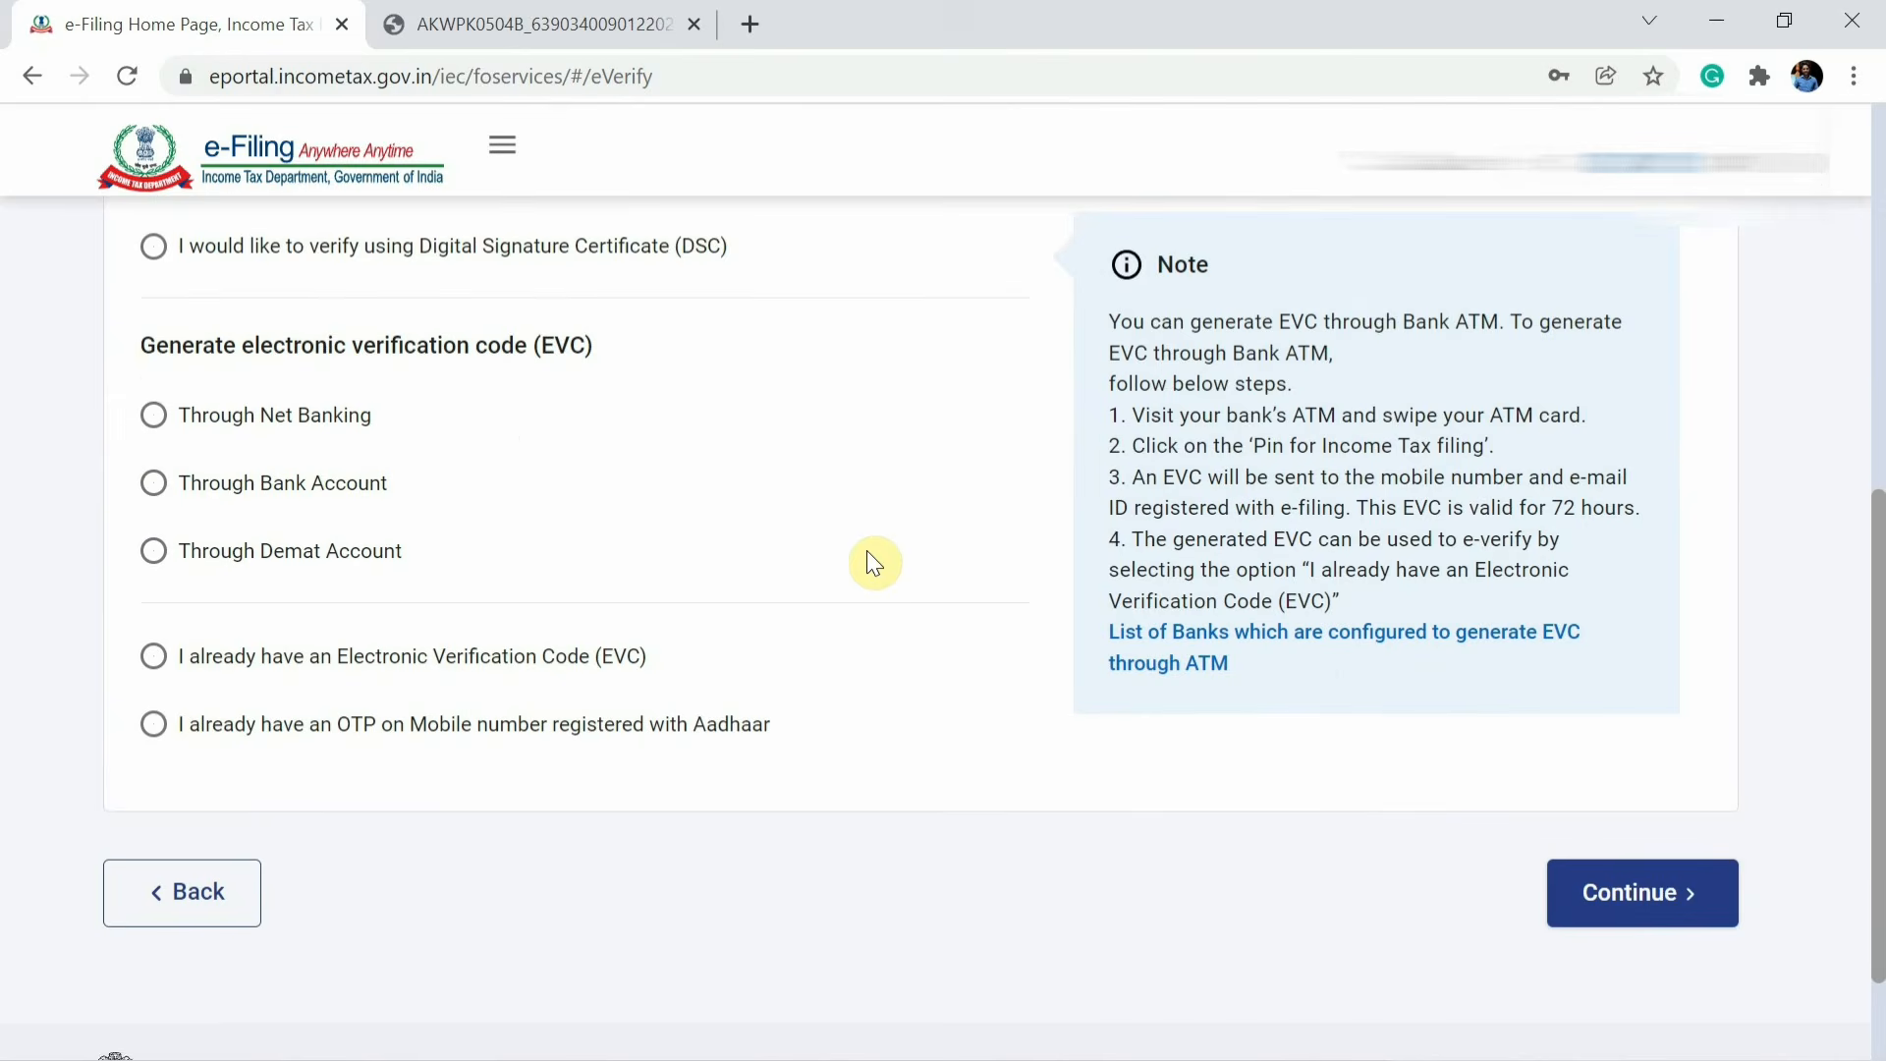
pyautogui.scroll(2, 1650, 928)
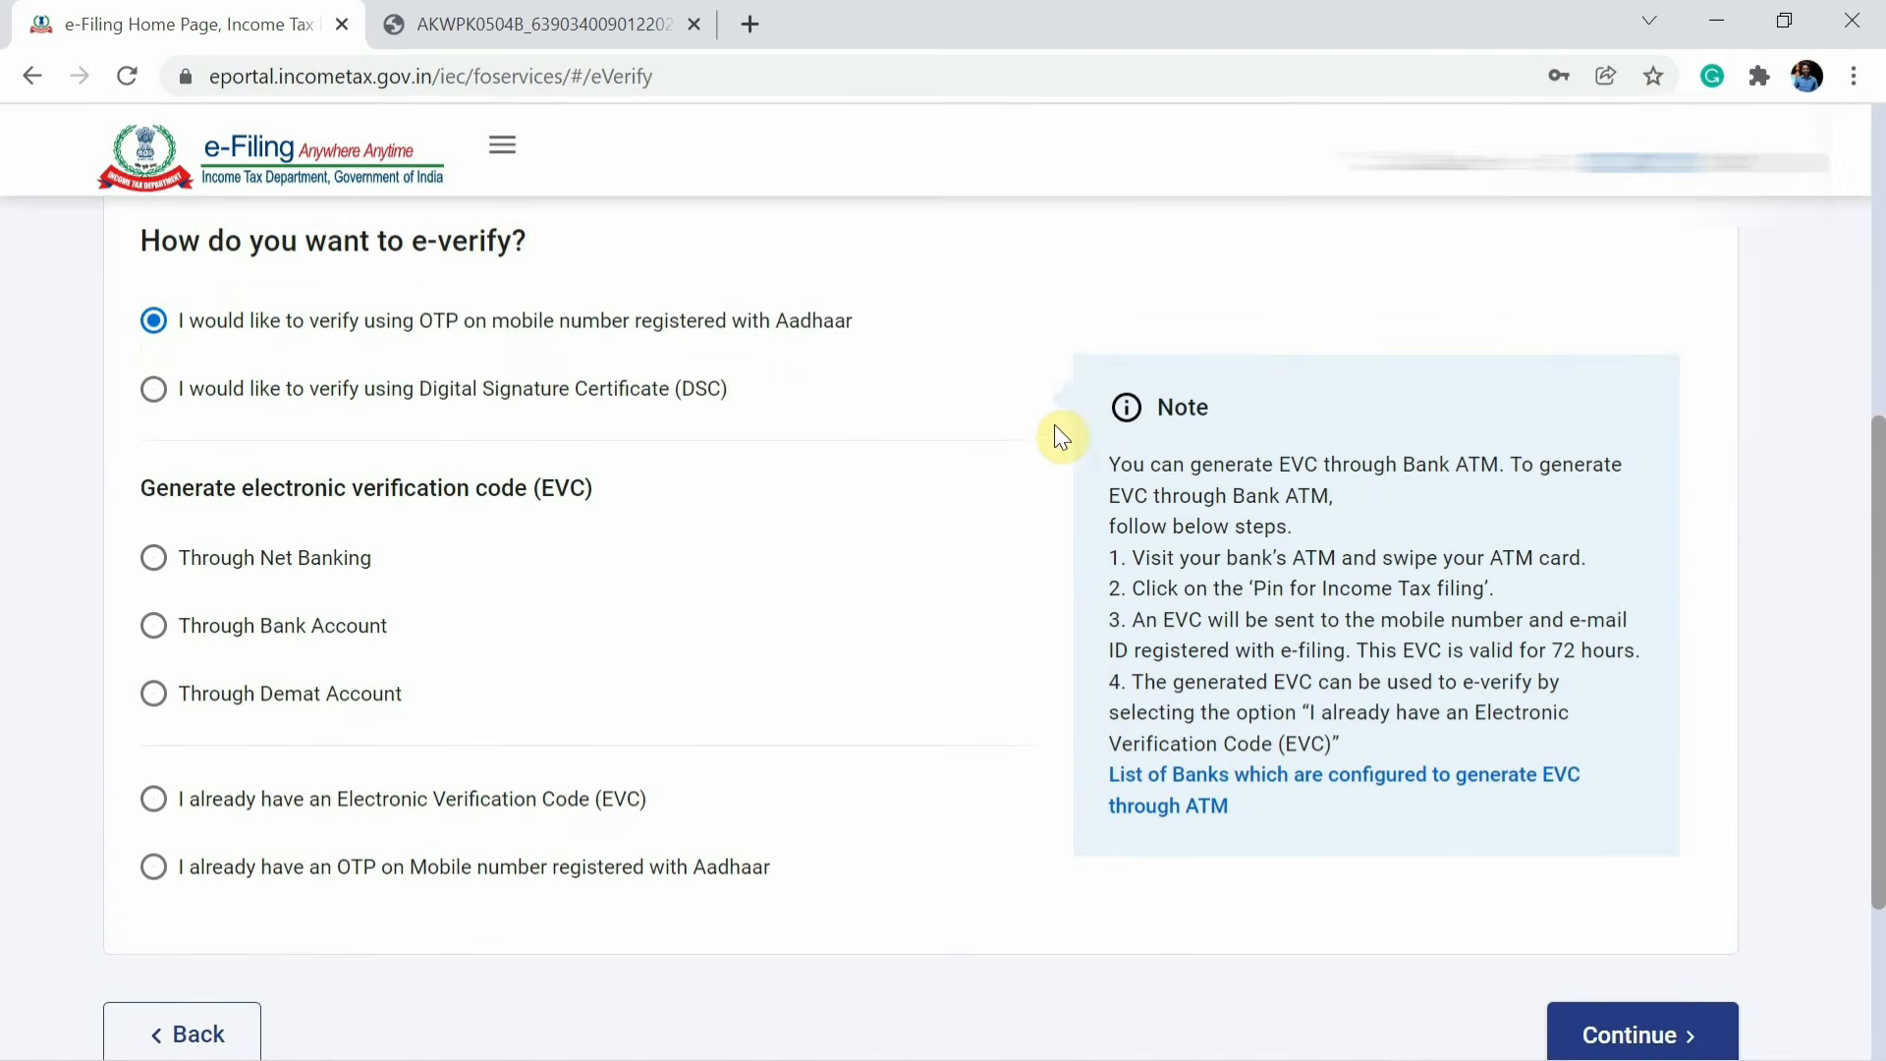
pyautogui.scroll(-3, 1541, 894)
pyautogui.click(1660, 797)
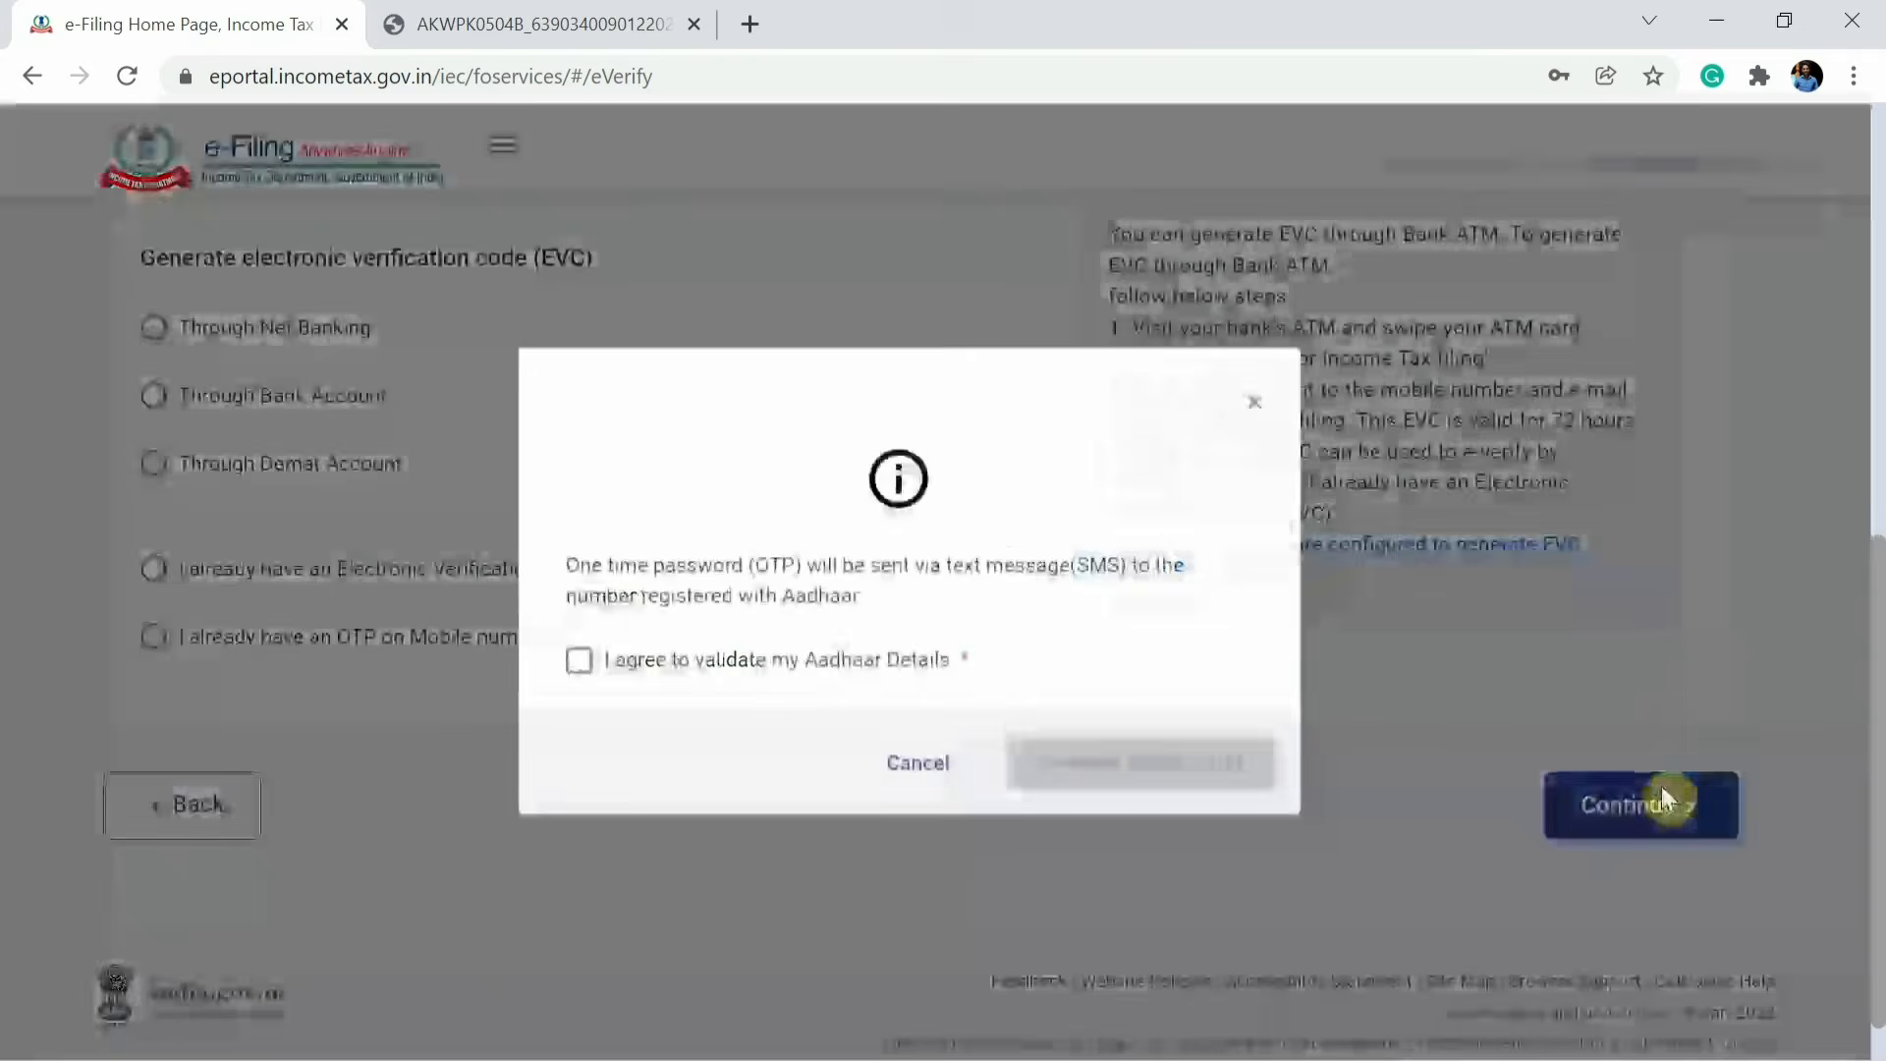
# Agree to validate the Aadhaar details, generate the Aadhaar OTP, enter the OTP and validate it.
pyautogui.click(821, 664)
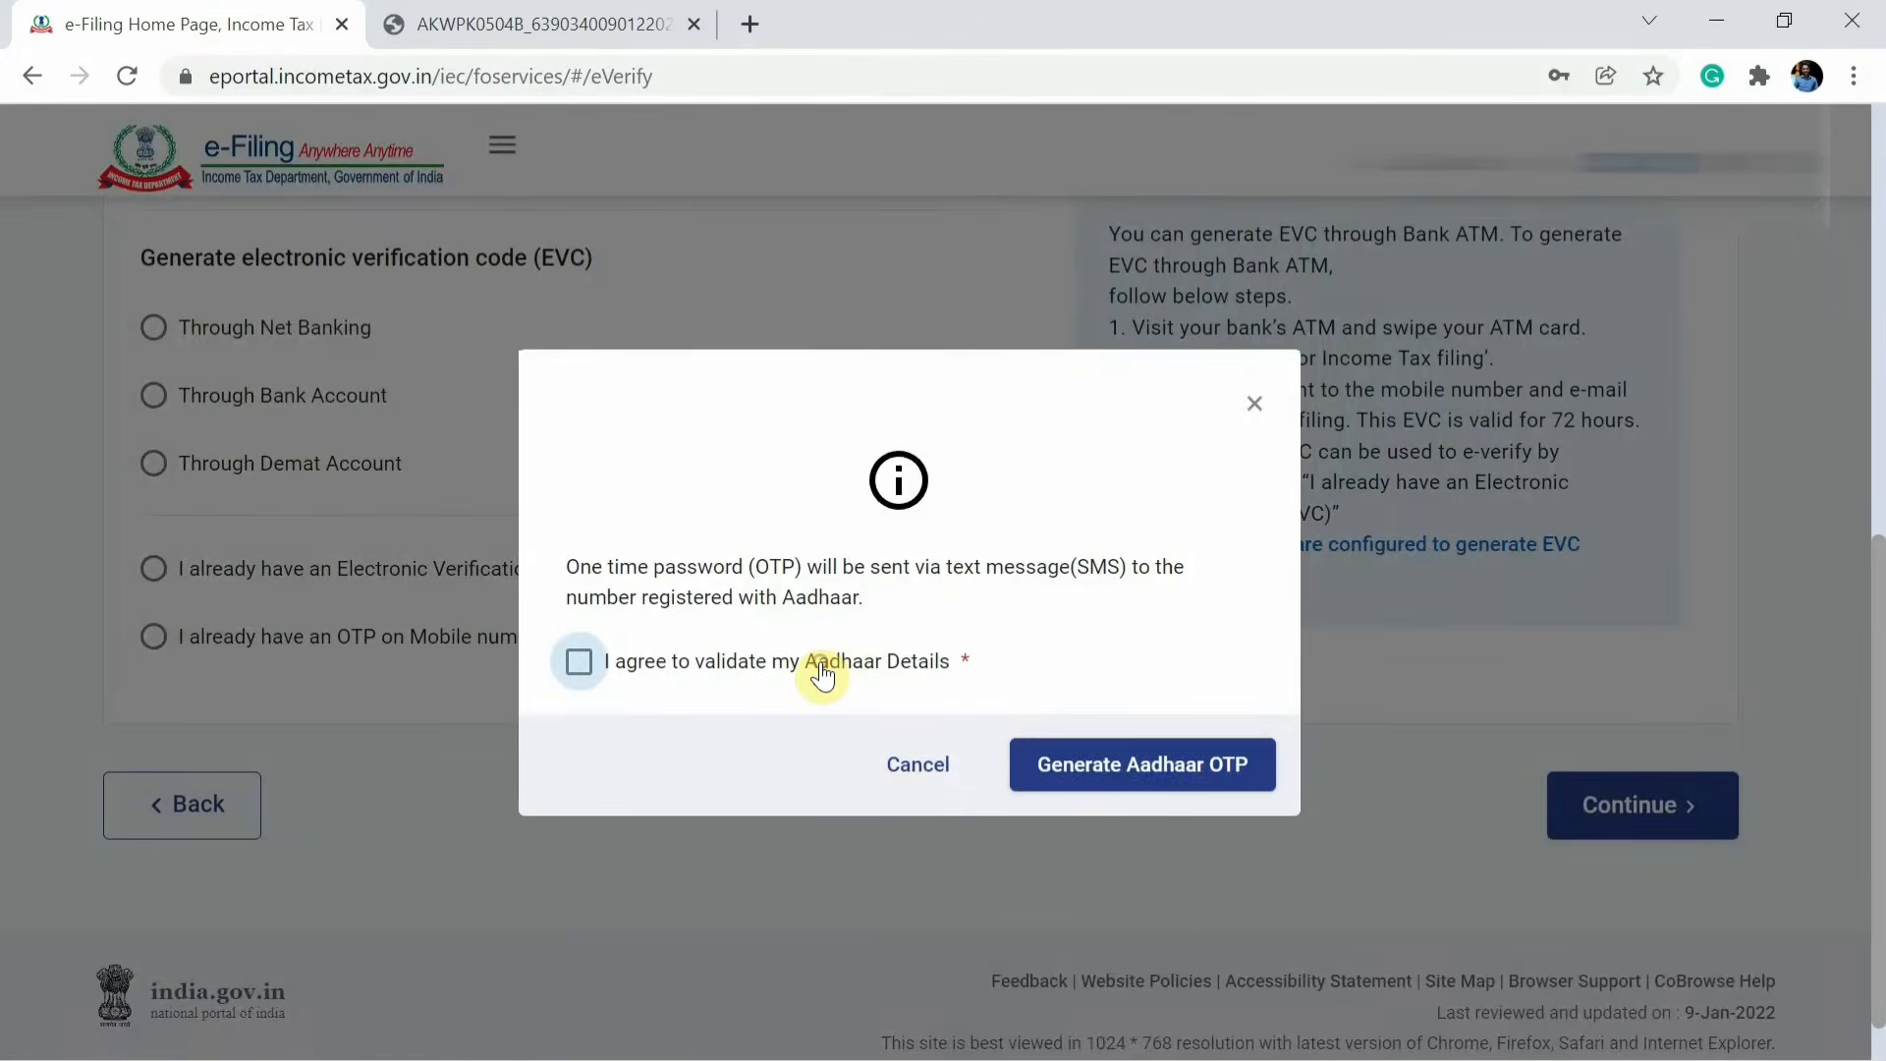
pyautogui.click(1113, 762)
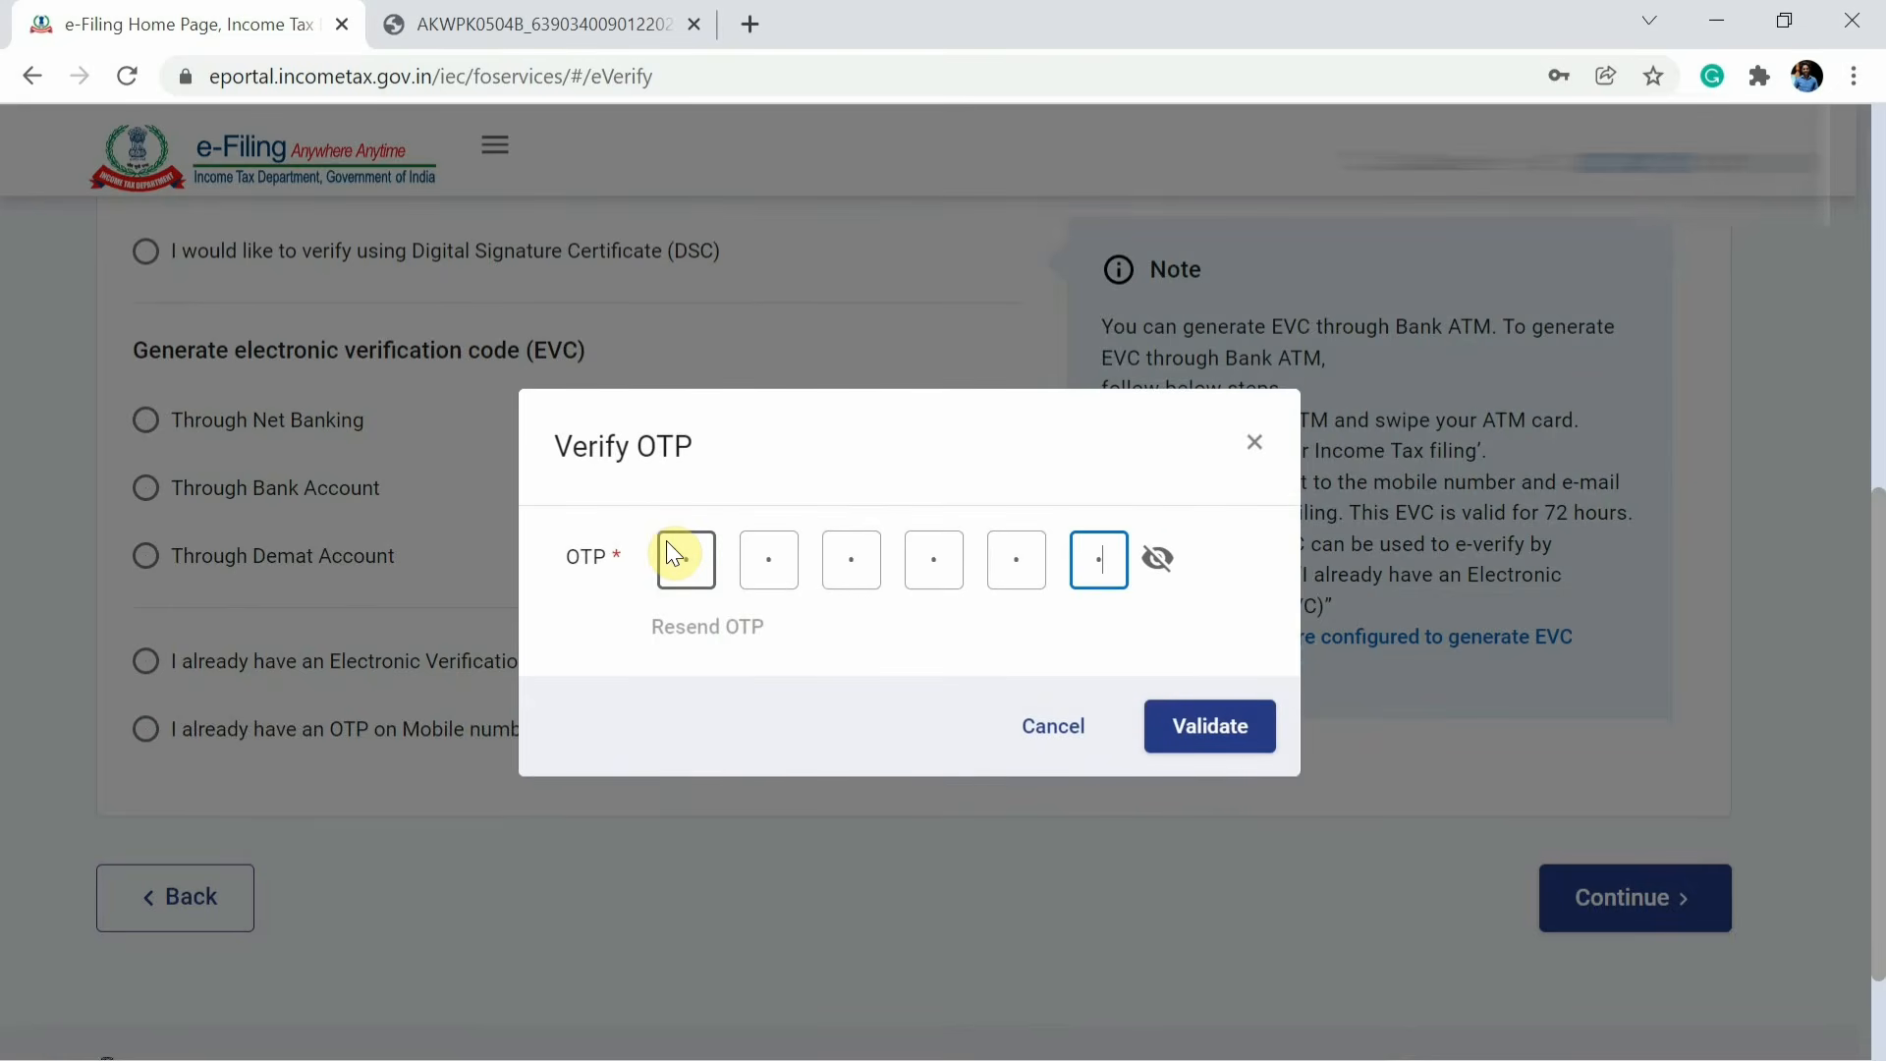
pyautogui.click(1207, 725)
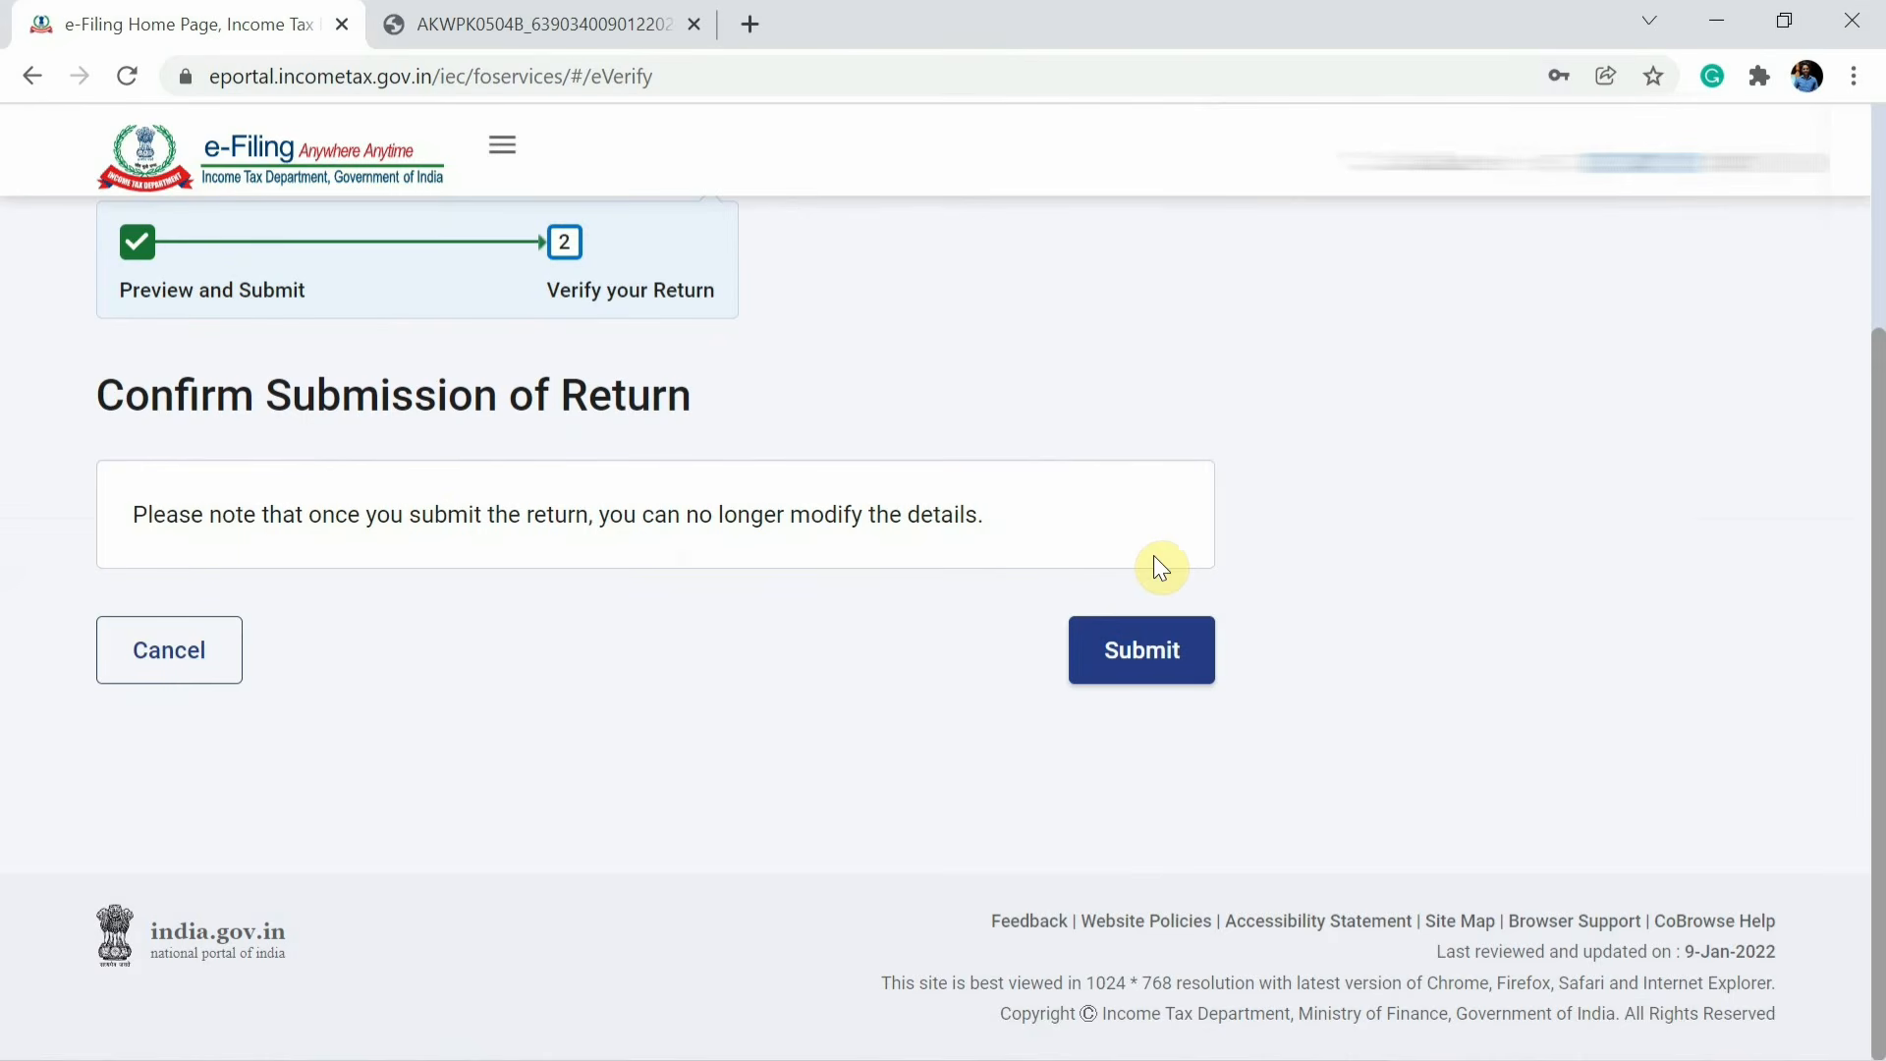
# Submit the return, then switch back to the e-Filing tab and go to the dashboard.
pyautogui.scroll(2, 774, 518)
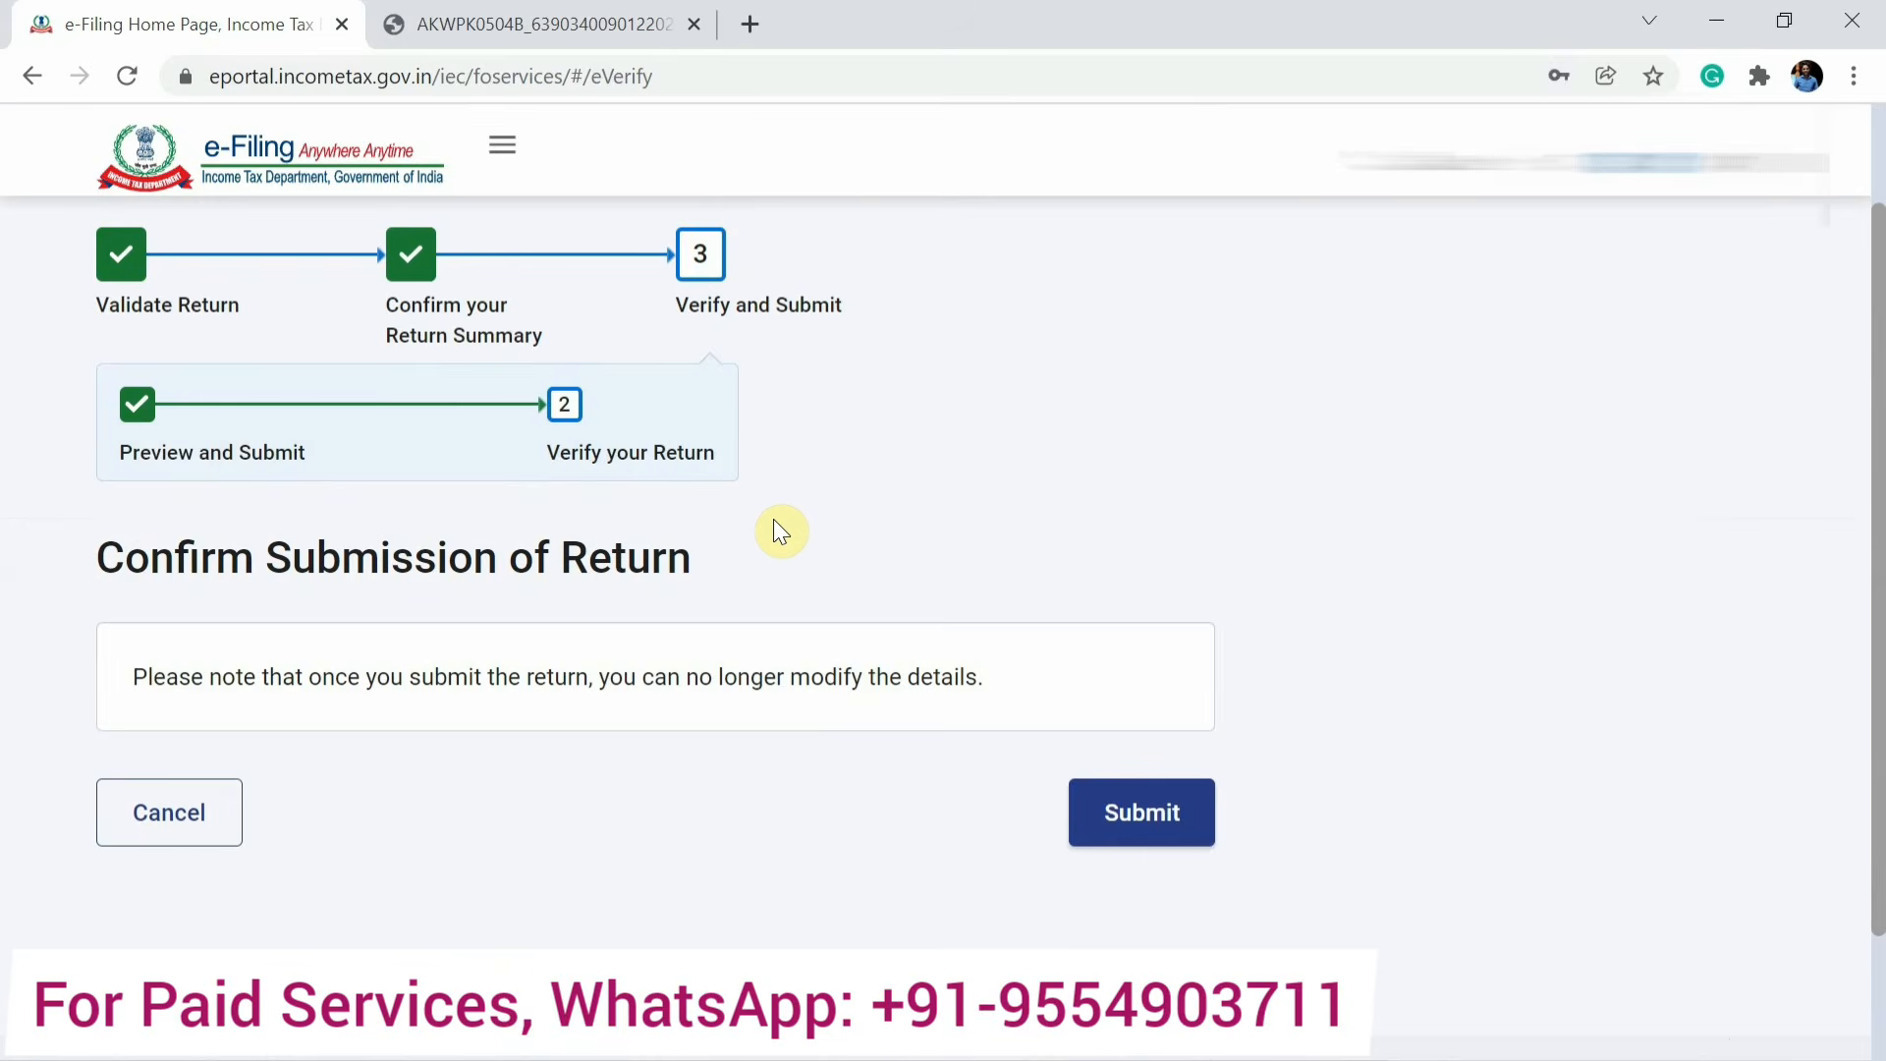
pyautogui.click(1162, 830)
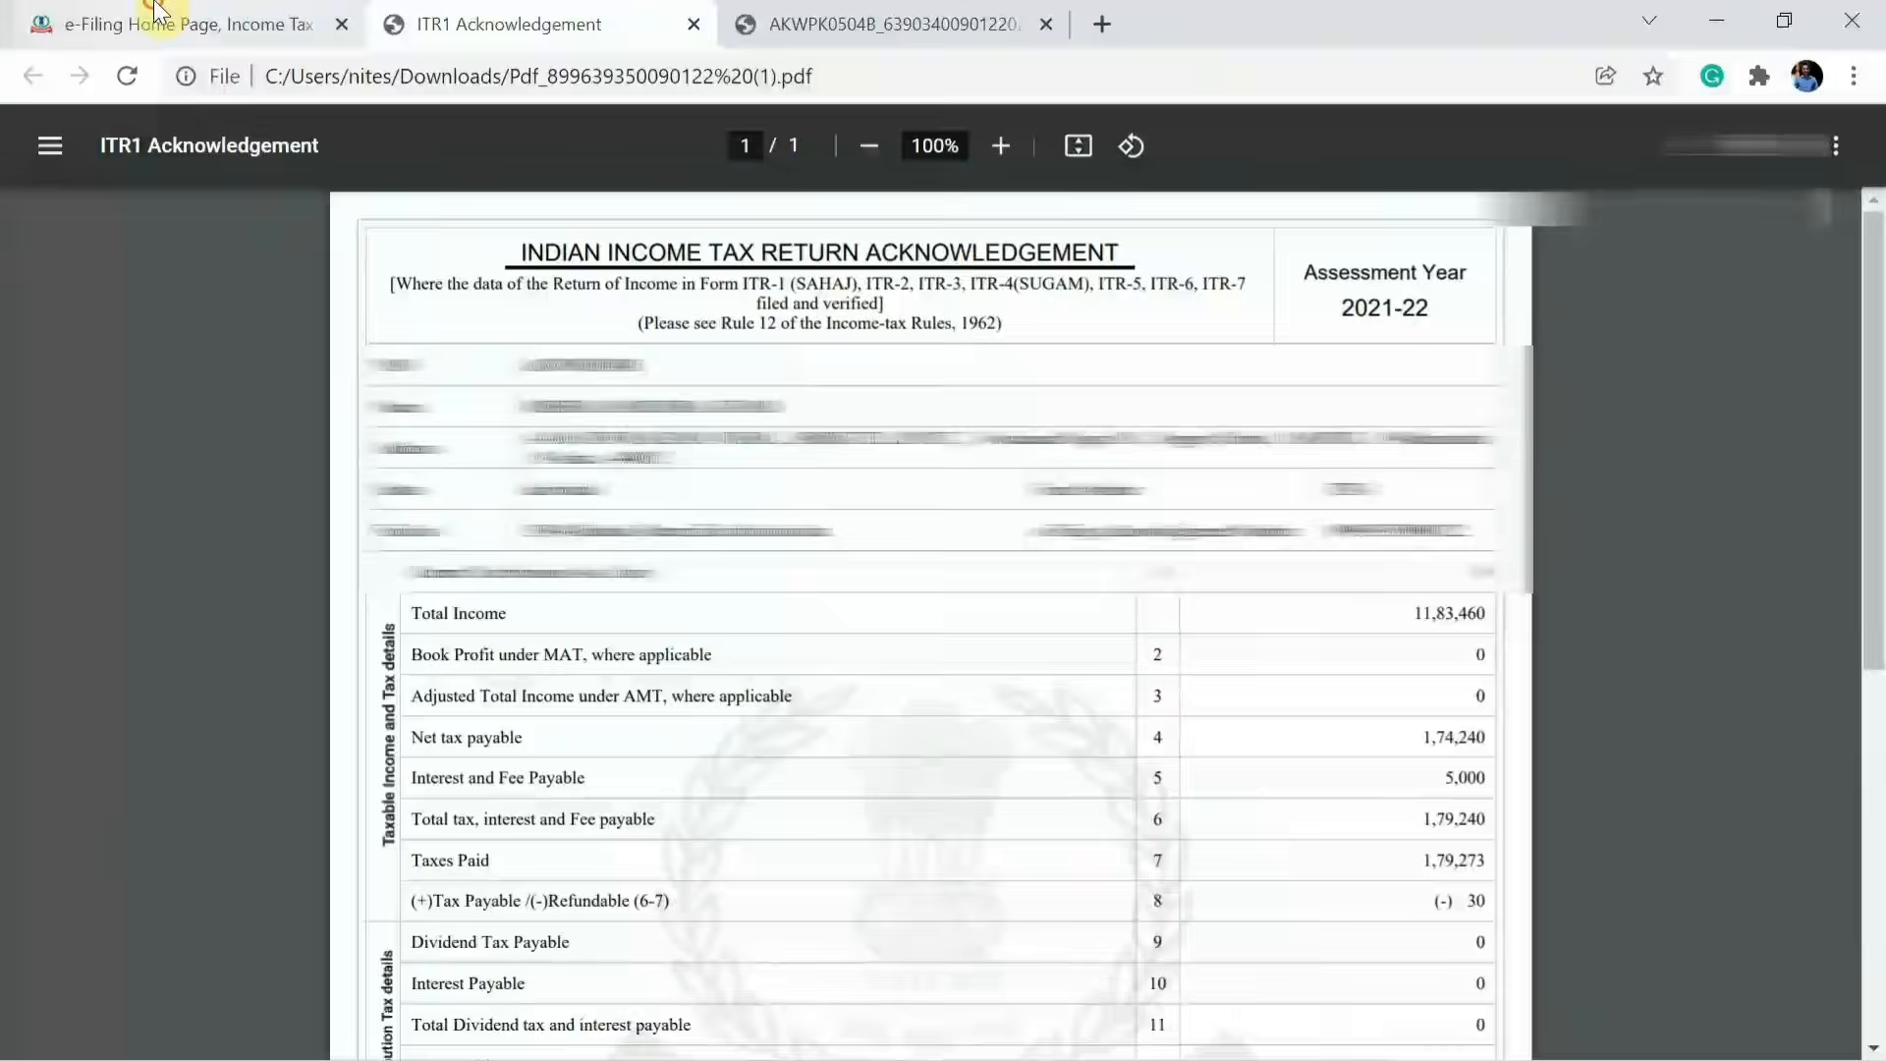
pyautogui.click(175, 22)
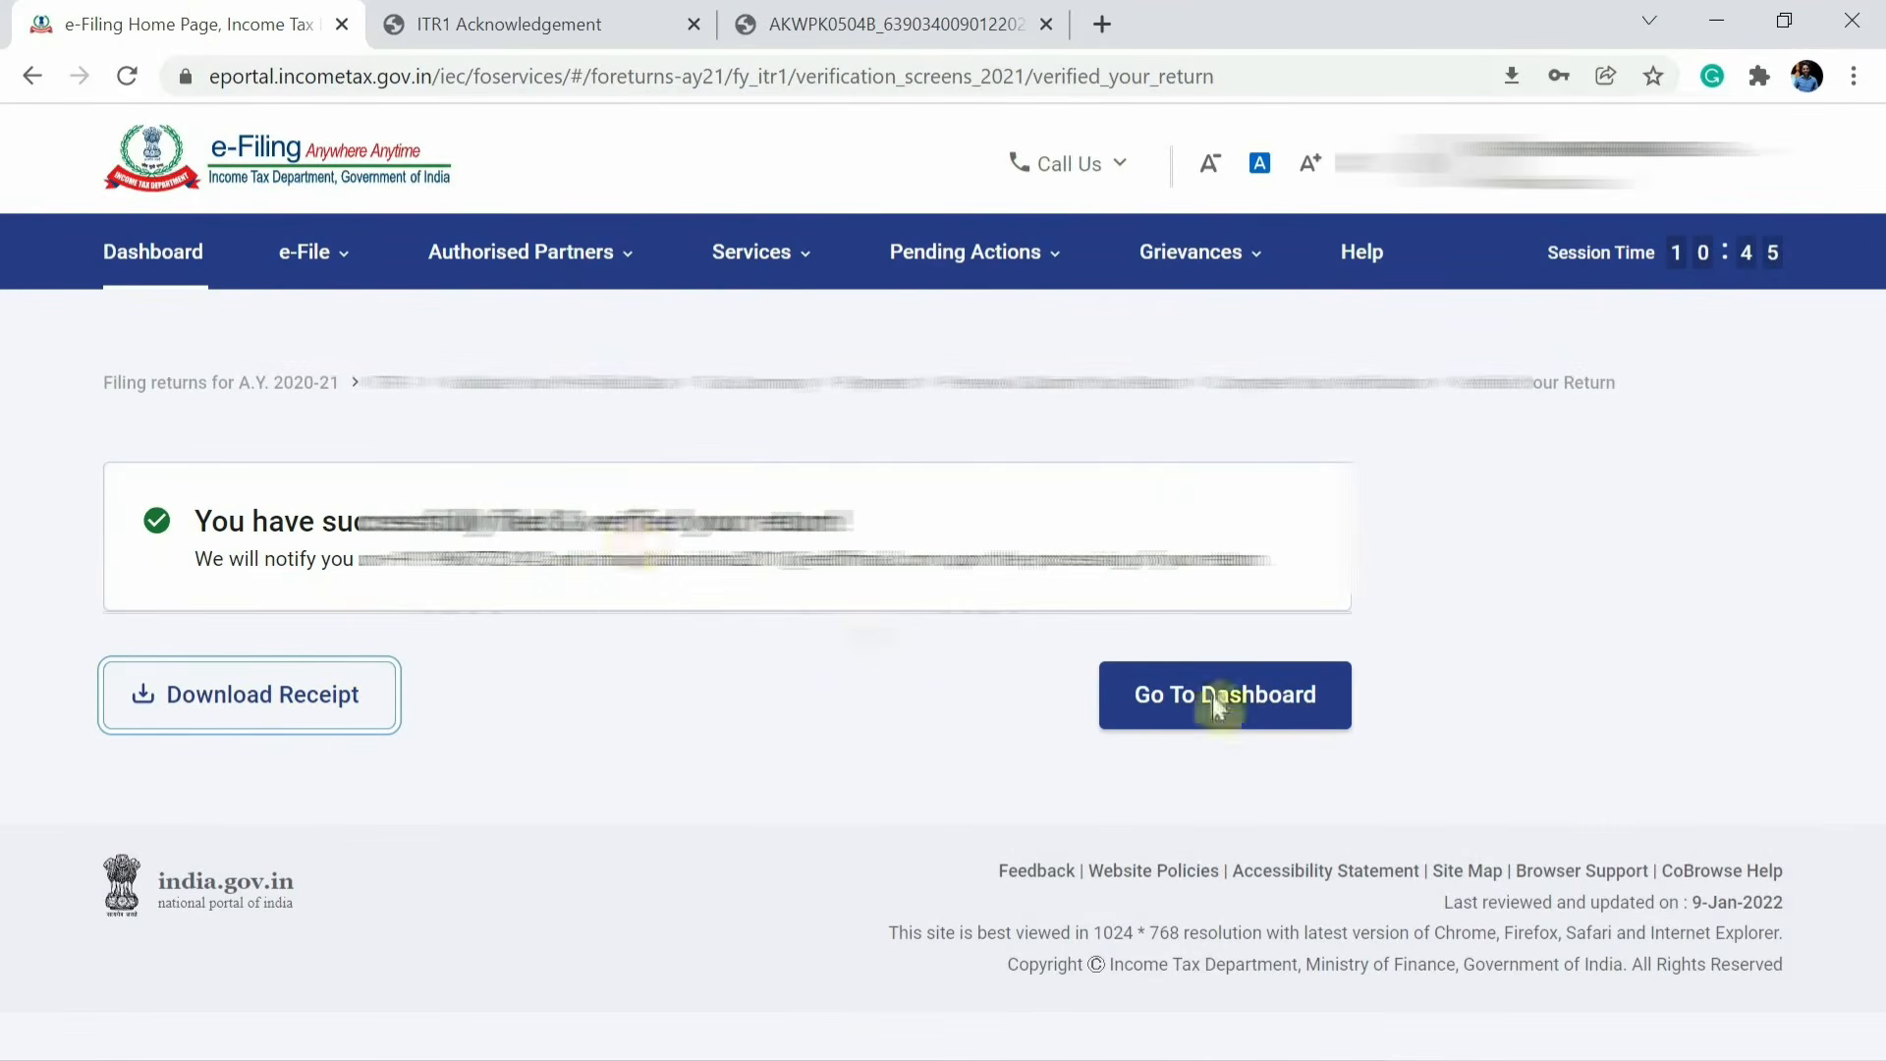
pyautogui.click(1277, 717)
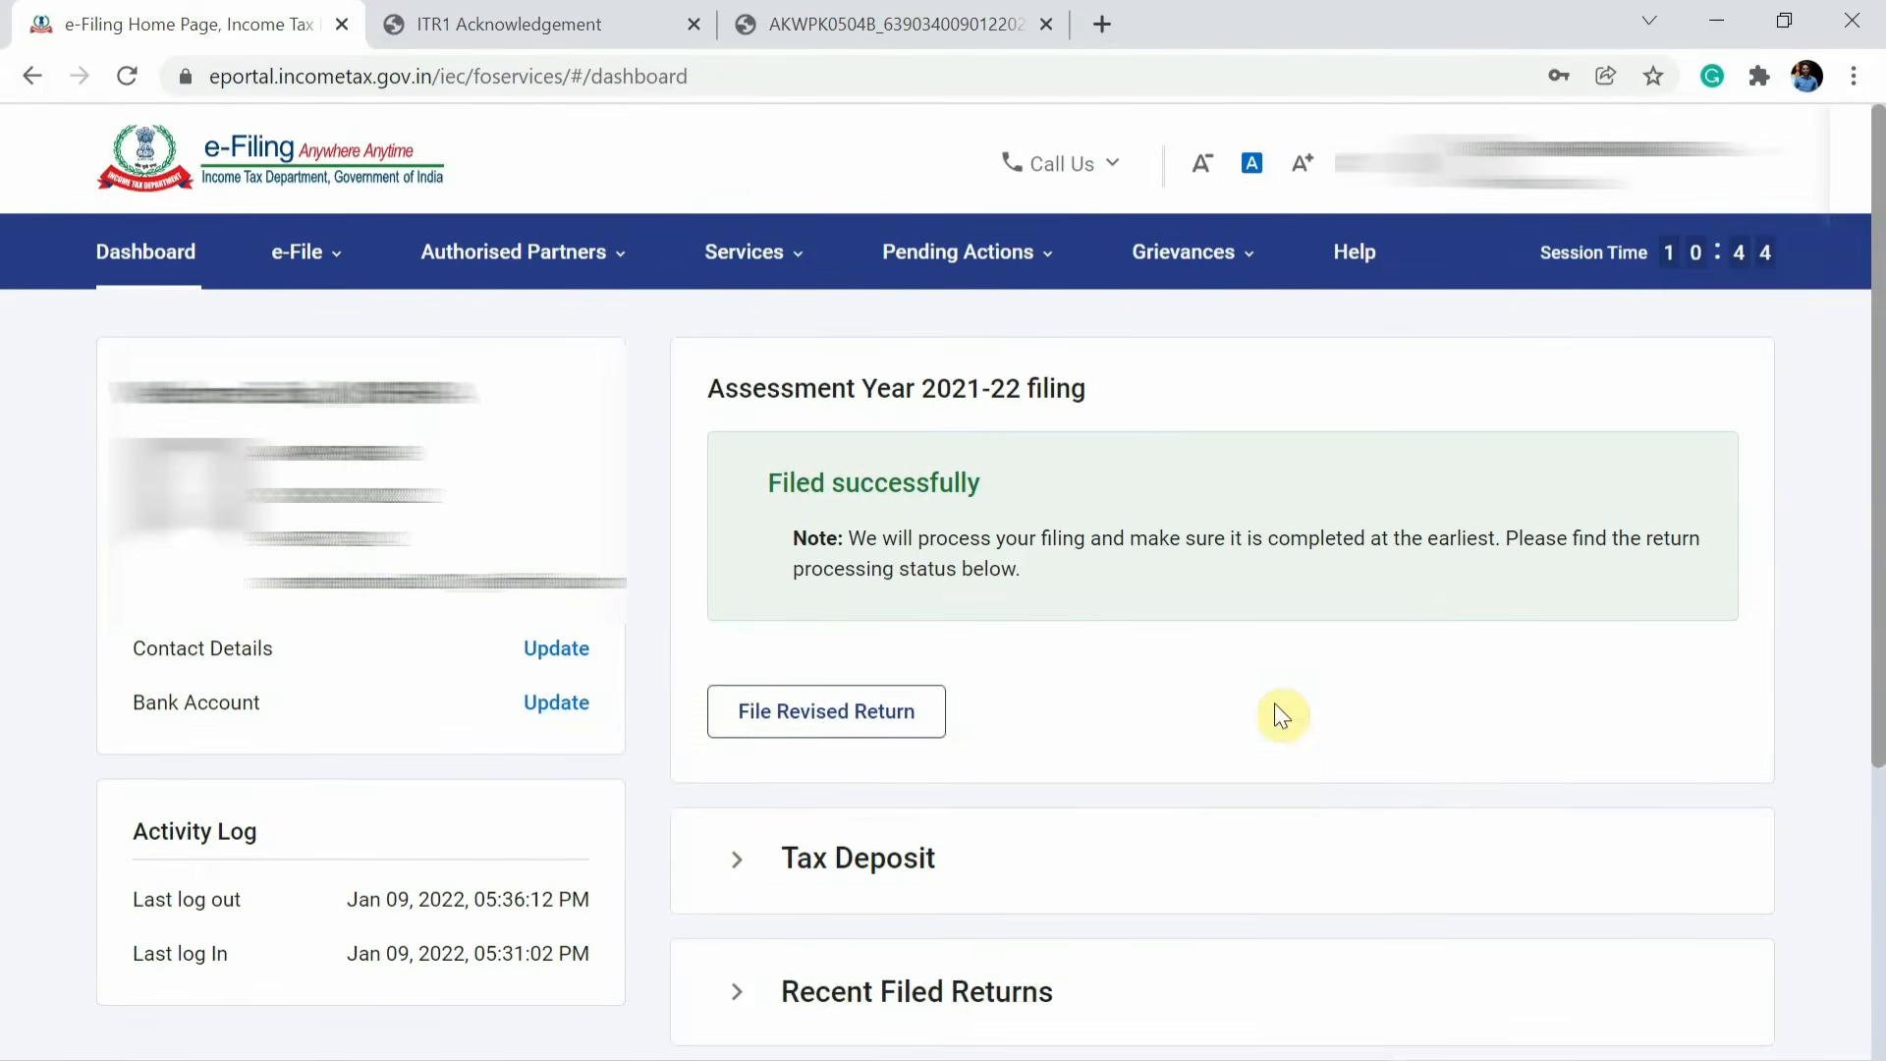